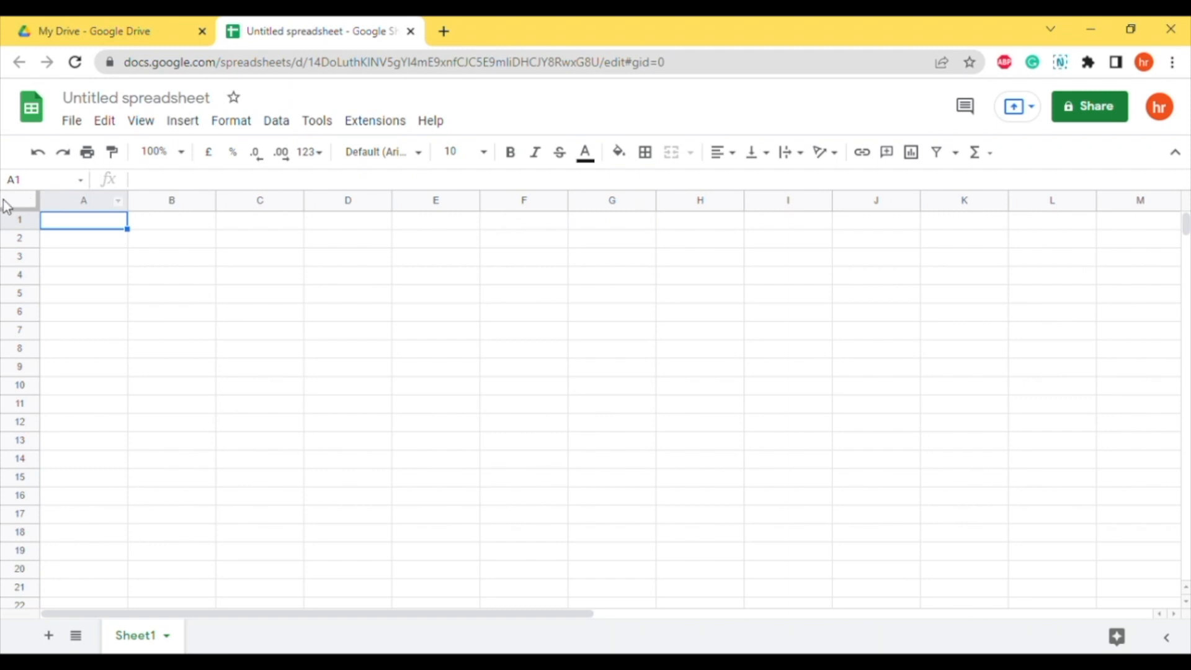
# Rename the untitled spreadsheet as "Salary Sheet Template 2022".
pyautogui.click(144, 101)
pyautogui.write('Salar')
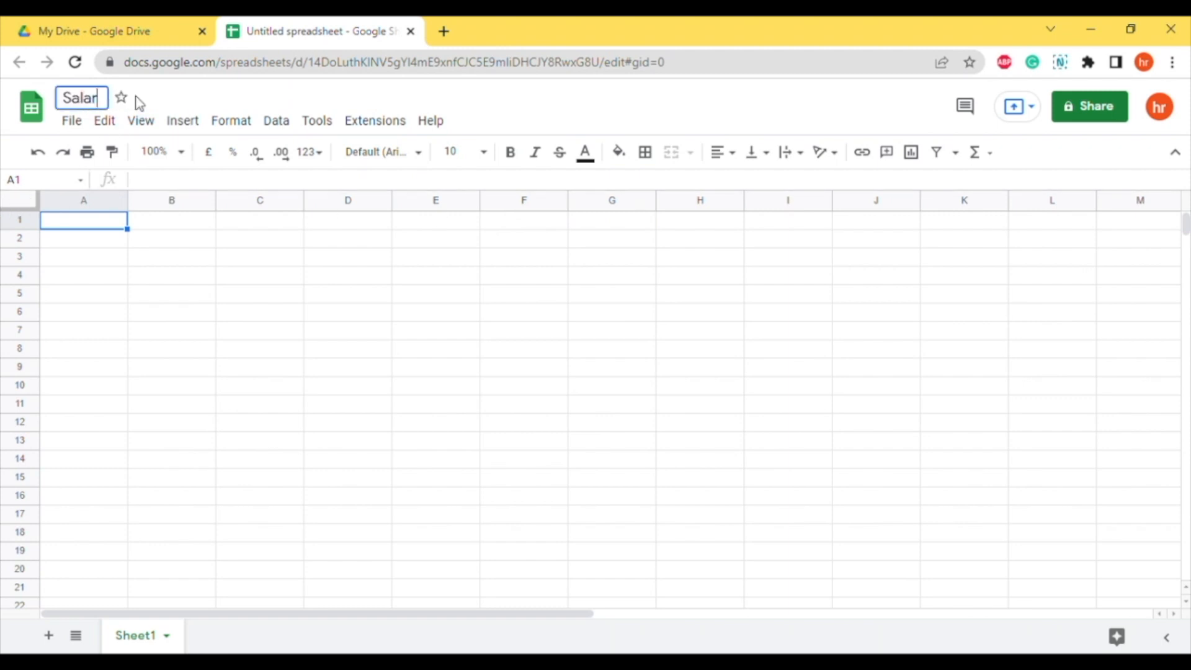
pyautogui.write('y Sheet T')
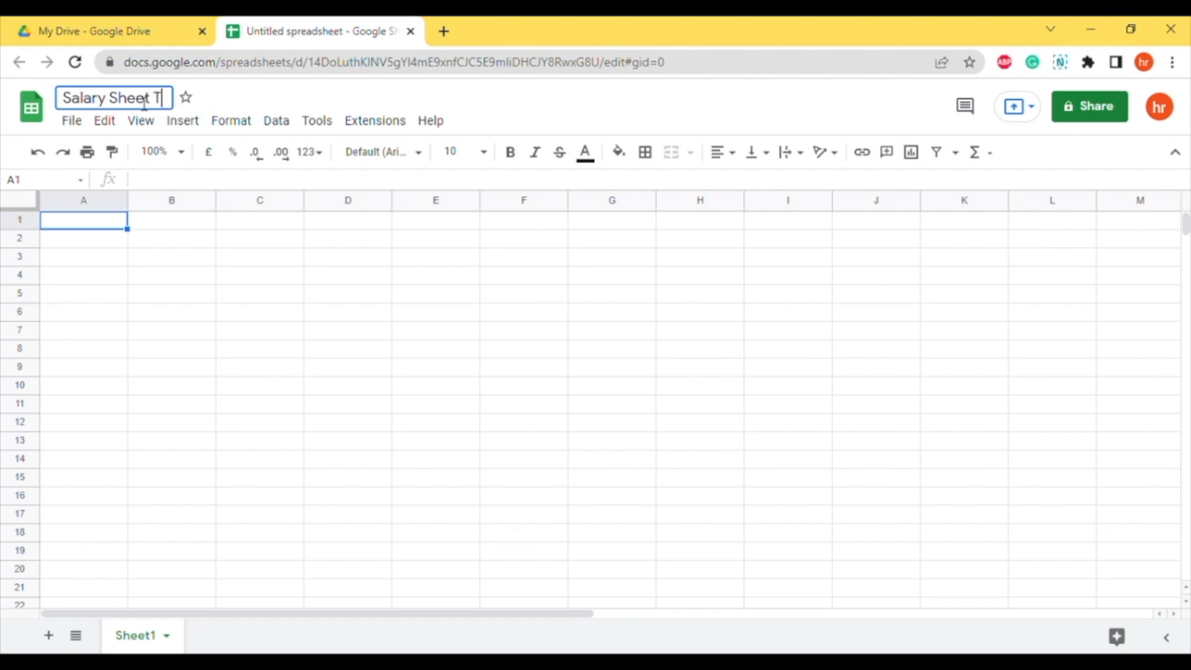
pyautogui.write('emplate 2022')
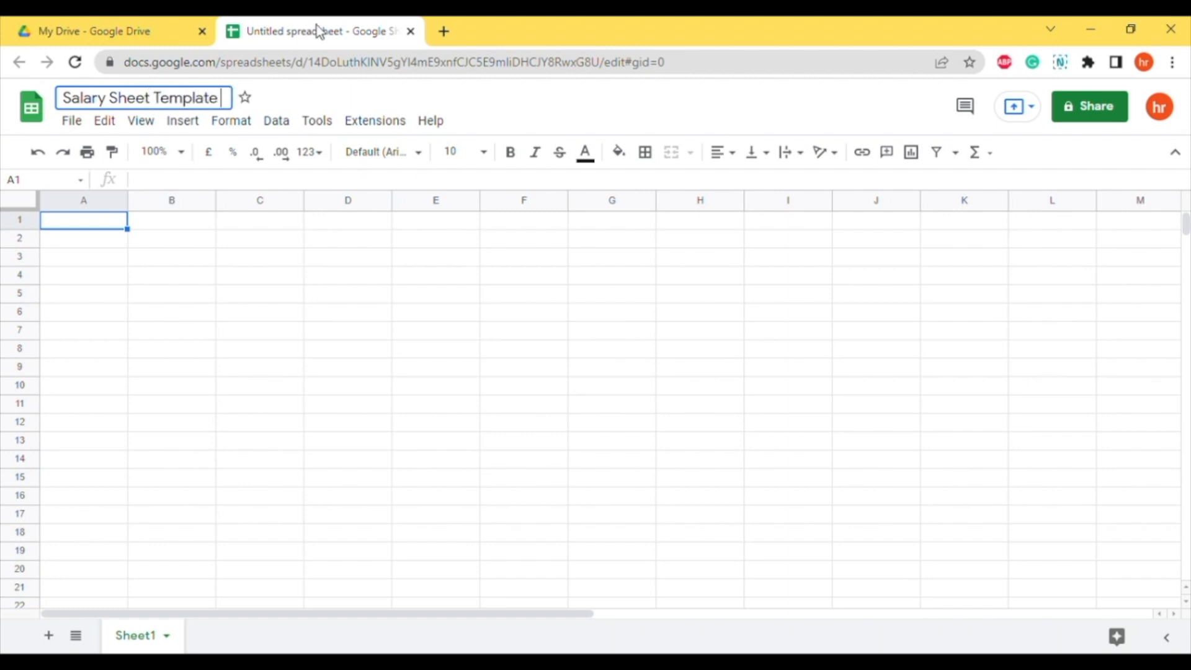
pyautogui.click(279, 297)
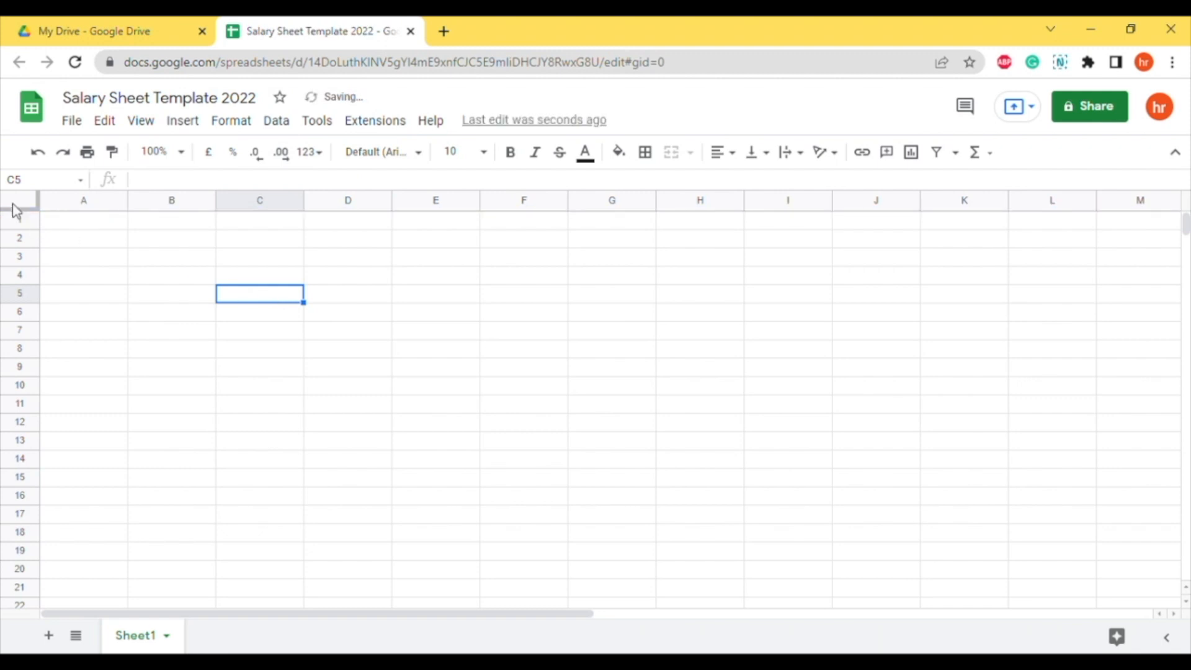
# Format all cells of the sheet with centred horizontal alignment, middle vertical alignment and wrapped text.
pyautogui.click(12, 202)
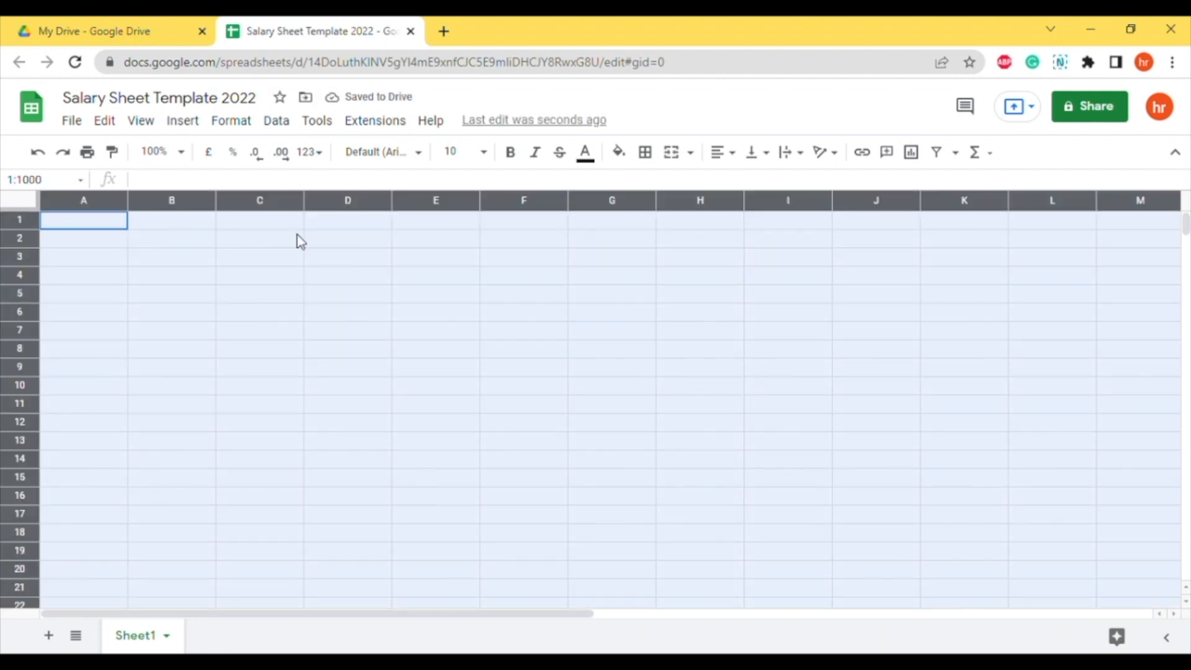
pyautogui.click(732, 154)
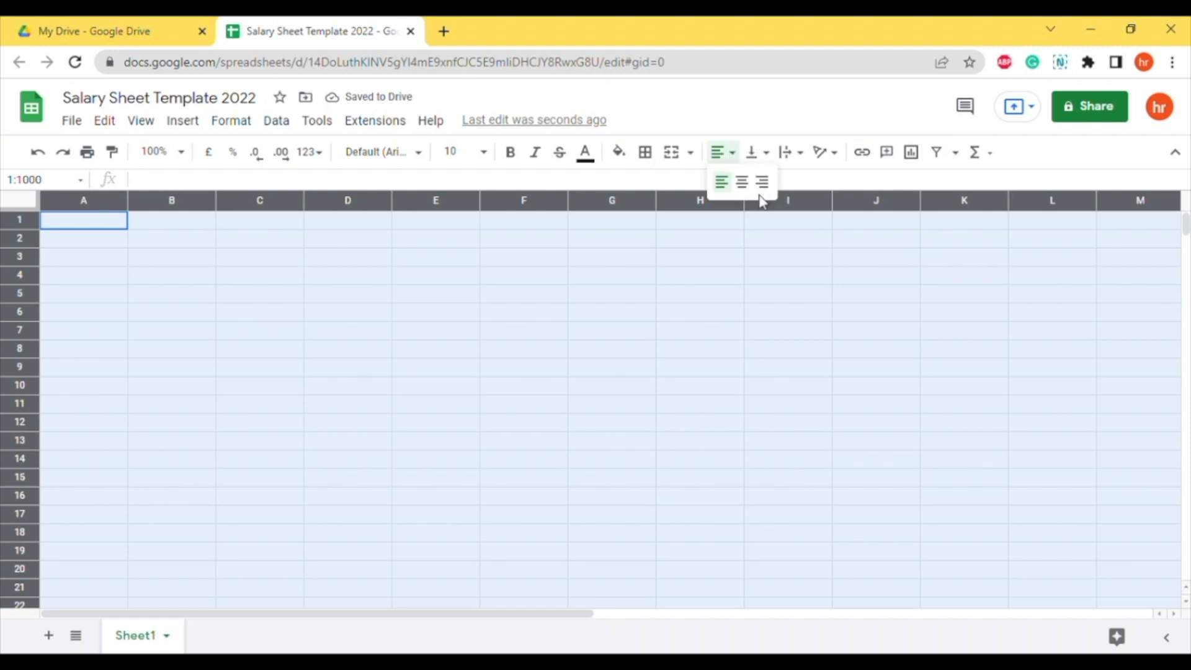
pyautogui.click(739, 182)
pyautogui.click(766, 153)
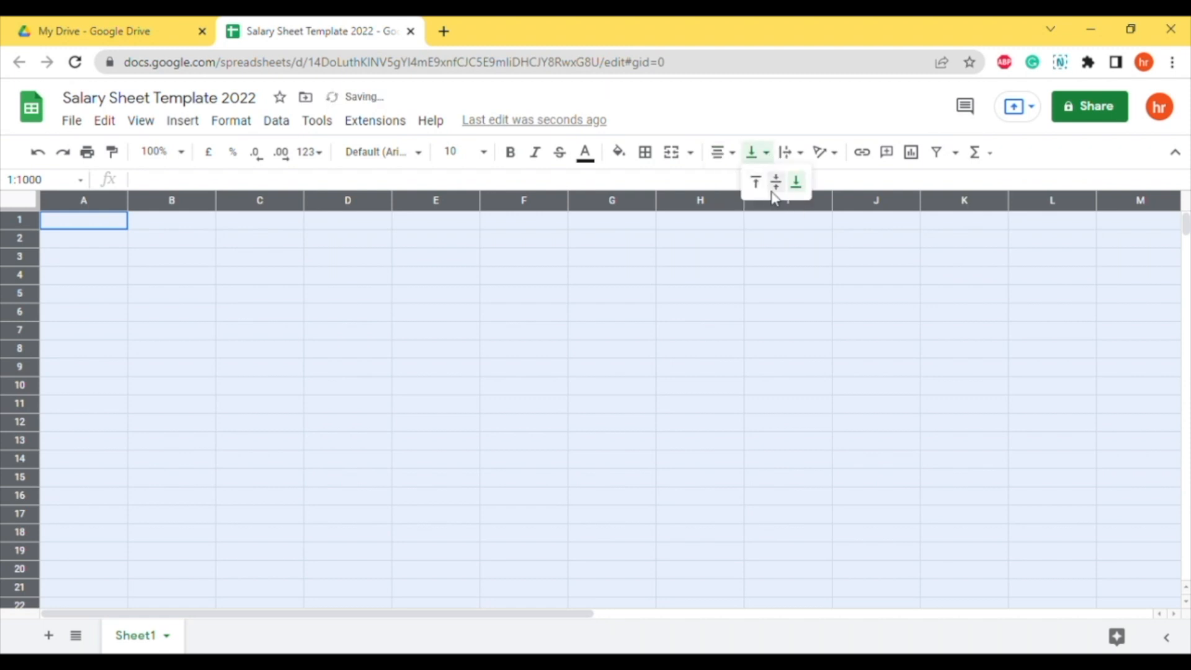
pyautogui.click(775, 186)
pyautogui.click(795, 152)
pyautogui.click(808, 186)
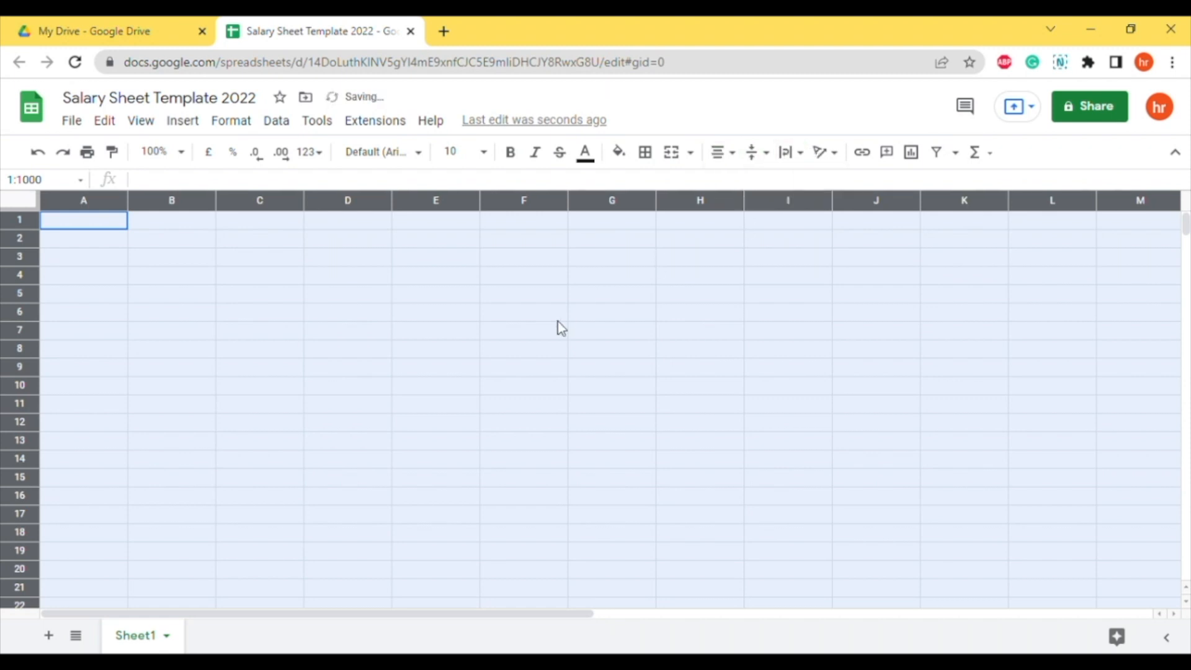
pyautogui.click(557, 321)
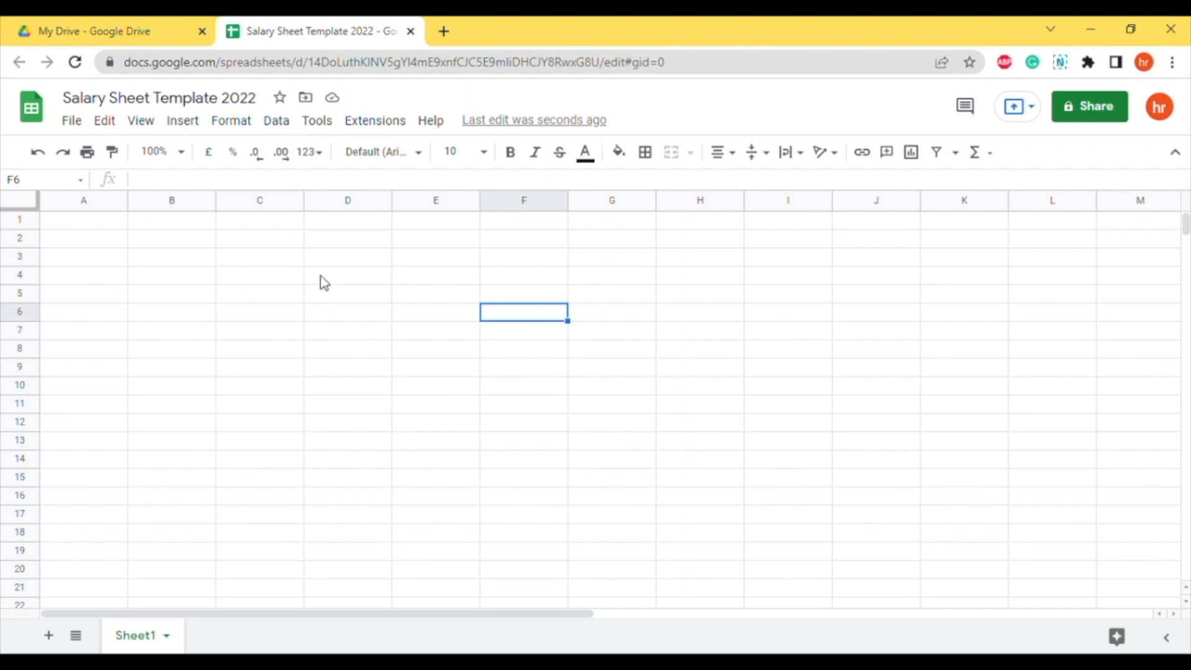
# Enter the column headers "#", "Emp Code", "Emp Name" and "Department" in cells A1 to D1.
pyautogui.doubleClick(93, 226)
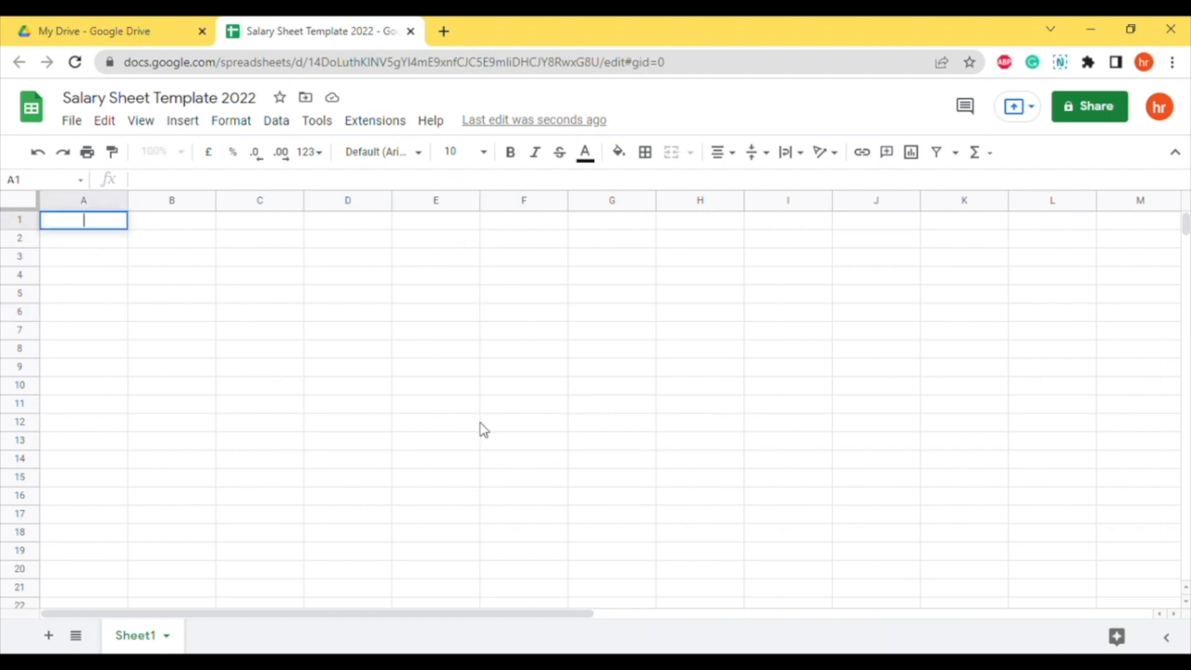
pyautogui.write('#')
pyautogui.press('Tab')
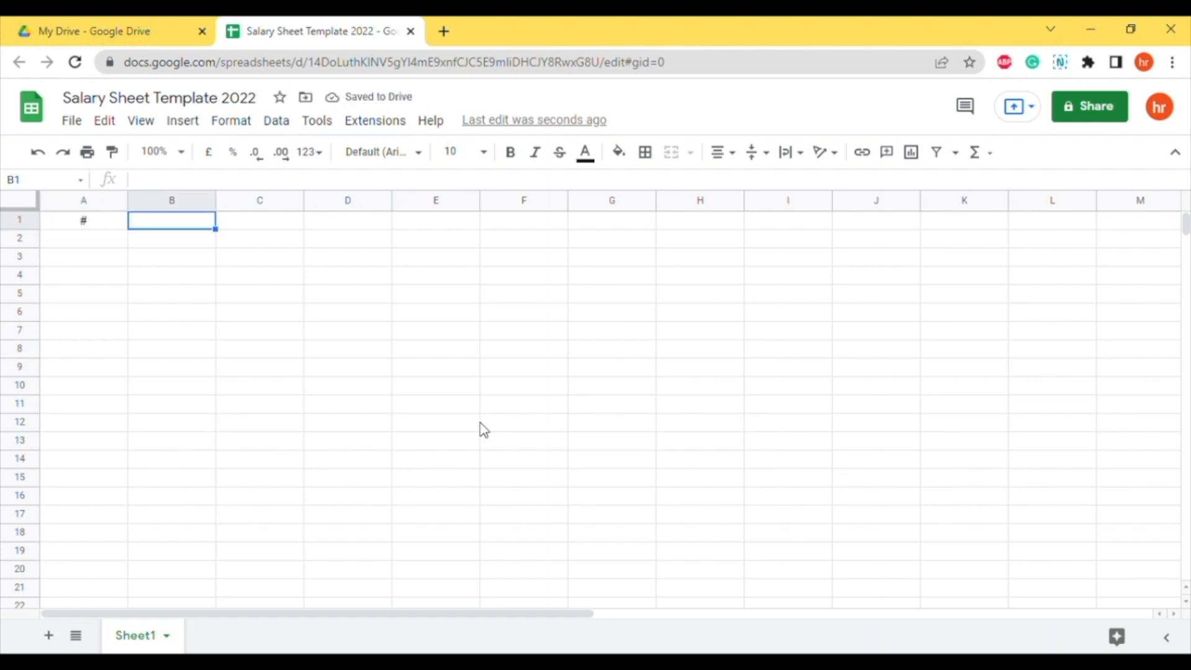
pyautogui.write('Emp')
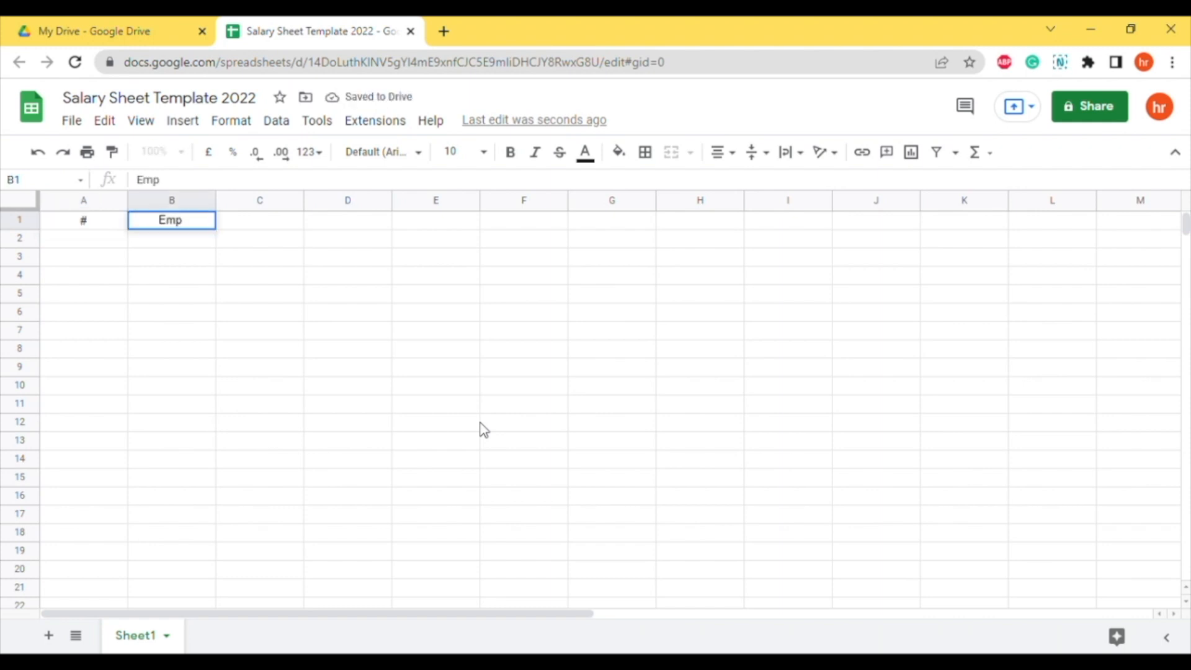
pyautogui.write(' Code')
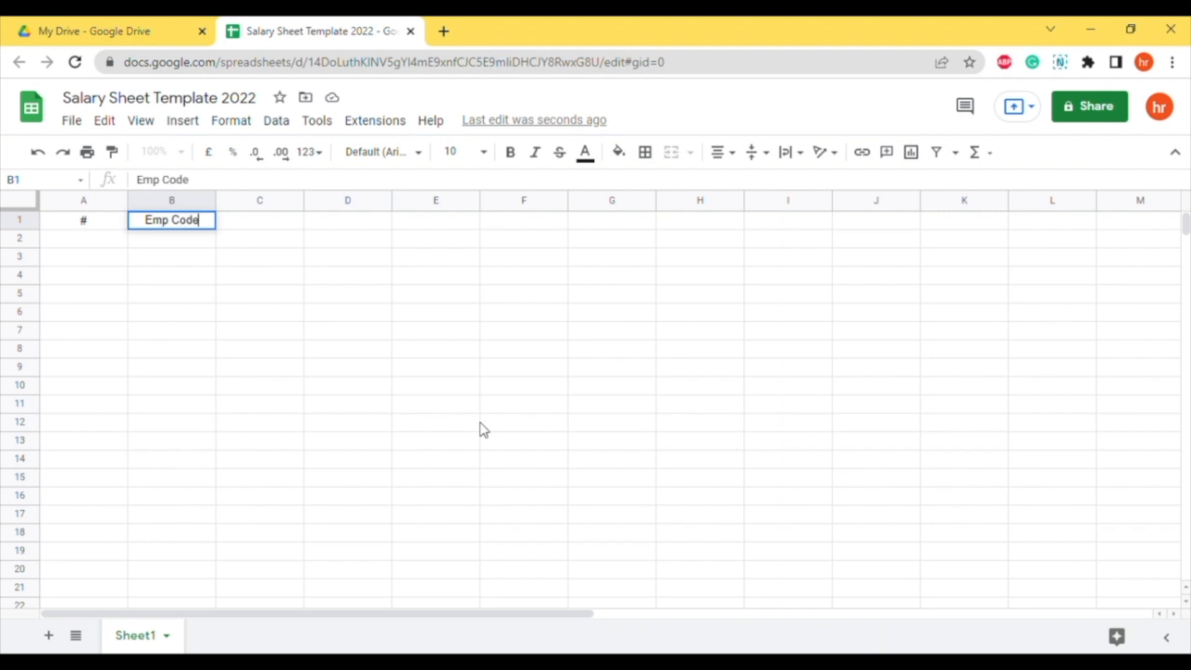
pyautogui.press('Tab')
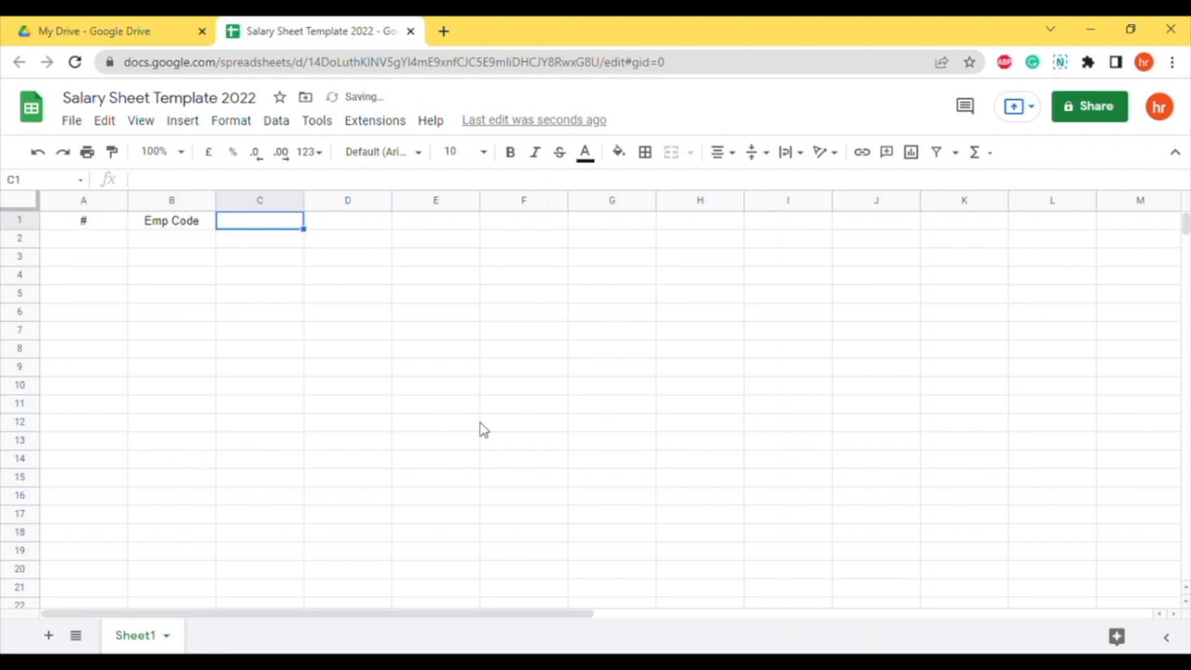
pyautogui.write('Emp ')
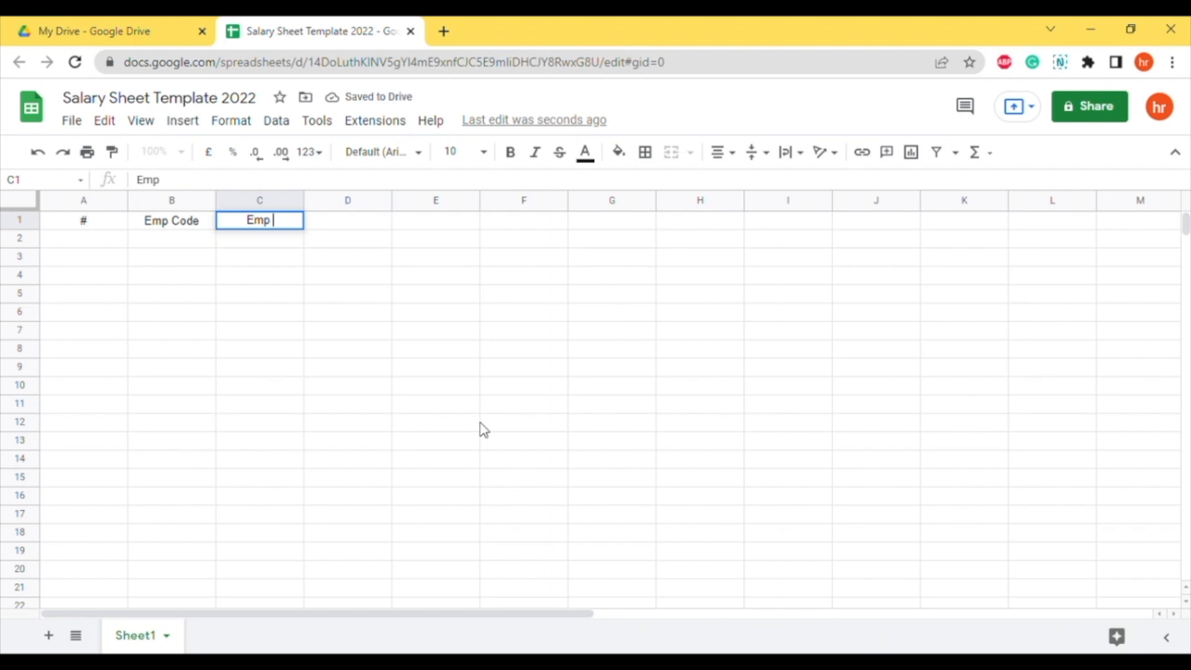
pyautogui.write('Name')
pyautogui.press('Tab')
pyautogui.write('Department')
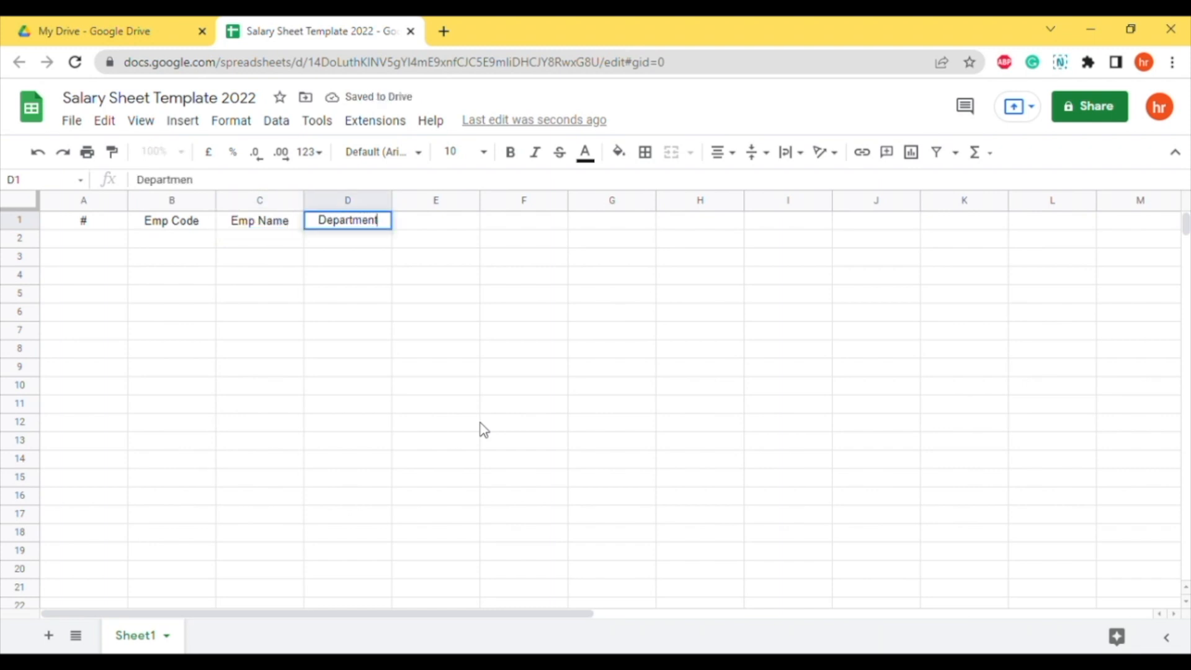
pyautogui.press('Tab')
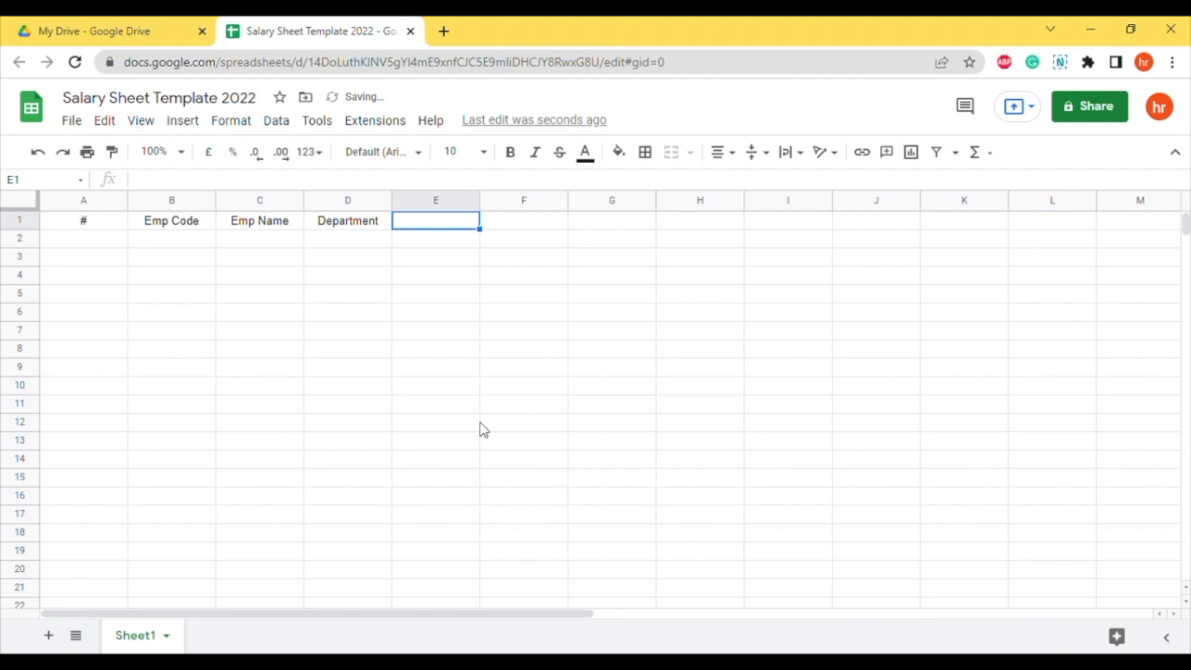
pyautogui.press('Left')
pyautogui.press('Left')
pyautogui.press('Left')
pyautogui.press('Left')
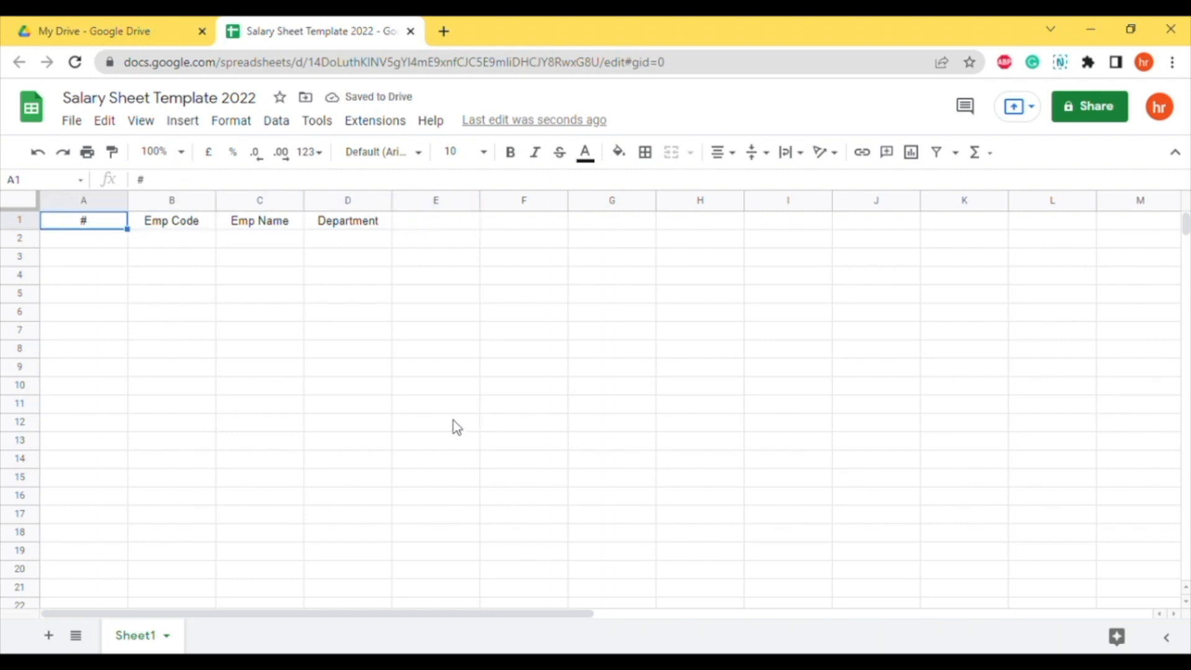
pyautogui.click(402, 364)
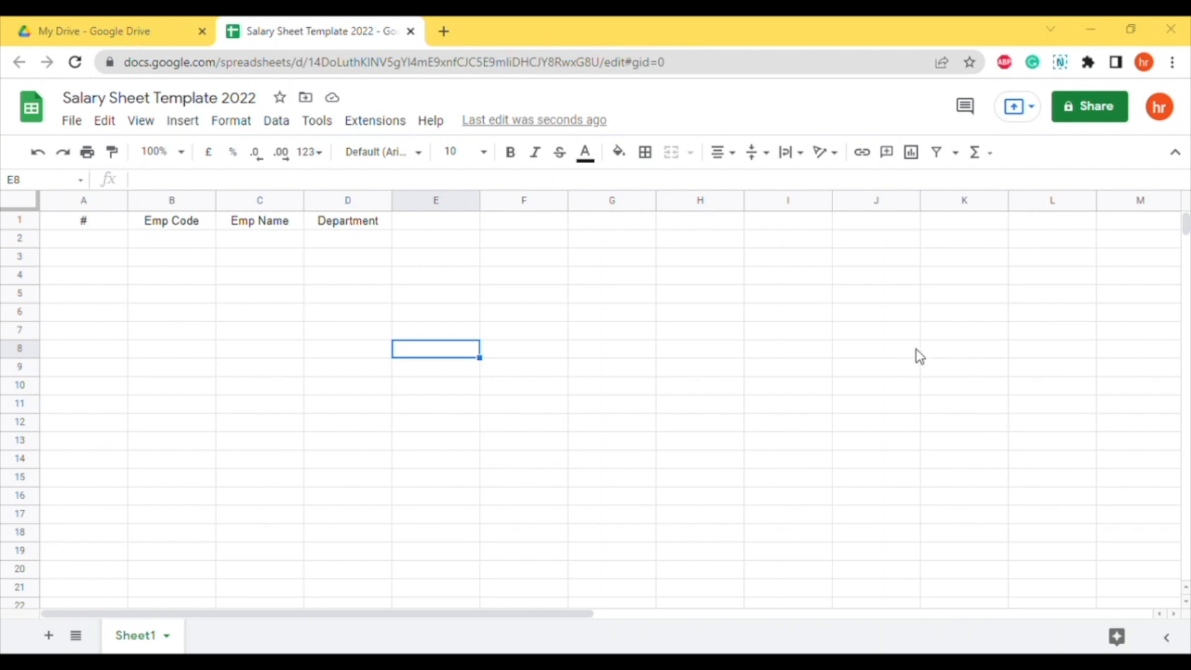
# Rename the sheet Sheet1 as "May 2022".
pyautogui.rightClick(127, 637)
pyautogui.click(153, 417)
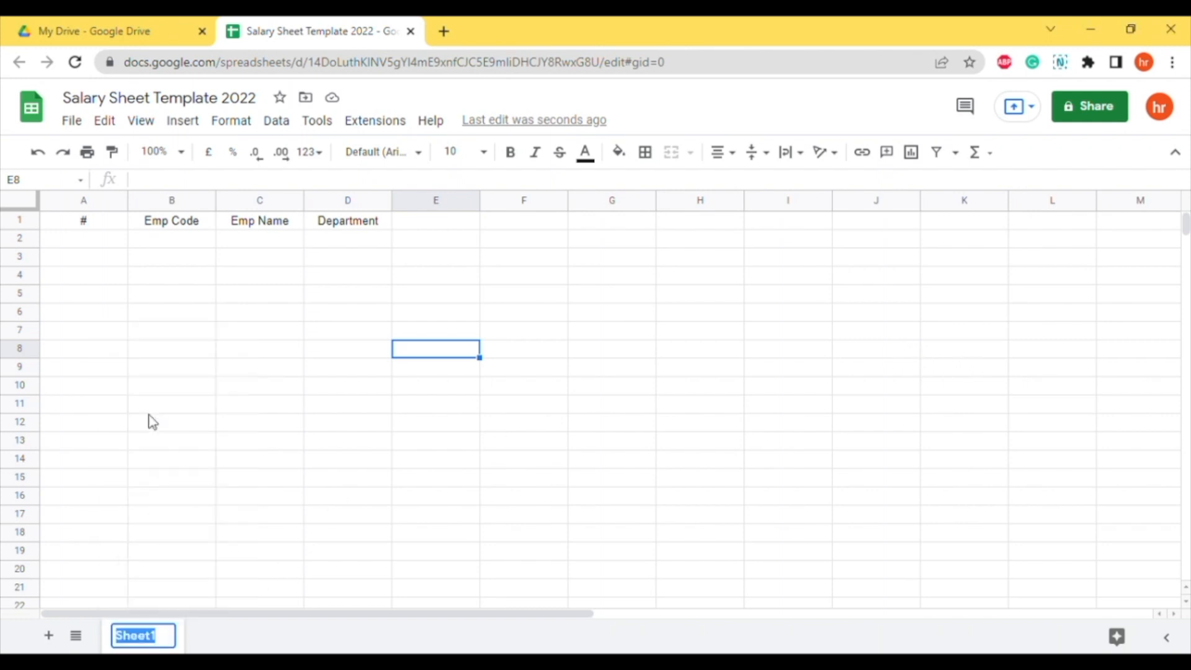
pyautogui.write('May 2022')
pyautogui.press('Return')
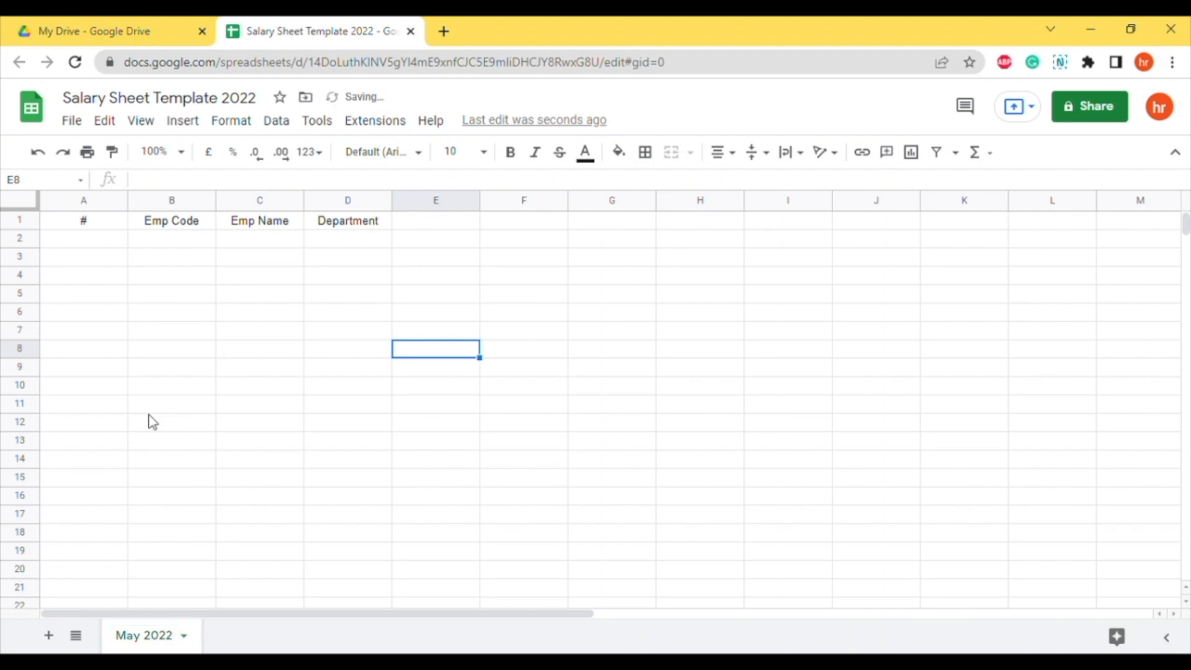
pyautogui.click(145, 410)
pyautogui.click(273, 316)
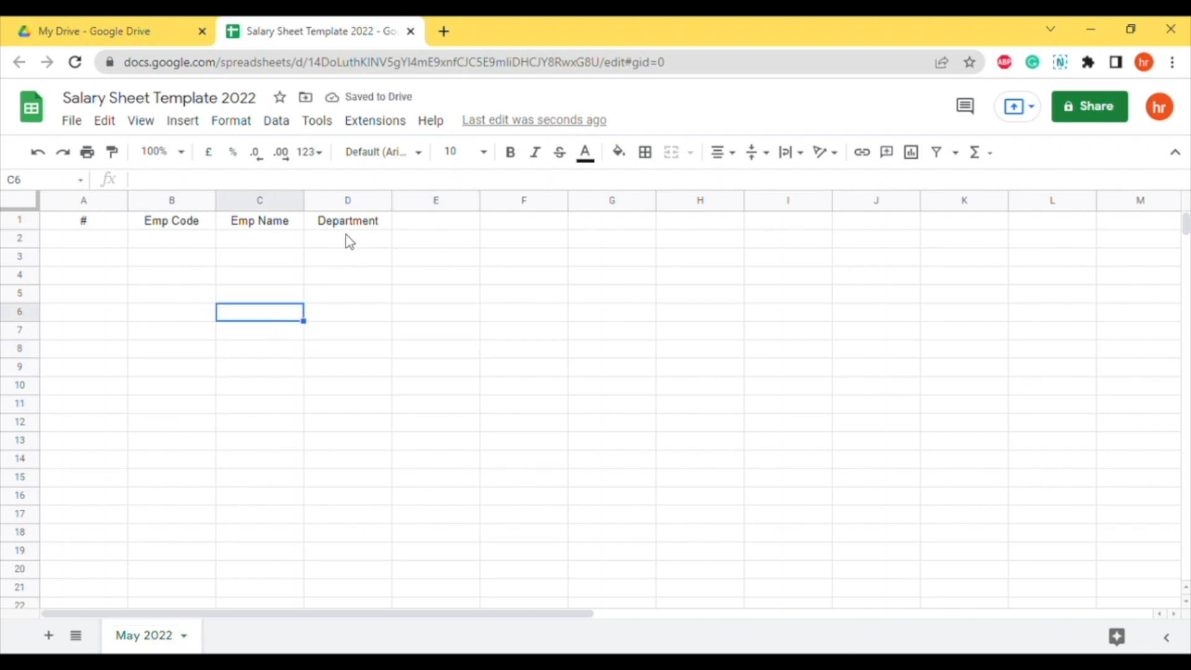
# Insert one empty row below and one empty row above the header row.
pyautogui.click(333, 276)
pyautogui.rightClick(15, 221)
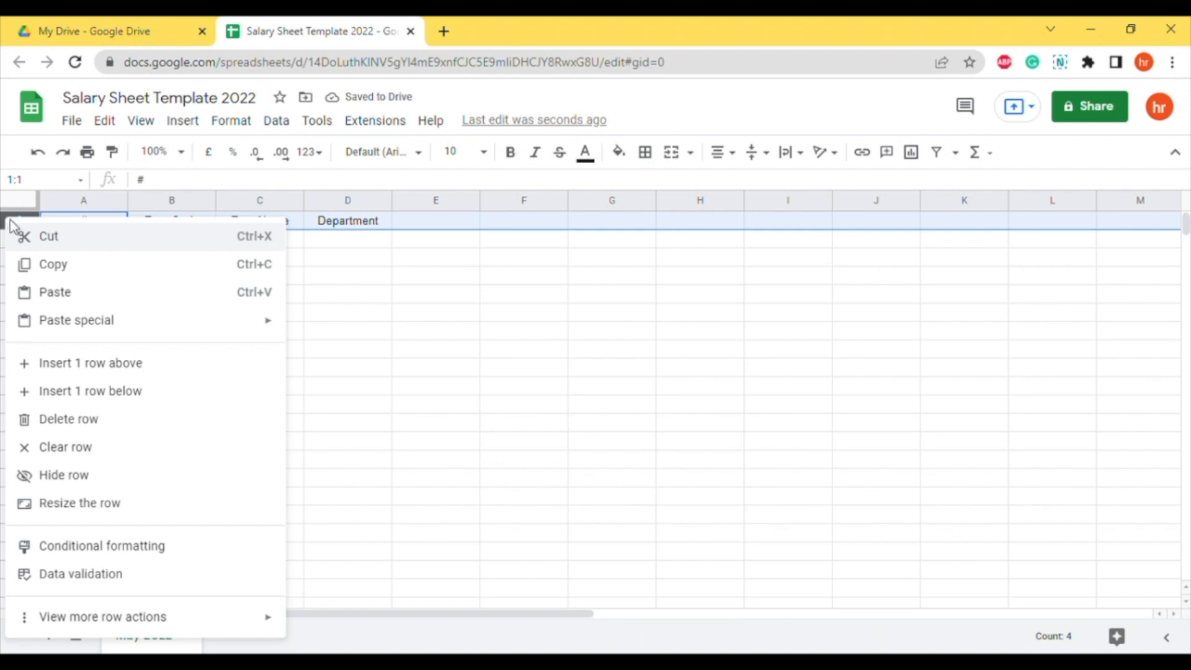
pyautogui.click(123, 391)
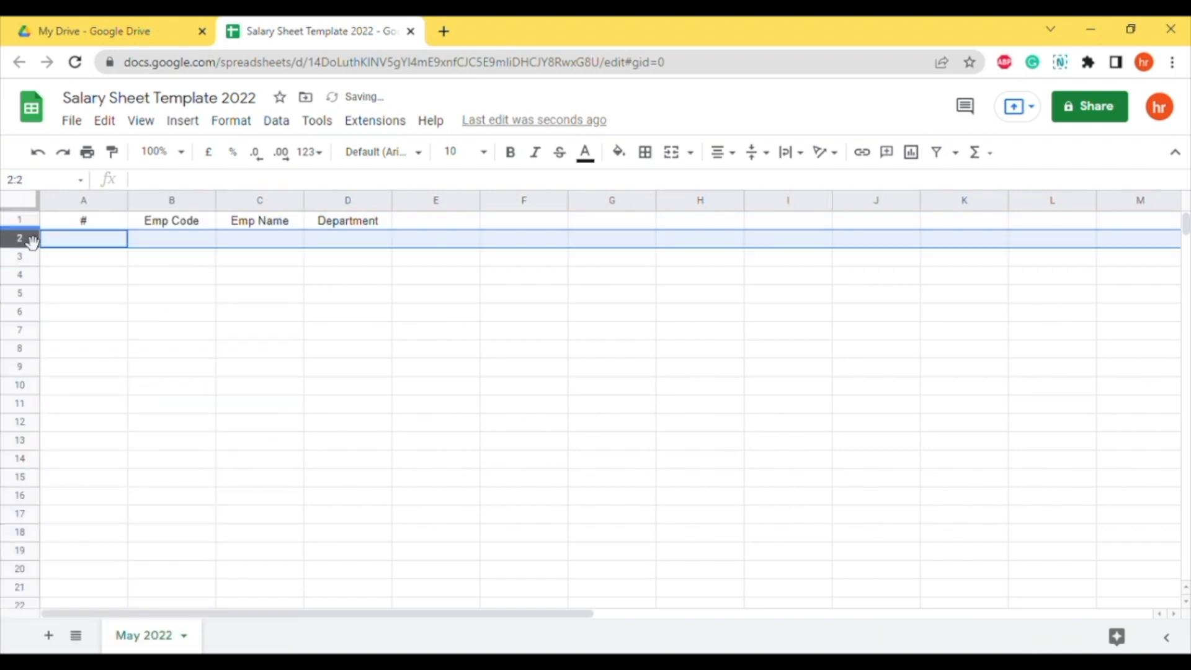
pyautogui.click(19, 222)
pyautogui.rightClick(25, 227)
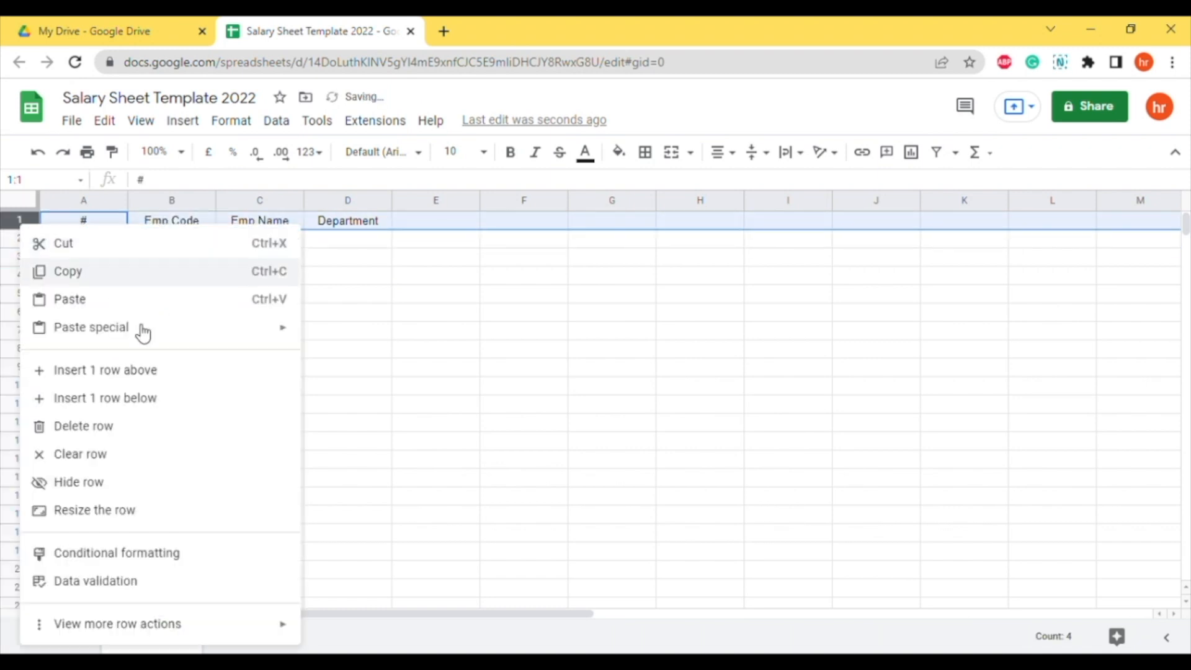
pyautogui.click(152, 371)
pyautogui.click(336, 370)
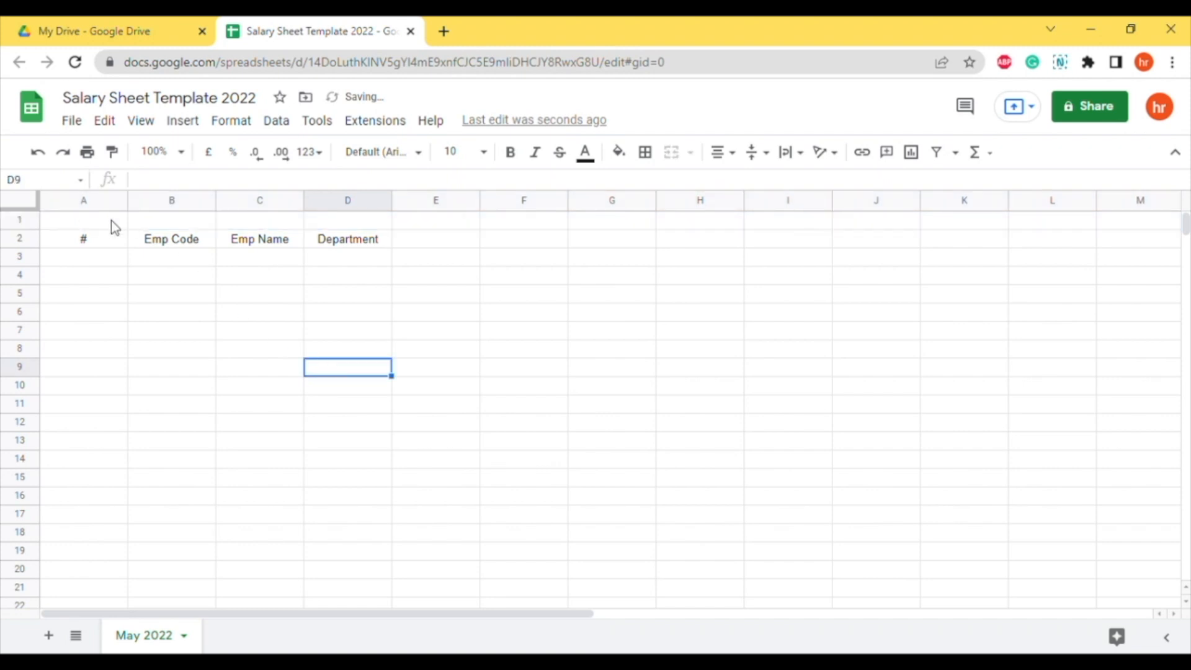
# Merge cells A1 to D1 above the column headers and start editing the merged cell.
pyautogui.moveTo(110, 221); pyautogui.dragTo(332, 223)
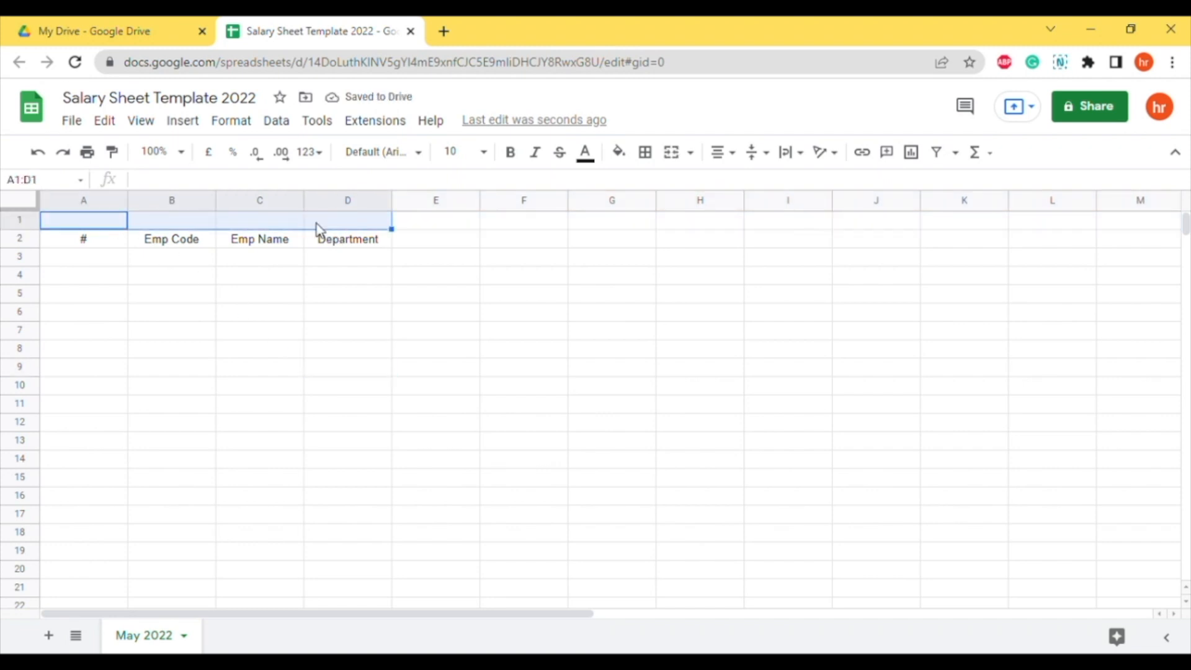
pyautogui.click(675, 157)
pyautogui.doubleClick(243, 226)
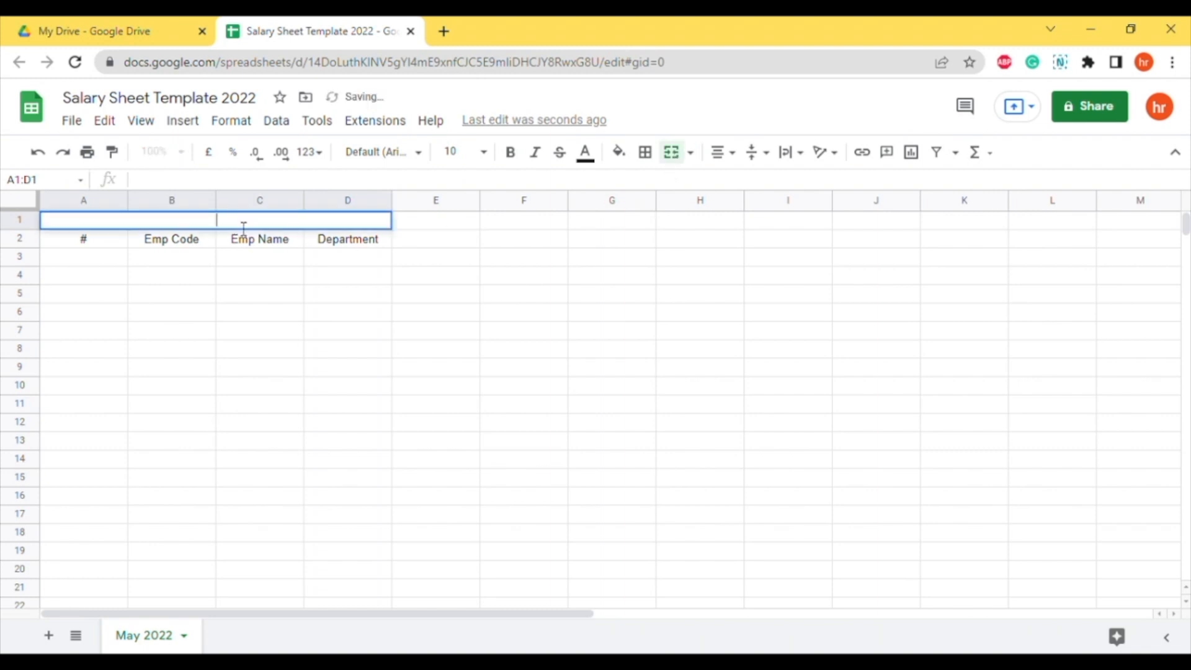
pyautogui.write('For May ')
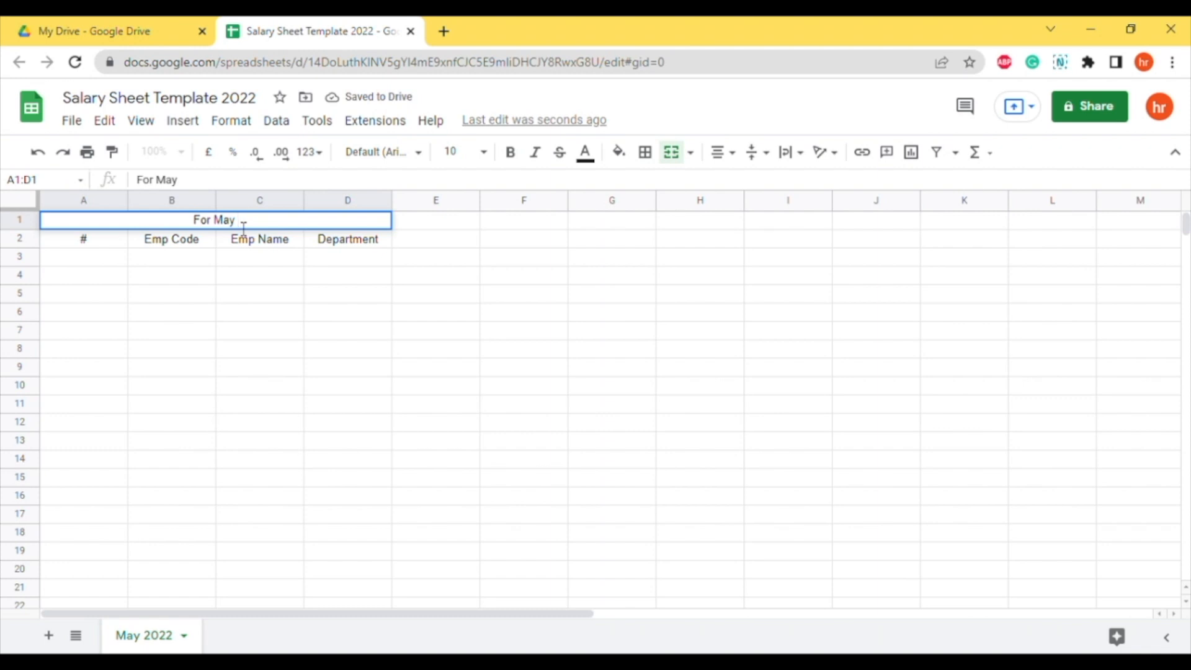
pyautogui.write('20')
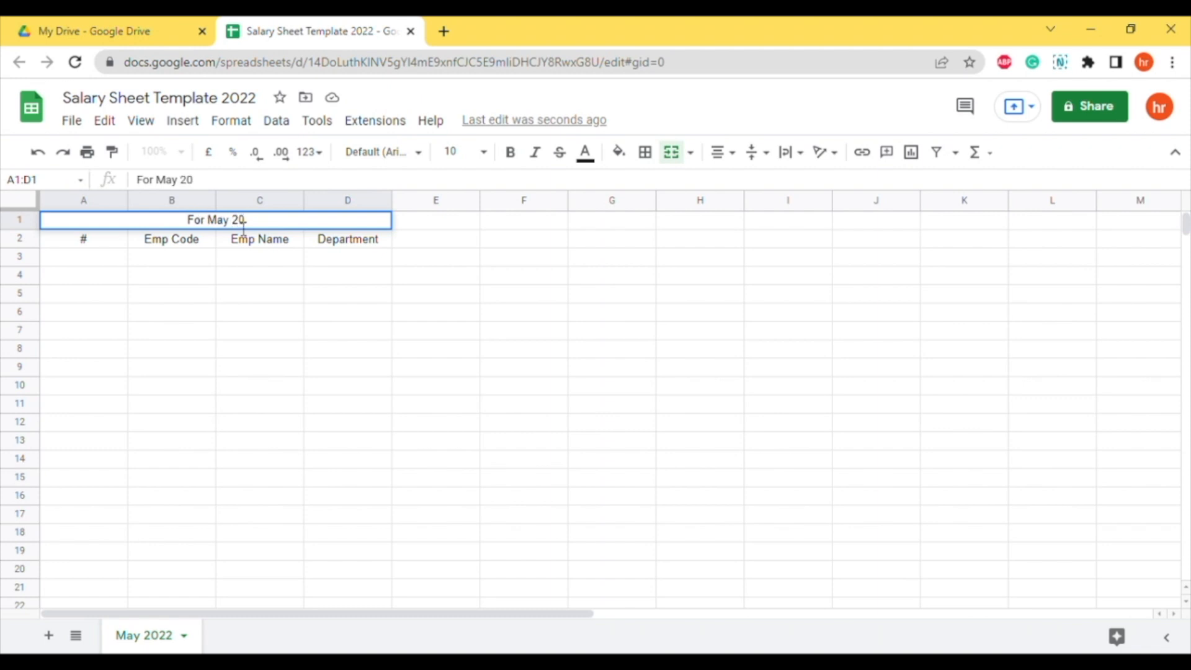
pyautogui.press('BackSpace')
pyautogui.press('BackSpace')
pyautogui.press('BackSpace')
pyautogui.press('BackSpace')
pyautogui.press('BackSpace')
pyautogui.press('BackSpace')
pyautogui.press('BackSpace')
pyautogui.press('BackSpace')
pyautogui.press('BackSpace')
pyautogui.press('BackSpace')
# Enter the title "Salary sheet for May 2022" in the merged cell A1:D1.
pyautogui.write('Sala')
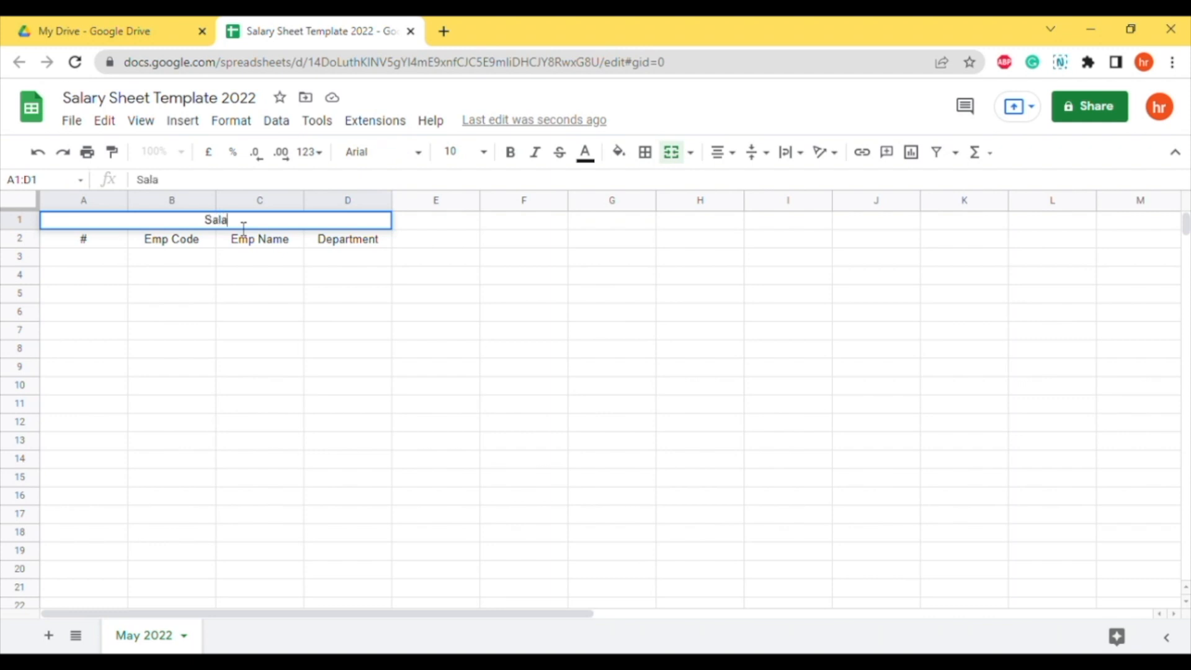
pyautogui.write('ry sheet for ')
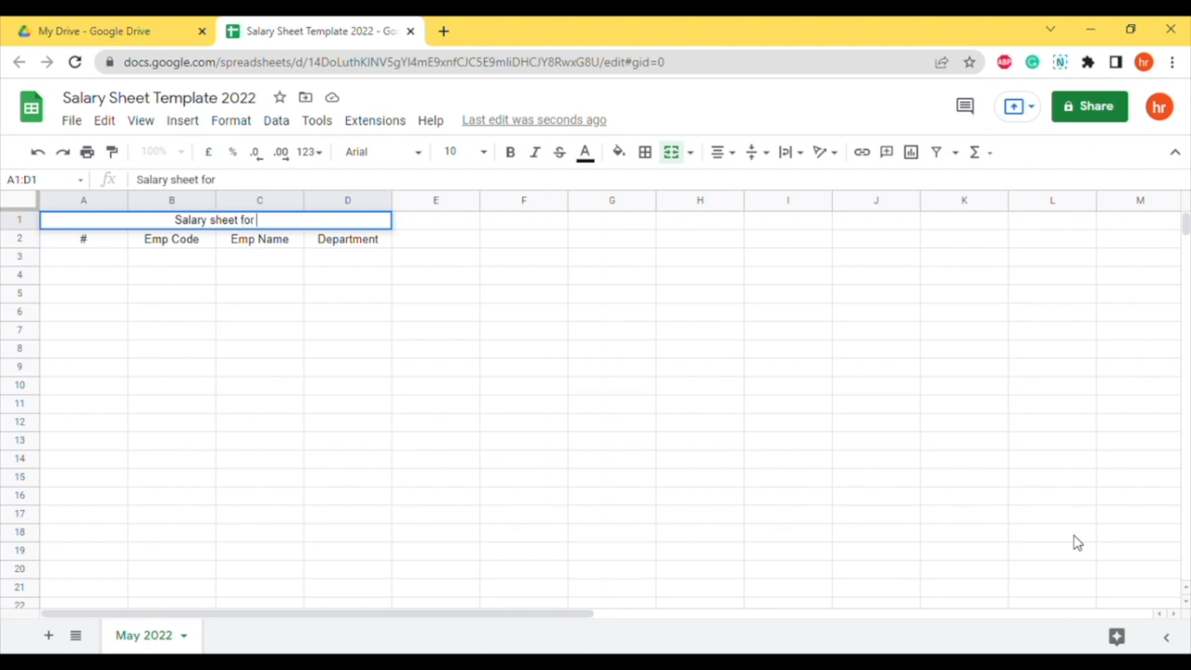
pyautogui.write('May 2022')
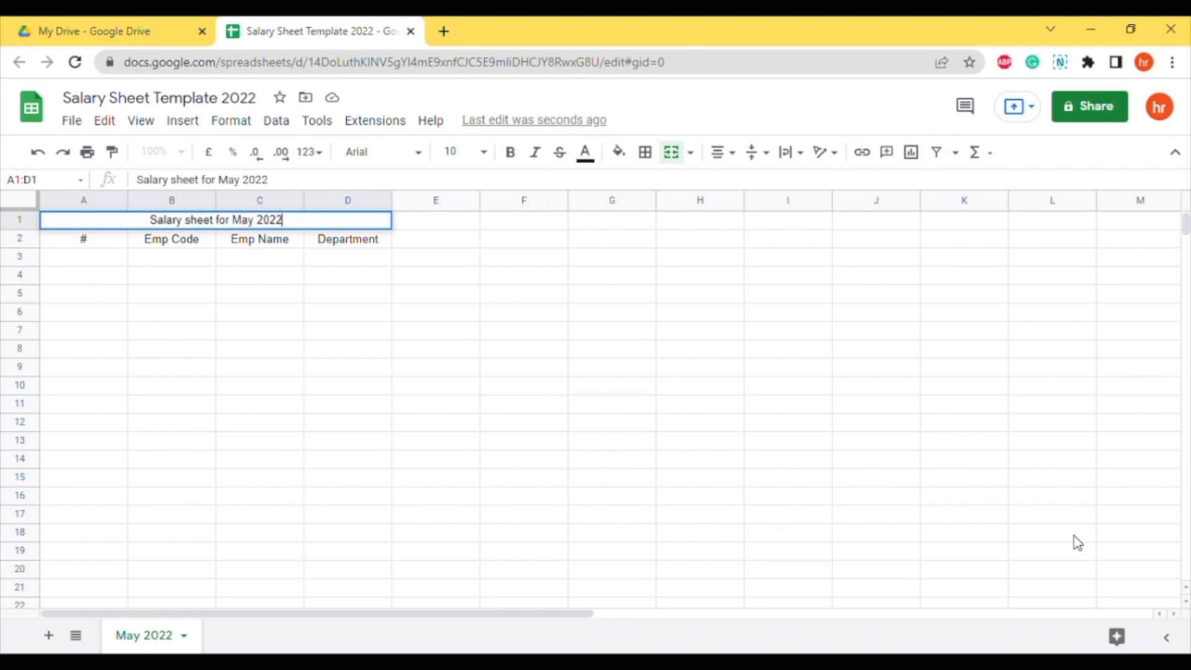
pyautogui.press('Return')
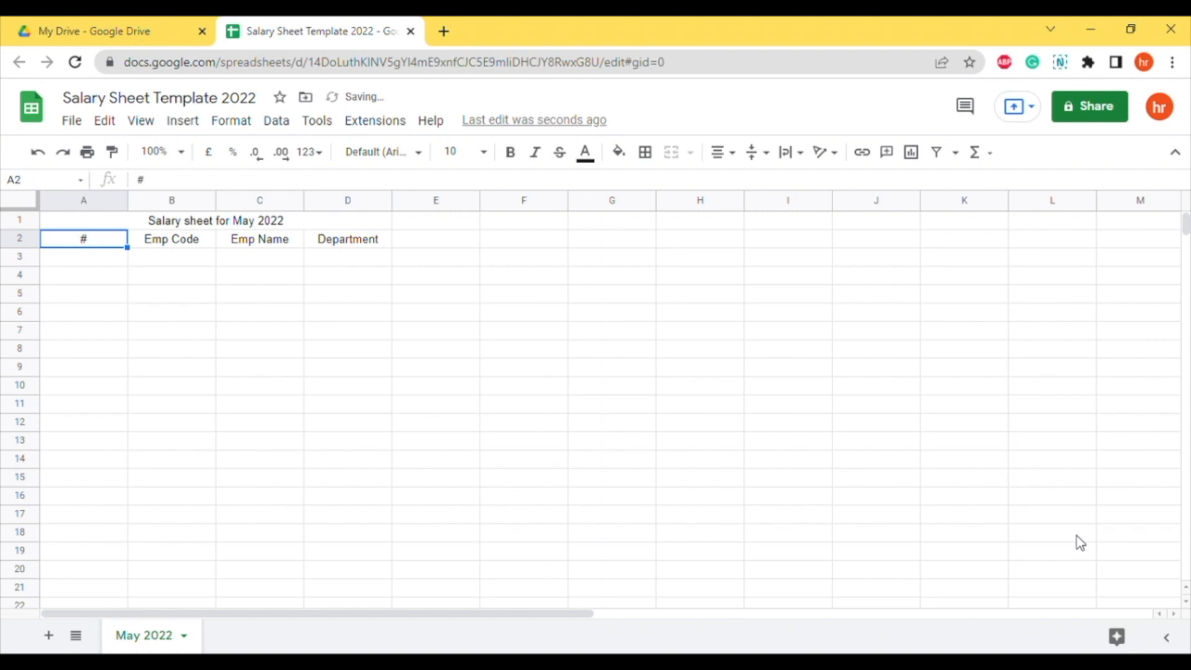
pyautogui.click(228, 408)
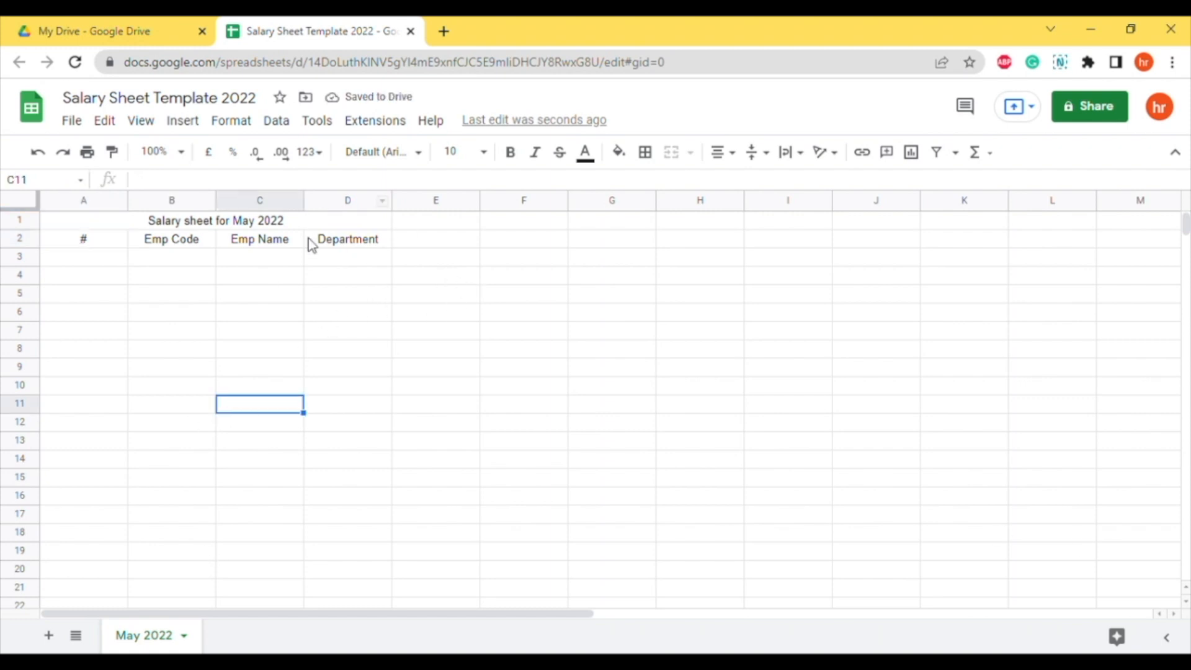
# Narrow columns A to D to one equal width that still fits the "Department" header on a single line.
pyautogui.moveTo(85, 200); pyautogui.dragTo(375, 204)
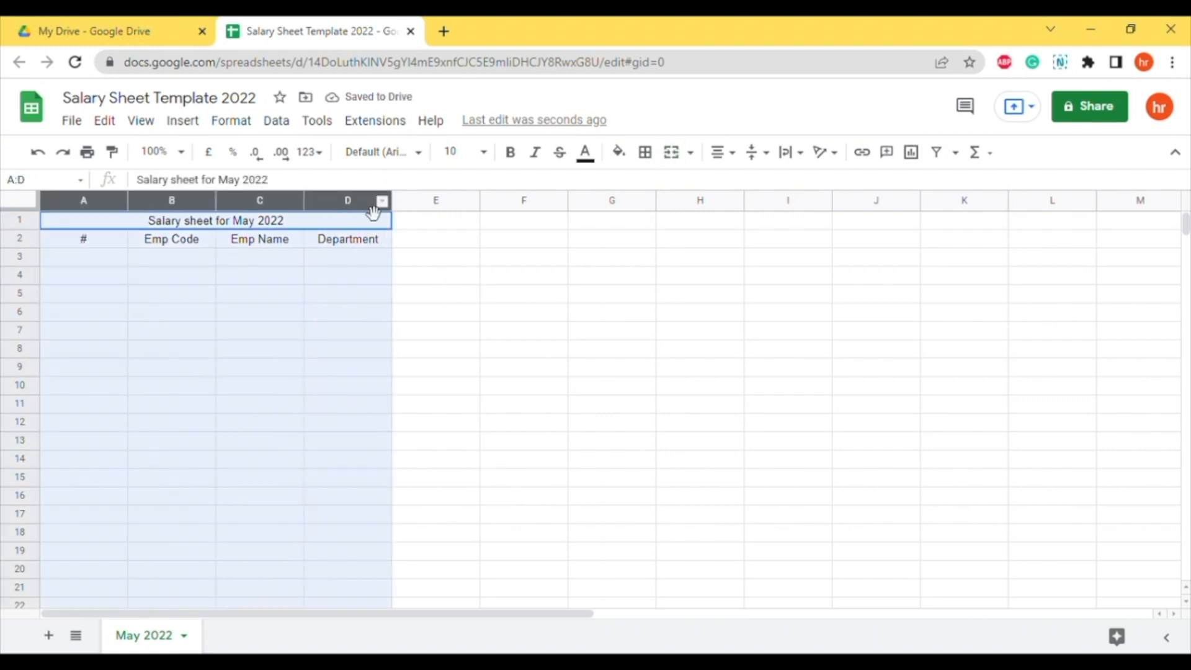
pyautogui.moveTo(127, 199); pyautogui.dragTo(106, 200)
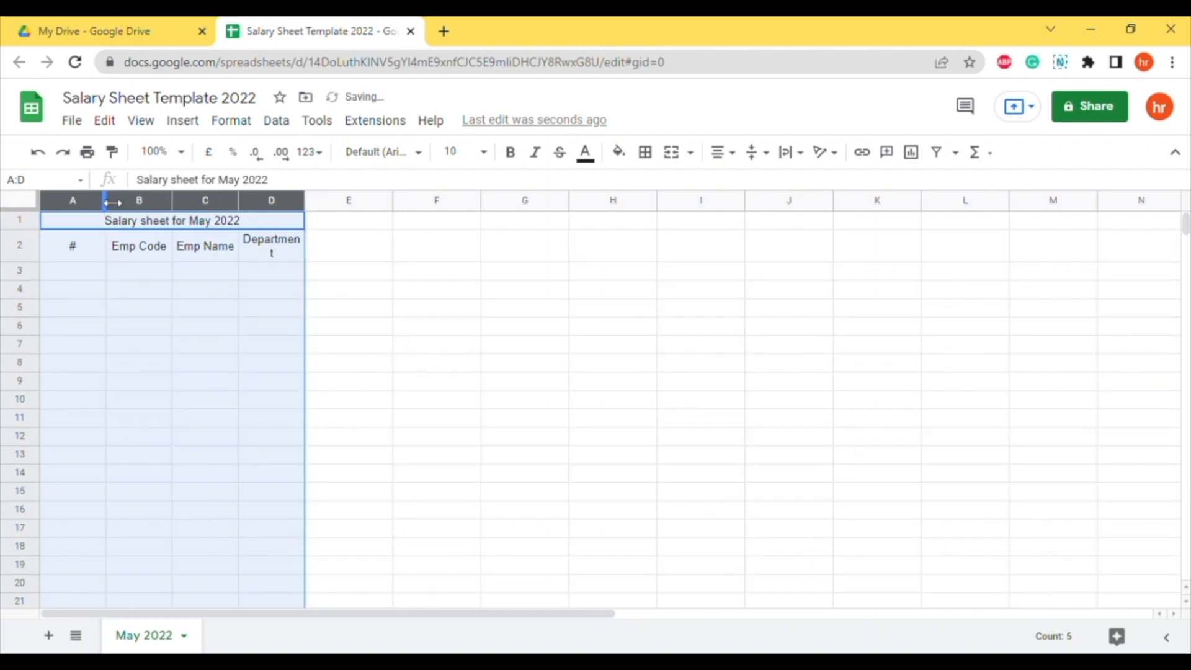
pyautogui.click(266, 308)
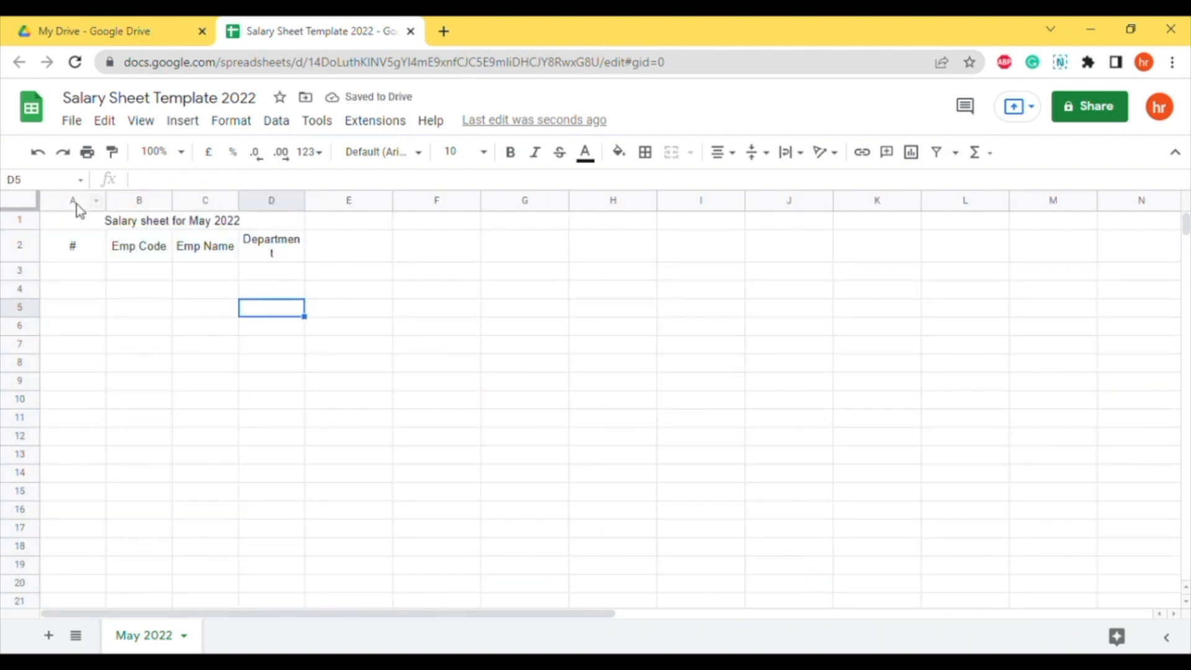
pyautogui.moveTo(76, 203); pyautogui.dragTo(322, 201)
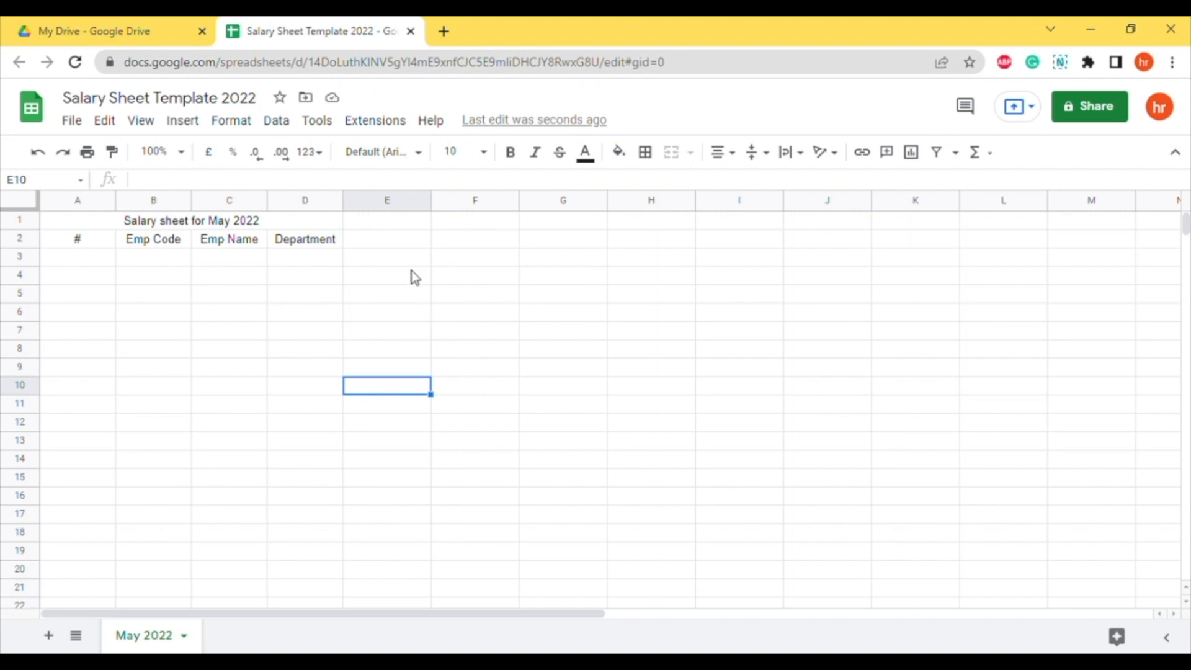
pyautogui.click(387, 246)
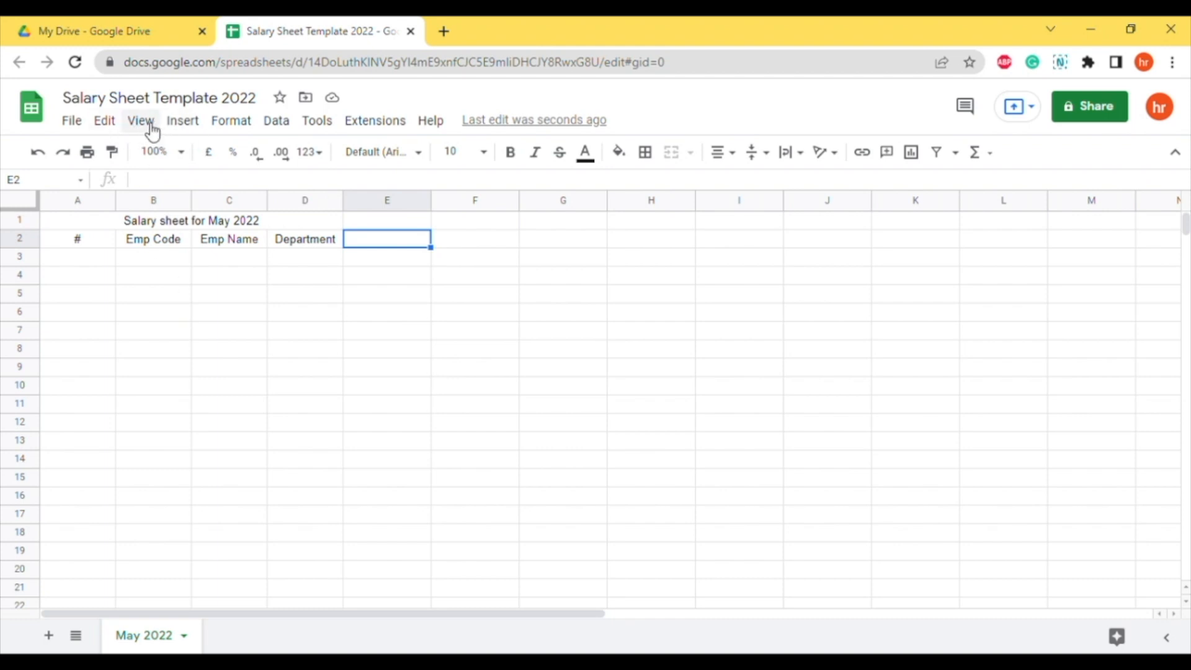
pyautogui.click(105, 122)
pyautogui.moveTo(147, 131)
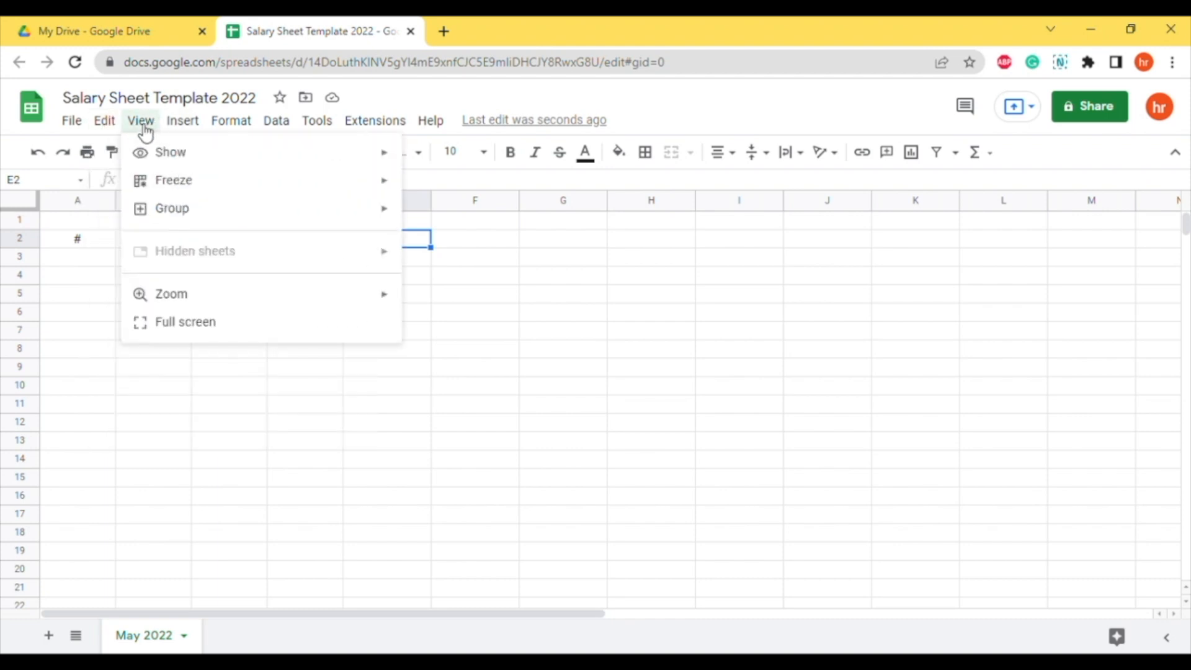
pyautogui.moveTo(195, 183)
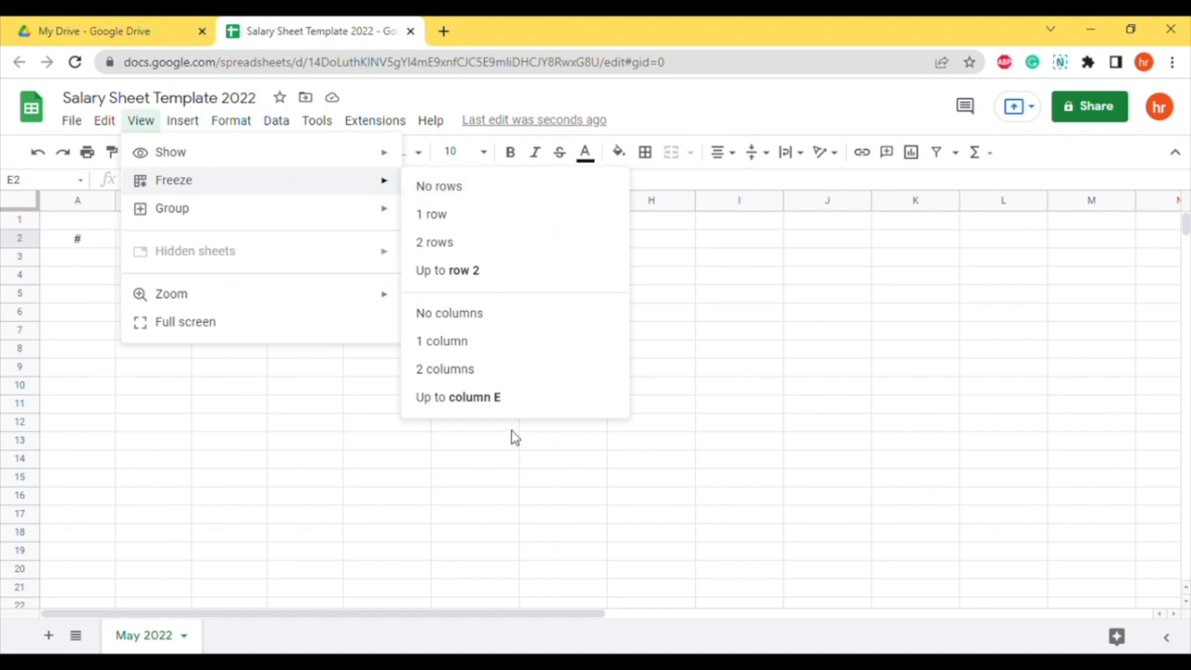
pyautogui.click(242, 444)
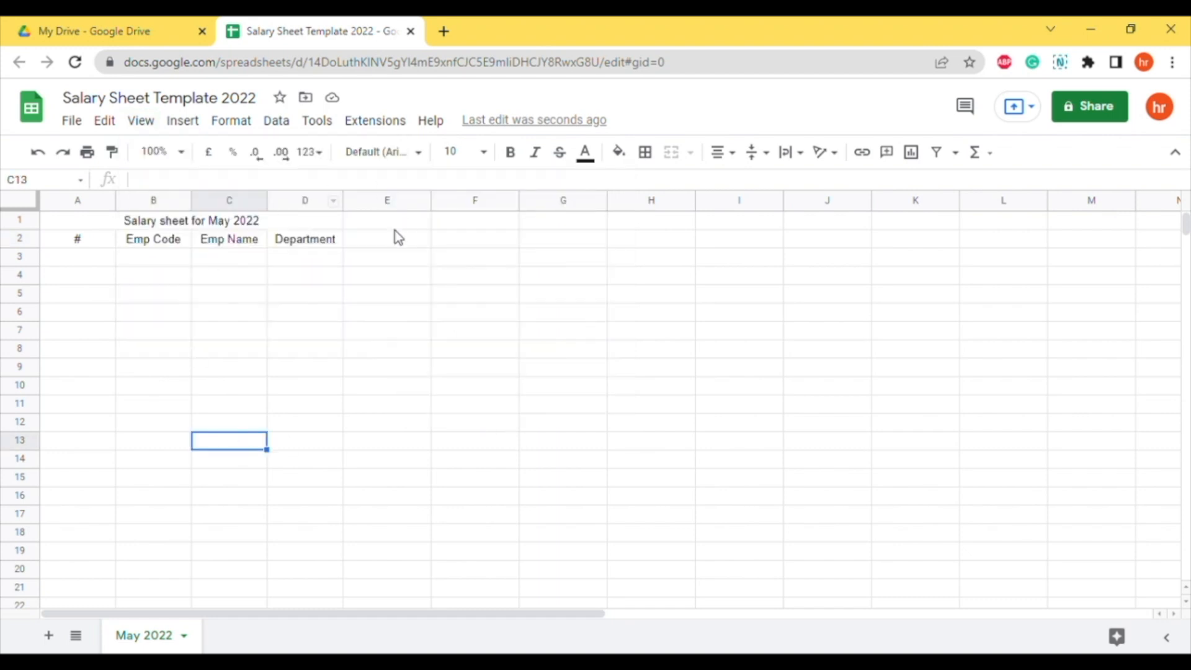
# Freeze the sheet's columns up to column D.
pyautogui.click(285, 260)
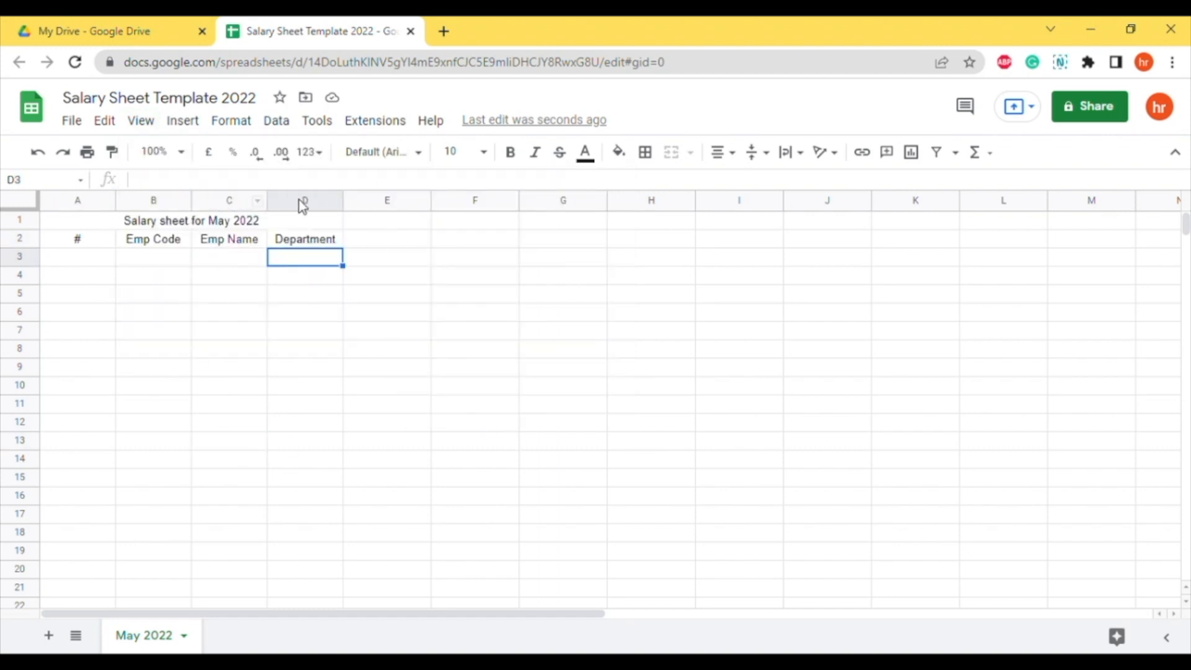
pyautogui.click(140, 122)
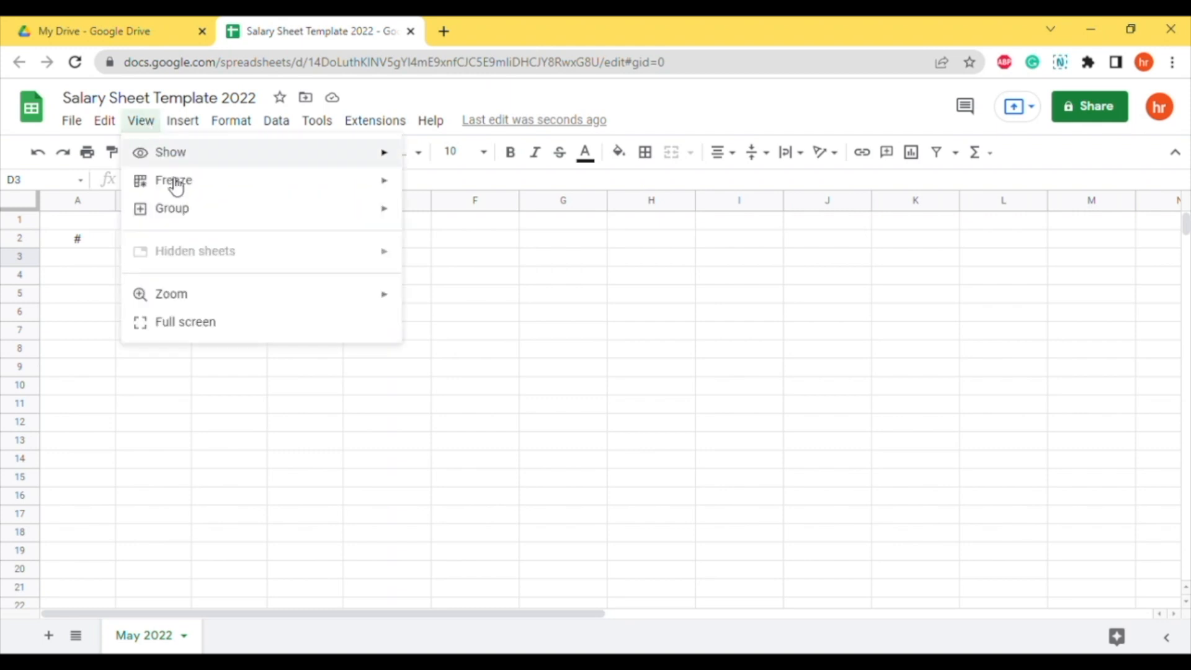
pyautogui.moveTo(175, 185)
pyautogui.click(461, 400)
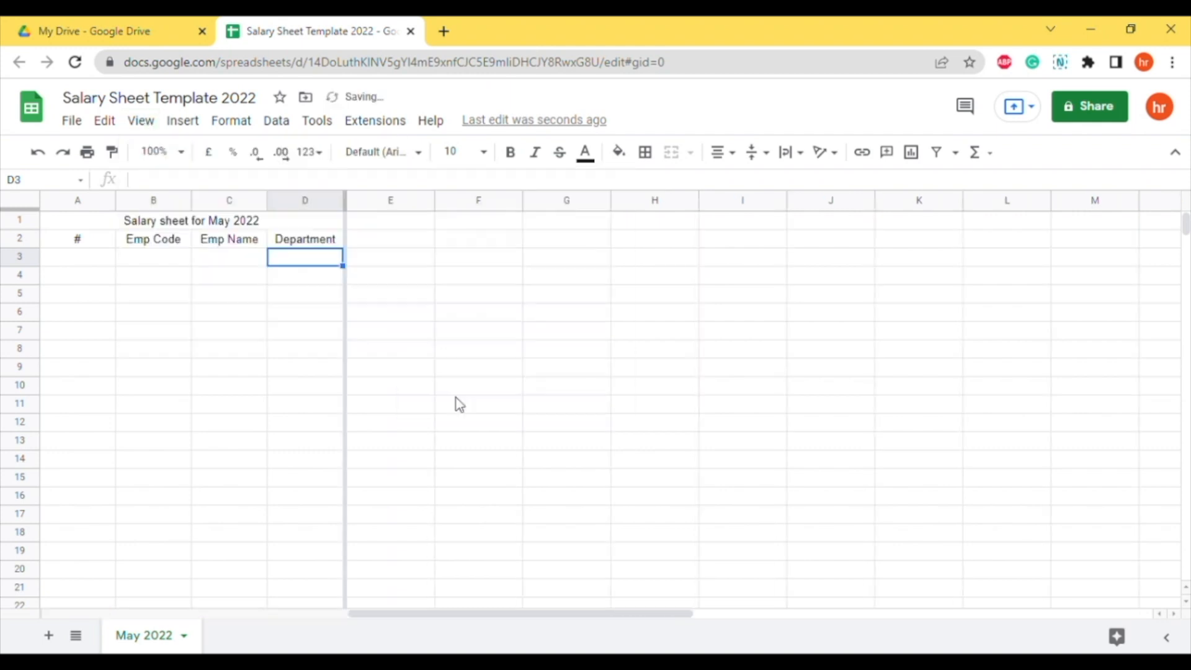
pyautogui.click(206, 310)
pyautogui.moveTo(385, 614); pyautogui.dragTo(177, 599)
pyautogui.click(415, 390)
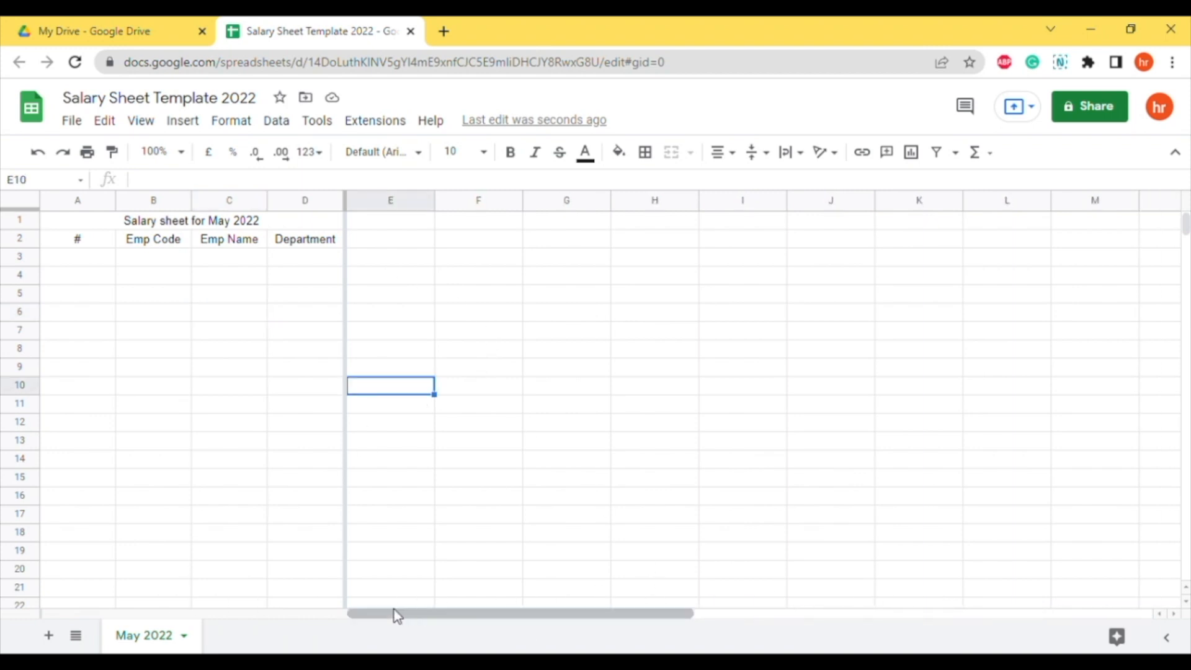
# Insert eight columns to the right of columns E to L.
pyautogui.click(388, 244)
pyautogui.moveTo(394, 243)
pyautogui.mouseDown()
pyautogui.moveTo(1188, 261)
pyautogui.moveTo(1178, 242)
pyautogui.moveTo(385, 240)
pyautogui.mouseUp()
pyautogui.moveTo(747, 615); pyautogui.dragTo(304, 524)
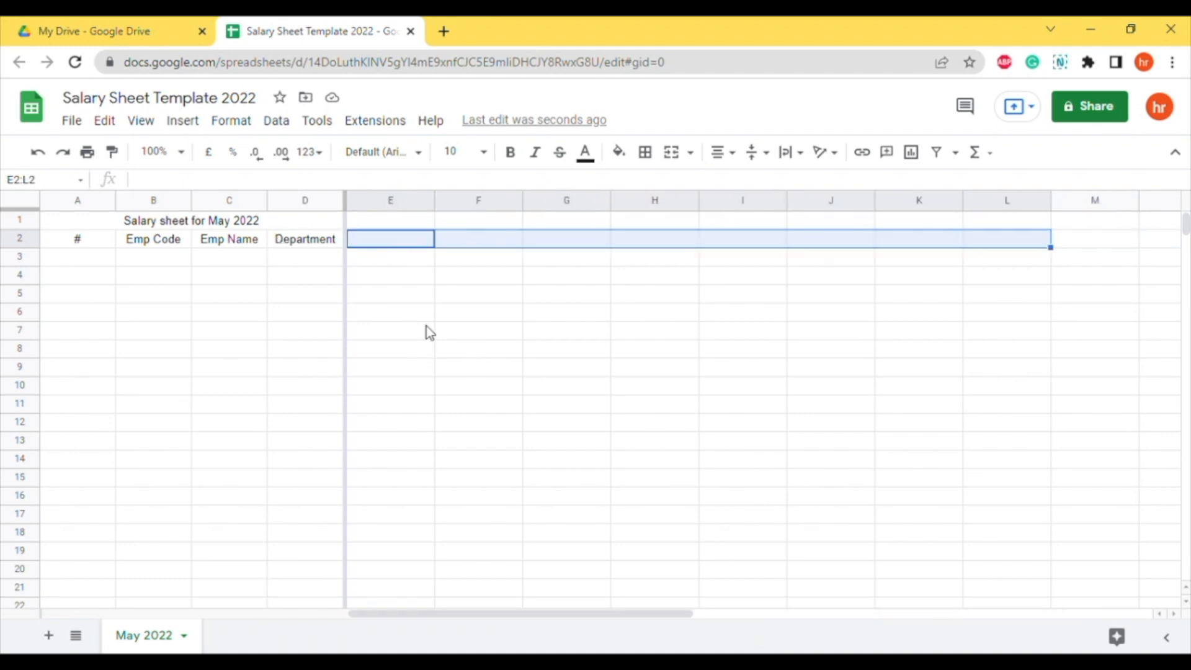
pyautogui.click(426, 325)
pyautogui.click(392, 245)
pyautogui.click(378, 200)
pyautogui.moveTo(419, 208); pyautogui.dragTo(1045, 219)
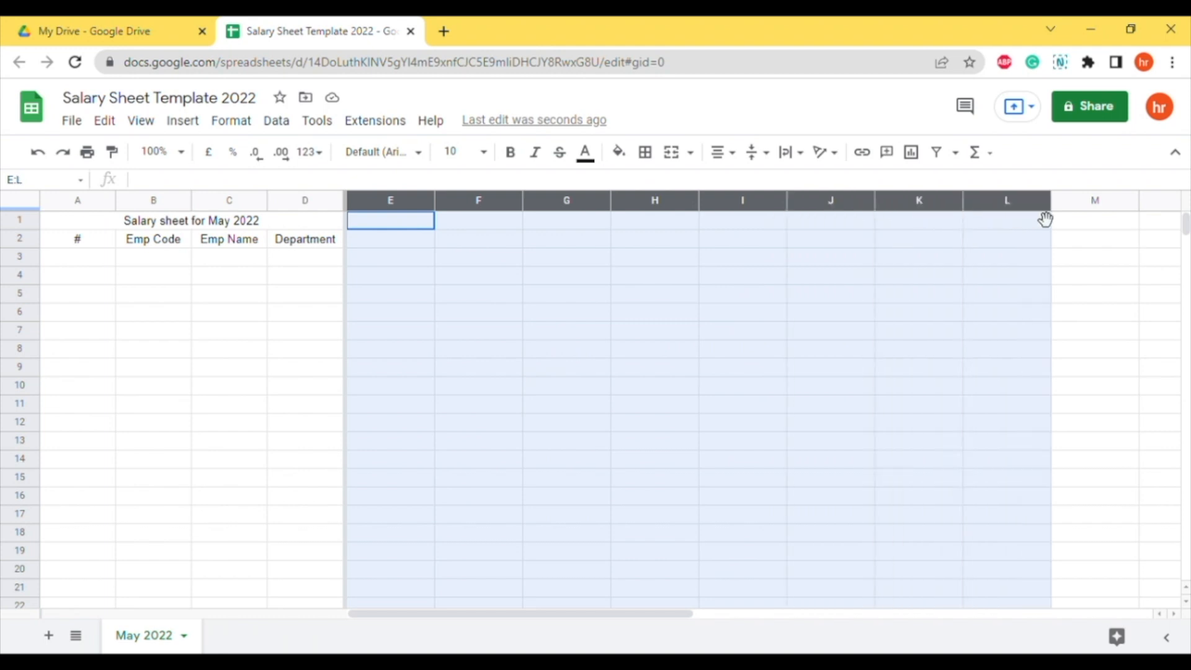
pyautogui.rightClick(380, 201)
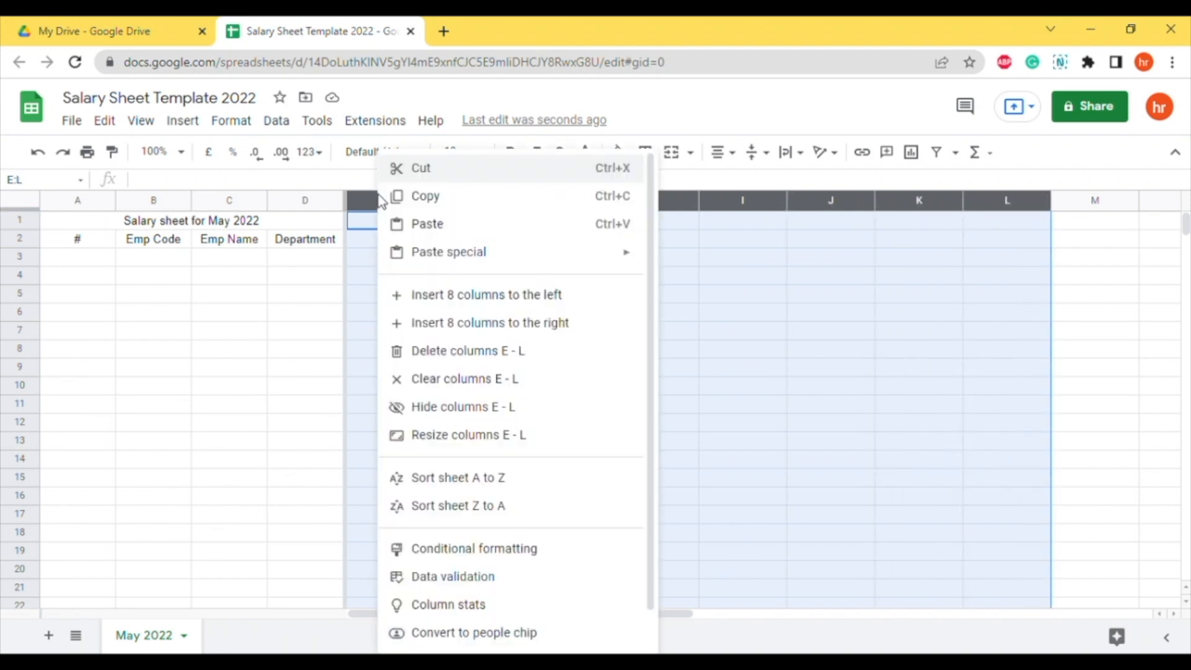
pyautogui.click(528, 327)
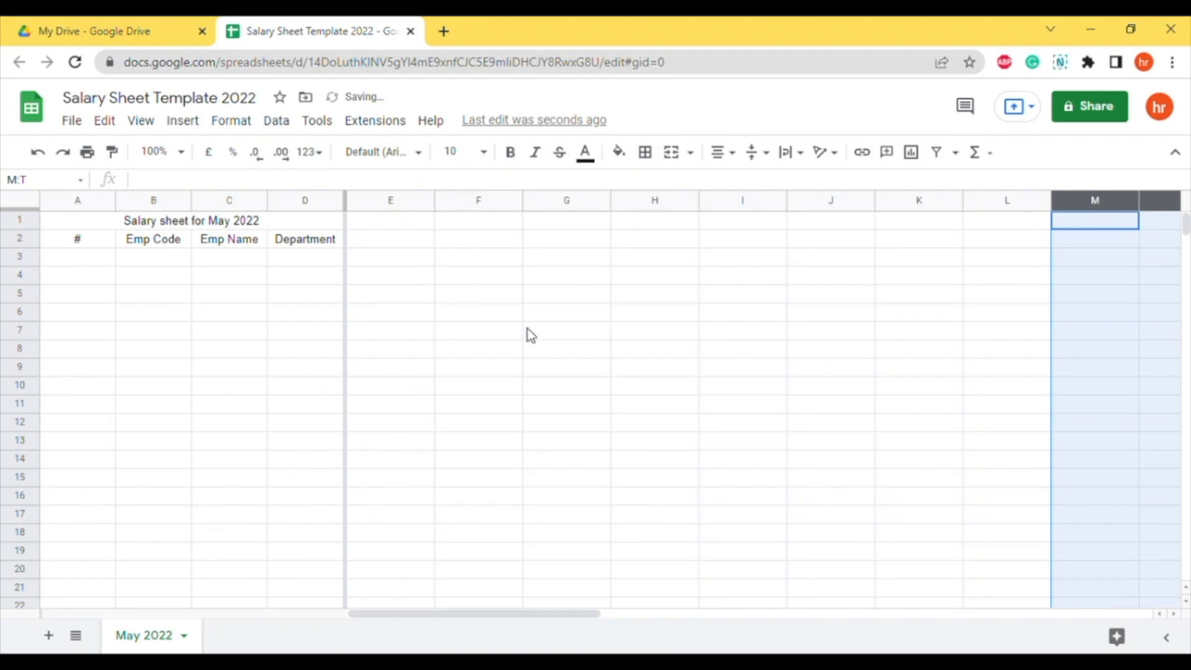
pyautogui.rightClick(1103, 206)
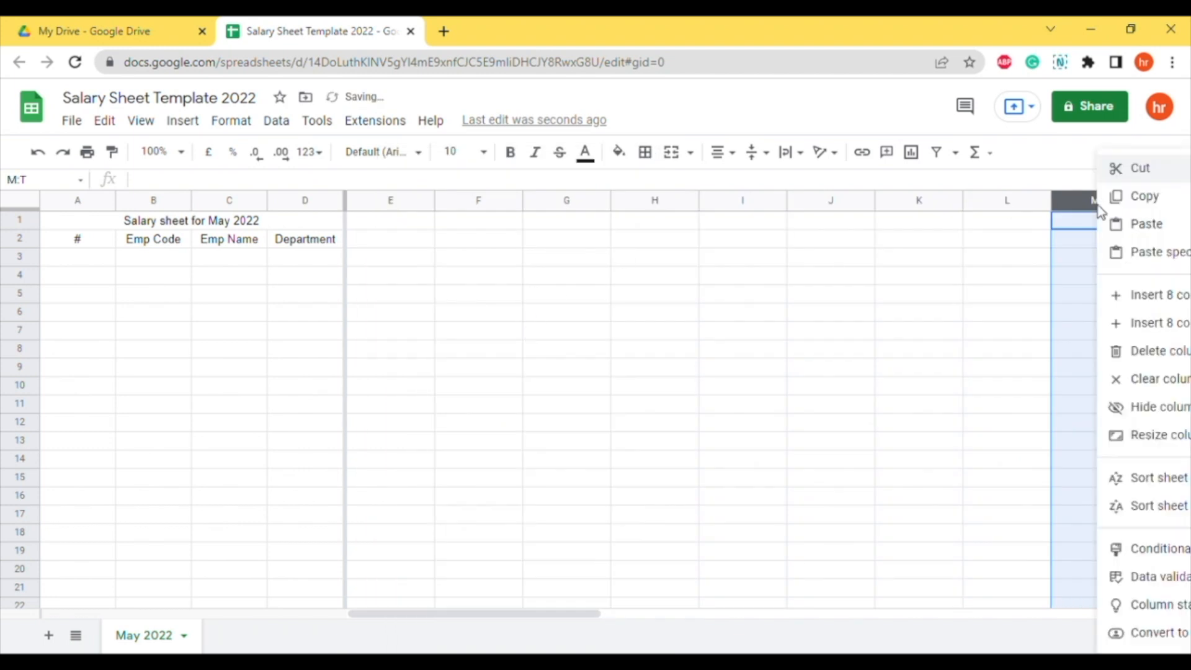
pyautogui.click(835, 318)
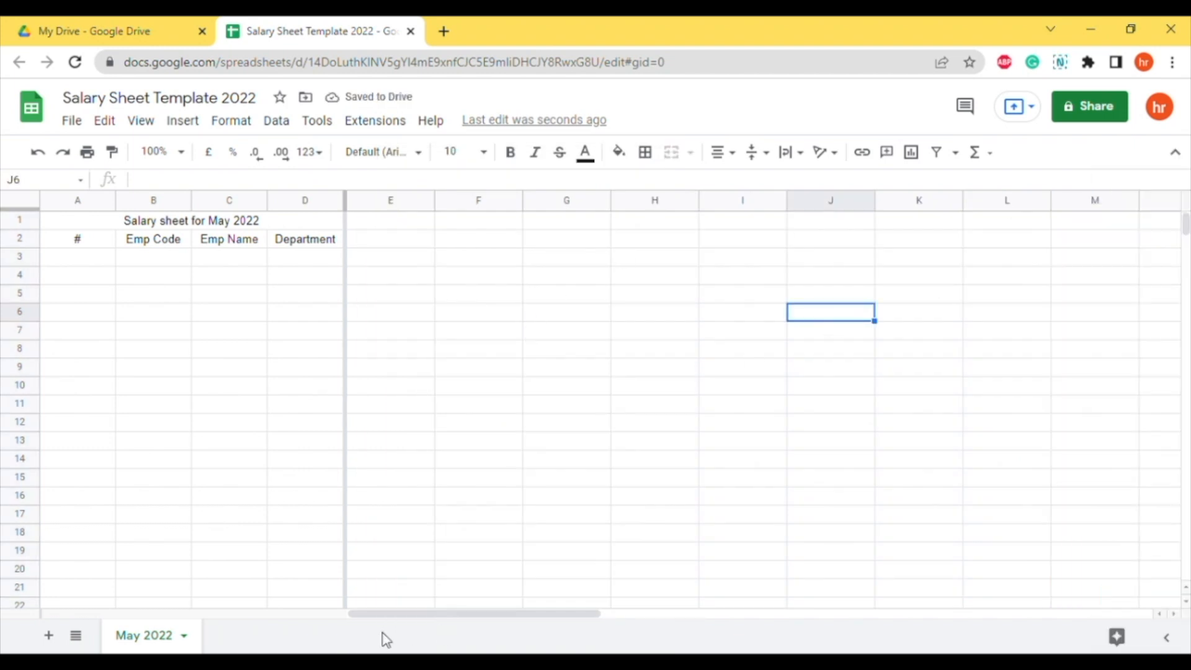
# Insert ten columns to the right of columns E to N.
pyautogui.click(386, 205)
pyautogui.click(386, 243)
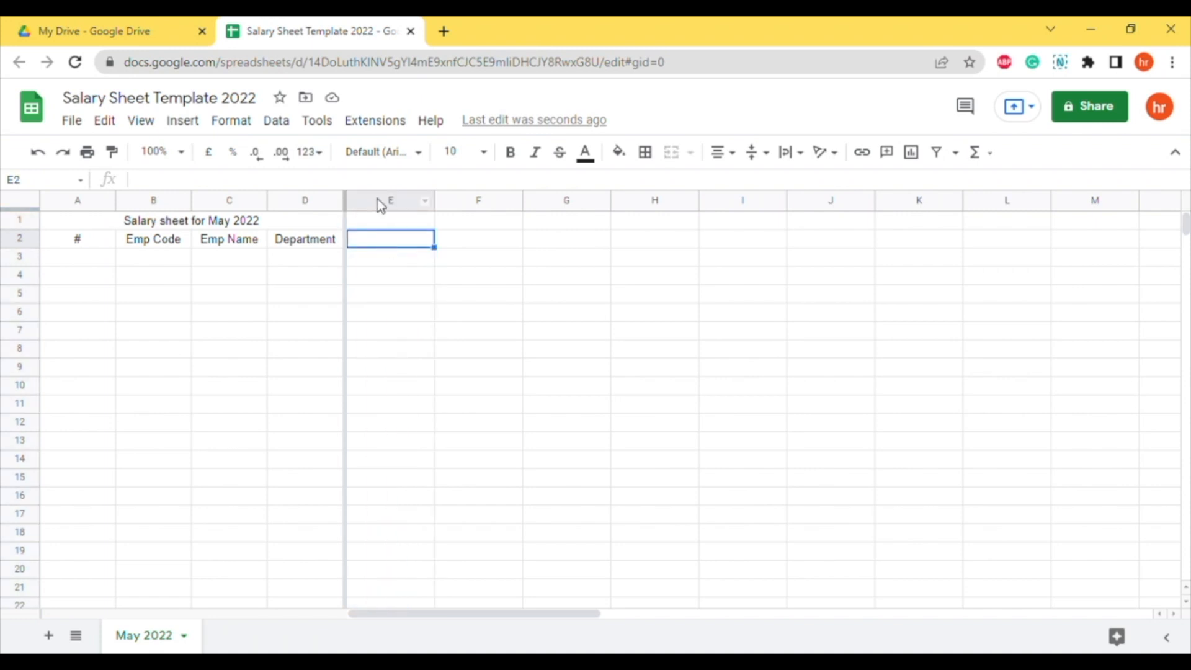
pyautogui.moveTo(380, 204); pyautogui.dragTo(1155, 215)
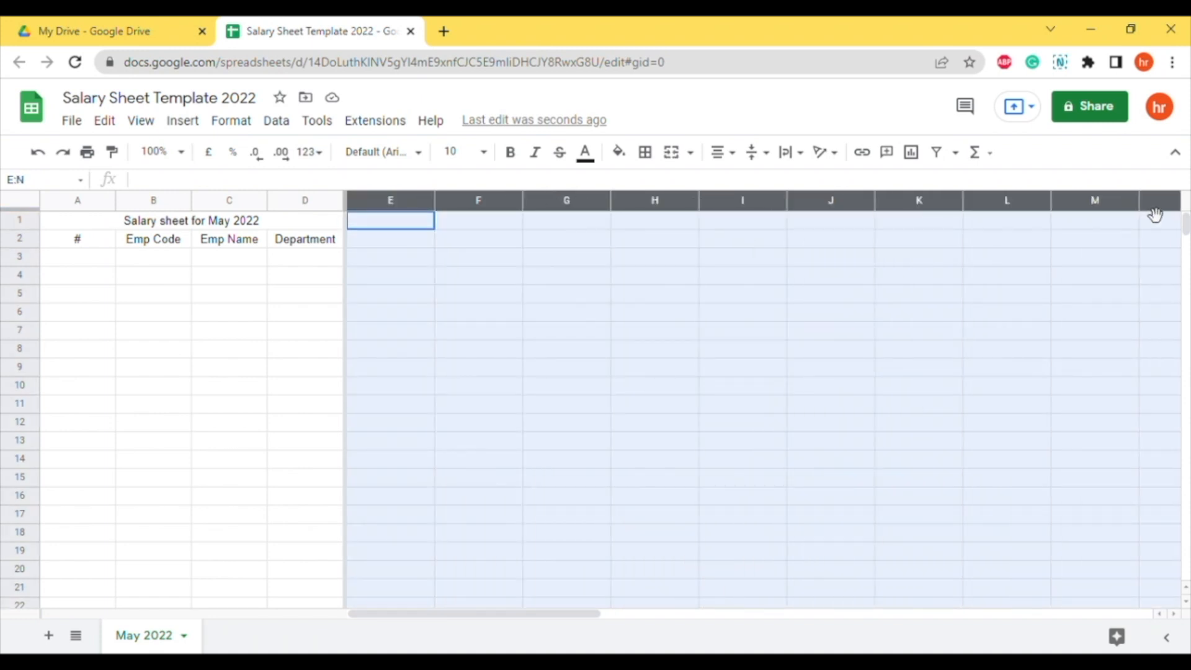
pyautogui.rightClick(374, 208)
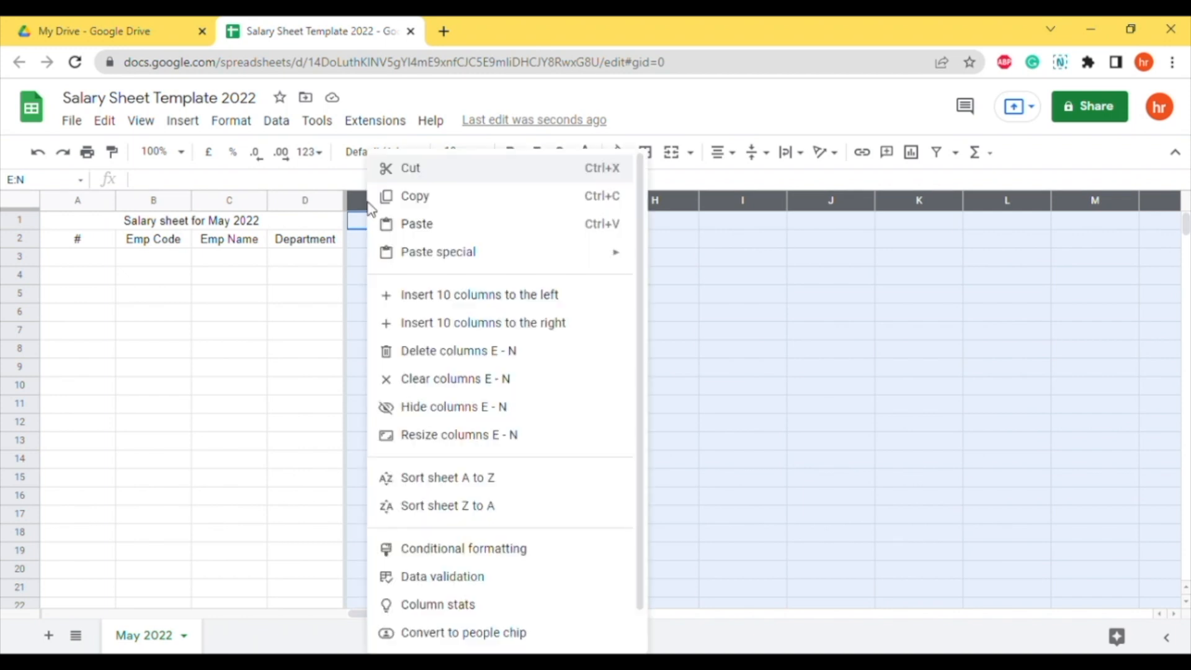
pyautogui.click(487, 327)
pyautogui.click(424, 281)
# Enter the numbers 1, 2 and 3 in header cells E2, F2 and G2.
pyautogui.moveTo(445, 610); pyautogui.dragTo(362, 614)
pyautogui.click(379, 243)
pyautogui.write('1')
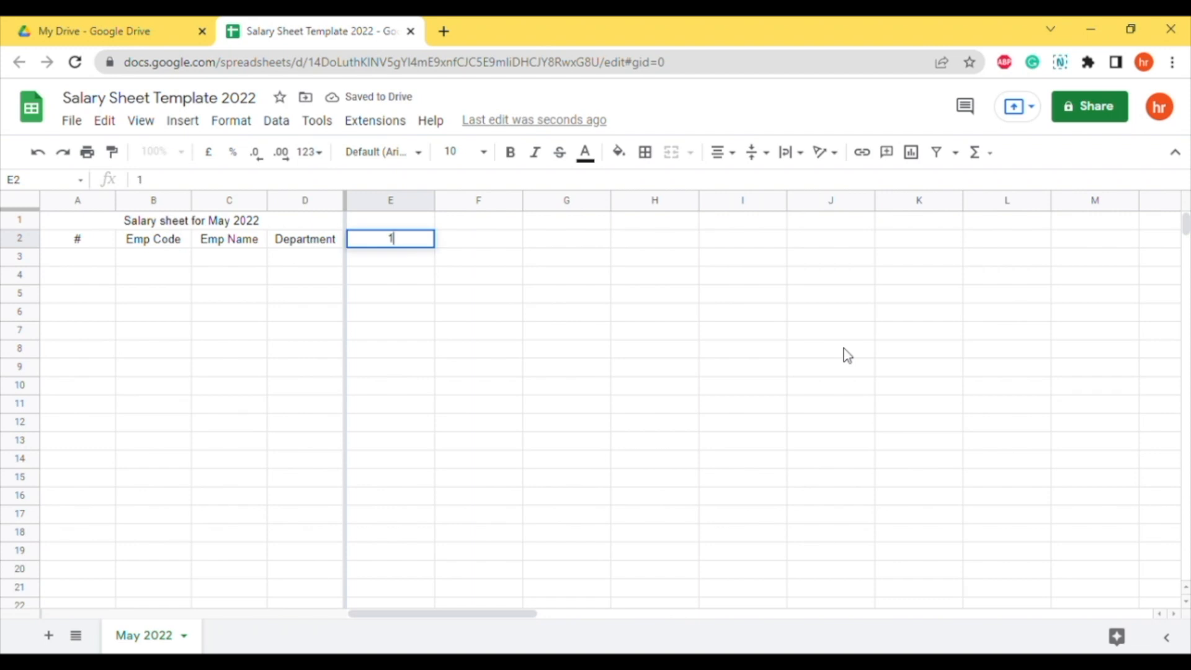
pyautogui.press('Tab')
pyautogui.write('2')
pyautogui.press('Tab')
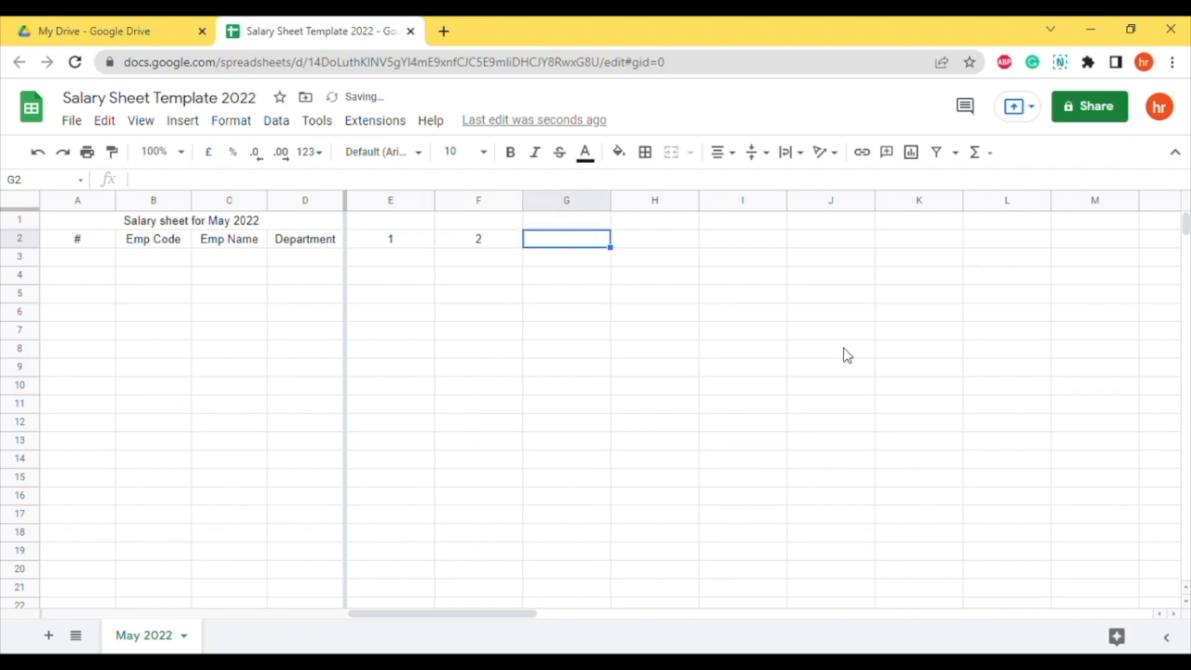
pyautogui.write('3')
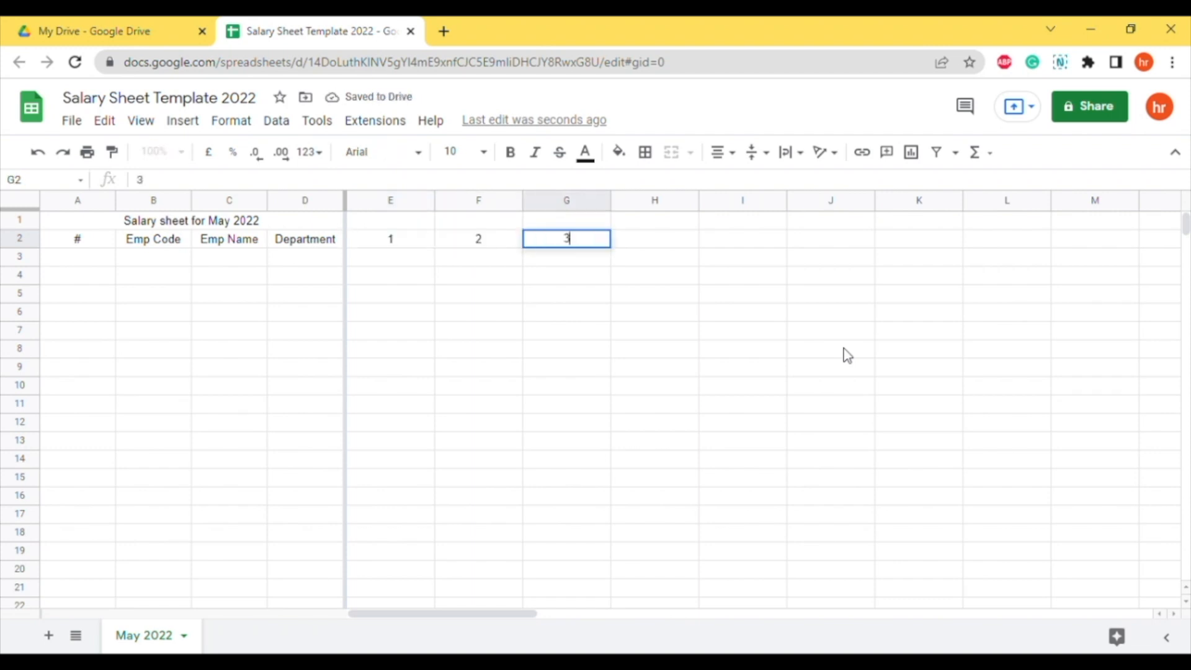
pyautogui.press('Tab')
pyautogui.press('Left')
pyautogui.press('Left')
pyautogui.press('Left')
# Narrow columns E to G and give all columns from E to P the same narrow width.
pyautogui.moveTo(392, 202); pyautogui.dragTo(606, 210)
pyautogui.moveTo(448, 207); pyautogui.dragTo(392, 217)
pyautogui.click(427, 330)
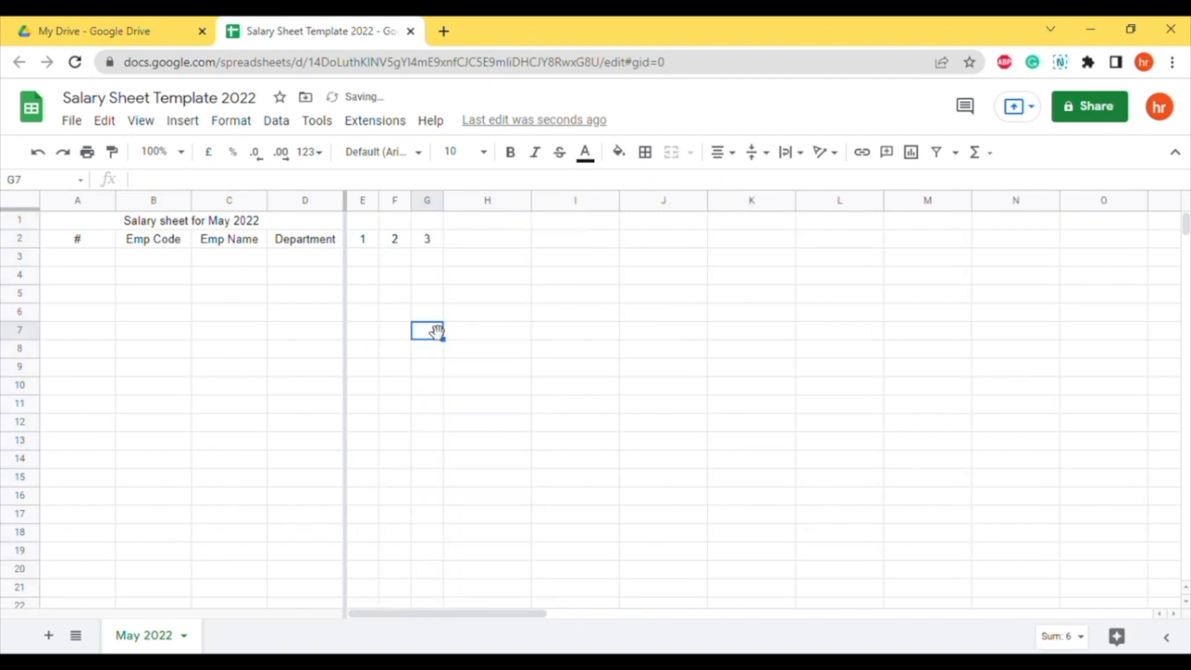
pyautogui.moveTo(365, 200); pyautogui.dragTo(1166, 200)
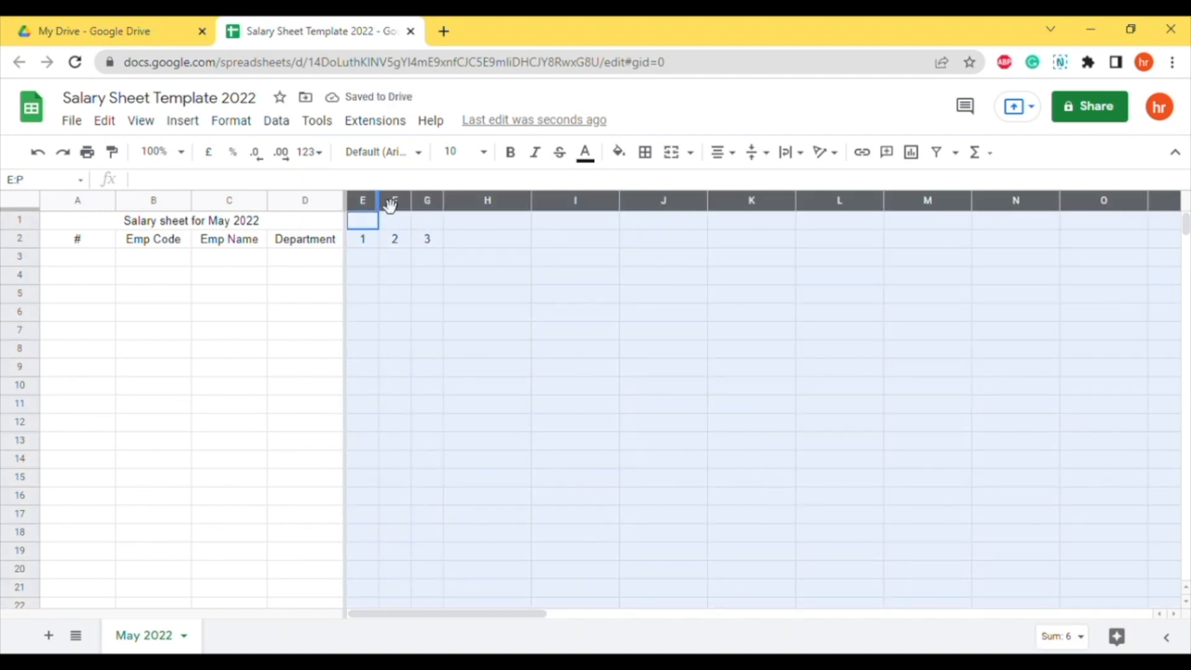
pyautogui.moveTo(379, 201); pyautogui.dragTo(380, 204)
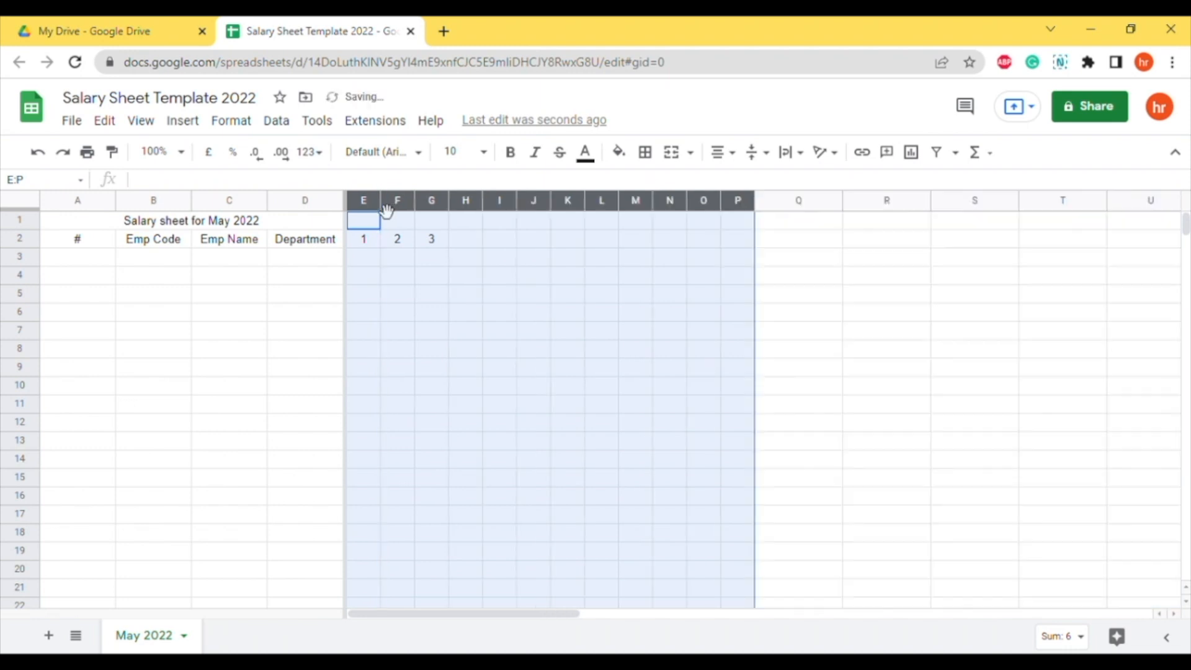
pyautogui.click(537, 385)
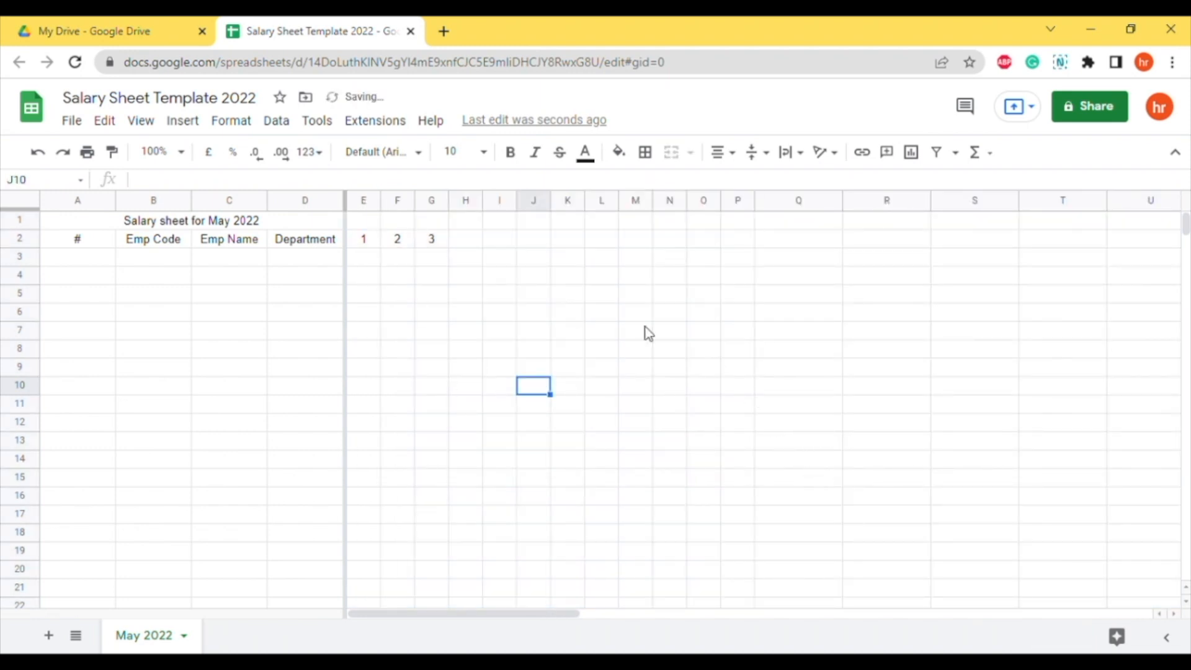
# Fill the number series across header cells E2 to P2 up to 12.
pyautogui.moveTo(363, 243); pyautogui.dragTo(751, 252)
pyautogui.click(533, 317)
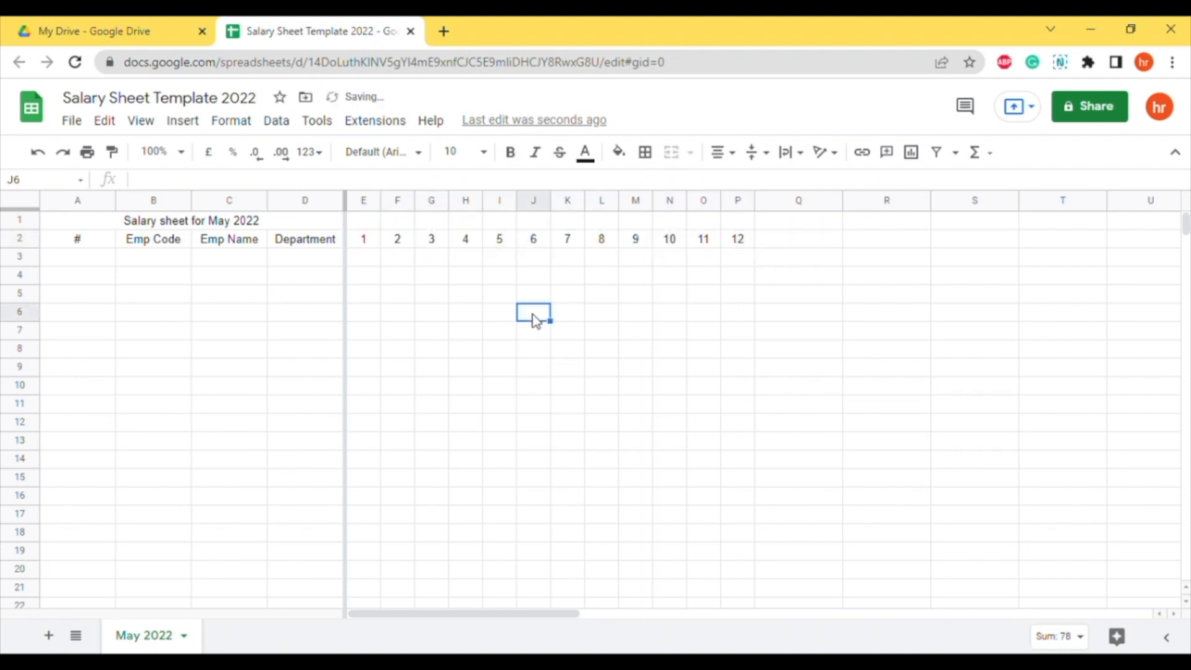
# Insert seven columns to the right of columns J to P and extend the header number series up to 19 in W2.
pyautogui.moveTo(496, 614); pyautogui.dragTo(447, 613)
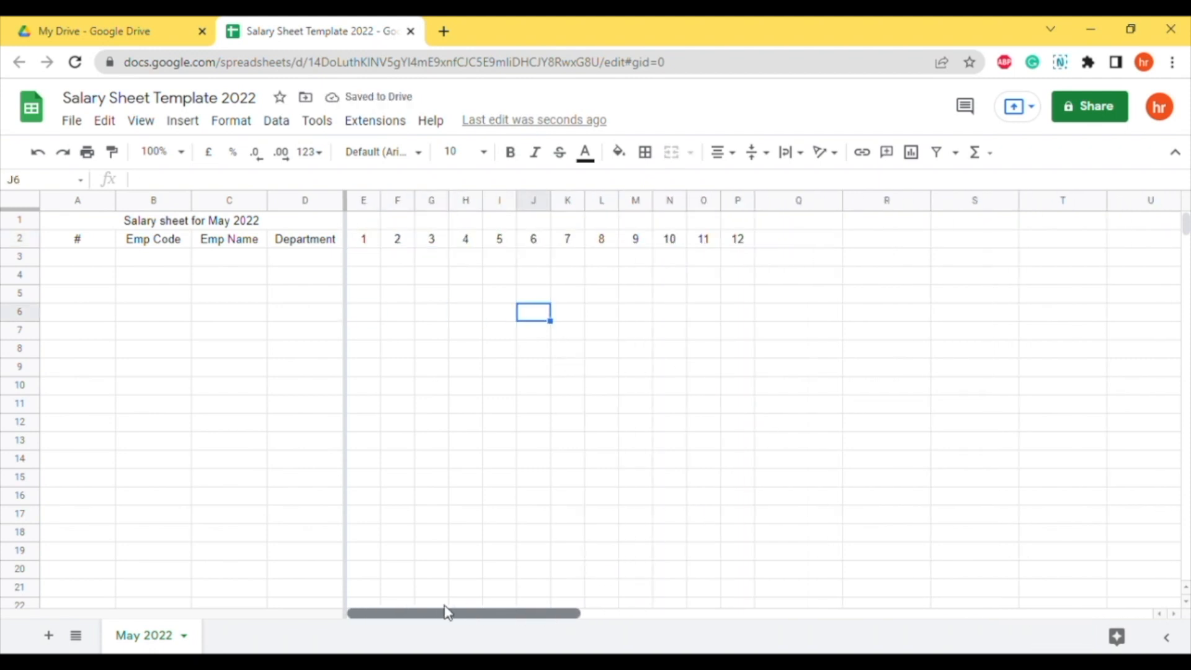
pyautogui.click(534, 200)
pyautogui.moveTo(670, 211); pyautogui.dragTo(746, 213)
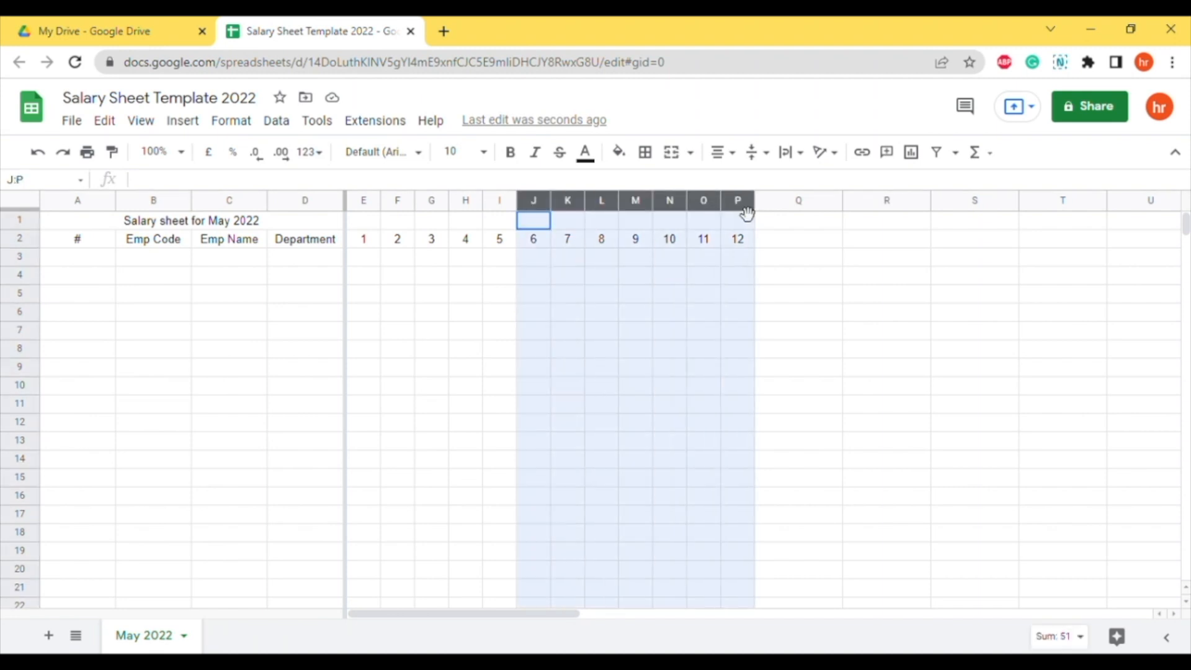
pyautogui.rightClick(532, 205)
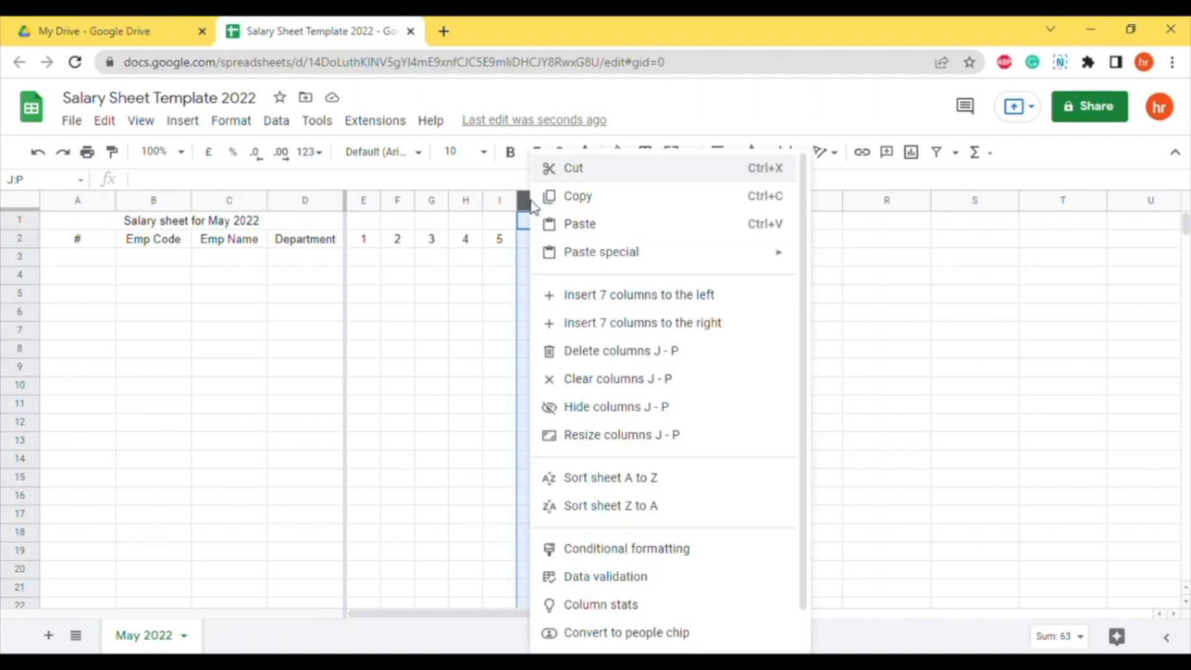
pyautogui.click(719, 323)
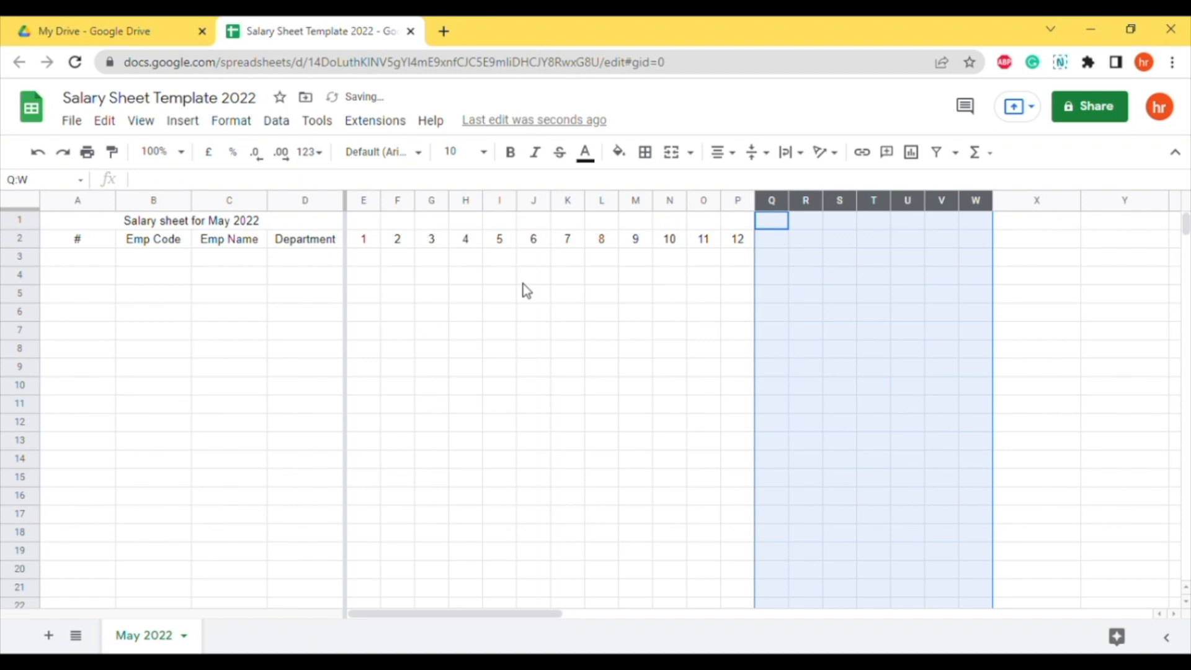
pyautogui.click(573, 296)
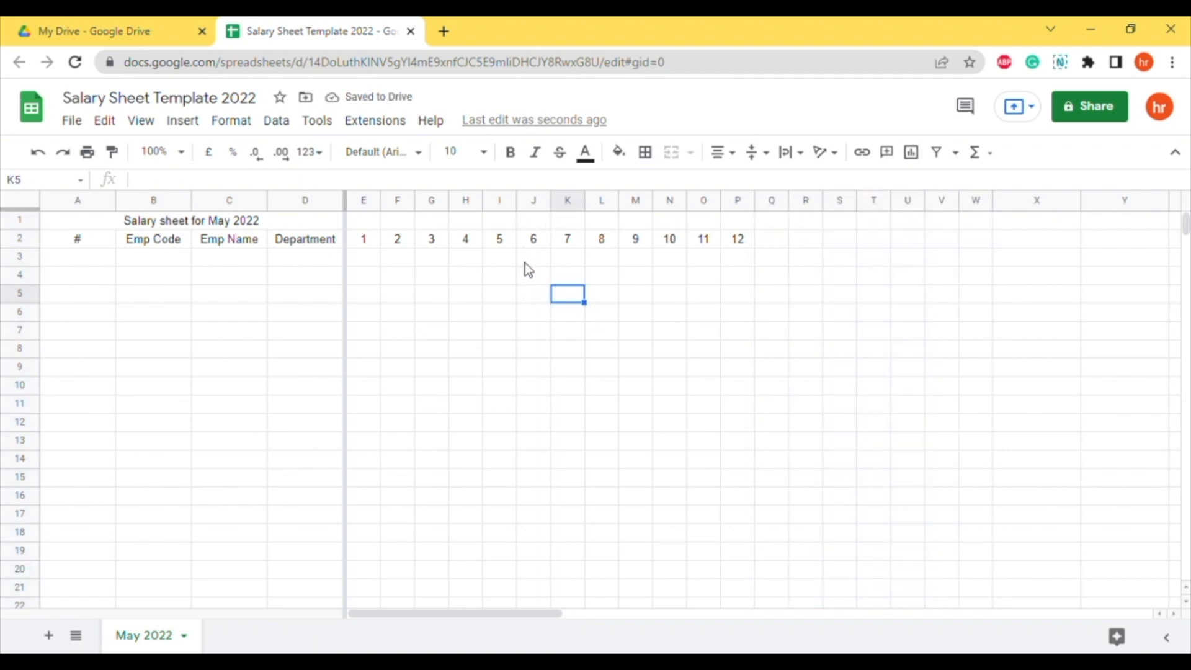
pyautogui.moveTo(360, 240); pyautogui.dragTo(995, 249)
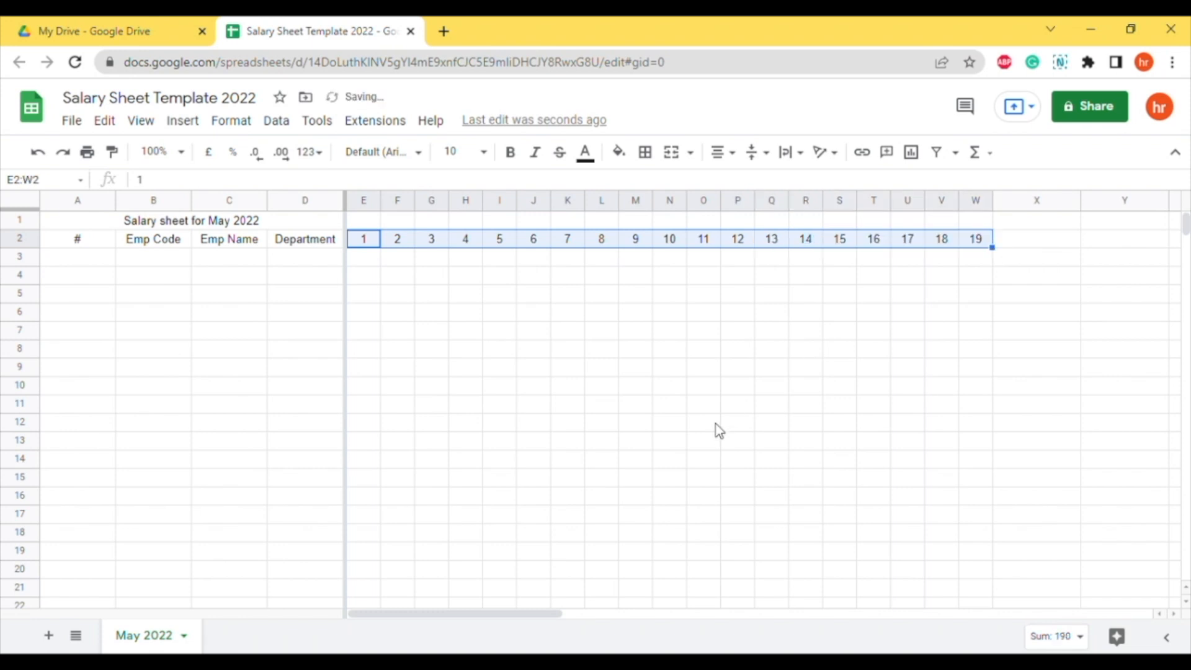
# Insert ten columns to the right of columns N to W.
pyautogui.click(941, 295)
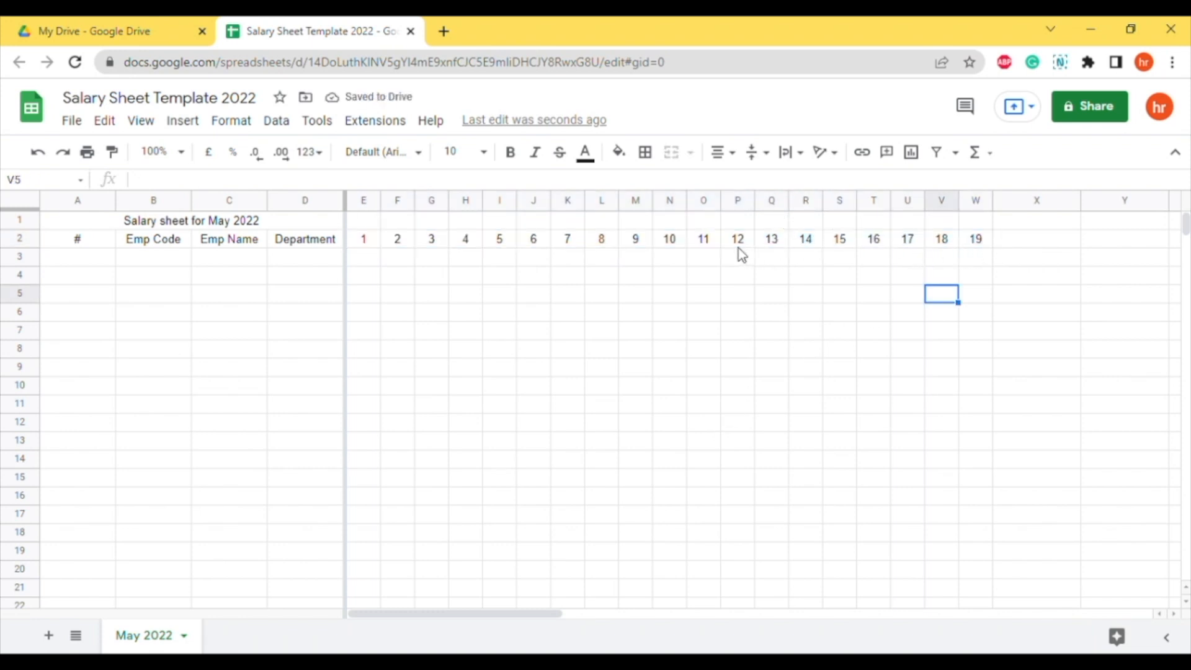
pyautogui.moveTo(667, 201); pyautogui.dragTo(978, 218)
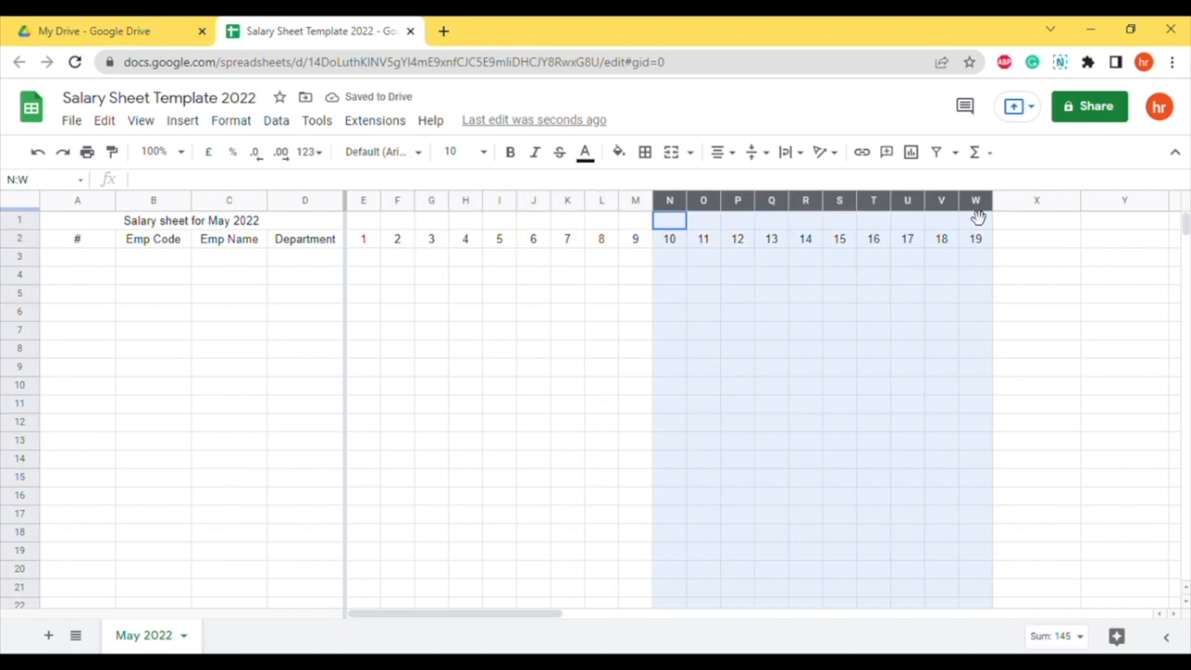
pyautogui.rightClick(673, 201)
pyautogui.click(789, 322)
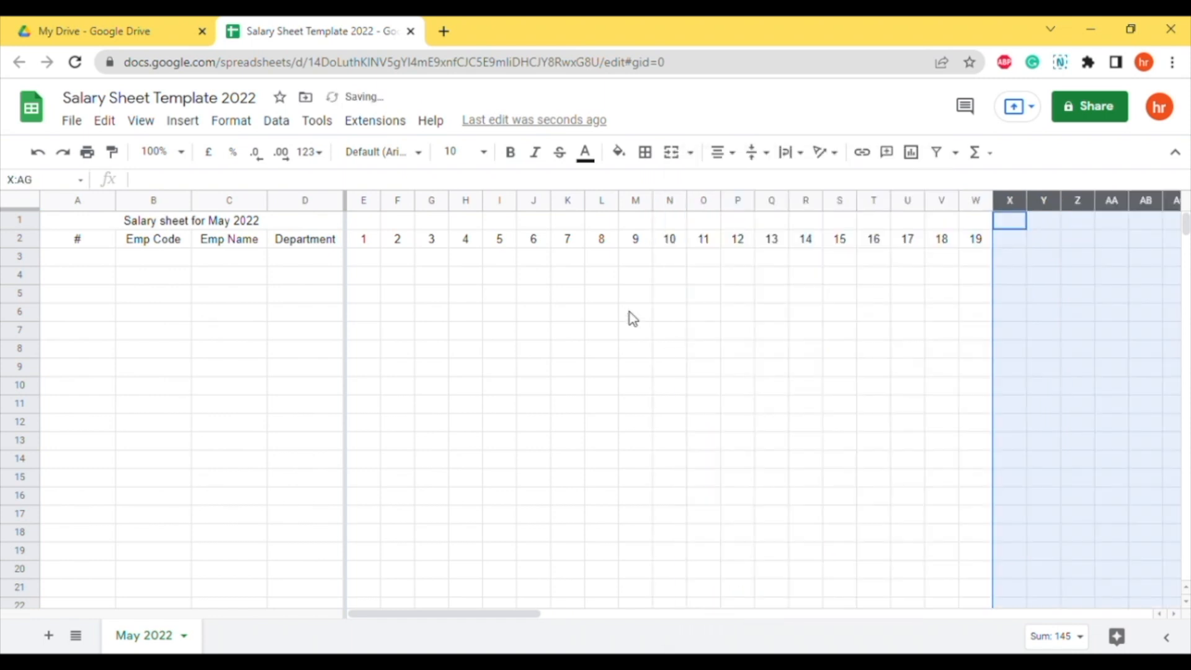
pyautogui.click(567, 275)
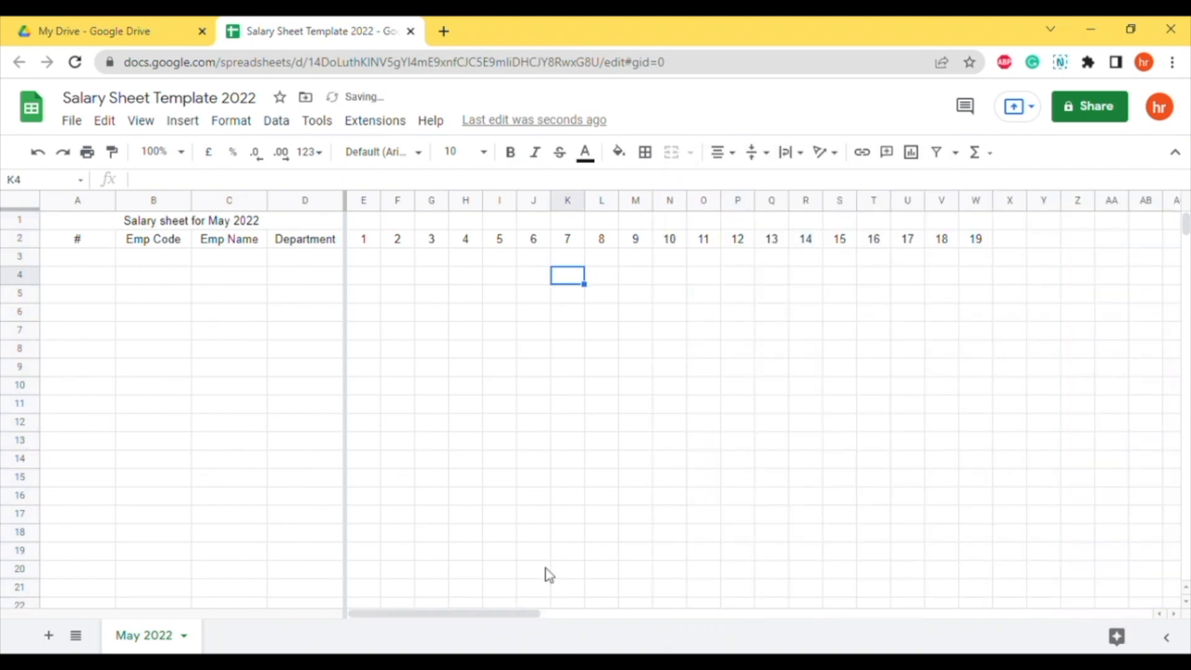
# Extend the header number series from W2 across the new columns up to 29 in AG2.
pyautogui.moveTo(512, 243); pyautogui.dragTo(978, 245)
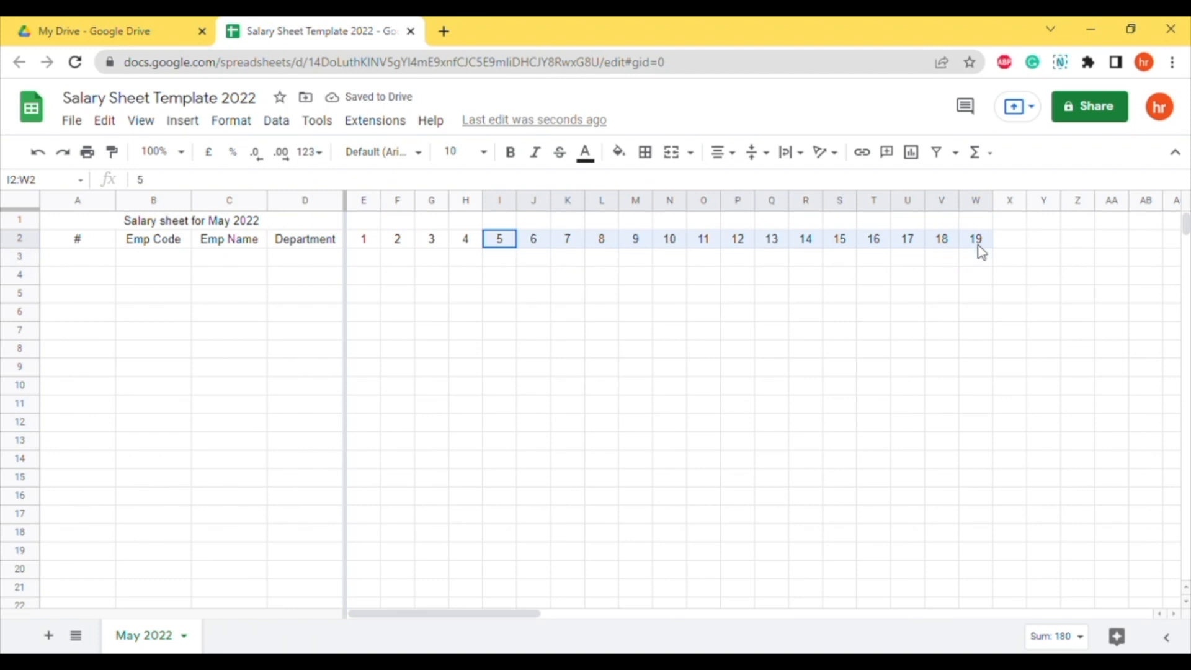
pyautogui.moveTo(505, 614); pyautogui.dragTo(632, 613)
pyautogui.moveTo(452, 247); pyautogui.dragTo(782, 261)
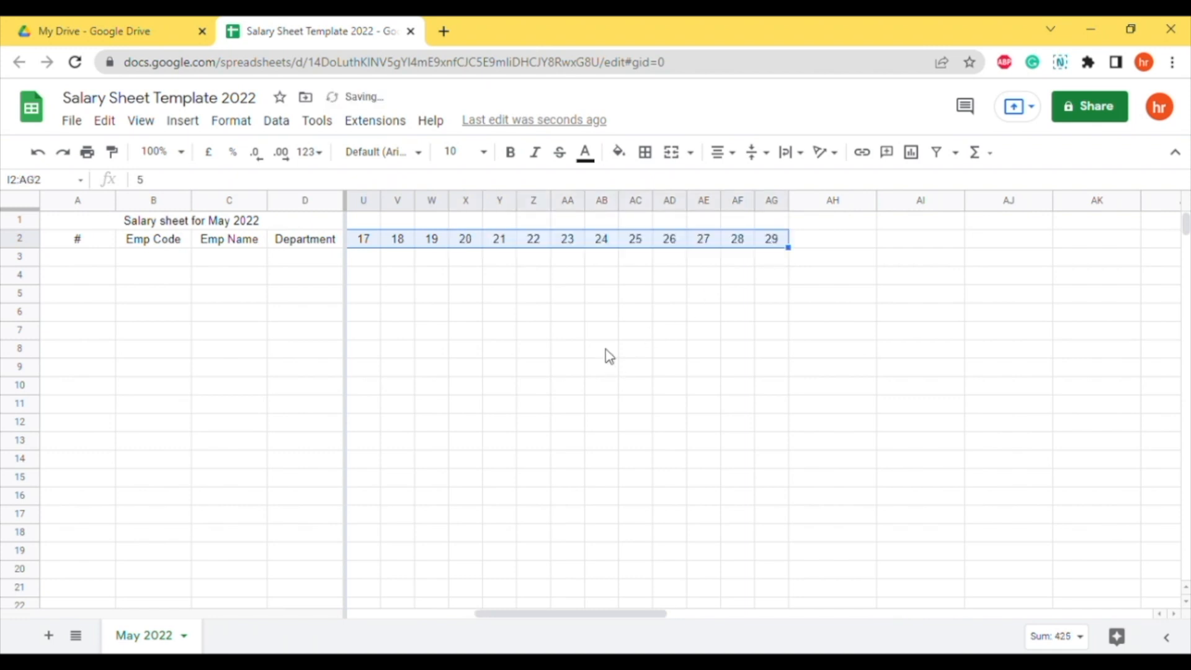
pyautogui.click(602, 314)
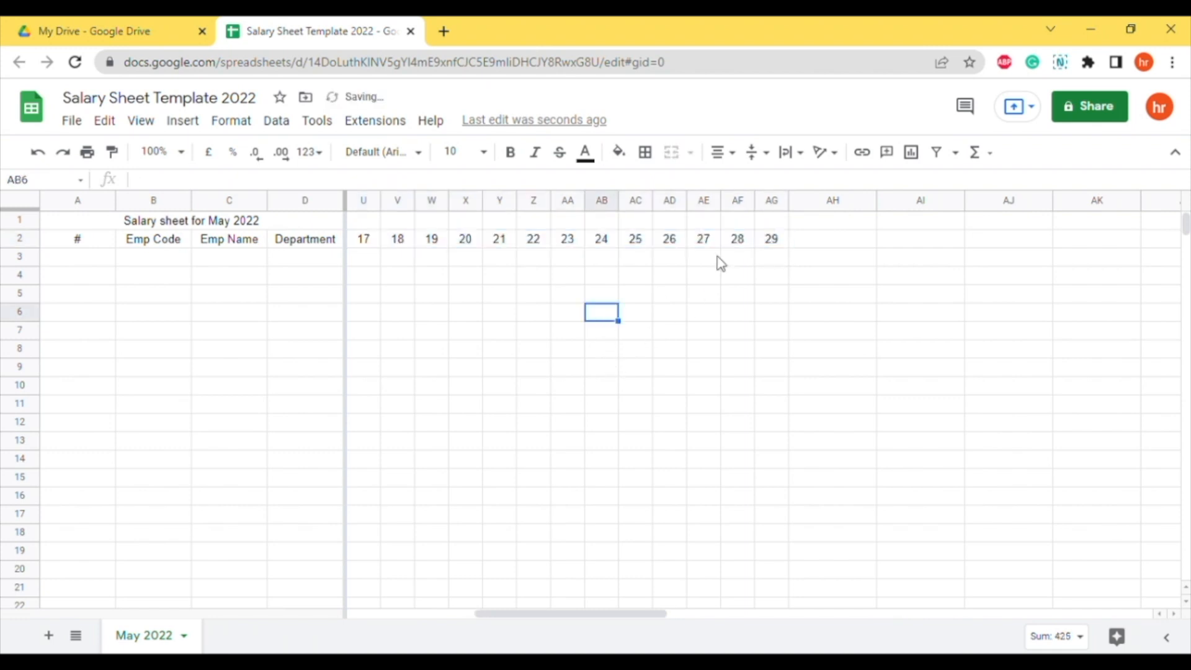
# Insert two columns to the right of columns AF and AG and extend the header number series up to 31 in AI2.
pyautogui.click(706, 200)
pyautogui.click(742, 319)
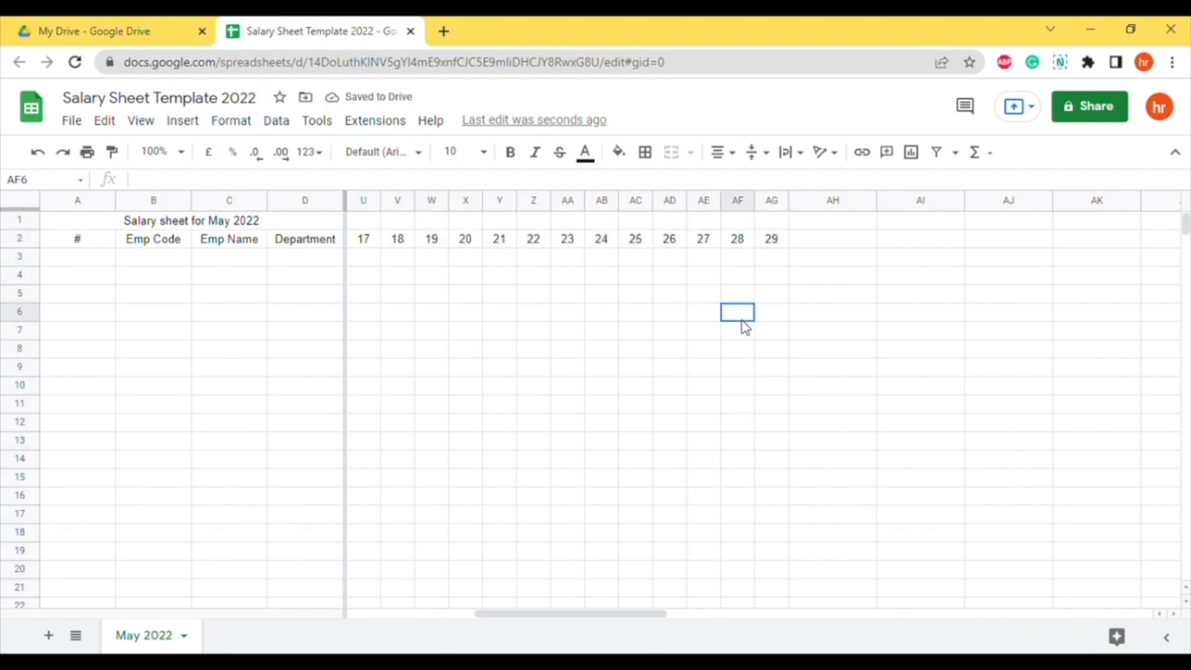
pyautogui.moveTo(747, 203); pyautogui.dragTo(768, 202)
pyautogui.rightClick(754, 212)
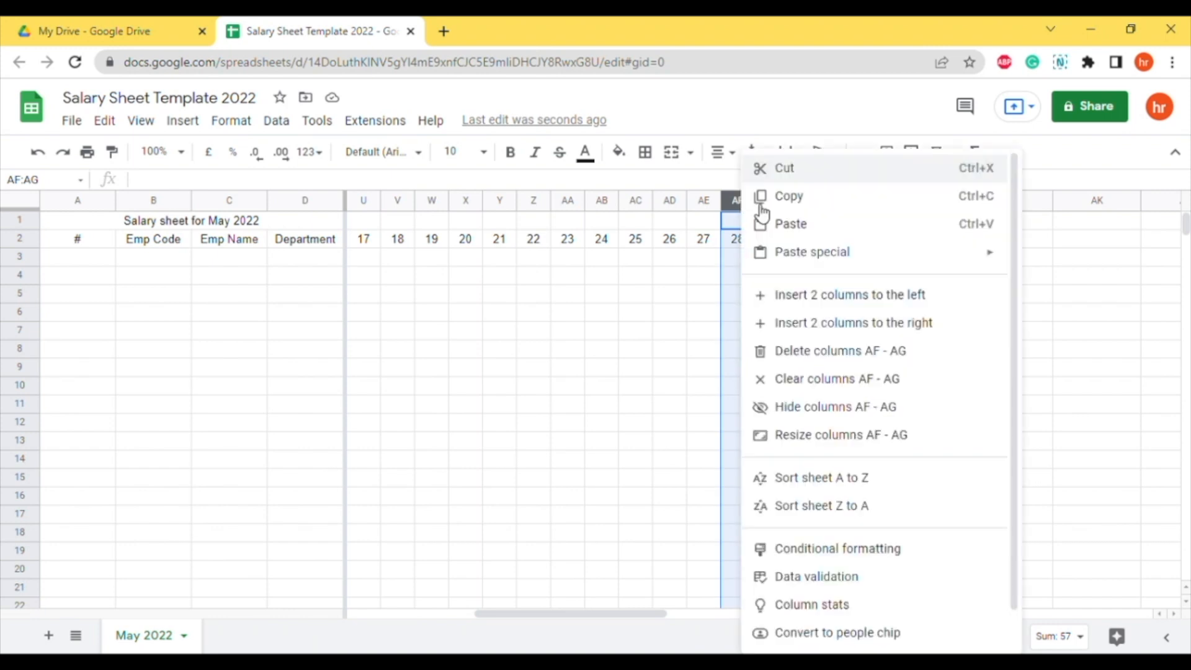
pyautogui.click(856, 321)
pyautogui.click(701, 295)
pyautogui.moveTo(702, 239); pyautogui.dragTo(849, 258)
pyautogui.click(782, 333)
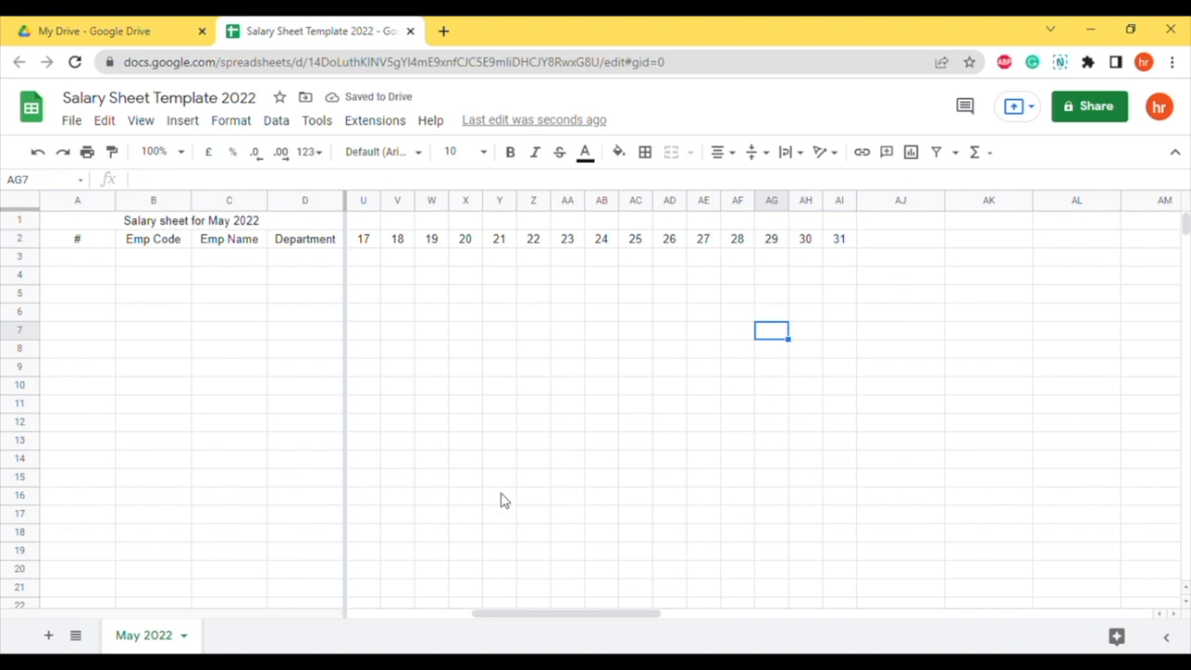
# Copy the day numbers 1 to 31 from E2:AI2 into row 3, starting at E3.
pyautogui.moveTo(583, 614); pyautogui.dragTo(364, 627)
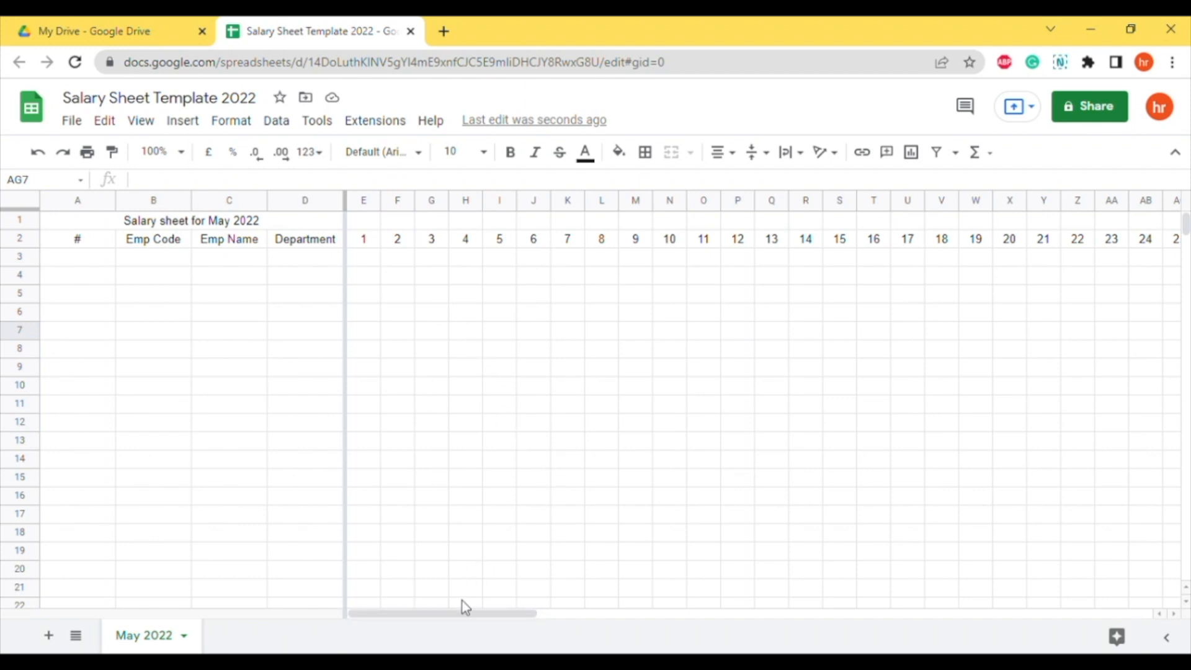
pyautogui.moveTo(459, 616); pyautogui.dragTo(411, 592)
pyautogui.click(369, 259)
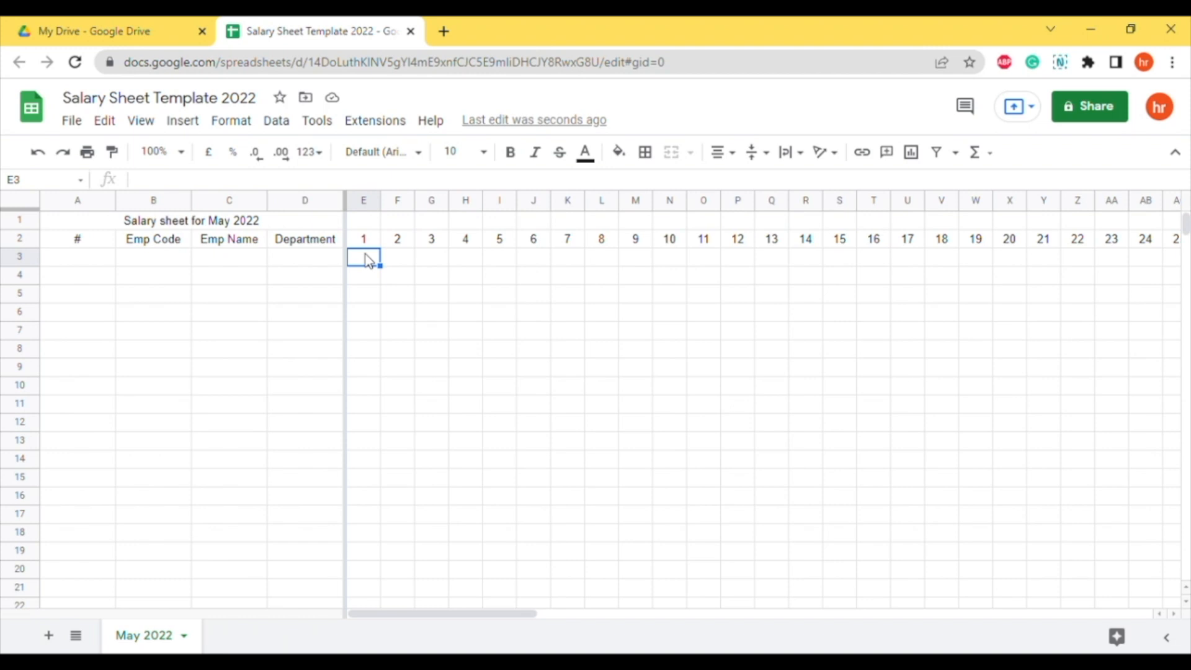
pyautogui.press('Up')
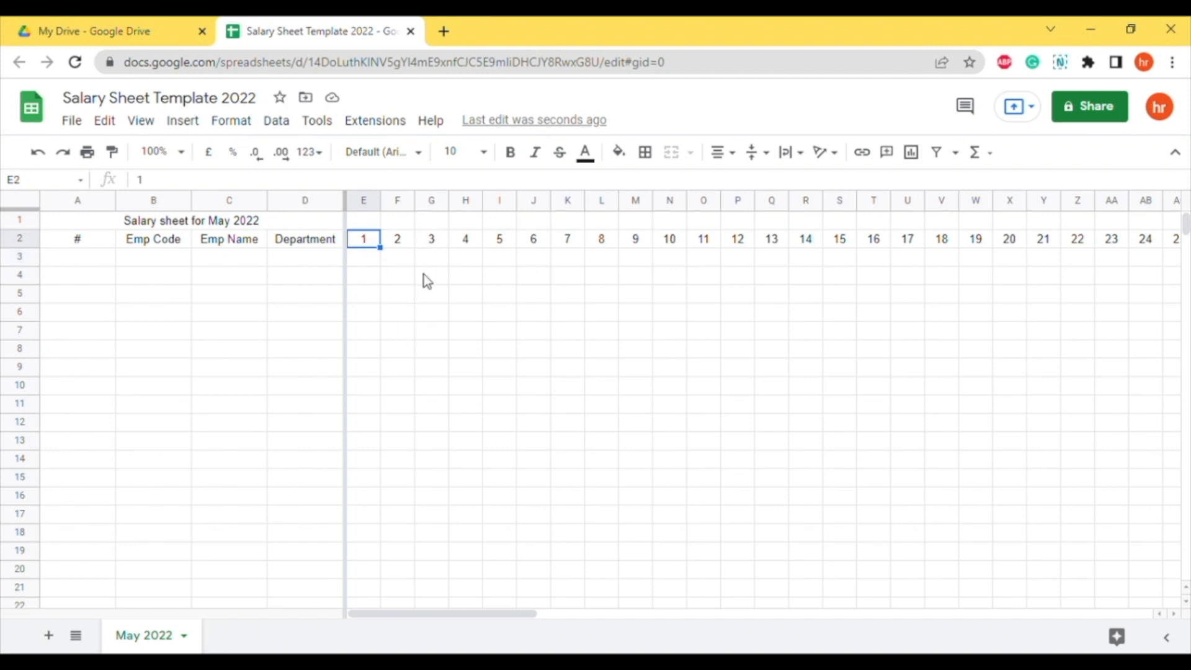
pyautogui.moveTo(370, 244); pyautogui.dragTo(1053, 243)
pyautogui.hotkey('ctrl', 'c')
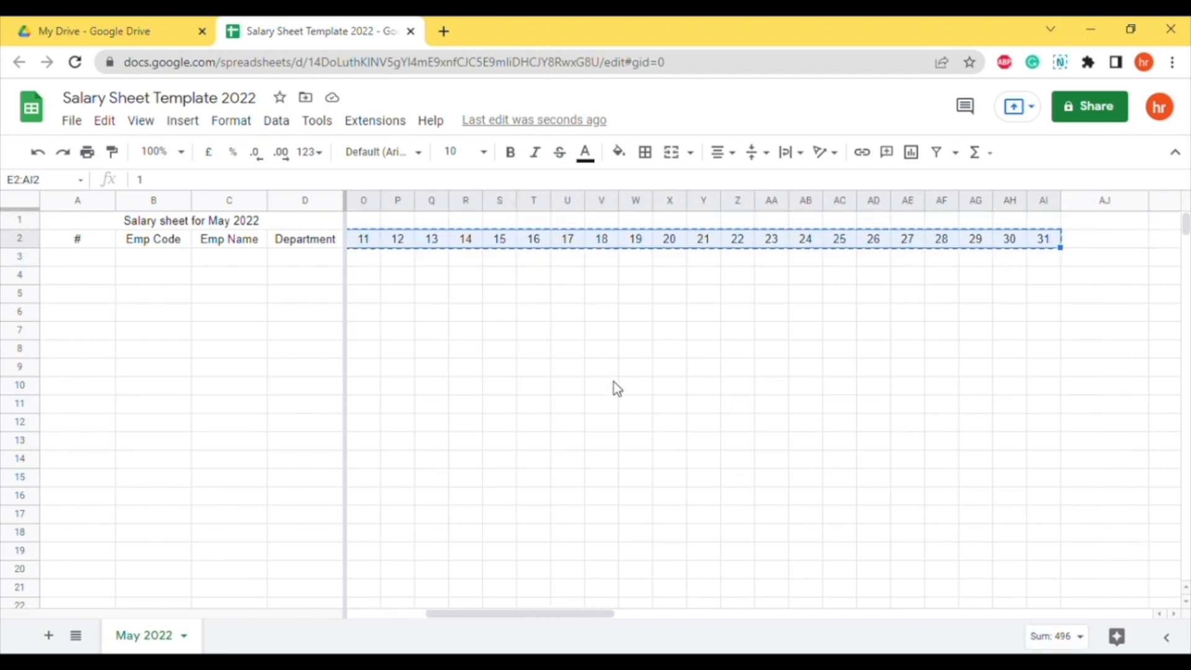
pyautogui.moveTo(558, 614); pyautogui.dragTo(281, 609)
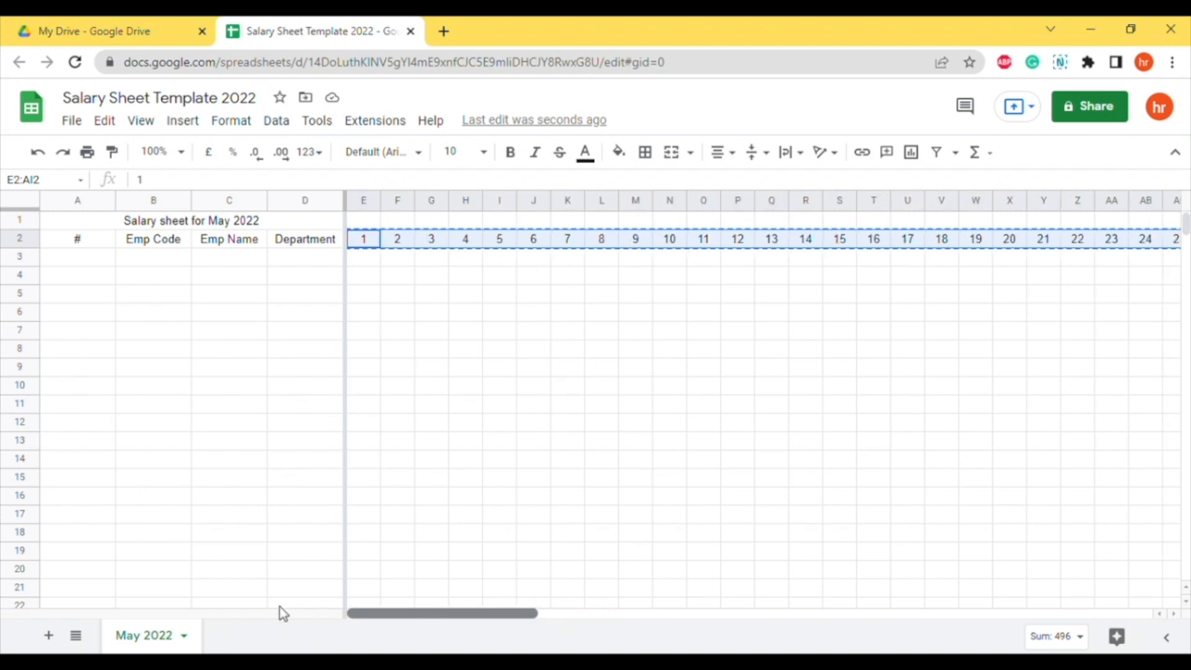
pyautogui.click(363, 258)
pyautogui.hotkey('ctrl', 'v')
# Clear the day numbers from E2:AI2.
pyautogui.click(367, 239)
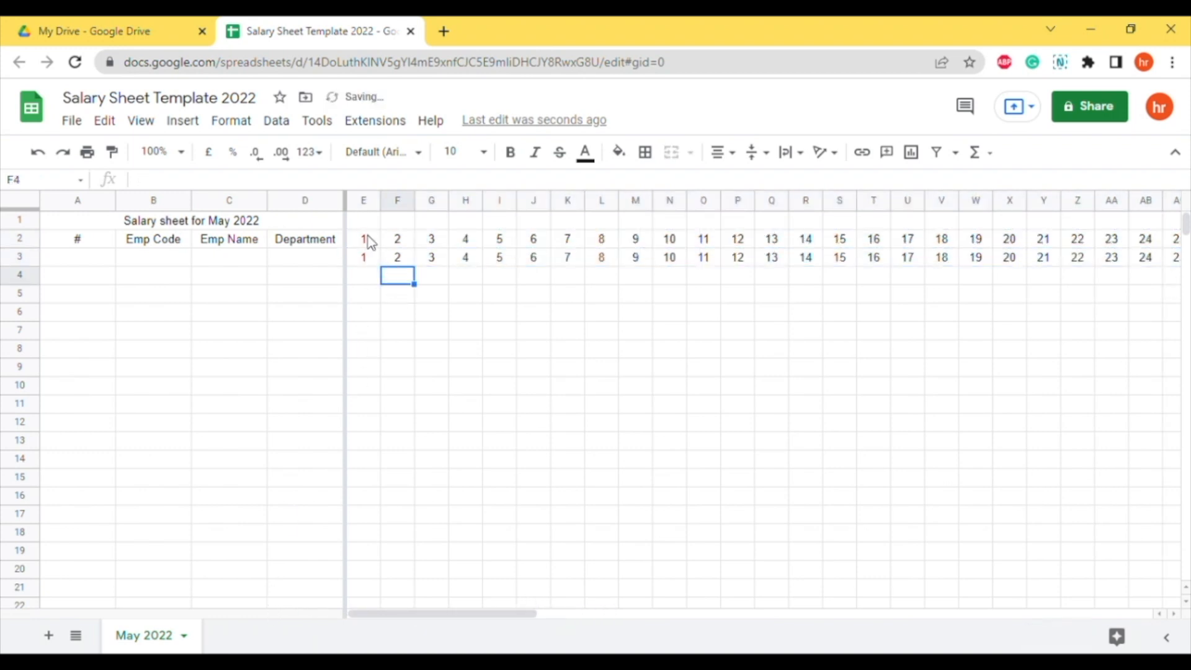
pyautogui.hotkey('ctrl', 'shift', 'Right')
pyautogui.press('Delete')
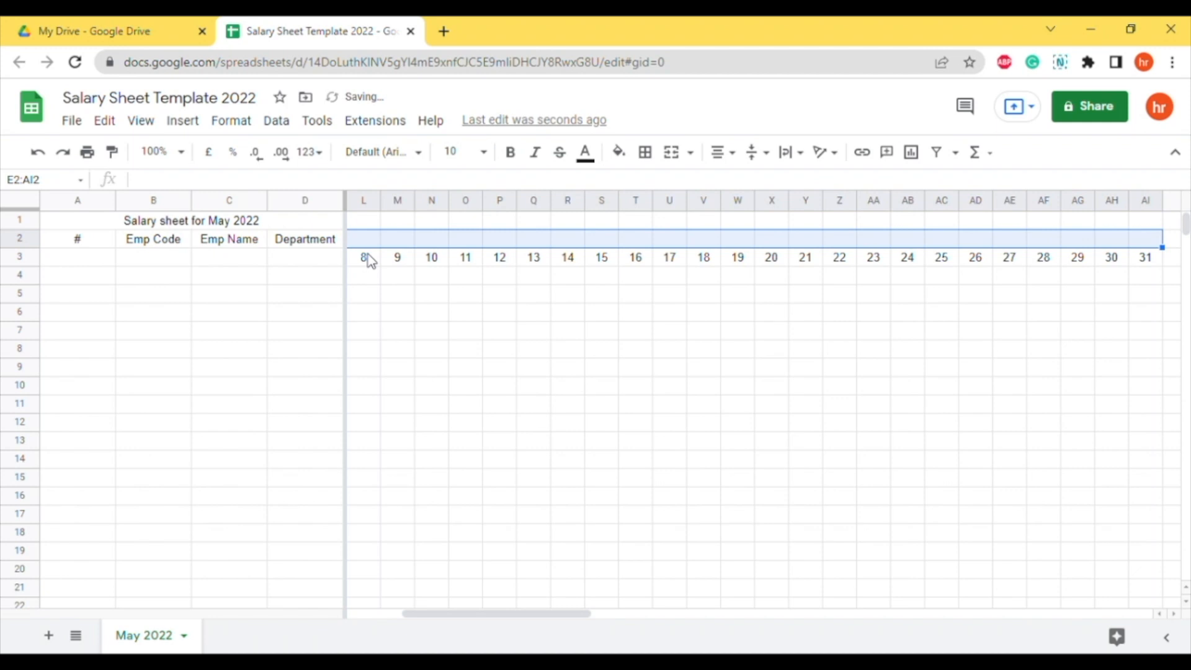
# Enter the weekday names Sun, Mon and Tue in cells E2, F2 and G2.
pyautogui.press('Left')
pyautogui.press('Right')
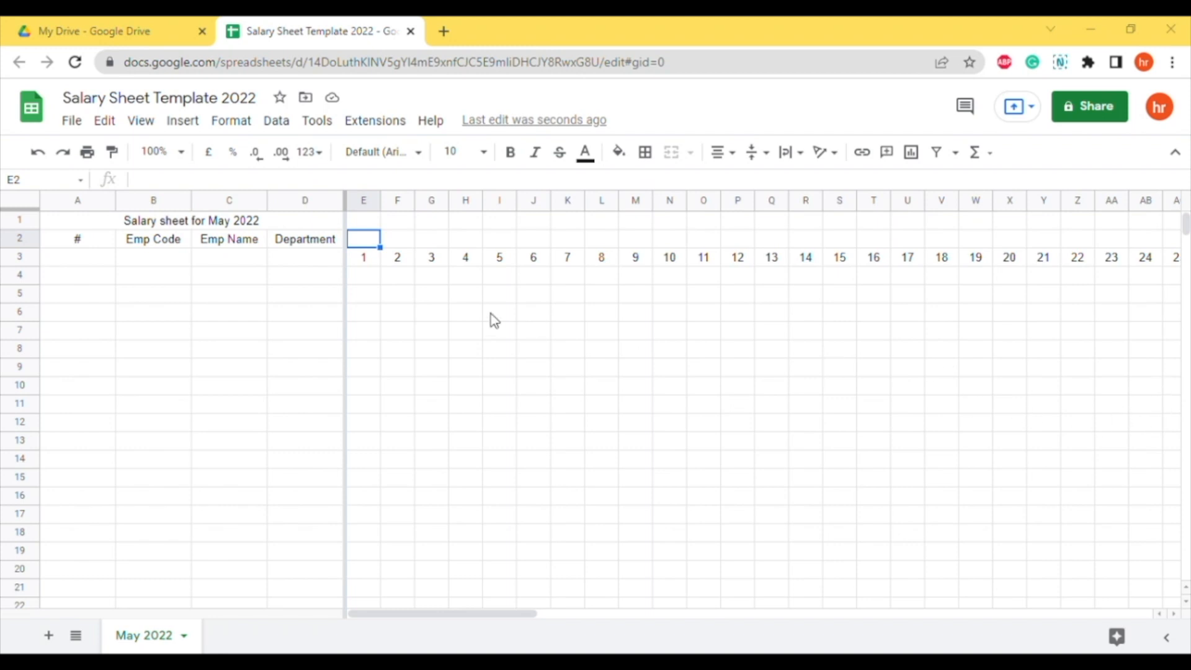
pyautogui.write('Sun')
pyautogui.press('Tab')
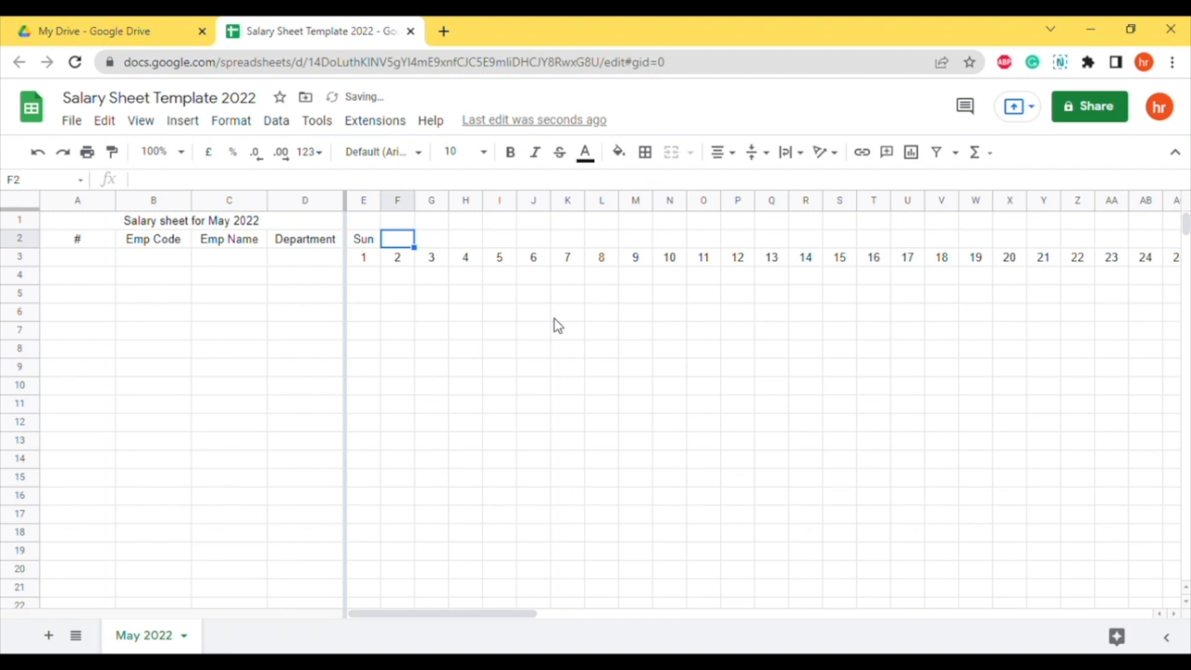
pyautogui.write('Mon')
pyautogui.press('Tab')
pyautogui.write('Tue')
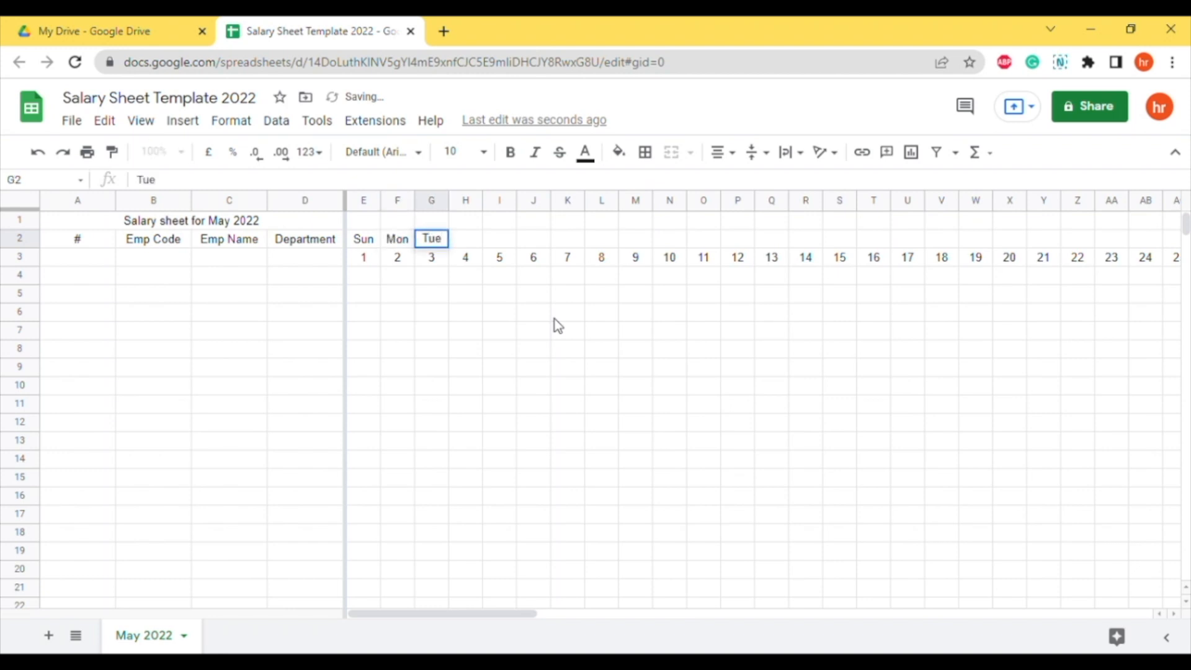
pyautogui.press('Tab')
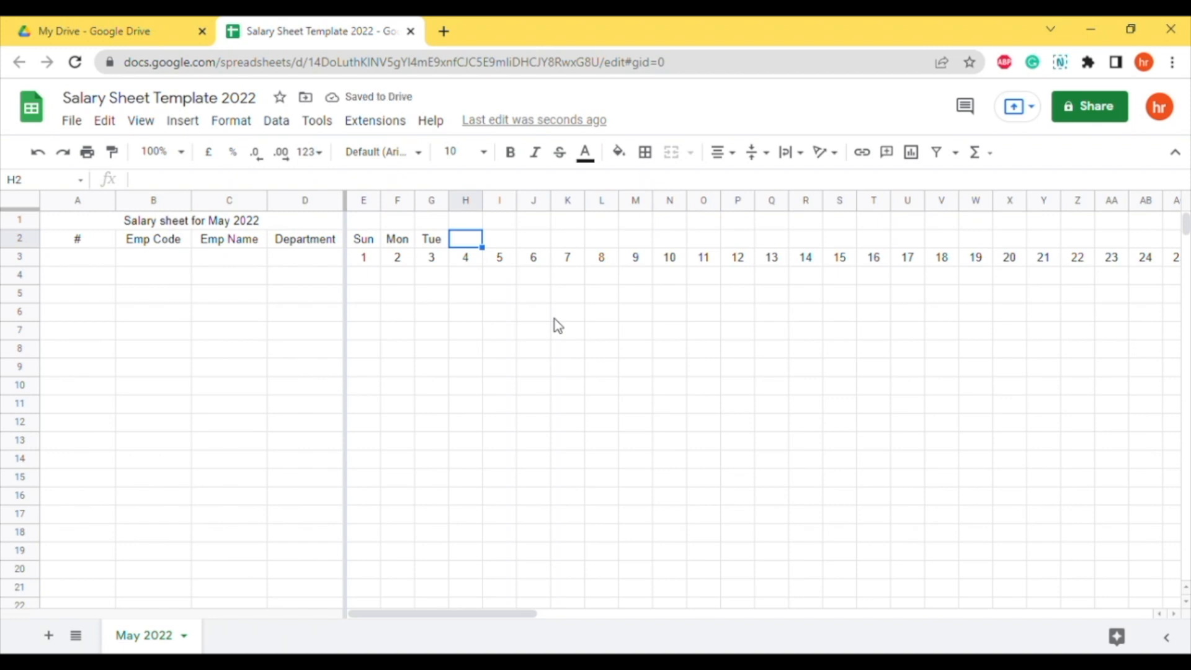
# Enter the weekday names Wed, Thu, Fri and Sat in cells H2 to K2.
pyautogui.write('Wed')
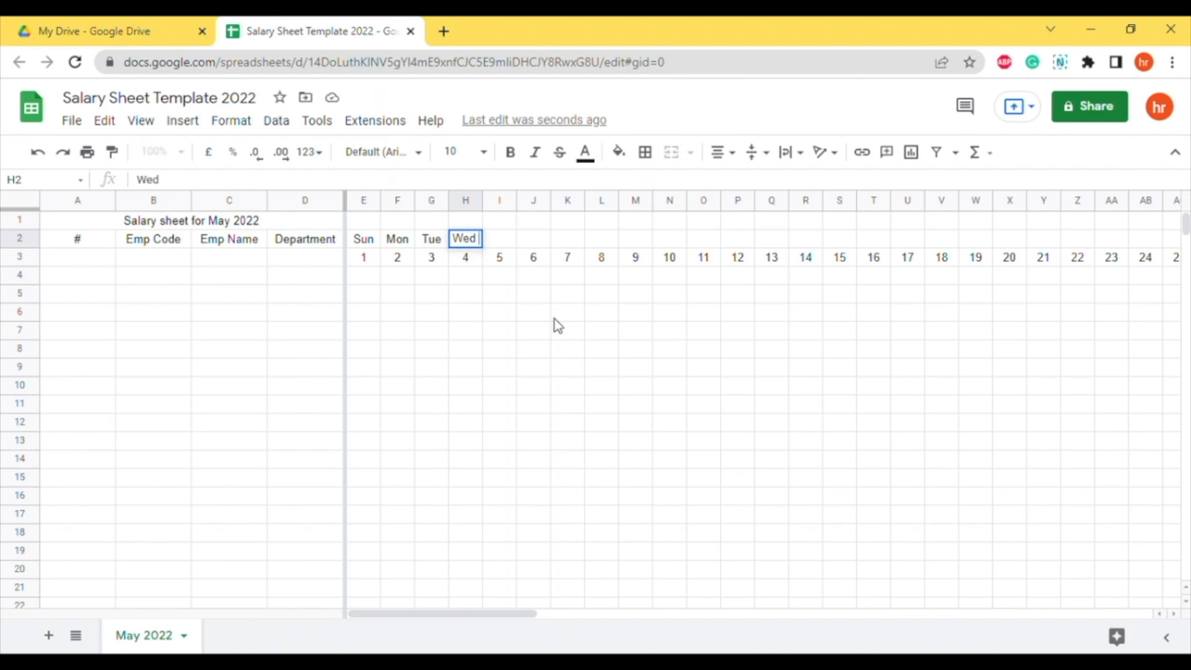
pyautogui.press('Tab')
pyautogui.write('Thu')
pyautogui.press('Tab')
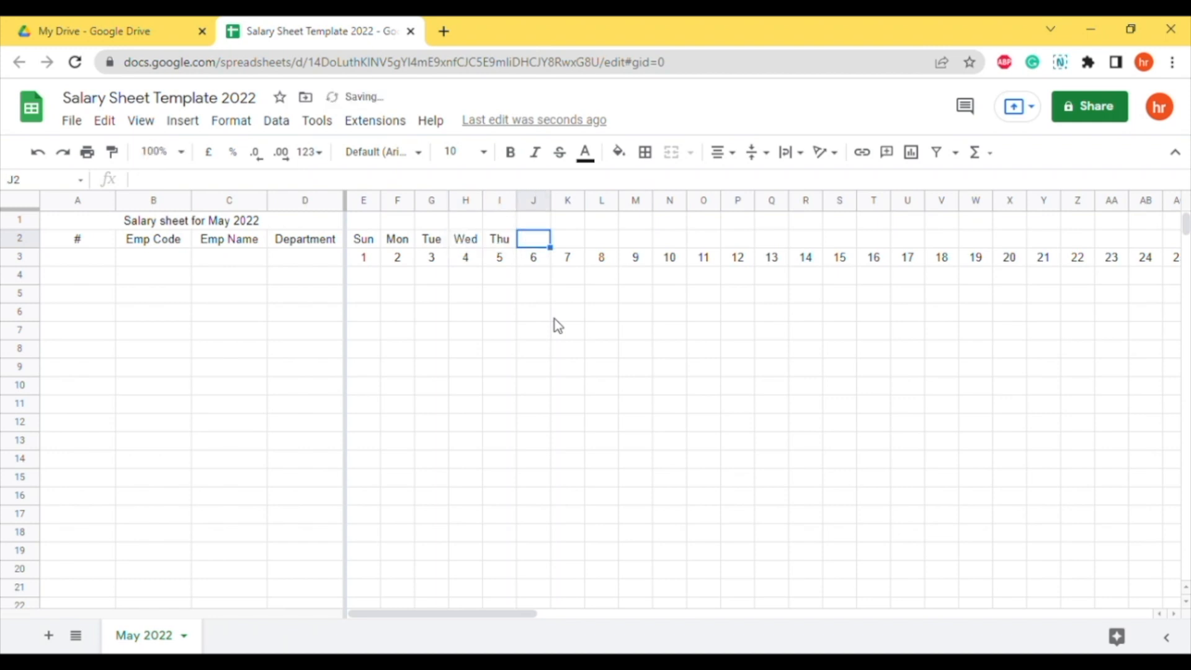
pyautogui.write('Fri')
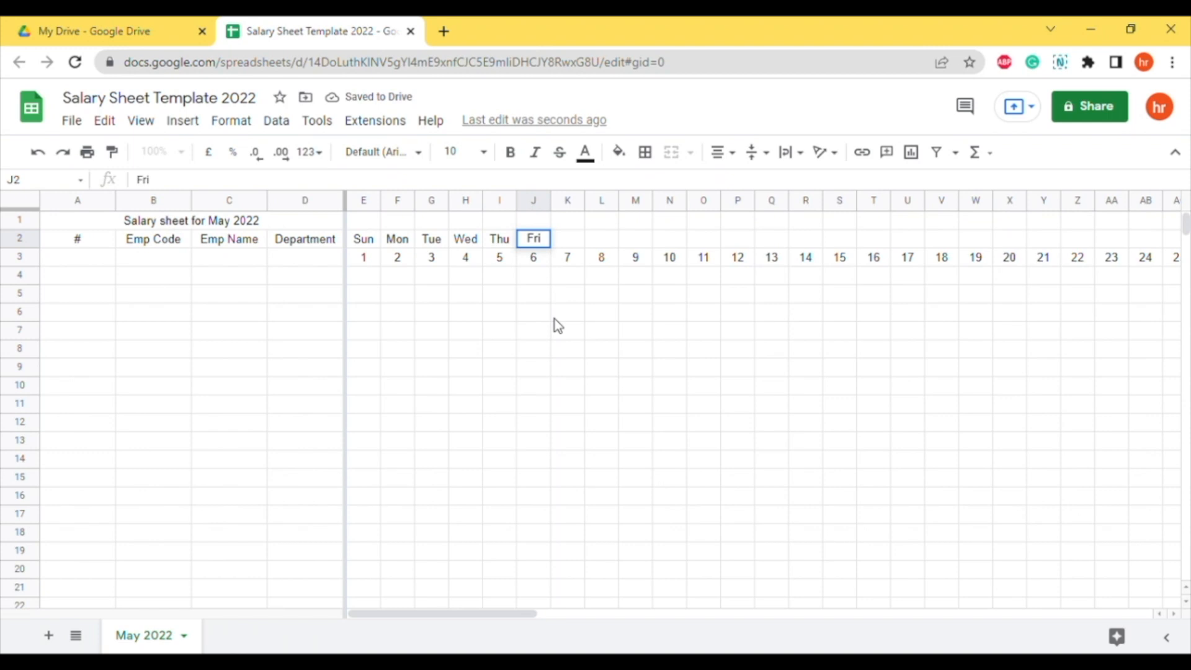
pyautogui.press('Tab')
pyautogui.write('Sat')
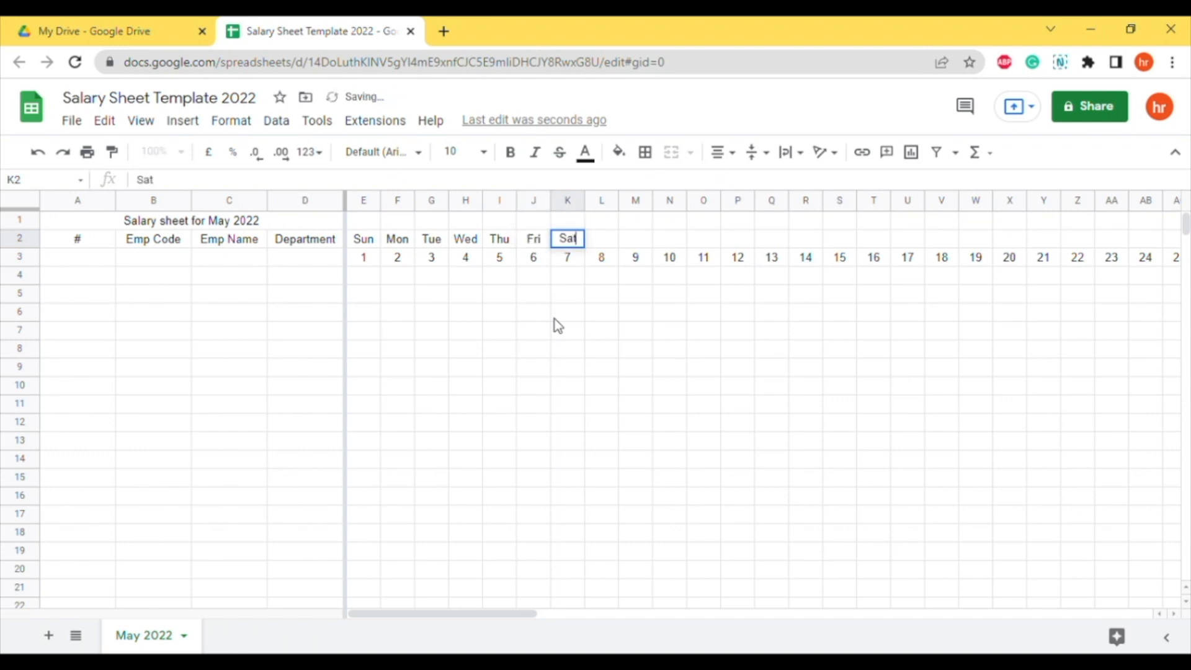
pyautogui.press('Tab')
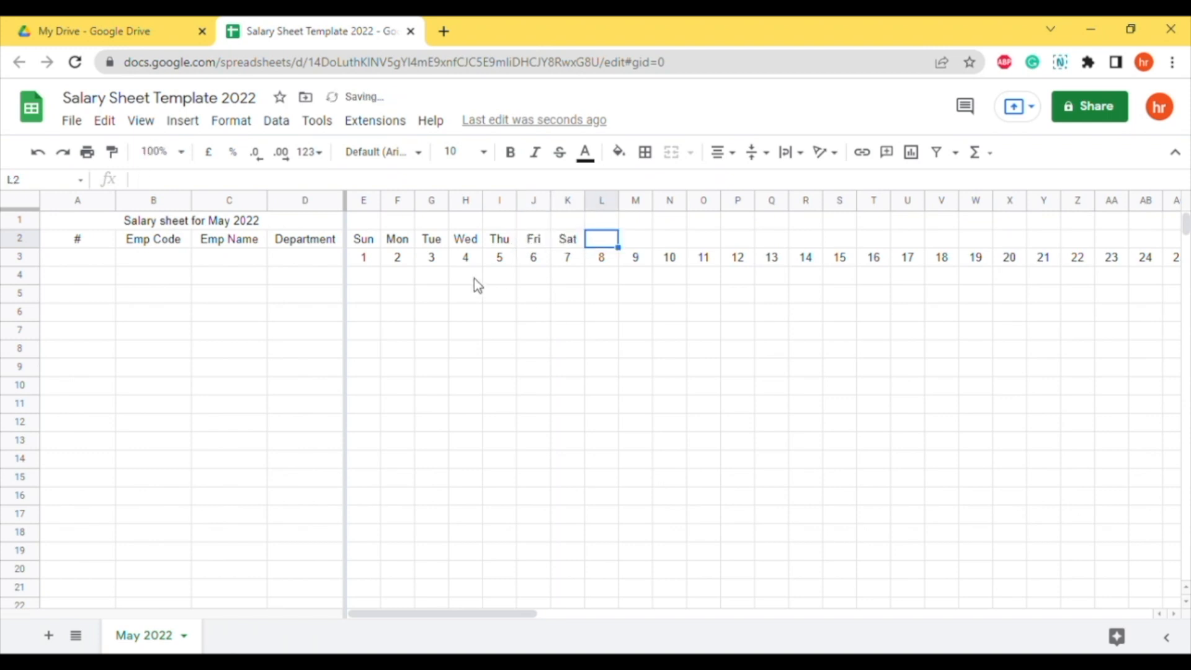
# Fill the repeating weekday names from E2:K2 across row 2 up to AI2, above the day number 31.
pyautogui.moveTo(371, 242); pyautogui.dragTo(1041, 249)
pyautogui.moveTo(596, 620); pyautogui.dragTo(354, 579)
pyautogui.click(555, 353)
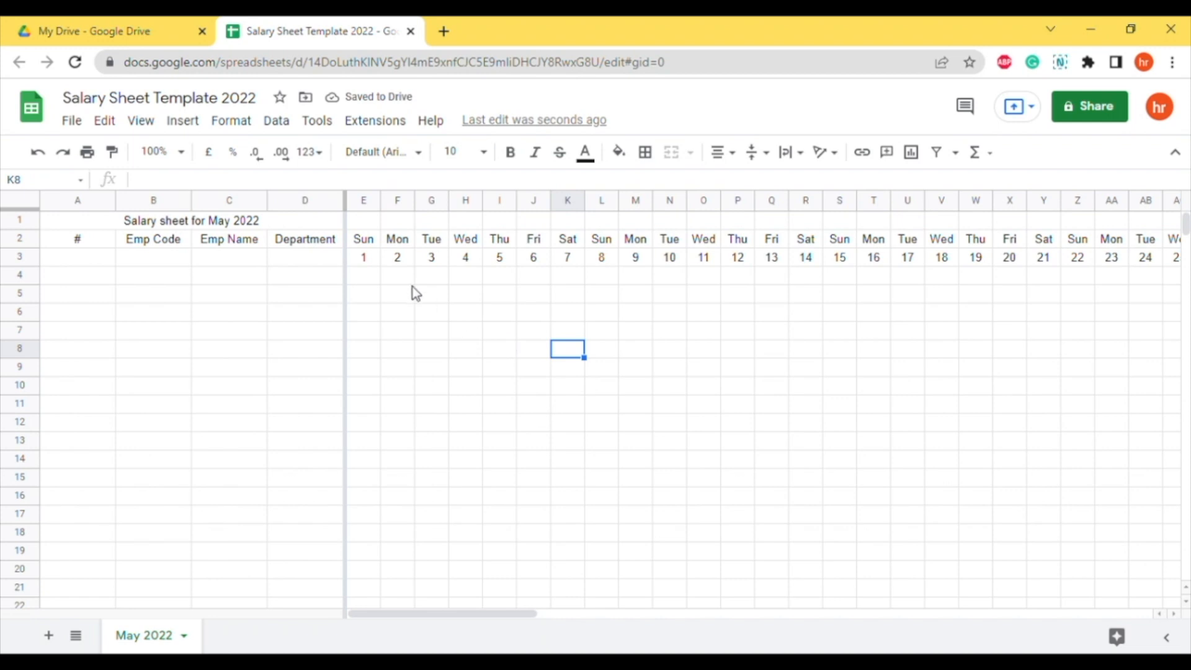
pyautogui.click(369, 246)
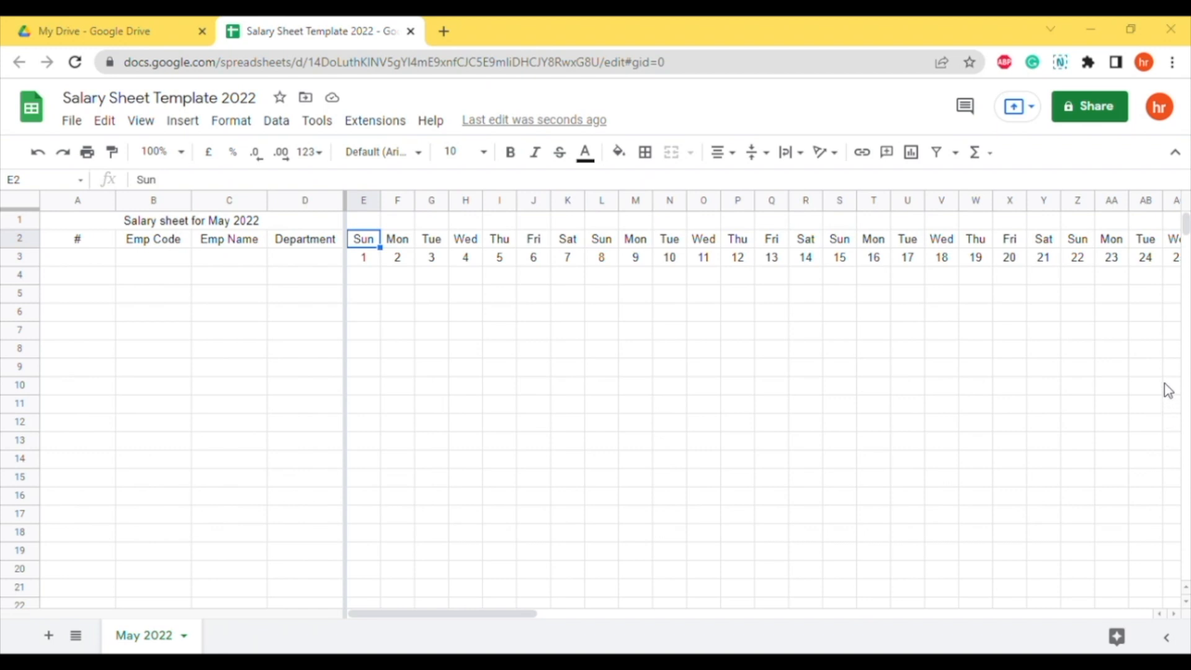
pyautogui.click(499, 385)
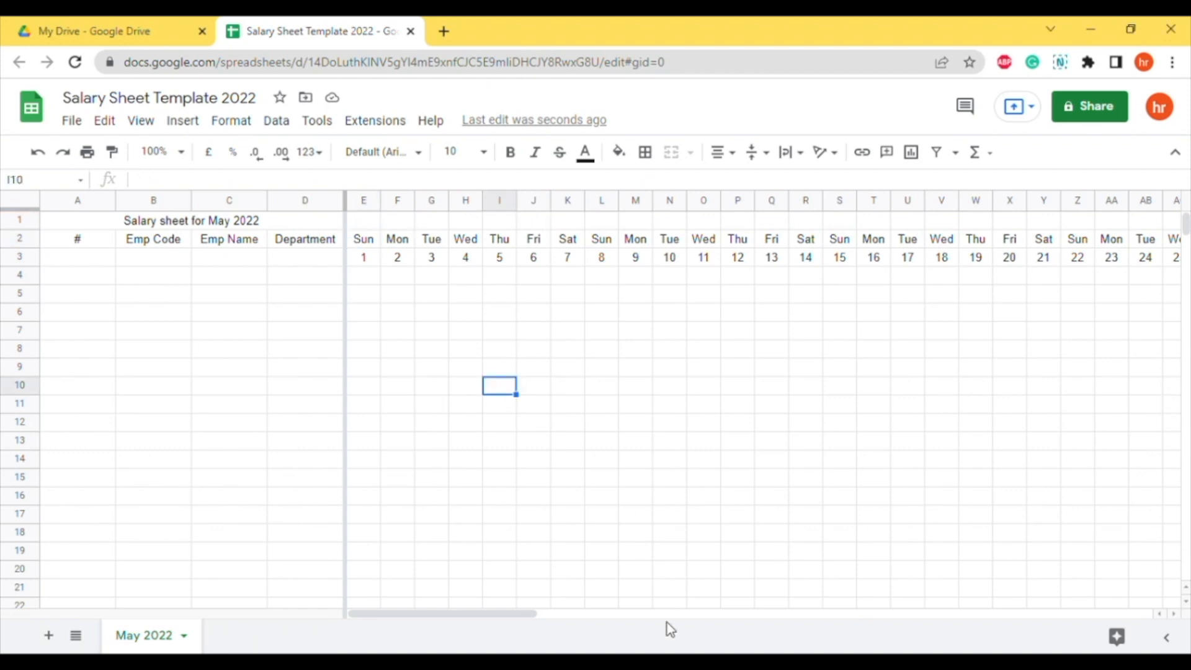
# Enter the column header Type of Attendance in cell AJ2.
pyautogui.moveTo(508, 620); pyautogui.dragTo(698, 614)
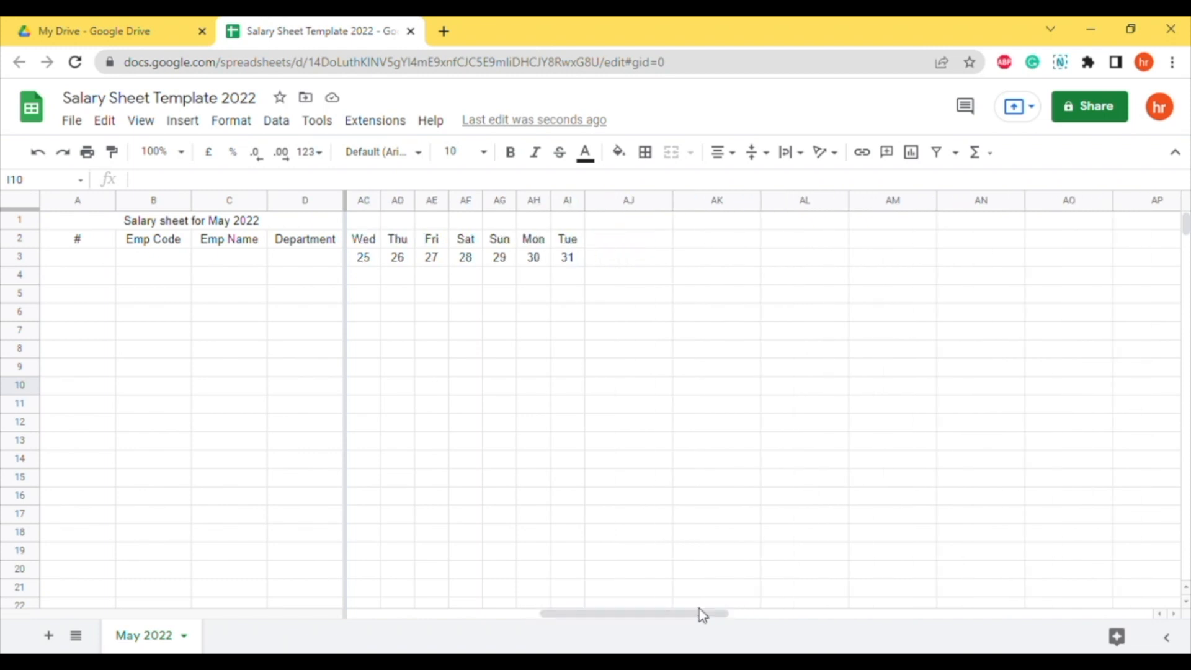
pyautogui.doubleClick(651, 246)
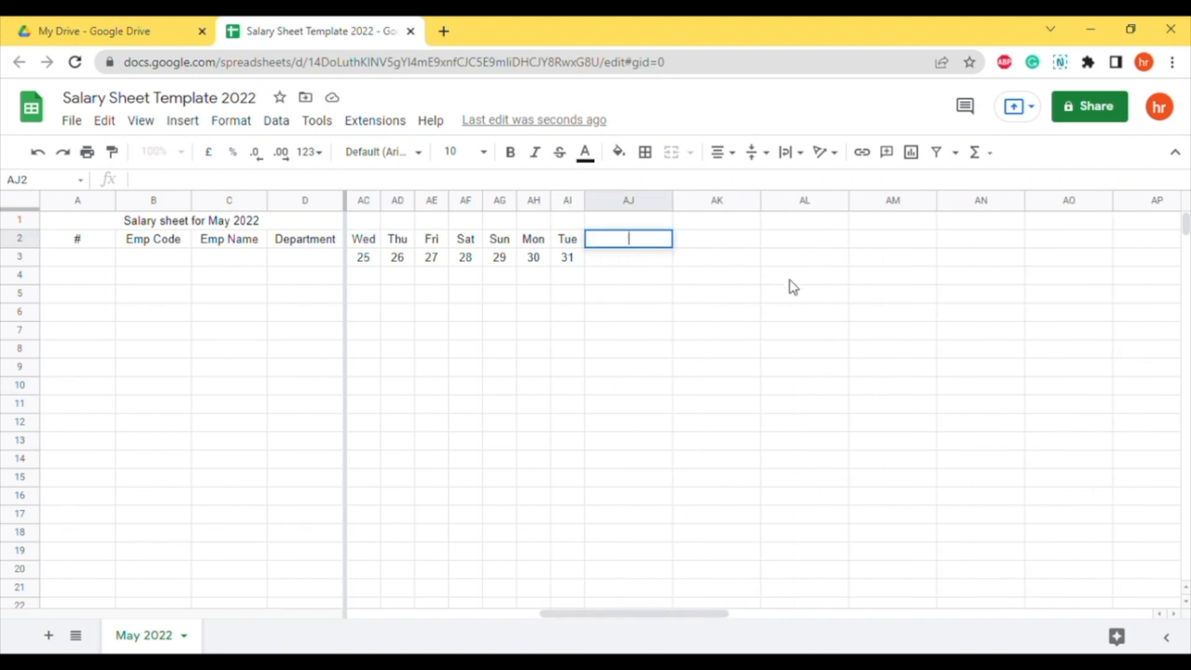
pyautogui.write('Type of A')
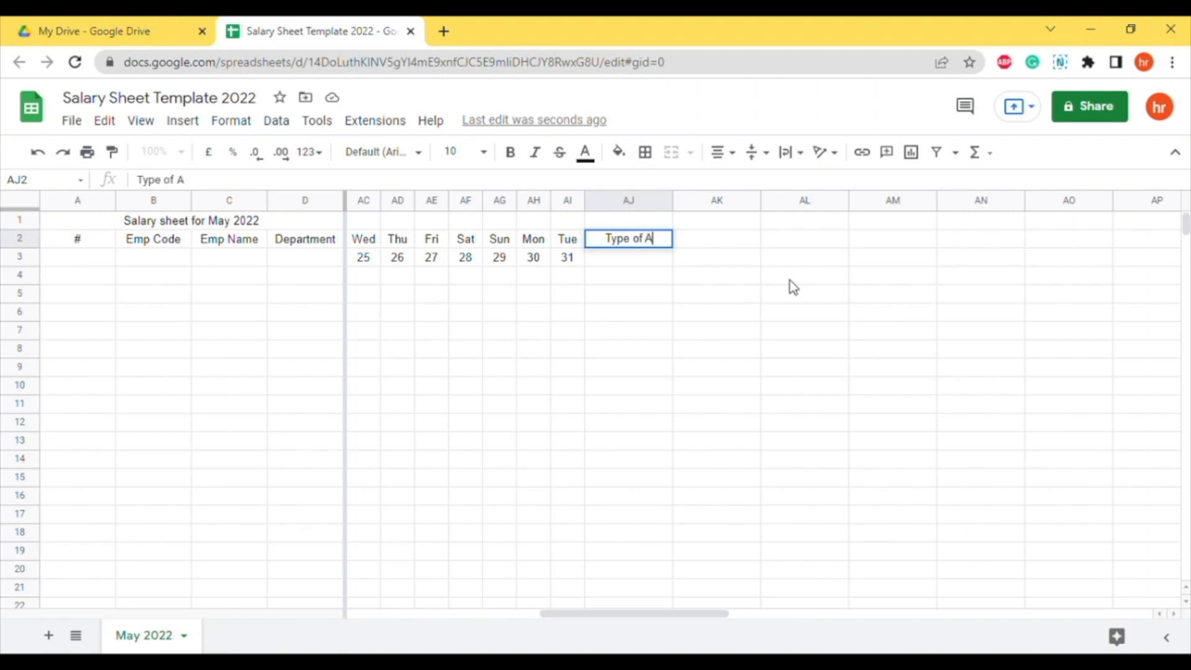
pyautogui.write('ttendance')
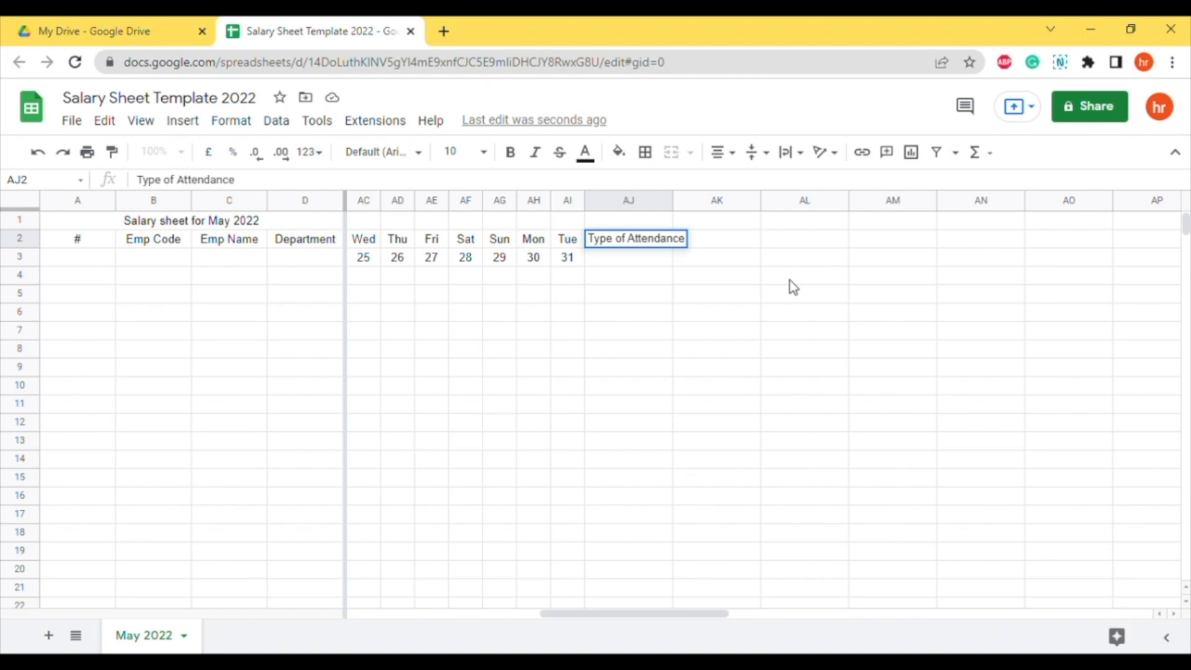
pyautogui.press('Return')
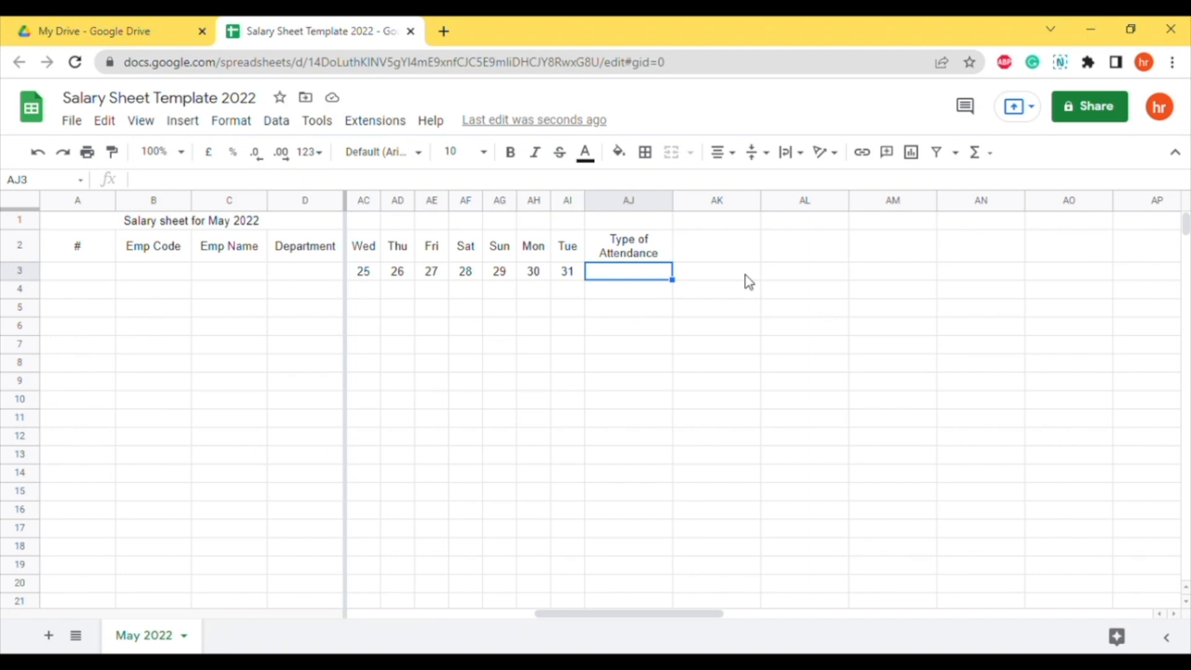
# Enter the attendance codes P, W and L in cells AJ3, AK3 and AL3.
pyautogui.write('P')
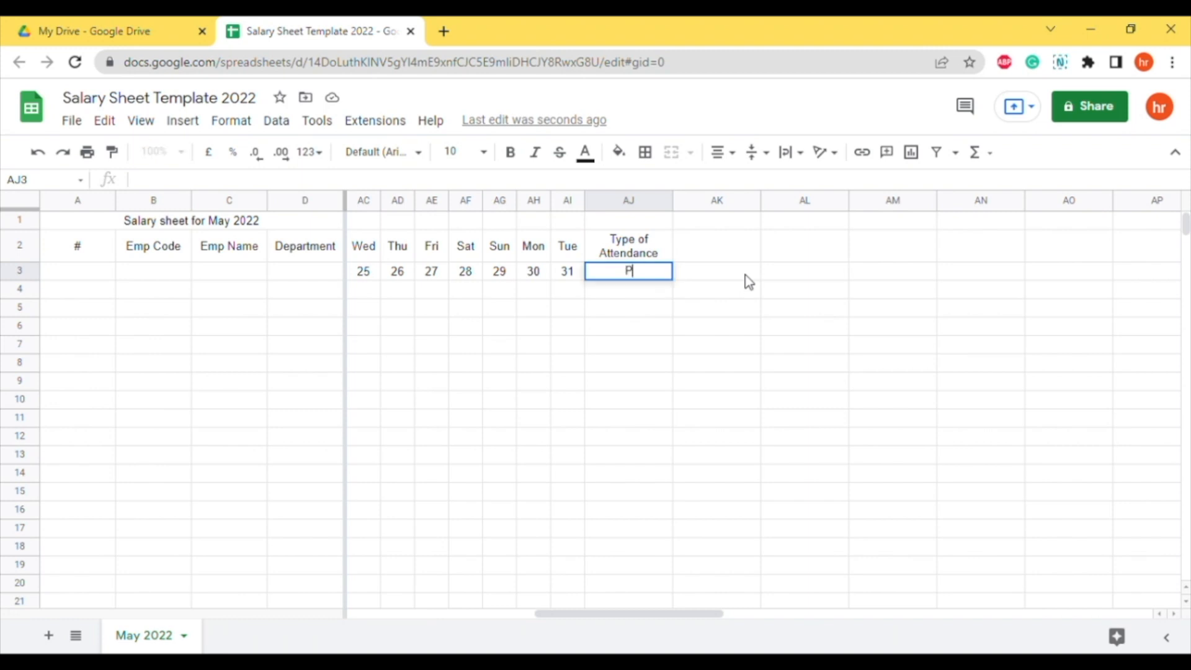
pyautogui.click(746, 276)
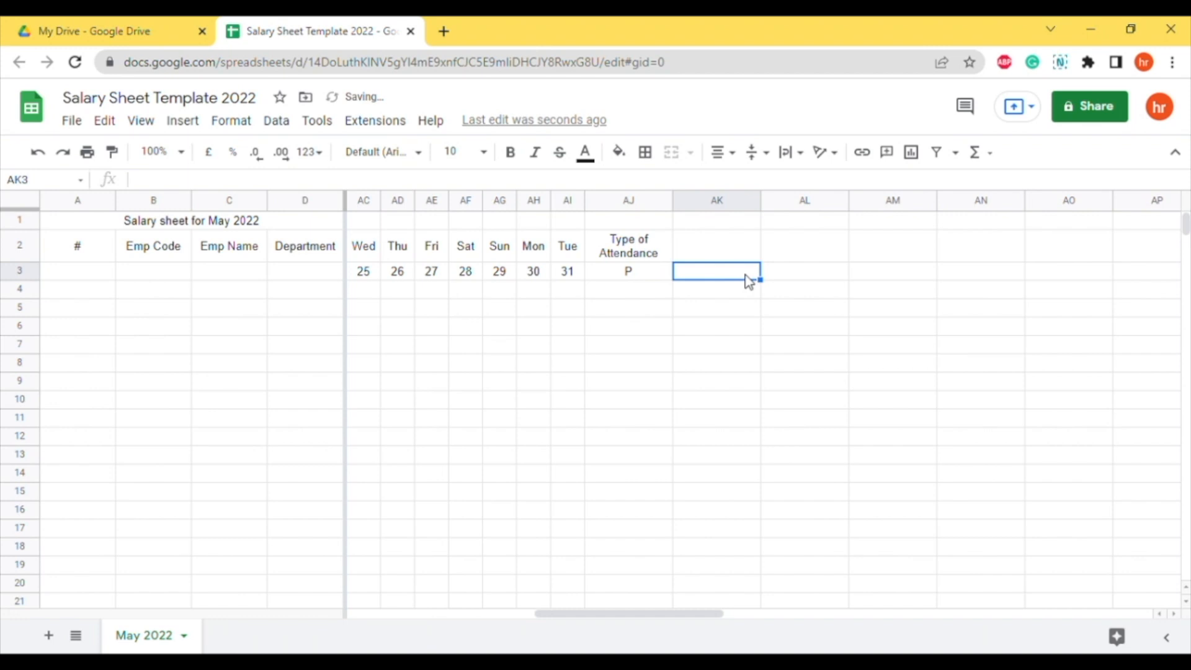
pyautogui.write('W')
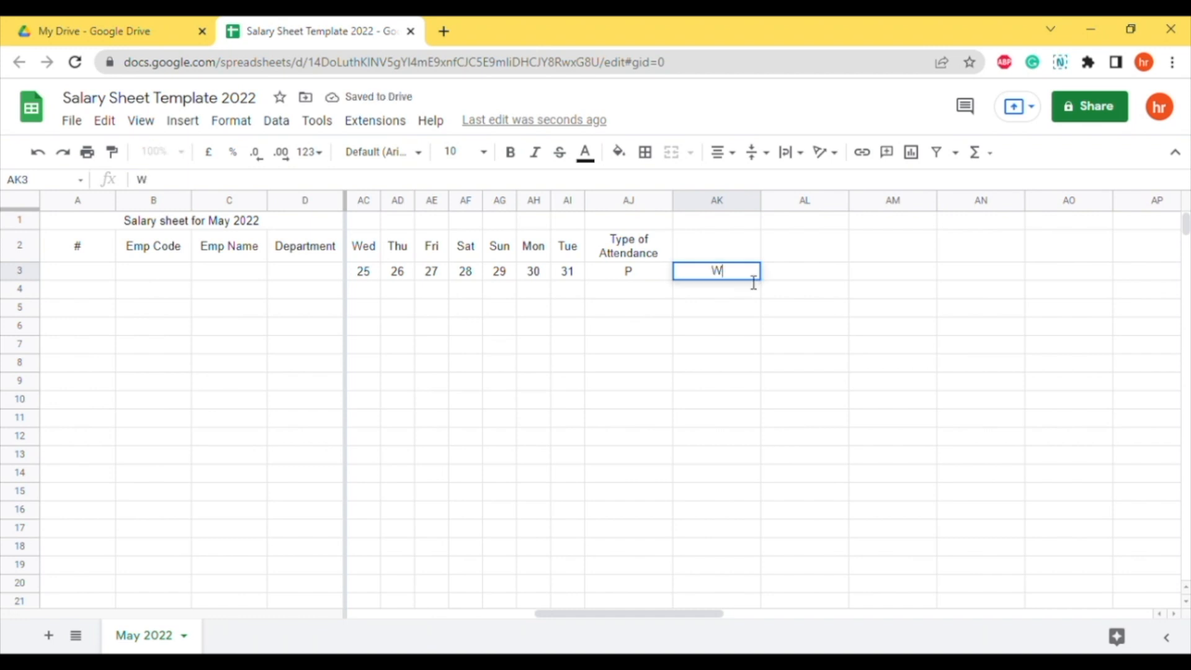
pyautogui.press('Tab')
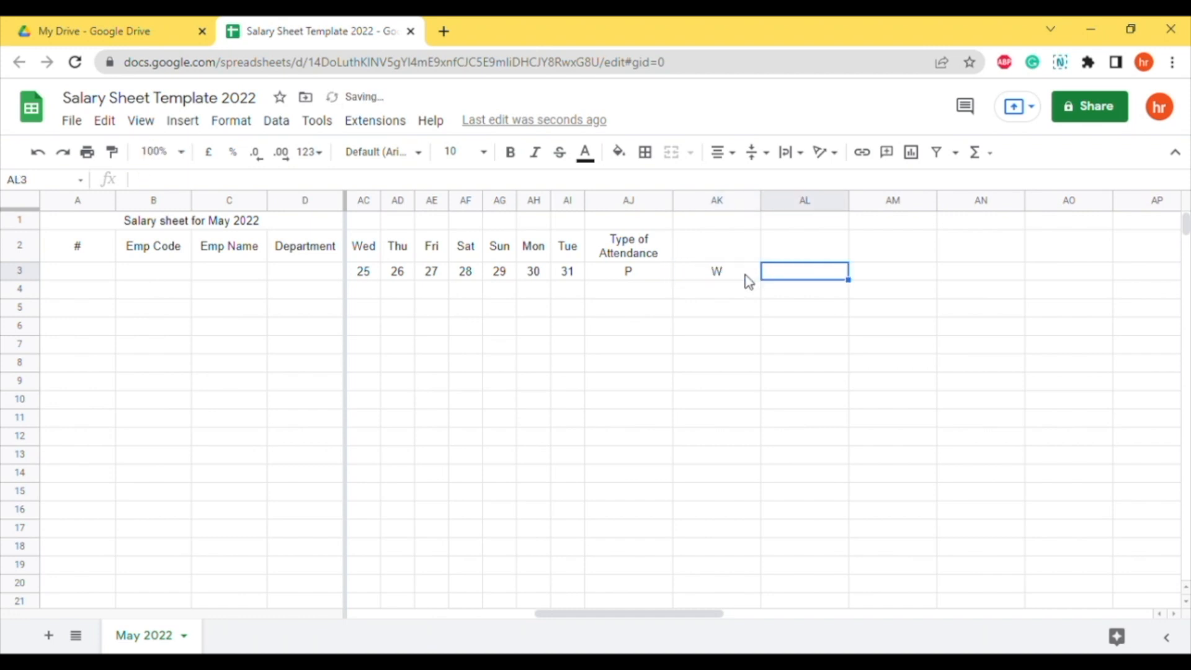
pyautogui.write('CL')
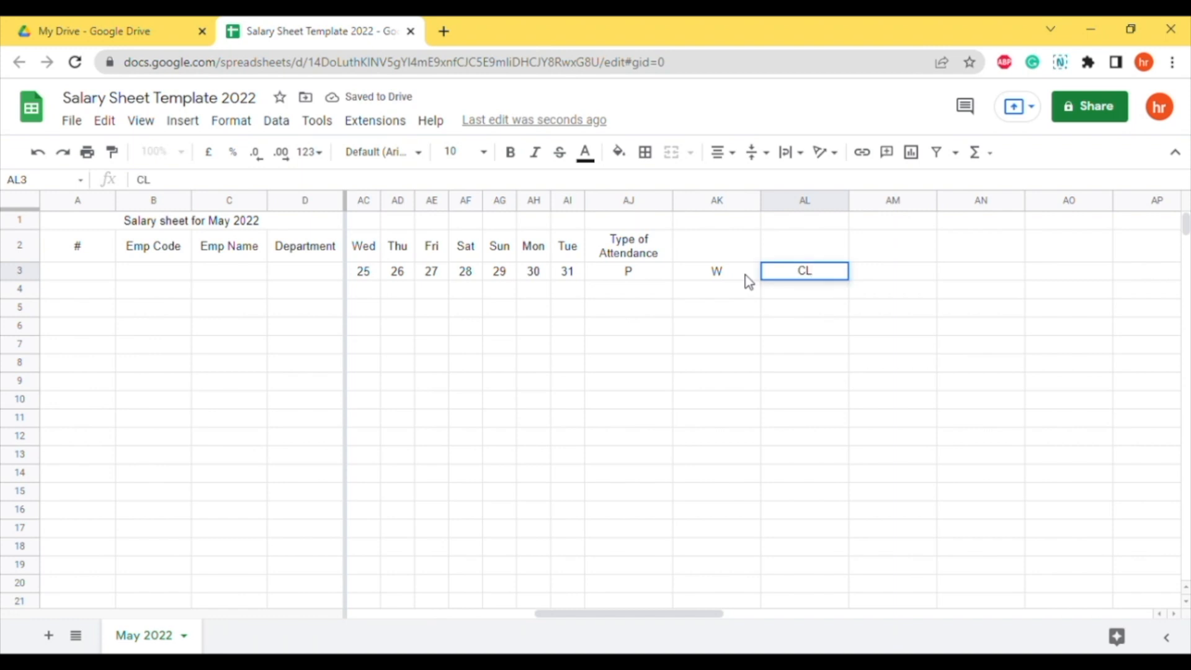
pyautogui.press('BackSpace')
pyautogui.press('BackSpace')
pyautogui.write('L')
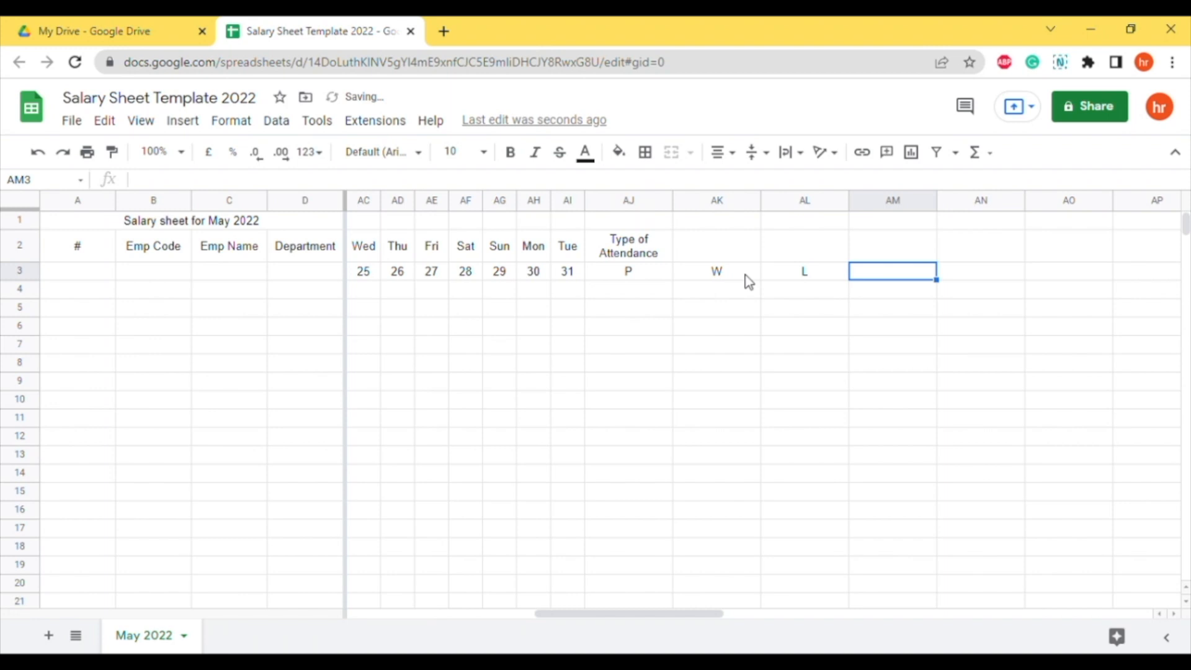
# Enter the attendance codes A, H and /2 in cells AM3, AN3 and AO3.
pyautogui.write('A')
pyautogui.press('Tab')
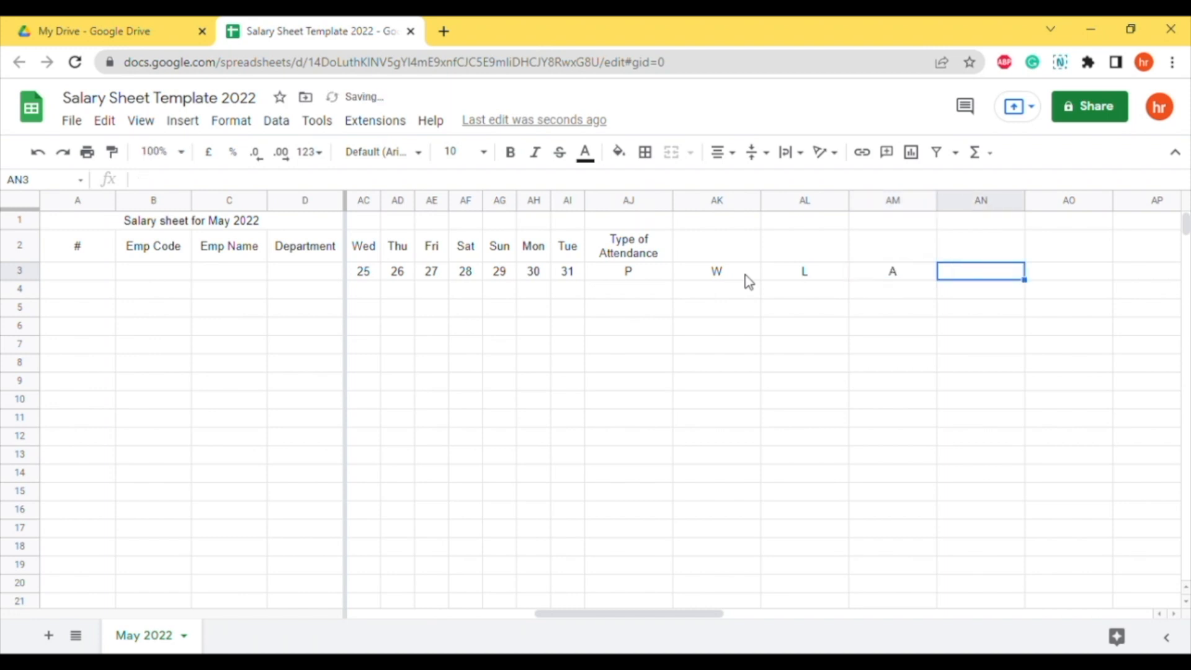
pyautogui.write('H')
pyautogui.press('Tab')
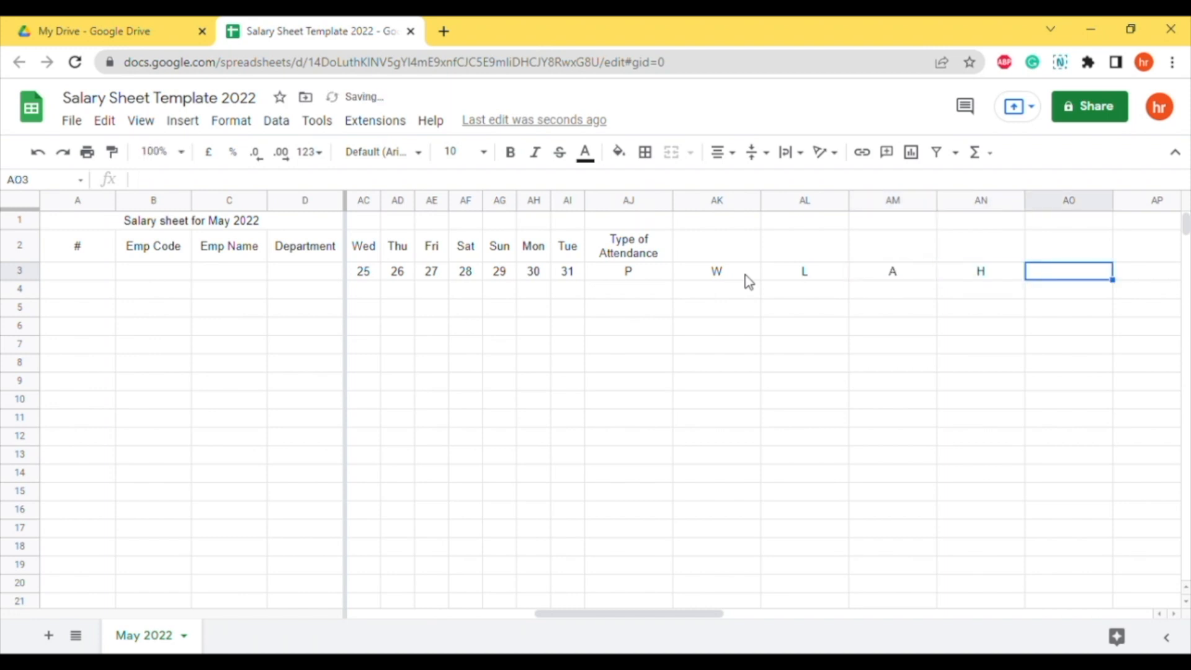
pyautogui.write('/2')
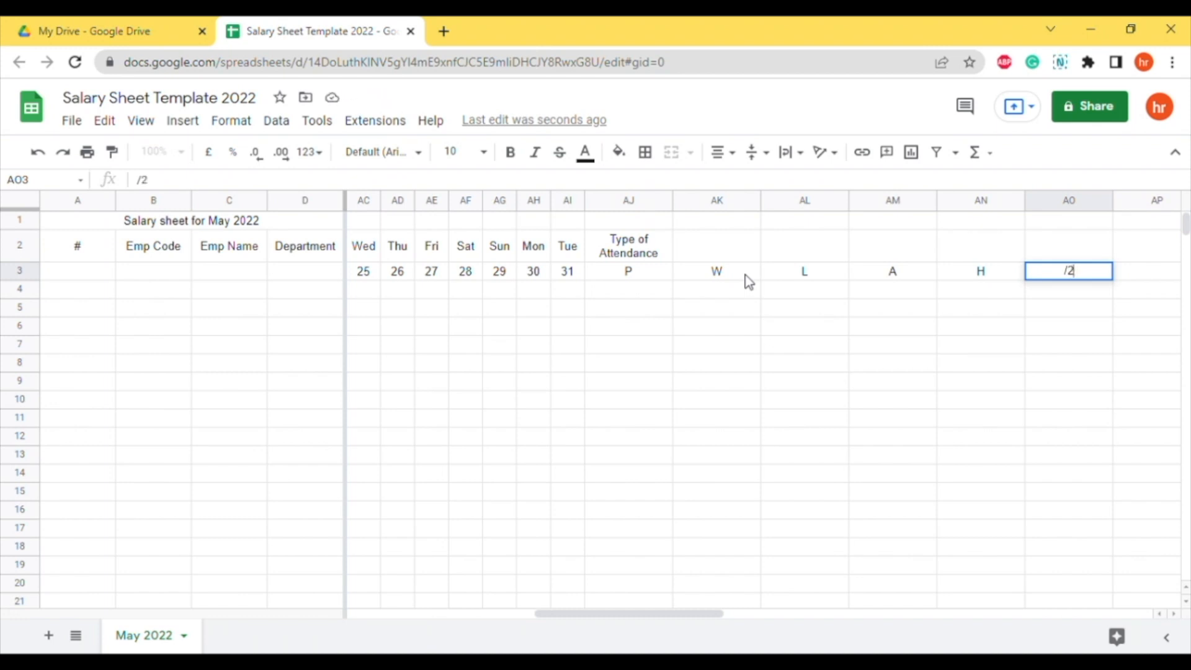
pyautogui.press('Tab')
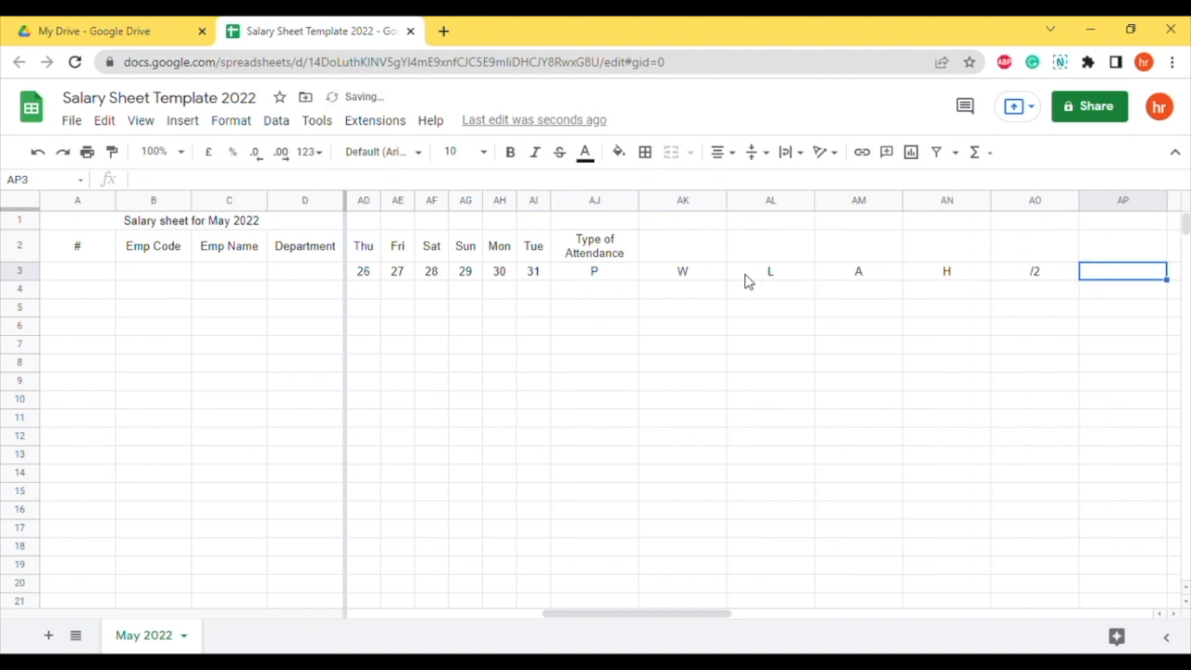
# Merge cells AJ2 to AO2 so the Type of Attendance header spans all six attendance code columns.
pyautogui.click(624, 252)
pyautogui.moveTo(623, 252); pyautogui.dragTo(1068, 255)
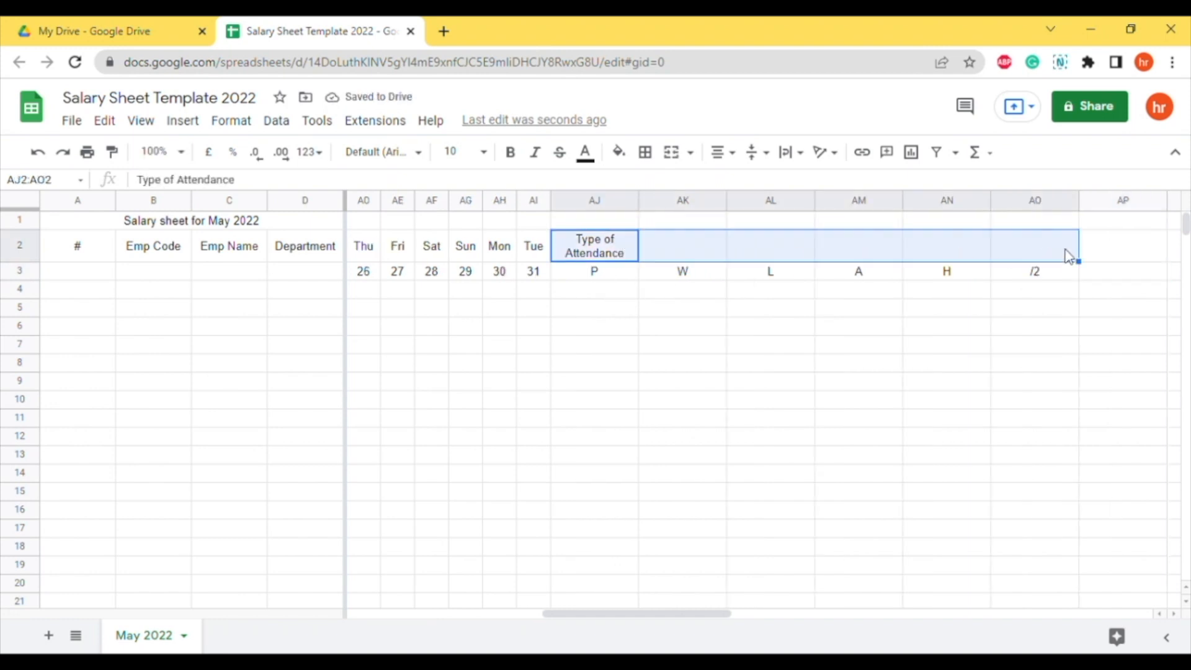
pyautogui.click(674, 154)
pyautogui.click(735, 367)
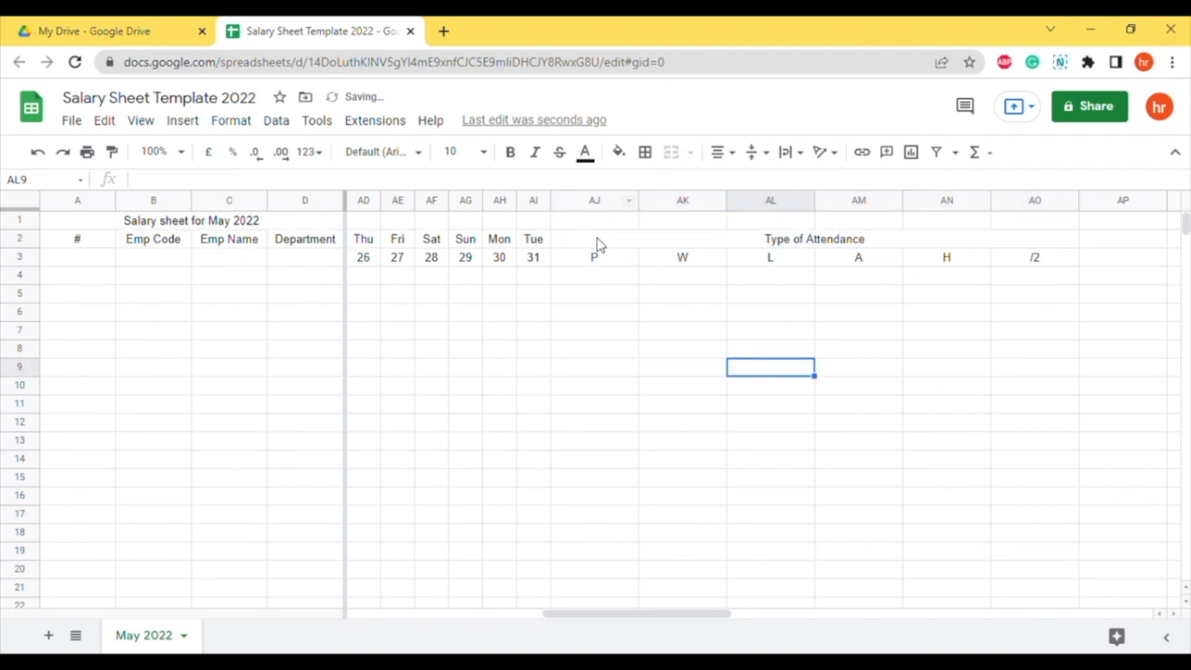
# Narrow columns AJ to AO together to a uniform width just wide enough for the attendance codes.
pyautogui.moveTo(600, 199); pyautogui.dragTo(1071, 199)
pyautogui.moveTo(639, 204); pyautogui.dragTo(581, 205)
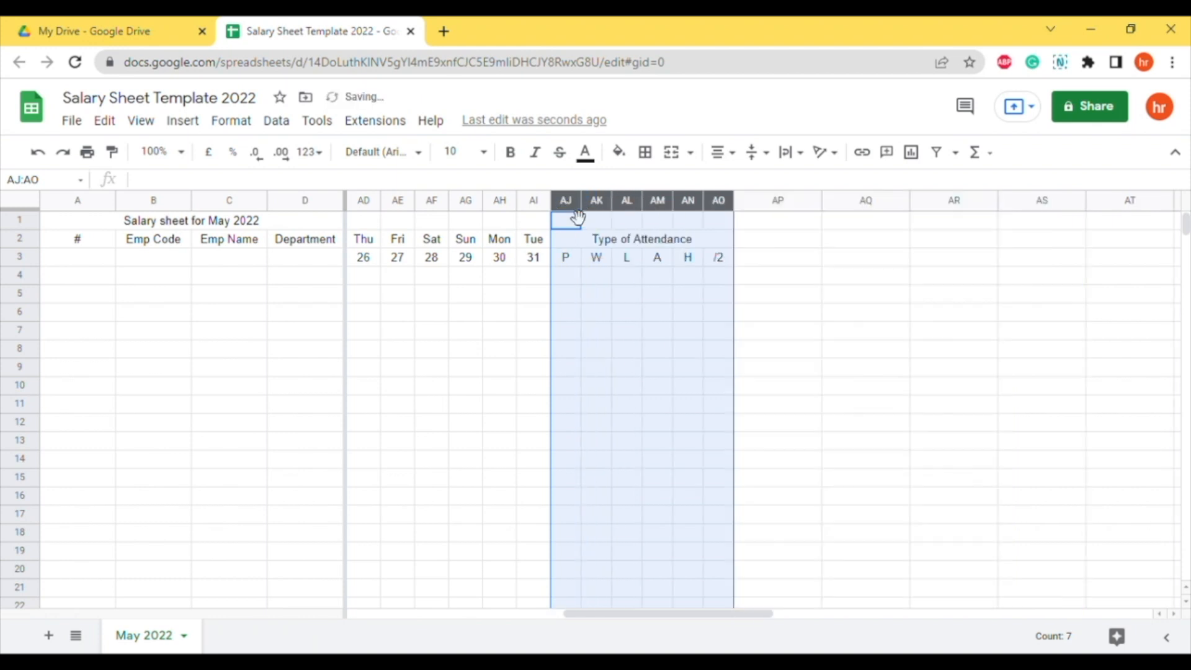
pyautogui.click(593, 372)
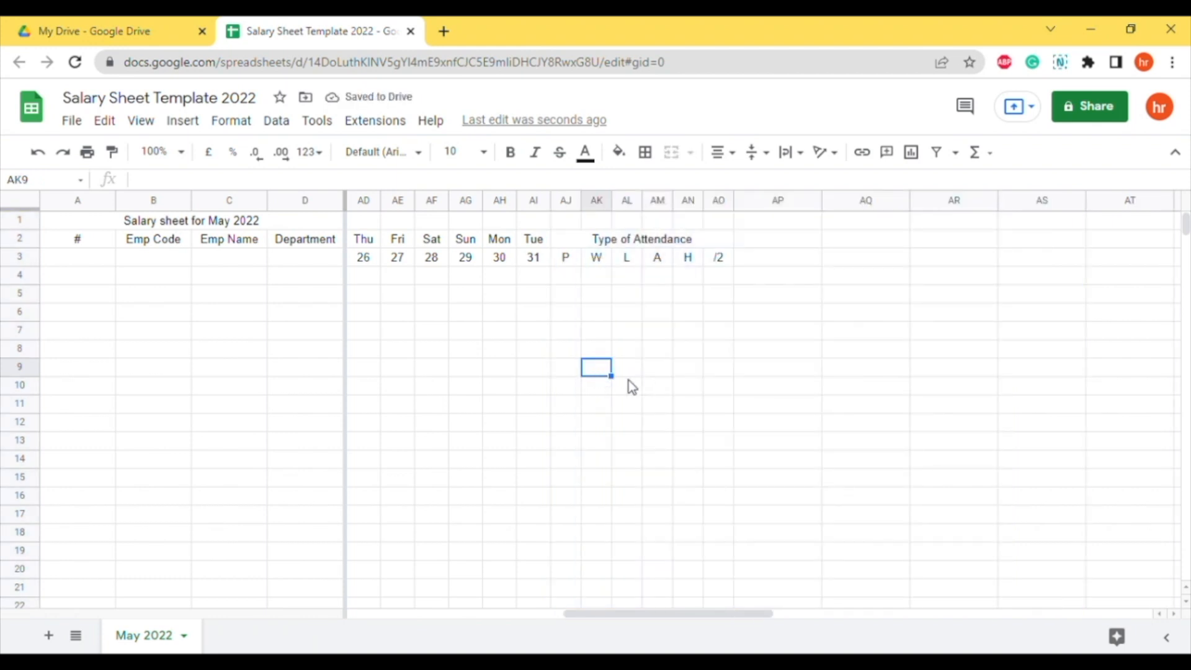
# Fill the attendance columns AJ to AO with a light orange background colour.
pyautogui.click(563, 259)
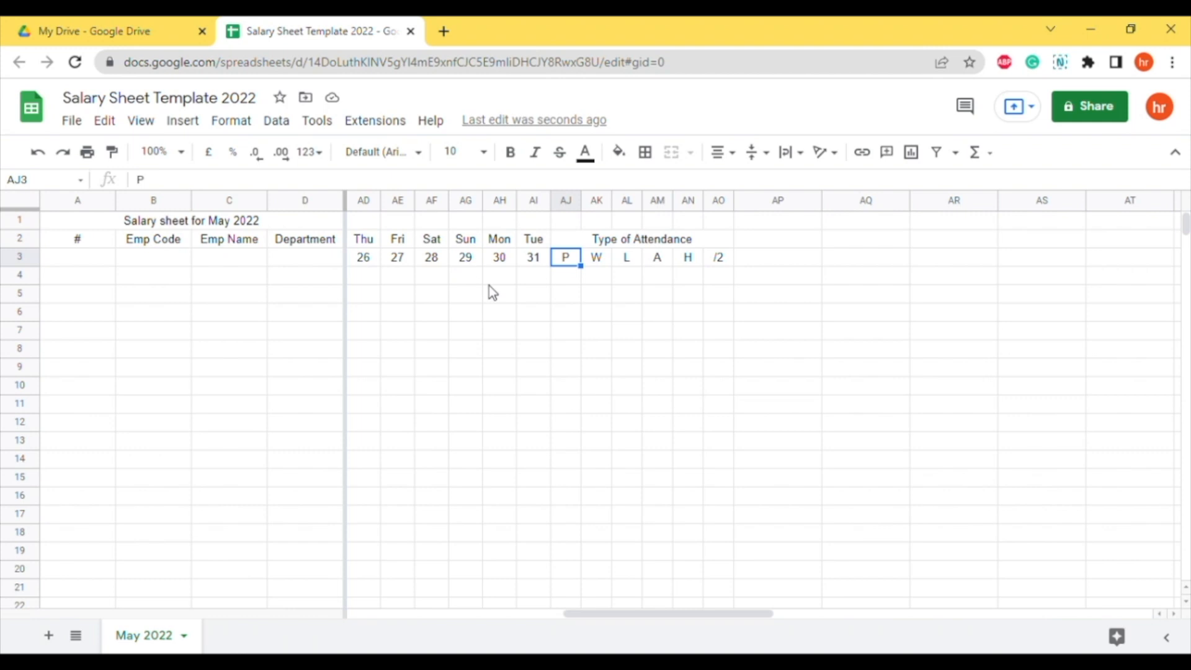
pyautogui.moveTo(675, 616)
pyautogui.mouseDown()
pyautogui.moveTo(328, 605)
pyautogui.moveTo(657, 603)
pyautogui.mouseUp()
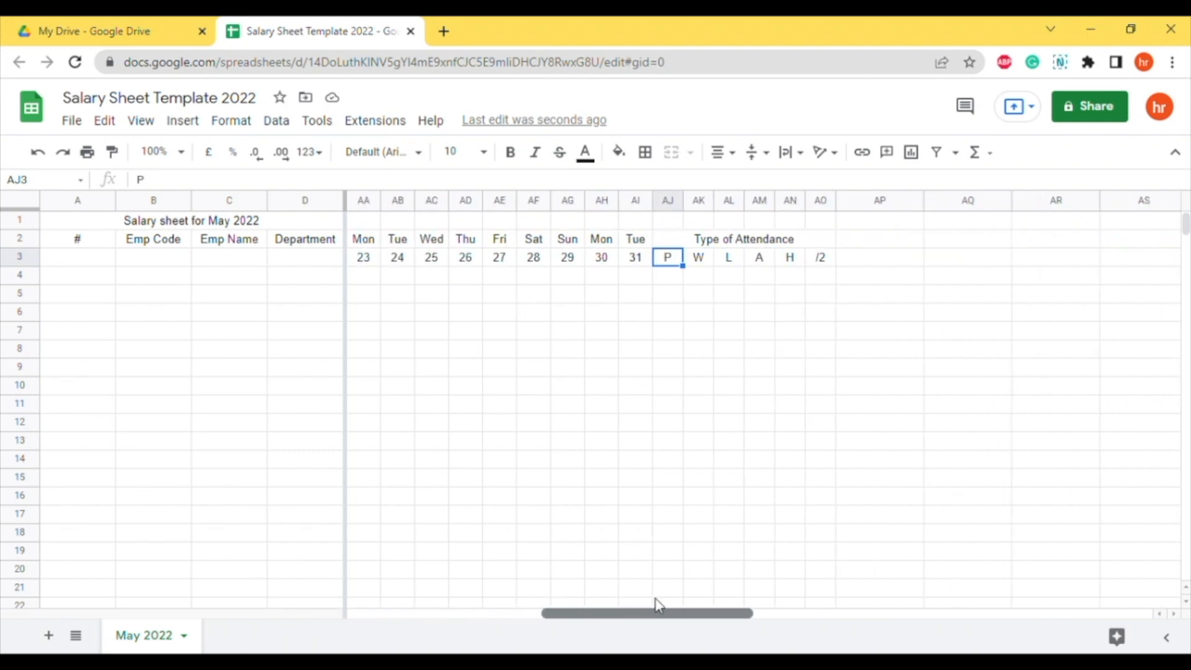
pyautogui.click(682, 330)
pyautogui.moveTo(667, 199); pyautogui.dragTo(825, 207)
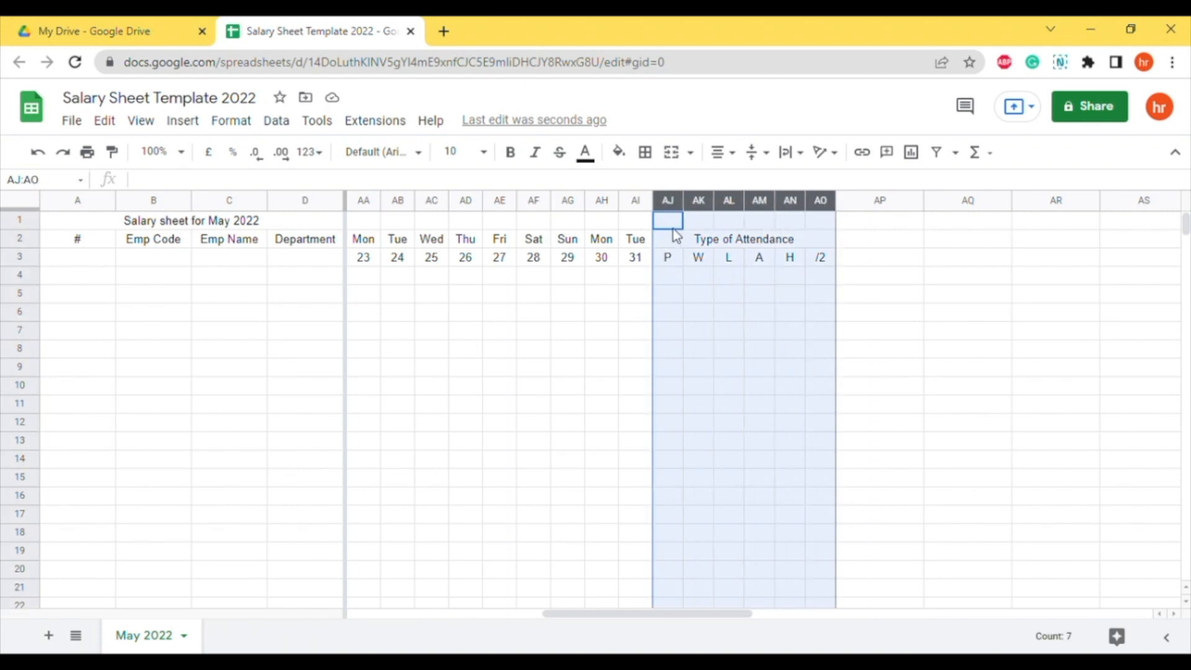
pyautogui.click(618, 152)
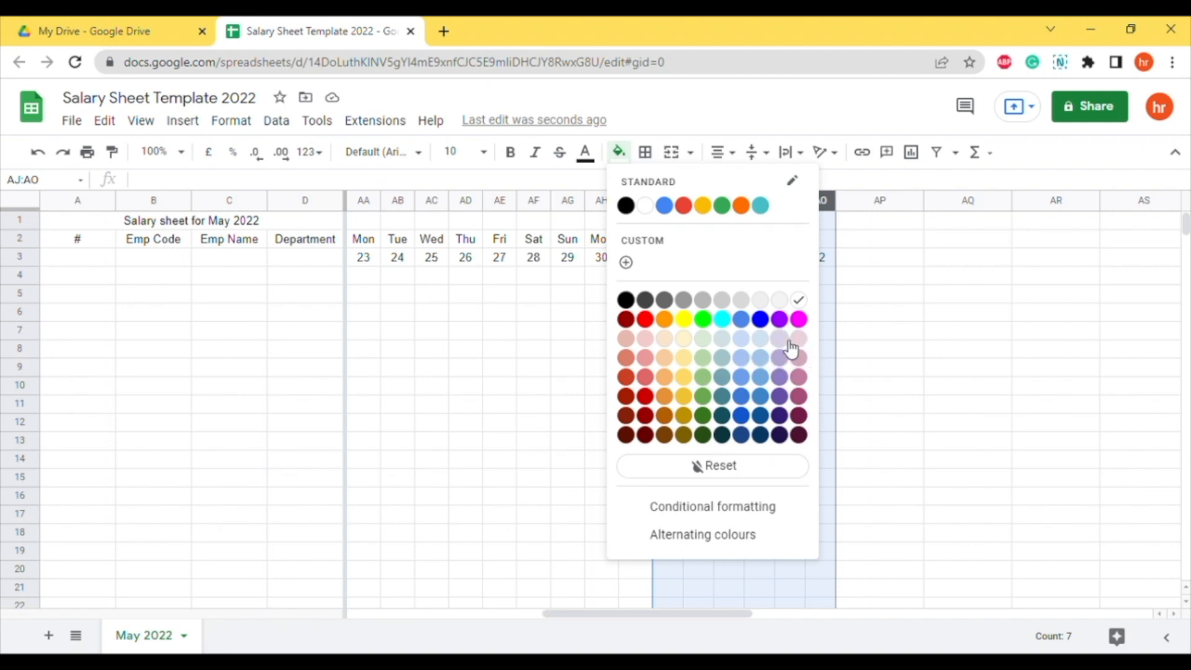
pyautogui.click(665, 340)
pyautogui.click(531, 387)
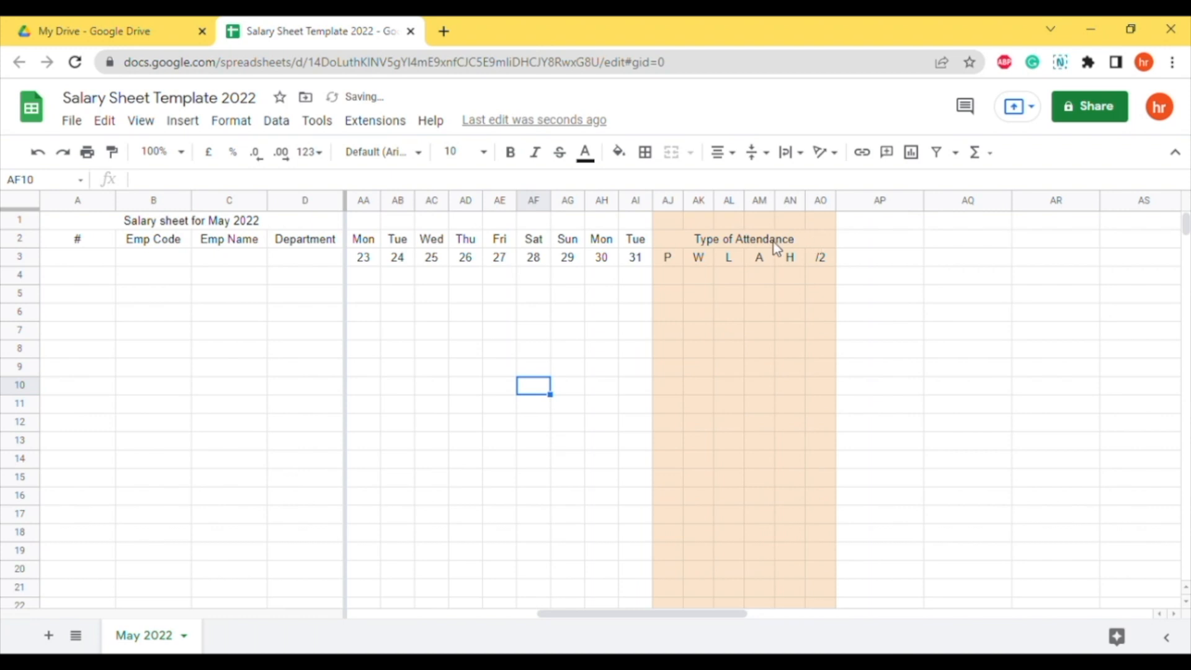
# Make the Type of Attendance header and the attendance codes below it in AJ2:AO3 bold.
pyautogui.moveTo(699, 246); pyautogui.dragTo(825, 260)
pyautogui.click(509, 151)
pyautogui.click(565, 371)
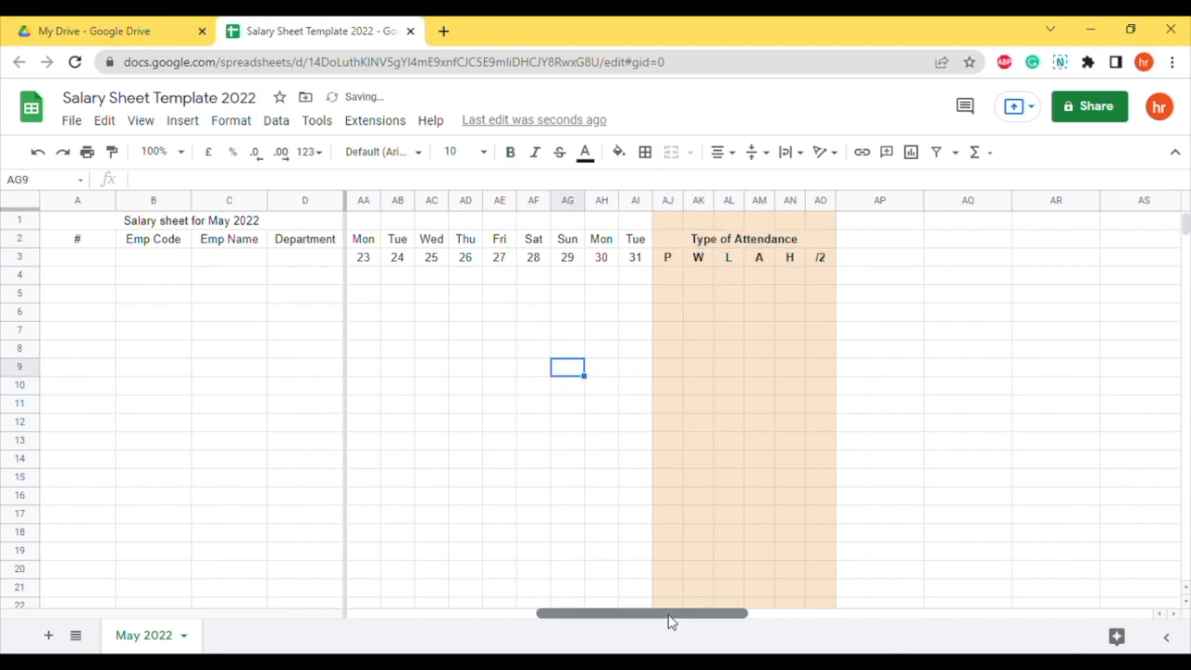
# Make the sheet title and the employee column headers in A1:D2 bold.
pyautogui.moveTo(671, 615); pyautogui.dragTo(126, 372)
pyautogui.moveTo(140, 225); pyautogui.dragTo(146, 244)
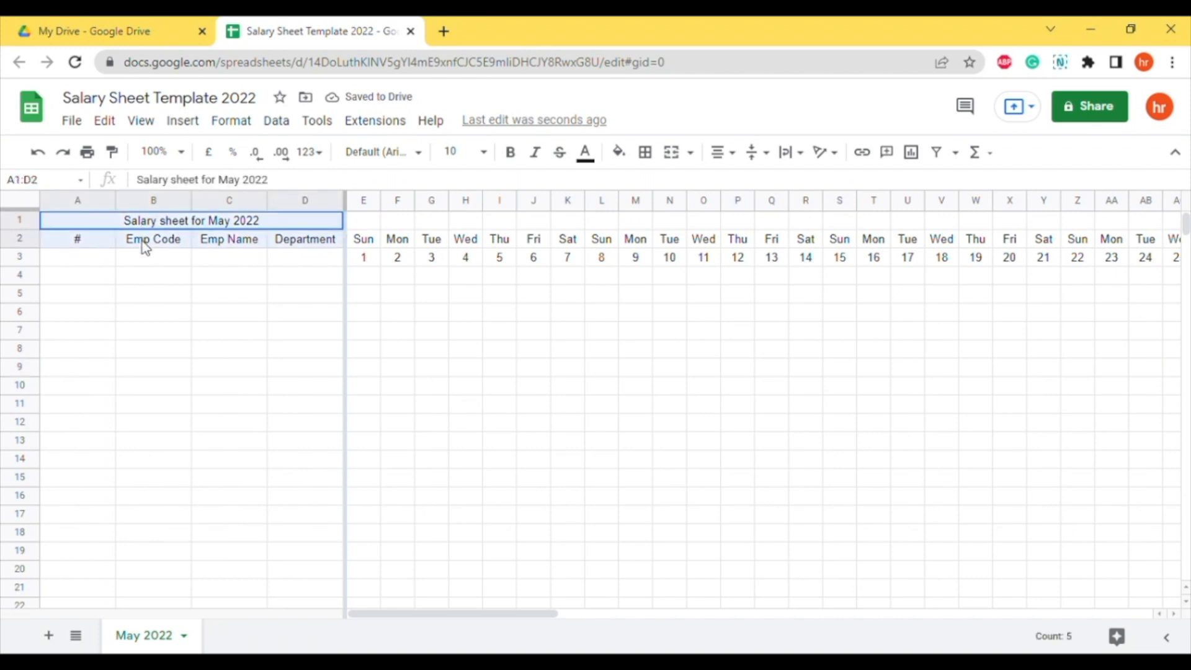
pyautogui.click(510, 152)
pyautogui.click(446, 370)
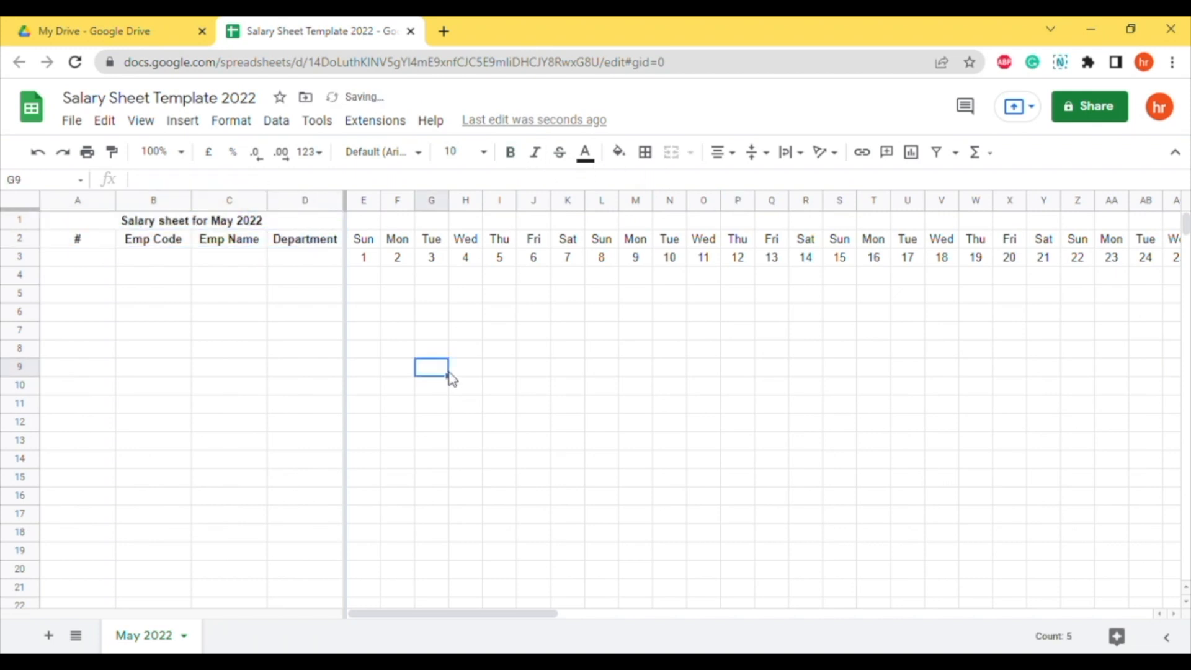
pyautogui.moveTo(415, 614); pyautogui.dragTo(619, 614)
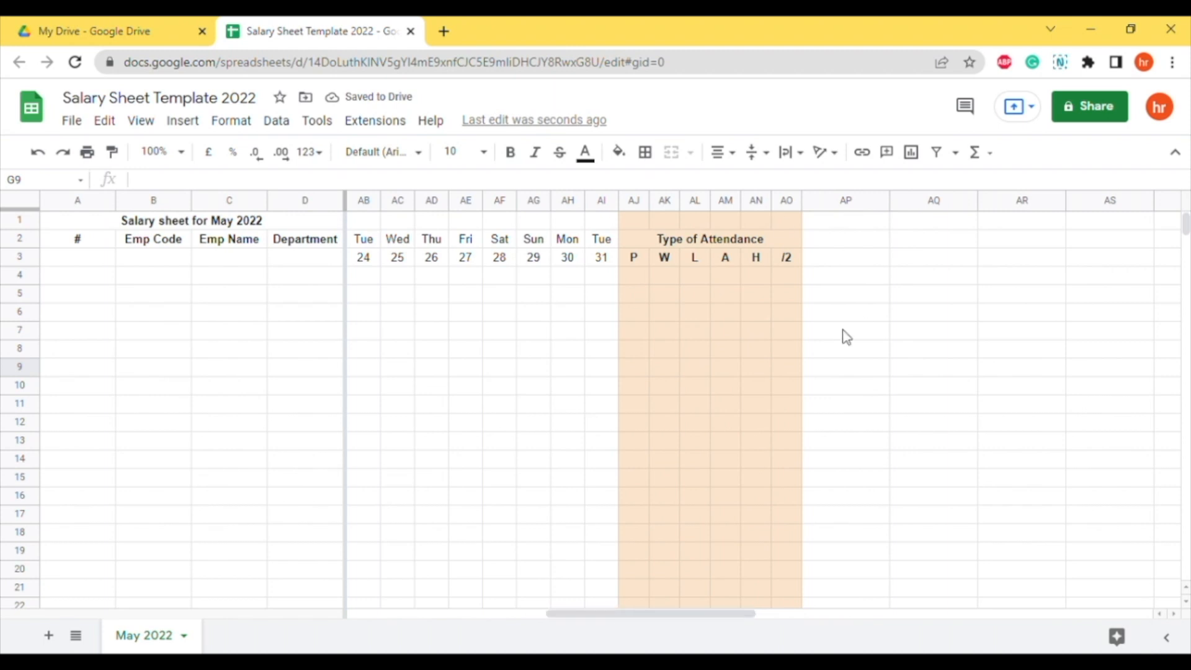
pyautogui.click(644, 285)
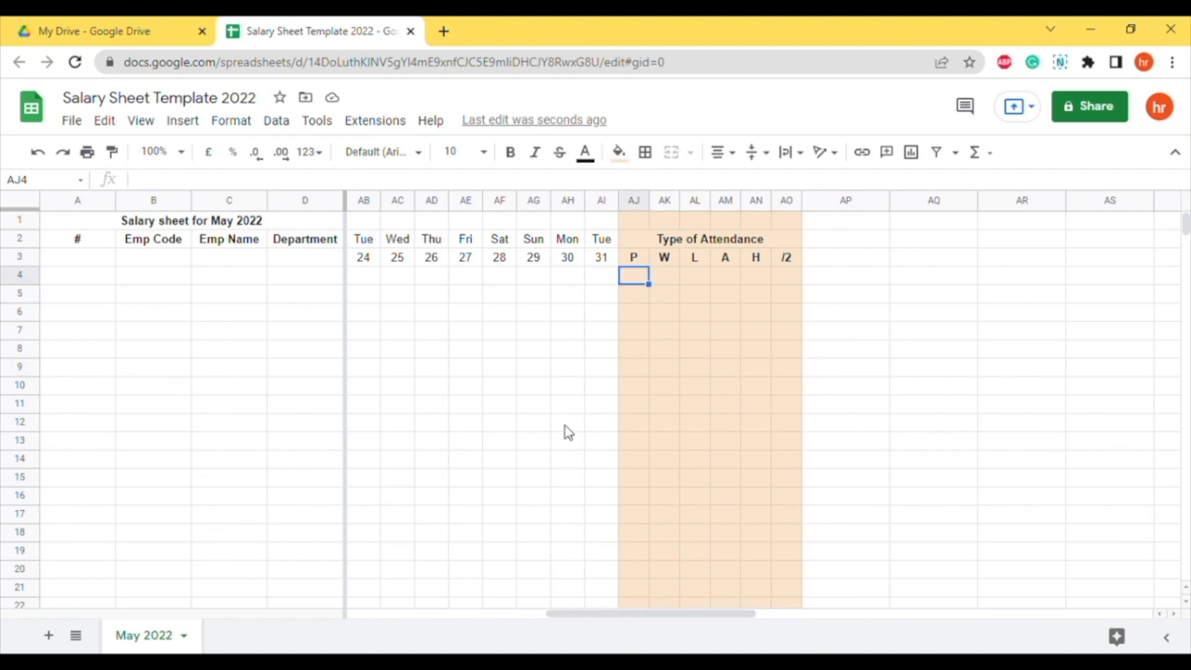
pyautogui.moveTo(609, 613)
pyautogui.mouseDown()
pyautogui.moveTo(415, 604)
pyautogui.moveTo(630, 604)
pyautogui.mouseUp()
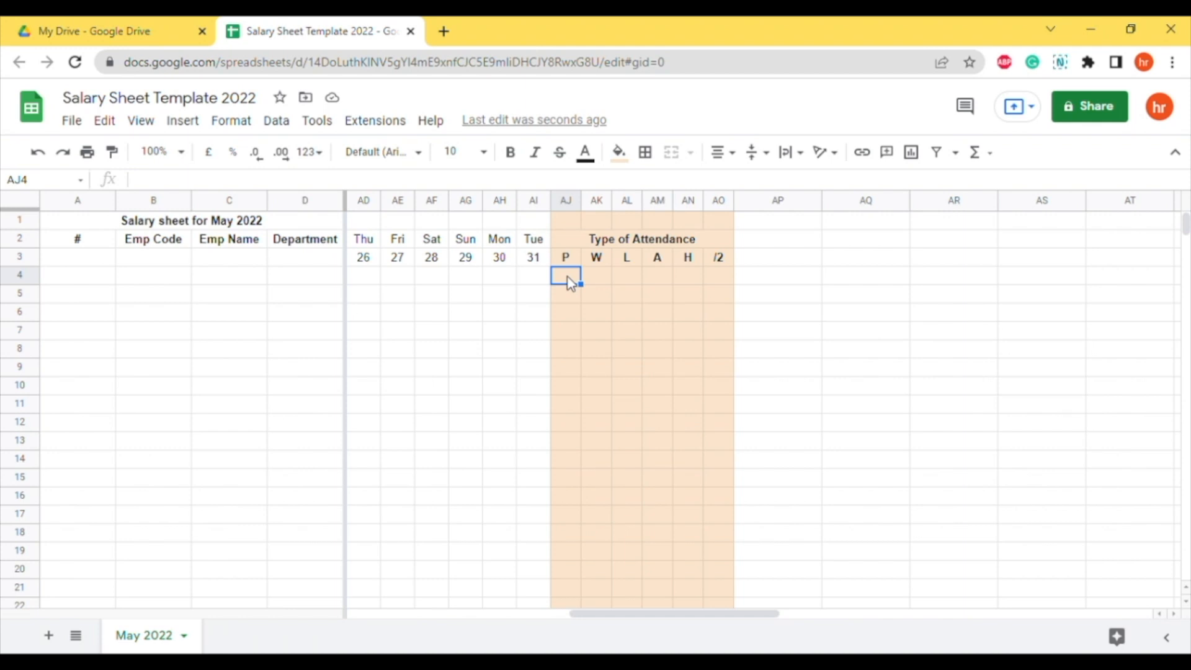
pyautogui.moveTo(661, 613); pyautogui.dragTo(441, 614)
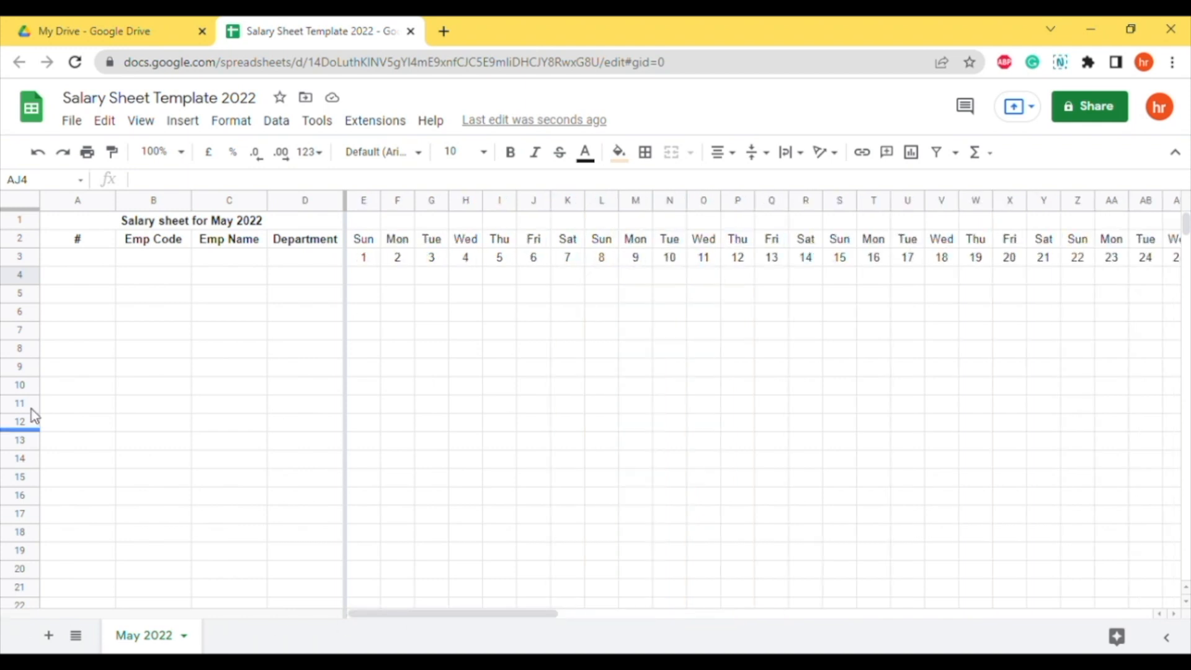
pyautogui.click(20, 274)
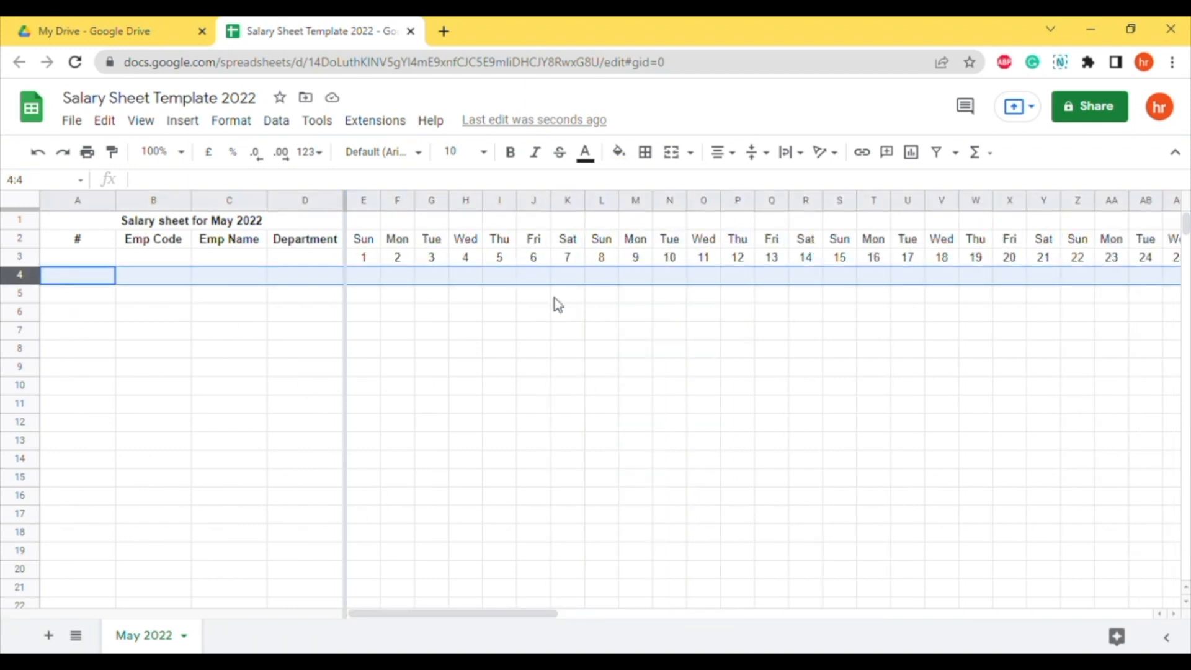
pyautogui.click(465, 479)
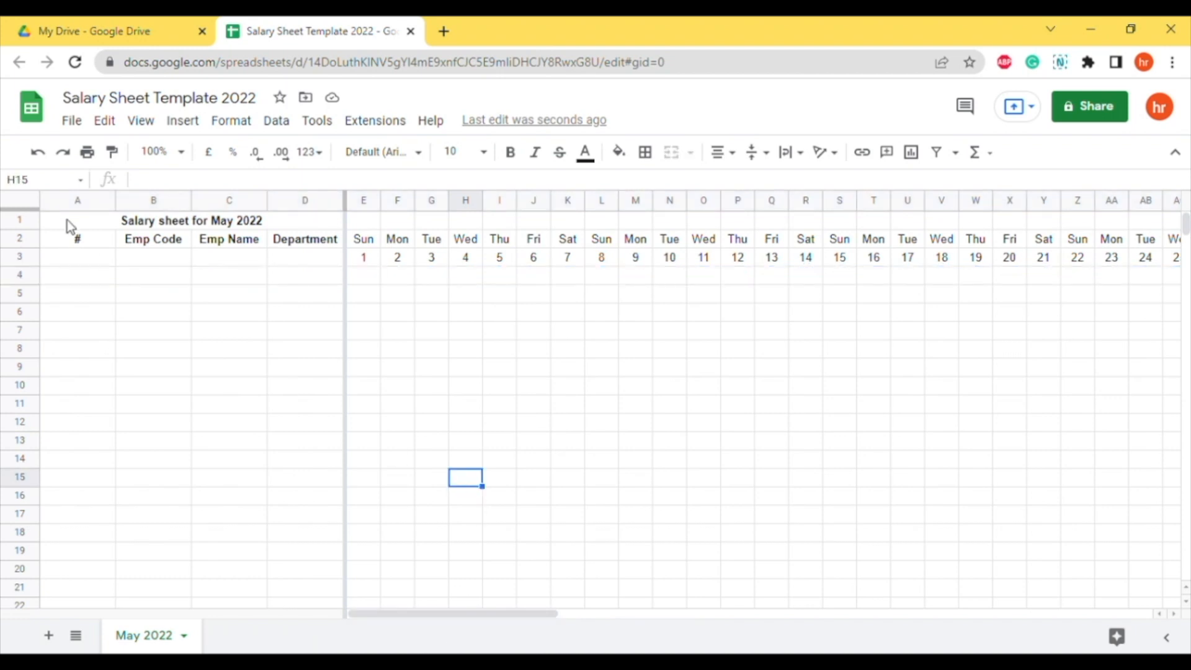
# Fill the employee columns A to D with a light pink background colour.
pyautogui.moveTo(107, 211); pyautogui.dragTo(311, 205)
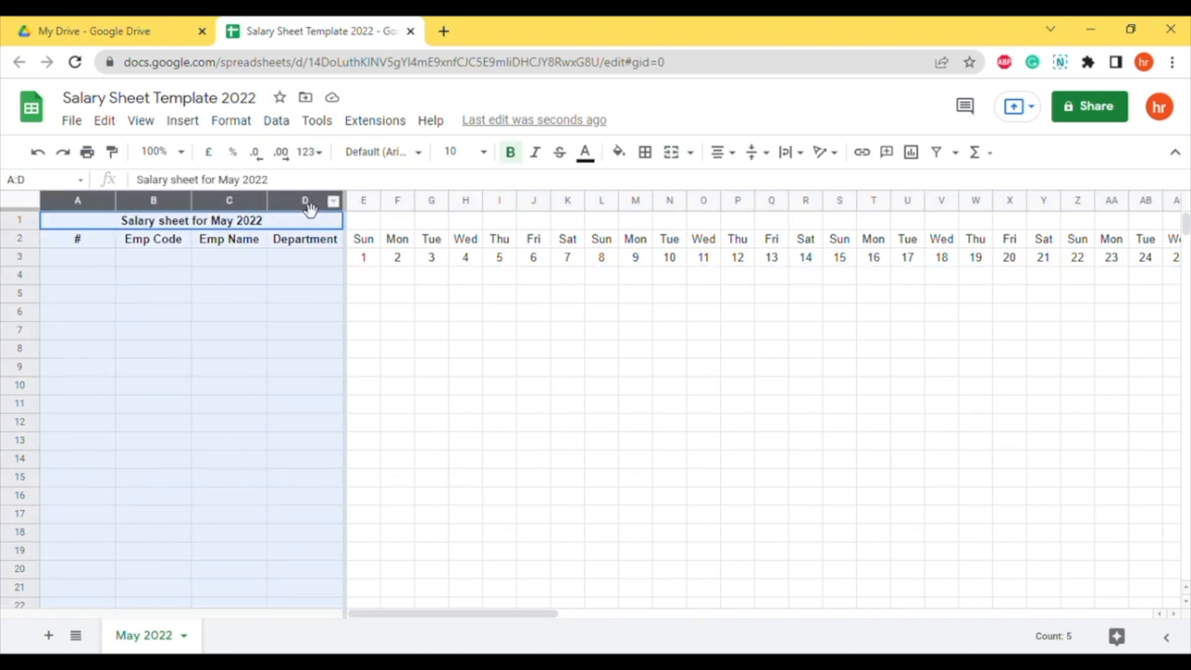
pyautogui.click(619, 152)
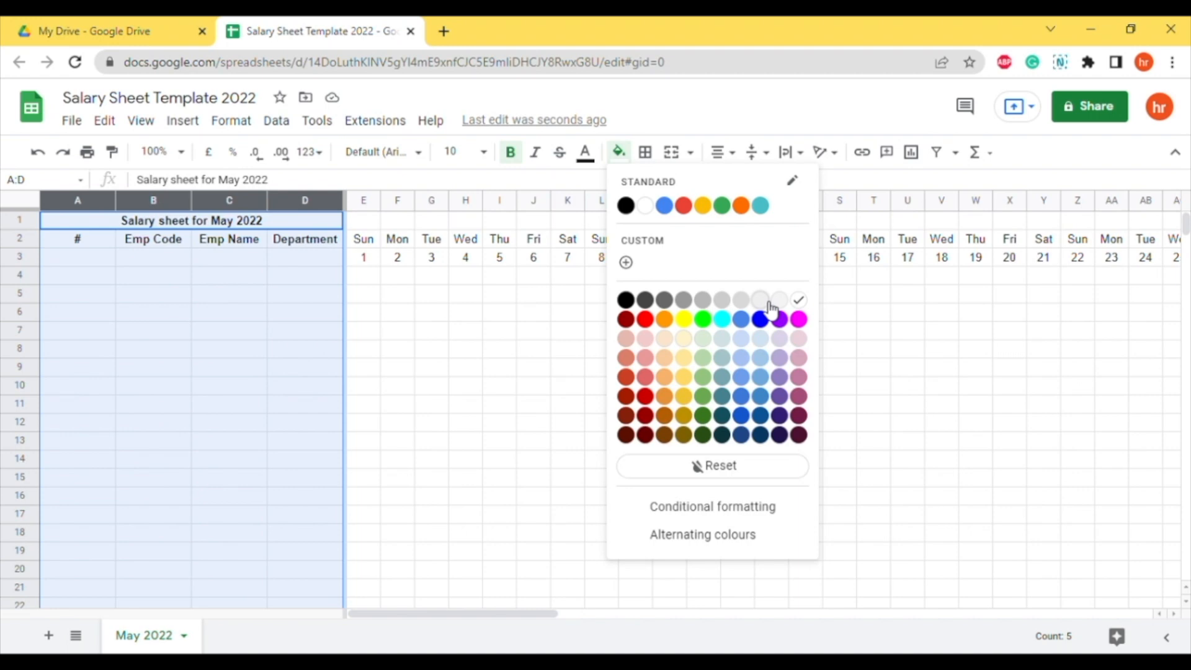
pyautogui.click(799, 358)
pyautogui.click(364, 404)
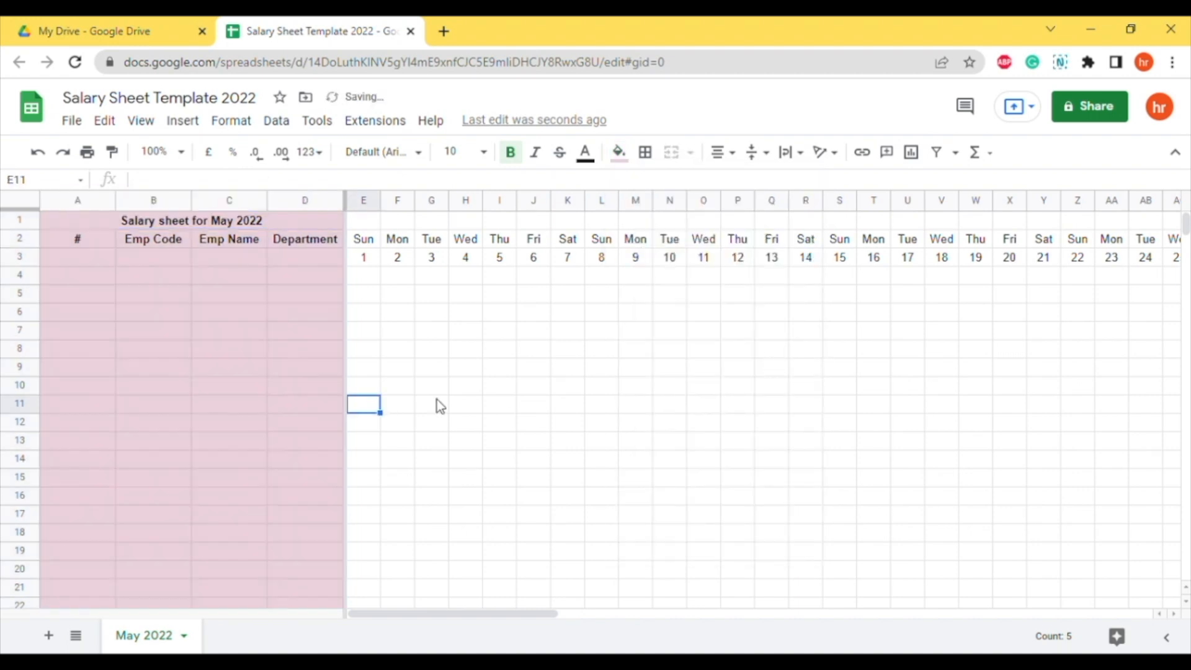
# Fill the whole of row 4, below the day numbers, with a light grey background colour.
pyautogui.moveTo(448, 613); pyautogui.dragTo(319, 615)
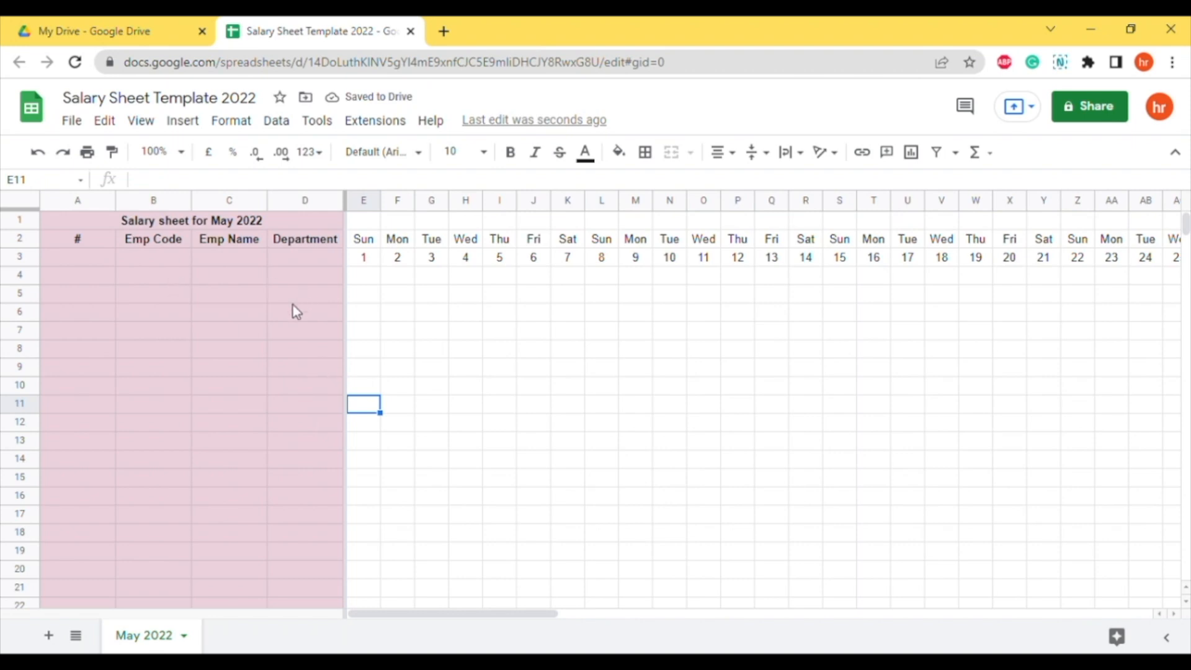
pyautogui.click(20, 274)
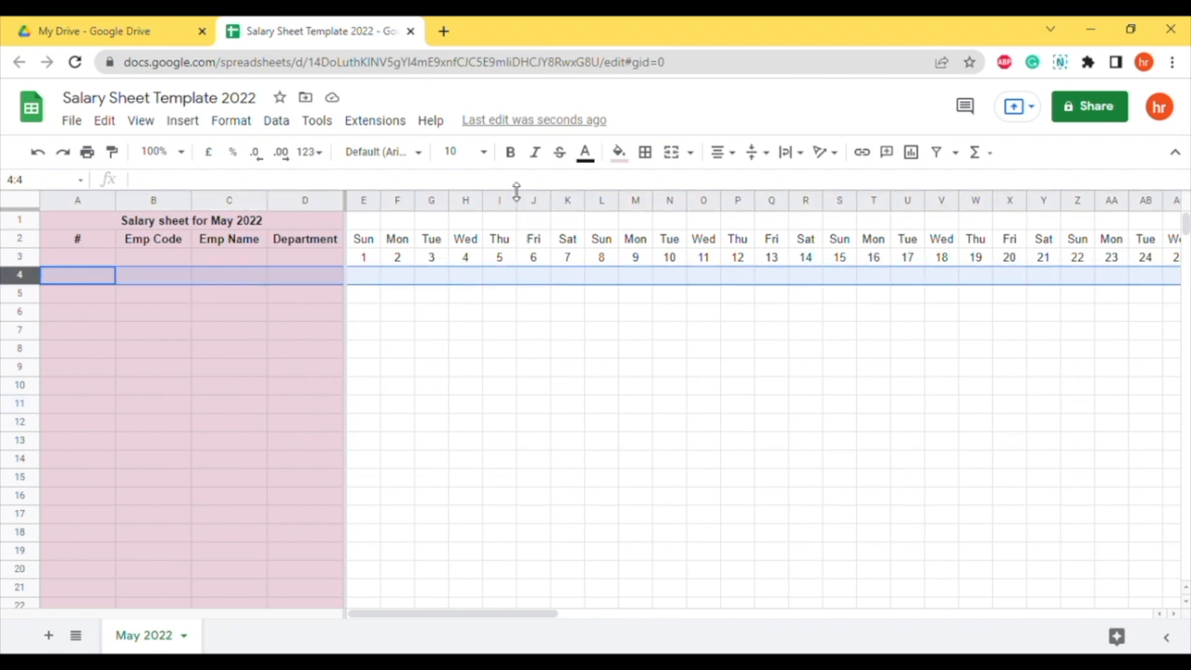
pyautogui.click(619, 152)
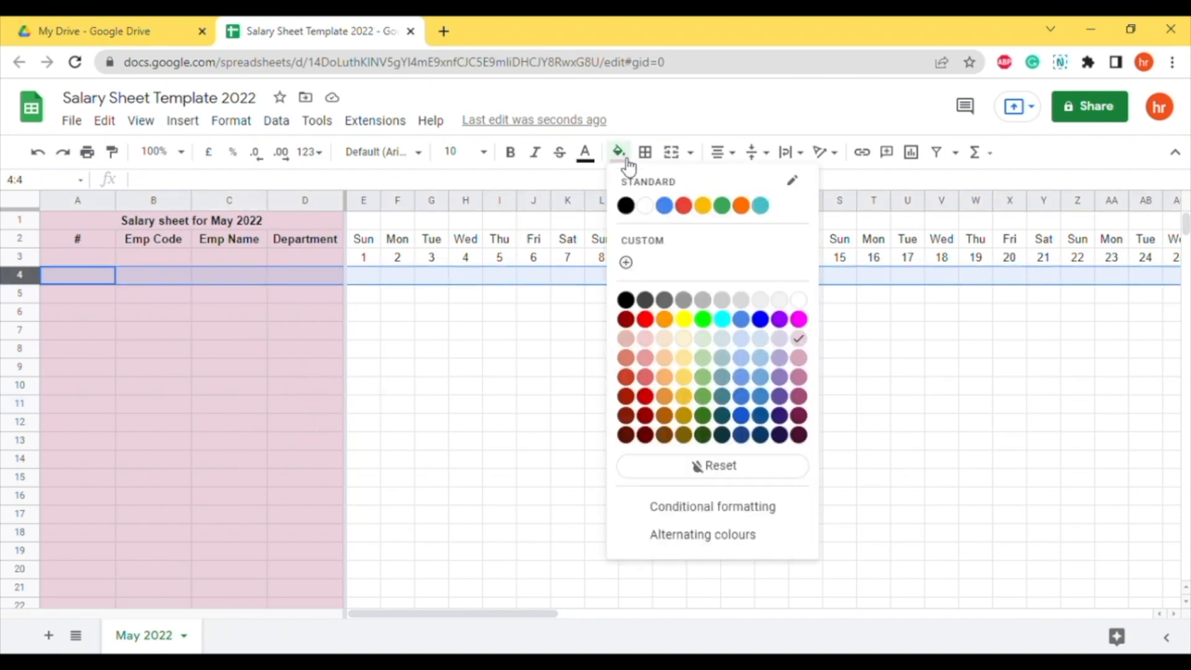
pyautogui.click(746, 301)
pyautogui.click(537, 312)
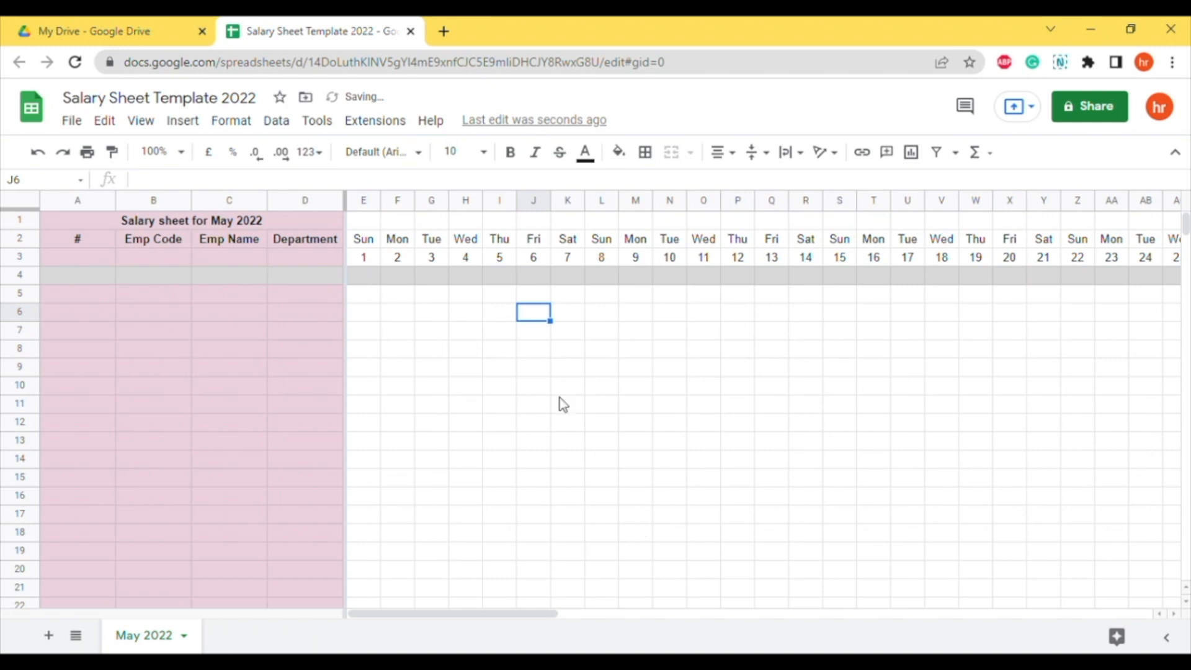
# Enter Test as the employee name in C4.
pyautogui.moveTo(457, 614); pyautogui.dragTo(482, 452)
pyautogui.click(88, 296)
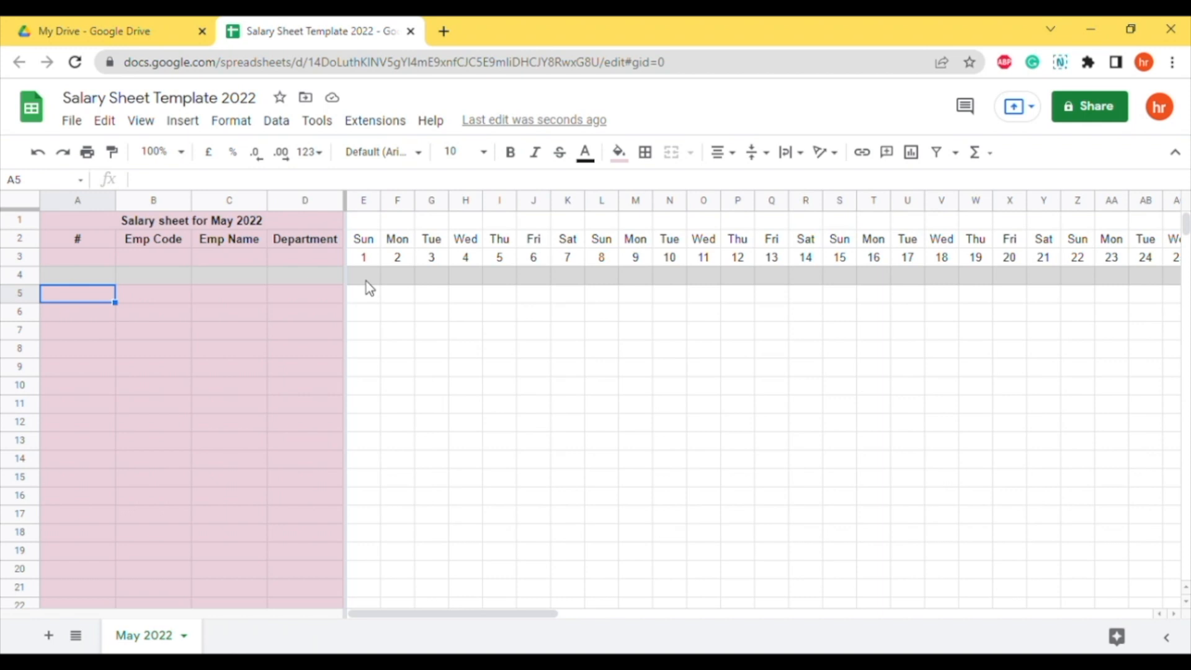
pyautogui.press('Up')
pyautogui.press('Right')
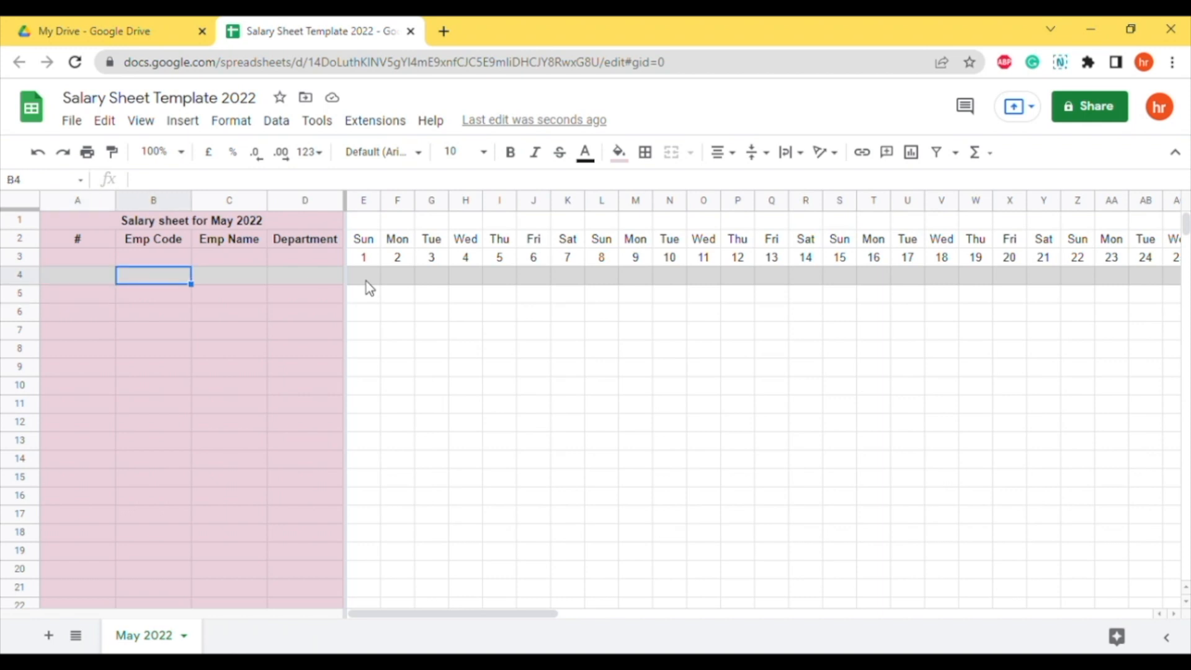
pyautogui.press('Right')
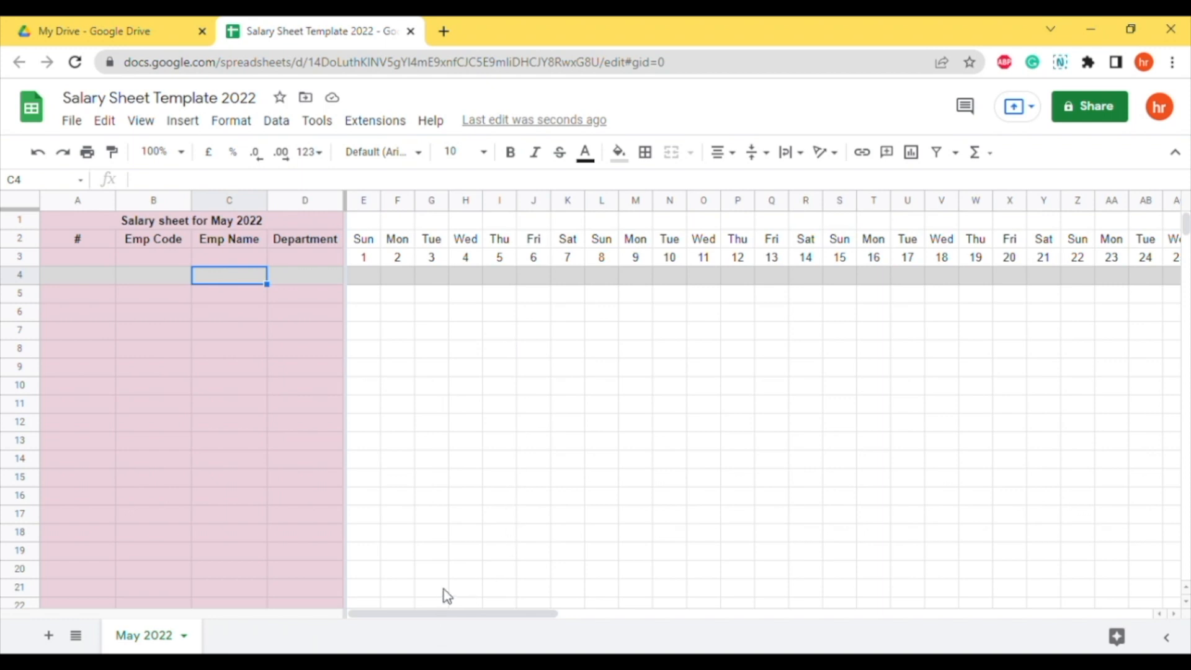
pyautogui.write('teS')
pyautogui.press('Tab')
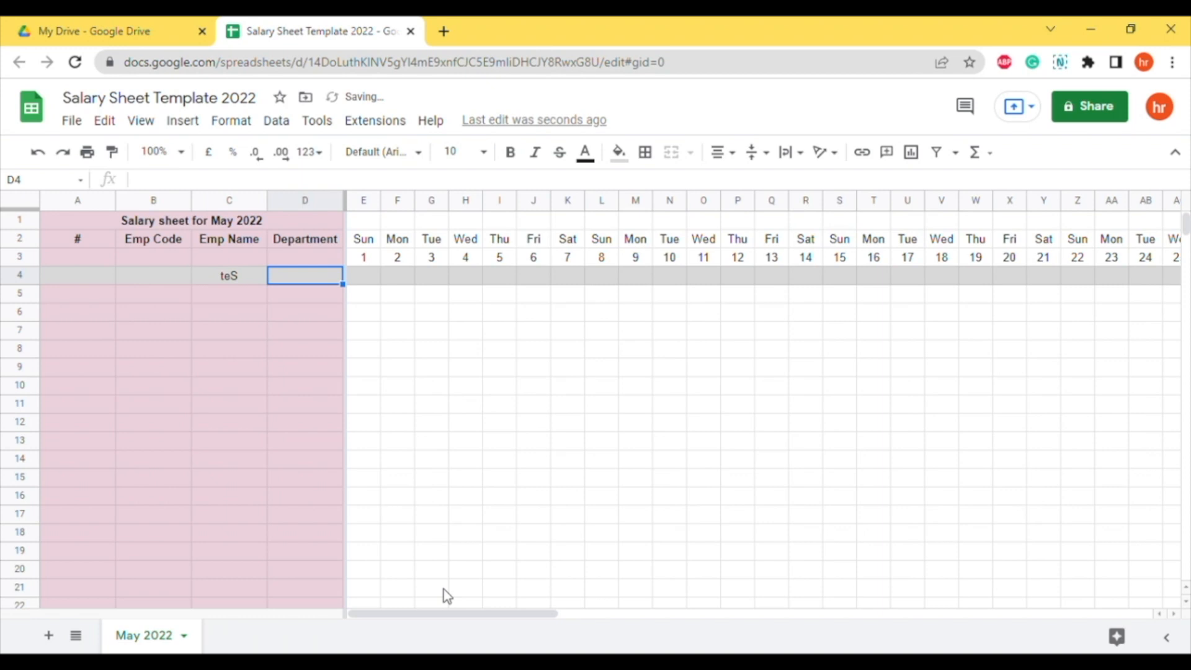
pyautogui.press('Left')
pyautogui.press('Delete')
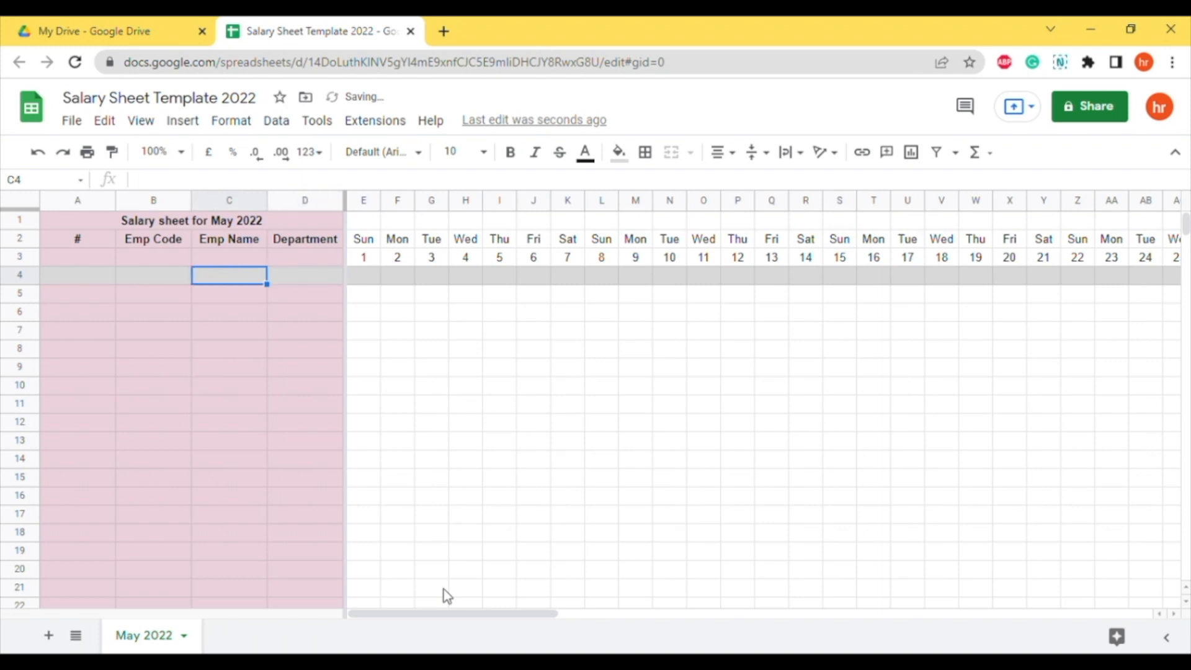
pyautogui.write('Test')
pyautogui.press('Tab')
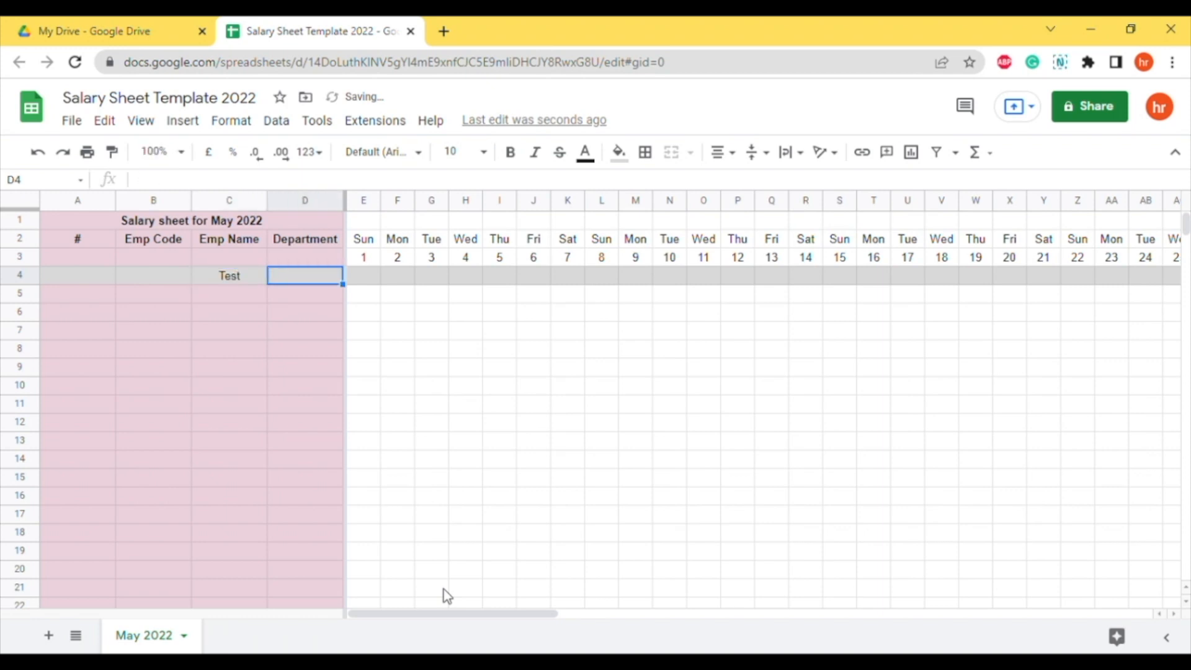
pyautogui.press('Right')
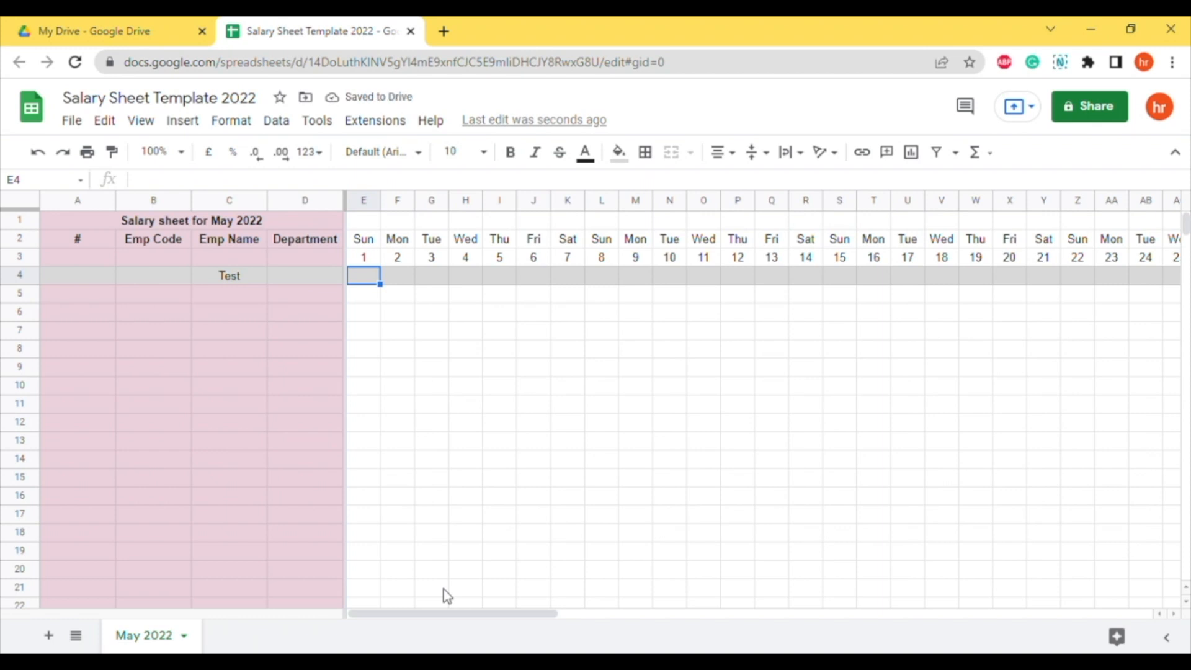
# Enter Dummy as the employee name in C4.
pyautogui.press('Right')
pyautogui.press('Right')
pyautogui.press('Right')
pyautogui.press('Right')
pyautogui.press('Left')
pyautogui.hotkey('ctrl', 'Left')
pyautogui.press('Right')
pyautogui.press('Left')
pyautogui.write('Dummy')
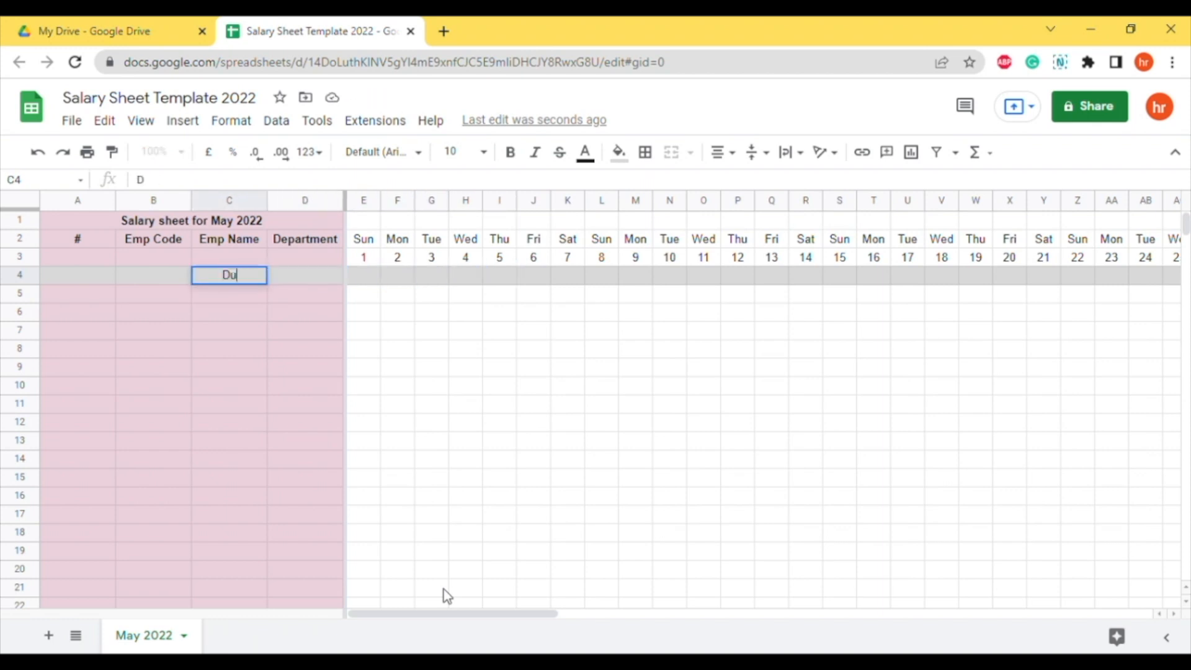
pyautogui.press('Tab')
pyautogui.press('Right')
pyautogui.press('Right')
pyautogui.press('Right')
pyautogui.press('Right')
pyautogui.press('Right')
pyautogui.press('Right')
pyautogui.press('Right')
pyautogui.press('Right')
pyautogui.press('Right')
pyautogui.press('Right')
pyautogui.press('Right')
pyautogui.press('Right')
pyautogui.press('Right')
pyautogui.press('Right')
pyautogui.press('Right')
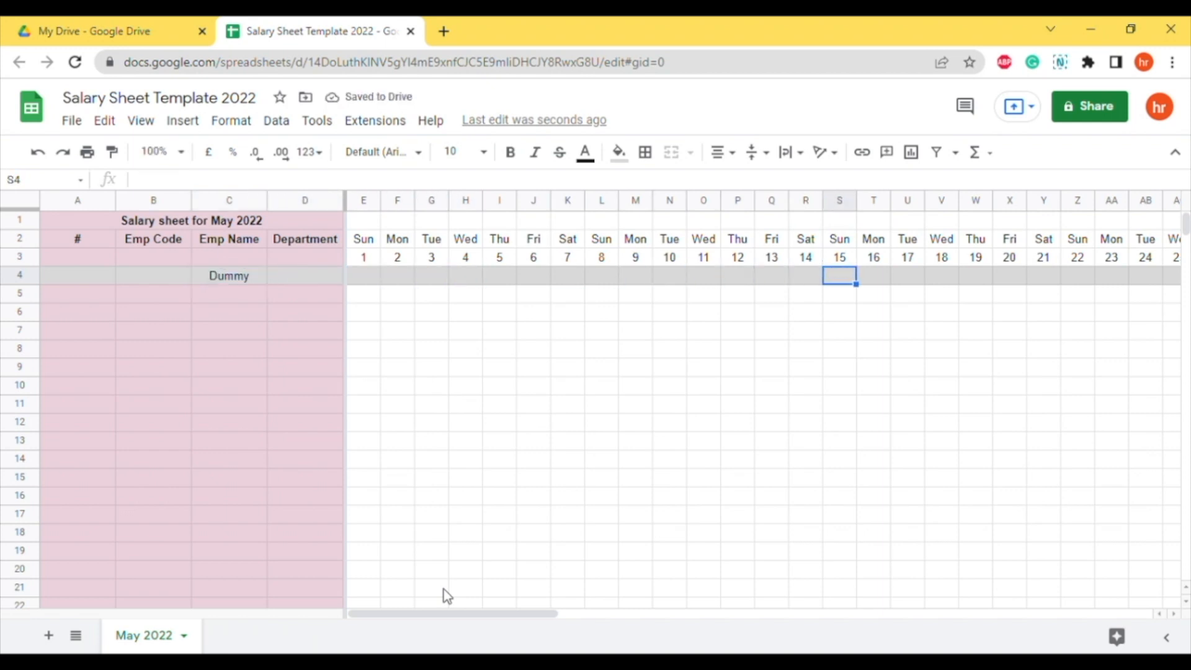
pyautogui.press('Right')
pyautogui.press('Left')
pyautogui.press('Left')
pyautogui.press('Left')
pyautogui.press('Left')
pyautogui.press('Left')
pyautogui.press('Left')
pyautogui.press('Left')
pyautogui.press('Left')
pyautogui.press('Left')
pyautogui.press('Left')
pyautogui.press('Left')
pyautogui.press('Left')
pyautogui.press('Right')
pyautogui.press('Right')
pyautogui.press('Right')
pyautogui.press('Right')
pyautogui.press('Right')
pyautogui.press('Right')
pyautogui.press('Right')
pyautogui.press('Right')
pyautogui.press('Right')
pyautogui.press('Right')
pyautogui.press('Right')
pyautogui.press('Right')
pyautogui.press('Right')
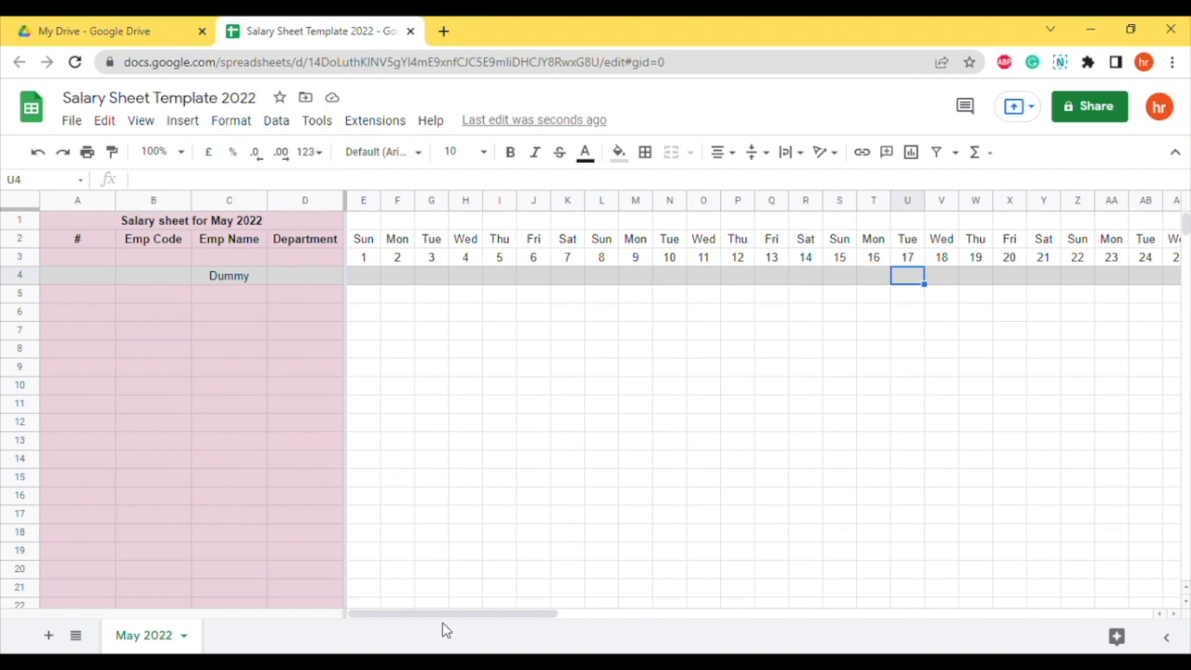
# Start a COUNTIF formula in AJ4, below the P attendance code, with the day range $E4:AI4.
pyautogui.moveTo(439, 622); pyautogui.dragTo(606, 624)
pyautogui.click(772, 279)
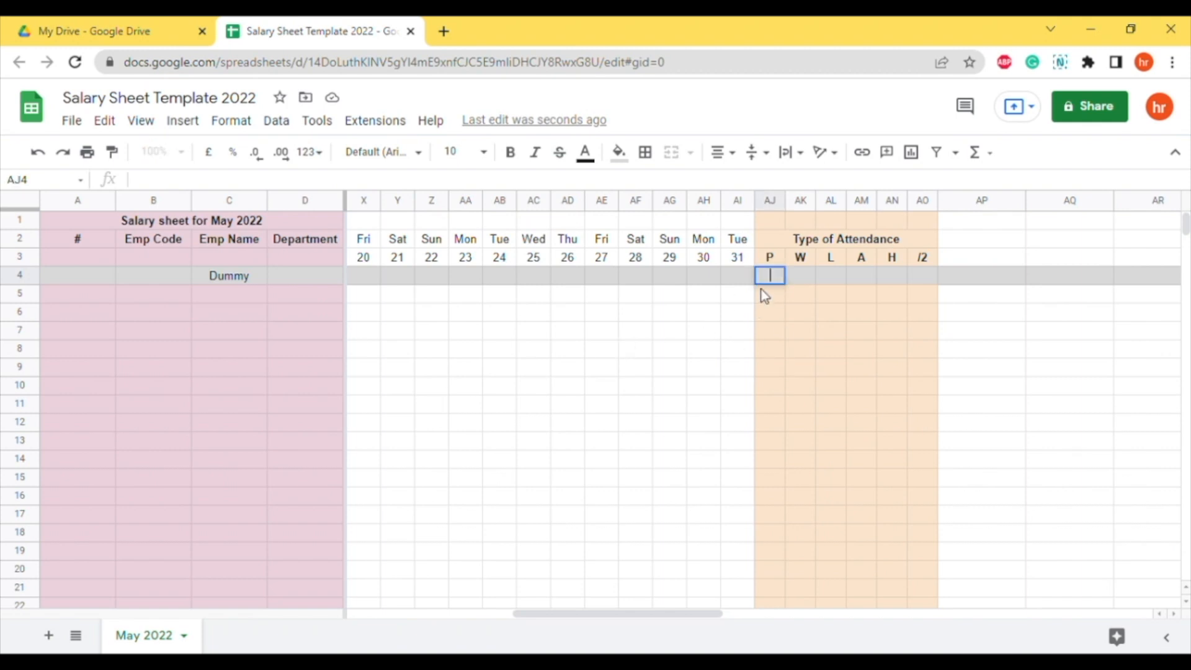
pyautogui.click(778, 319)
pyautogui.click(765, 279)
pyautogui.write('=COS')
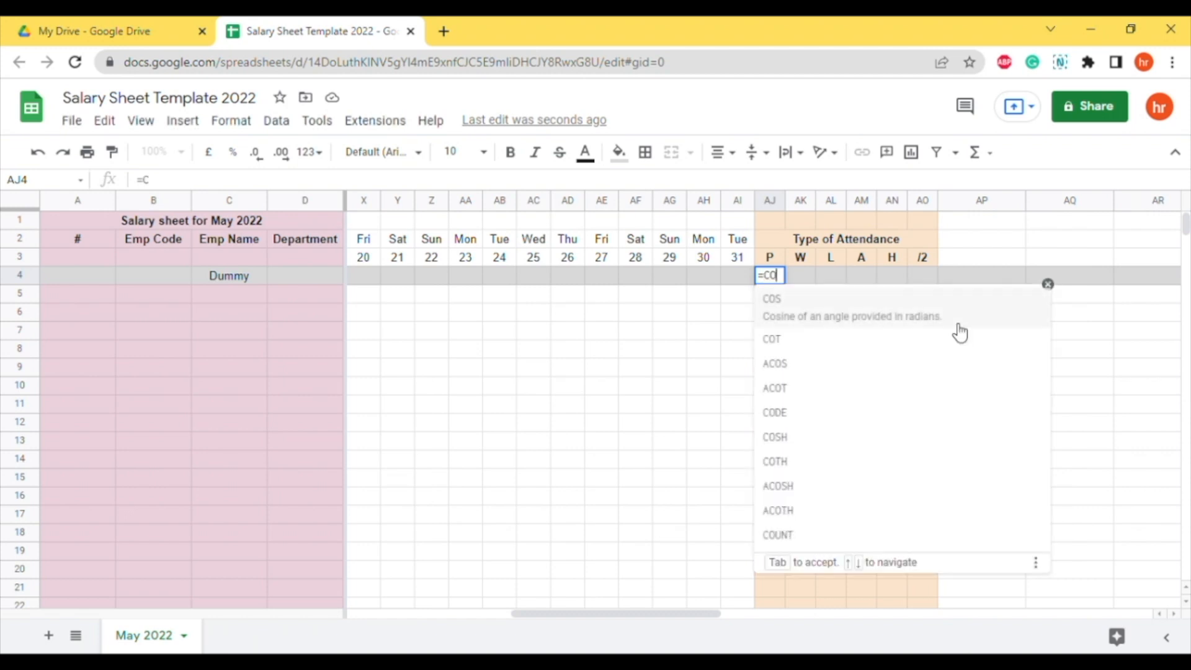
pyautogui.press('BackSpace')
pyautogui.write('U')
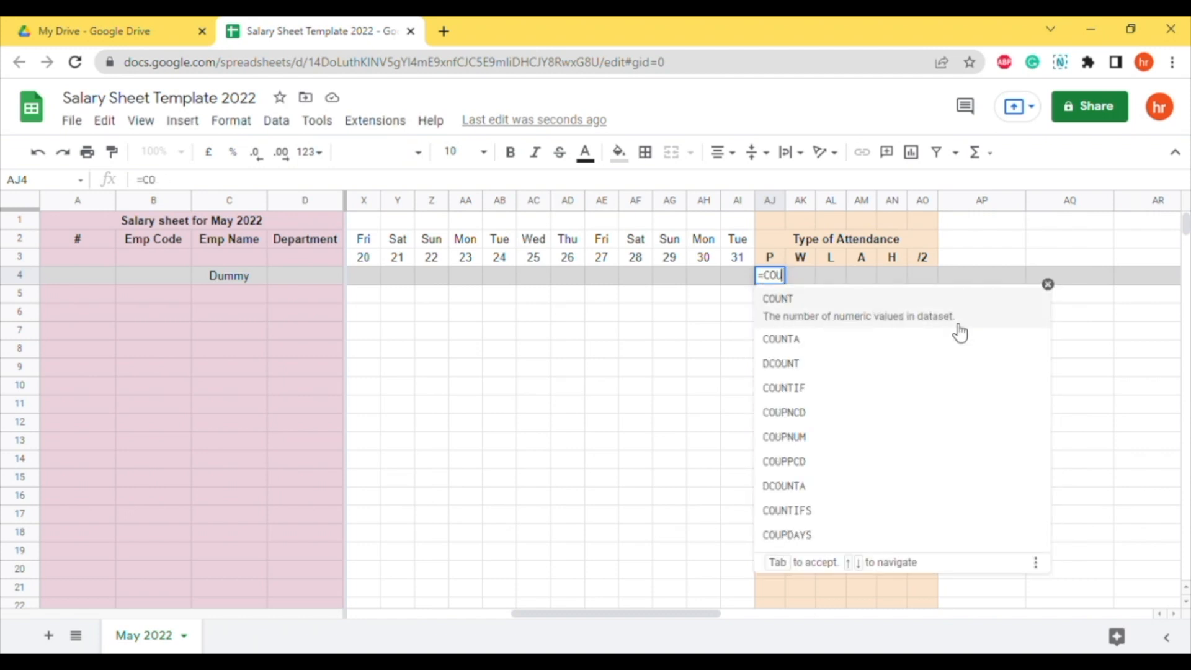
pyautogui.write('NTIF(')
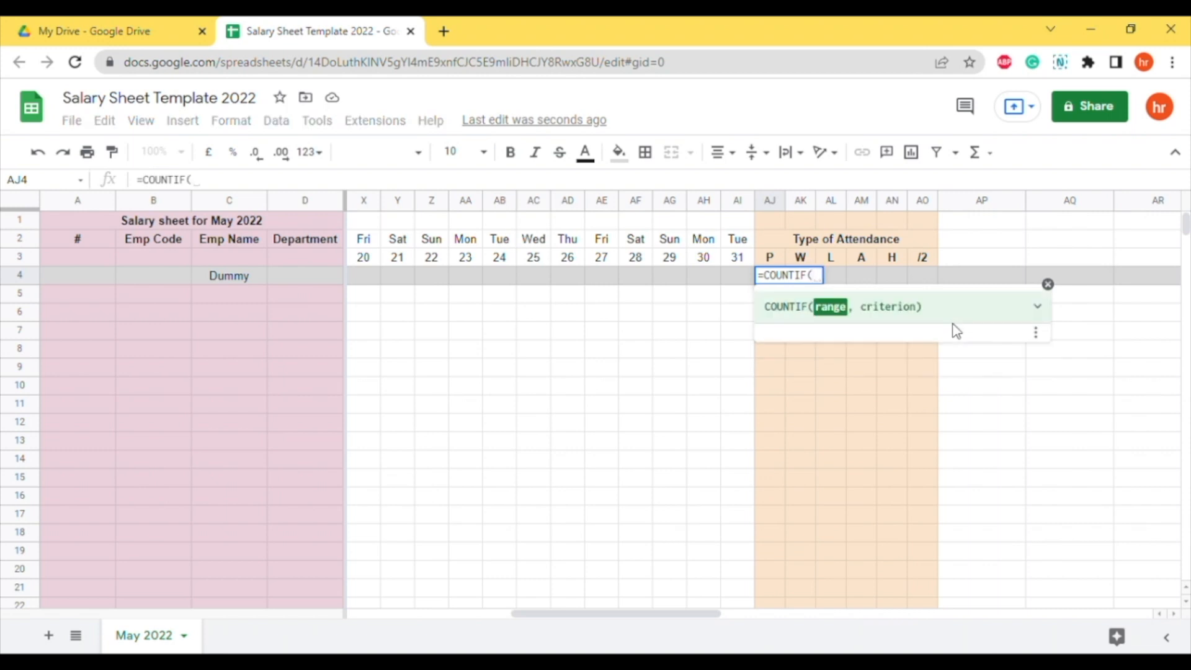
pyautogui.write('$')
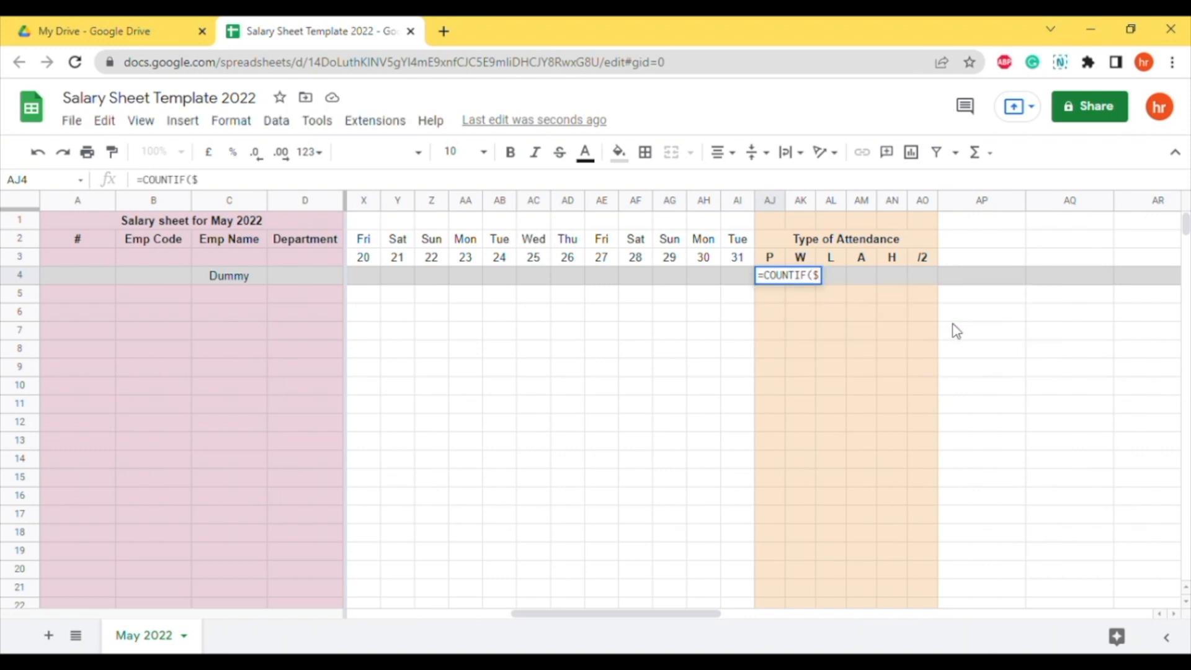
pyautogui.moveTo(605, 613); pyautogui.dragTo(305, 612)
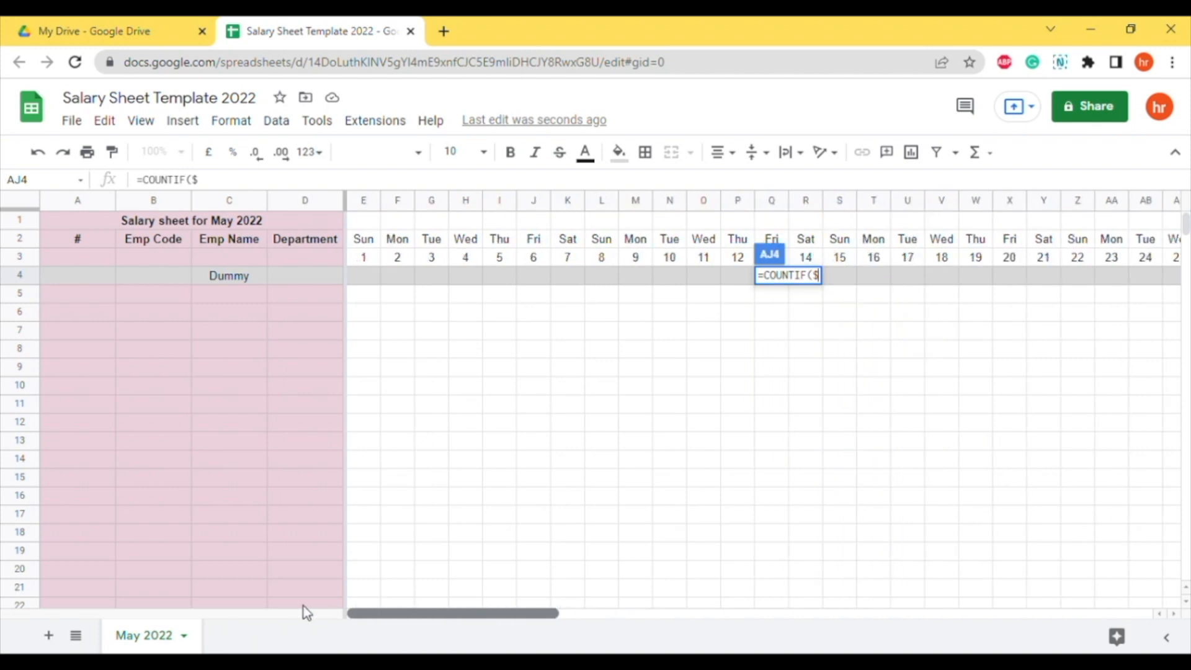
pyautogui.click(363, 279)
pyautogui.write(':')
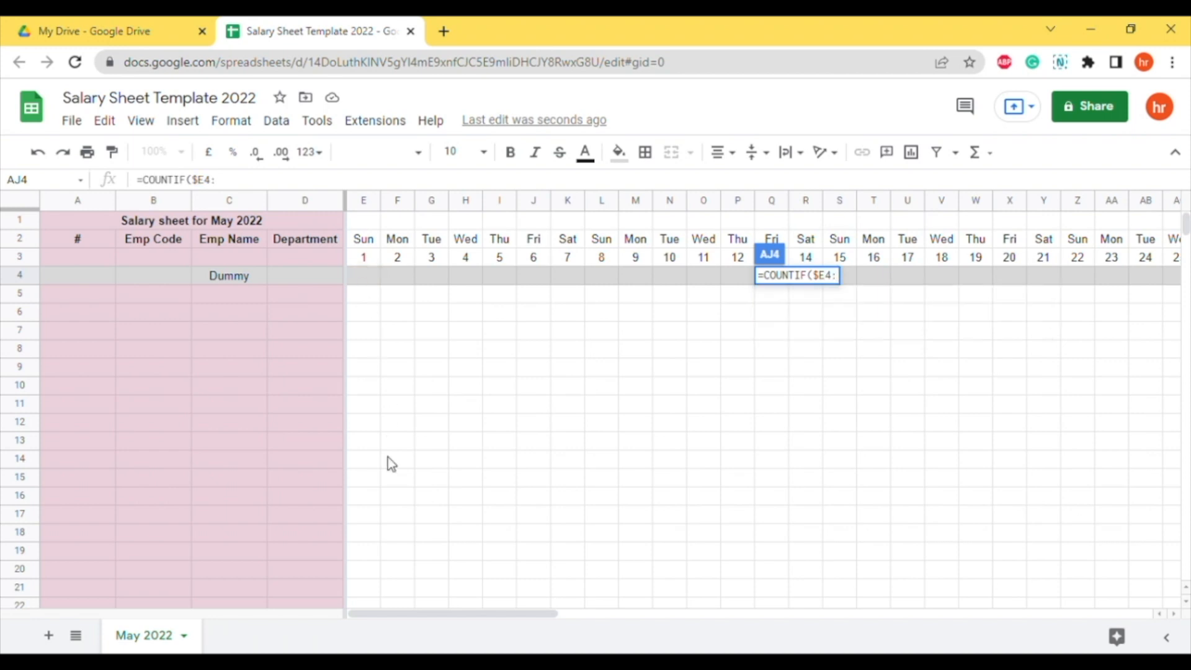
pyautogui.moveTo(401, 613); pyautogui.dragTo(609, 617)
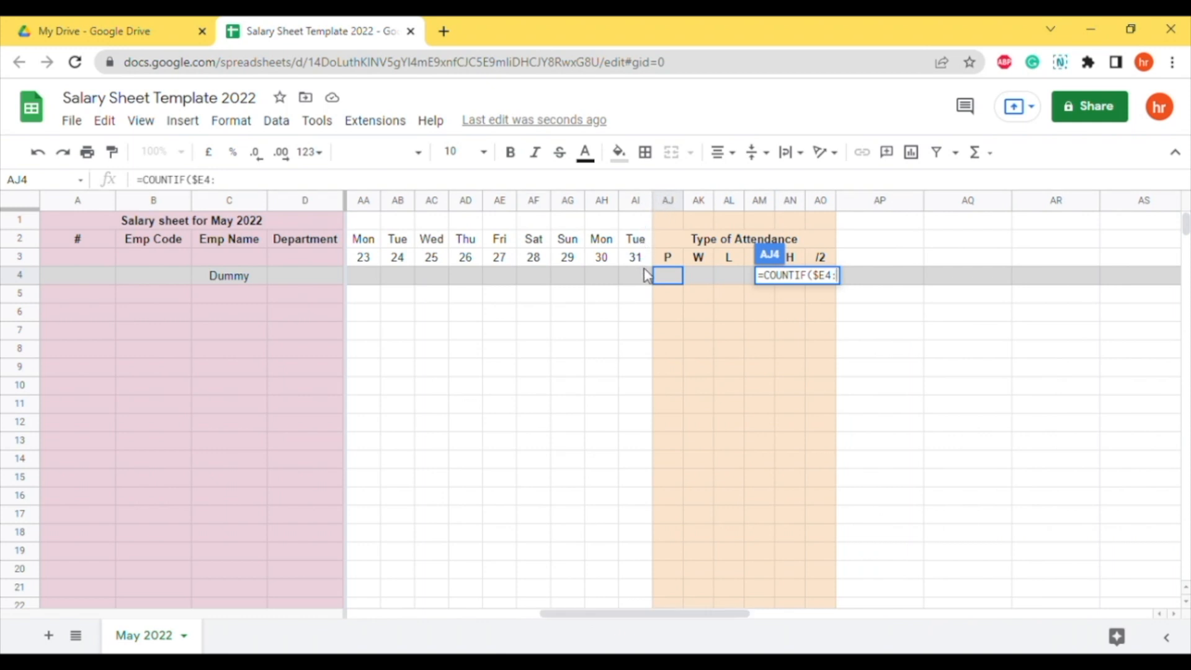
pyautogui.write('AI')
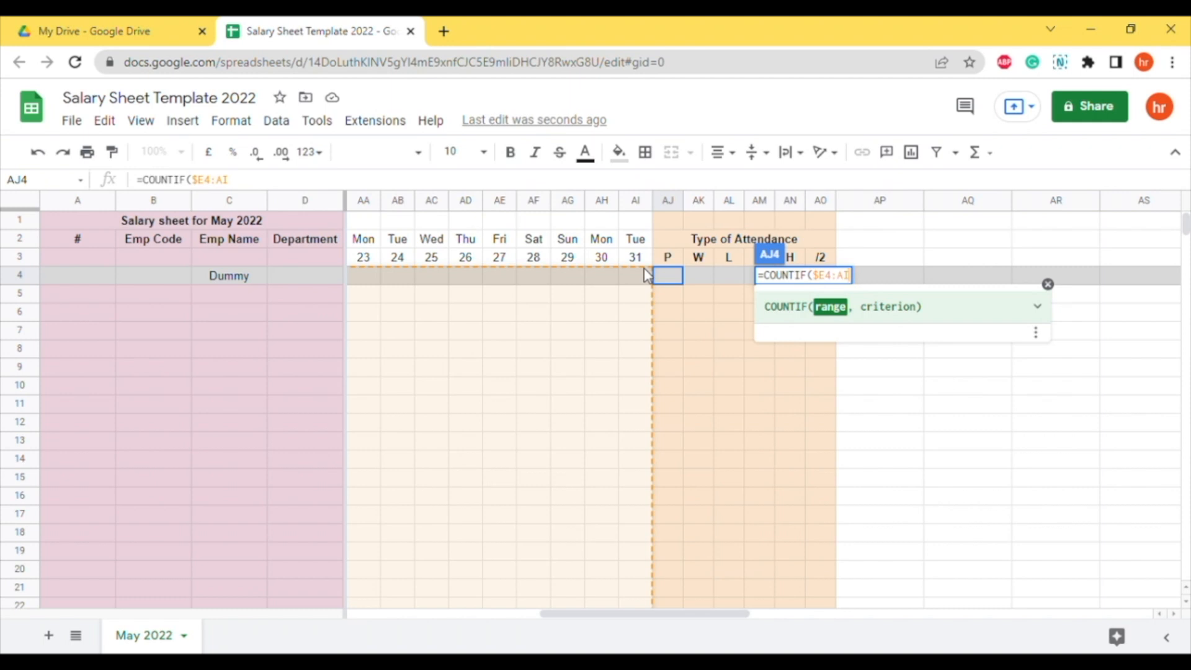
pyautogui.write('4')
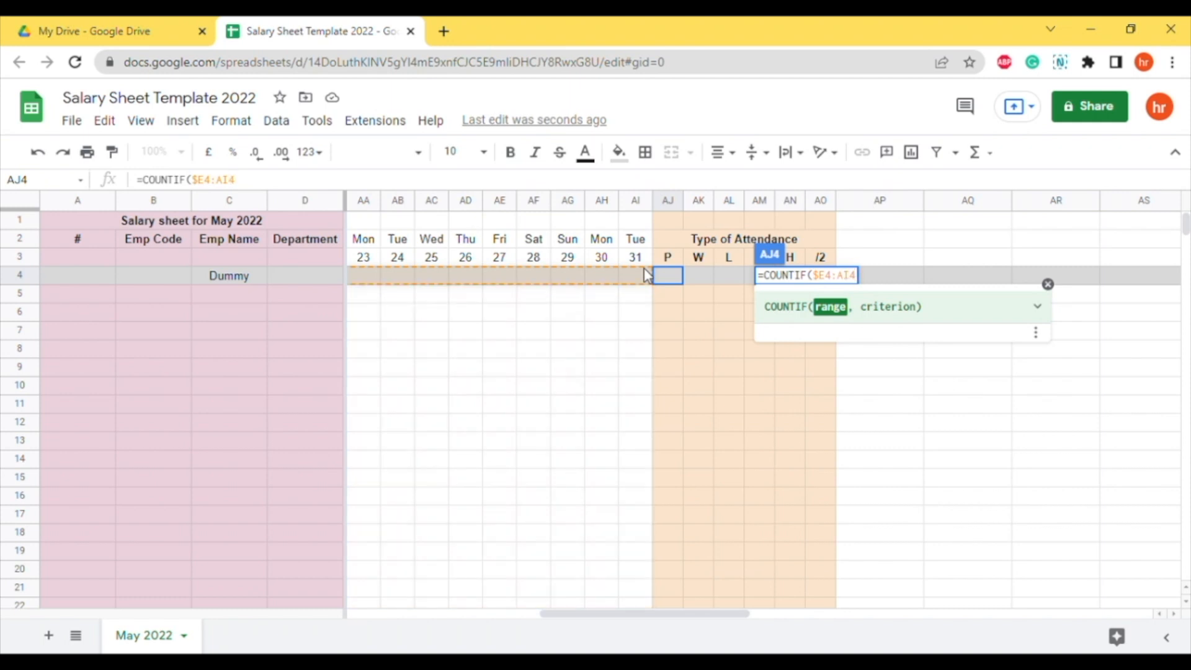
# Complete the COUNTIF formula in AJ4 with $AJ$3, the P code cell, as its criterion.
pyautogui.write(', ')
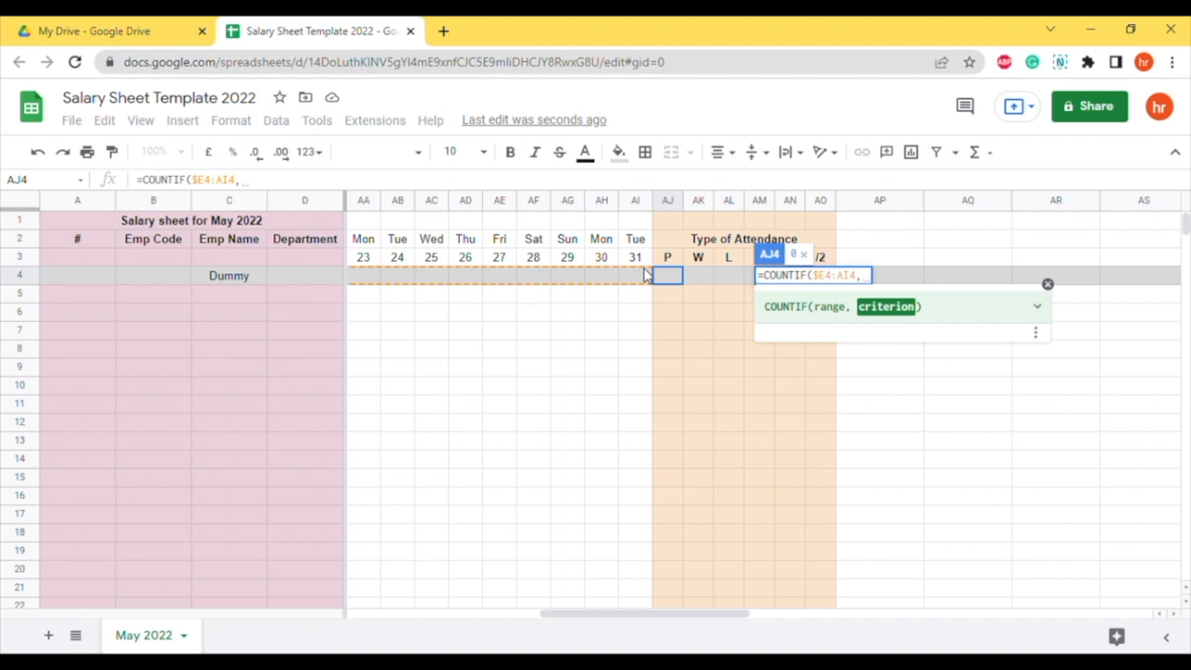
pyautogui.write('$')
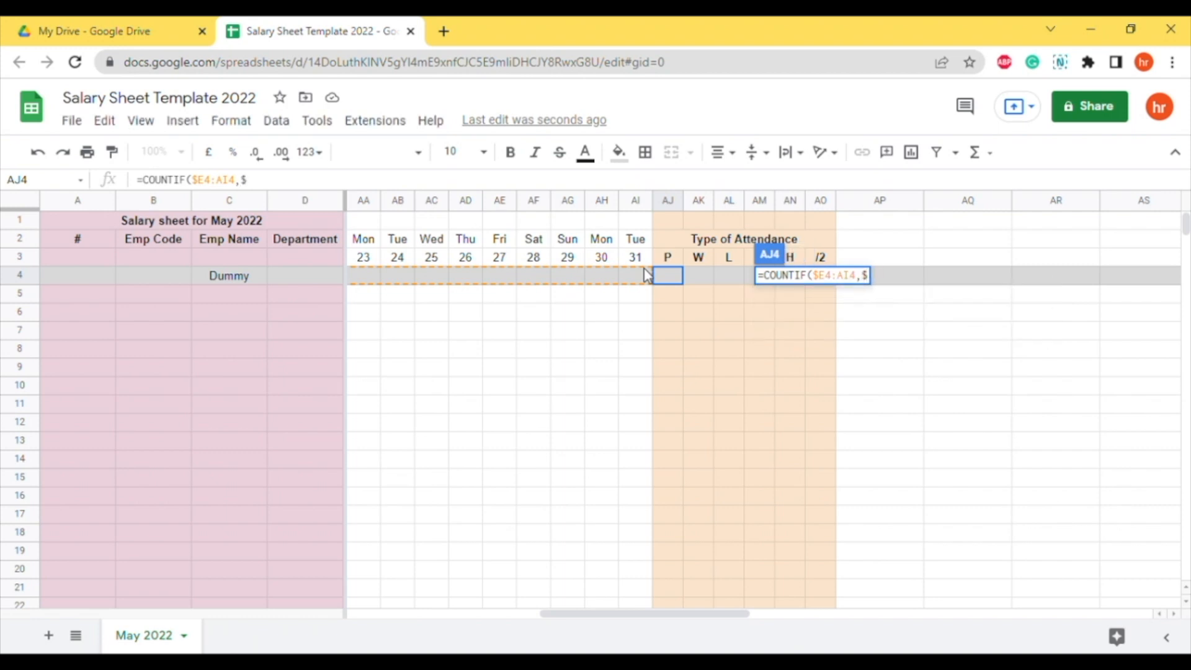
pyautogui.write('AJ$3')
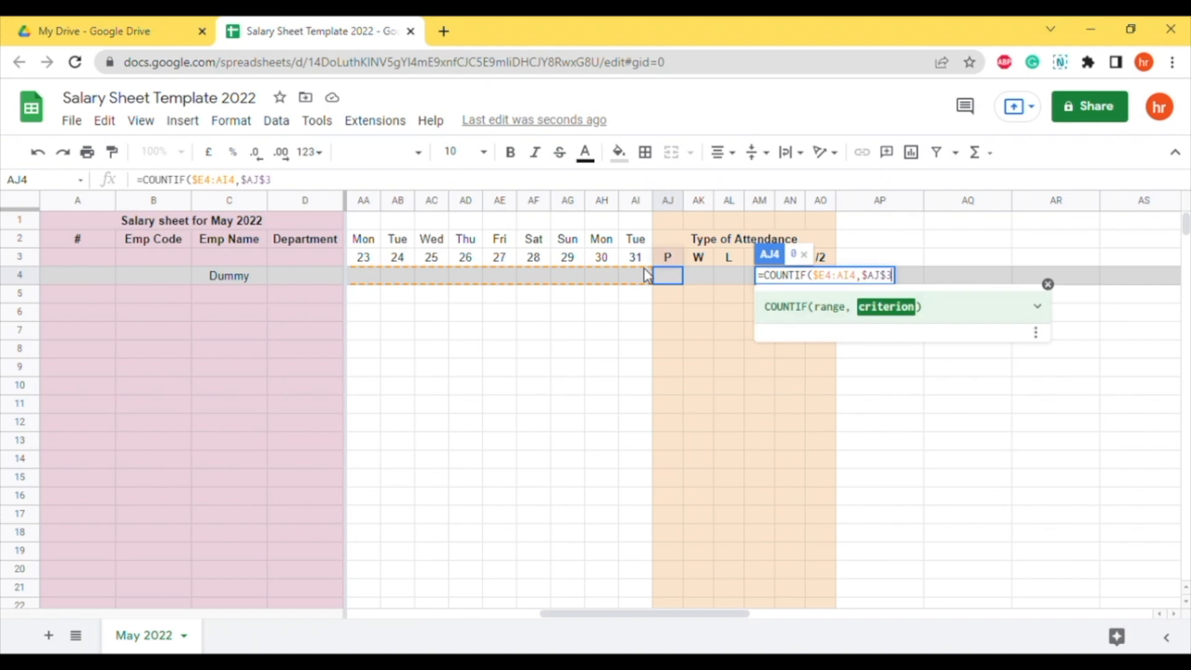
pyautogui.write(')')
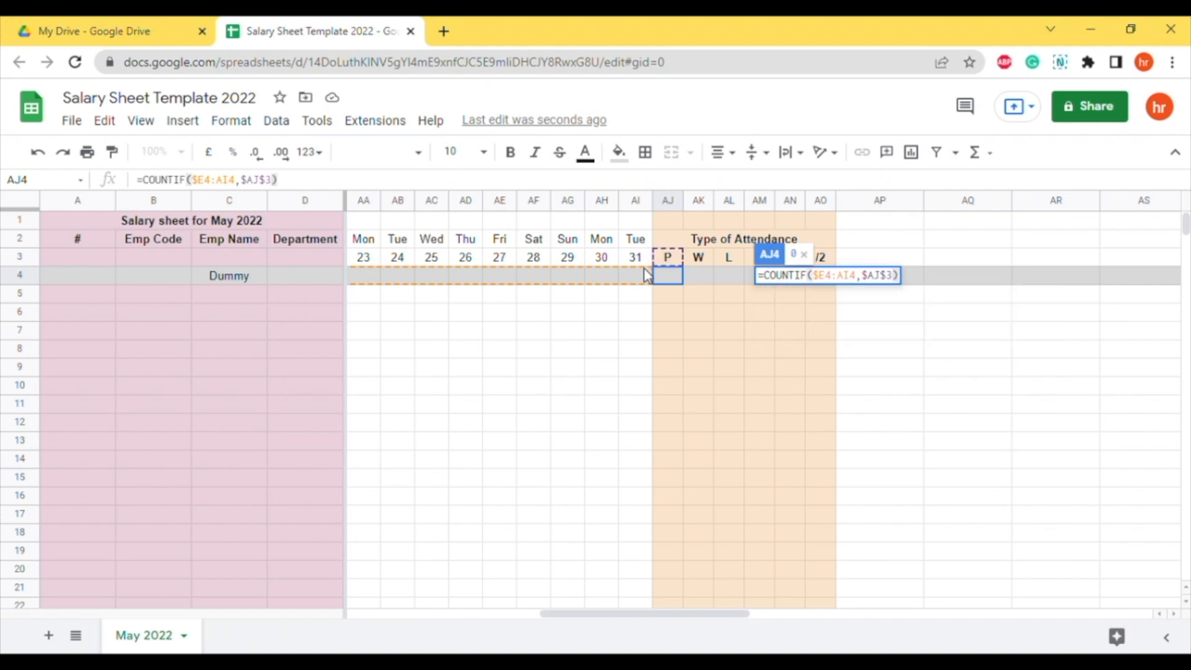
pyautogui.press('Return')
# Mark the Dummy employee as P on days 28, 29 and 30 in row 4 to test the count.
pyautogui.click(539, 279)
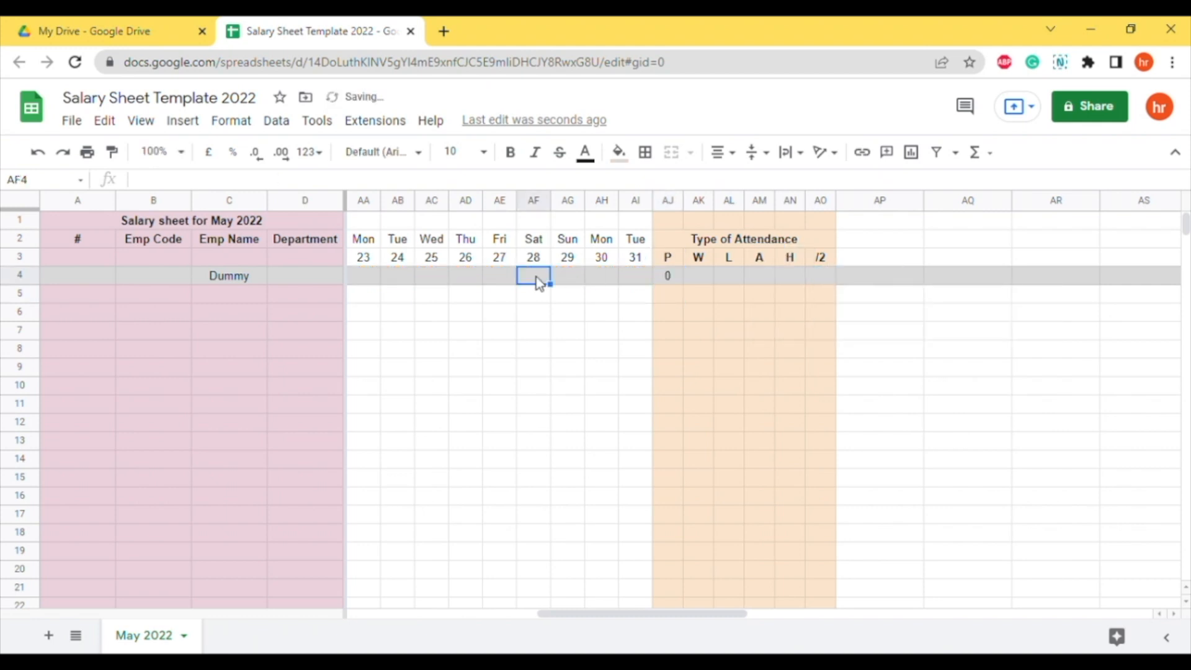
pyautogui.write('P')
pyautogui.press('Tab')
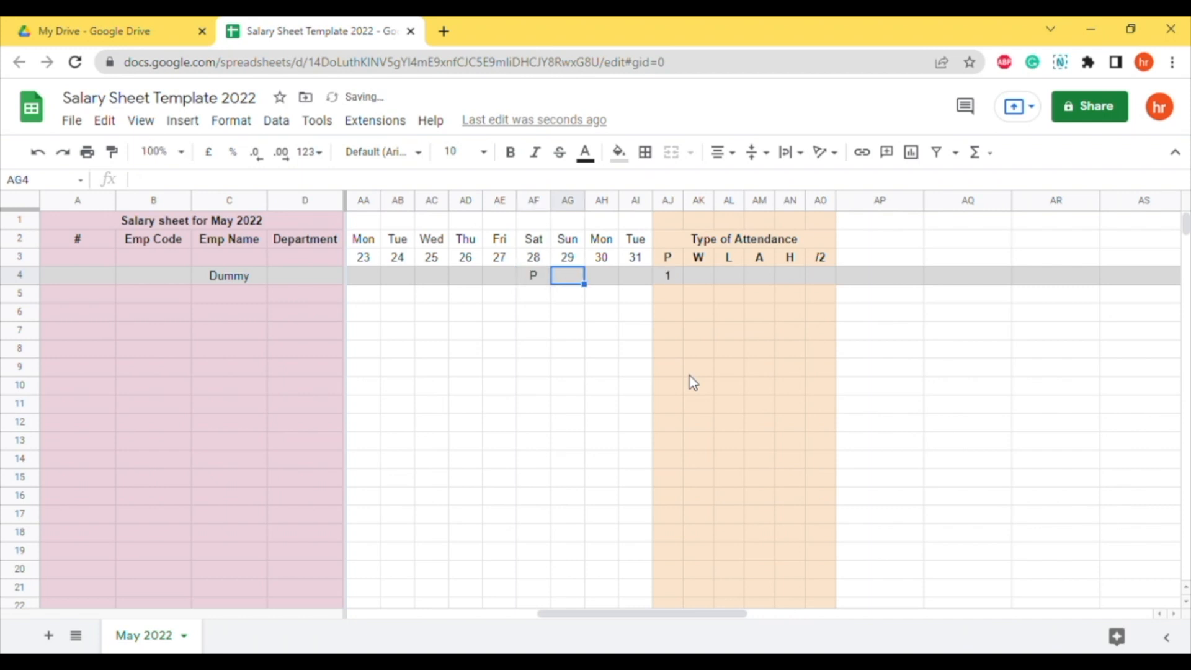
pyautogui.write('P')
pyautogui.press('Tab')
pyautogui.write('P')
pyautogui.press('Tab')
# Clear the P mark for day 28 in AF4 and check the attendance count formula in AJ4.
pyautogui.press('Left')
pyautogui.press('Left')
pyautogui.press('Left')
pyautogui.press('Left')
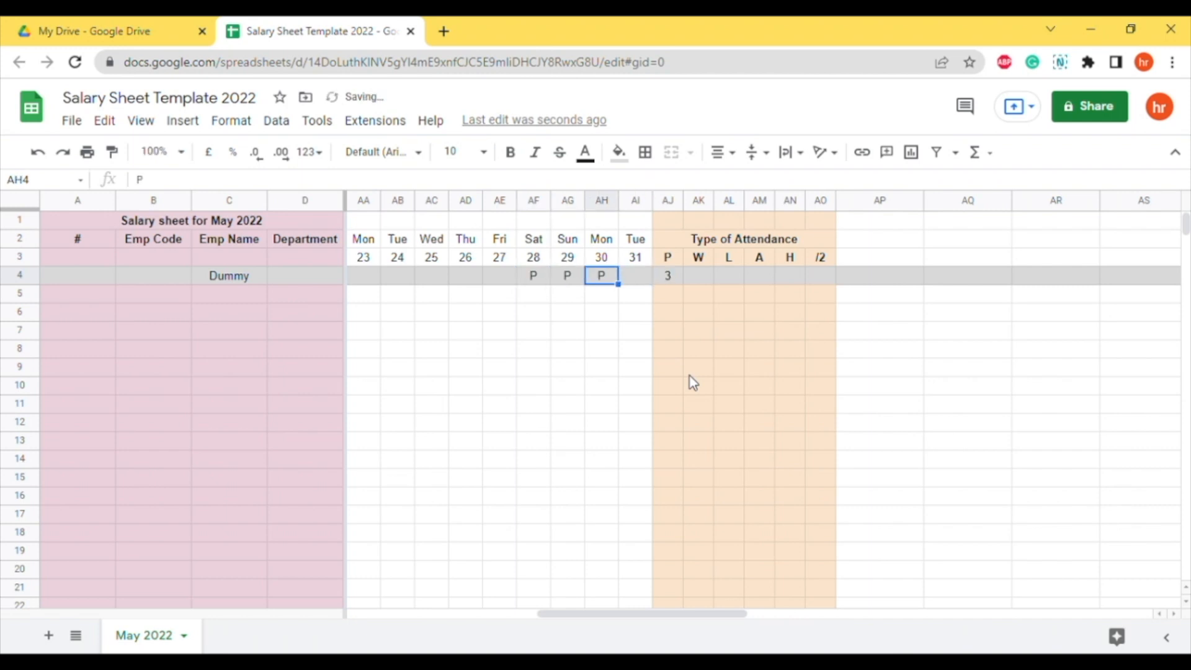
pyautogui.press('Right')
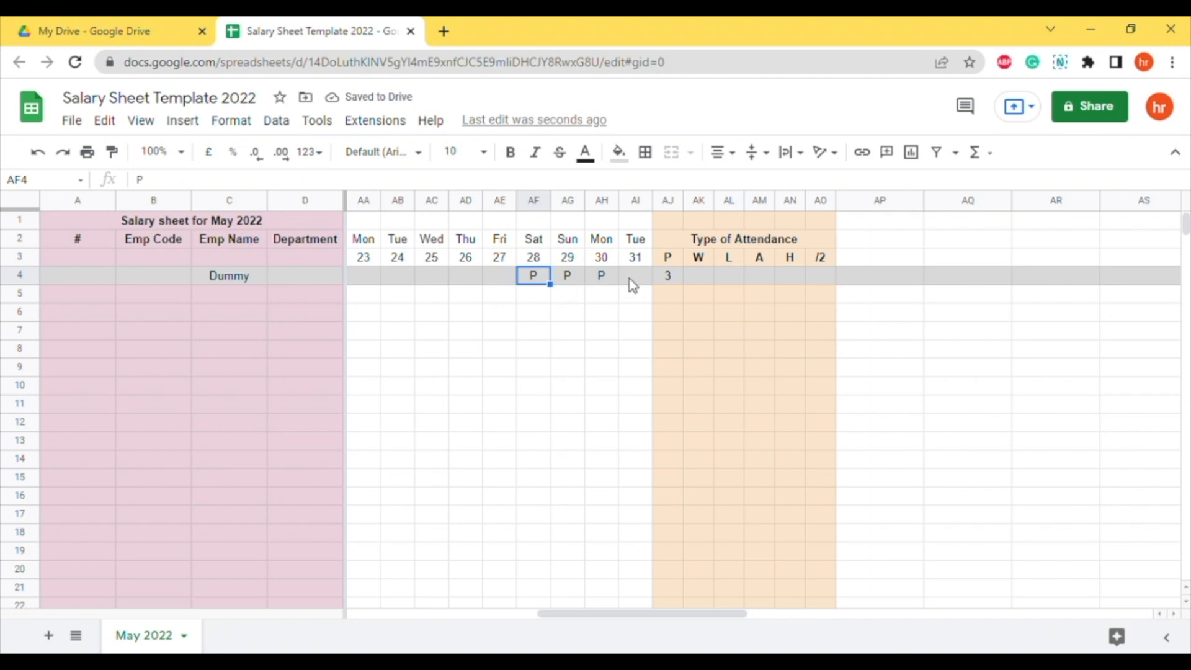
pyautogui.press('Delete')
pyautogui.press('Right')
pyautogui.click(667, 280)
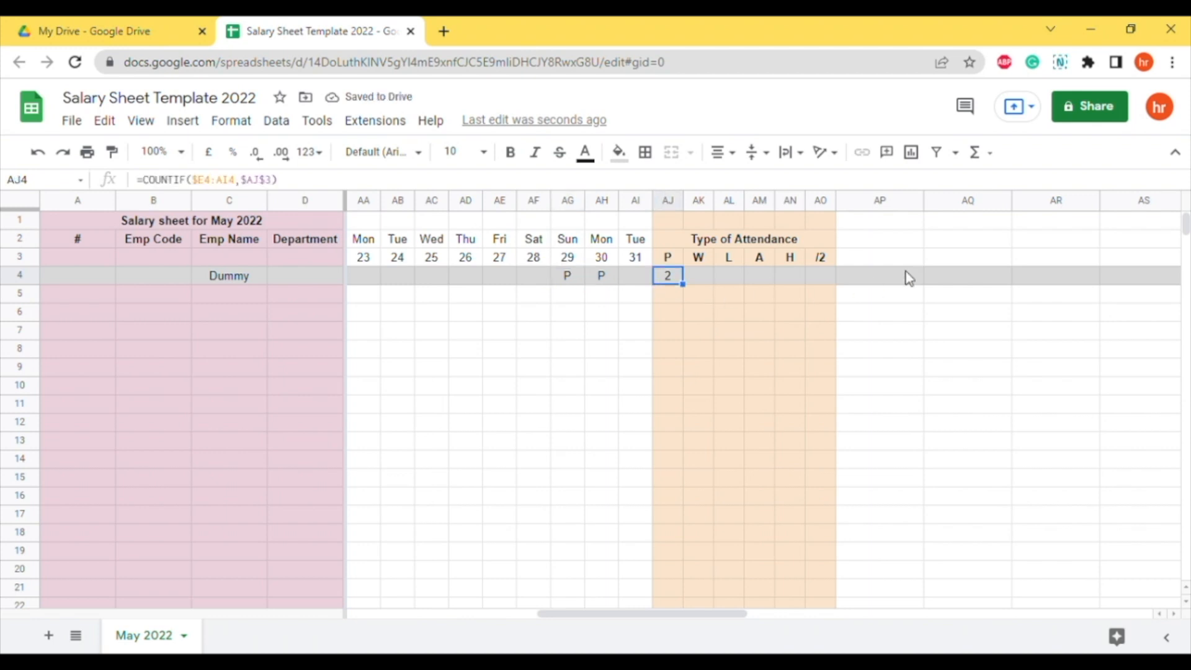
pyautogui.click(1113, 110)
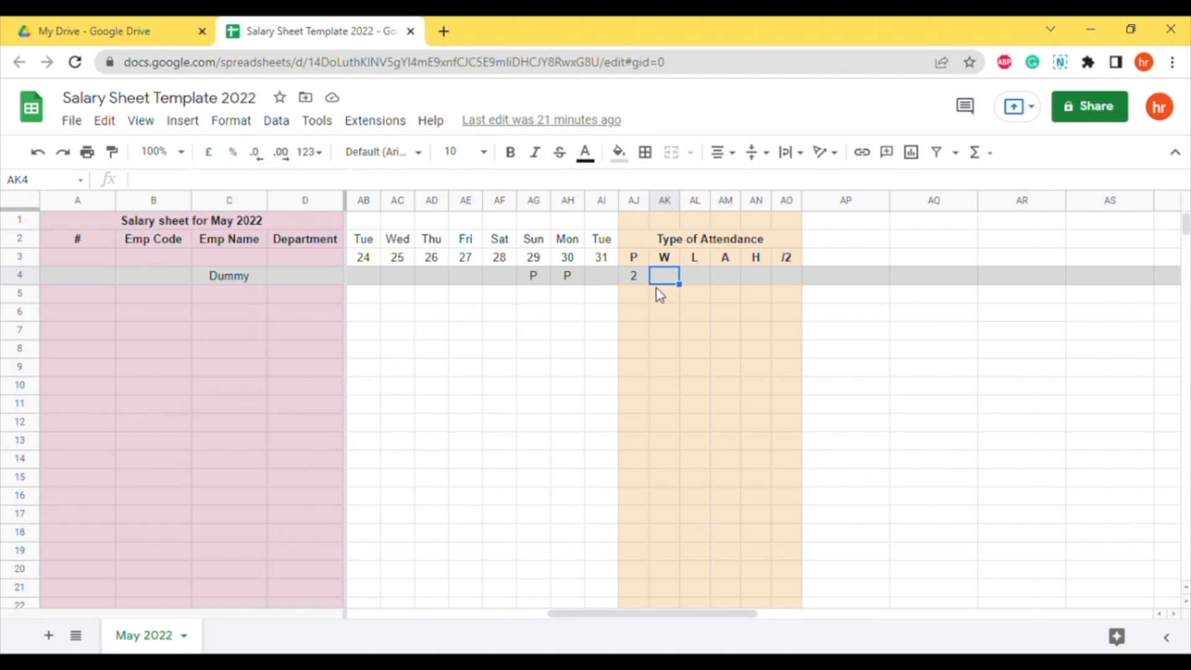
pyautogui.press('alt')
# Copy the COUNTIF formula text from AJ4 and paste it unchanged into AK4, below the W attendance code.
pyautogui.click(638, 281)
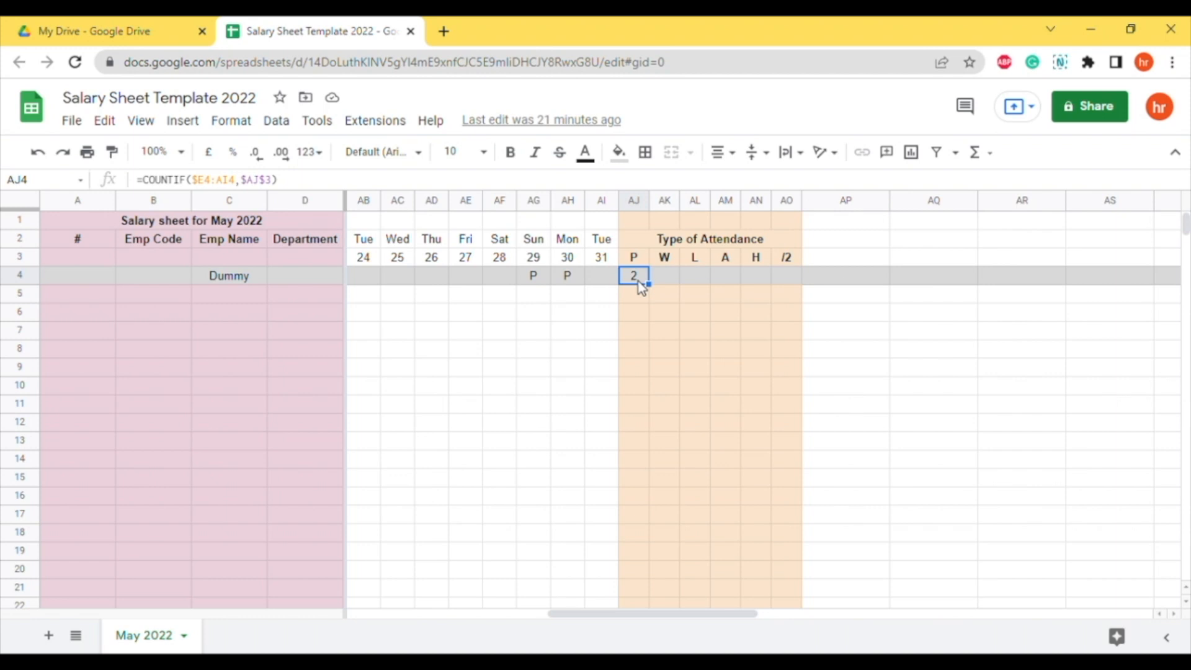
pyautogui.moveTo(315, 186); pyautogui.dragTo(5, 157)
pyautogui.hotkey('ctrl', 'c')
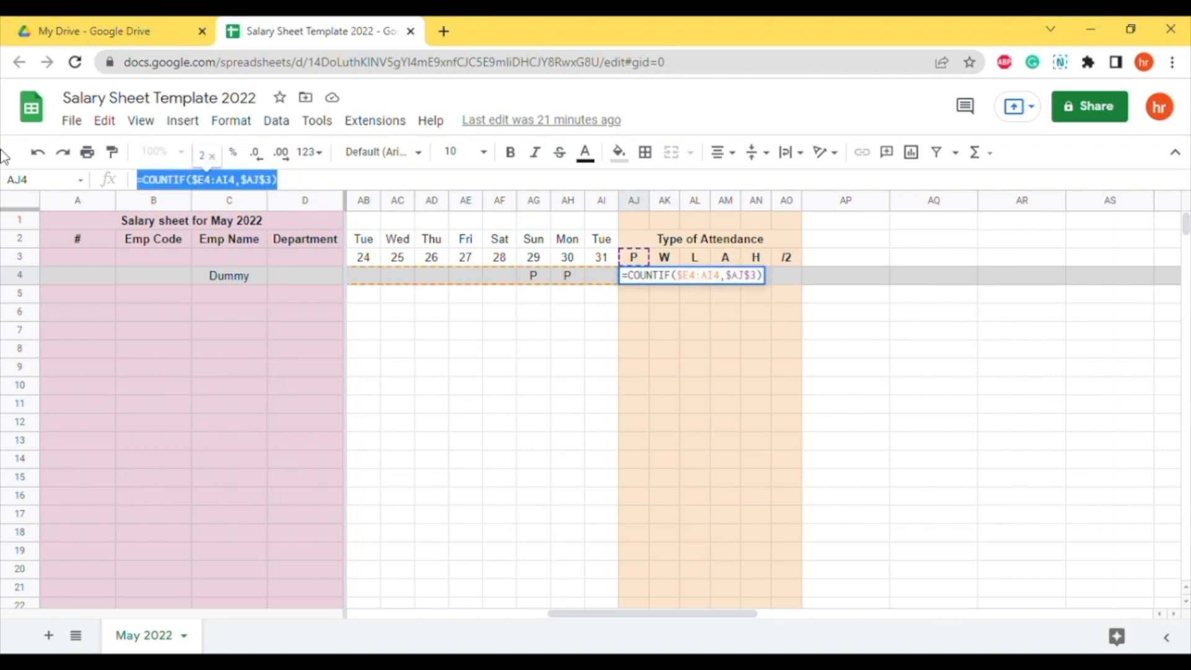
pyautogui.press('Escape')
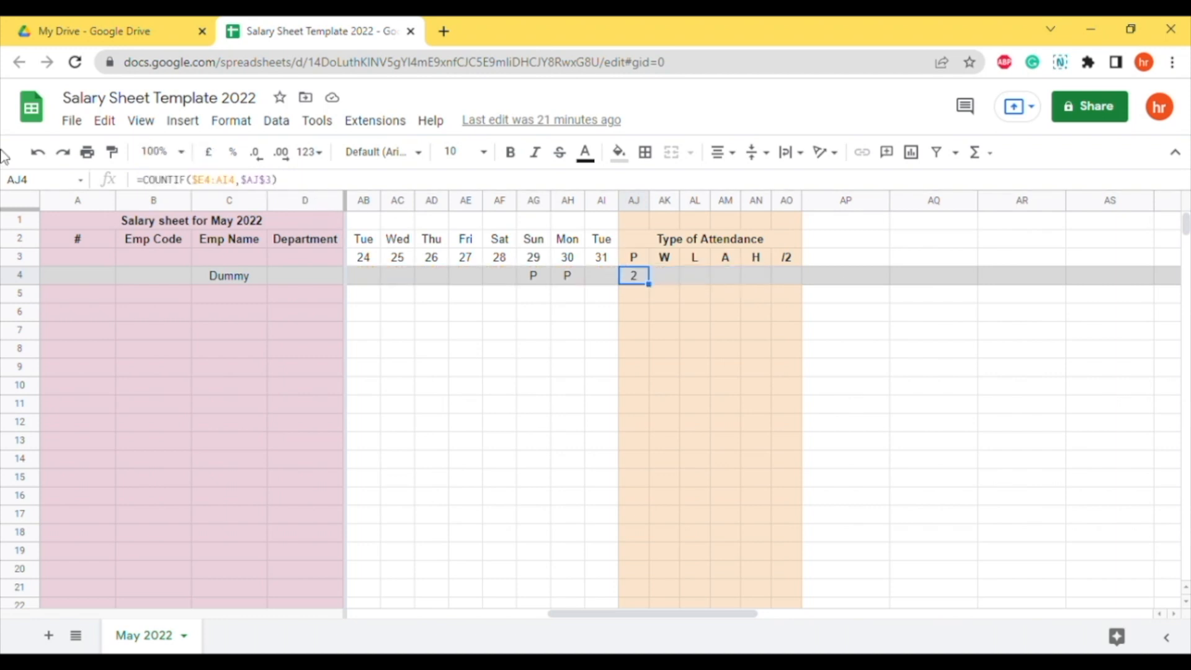
pyautogui.click(667, 282)
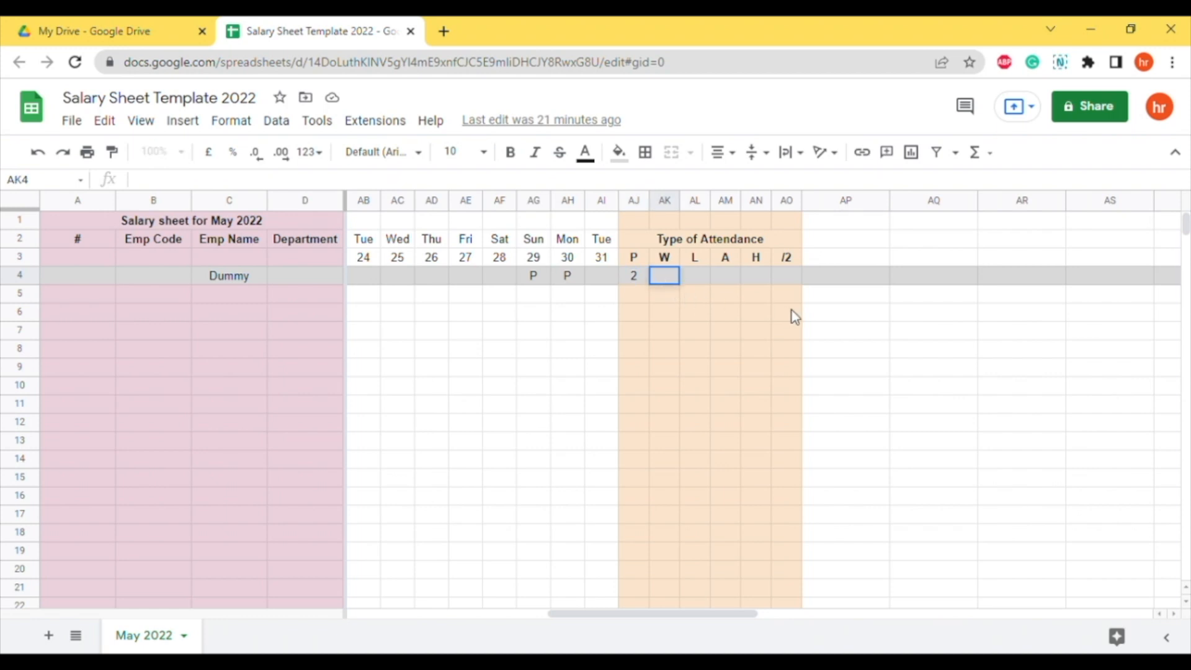
pyautogui.hotkey('ctrl', 'v')
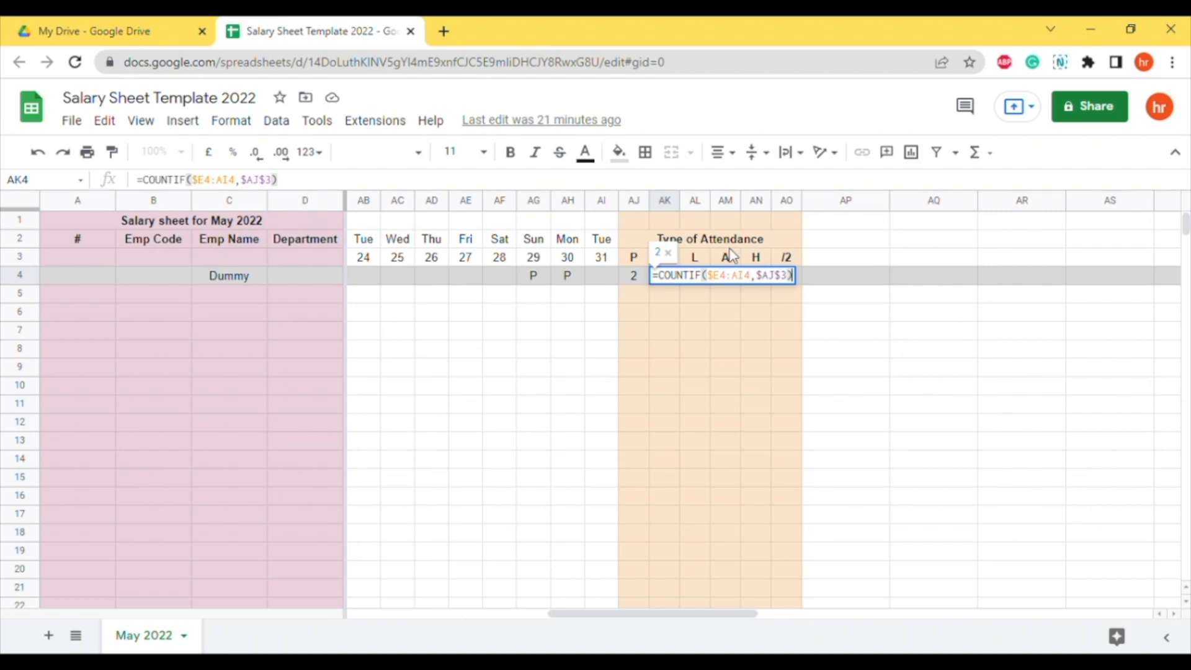
# Set the criterion of the COUNTIF formula in AK4 to $AK$3, the W code cell, and enter the formula.
pyautogui.click(772, 277)
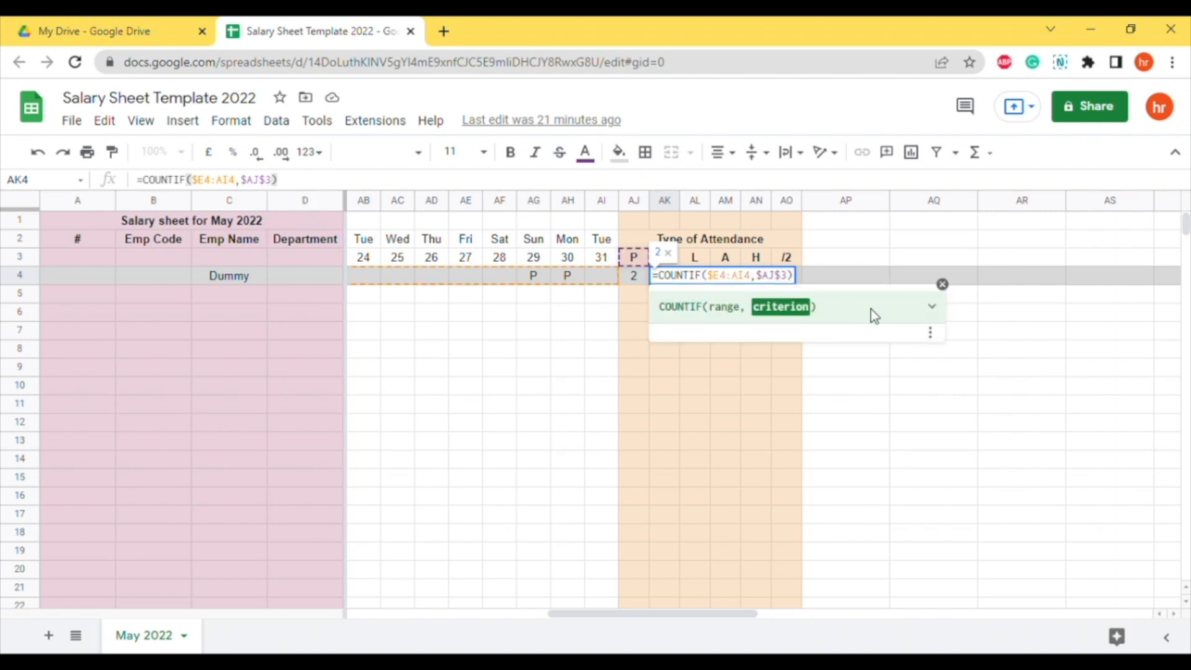
pyautogui.press('Right')
pyautogui.press('BackSpace')
pyautogui.write('K')
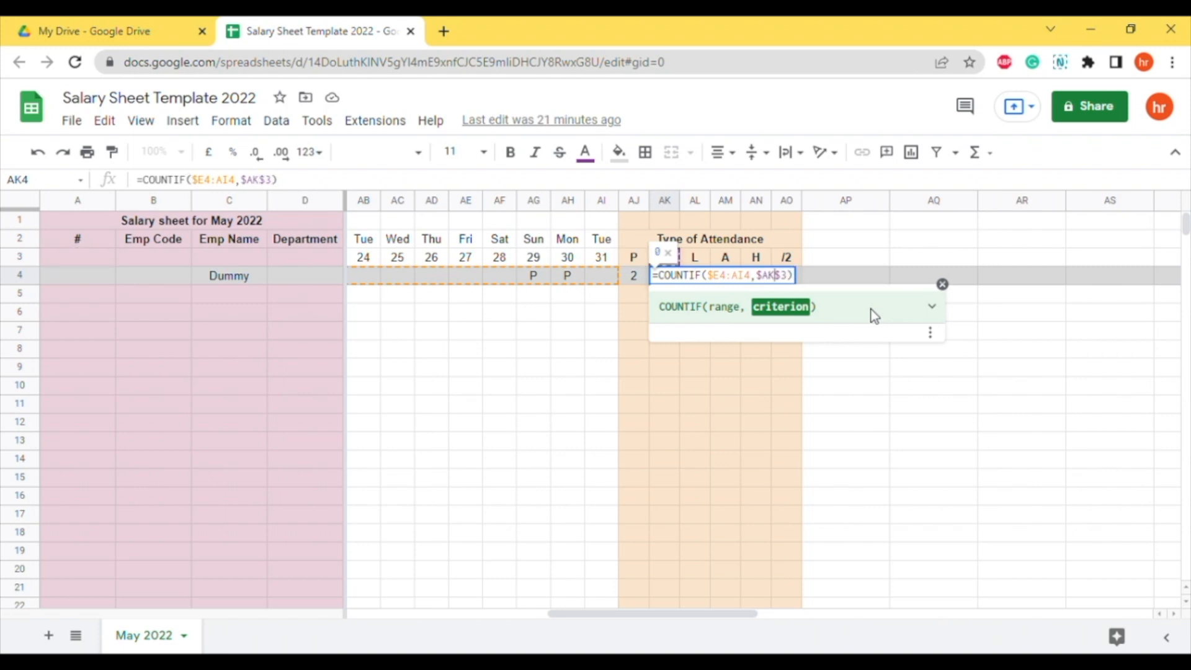
pyautogui.press('Right')
pyautogui.press('Right')
pyautogui.press('Right')
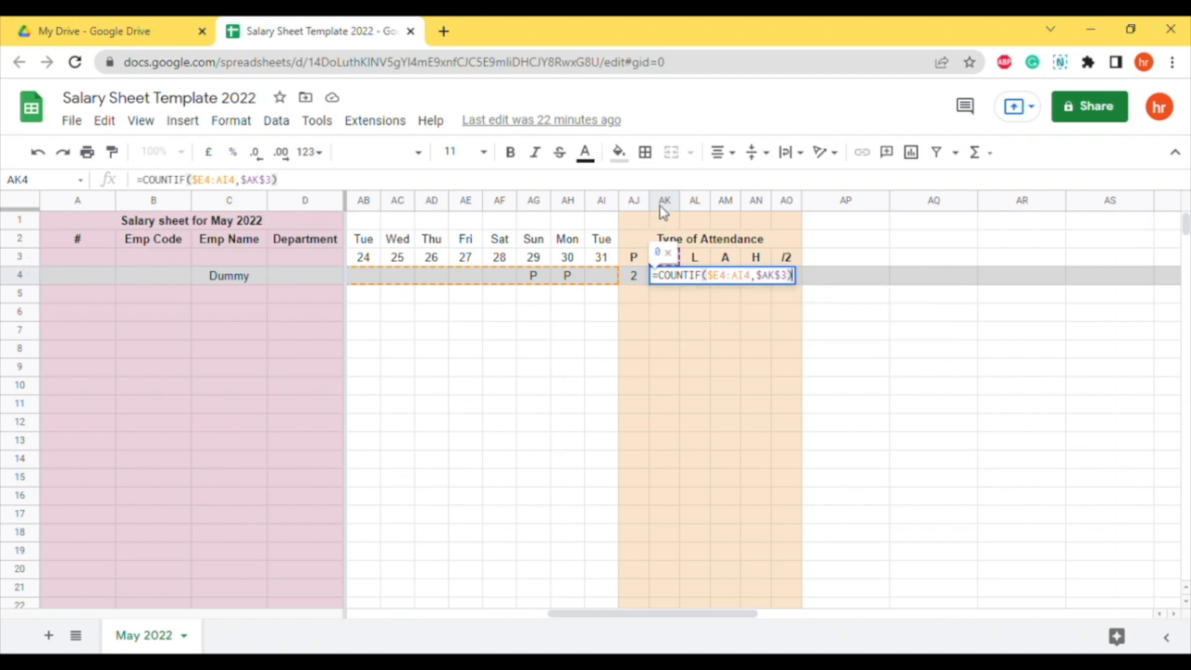
pyautogui.click(669, 255)
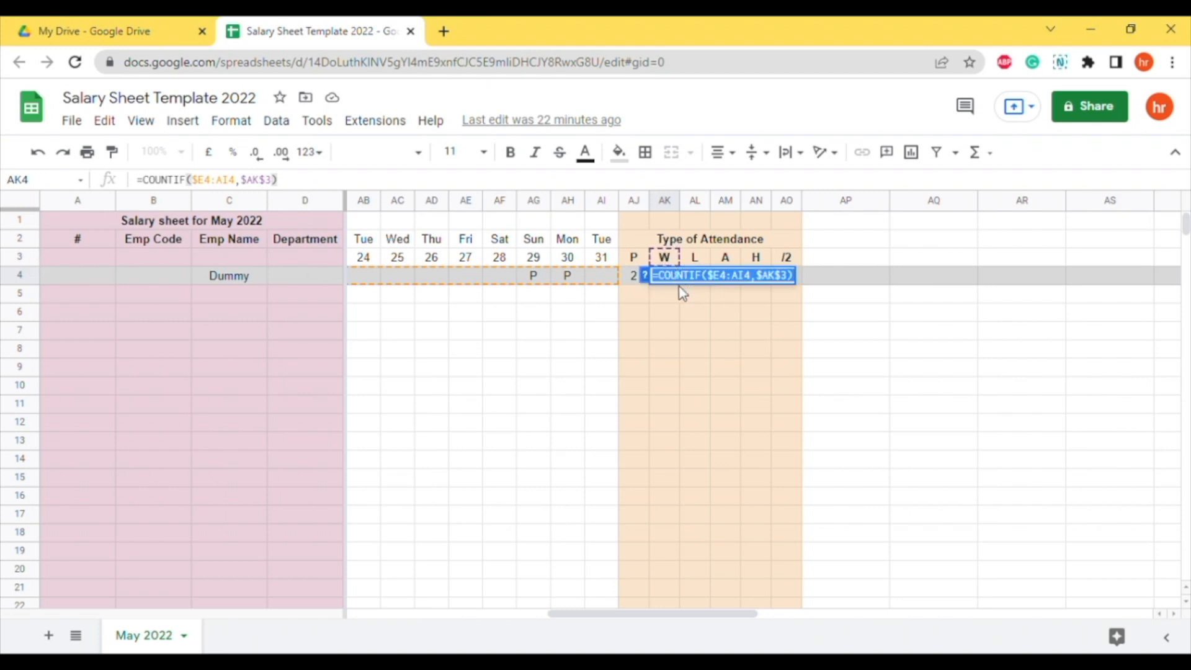
pyautogui.click(793, 283)
pyautogui.write(')')
pyautogui.press('Return')
pyautogui.press('Up')
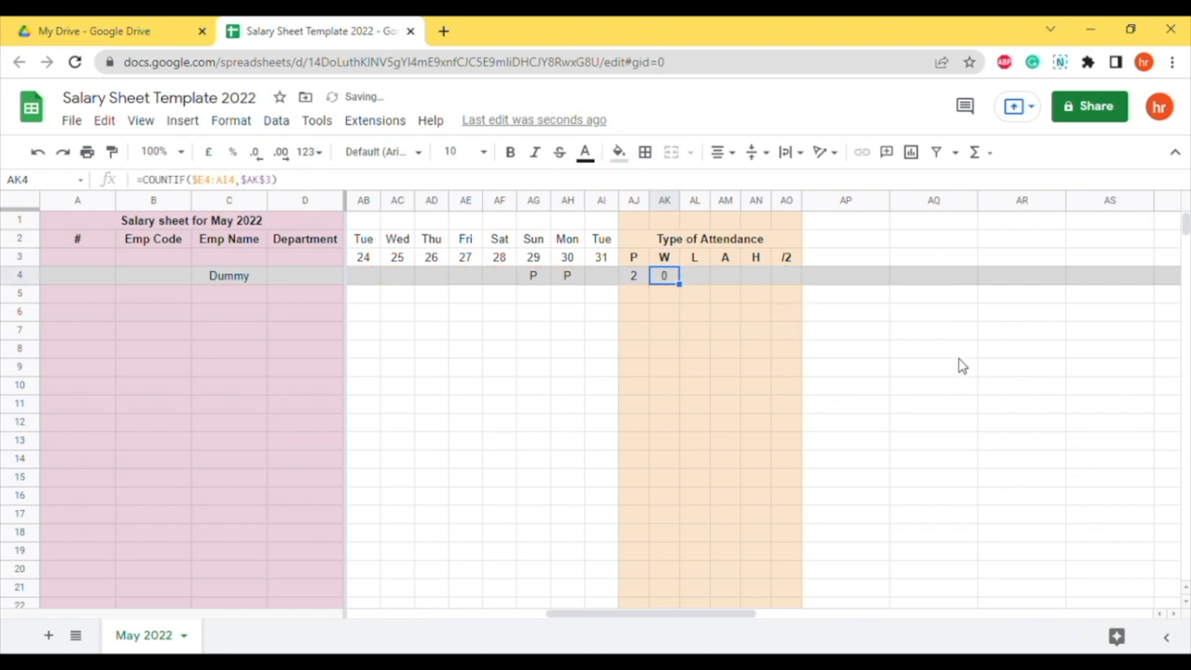
# Mark the Dummy employee as W on days 24, 25, 26 and 27 in row 4 to test the count.
pyautogui.press('Left')
pyautogui.press('Left')
pyautogui.press('Left')
pyautogui.press('Left')
pyautogui.press('Left')
pyautogui.press('Left')
pyautogui.press('Left')
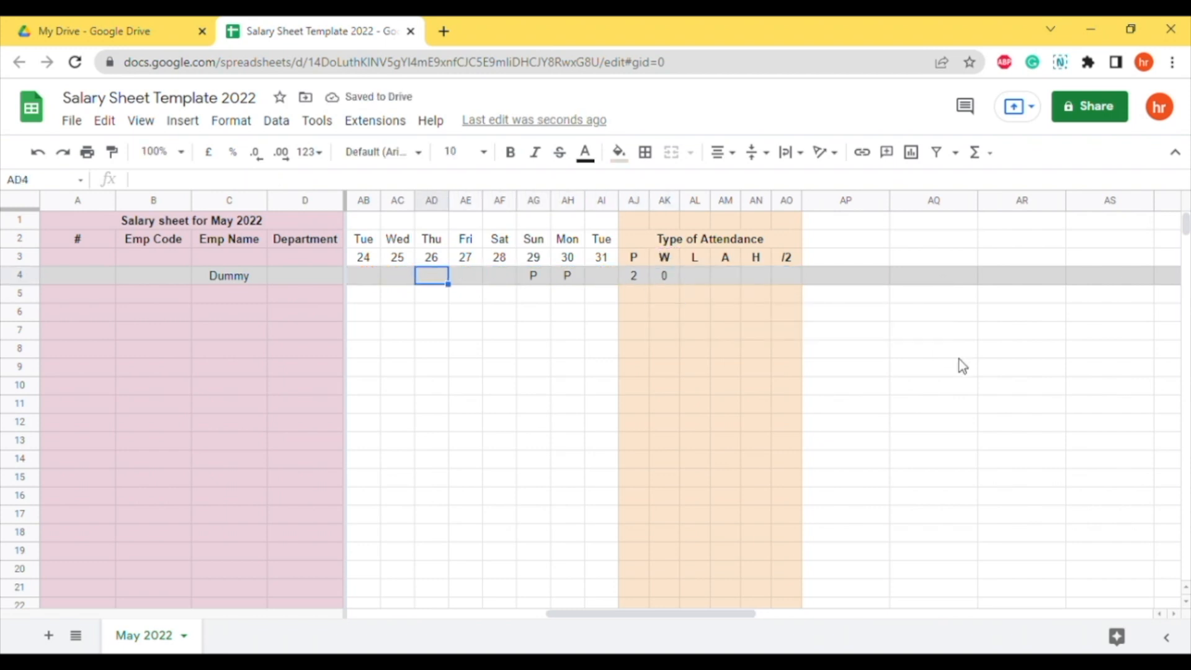
pyautogui.write('W')
pyautogui.press('Right')
pyautogui.write('W')
pyautogui.press('Left')
pyautogui.press('Left')
pyautogui.write('W')
pyautogui.press('Left')
pyautogui.write('W')
pyautogui.press('Right')
# Paste the COUNTIF formula into AL4, below the L code, and set its criterion to $AL$3.
pyautogui.press('Right')
pyautogui.press('Right')
pyautogui.press('Right')
pyautogui.press('Right')
pyautogui.press('Right')
pyautogui.press('Right')
pyautogui.press('Right')
pyautogui.press('Right')
pyautogui.press('Right')
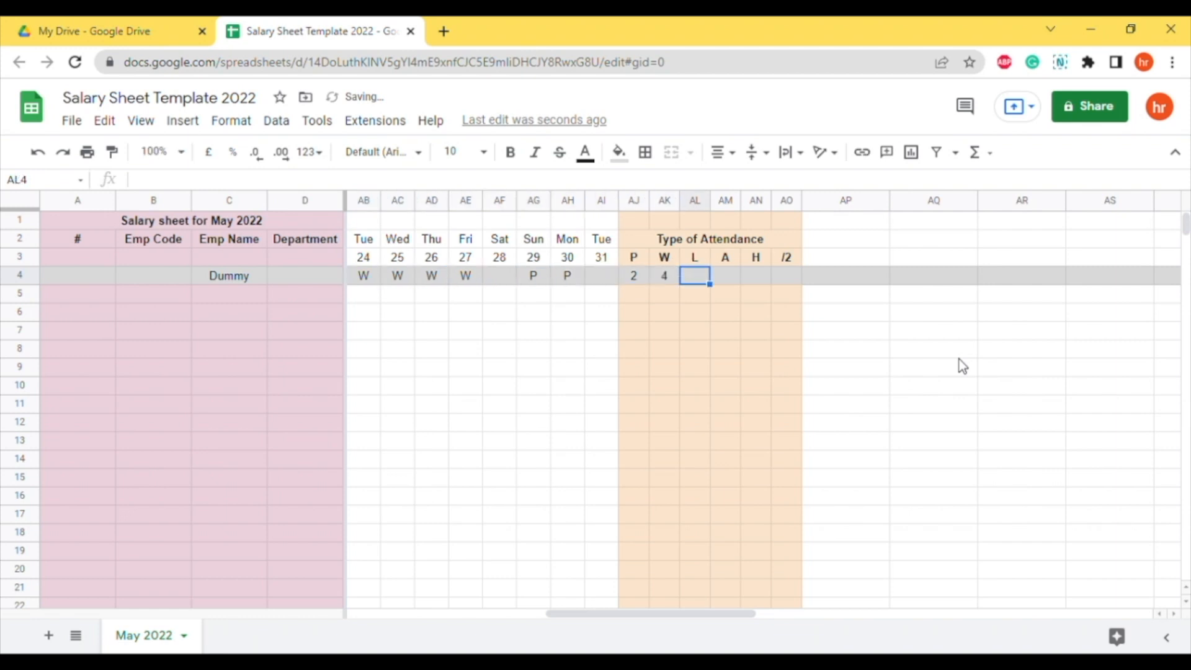
pyautogui.press('Return')
pyautogui.hotkey('ctrl', 'v')
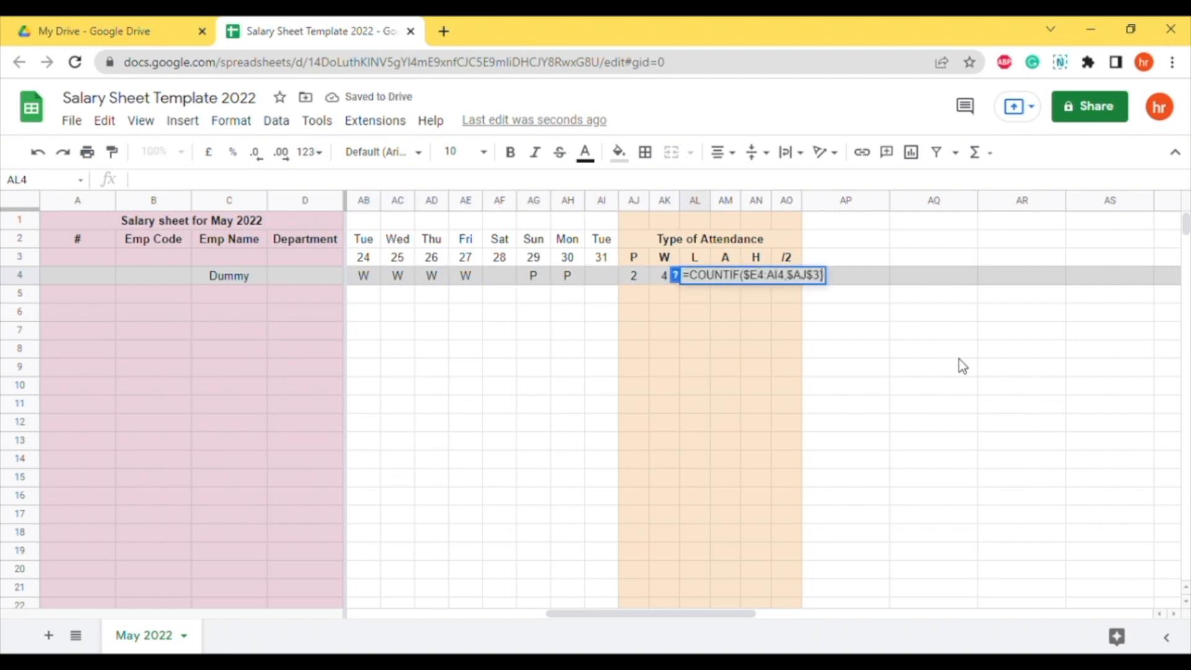
pyautogui.press('Left')
pyautogui.press('Left')
pyautogui.press('Left')
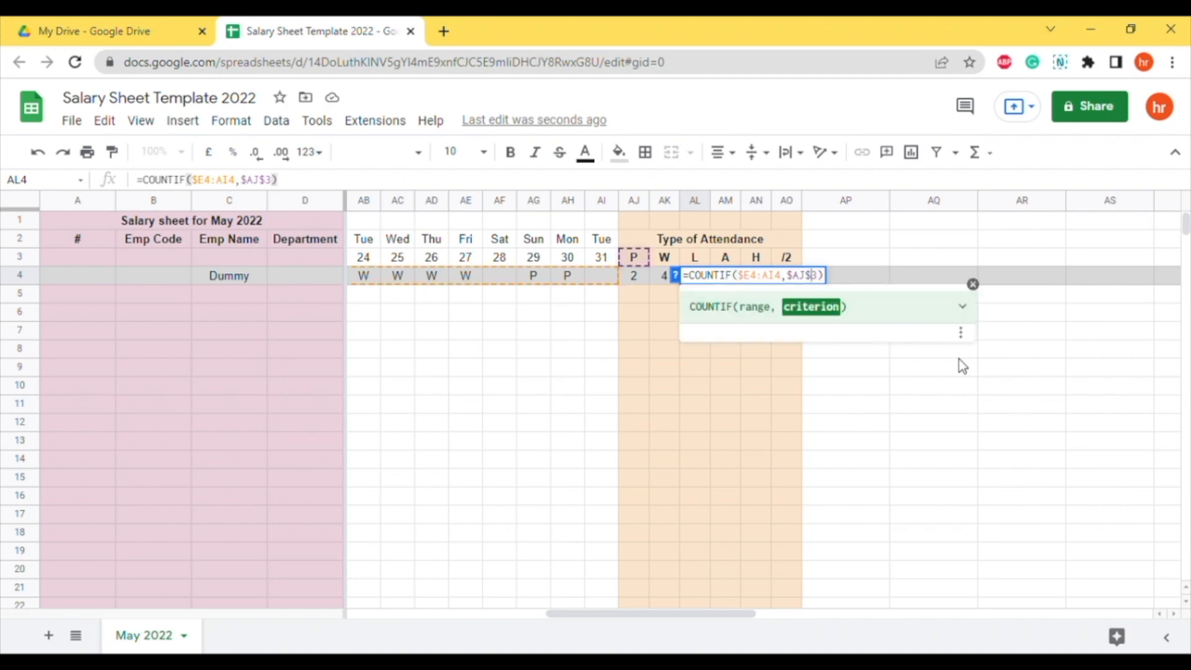
pyautogui.press('BackSpace')
pyautogui.write('l')
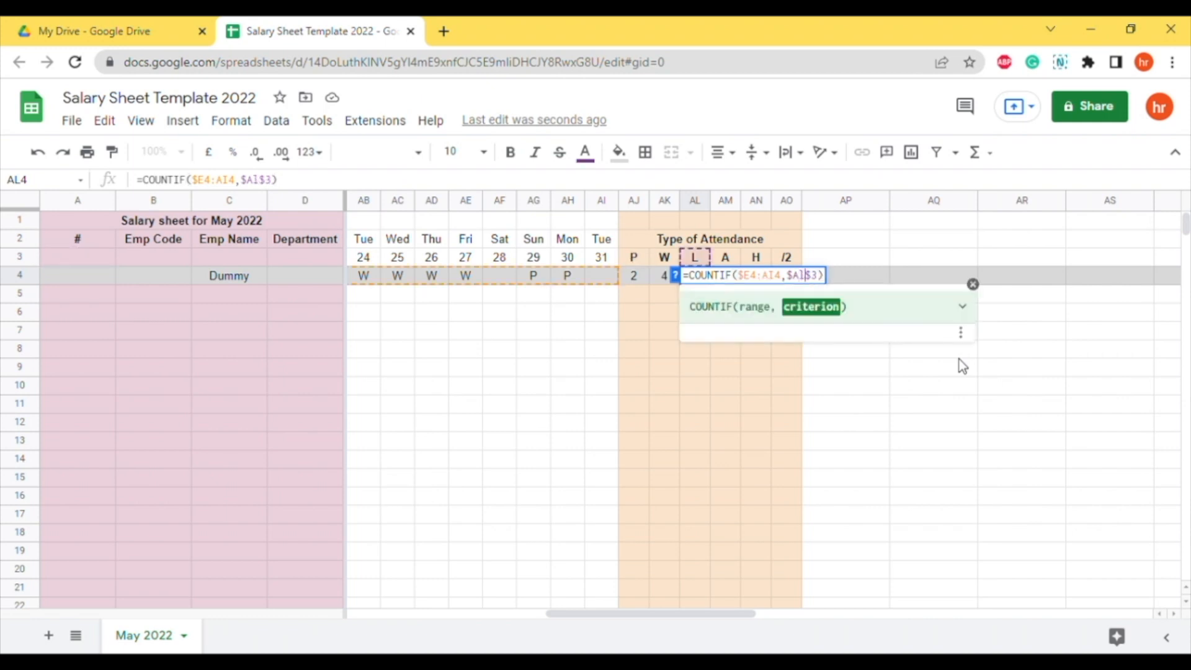
pyautogui.press('Right')
pyautogui.press('Right')
pyautogui.press('Right')
pyautogui.press('Return')
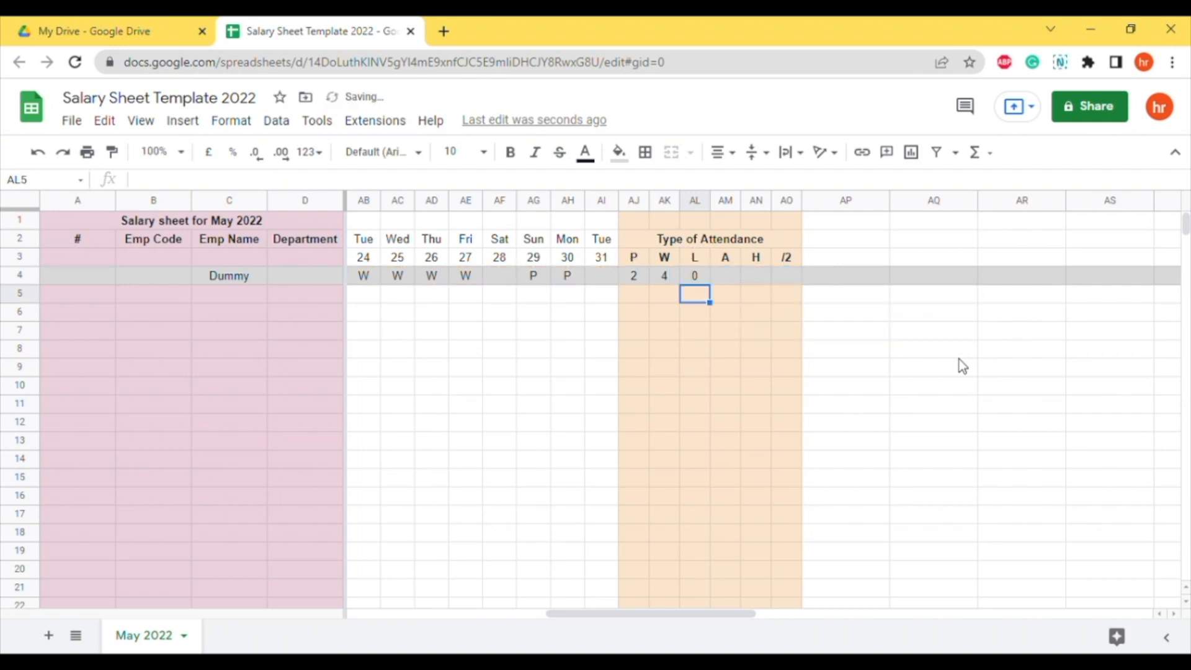
# Mark the Dummy employee as L on days 16 and 17 in row 4 to test the L count.
pyautogui.press('Up')
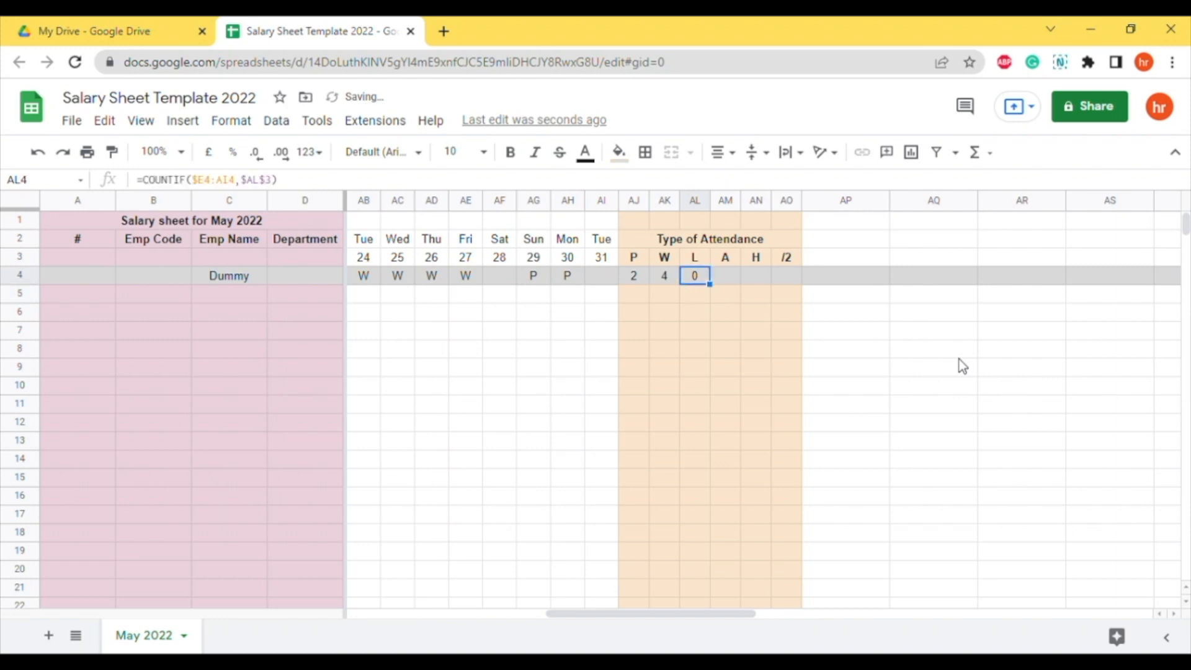
pyautogui.press('Left')
pyautogui.press('Left')
pyautogui.press('Left')
pyautogui.press('Left')
pyautogui.press('Left')
pyautogui.press('Left')
pyautogui.press('Left')
pyautogui.press('Left')
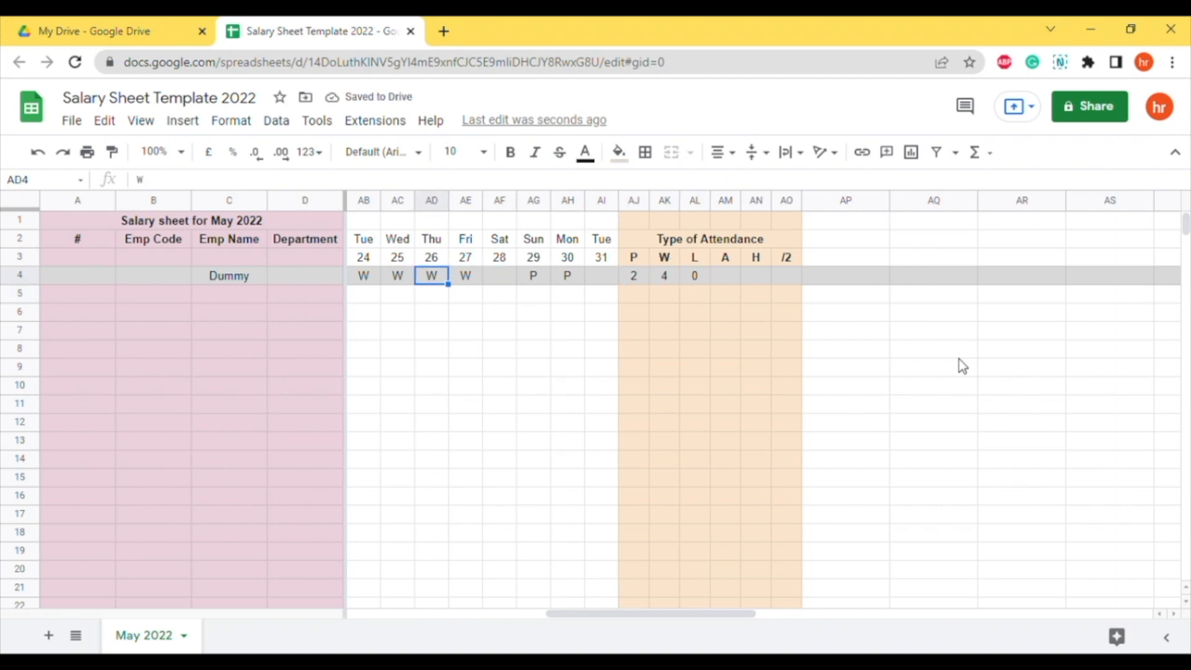
pyautogui.press('Left')
pyautogui.press('Left')
pyautogui.press('Left')
pyautogui.press('Left')
pyautogui.press('Left')
pyautogui.press('Left')
pyautogui.press('Left')
pyautogui.press('Left')
pyautogui.press('Left')
pyautogui.press('Left')
pyautogui.press('Left')
pyautogui.press('Right')
pyautogui.write('1')
pyautogui.press('BackSpace')
pyautogui.write('L')
pyautogui.press('Right')
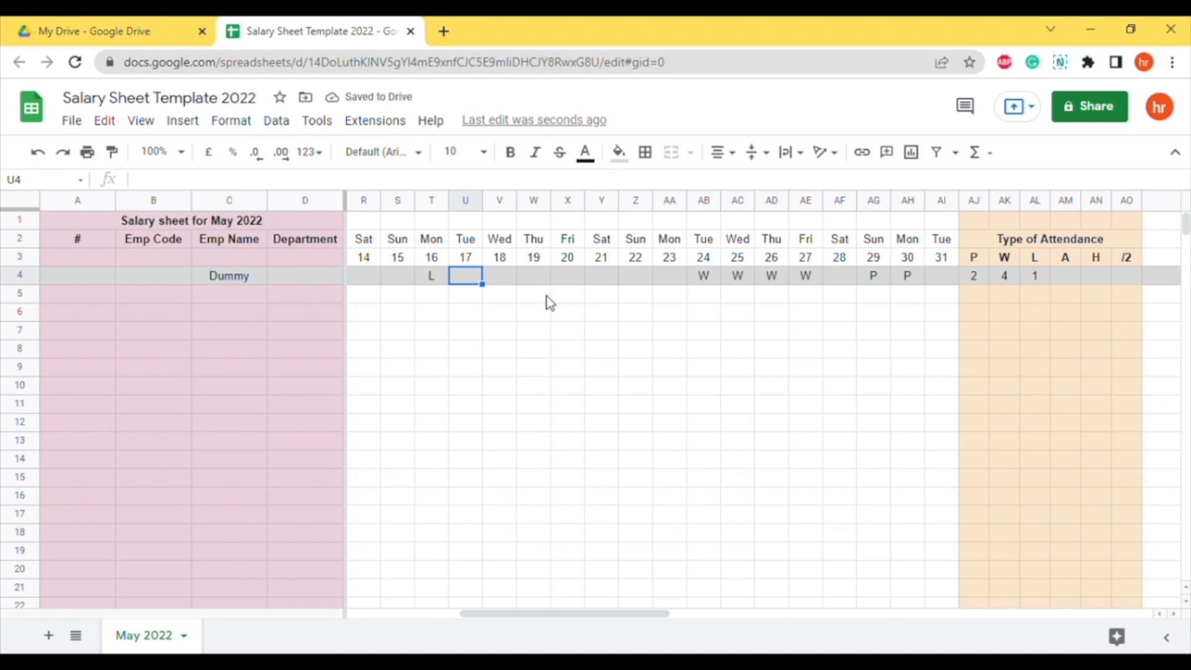
pyautogui.write('L')
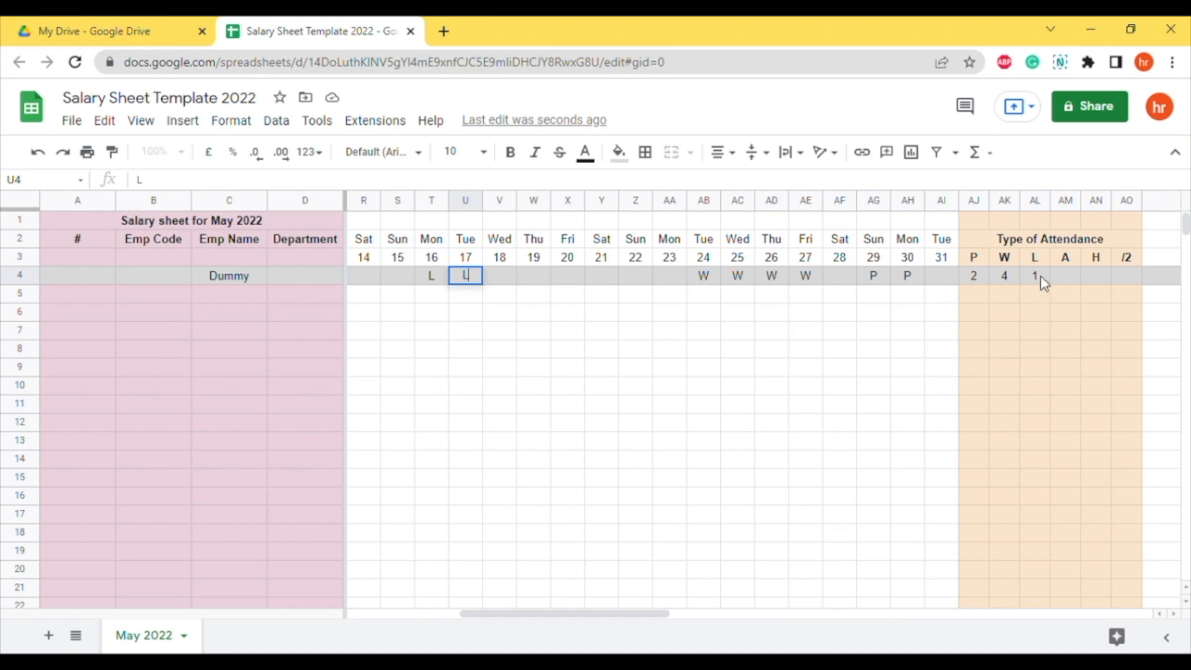
pyautogui.press('Return')
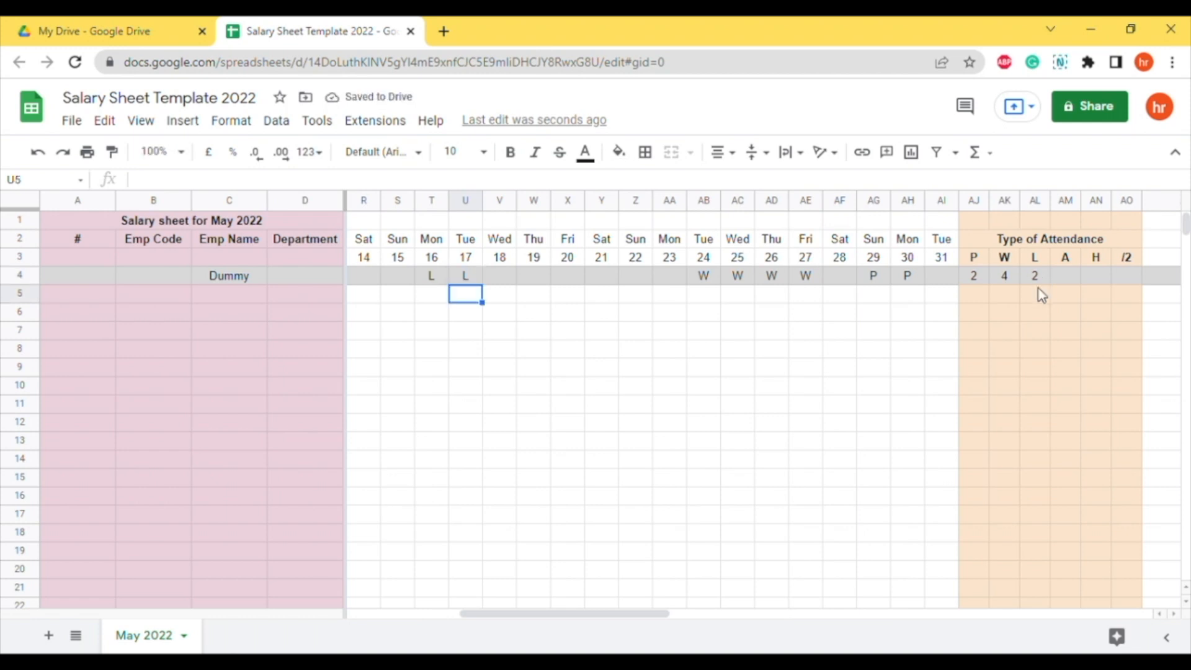
# Paste the COUNTIF formula into AM4, below the A code, and set its criterion to $AM$3.
pyautogui.press('Up')
pyautogui.press('Right')
pyautogui.press('Right')
pyautogui.press('Right')
pyautogui.press('Right')
pyautogui.press('Right')
pyautogui.press('Right')
pyautogui.press('Right')
pyautogui.press('Right')
pyautogui.press('Right')
pyautogui.press('Right')
pyautogui.press('Right')
pyautogui.press('Right')
pyautogui.press('Right')
pyautogui.press('Right')
pyautogui.press('Right')
pyautogui.press('Right')
pyautogui.press('Right')
pyautogui.press('Right')
pyautogui.press('Right')
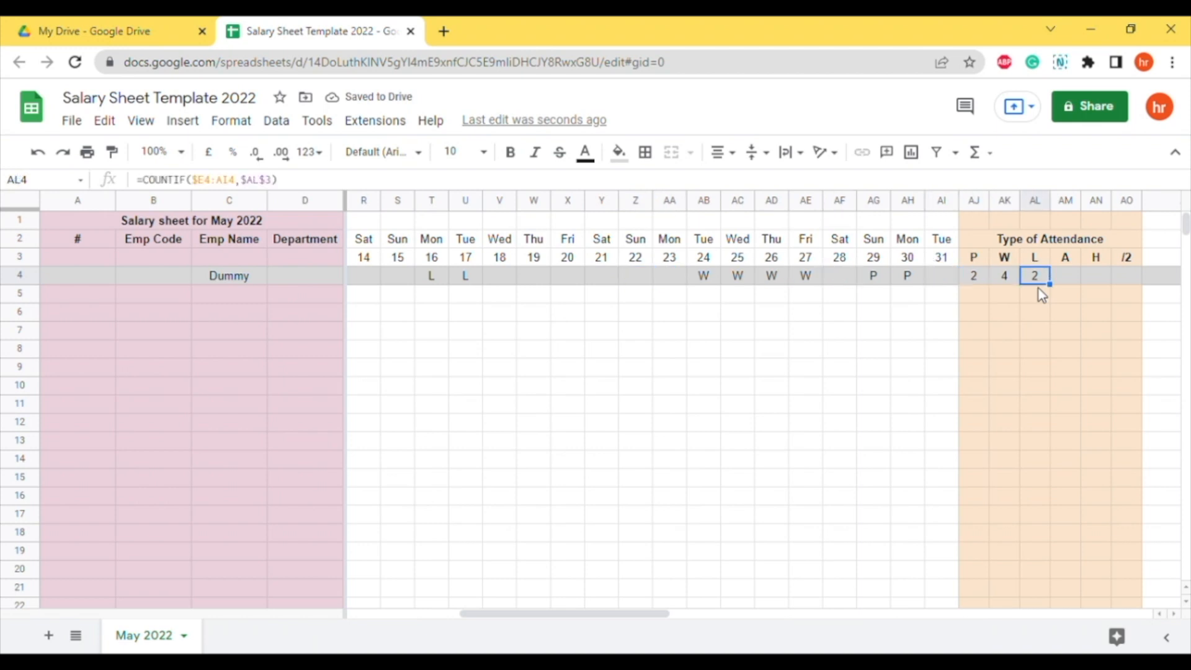
pyautogui.press('Left')
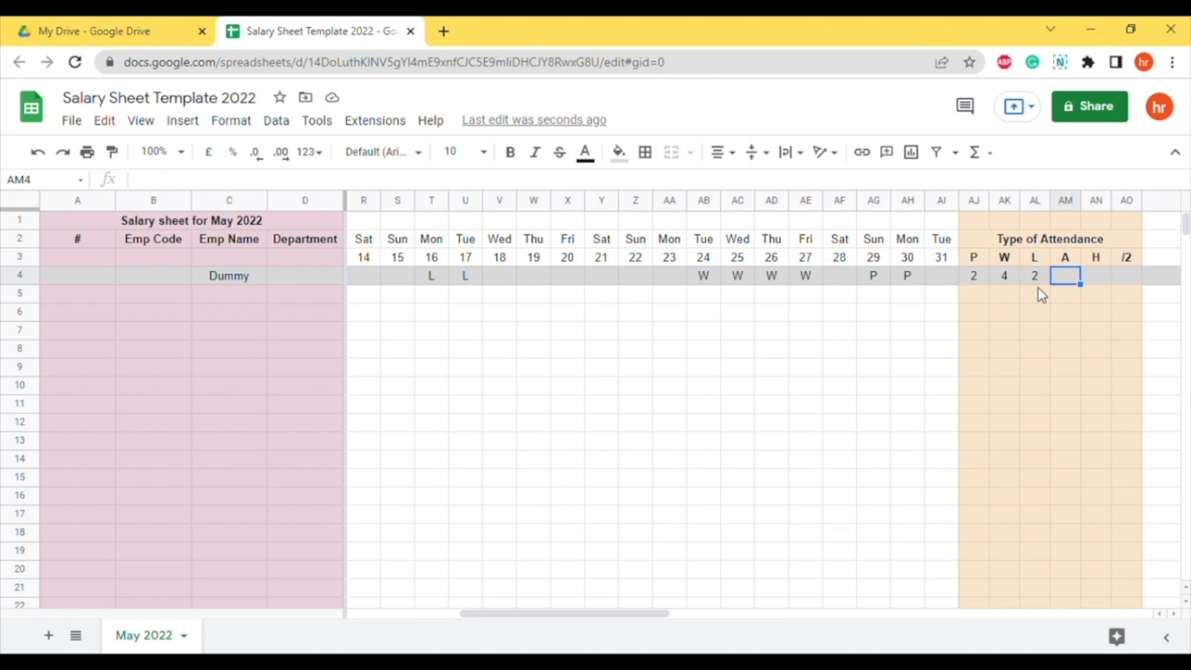
pyautogui.press('Return')
pyautogui.hotkey('ctrl', 'v')
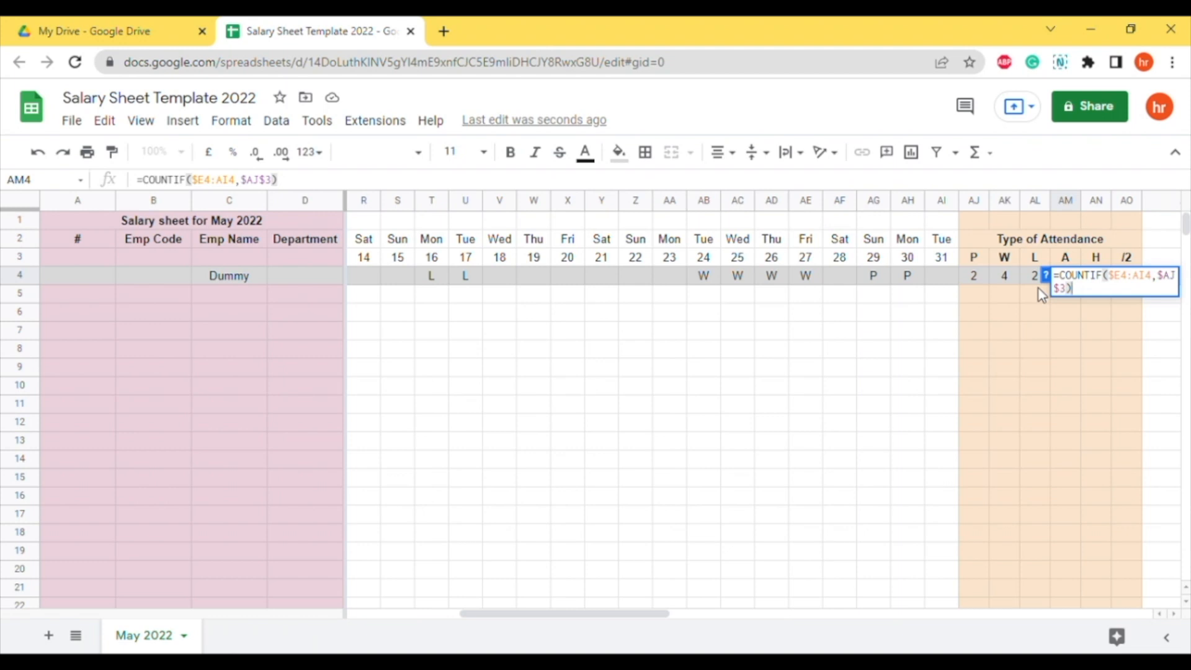
pyautogui.press('Left')
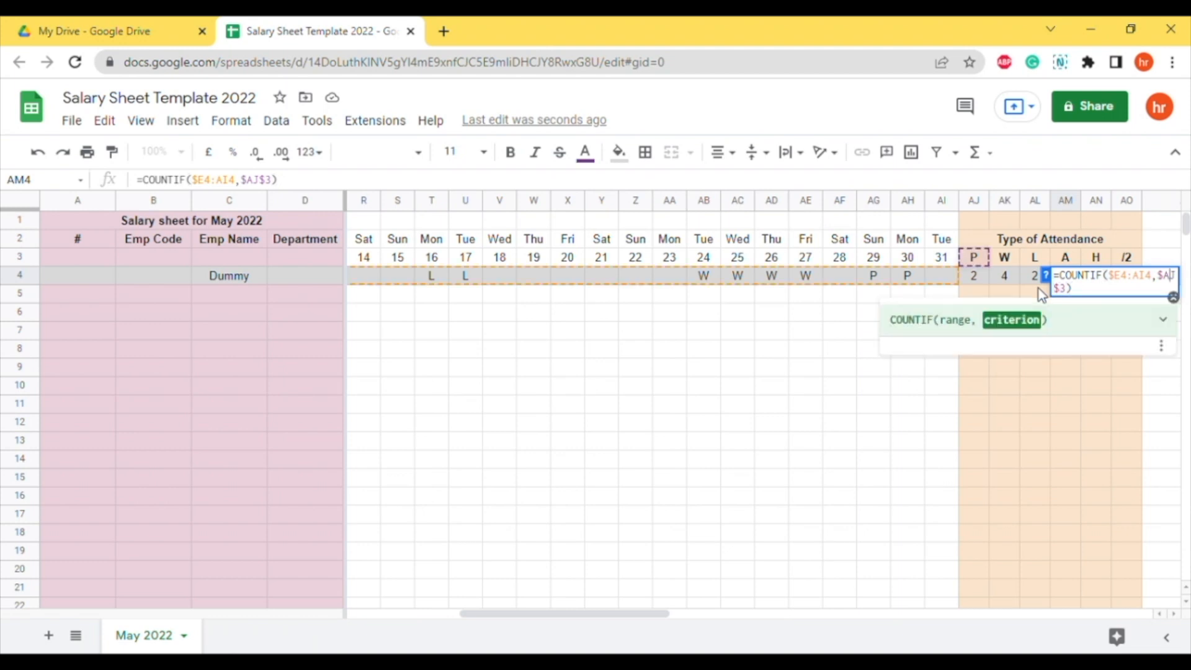
pyautogui.press('BackSpace')
pyautogui.write('m')
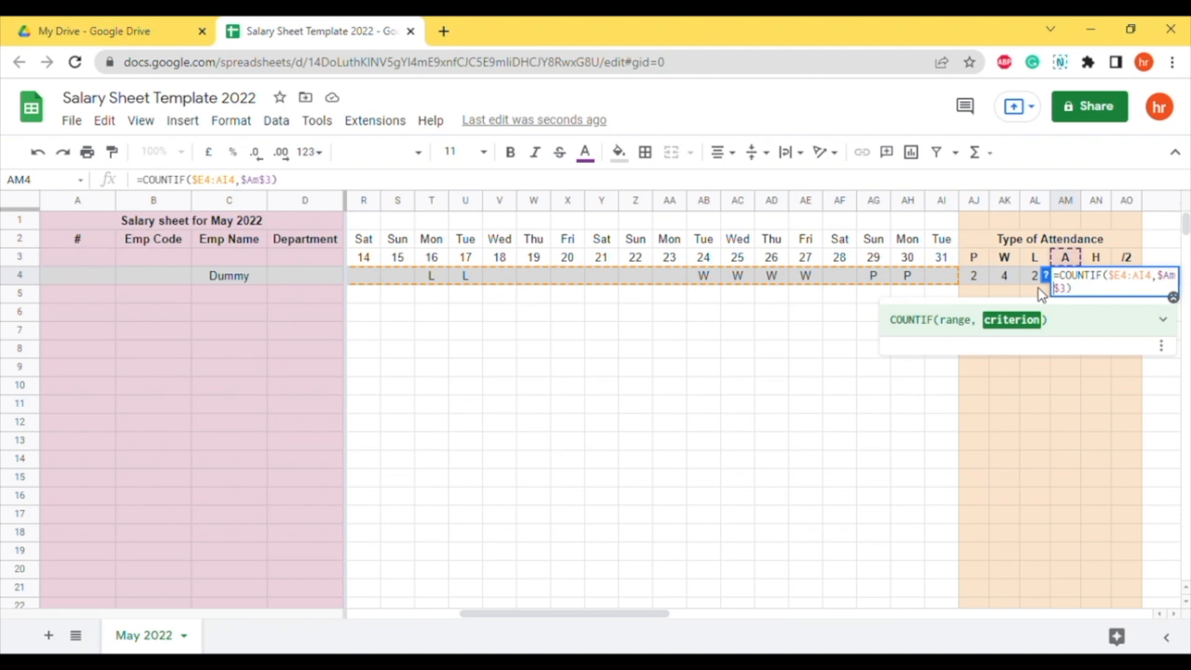
pyautogui.press('Return')
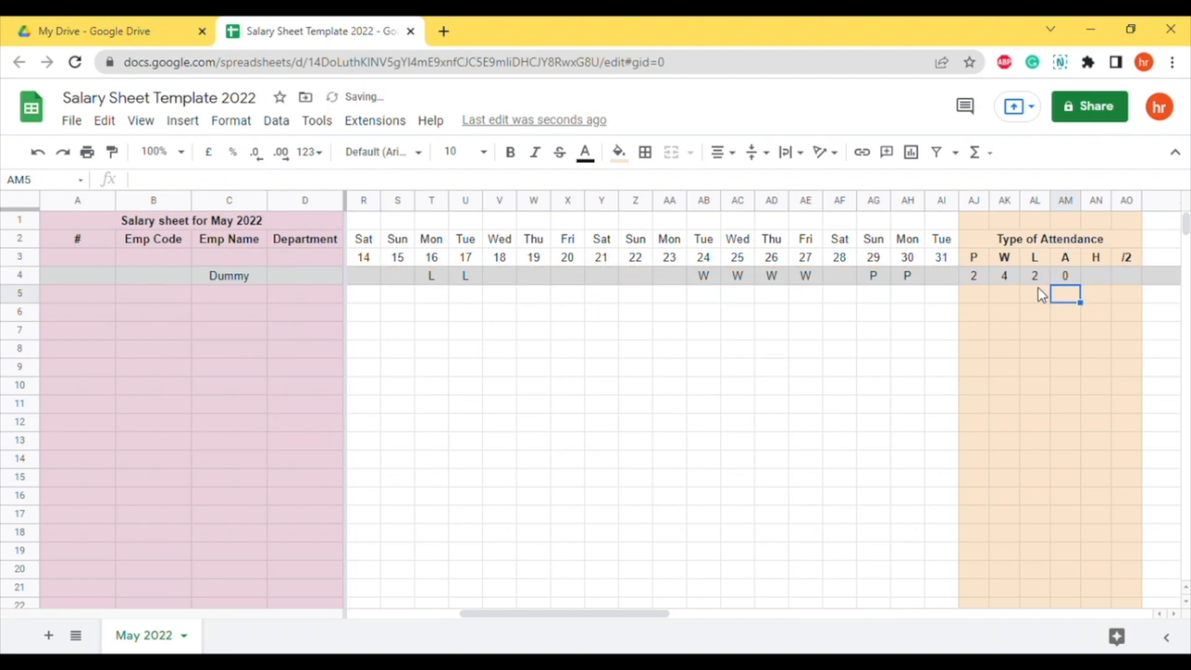
# Mark the Dummy employee as A on days 18, 19 and 20 in row 4 to test the A count.
pyautogui.press('Left')
pyautogui.press('Left')
pyautogui.press('Left')
pyautogui.press('Left')
pyautogui.press('Left')
pyautogui.press('Left')
pyautogui.press('Left')
pyautogui.press('Left')
pyautogui.press('Left')
pyautogui.press('Left')
pyautogui.press('Left')
pyautogui.press('Left')
pyautogui.press('Left')
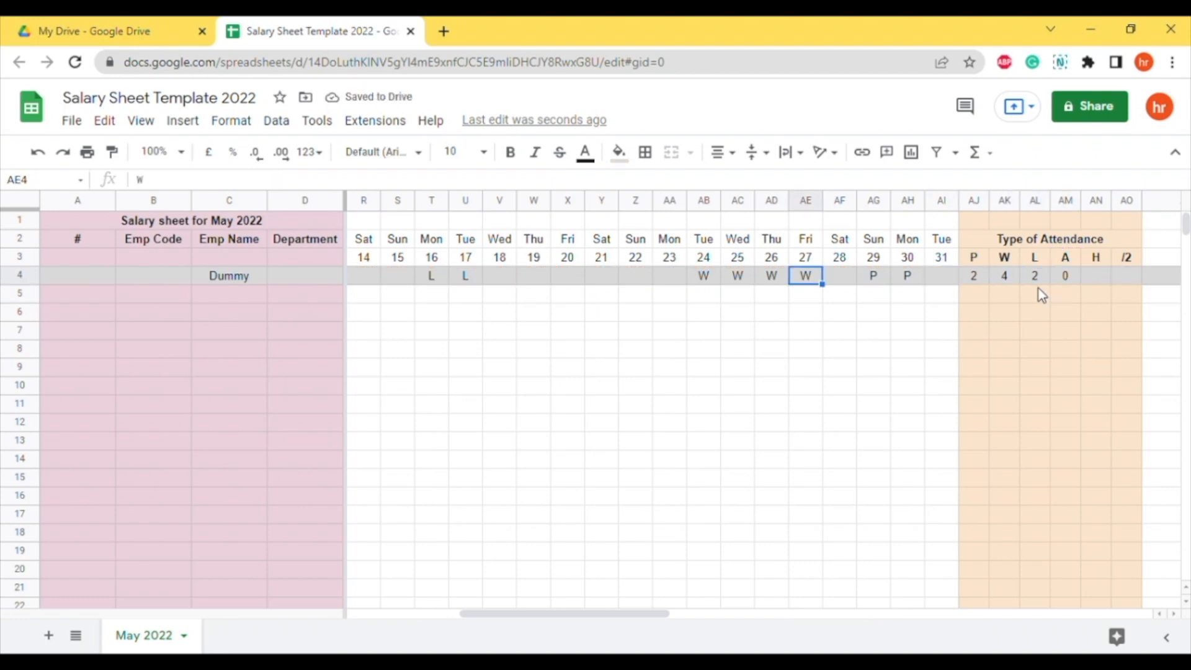
pyautogui.press('Left')
pyautogui.press('Left')
pyautogui.press('Left')
pyautogui.press('Left')
pyautogui.write('A')
pyautogui.press('Right')
pyautogui.write('A')
pyautogui.press('Right')
pyautogui.write('A')
pyautogui.press('Right')
# Enter the COUNTIF formula over $E4:AI4 in AN4, below the H code, with $AN$3 as its criterion.
pyautogui.press('Right')
pyautogui.press('Right')
pyautogui.press('Right')
pyautogui.press('Right')
pyautogui.press('Right')
pyautogui.press('Right')
pyautogui.press('Right')
pyautogui.press('Right')
pyautogui.press('Right')
pyautogui.press('Right')
pyautogui.press('Right')
pyautogui.press('Right')
pyautogui.press('Right')
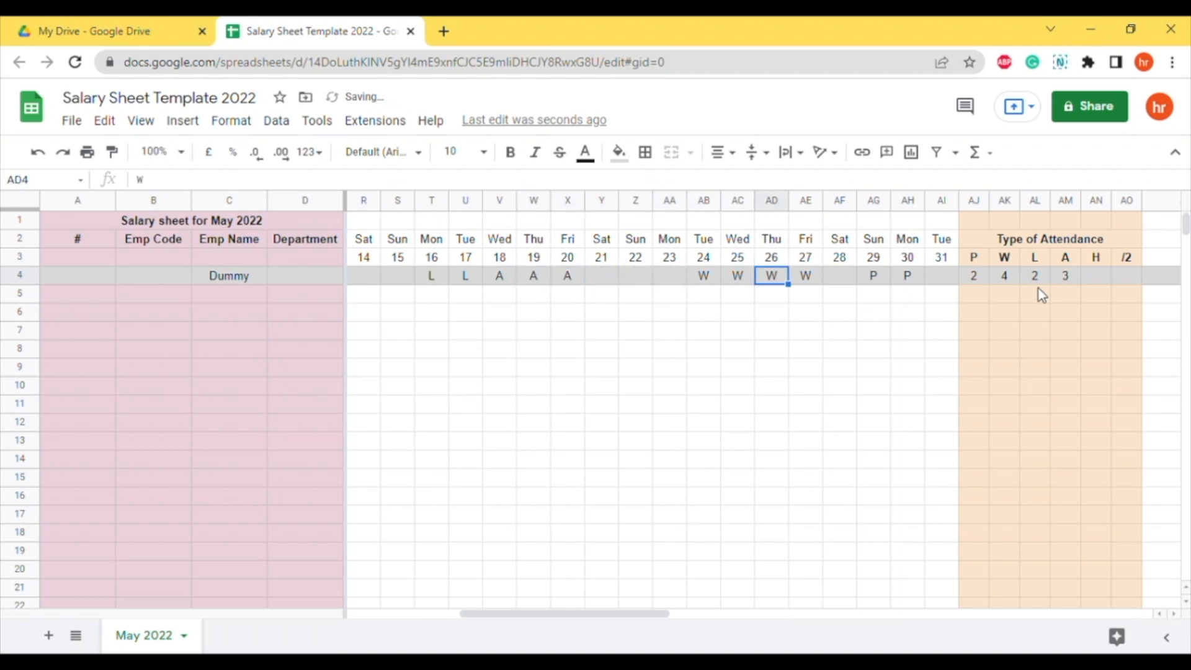
pyautogui.press('Right')
pyautogui.press('Right')
pyautogui.press('Right')
pyautogui.press('Right')
pyautogui.press('Left')
pyautogui.press('Left')
pyautogui.press('Return')
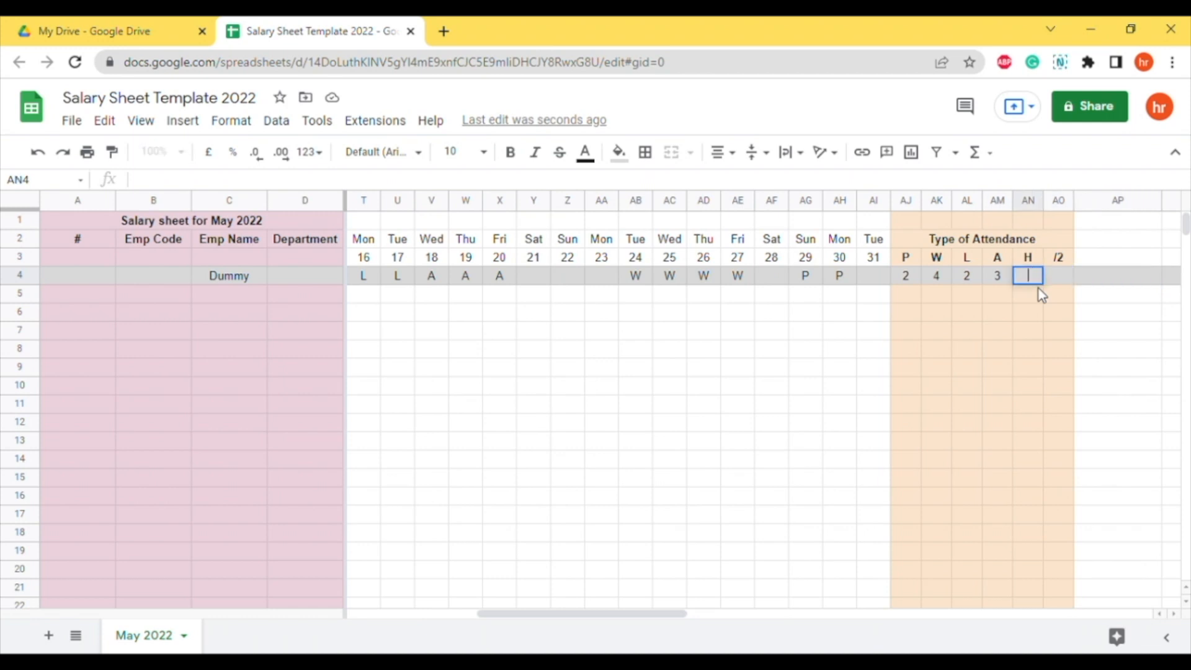
pyautogui.write('=COUNTIF($E4:AI4,$AJ$3)')
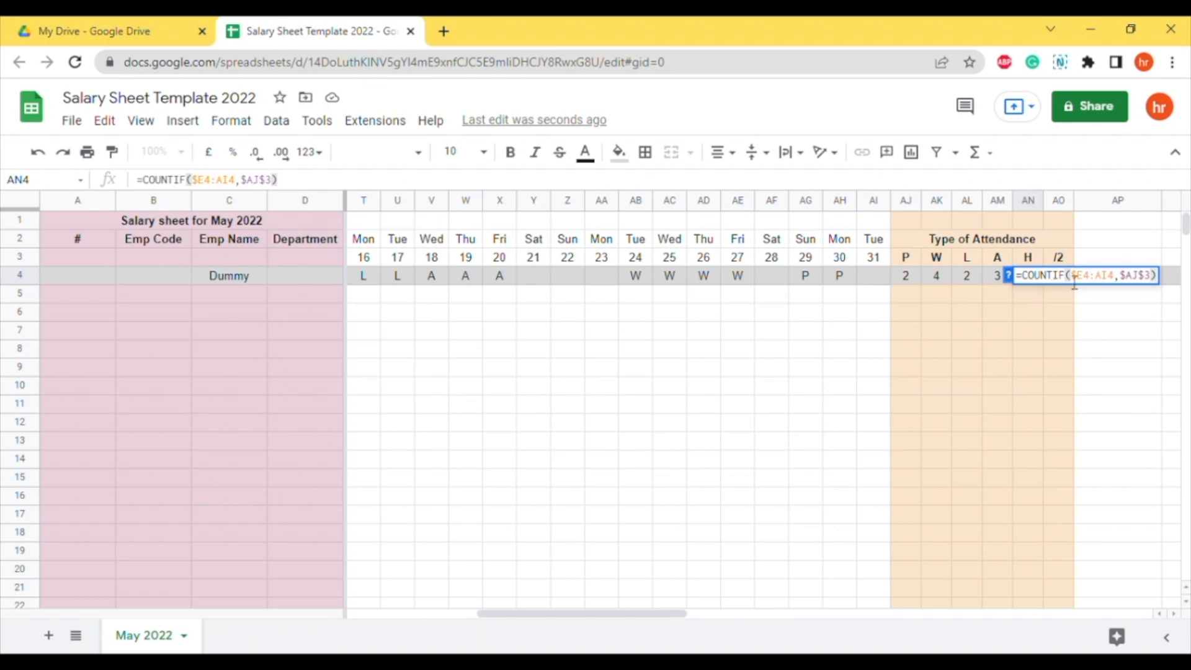
pyautogui.click(1131, 275)
pyautogui.press('BackSpace')
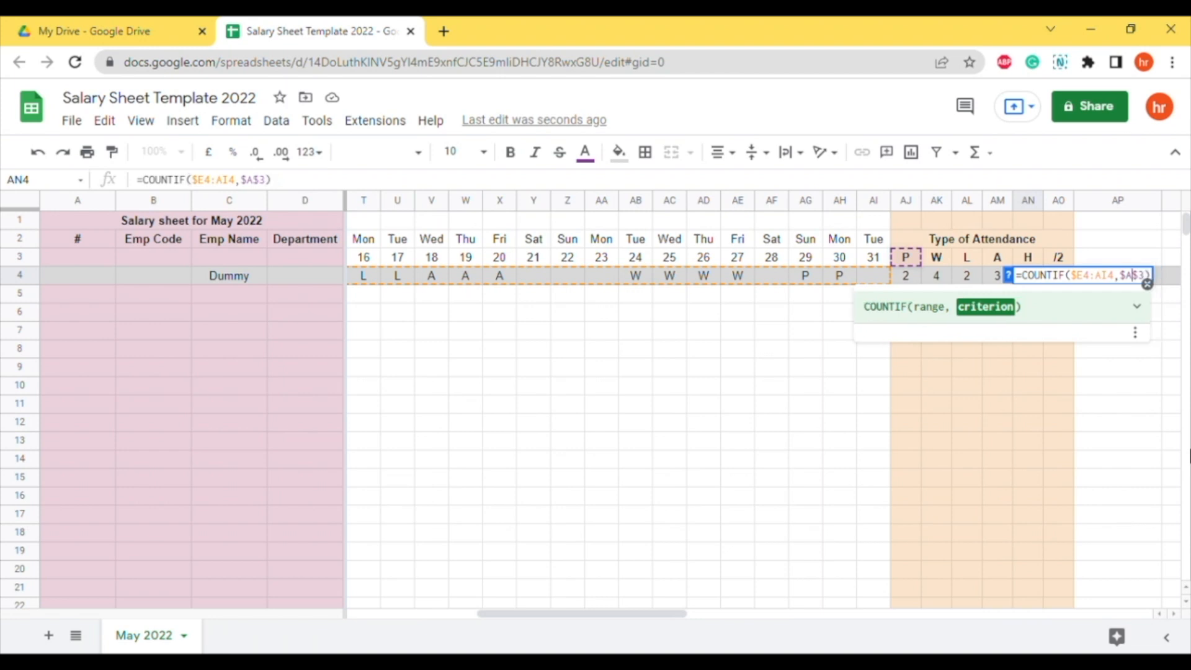
pyautogui.write('N')
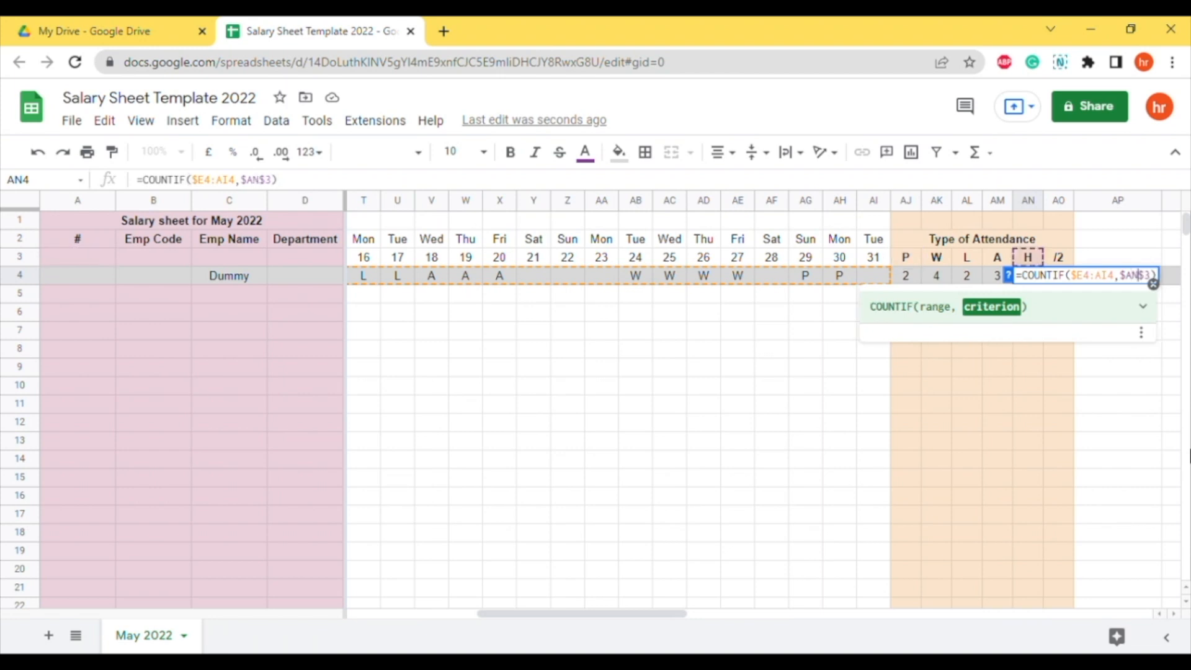
pyautogui.press('Return')
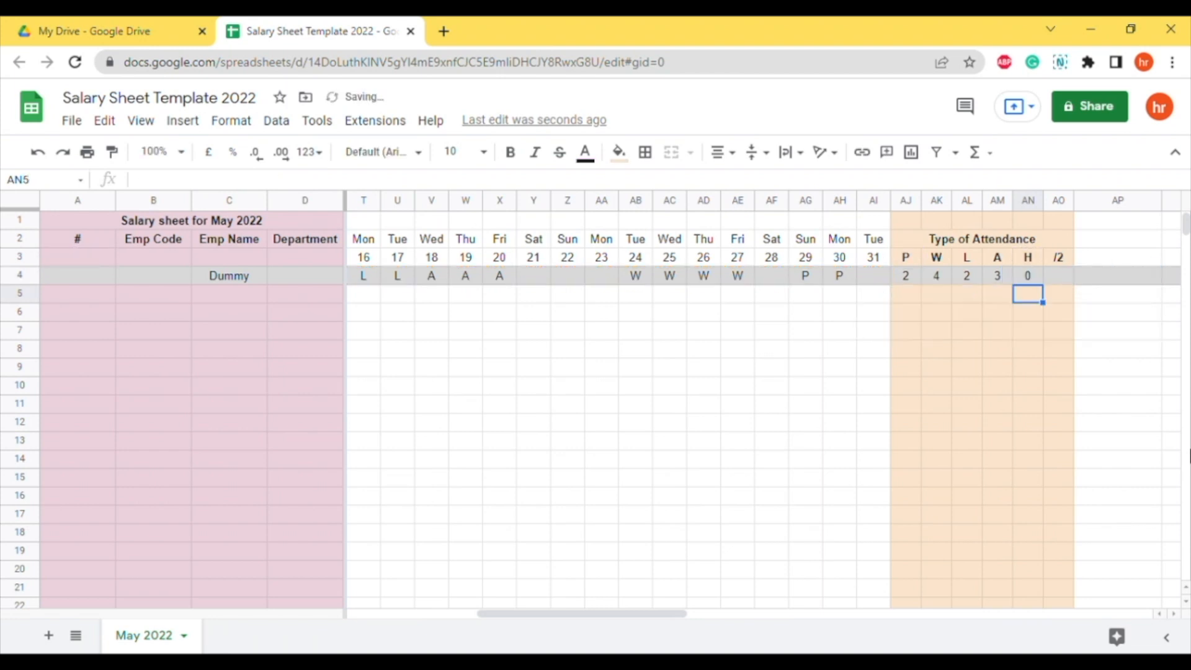
# Mark the Dummy employee as H on days 20 to 23 in row 4, replacing the A on day 20.
pyautogui.press('Up')
pyautogui.press('Left')
pyautogui.press('Left')
pyautogui.press('Left')
pyautogui.press('Left')
pyautogui.press('Left')
pyautogui.press('Left')
pyautogui.press('Left')
pyautogui.press('Left')
pyautogui.press('Left')
pyautogui.press('Left')
pyautogui.press('Left')
pyautogui.press('Left')
pyautogui.press('Left')
pyautogui.press('Left')
pyautogui.press('Left')
pyautogui.press('Left')
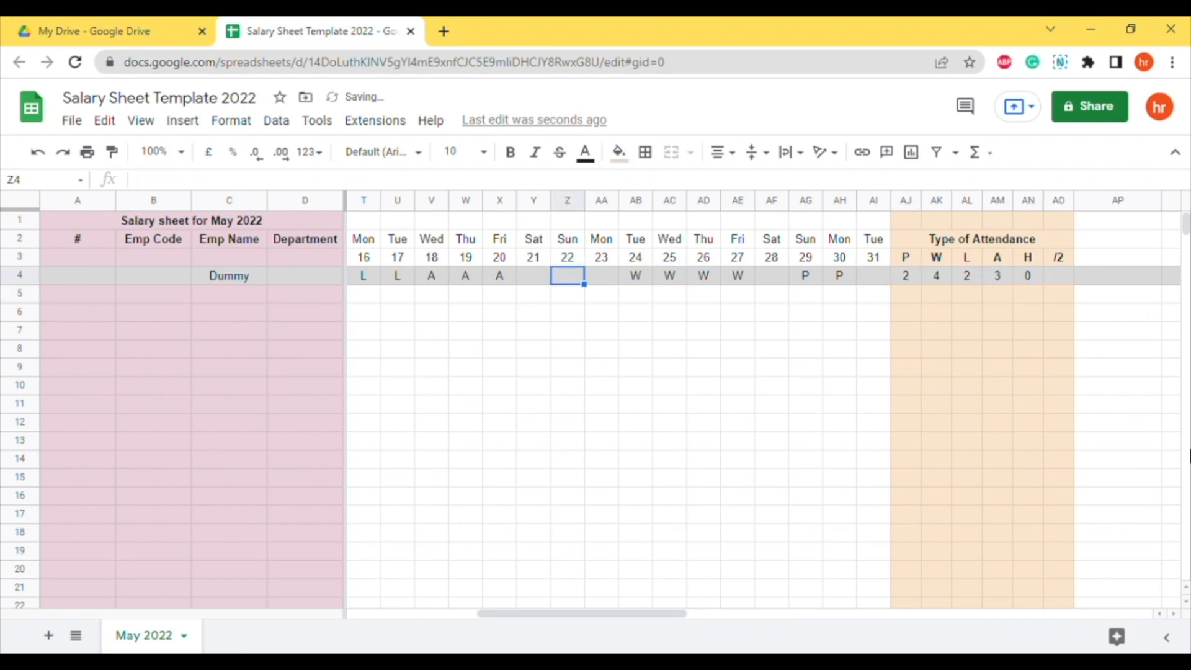
pyautogui.press('Left')
pyautogui.press('Right')
pyautogui.press('Left')
pyautogui.press('Right')
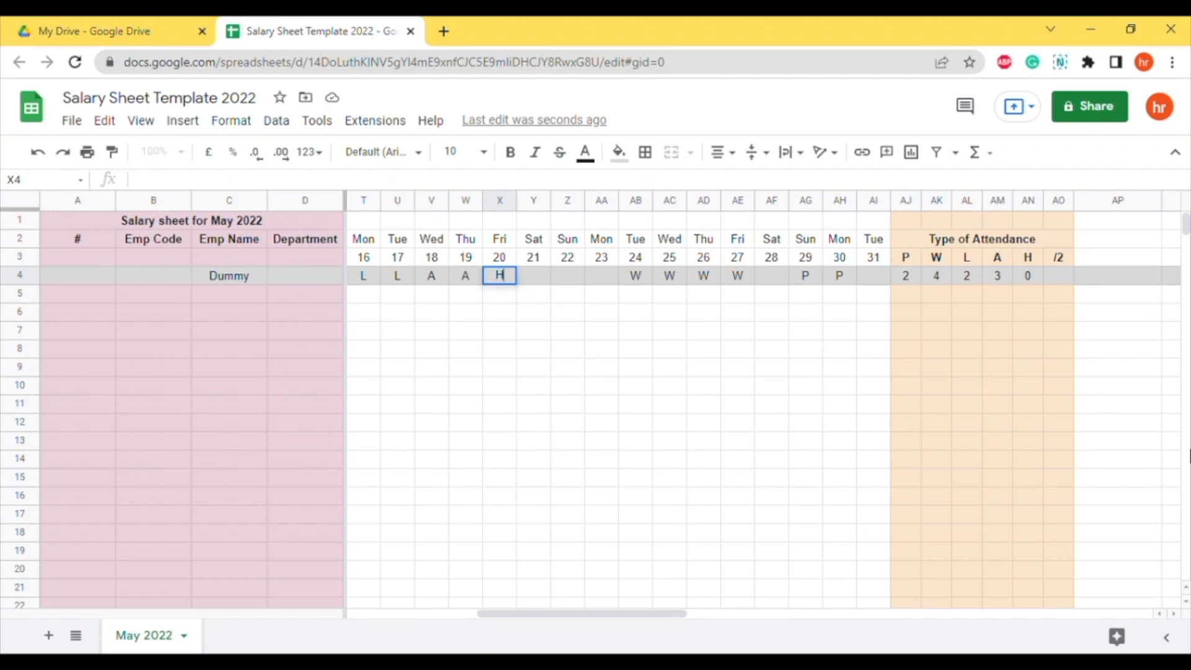
pyautogui.write('H')
pyautogui.press('Right')
pyautogui.write('H')
pyautogui.press('Right')
pyautogui.write('H')
pyautogui.press('Right')
pyautogui.write('H')
pyautogui.press('Right')
pyautogui.press('Right')
# Mark the Dummy employee as H on two consecutive days within the first ten days of May in row 4.
pyautogui.press('Left')
pyautogui.press('Left')
pyautogui.press('Left')
pyautogui.press('Left')
pyautogui.press('Left')
pyautogui.press('Left')
pyautogui.press('Left')
pyautogui.press('Left')
pyautogui.press('Left')
pyautogui.press('Left')
pyautogui.press('Left')
pyautogui.press('Left')
pyautogui.press('Left')
pyautogui.press('Left')
pyautogui.press('Left')
pyautogui.press('Left')
pyautogui.press('Left')
pyautogui.press('Left')
pyautogui.press('Left')
pyautogui.press('Left')
pyautogui.press('Left')
pyautogui.write('H')
pyautogui.press('Right')
pyautogui.write('H')
pyautogui.press('Right')
# Enter the formula =COUNTIF($E4:AI4,$AO$3)/2 in AO4, below the /2 code.
pyautogui.press('Right')
pyautogui.press('Right')
pyautogui.press('Right')
pyautogui.press('Right')
pyautogui.press('Right')
pyautogui.press('Right')
pyautogui.press('Right')
pyautogui.press('Right')
pyautogui.press('Right')
pyautogui.press('Right')
pyautogui.press('Right')
pyautogui.press('Right')
pyautogui.press('Right')
pyautogui.press('Right')
pyautogui.press('Right')
pyautogui.press('Right')
pyautogui.press('Right')
pyautogui.press('Right')
pyautogui.press('Right')
pyautogui.press('Right')
pyautogui.press('Right')
pyautogui.press('Right')
pyautogui.press('Right')
pyautogui.press('Left')
pyautogui.press('Left')
pyautogui.press('Left')
pyautogui.press('Left')
pyautogui.press('Return')
pyautogui.write('=COUNTIF($E4:AI4,$AJ$3)')
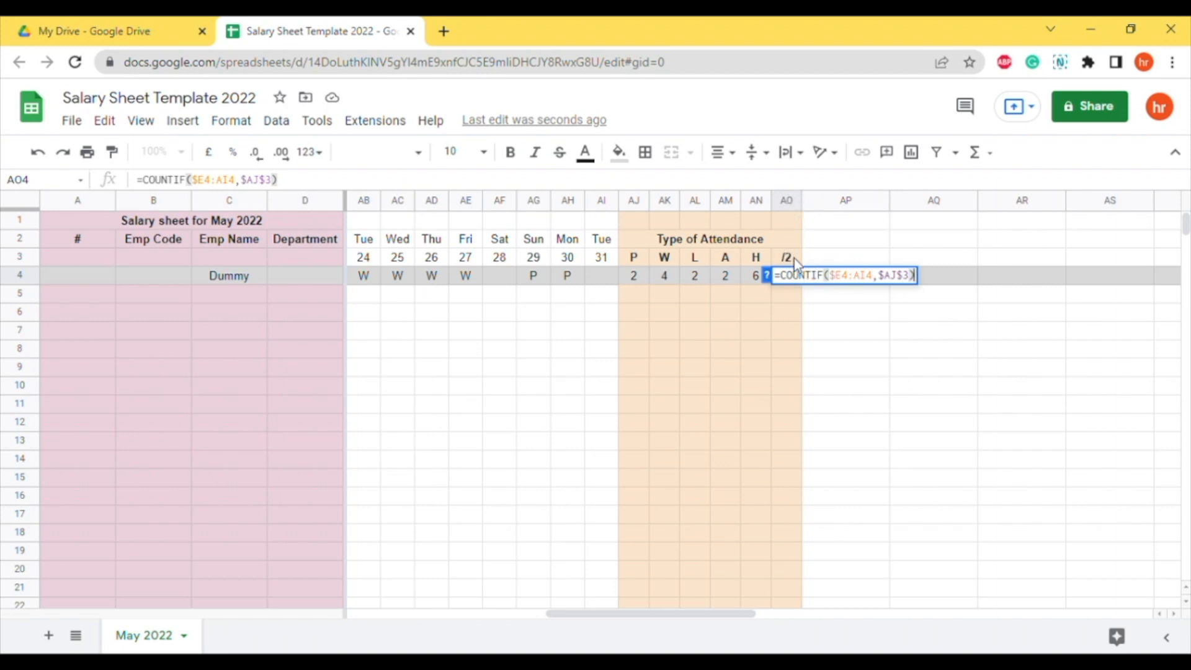
pyautogui.press('Left')
pyautogui.press('Left')
pyautogui.press('Left')
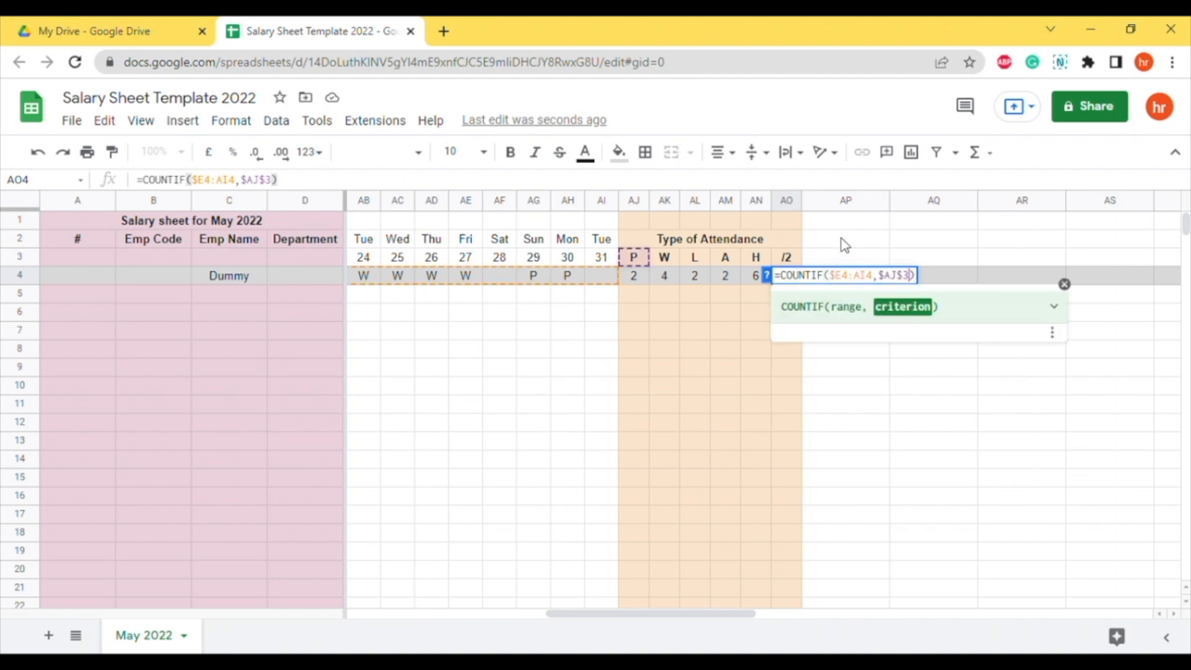
pyautogui.press('BackSpace')
pyautogui.write('O')
pyautogui.press('Right')
pyautogui.press('Right')
pyautogui.press('Right')
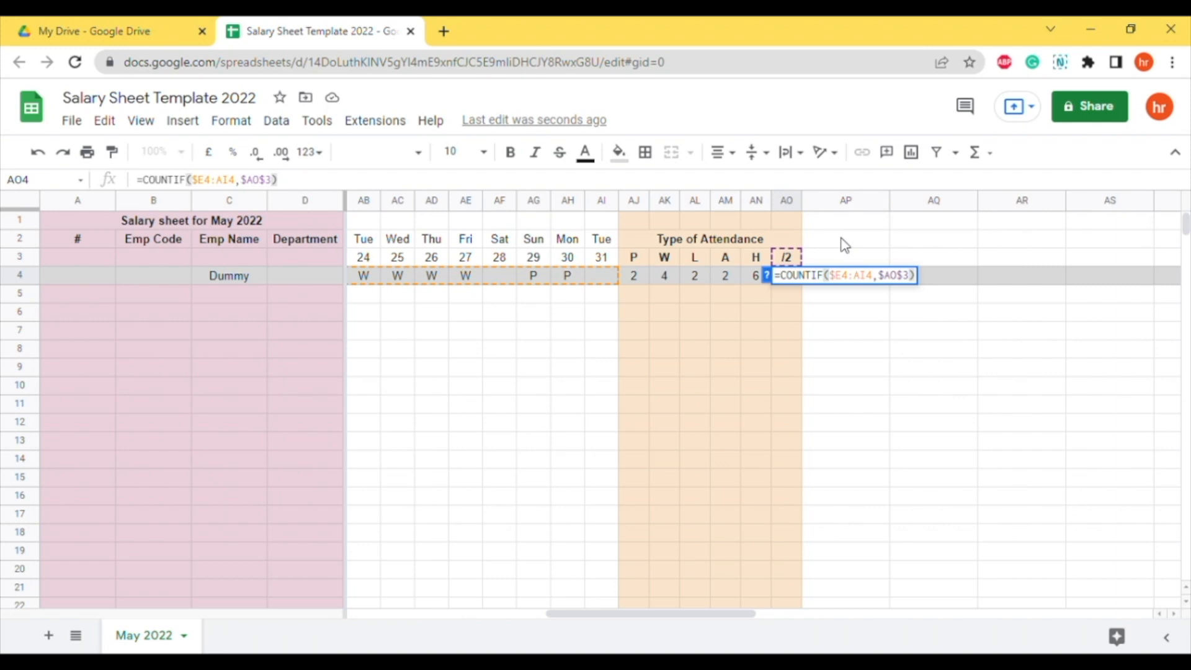
pyautogui.write('/2')
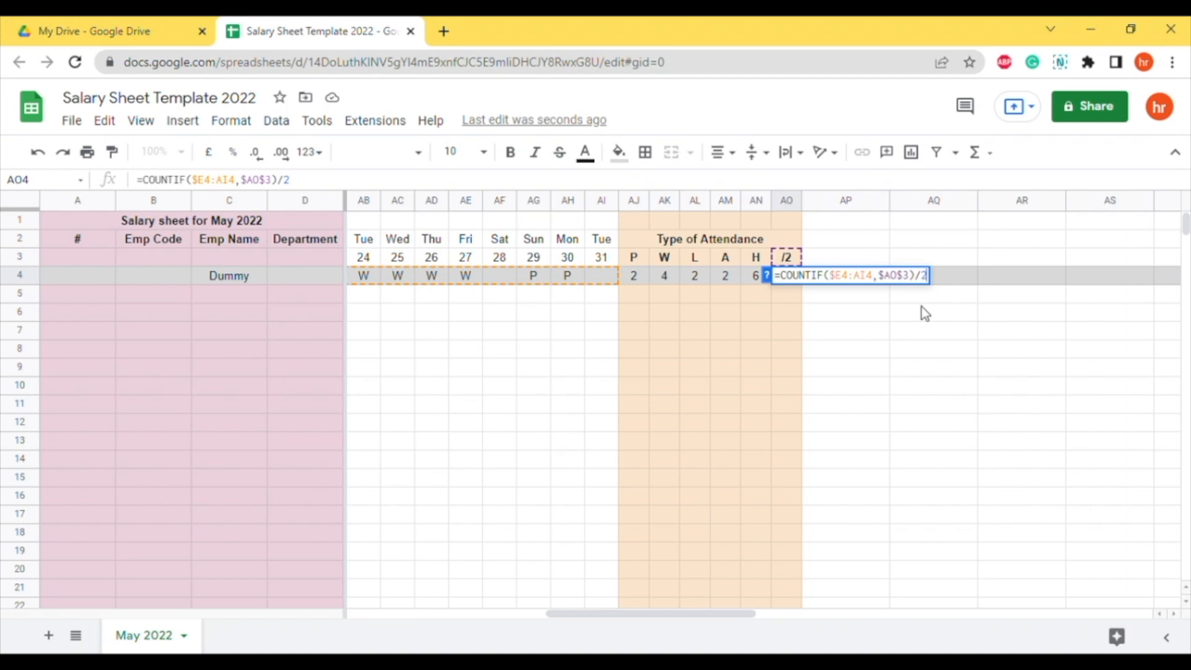
pyautogui.press('Return')
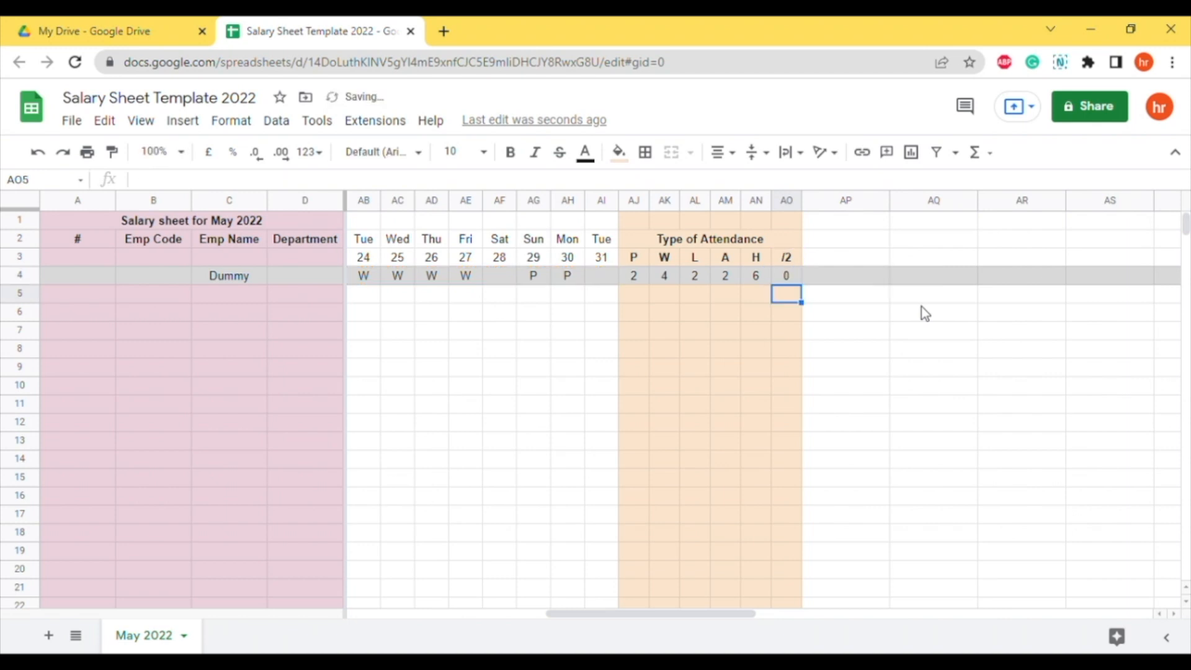
# Mark the Dummy employee as /2 on days 14 and 15 in row 4 to test the half-day count in AO4.
pyautogui.press('Up')
pyautogui.press('Left')
pyautogui.press('Left')
pyautogui.press('Left')
pyautogui.press('Left')
pyautogui.press('Left')
pyautogui.press('Left')
pyautogui.press('Left')
pyautogui.press('Left')
pyautogui.press('Left')
pyautogui.press('Left')
pyautogui.press('Left')
pyautogui.press('Left')
pyautogui.press('Left')
pyautogui.press('Left')
pyautogui.press('Left')
pyautogui.press('Left')
pyautogui.press('Left')
pyautogui.press('Left')
pyautogui.press('Left')
pyautogui.press('Left')
pyautogui.press('Left')
pyautogui.press('Left')
pyautogui.press('Left')
pyautogui.press('Left')
pyautogui.press('Left')
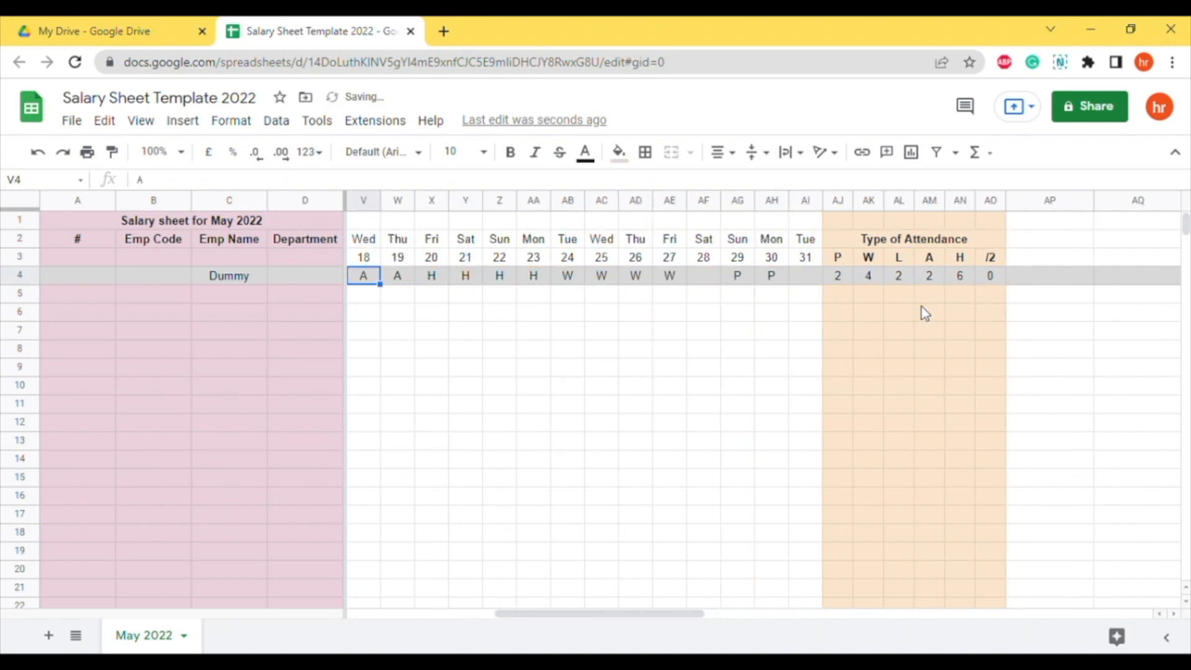
pyautogui.press('Right')
pyautogui.press('Right')
pyautogui.press('Right')
pyautogui.press('Right')
pyautogui.press('Right')
pyautogui.press('Right')
pyautogui.press('Right')
pyautogui.press('Right')
pyautogui.press('Right')
pyautogui.press('Left')
pyautogui.press('Left')
pyautogui.press('Left')
pyautogui.press('Left')
pyautogui.press('Left')
pyautogui.press('Left')
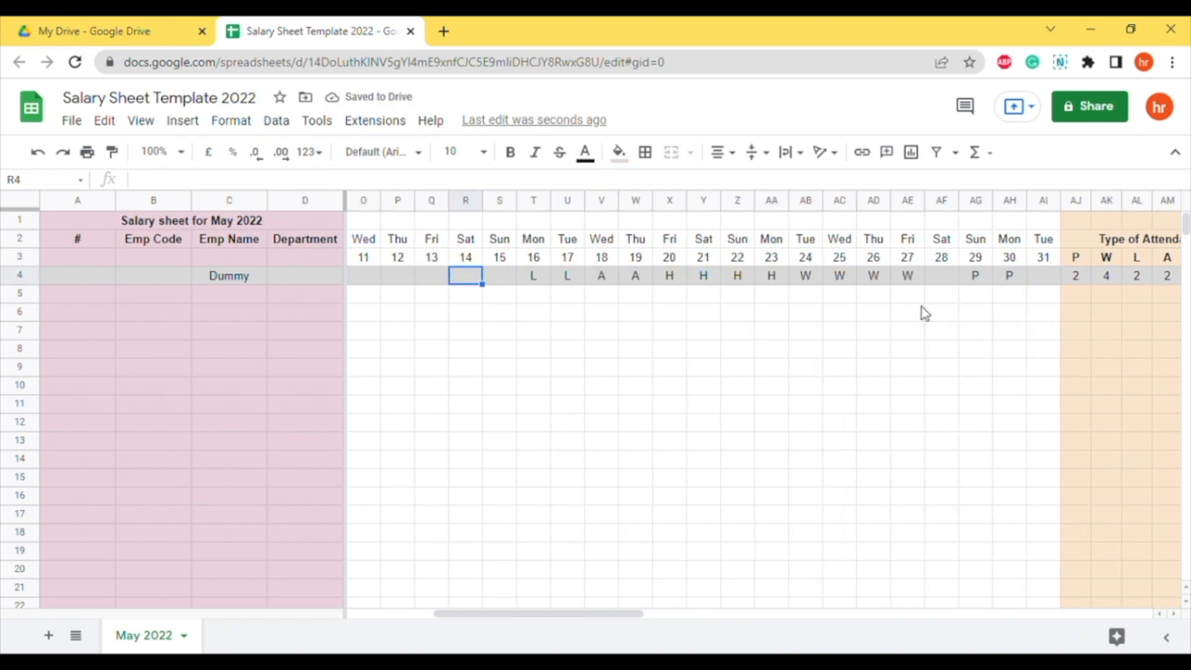
pyautogui.write('/2')
pyautogui.press('Right')
pyautogui.write('/2')
pyautogui.press('Right')
pyautogui.press('Right')
pyautogui.press('Right')
pyautogui.press('Right')
pyautogui.press('Right')
pyautogui.press('Right')
pyautogui.press('Right')
pyautogui.press('Right')
pyautogui.press('Right')
pyautogui.press('Right')
pyautogui.press('Right')
pyautogui.press('Right')
pyautogui.press('Right')
pyautogui.press('Right')
pyautogui.press('Right')
pyautogui.press('Right')
pyautogui.press('Right')
pyautogui.press('Right')
pyautogui.press('Right')
pyautogui.press('Right')
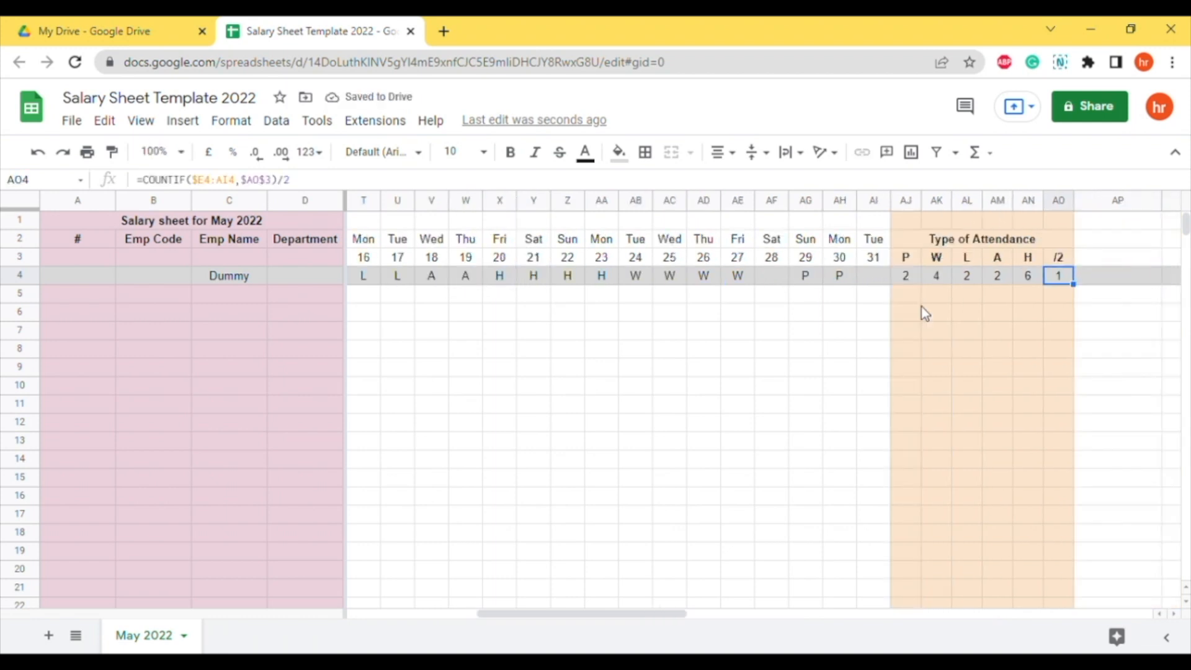
# Mark the Dummy employee as /2 on day 28 in row 4.
pyautogui.press('Left')
pyautogui.press('Left')
pyautogui.press('Left')
pyautogui.press('Left')
pyautogui.press('Left')
pyautogui.press('Left')
pyautogui.press('Left')
pyautogui.press('Left')
pyautogui.press('Left')
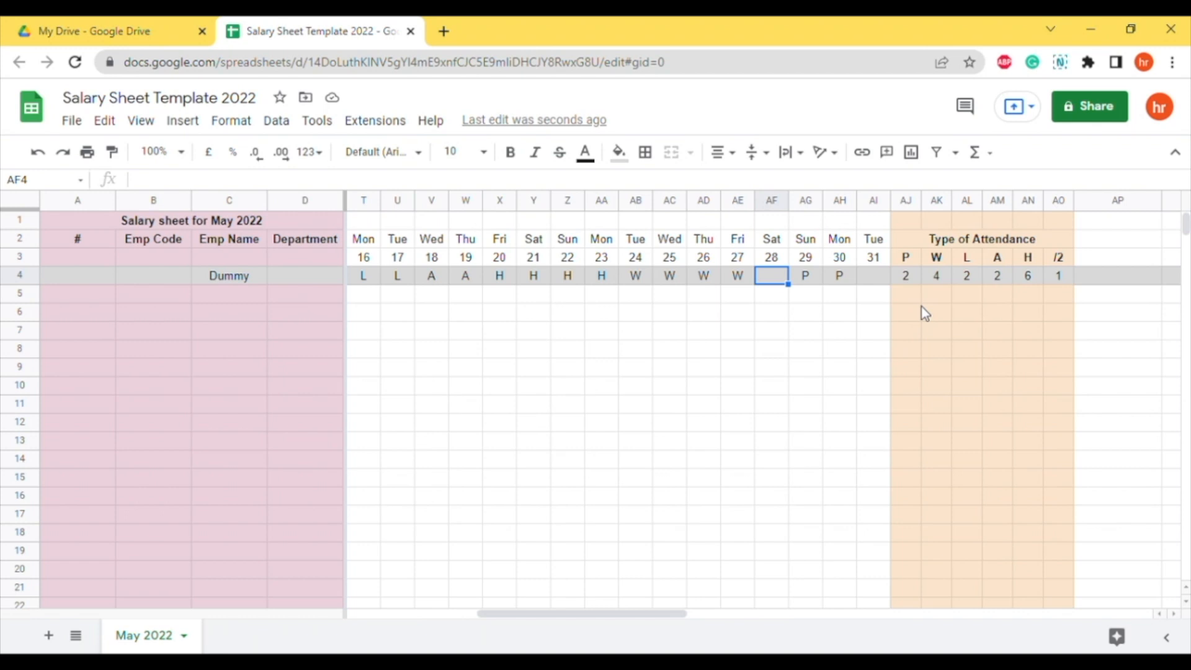
pyautogui.write('/2')
pyautogui.press('Tab')
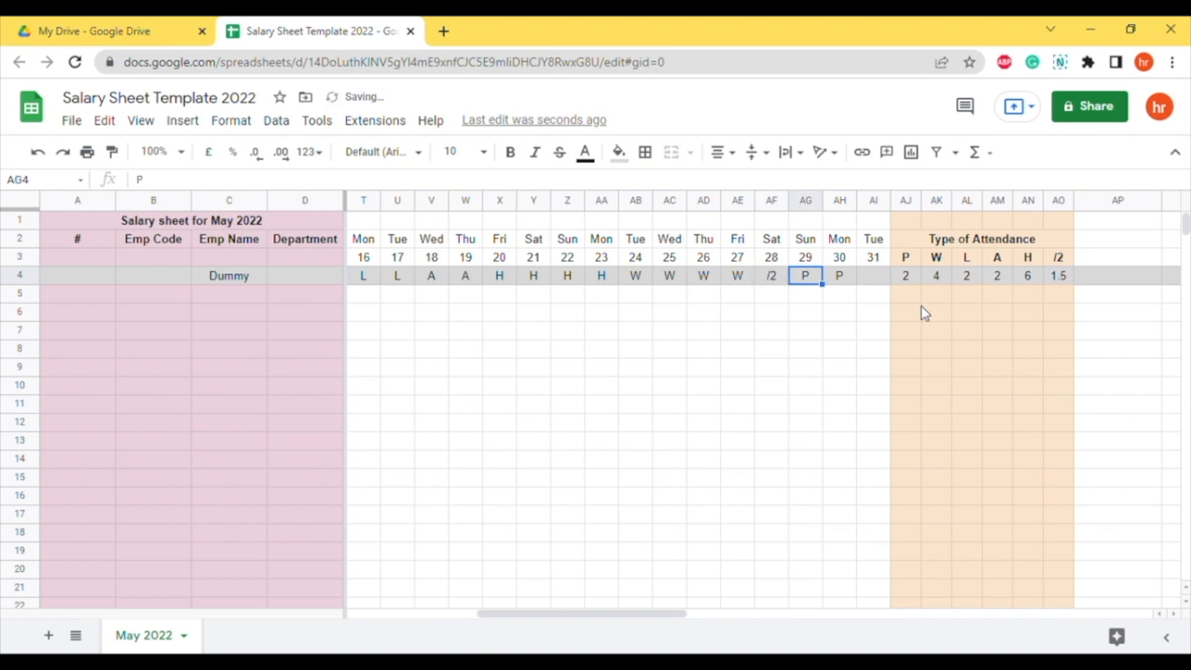
# Enter the heading Working Days in AP2, beside the Type of Attendance section.
pyautogui.press('Right')
pyautogui.press('Right')
pyautogui.press('Right')
pyautogui.press('Right')
pyautogui.press('Right')
pyautogui.press('Right')
pyautogui.press('Right')
pyautogui.press('Right')
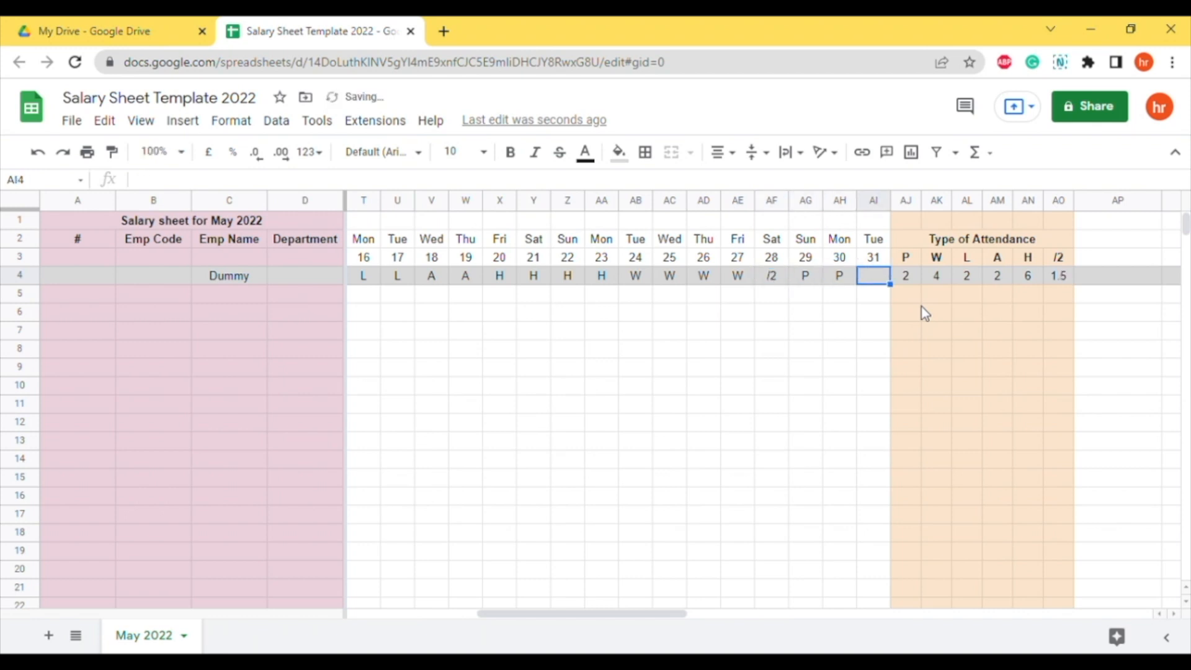
pyautogui.press('Right')
pyautogui.press('Right')
pyautogui.press('Right')
pyautogui.press('Right')
pyautogui.press('Left')
pyautogui.press('Left')
pyautogui.press('Left')
pyautogui.press('Up')
pyautogui.press('Up')
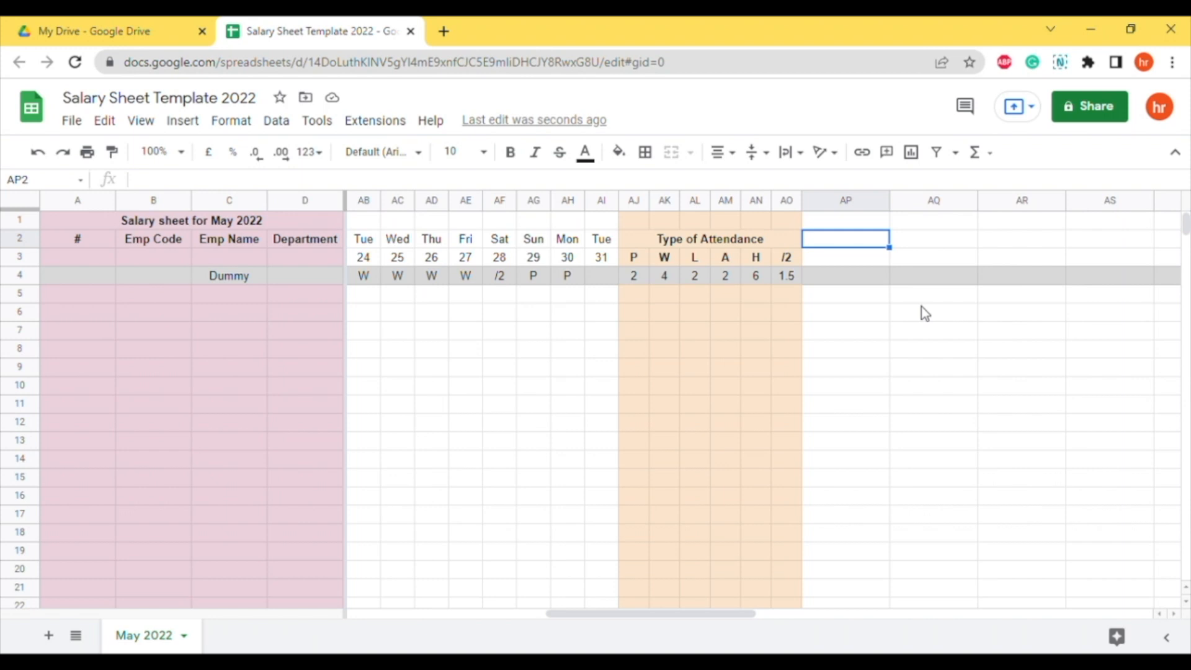
pyautogui.write('t0')
pyautogui.press('BackSpace')
pyautogui.press('BackSpace')
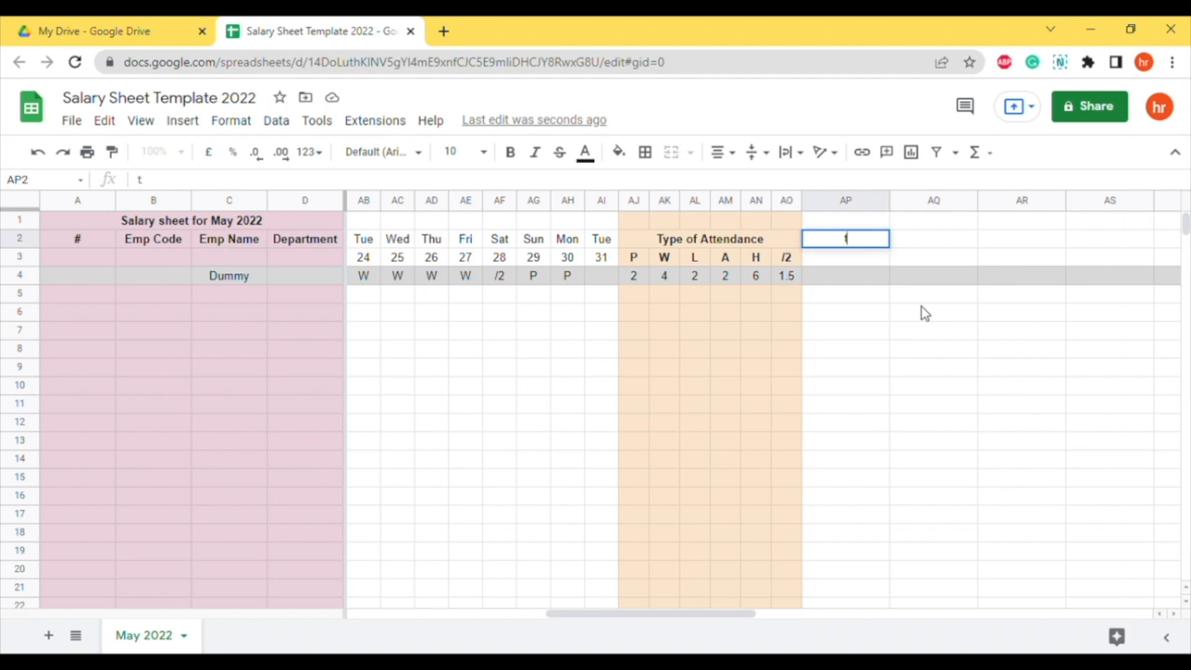
pyautogui.write('Working Days')
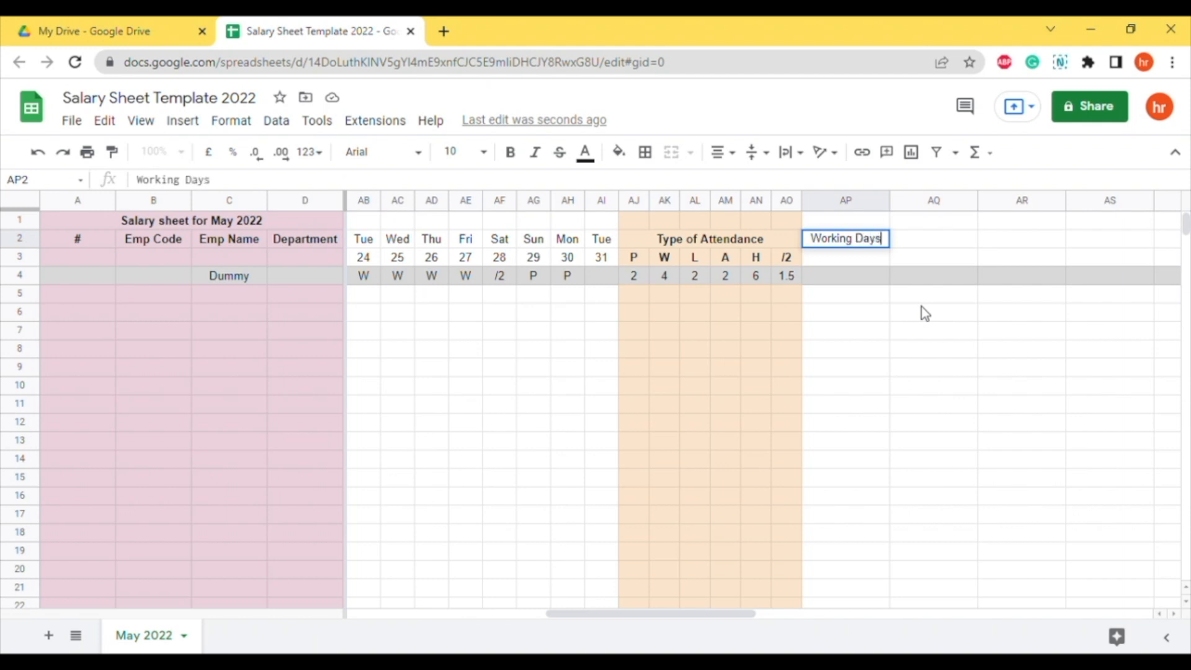
pyautogui.press('Return')
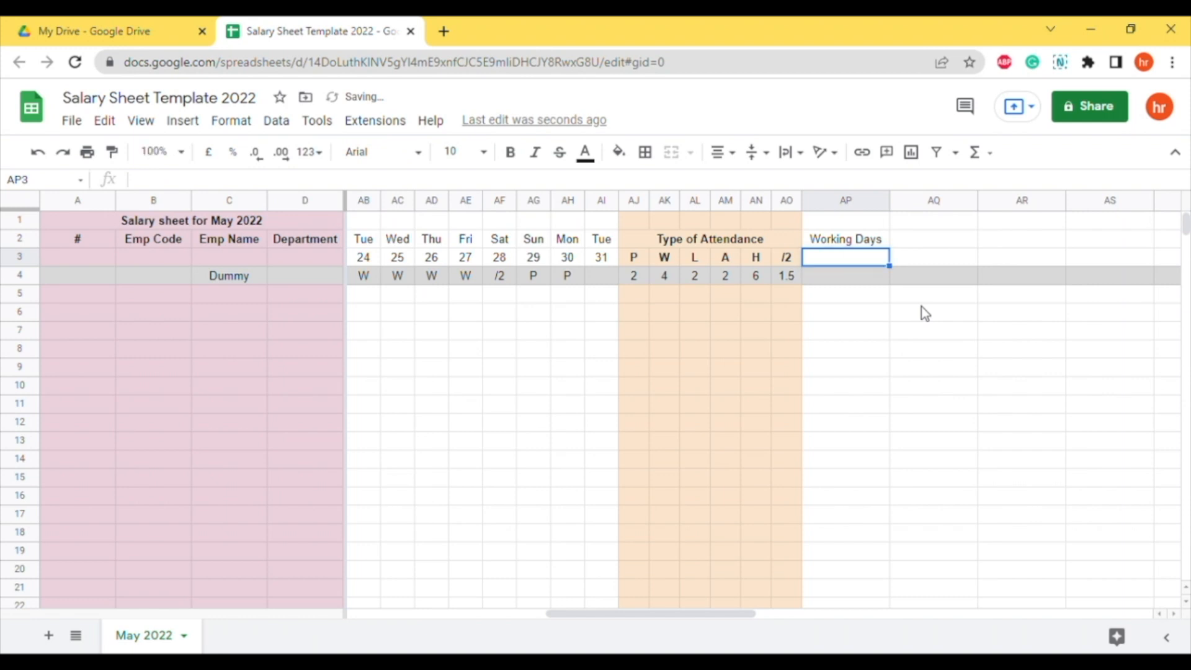
# Enter the formula =sum(AJ4,AK4,AL4,AN4,AO4) in AP4 to add the P, W, L, H and /2 days, leaving out A.
pyautogui.press('Down')
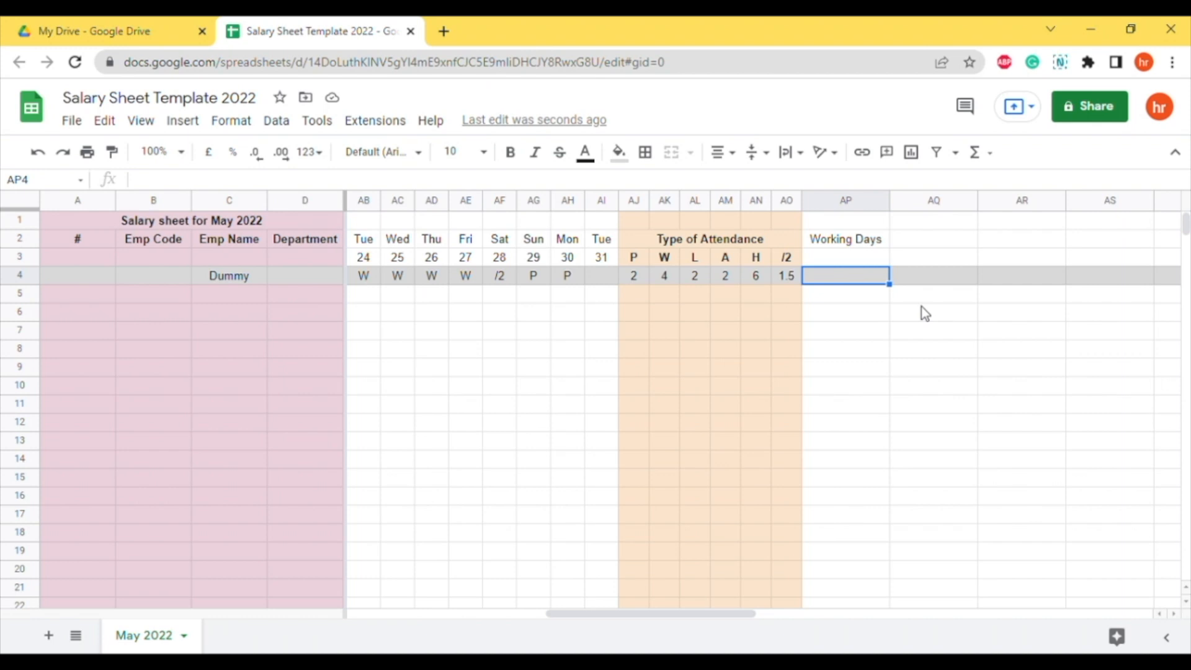
pyautogui.press('Return')
pyautogui.write('=sum')
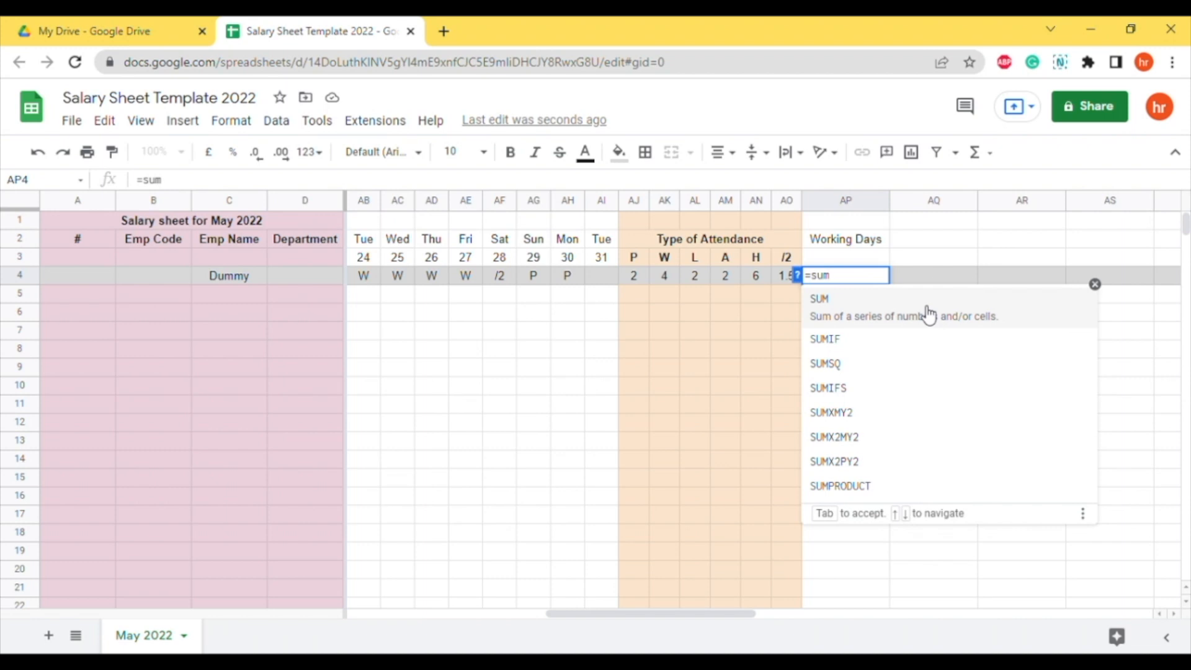
pyautogui.write('(')
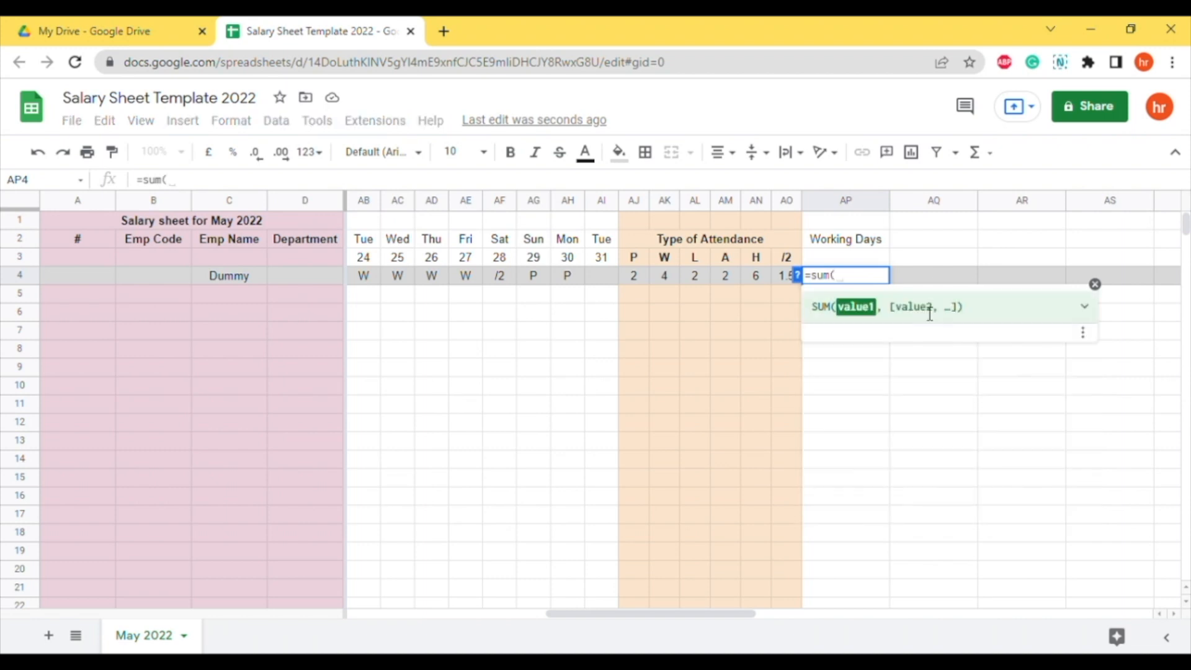
pyautogui.click(626, 279)
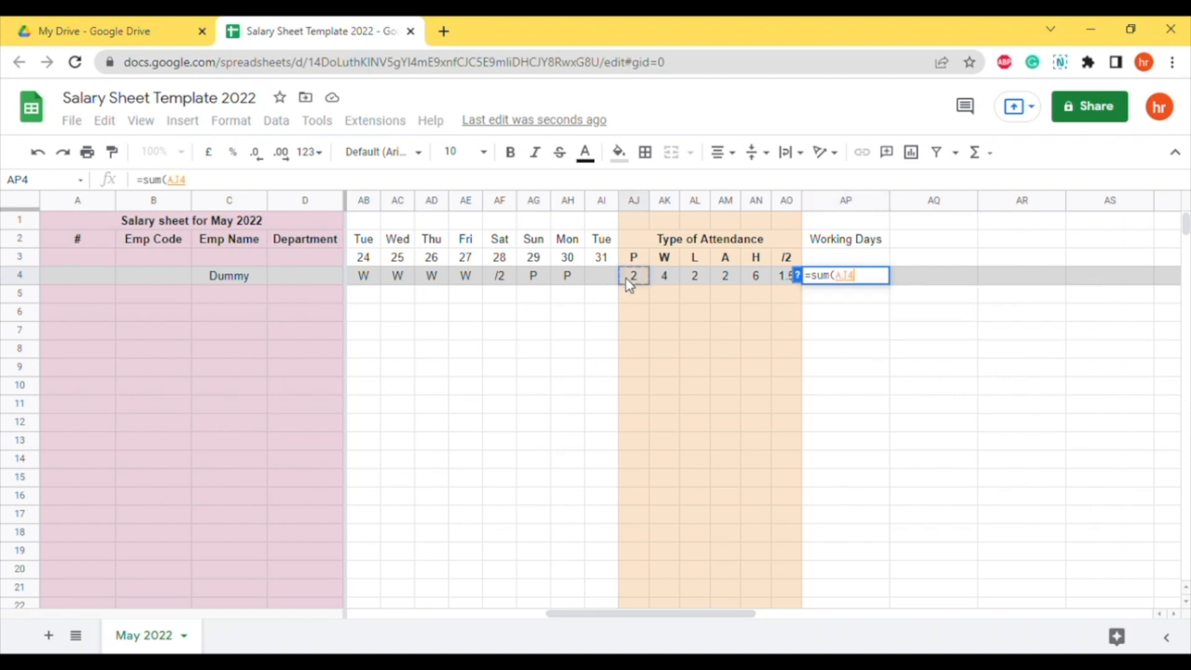
pyautogui.write(',')
pyautogui.click(667, 280)
pyautogui.write(',')
pyautogui.click(692, 280)
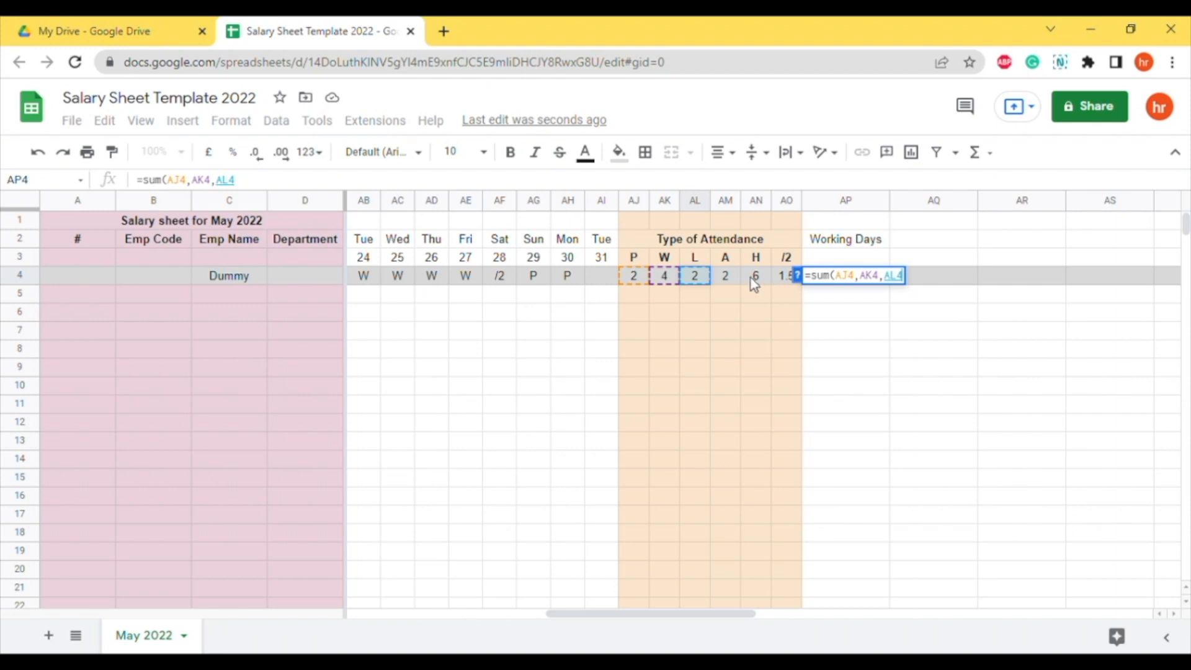
pyautogui.write(',')
pyautogui.click(752, 279)
pyautogui.write(',')
pyautogui.click(783, 280)
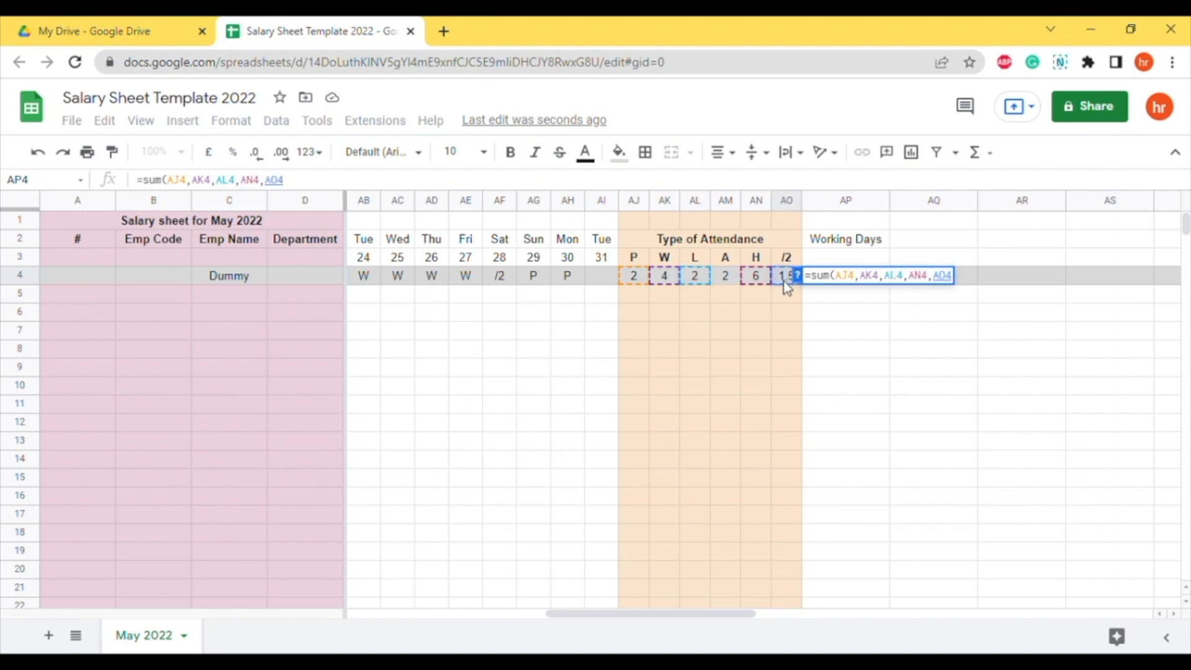
pyautogui.write(')')
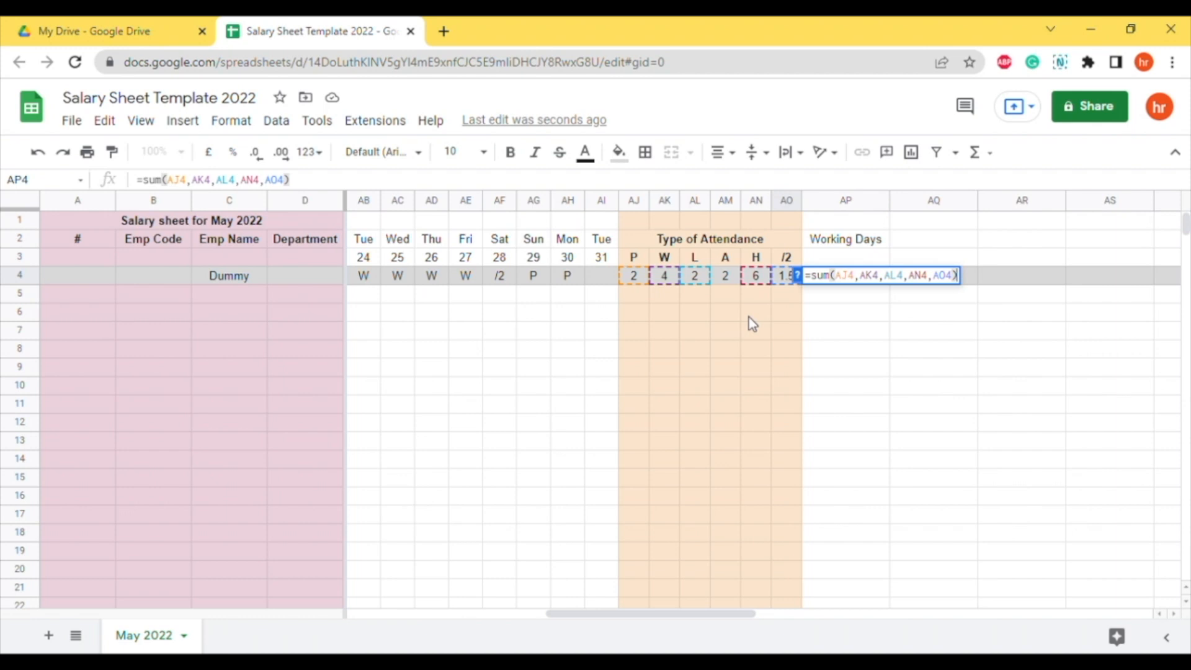
pyautogui.press('Return')
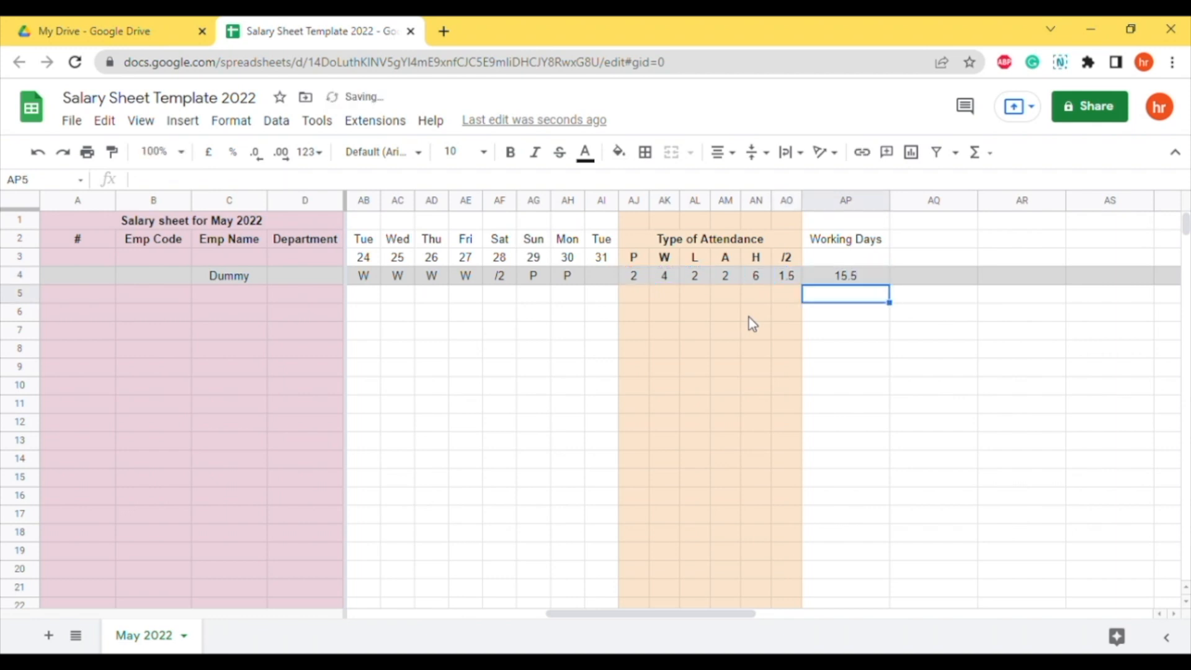
pyautogui.press('Up')
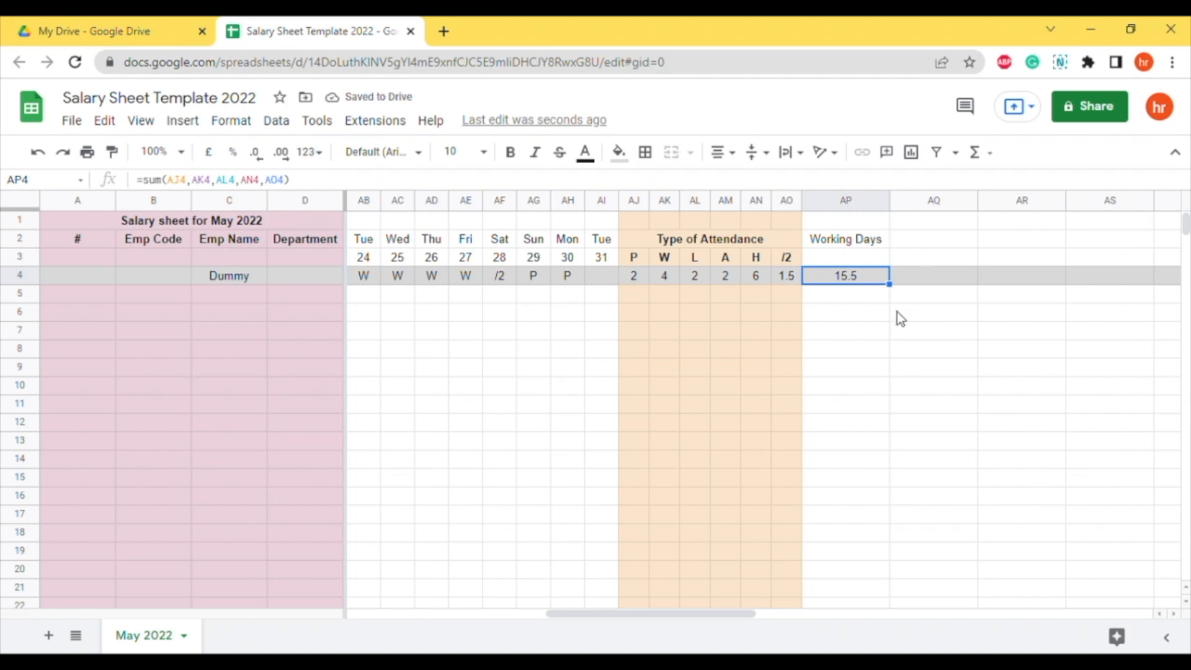
pyautogui.click(871, 241)
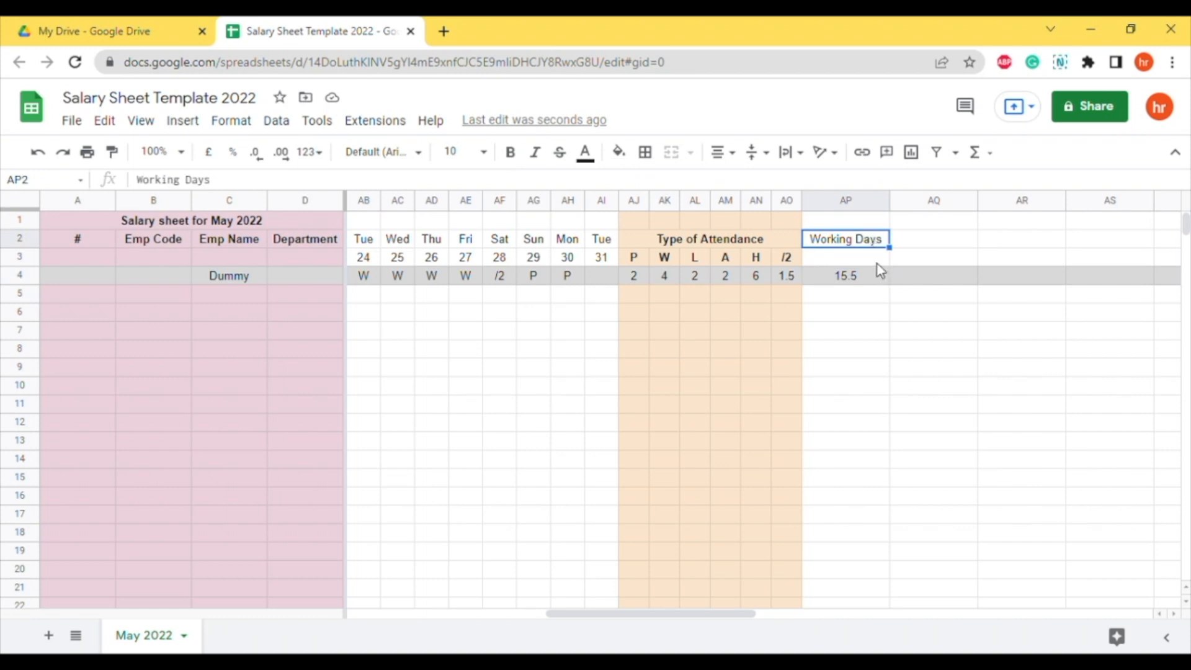
pyautogui.write('P')
pyautogui.press('BackSpace')
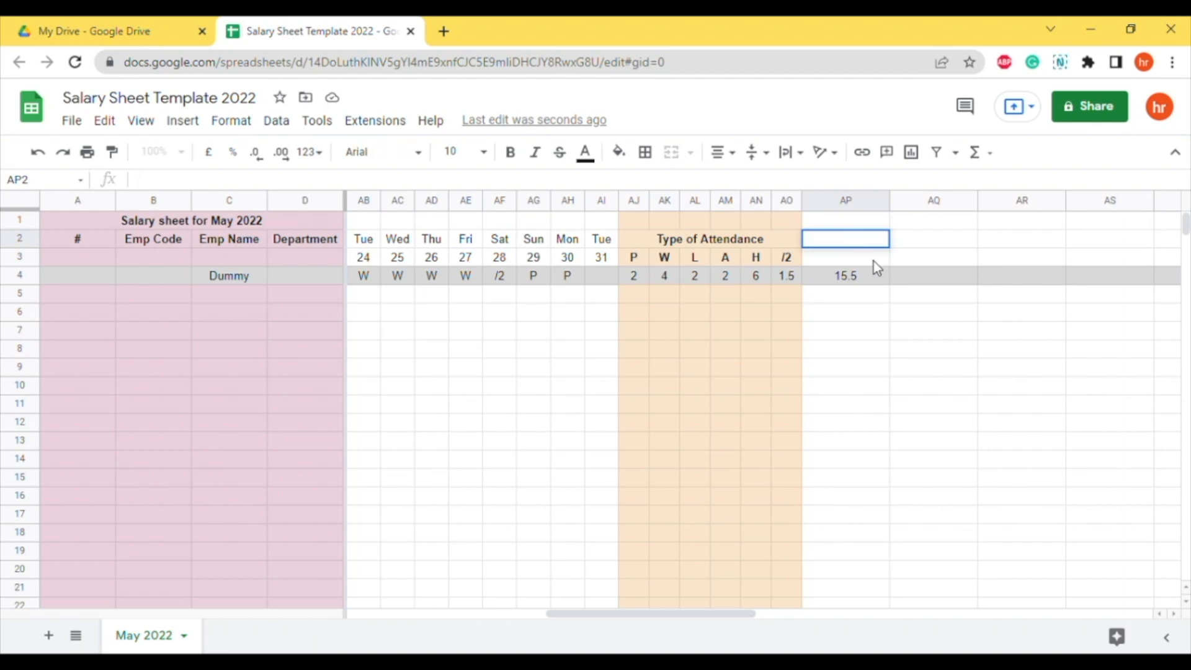
pyautogui.press('Escape')
# Enter the heading Paid Days in AP3, directly above the attendance sum.
pyautogui.click(873, 261)
pyautogui.write('Paid Days')
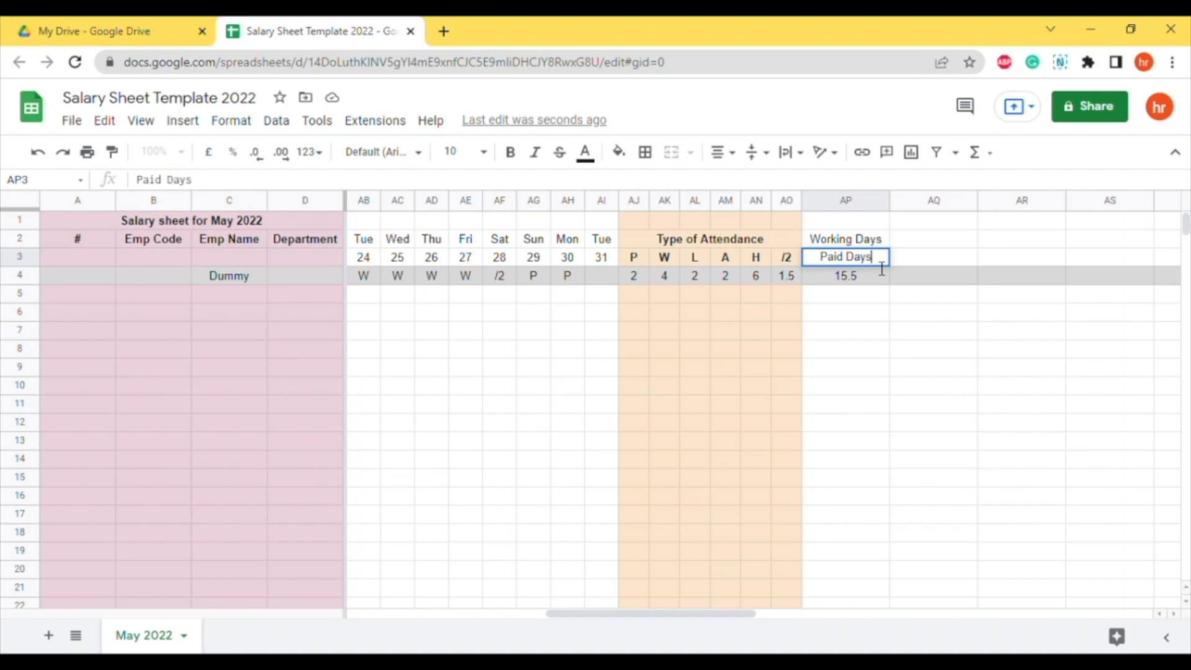
pyautogui.press('Tab')
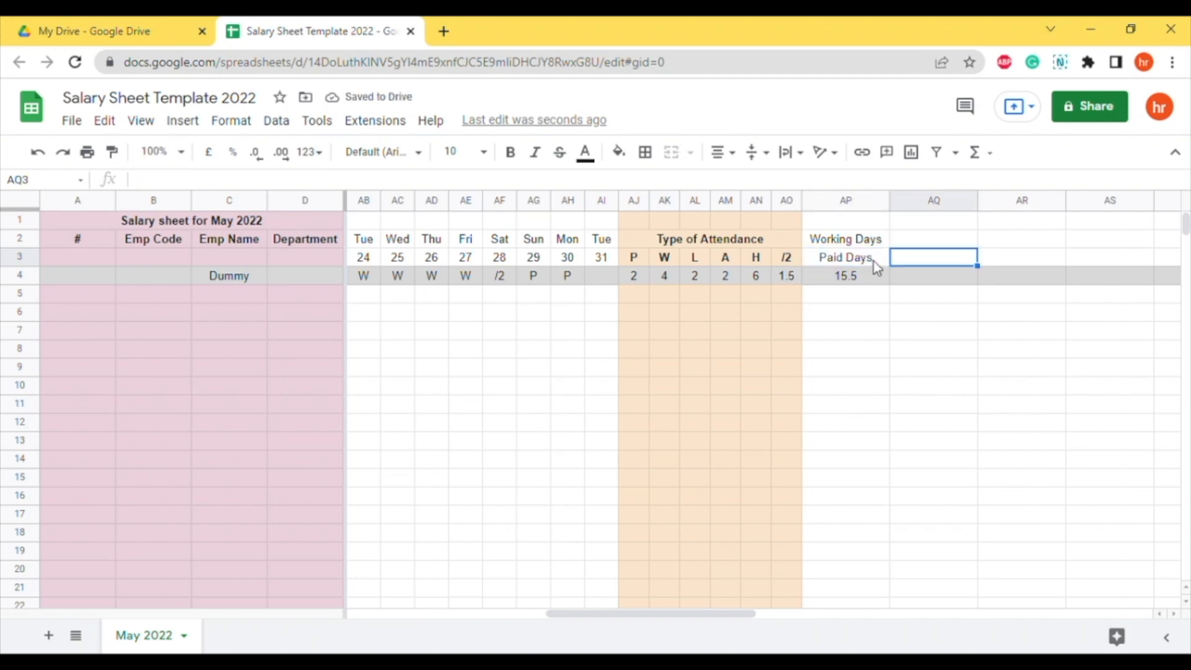
pyautogui.press('Left')
pyautogui.press('Left')
pyautogui.press('Left')
pyautogui.press('Left')
pyautogui.press('Right')
pyautogui.press('Right')
pyautogui.press('Right')
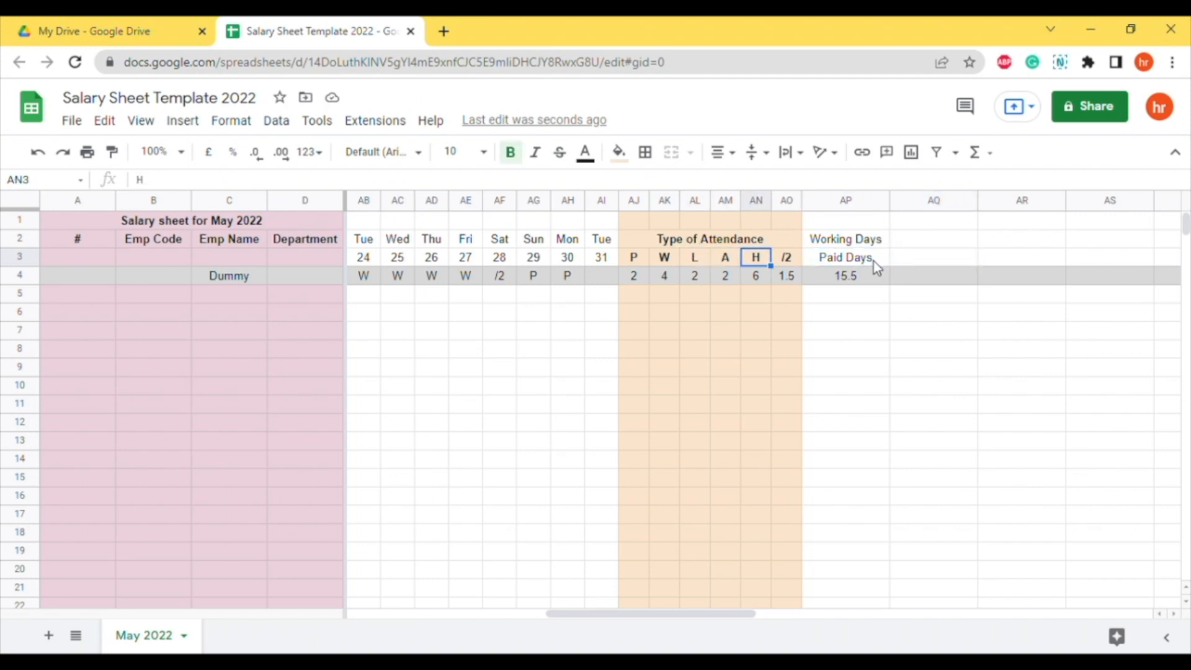
pyautogui.press('Down')
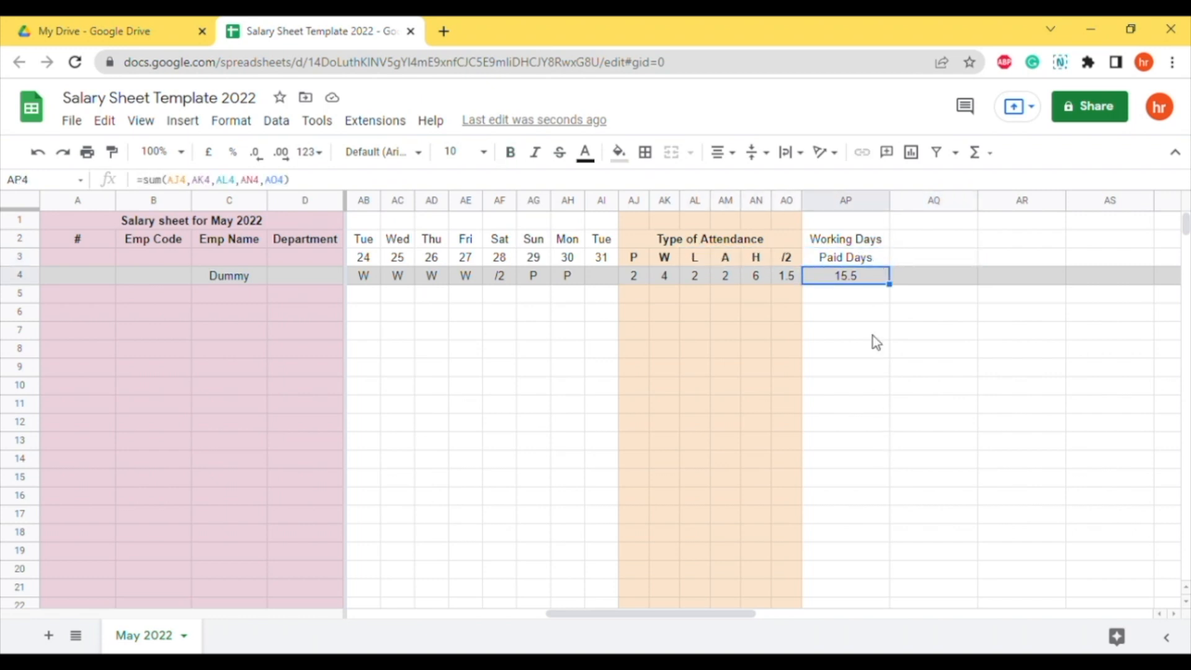
# Delete the Working Days heading from AP2 and check which cells the Paid Days formula in AP4 adds.
pyautogui.click(856, 239)
pyautogui.press('Delete')
pyautogui.click(857, 279)
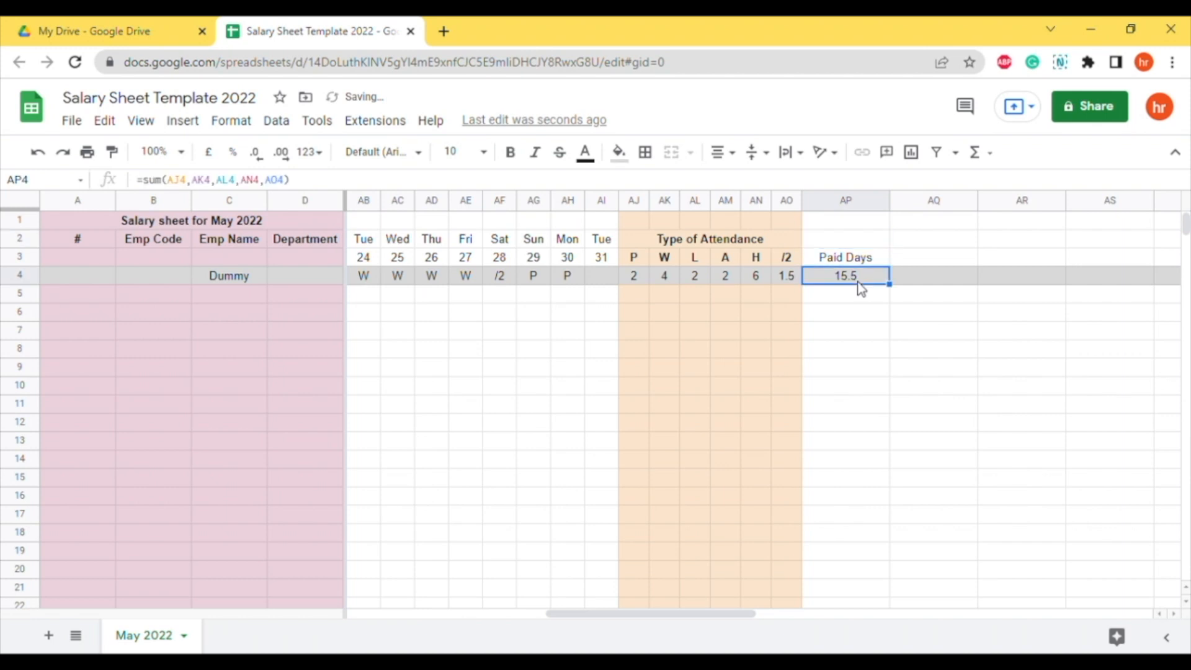
pyautogui.press('Return')
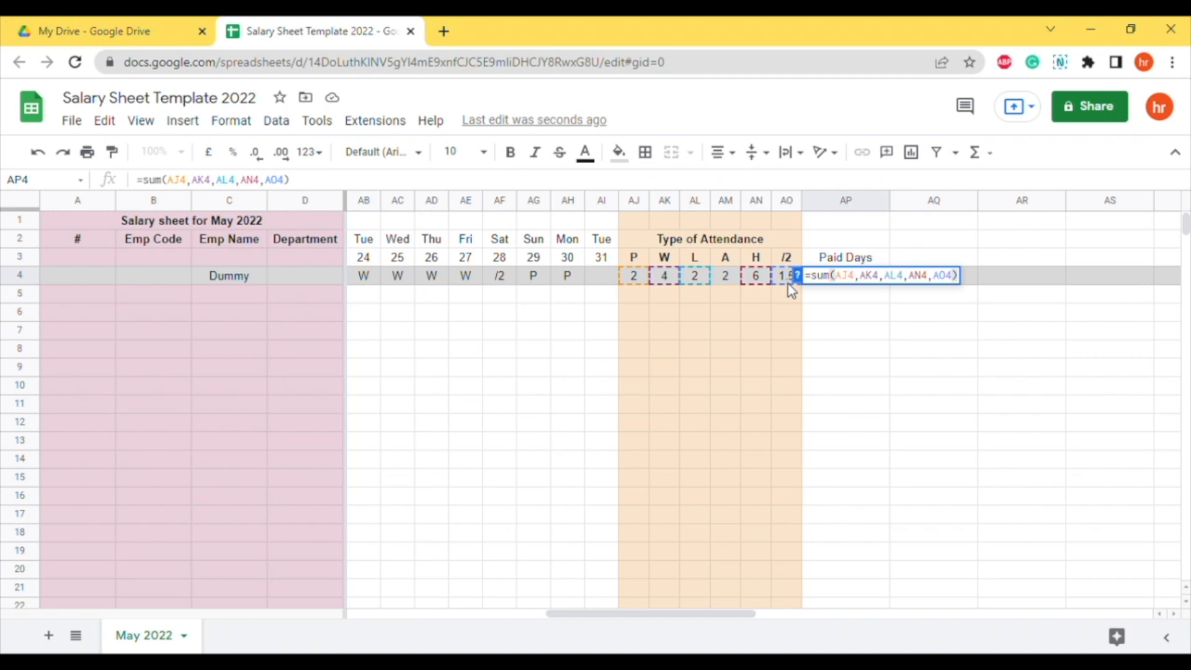
pyautogui.press('Return')
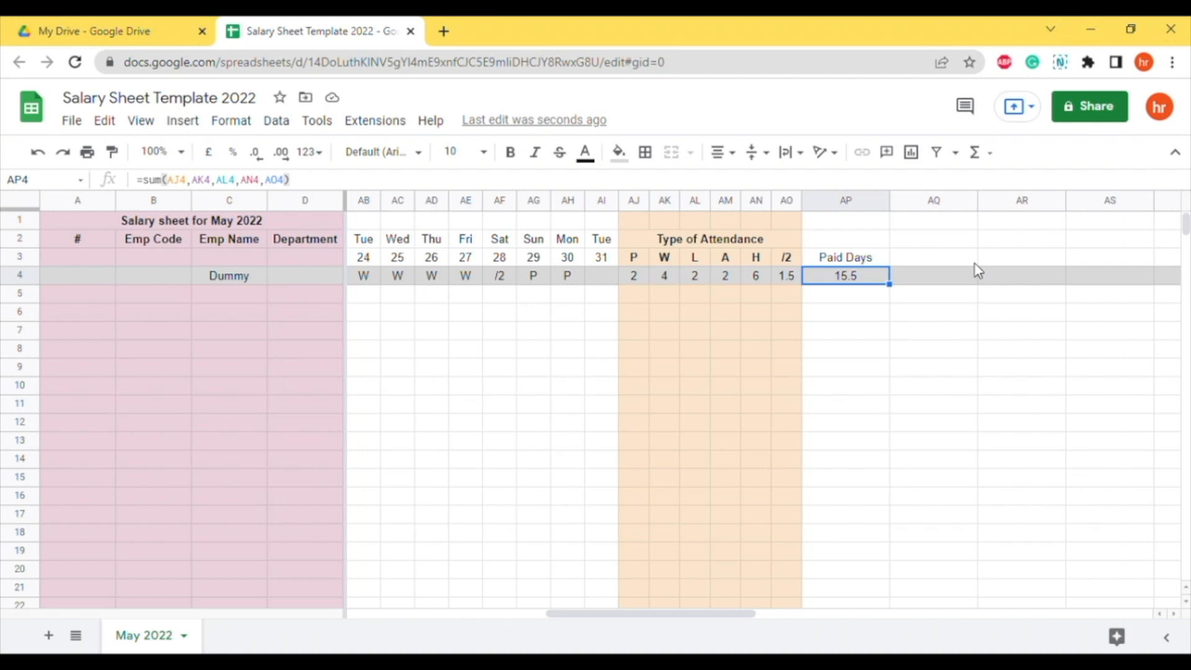
# Insert an empty column before the Paid Days column.
pyautogui.click(845, 205)
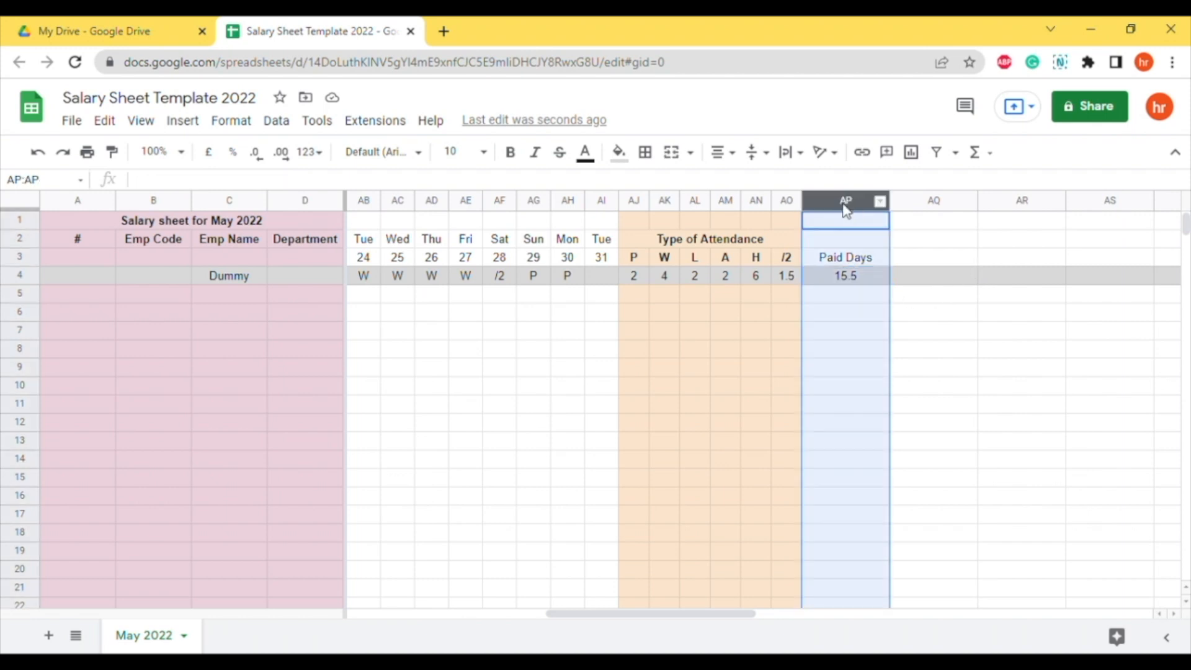
pyautogui.rightClick(845, 201)
pyautogui.click(1024, 296)
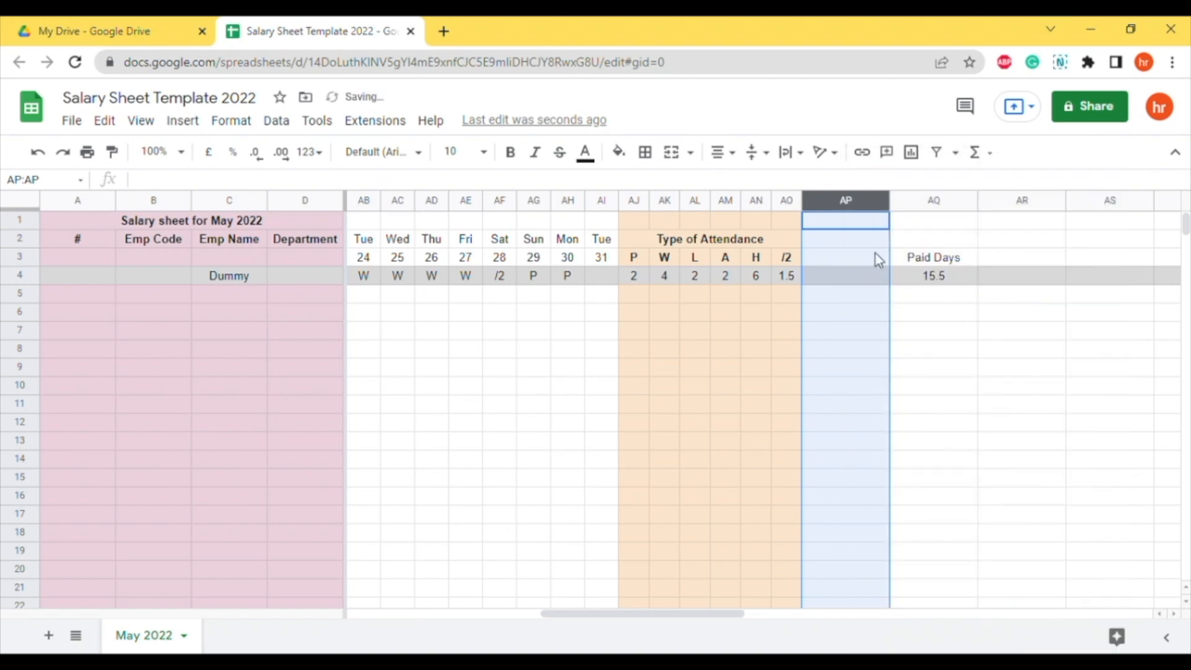
# Enter the heading Total Days in AP3, in the empty column before Paid Days.
pyautogui.click(857, 261)
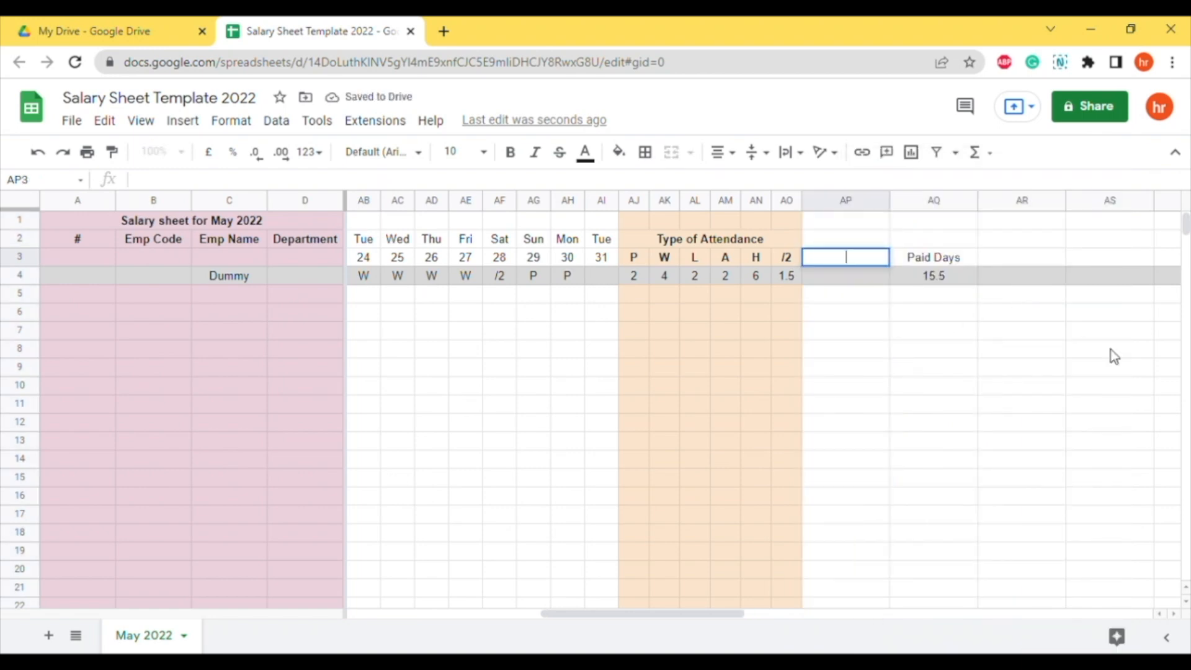
pyautogui.write('TOta')
pyautogui.press('BackSpace')
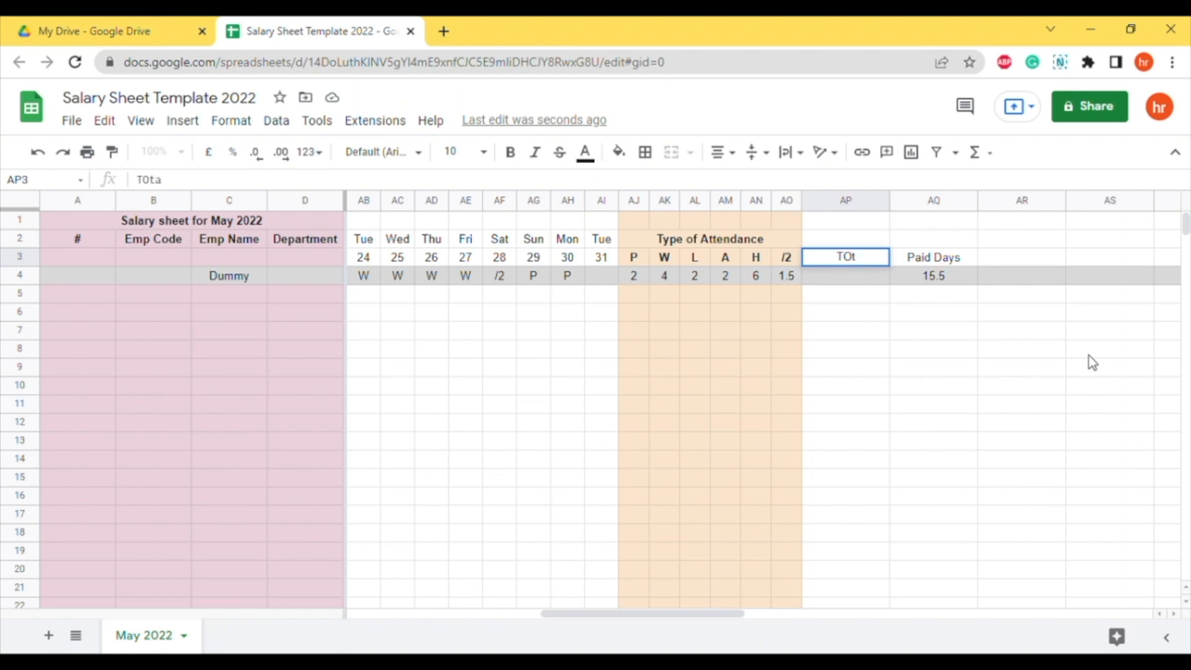
pyautogui.press('BackSpace')
pyautogui.press('BackSpace')
pyautogui.write('otal Days')
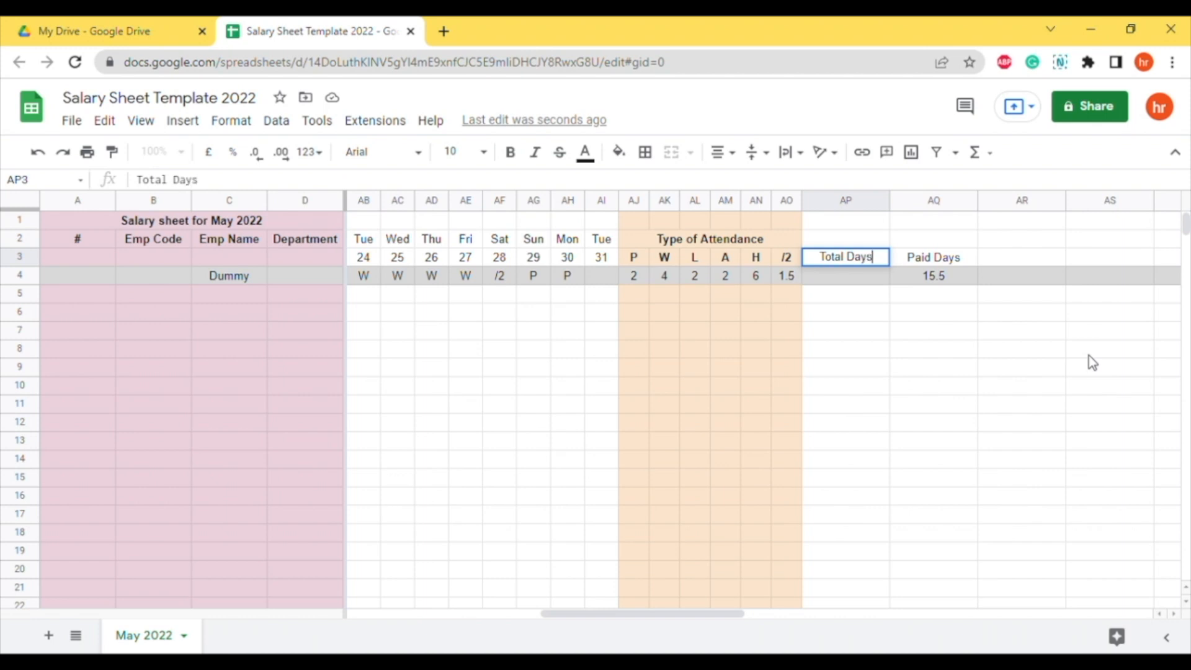
pyautogui.press('Tab')
pyautogui.press('Left')
pyautogui.press('Down')
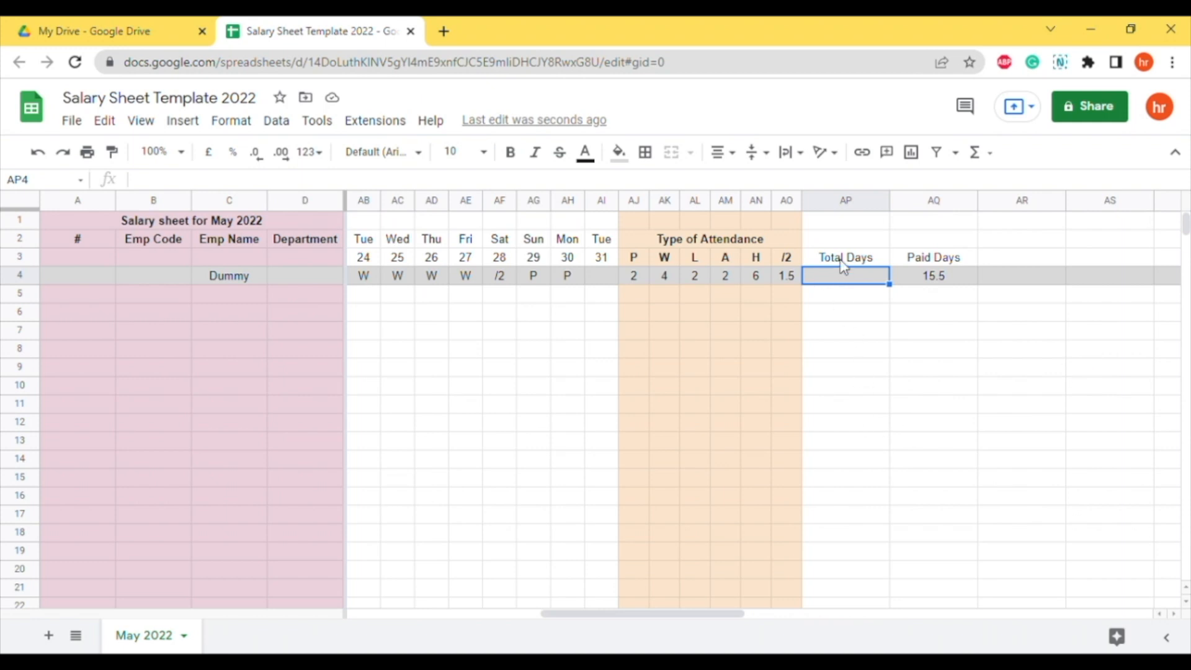
# Review the day numbers in row 3 from day 1 through day 31 as the basis for Total Days.
pyautogui.moveTo(728, 620); pyautogui.dragTo(407, 614)
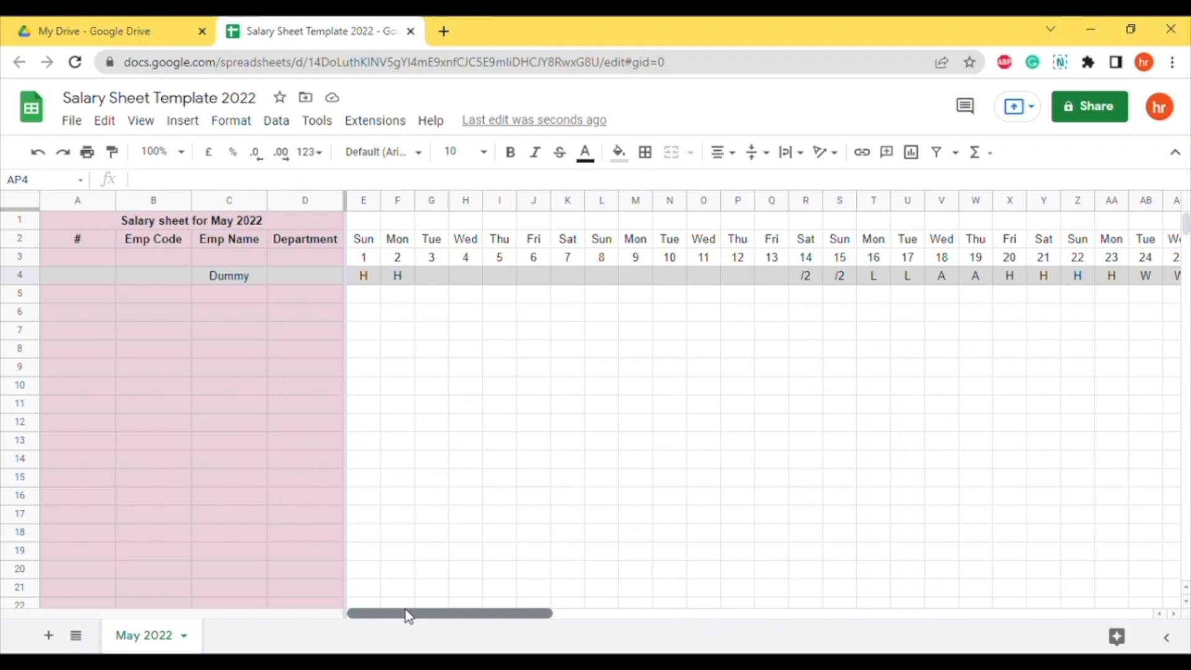
pyautogui.click(364, 262)
pyautogui.press('Right')
pyautogui.press('Right')
pyautogui.press('Right')
pyautogui.press('Right')
pyautogui.press('Right')
pyautogui.press('Right')
pyautogui.press('Right')
pyautogui.press('Right')
pyautogui.press('Right')
pyautogui.press('Right')
pyautogui.press('Right')
pyautogui.press('Right')
pyautogui.press('Right')
pyautogui.press('Right')
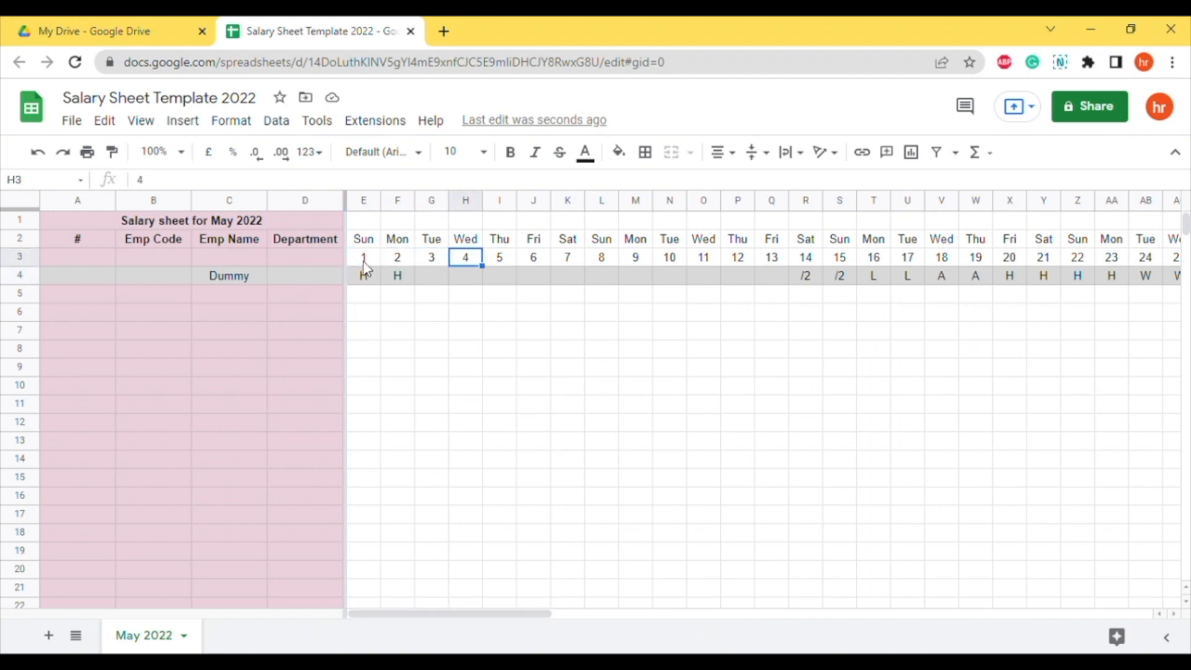
pyautogui.press('Right')
pyautogui.press('Right')
pyautogui.press('Right')
pyautogui.press('Right')
pyautogui.press('Right')
pyautogui.press('Right')
pyautogui.press('Right')
pyautogui.press('Right')
pyautogui.press('Right')
pyautogui.press('Right')
pyautogui.press('Right')
pyautogui.press('Right')
pyautogui.press('Right')
pyautogui.press('Right')
pyautogui.press('Right')
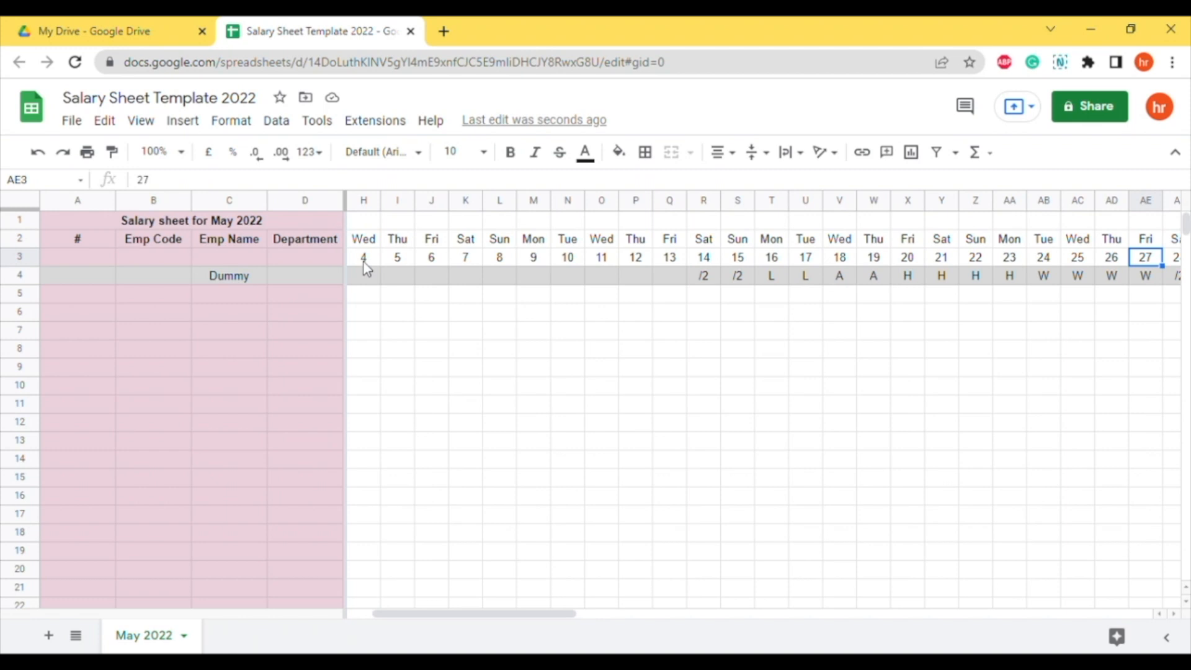
pyautogui.press('Right')
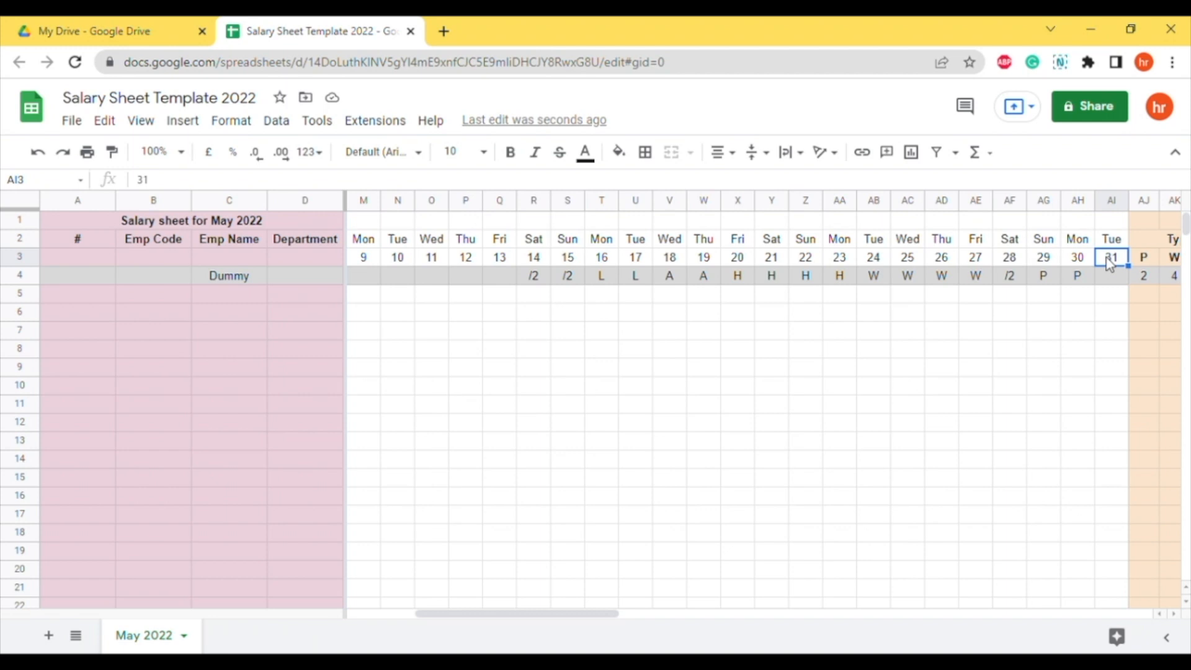
# Enter the formula =count(E3:AI3) in AP4 to count the month's days under Total Days.
pyautogui.press('Right')
pyautogui.press('Right')
pyautogui.press('Right')
pyautogui.press('Right')
pyautogui.press('Right')
pyautogui.press('Right')
pyautogui.press('Right')
pyautogui.press('Right')
pyautogui.press('Right')
pyautogui.press('Left')
pyautogui.press('Left')
pyautogui.press('Left')
pyautogui.press('Down')
pyautogui.press('Right')
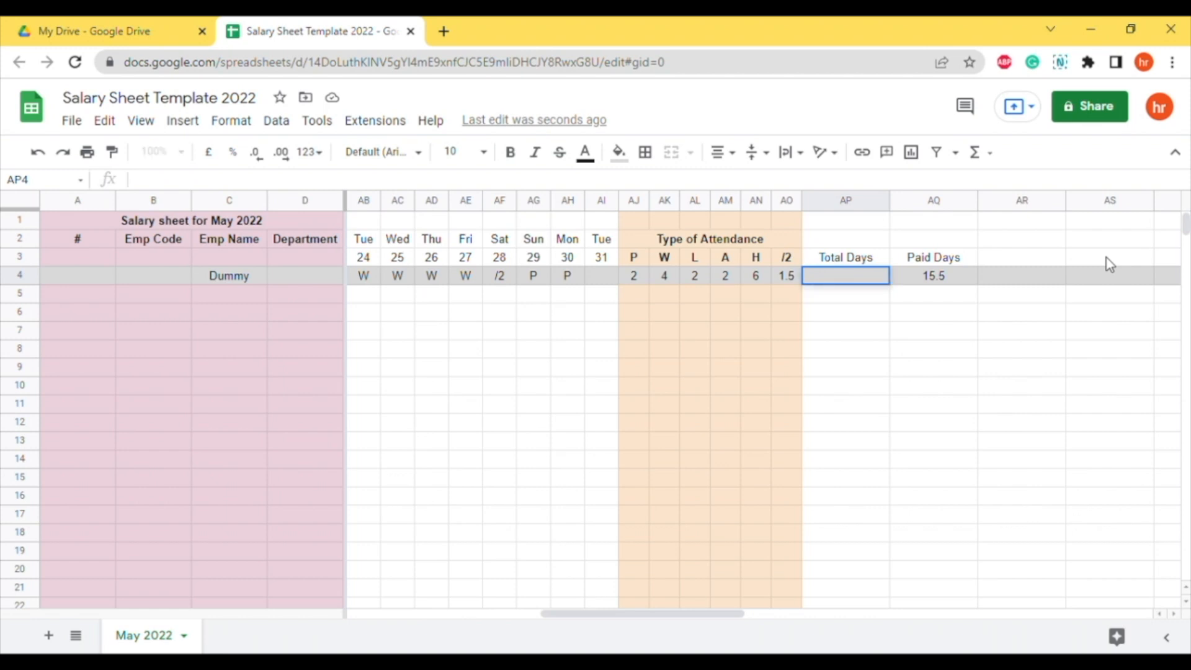
pyautogui.write('=count')
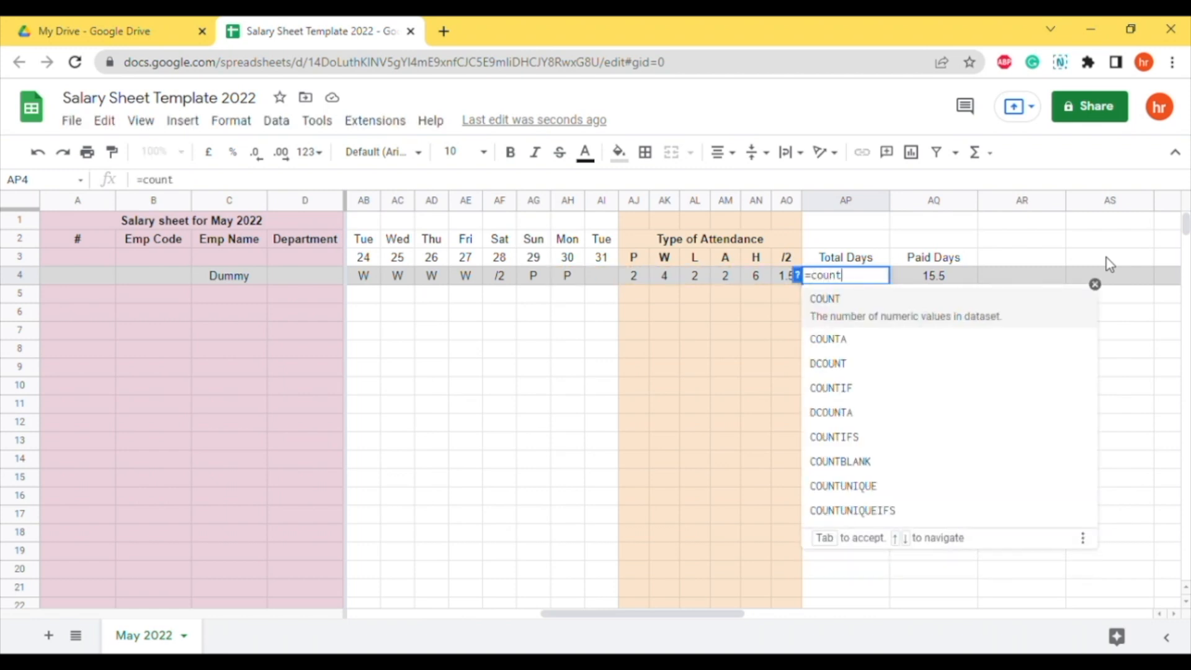
pyautogui.write('(')
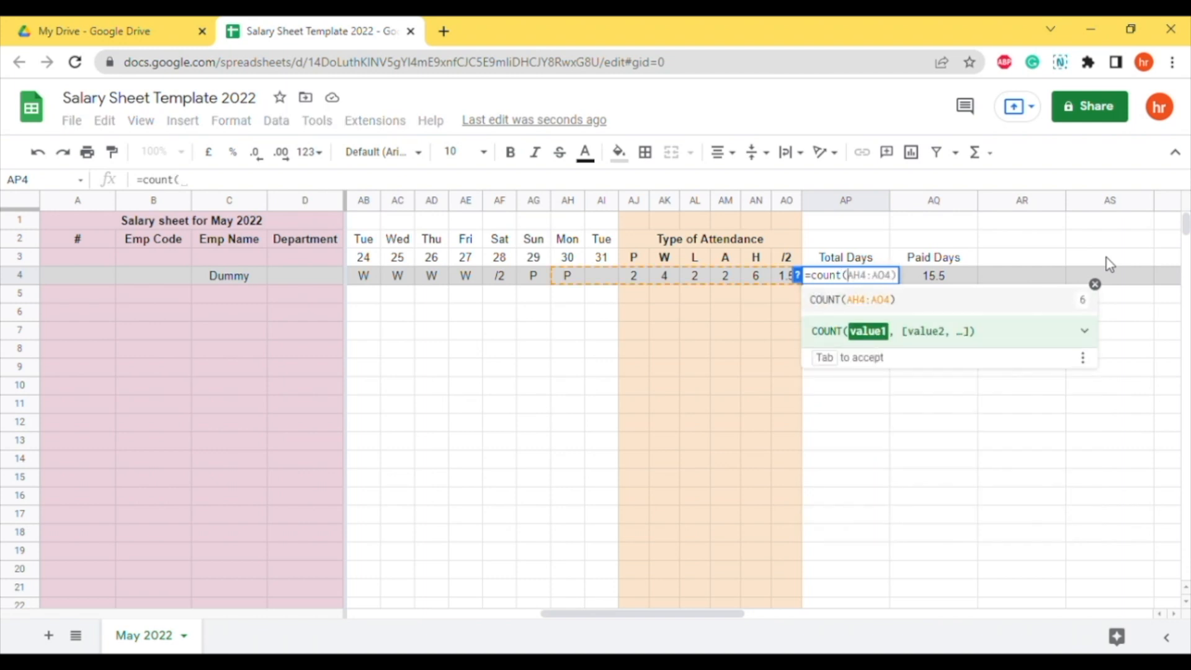
pyautogui.press('Escape')
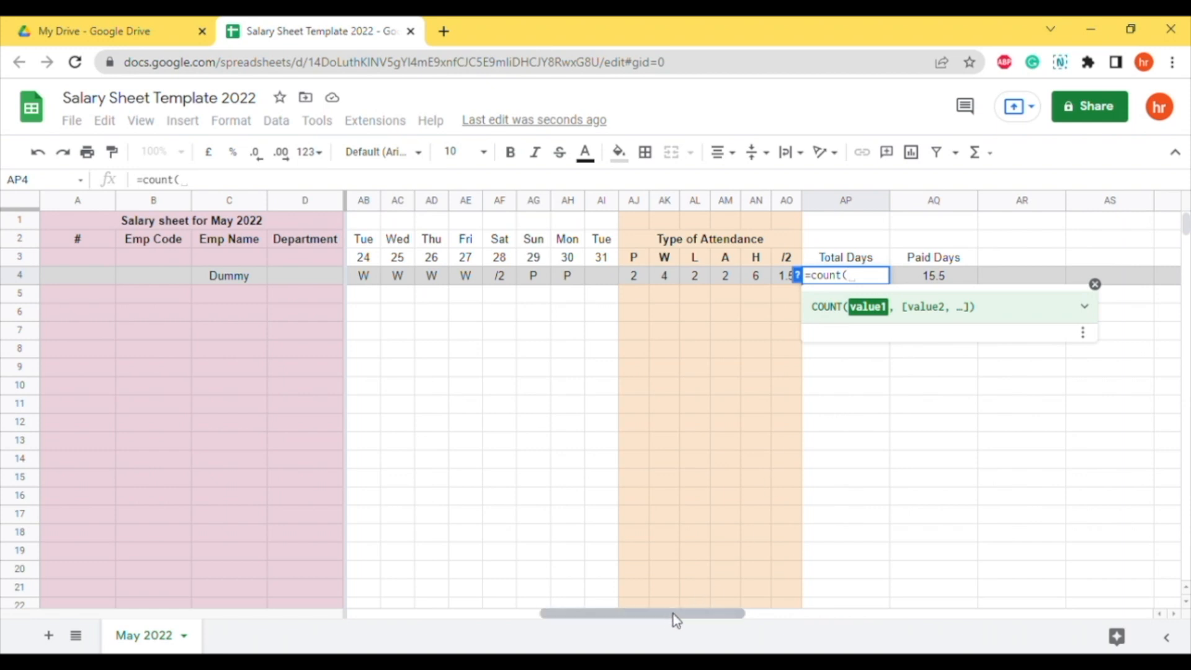
pyautogui.moveTo(667, 614); pyautogui.dragTo(229, 631)
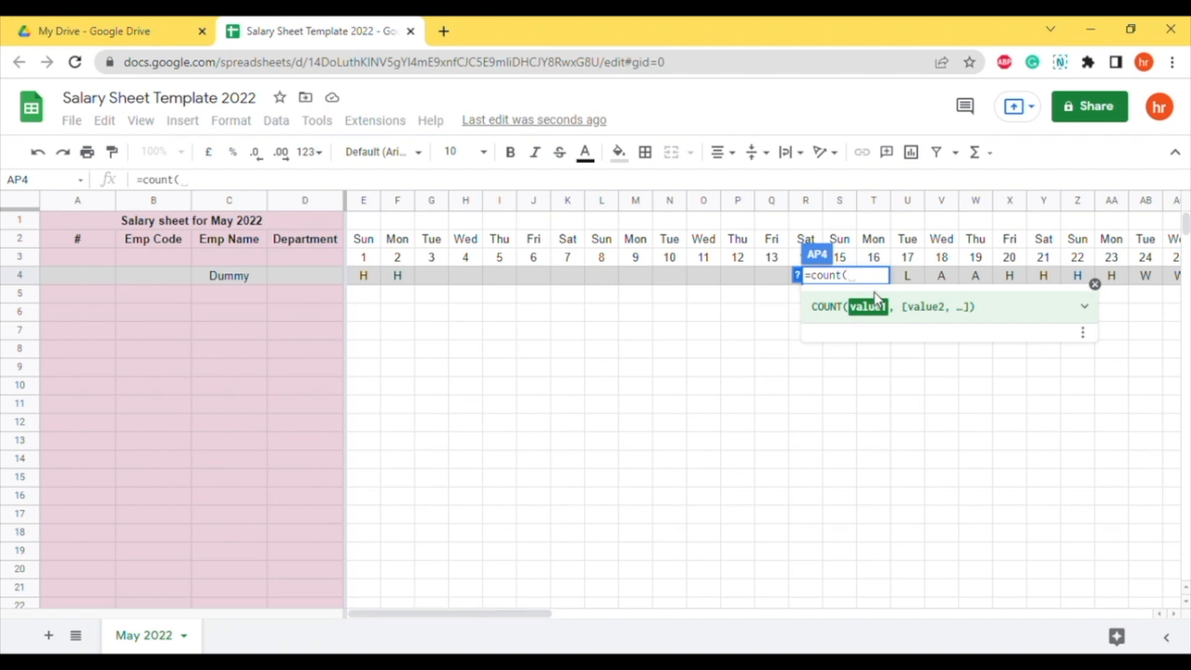
pyautogui.write('E')
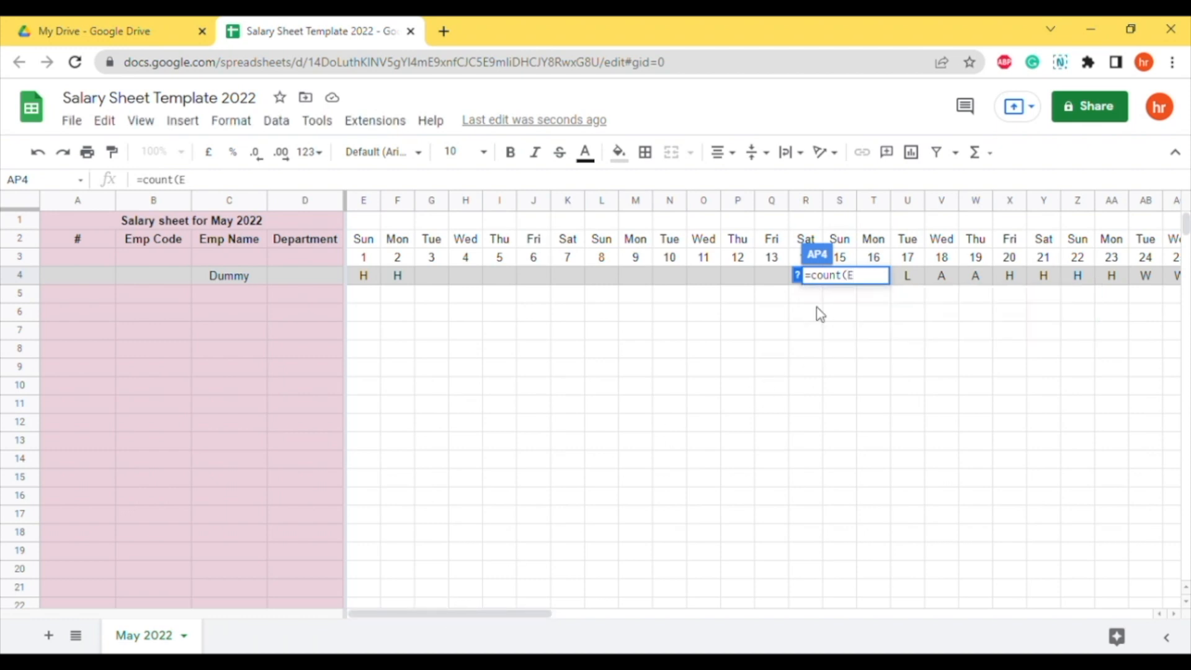
pyautogui.write('3:')
pyautogui.moveTo(504, 619); pyautogui.dragTo(696, 596)
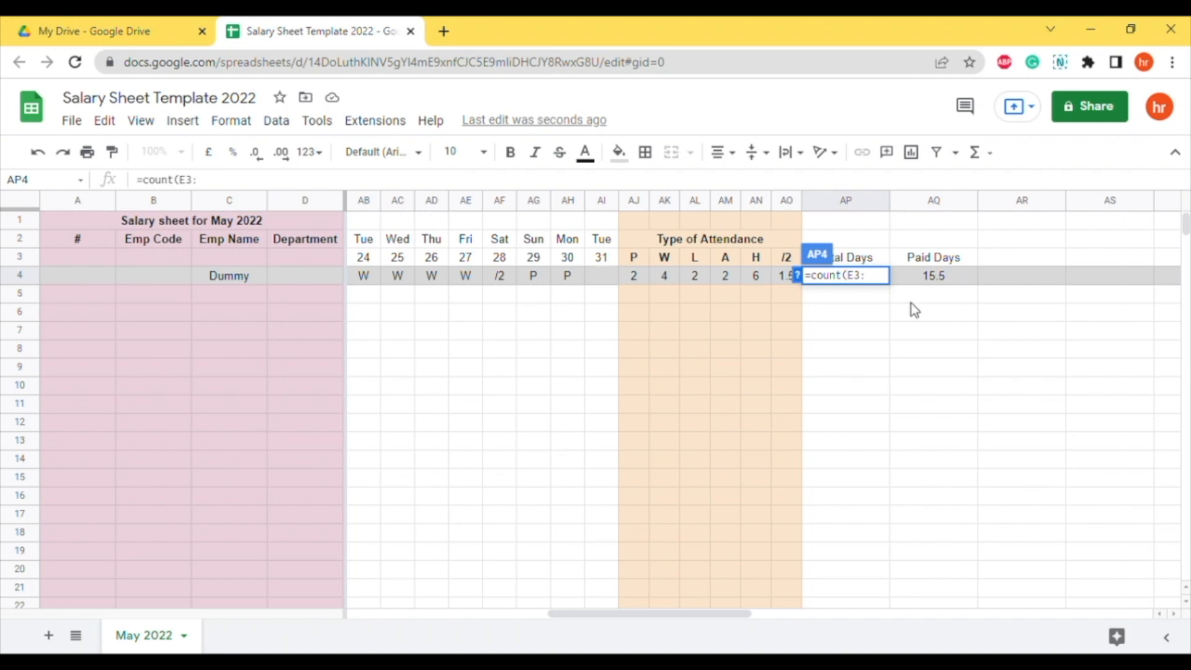
pyautogui.write('A')
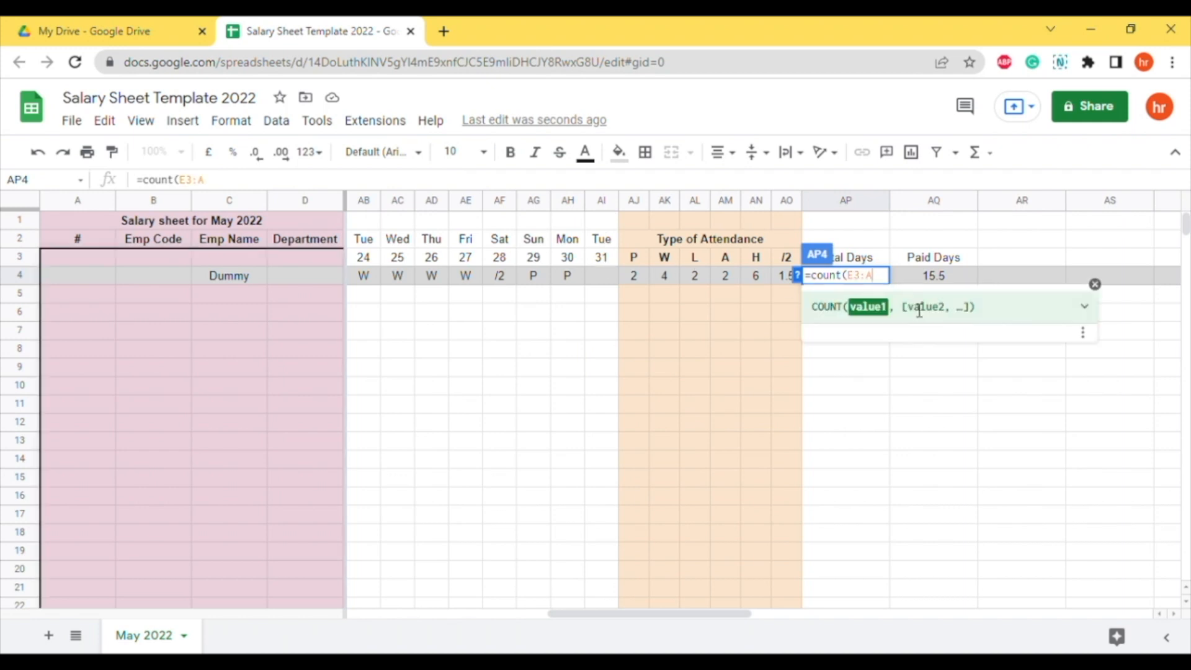
pyautogui.write('I3')
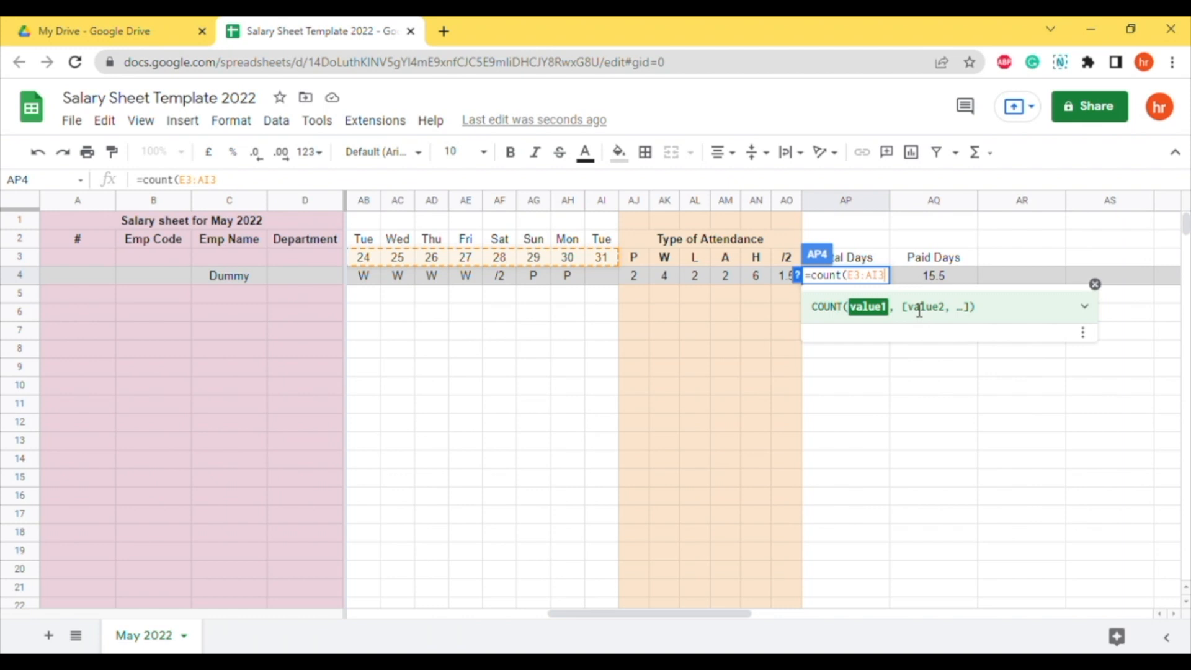
pyautogui.press('Return')
pyautogui.press('Up')
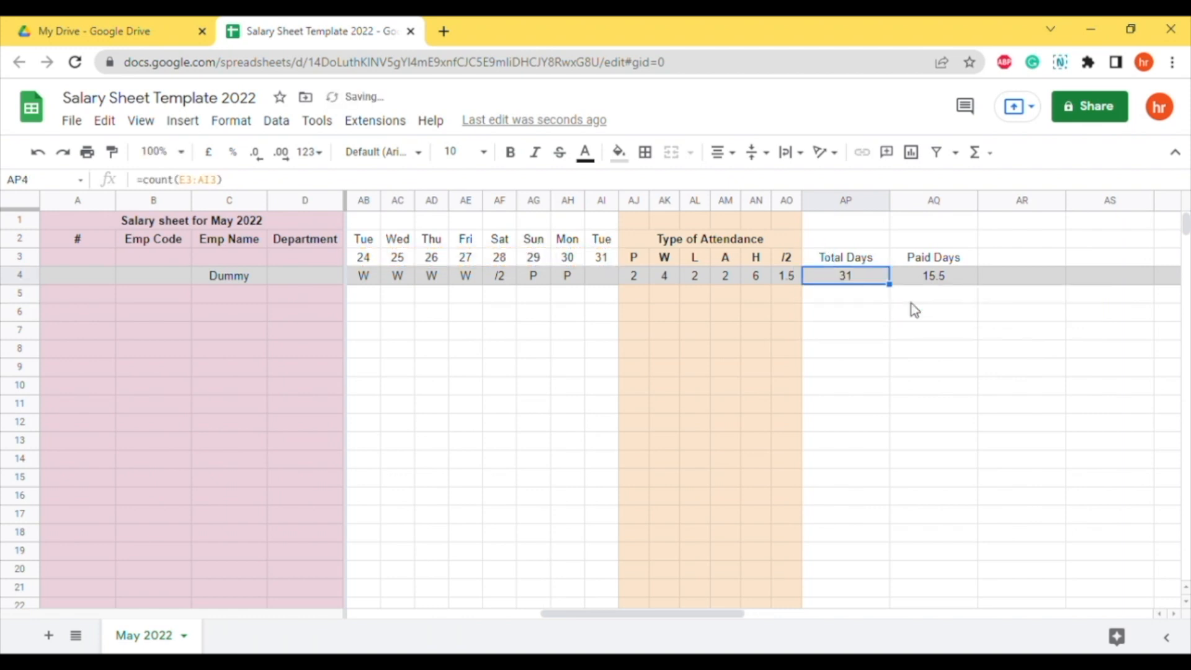
# Enter the heading Unpaid Days in AR3, beside the Paid Days heading.
pyautogui.press('Right')
pyautogui.press('Left')
pyautogui.press('Right')
pyautogui.press('Right')
pyautogui.press('Left')
pyautogui.press('Up')
pyautogui.press('Right')
pyautogui.write('Uppaid Days')
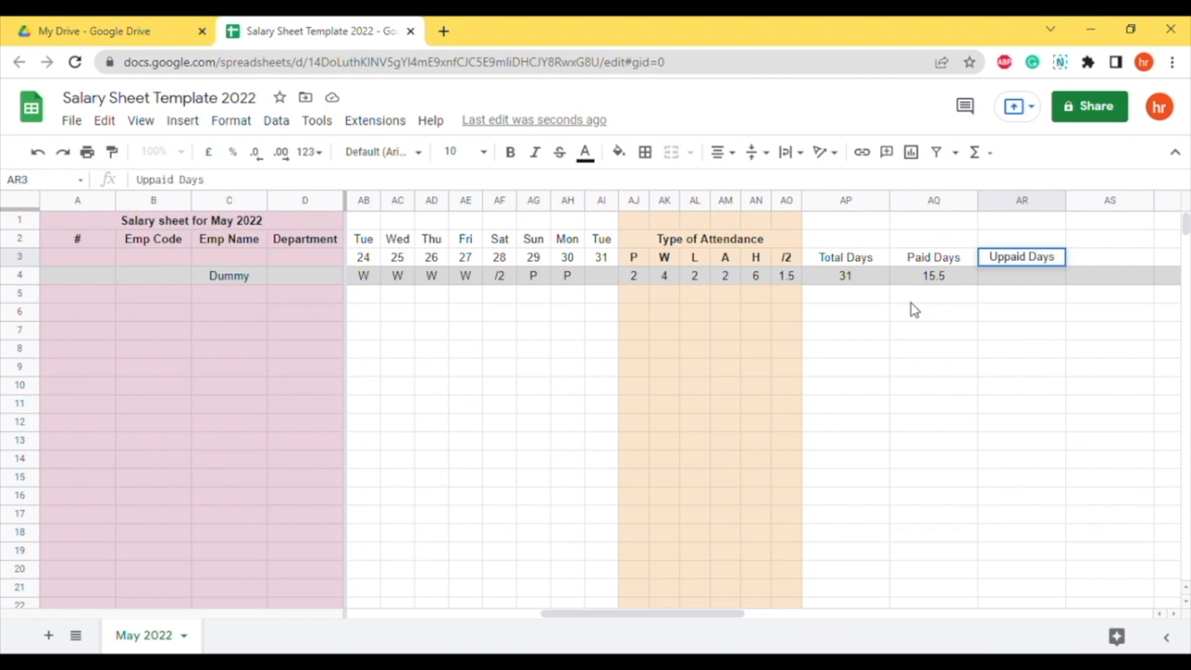
pyautogui.press('BackSpace')
pyautogui.press('BackSpace')
pyautogui.press('BackSpace')
pyautogui.press('BackSpace')
pyautogui.press('BackSpace')
pyautogui.press('BackSpace')
pyautogui.press('BackSpace')
pyautogui.press('BackSpace')
pyautogui.press('BackSpace')
pyautogui.press('BackSpace')
pyautogui.write('npaid Days')
pyautogui.press('Return')
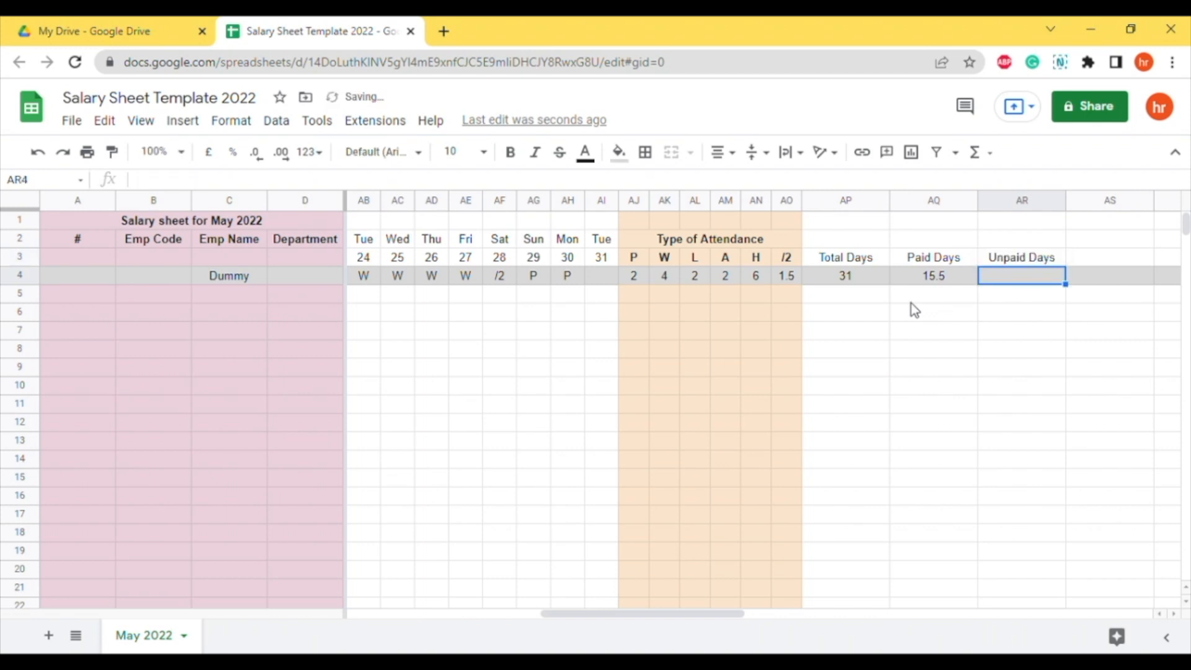
pyautogui.write('=')
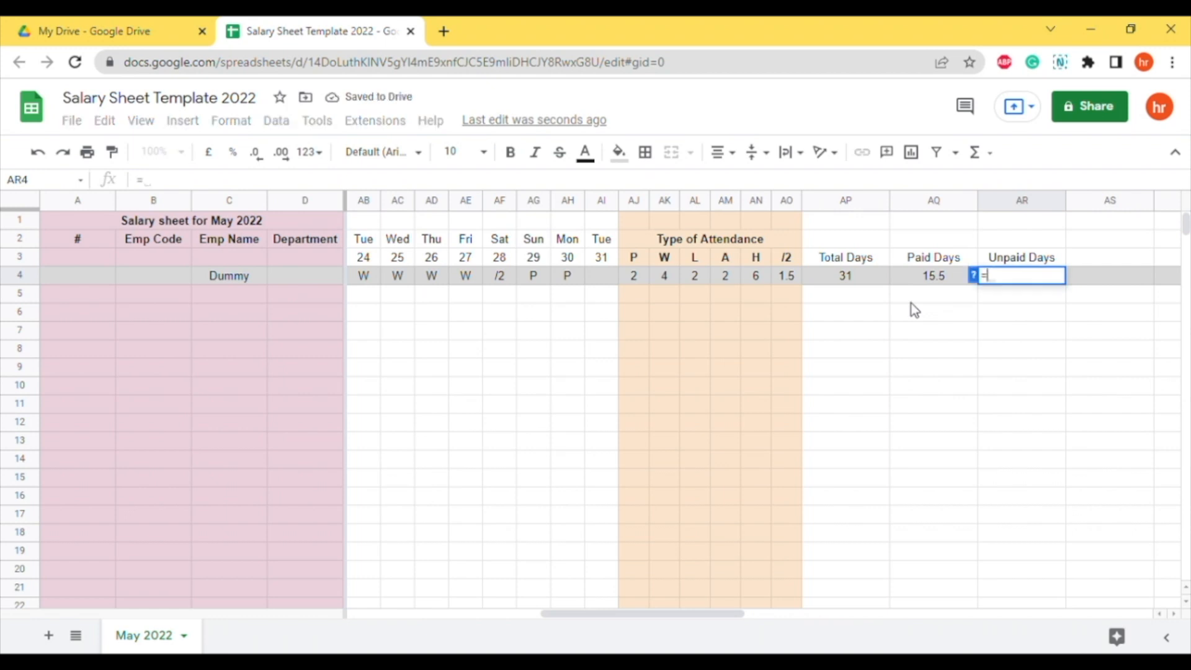
pyautogui.write('AP-')
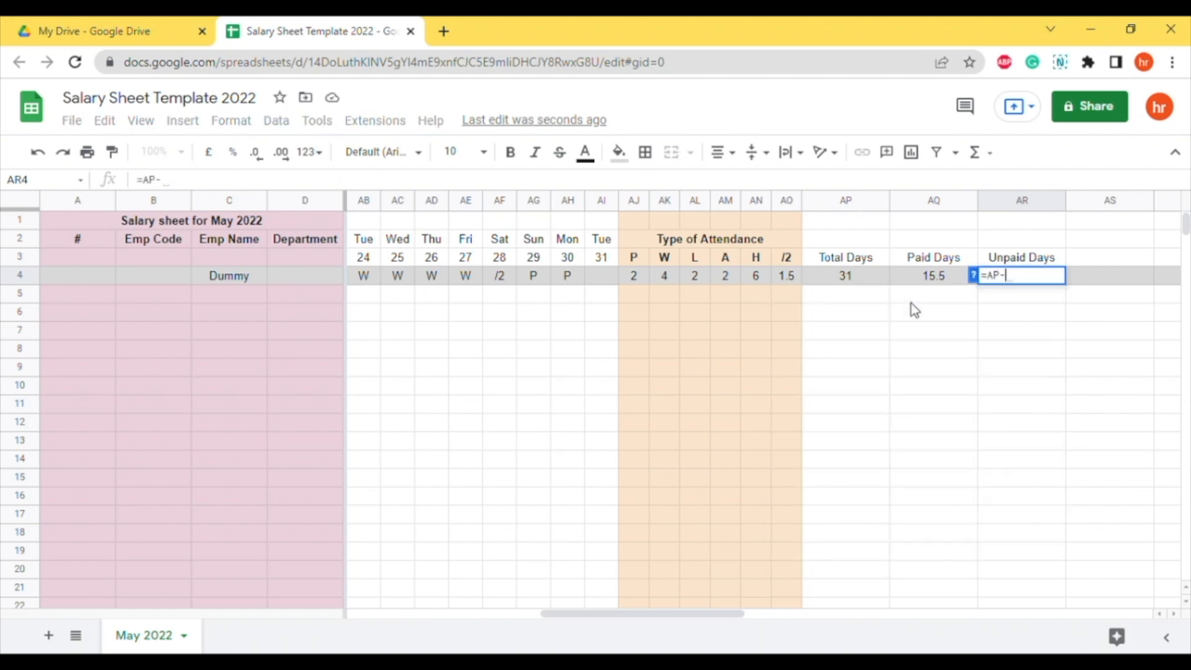
pyautogui.write('AQ4')
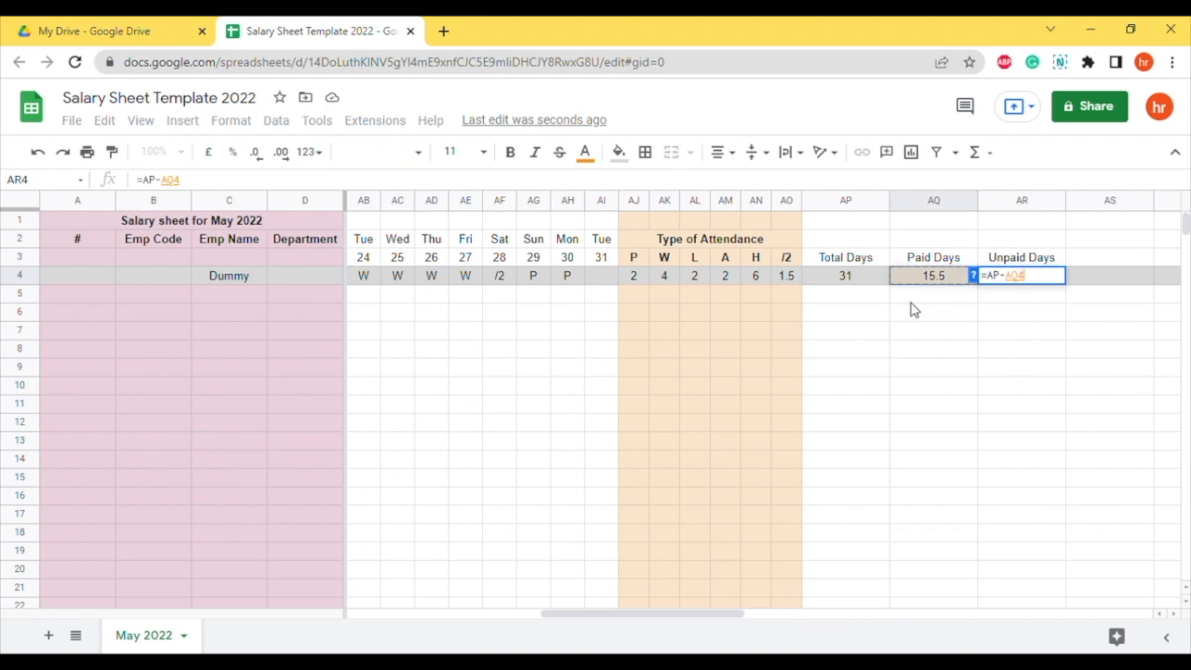
pyautogui.press('Left')
pyautogui.press('Right')
pyautogui.press('Escape')
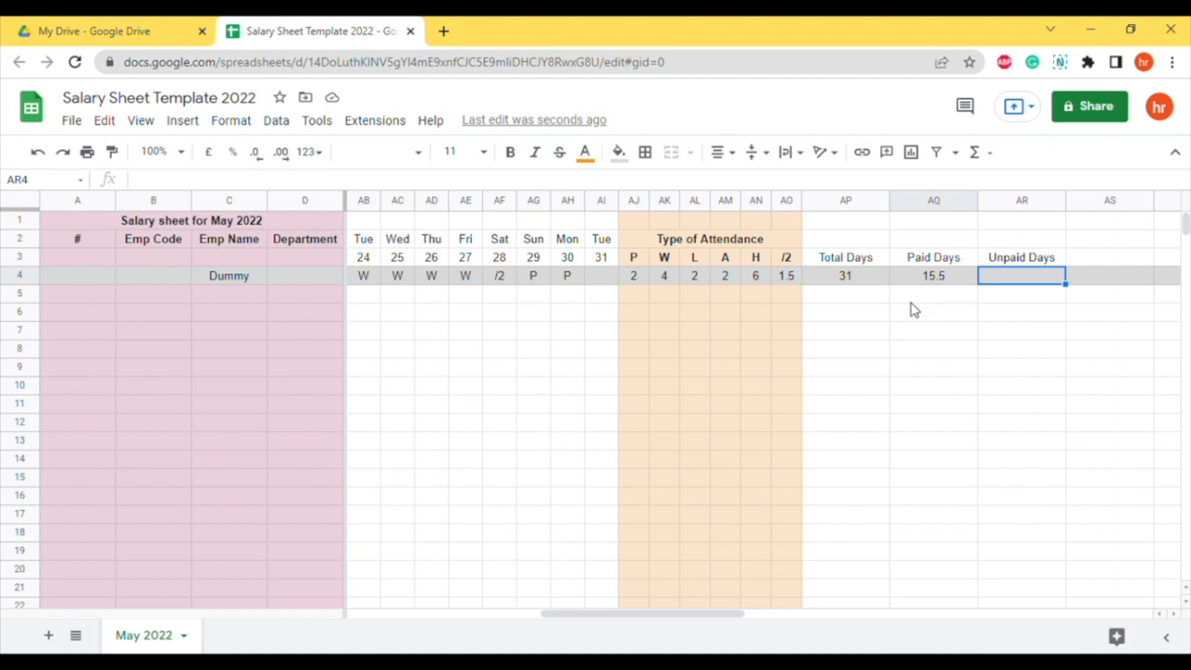
# Enter the formula =AP4-AQ4 in AR4 to subtract the paid days from the total days.
pyautogui.write('=')
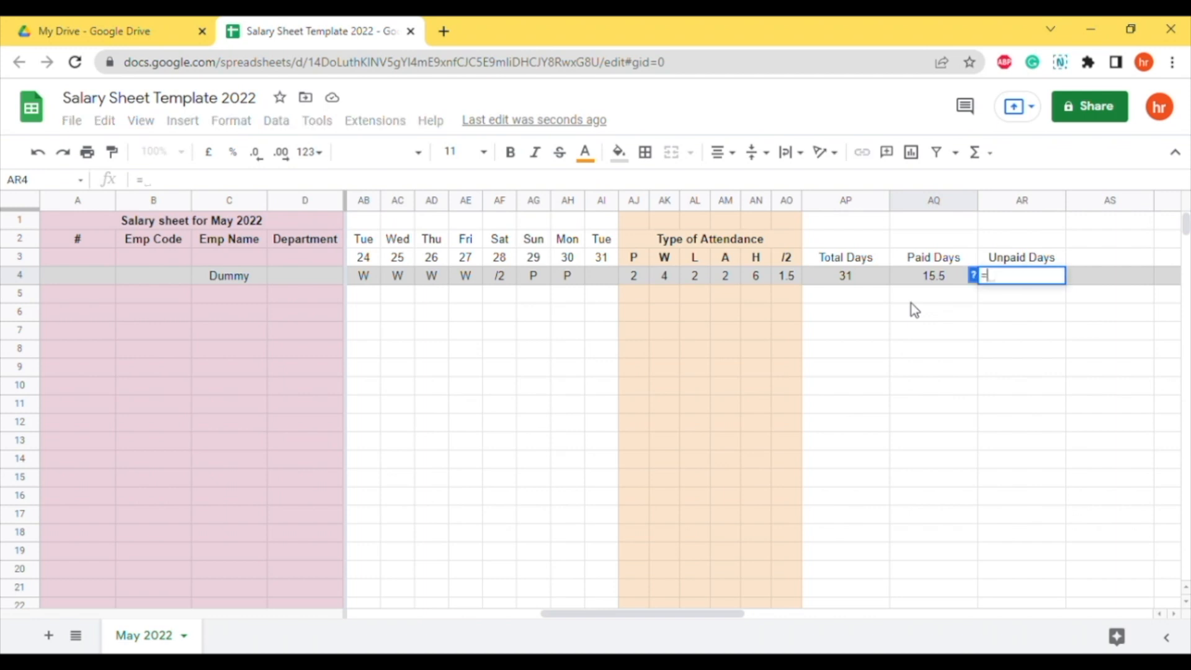
pyautogui.write('AP')
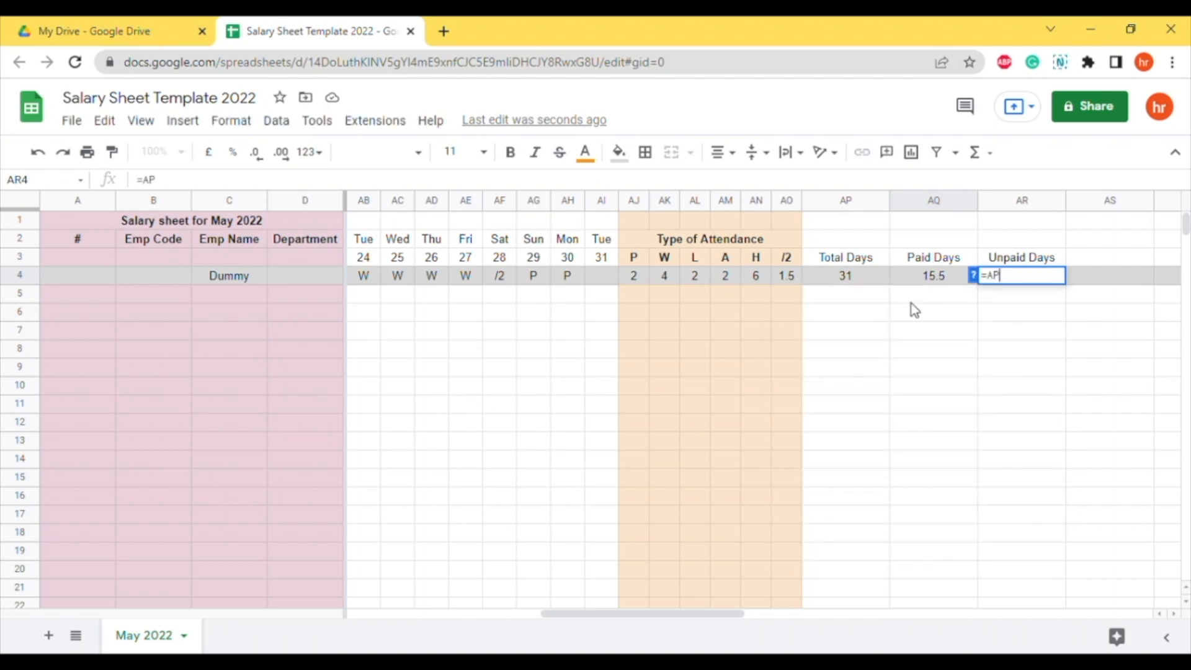
pyautogui.write('4-AQ4')
pyautogui.press('Return')
pyautogui.press('Up')
pyautogui.press('Left')
pyautogui.press('Left')
pyautogui.press('Left')
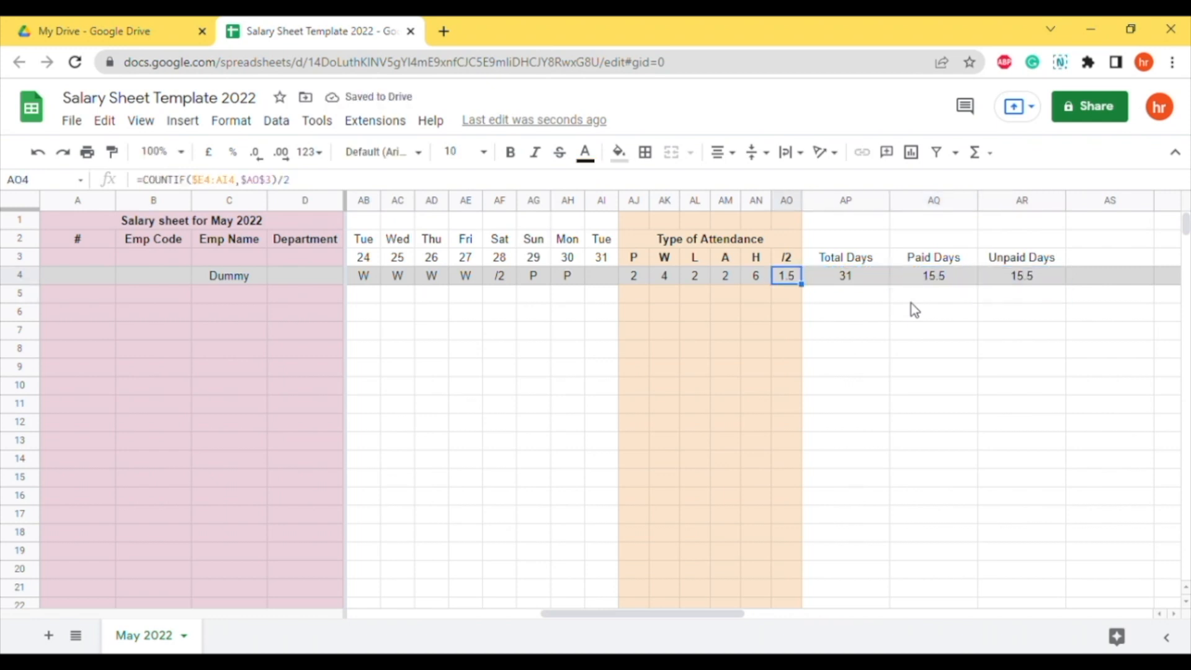
pyautogui.press('Right')
pyautogui.press('Right')
pyautogui.press('Right')
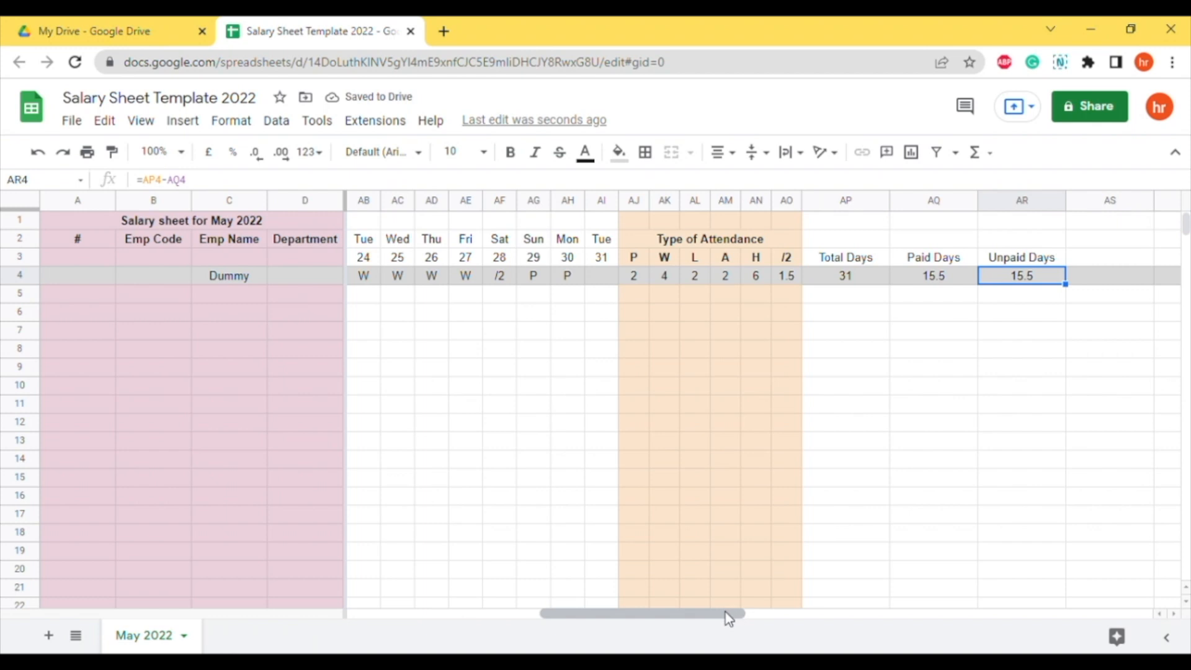
# Merge AP2:AR2 above the three day columns and enter the heading Number of Days.
pyautogui.moveTo(723, 613); pyautogui.dragTo(789, 614)
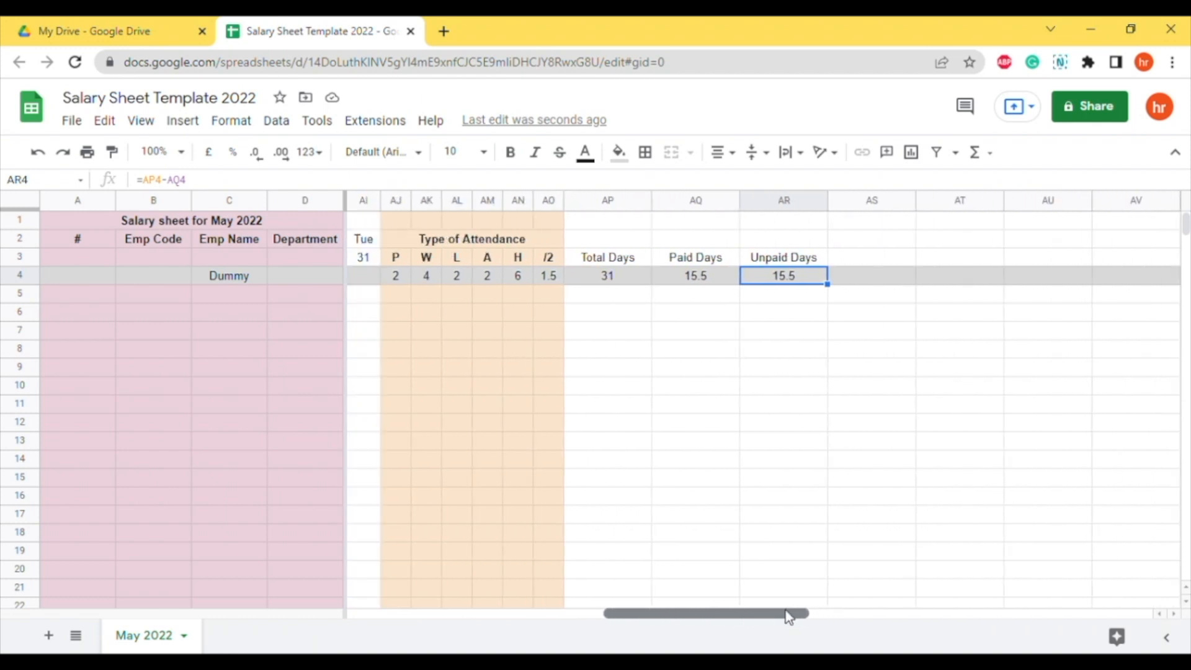
pyautogui.moveTo(633, 241); pyautogui.dragTo(798, 245)
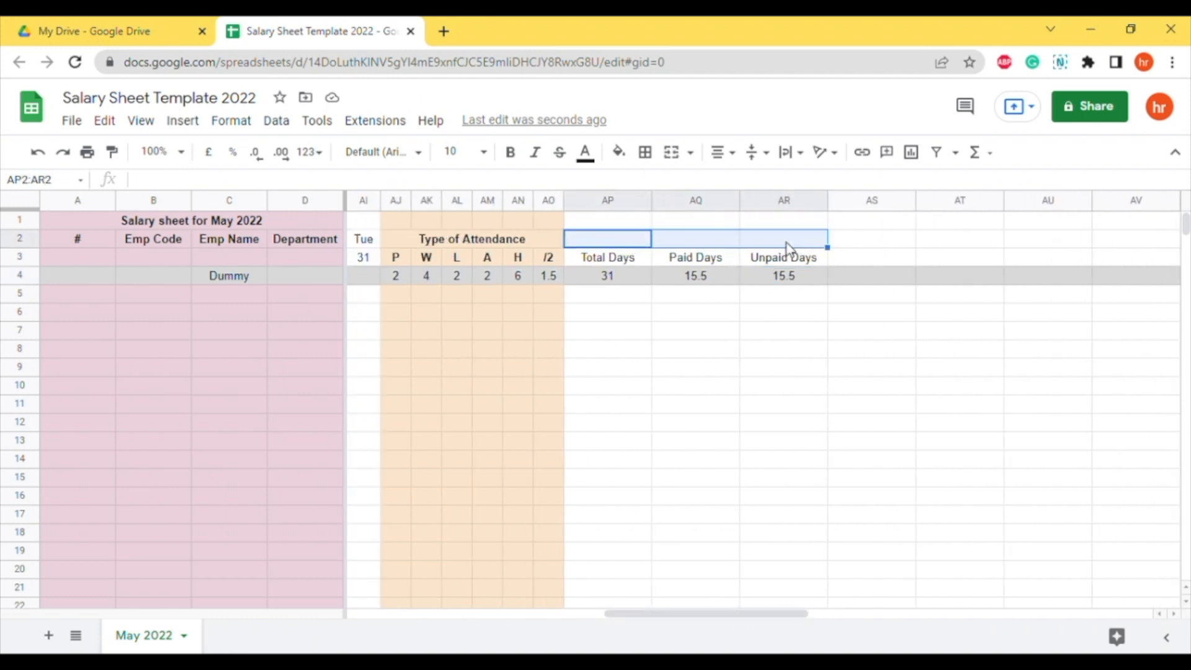
pyautogui.click(671, 152)
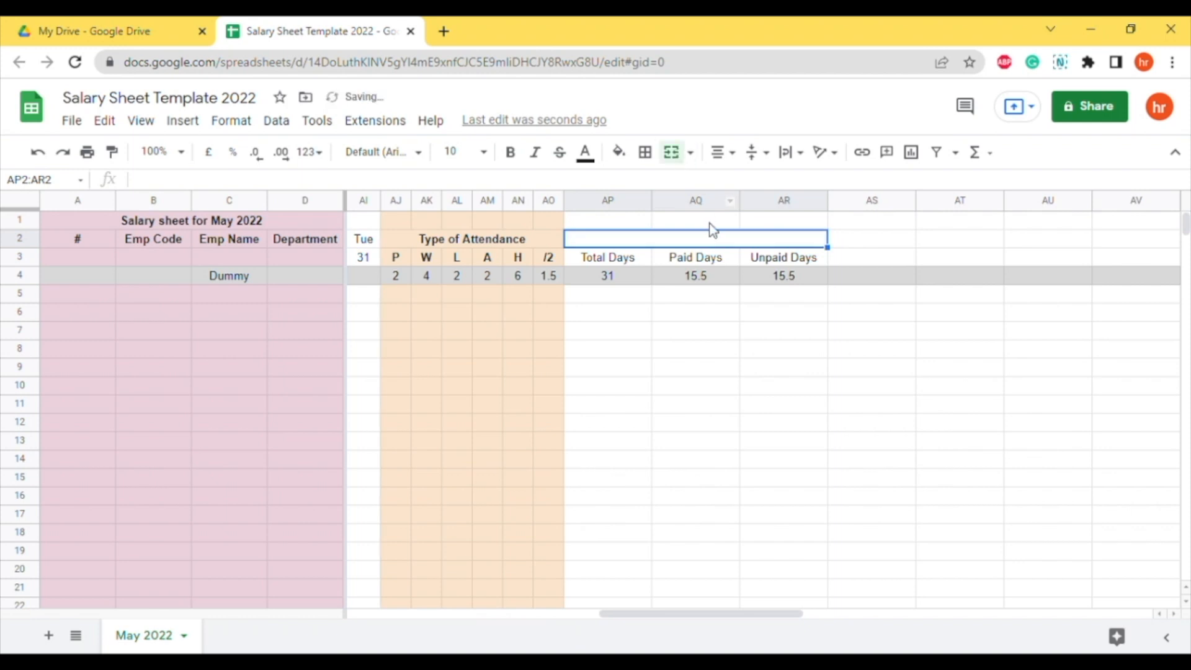
pyautogui.doubleClick(718, 241)
pyautogui.write('Number Of')
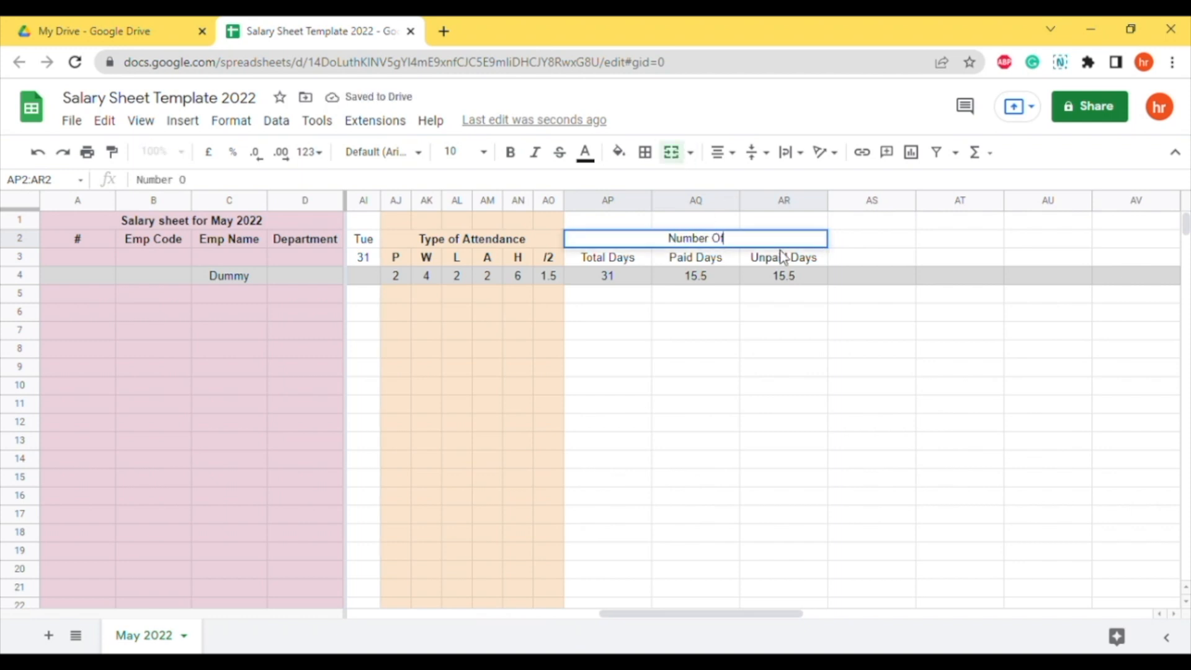
pyautogui.press('BackSpace')
pyautogui.press('BackSpace')
pyautogui.write('of Days')
pyautogui.press('Tab')
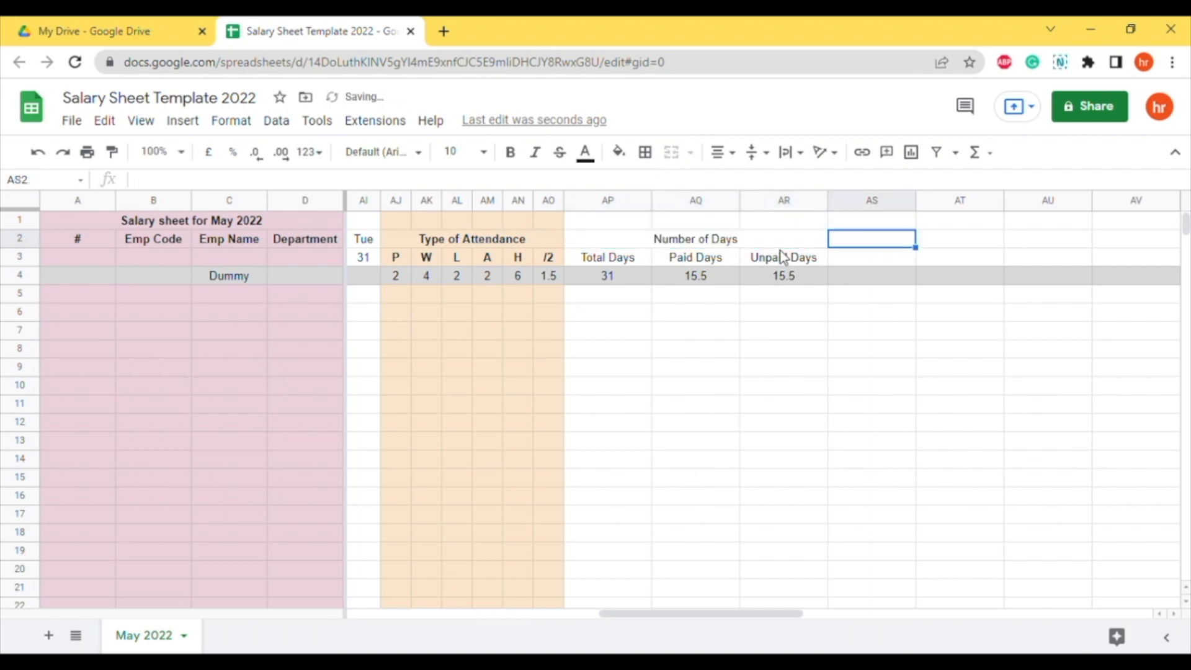
# Check the formulas in row 4 under Total Days, Paid Days and Unpaid Days.
pyautogui.press('Left')
pyautogui.press('Left')
pyautogui.press('Left')
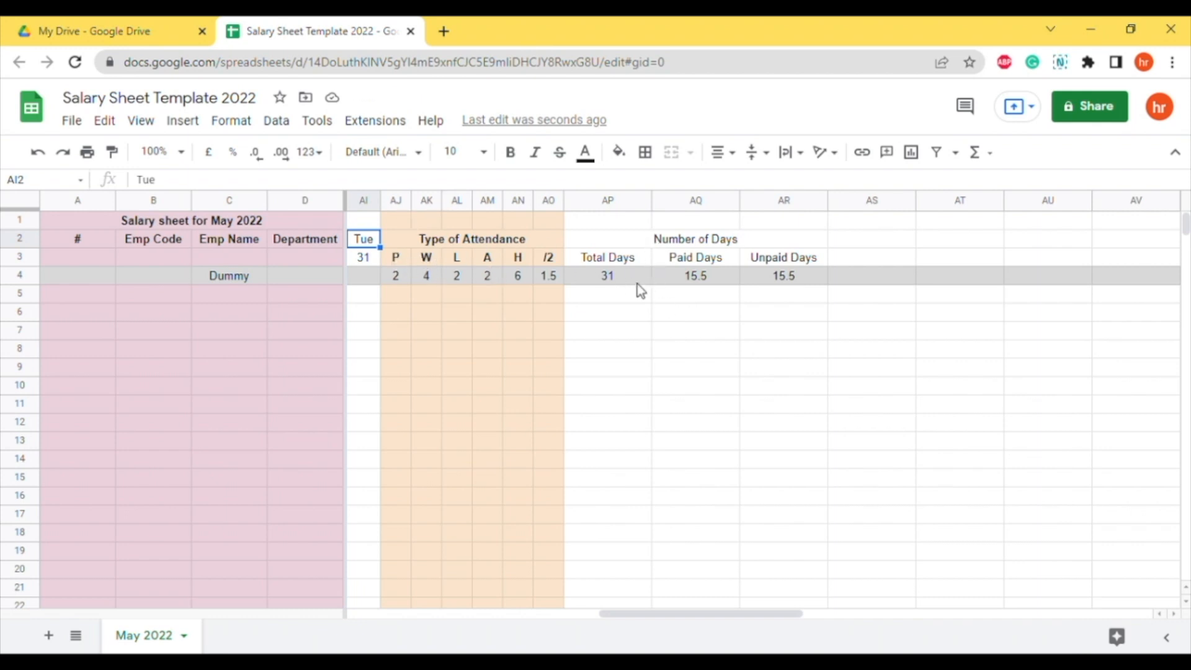
pyautogui.click(612, 280)
pyautogui.click(713, 280)
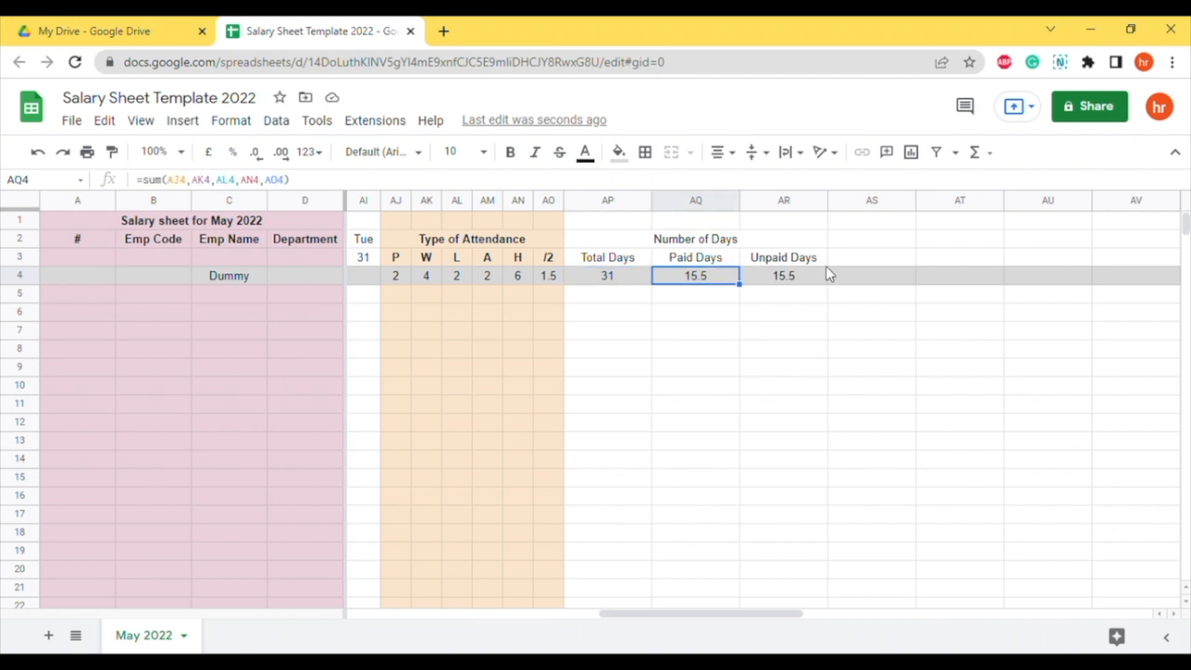
pyautogui.click(810, 274)
pyautogui.click(755, 332)
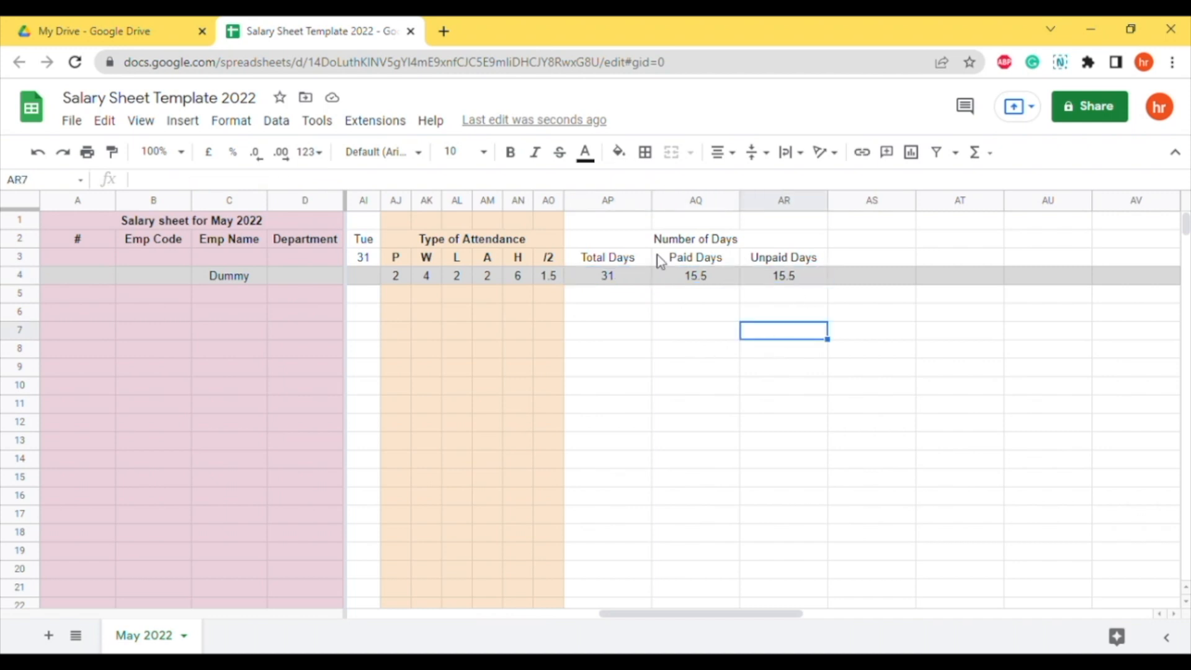
# Fill the Total Days, Paid Days and Unpaid Days columns, AP to AR, with light blue.
pyautogui.click(606, 200)
pyautogui.keyDown('shift'); pyautogui.click(788, 201); pyautogui.keyUp('shift')
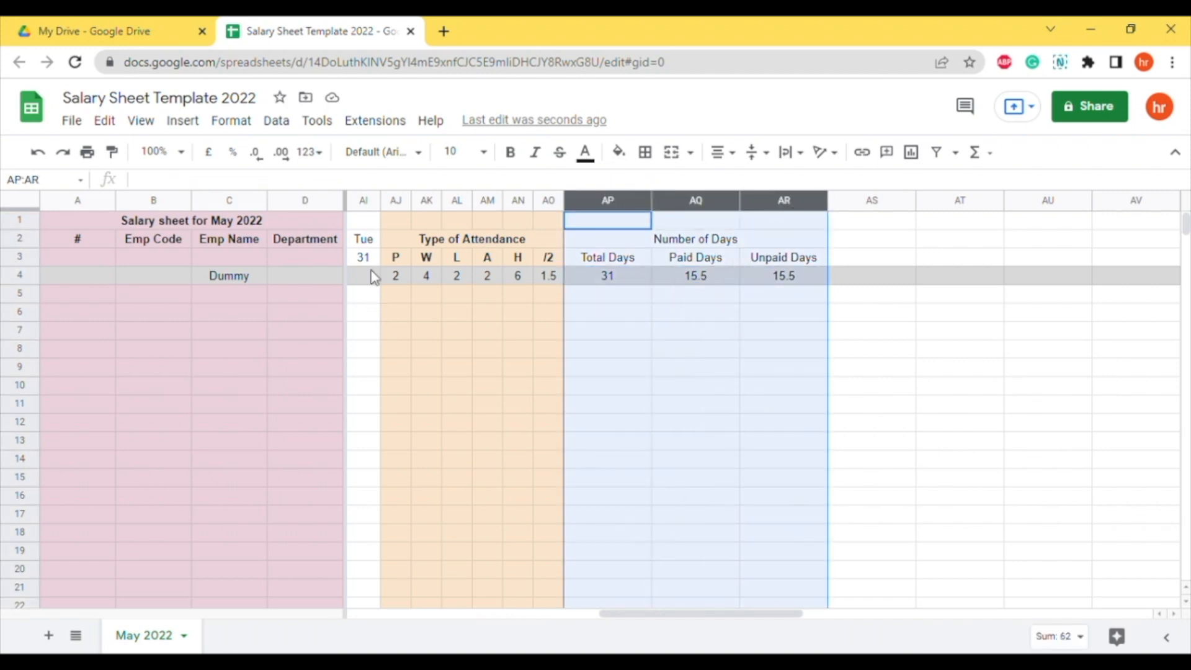
pyautogui.click(618, 151)
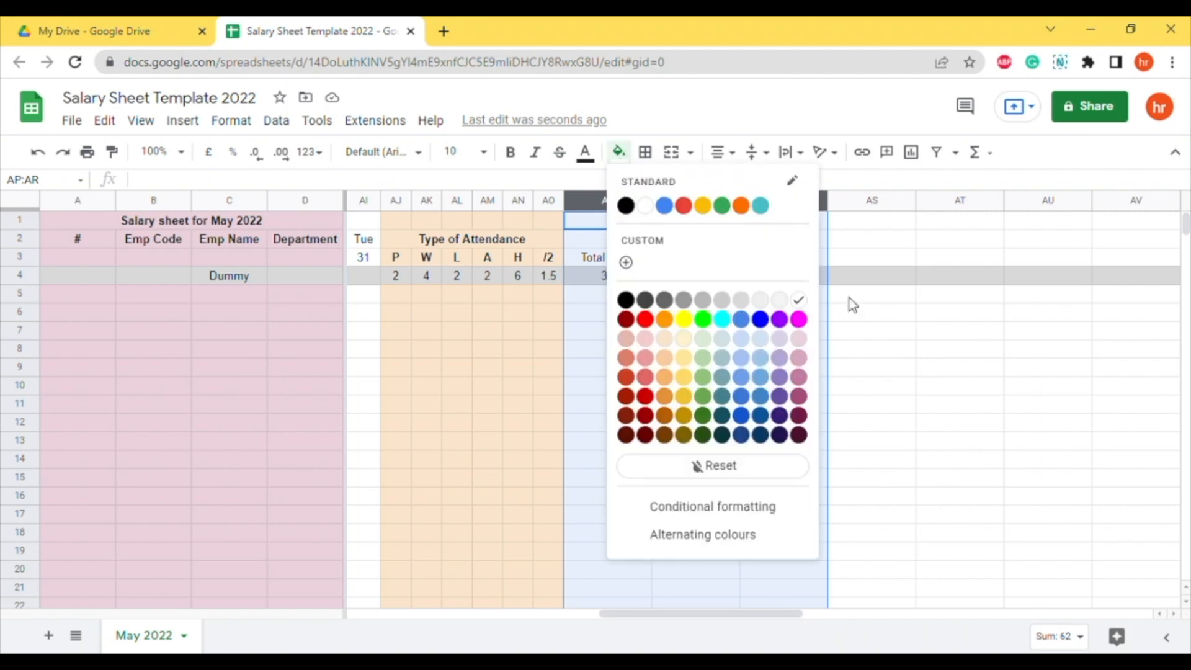
pyautogui.click(762, 341)
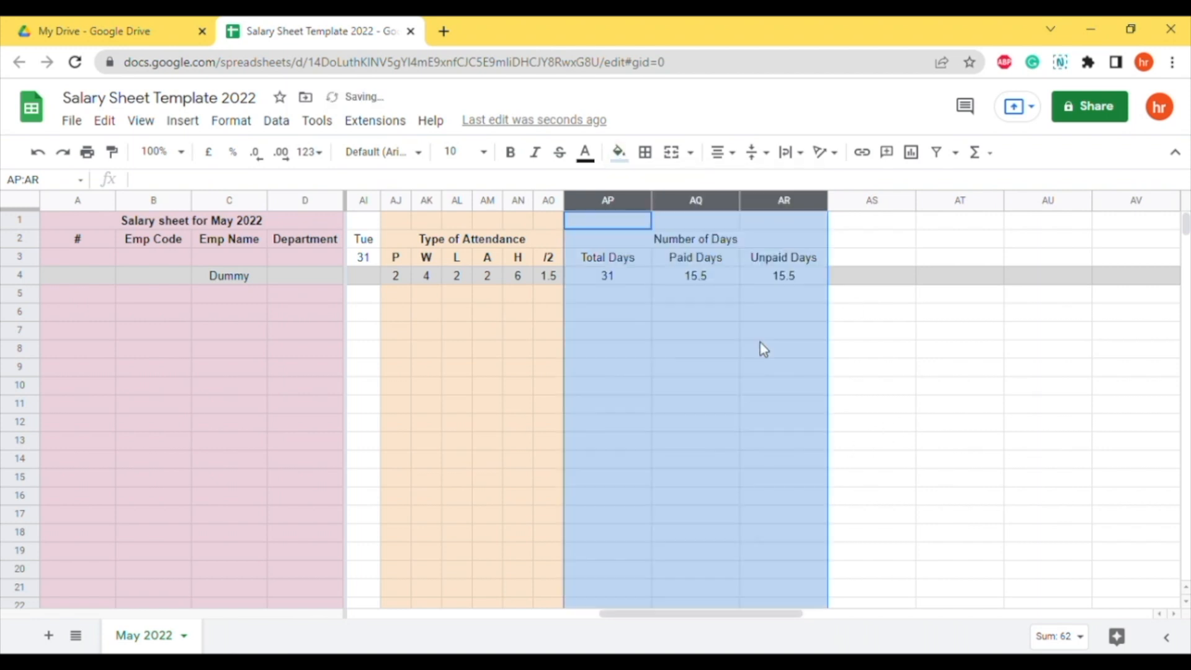
pyautogui.click(648, 367)
# Reapply the light grey fill to the whole Dummy row, row 4.
pyautogui.click(17, 275)
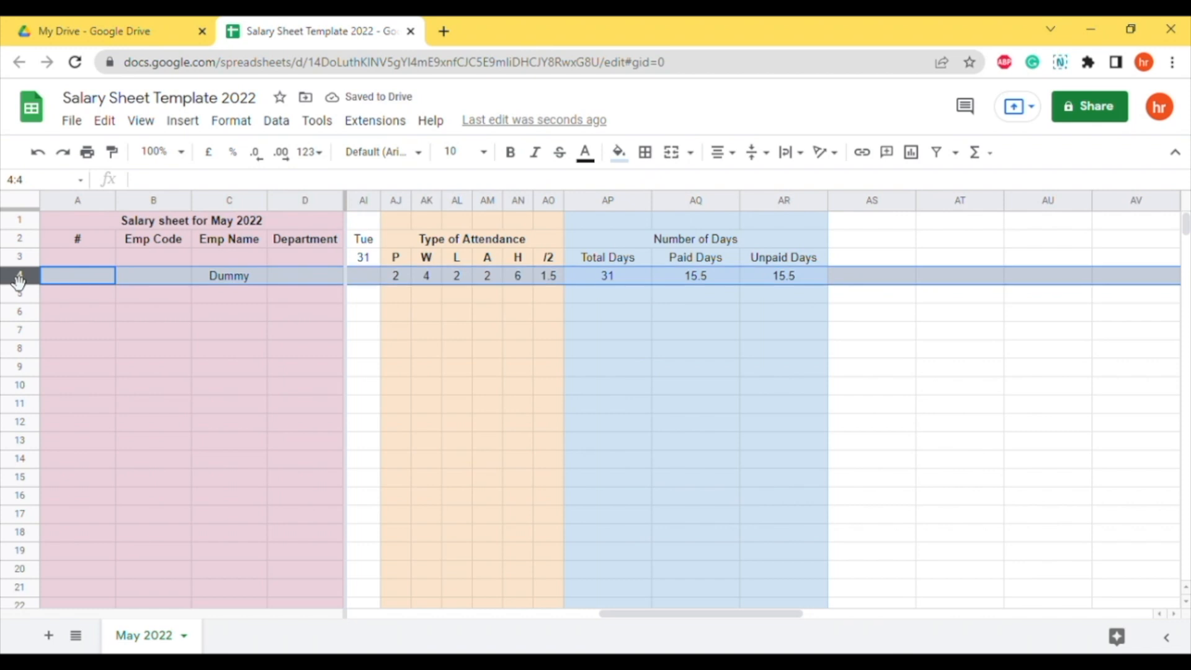
pyautogui.click(619, 152)
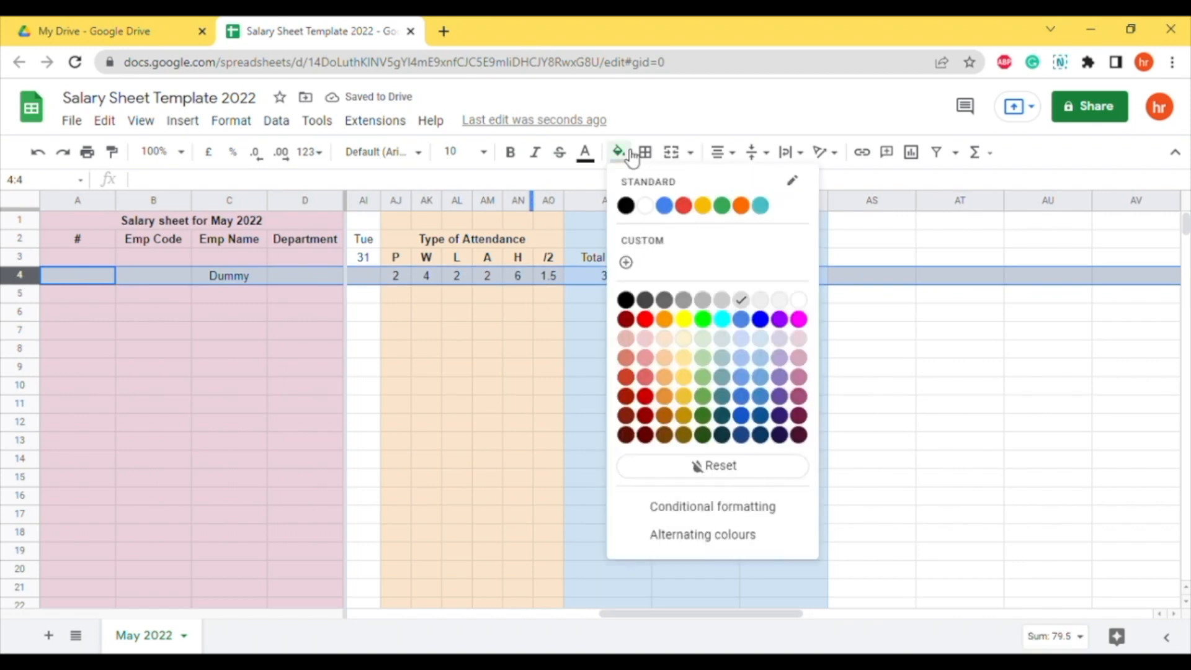
pyautogui.click(744, 302)
pyautogui.click(760, 348)
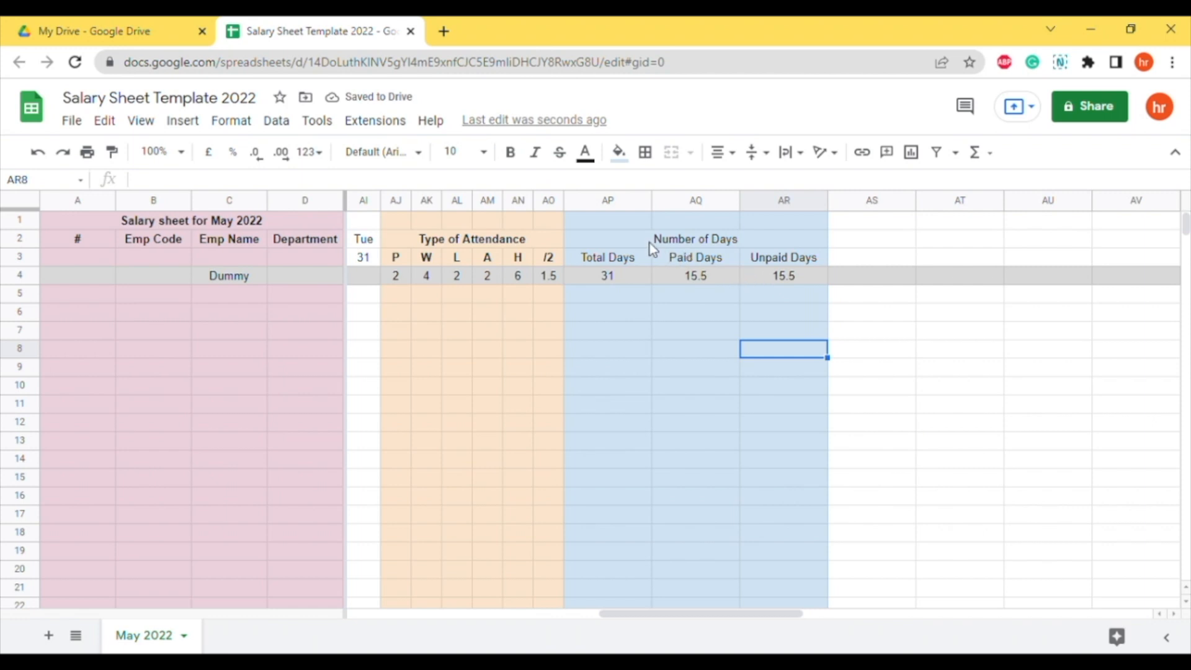
# Make the Number of Days heading and its three column headings in AP2:AR3 bold.
pyautogui.moveTo(657, 247); pyautogui.dragTo(647, 263)
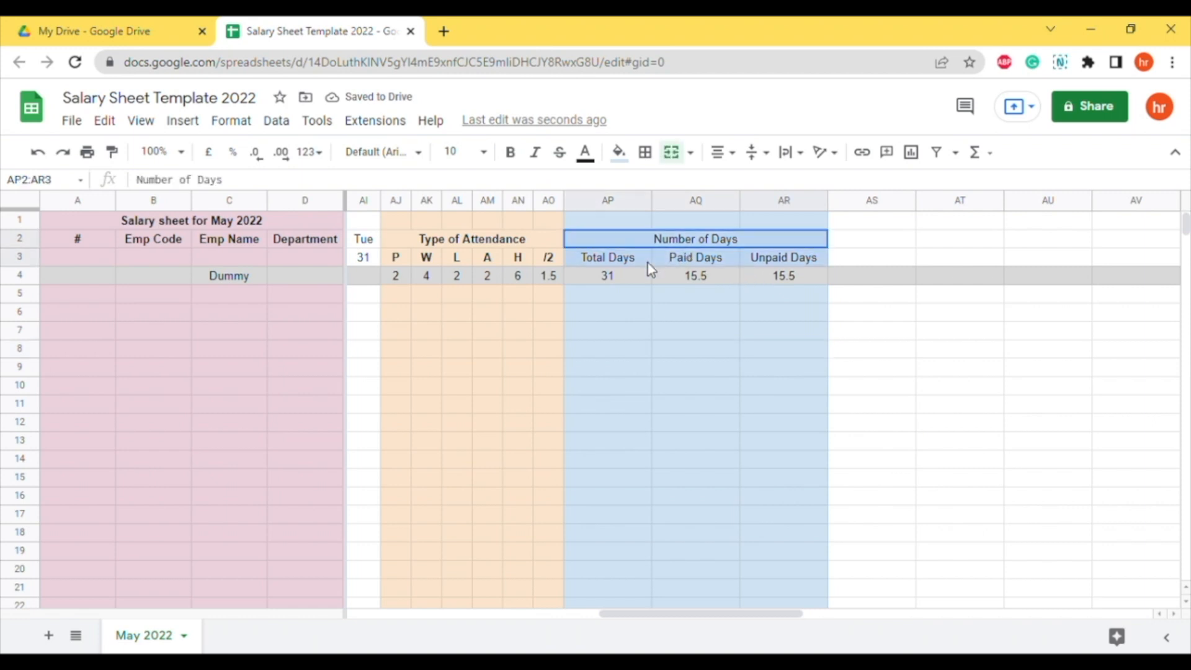
pyautogui.click(512, 154)
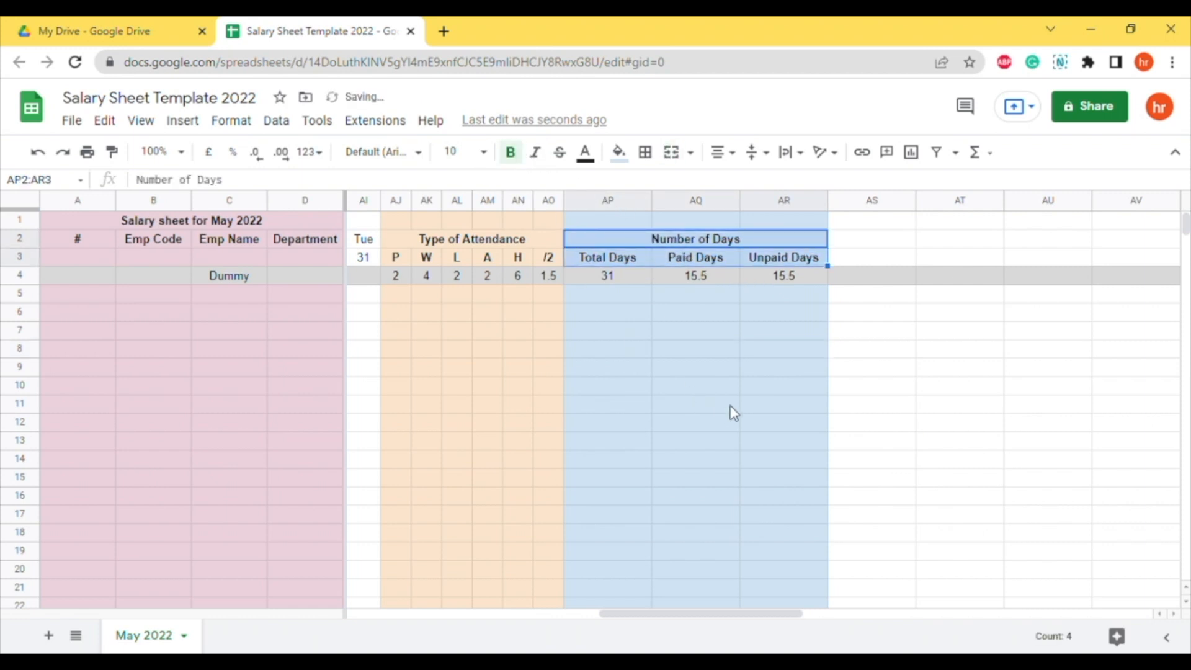
pyautogui.click(733, 412)
# Review the sheet from the daily attendance columns across to the Number of Days columns.
pyautogui.moveTo(698, 613)
pyautogui.mouseDown()
pyautogui.moveTo(749, 614)
pyautogui.moveTo(614, 601)
pyautogui.moveTo(720, 606)
pyautogui.moveTo(696, 603)
pyautogui.mouseUp()
pyautogui.click(923, 241)
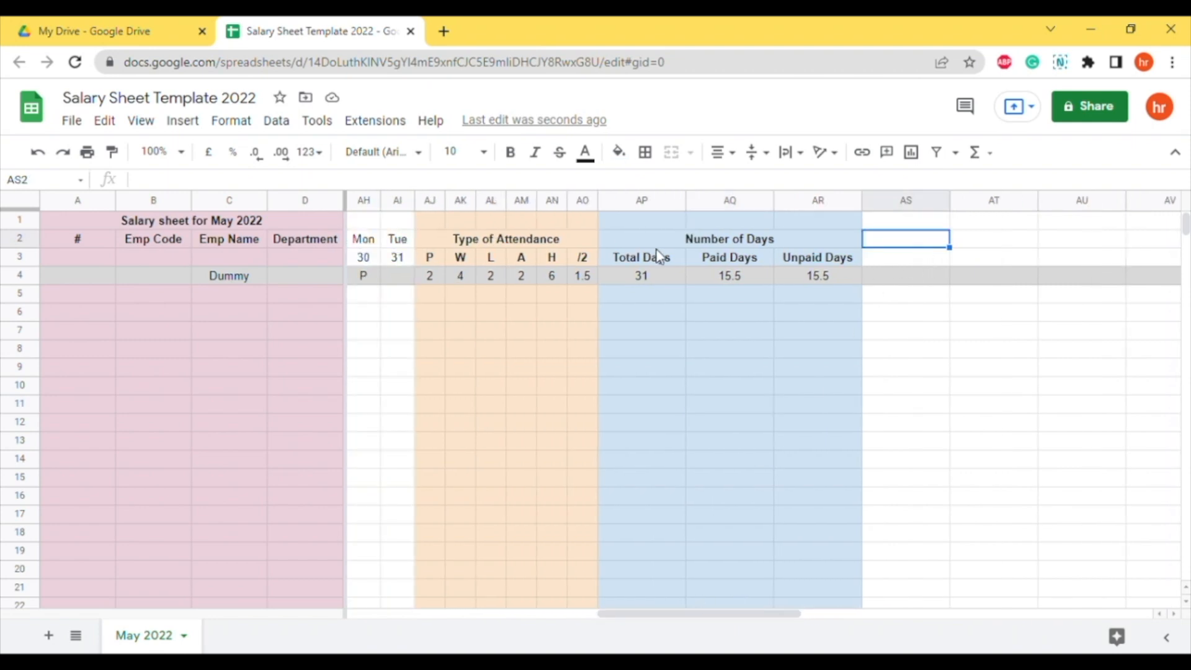
pyautogui.moveTo(653, 611); pyautogui.dragTo(374, 576)
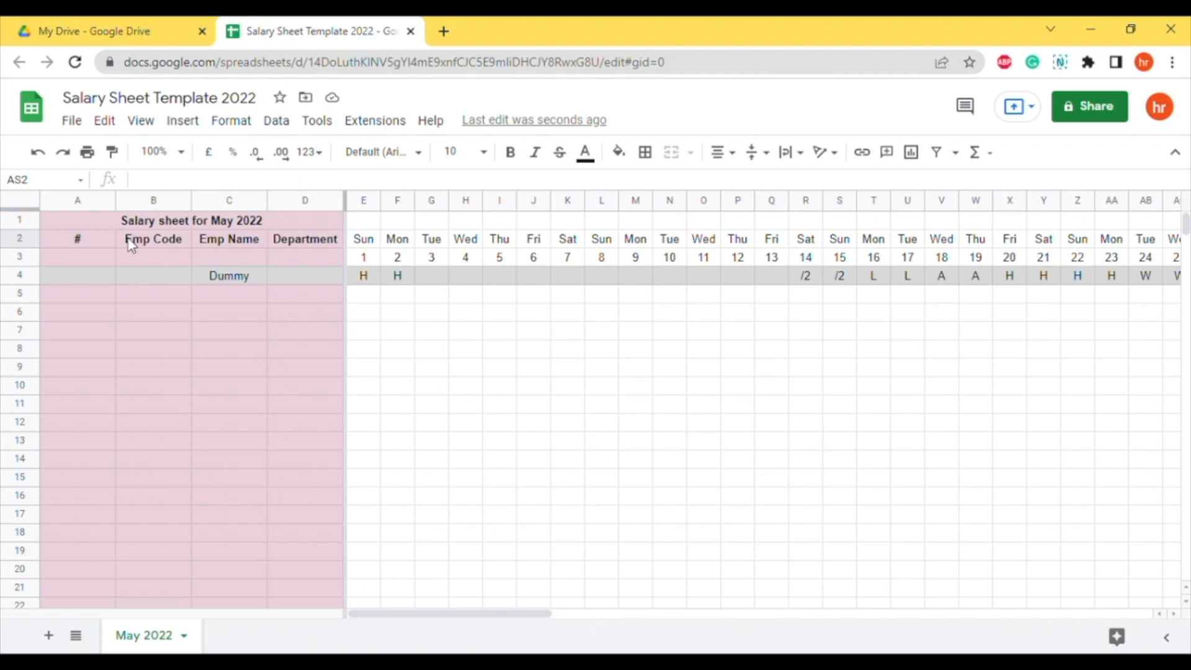
pyautogui.moveTo(490, 614); pyautogui.dragTo(731, 603)
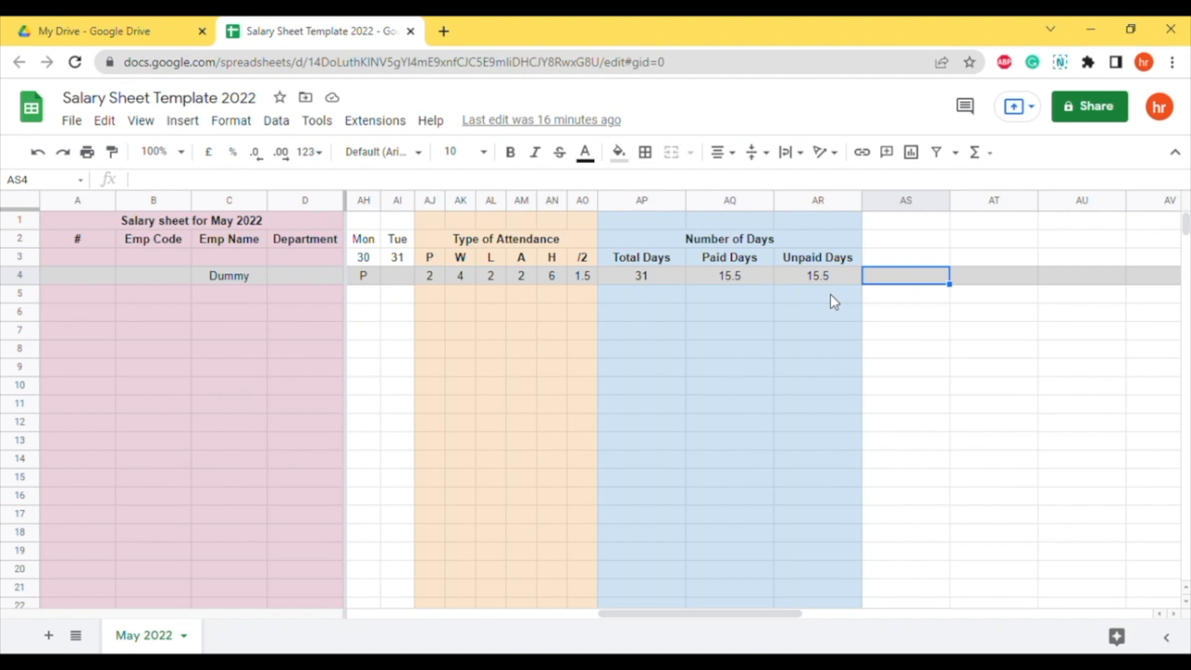
pyautogui.click(757, 372)
pyautogui.click(719, 239)
pyautogui.click(821, 354)
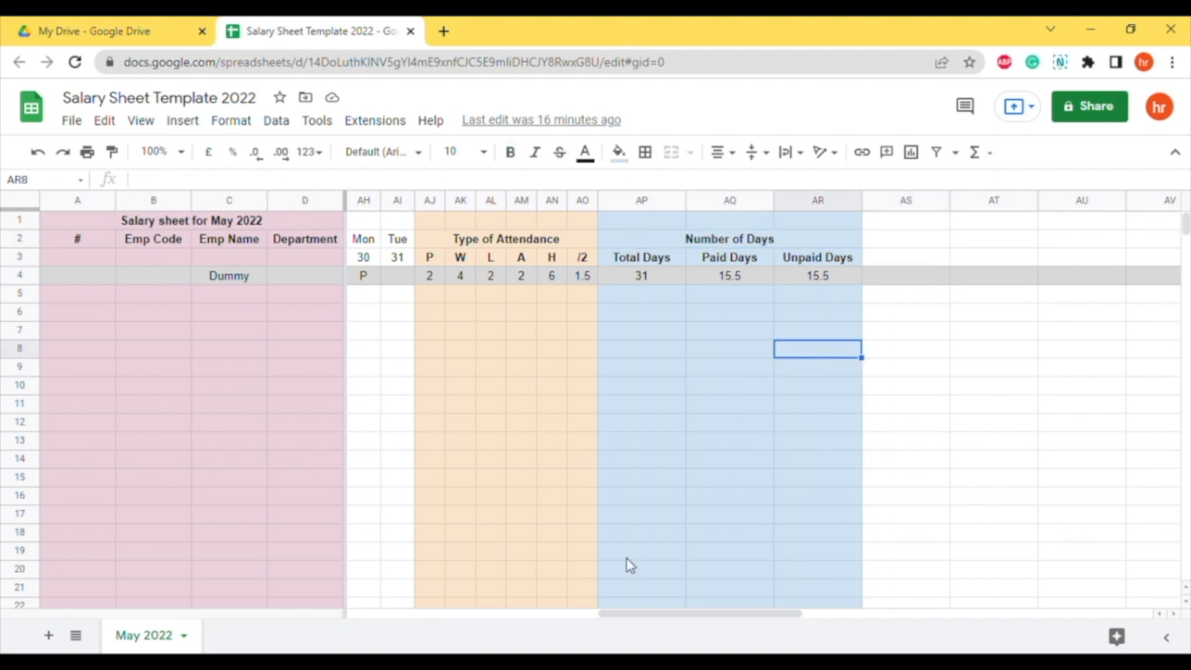
# Enter the heading Salary Components in AS2, beside the Number of Days section.
pyautogui.moveTo(657, 622); pyautogui.dragTo(710, 622)
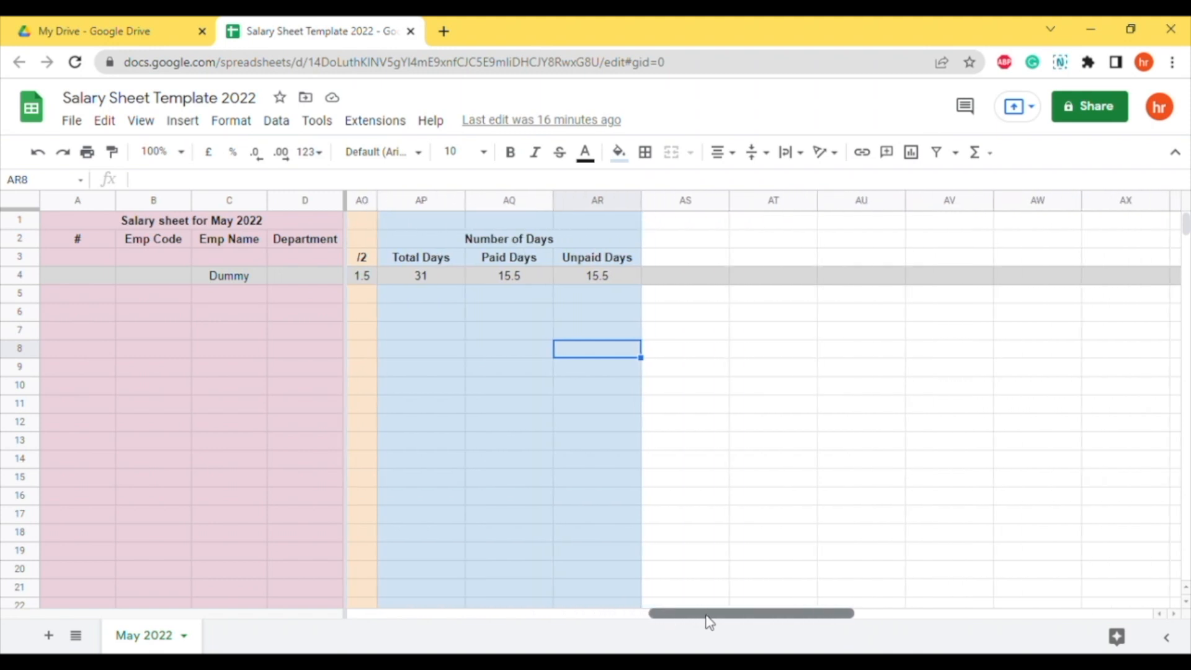
pyautogui.click(693, 260)
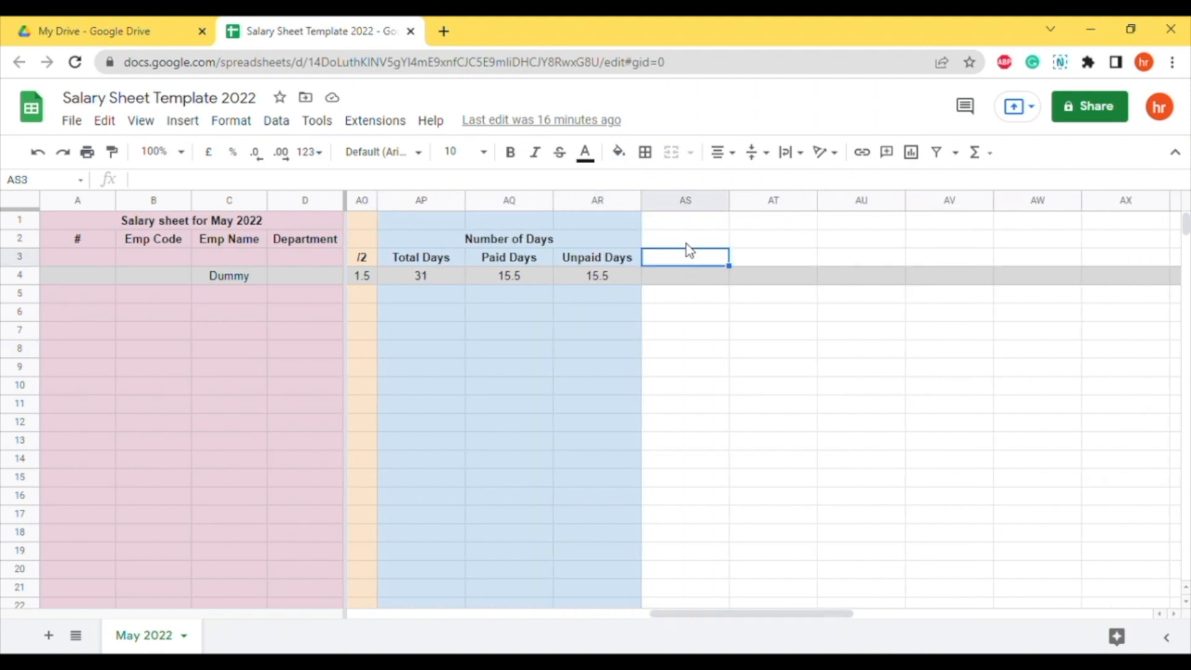
pyautogui.click(685, 244)
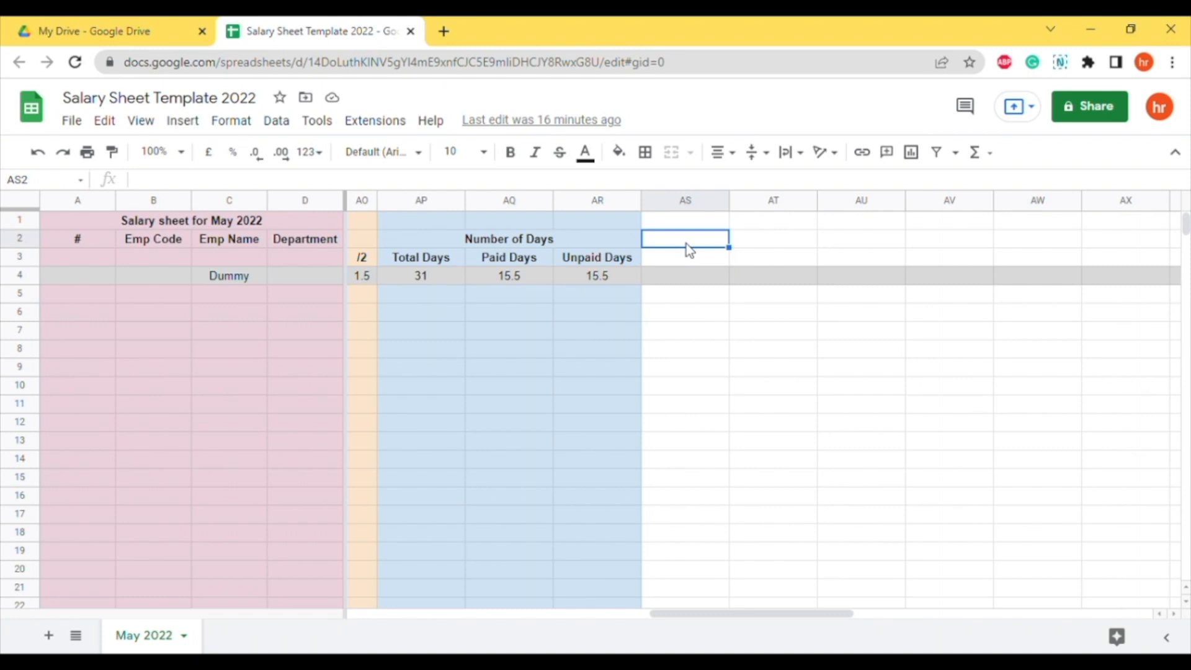
pyautogui.write('Salary ')
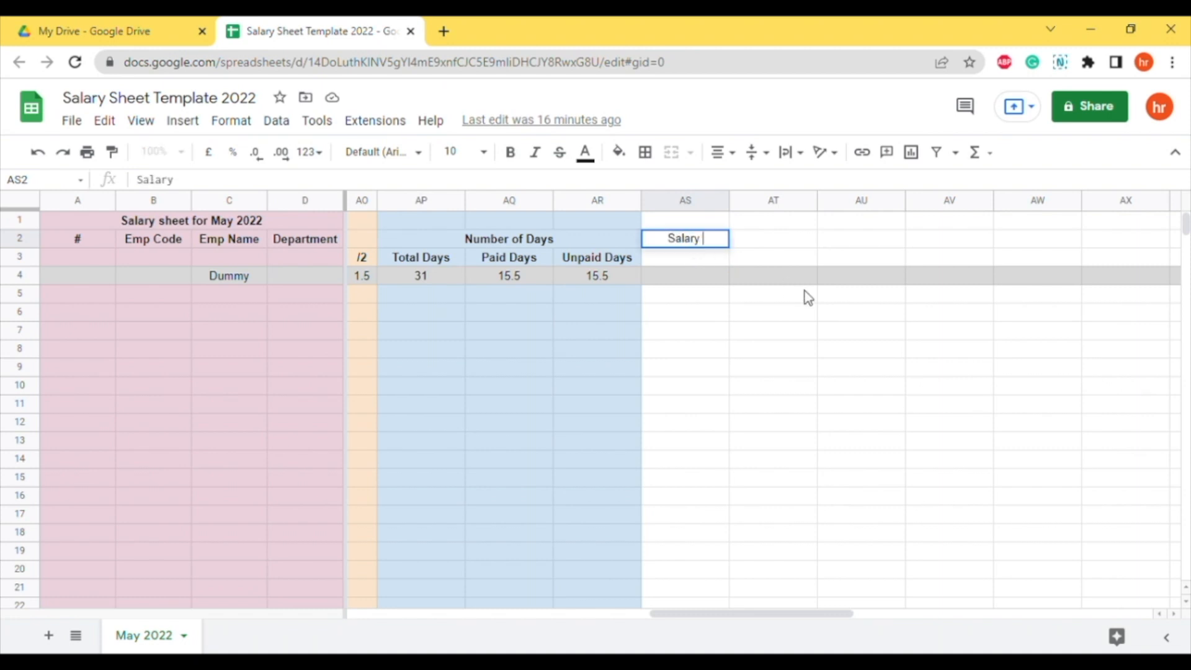
pyautogui.write('Components')
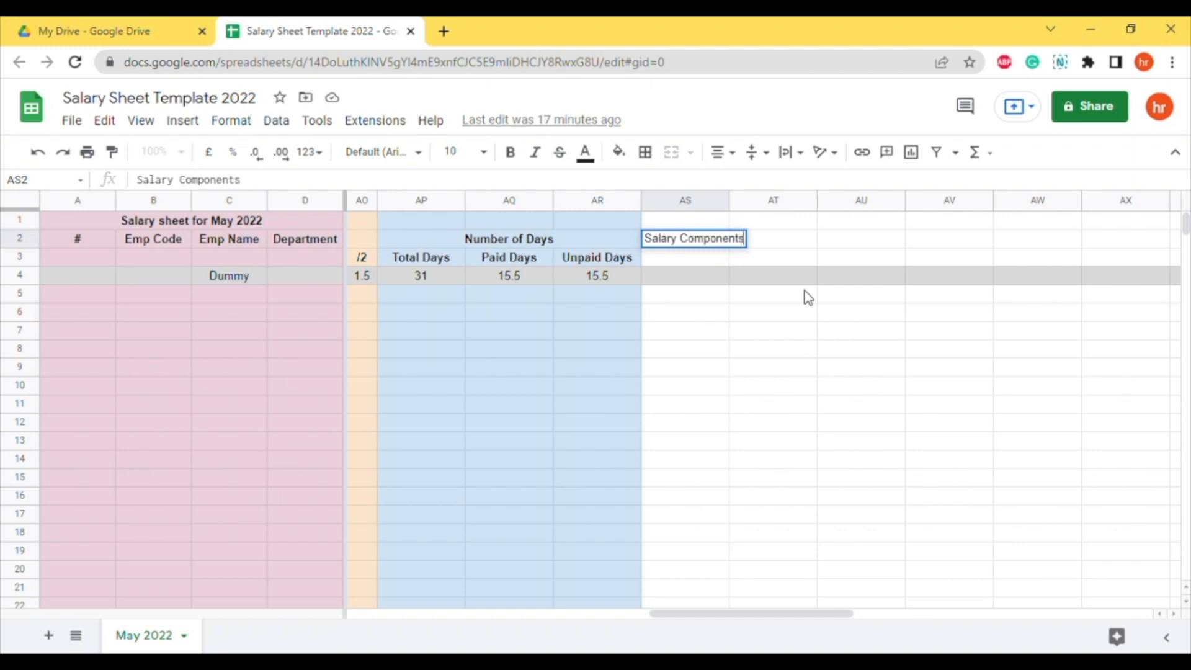
pyautogui.press('Tab')
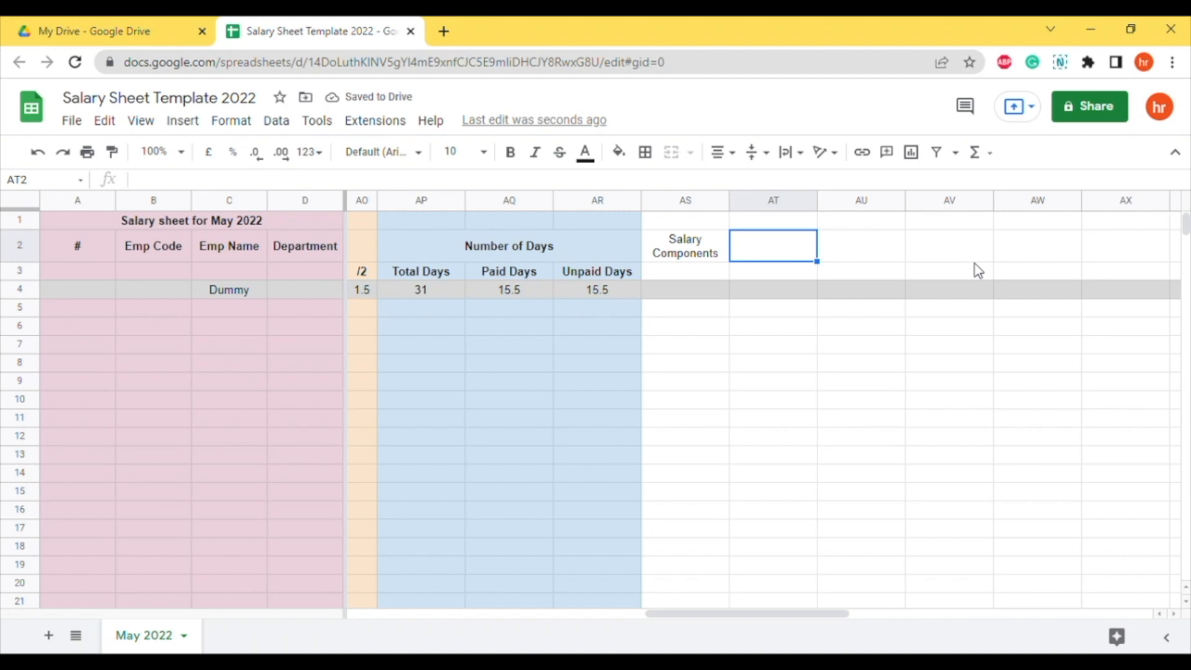
# Enter the column headings Basic, HRA and Other in AS3 to AU3 under Salary Components.
pyautogui.press('Return')
pyautogui.press('Return')
pyautogui.write('Basic')
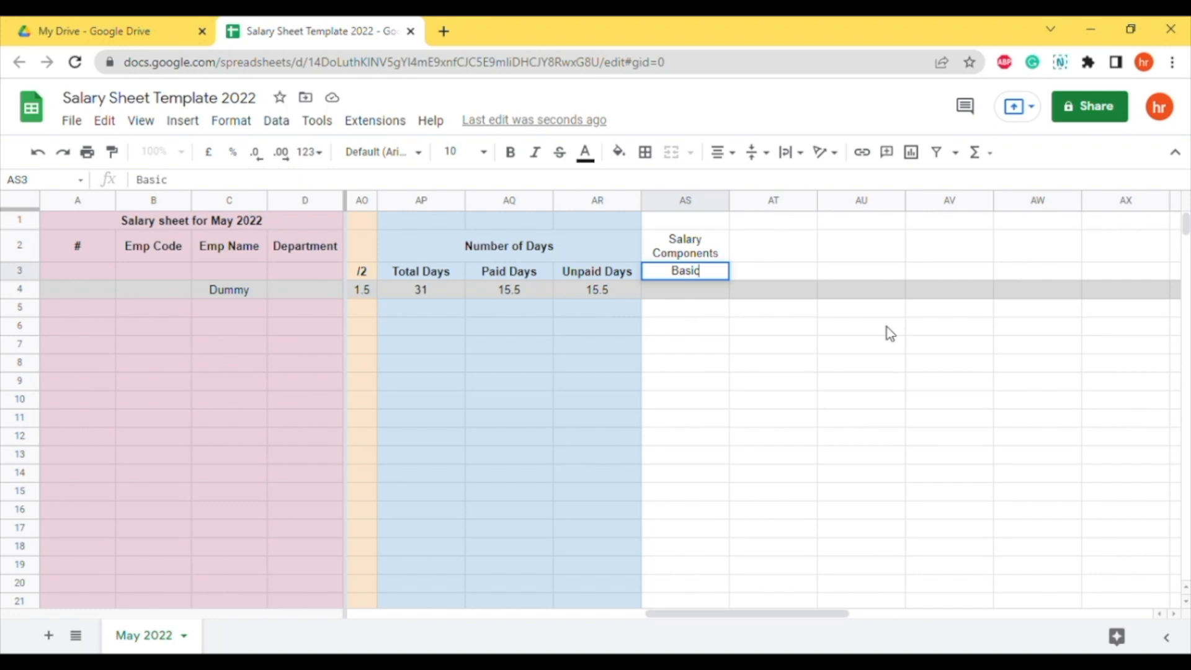
pyautogui.press('Tab')
pyautogui.write('HRA')
pyautogui.press('Tab')
pyautogui.write('Other')
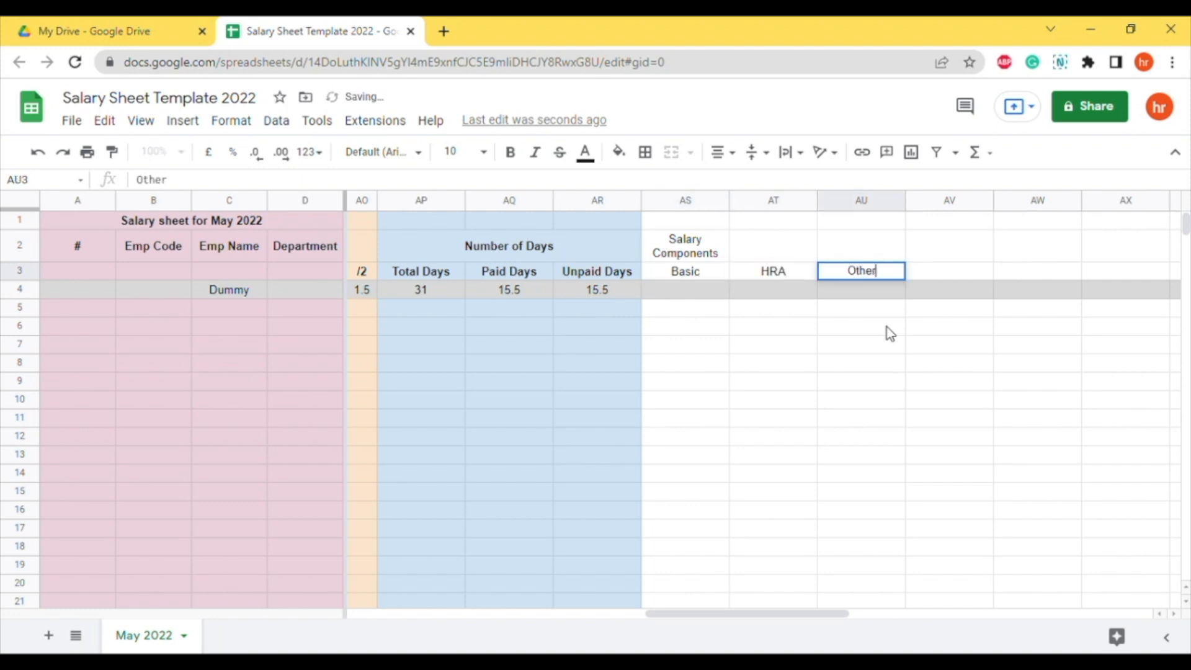
pyautogui.press('Tab')
pyautogui.moveTo(719, 246); pyautogui.dragTo(950, 259)
pyautogui.click(942, 362)
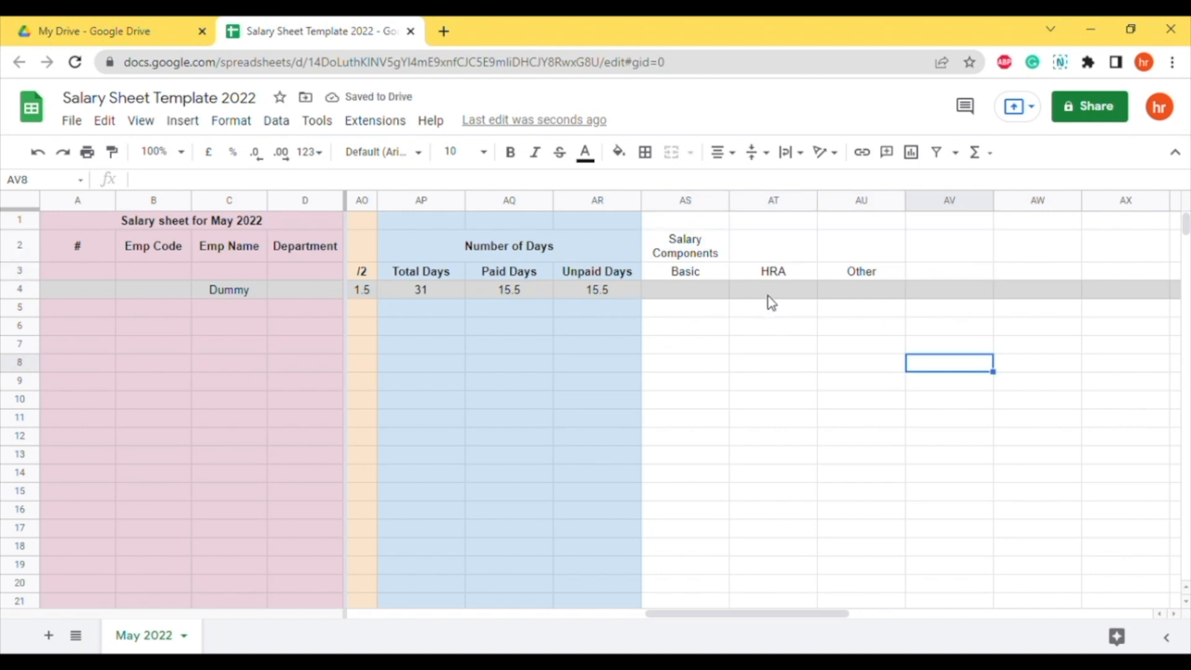
# Enter the column heading In-hand Salary in AV3, beside Other.
pyautogui.click(973, 271)
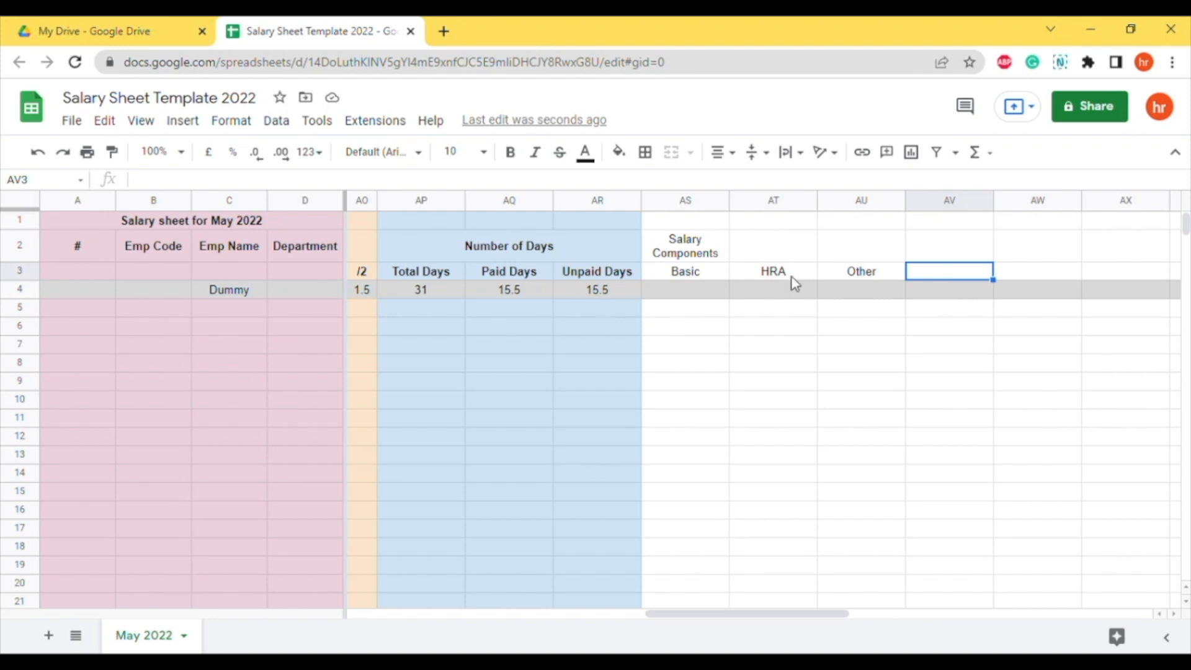
pyautogui.doubleClick(943, 276)
pyautogui.write('In-')
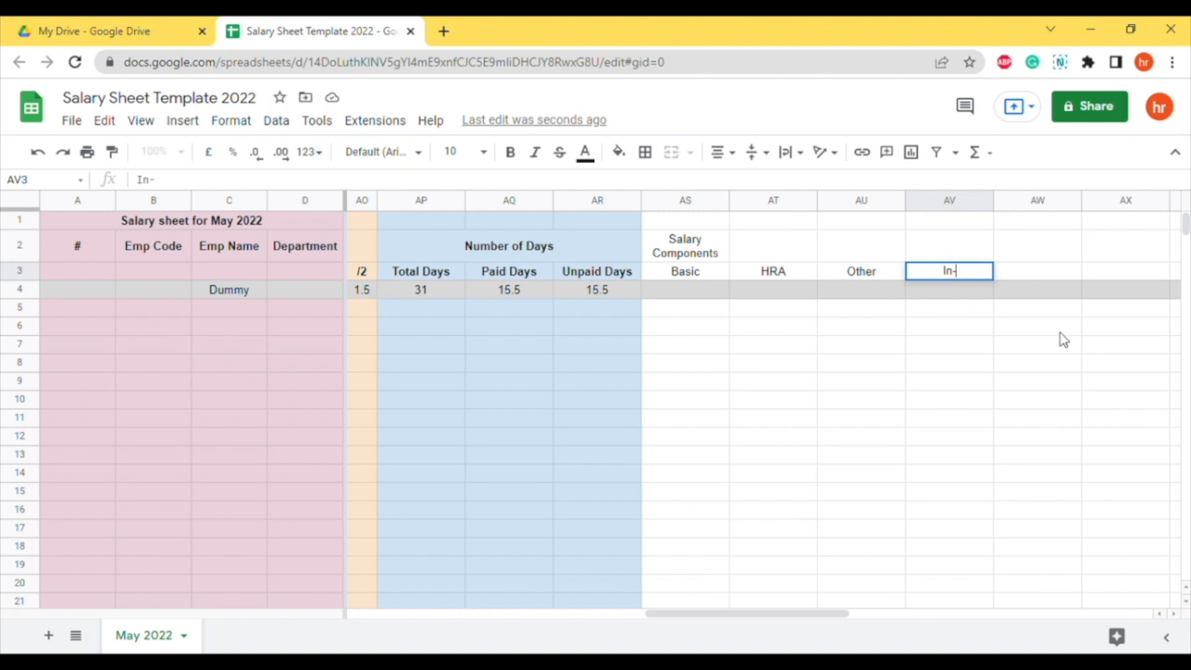
pyautogui.write('hand Salary')
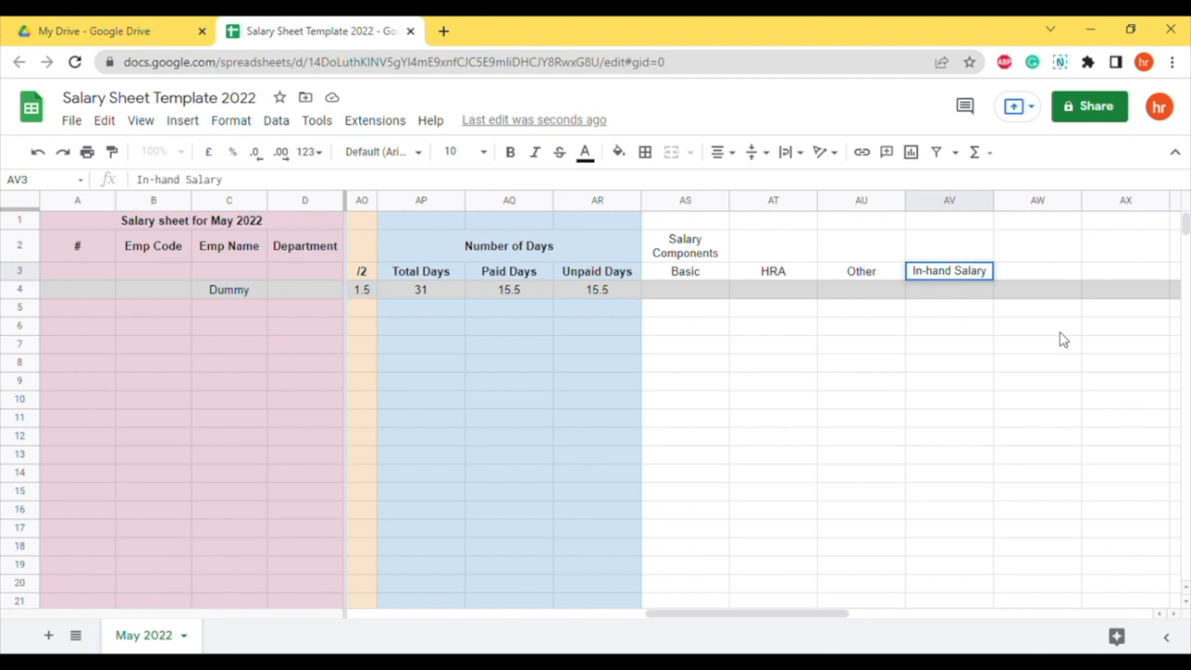
pyautogui.press('Return')
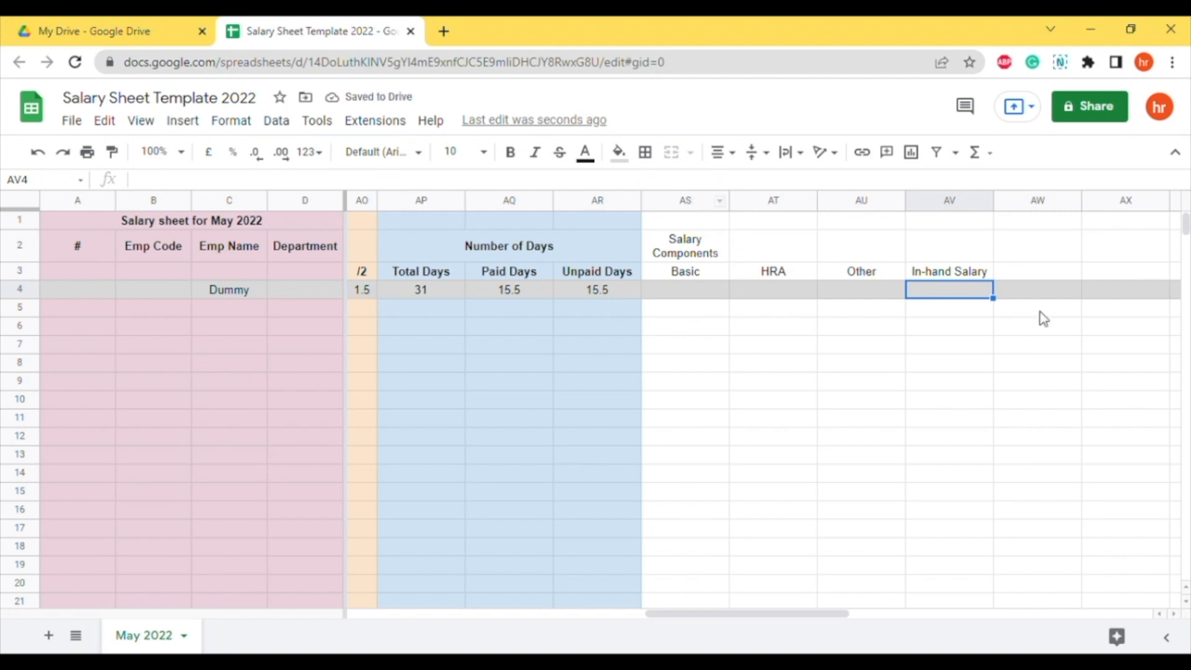
# Enter a SUM formula in AV4 that adds the Dummy row's Basic, HRA and Other cells.
pyautogui.doubleClick(922, 292)
pyautogui.write('=sum')
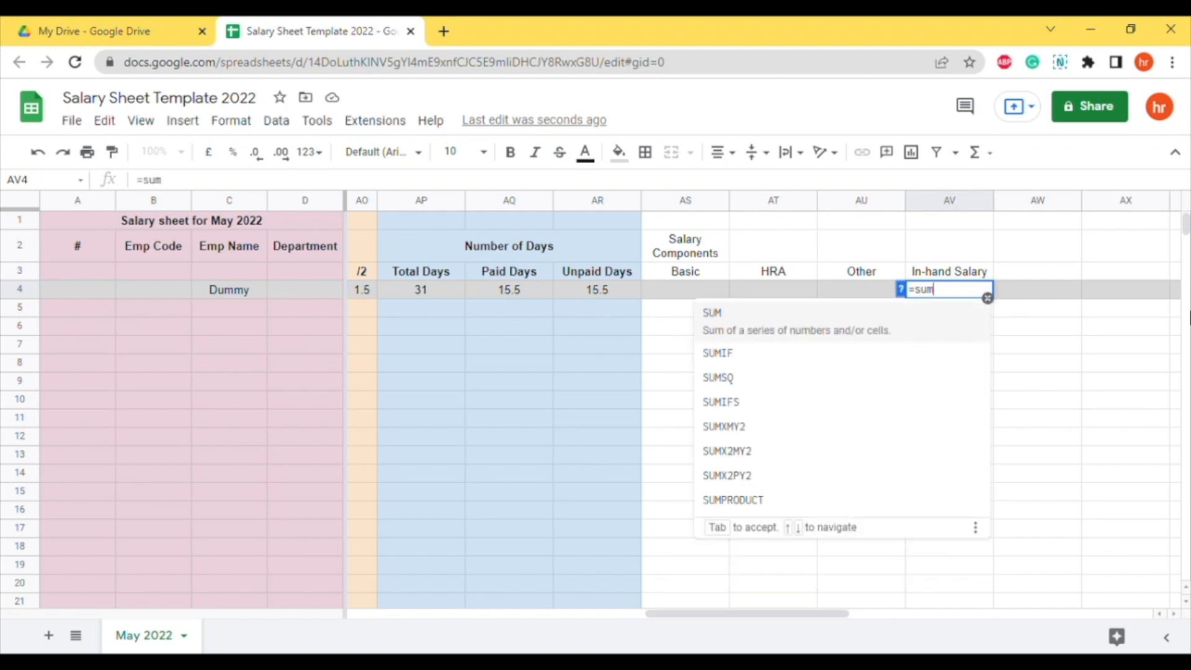
pyautogui.write('(')
pyautogui.click(700, 299)
pyautogui.write(',')
pyautogui.click(793, 295)
pyautogui.write(',')
pyautogui.click(875, 301)
pyautogui.write(')')
pyautogui.press('Return')
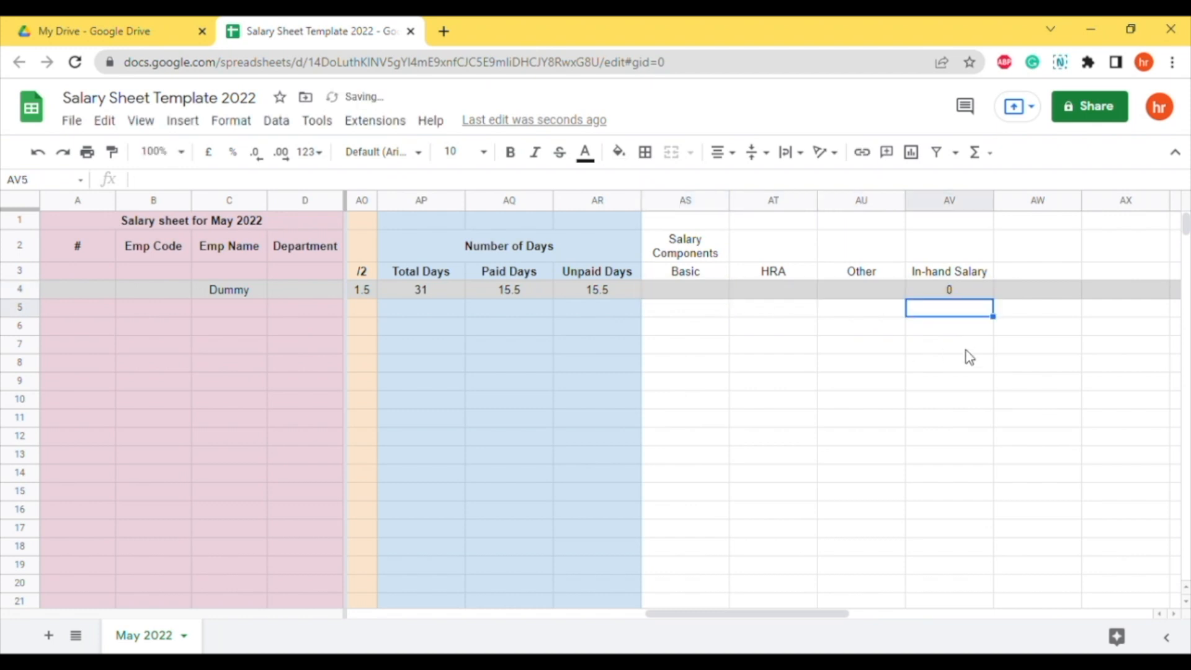
# Merge AS2:AV2 so the Salary Components heading spans its four columns.
pyautogui.moveTo(711, 256); pyautogui.dragTo(936, 247)
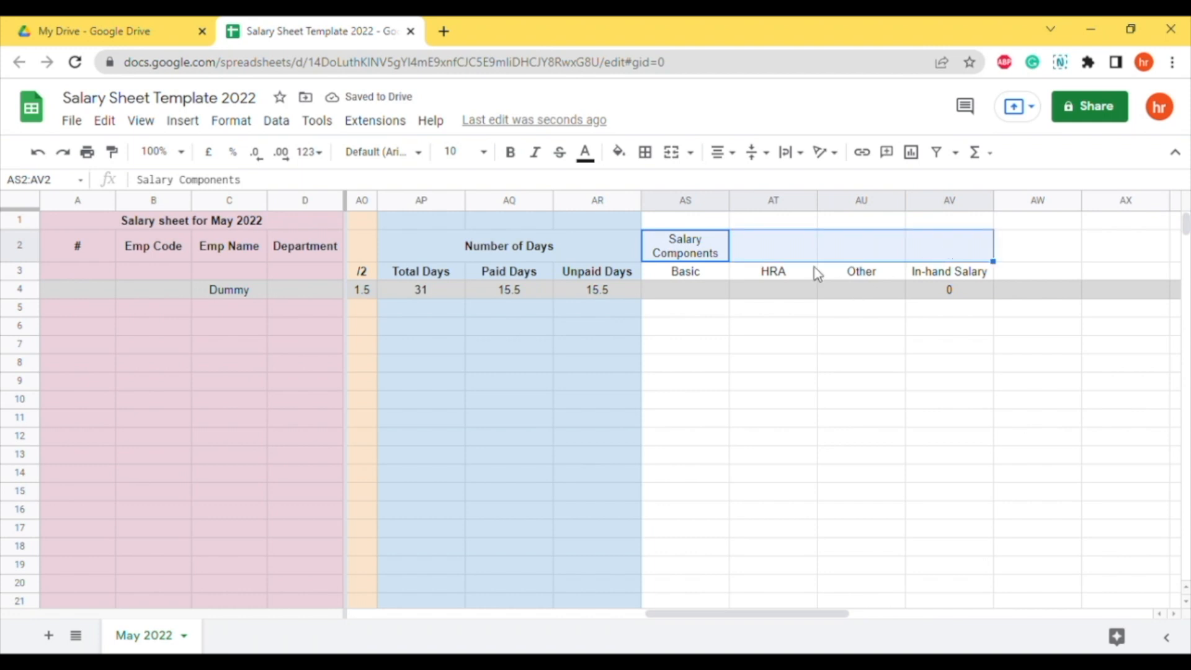
pyautogui.click(679, 157)
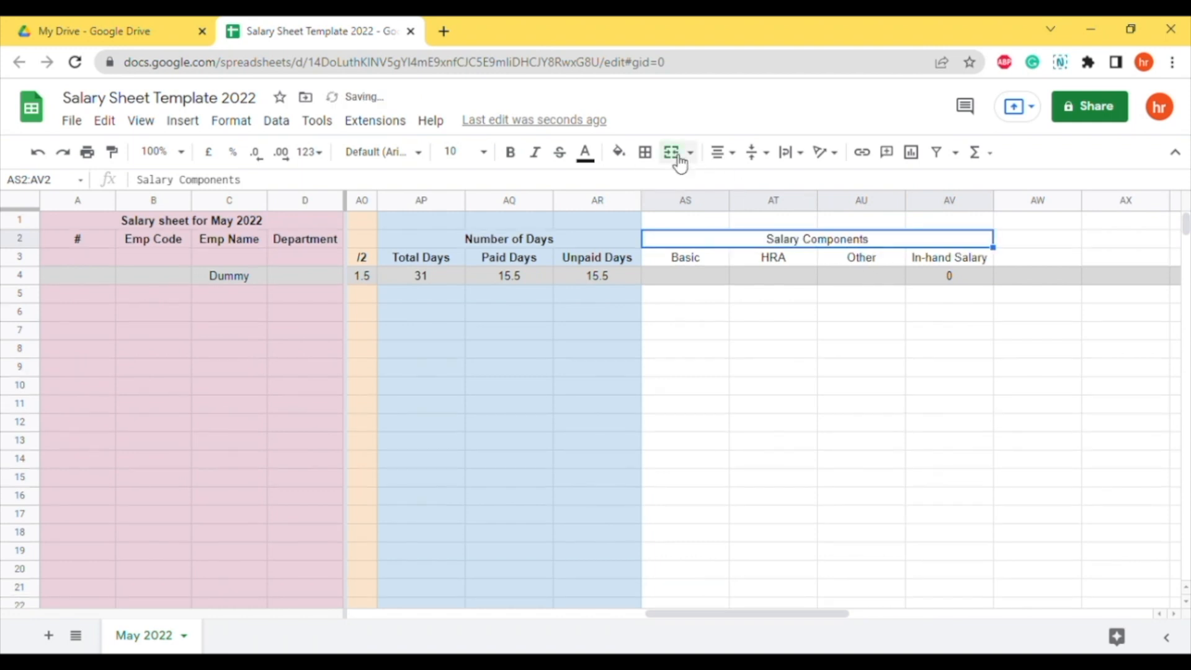
pyautogui.click(806, 371)
# Select columns AS to AV and open the fill colour choices for the Salary Components section.
pyautogui.moveTo(694, 200); pyautogui.dragTo(781, 199)
pyautogui.moveTo(888, 202); pyautogui.dragTo(948, 200)
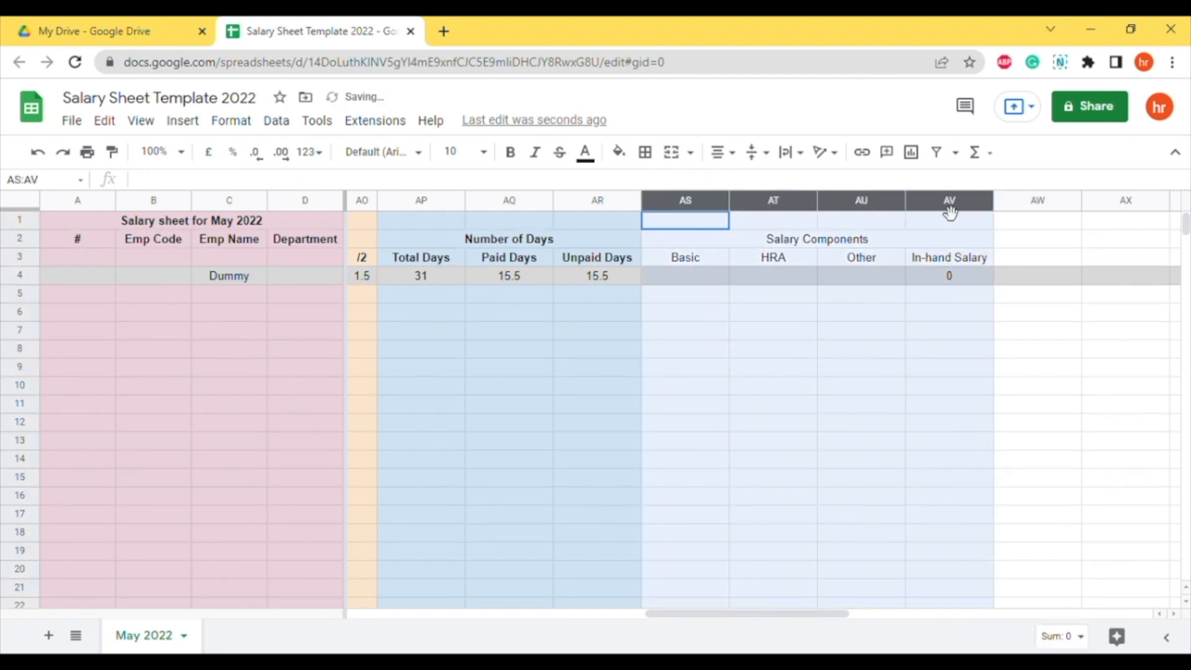
pyautogui.click(619, 152)
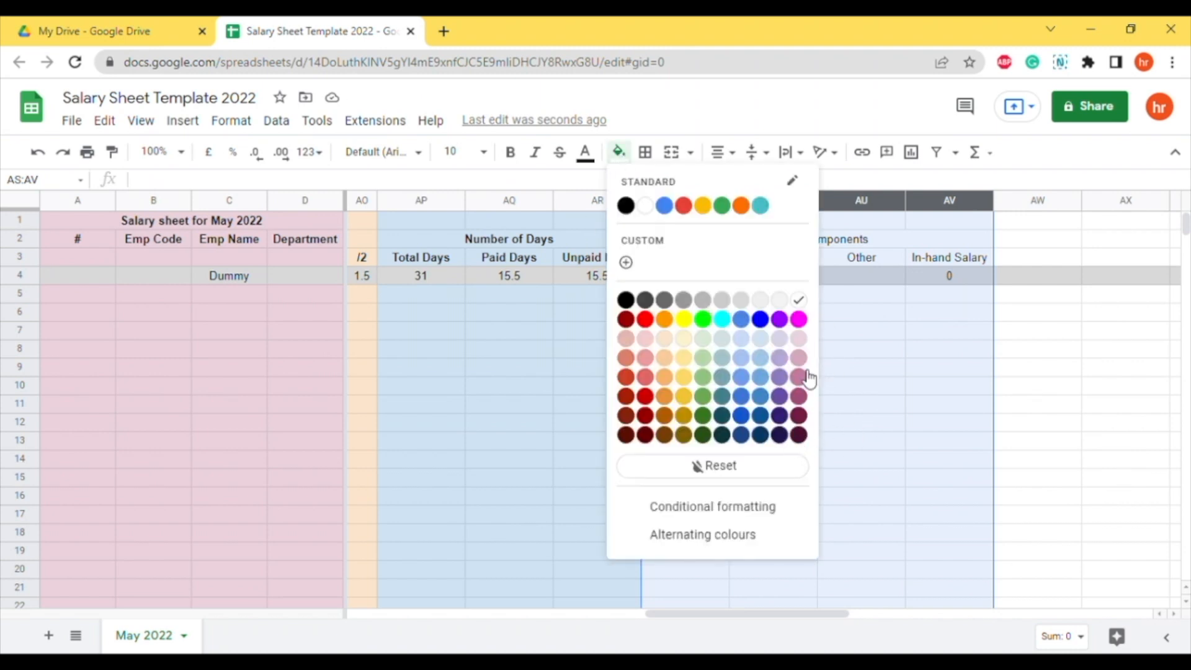
# Fill columns AS:AV with light pink and make the Salary Components headers in AS2:AV3 bold.
pyautogui.click(800, 339)
pyautogui.click(942, 367)
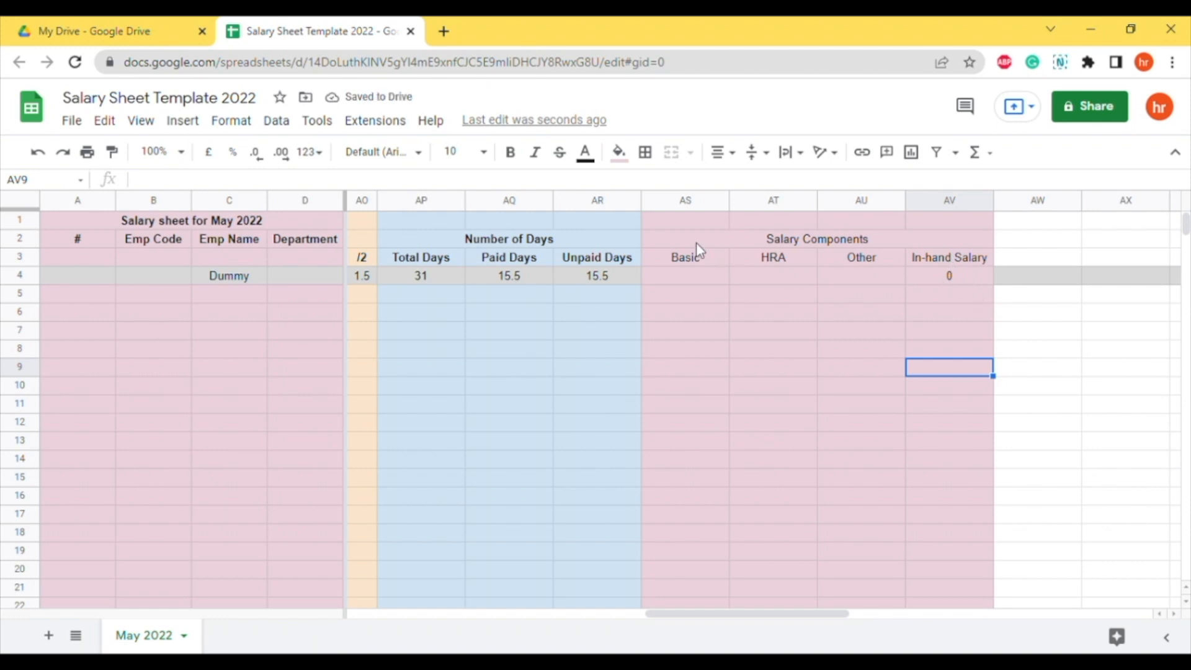
pyautogui.moveTo(695, 246); pyautogui.dragTo(918, 259)
pyautogui.click(510, 152)
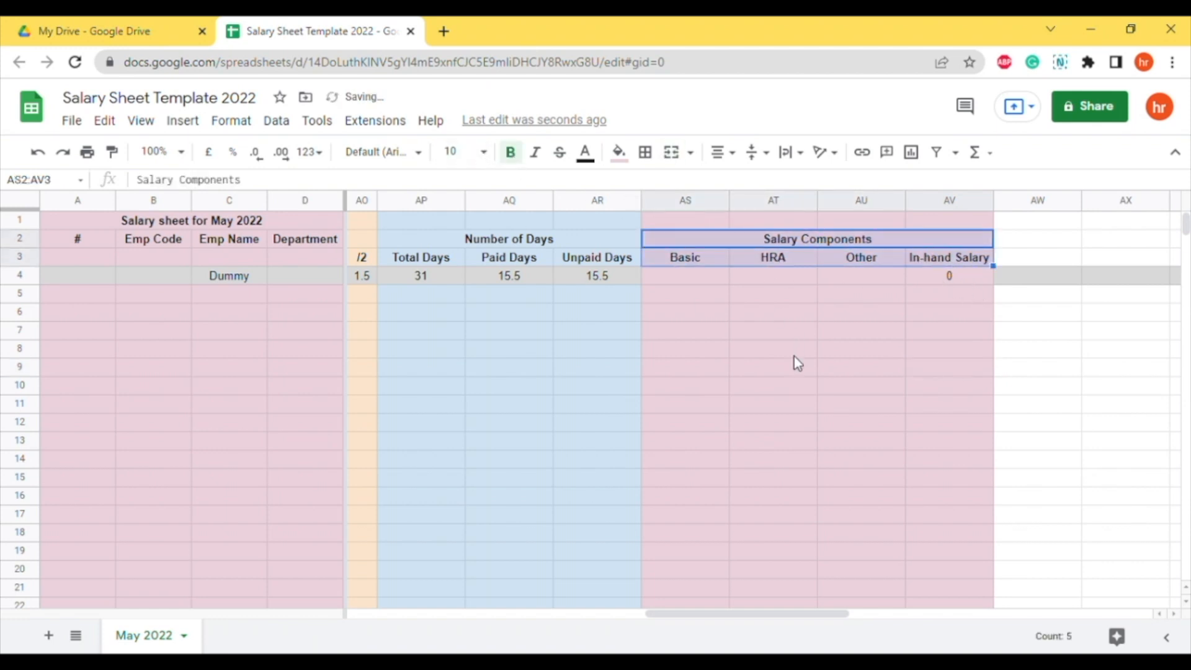
# Enter 8000 for Basic, 2000 for HRA and 0 for Other in the Dummy row.
pyautogui.click(678, 288)
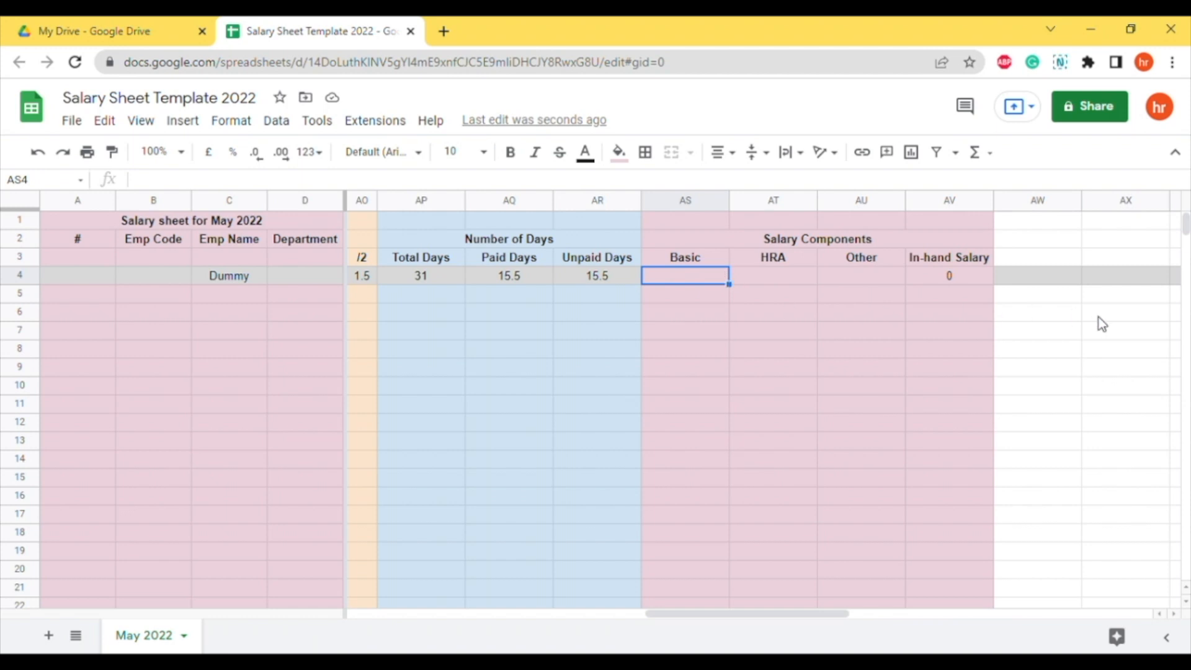
pyautogui.write('8000')
pyautogui.press('Tab')
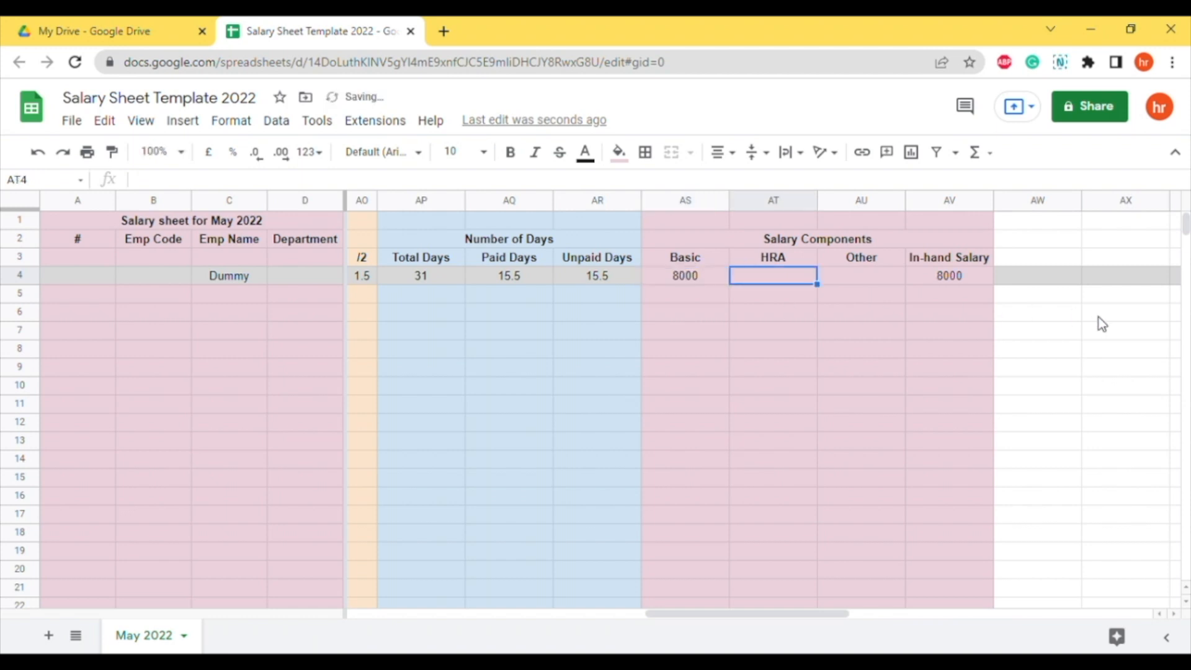
pyautogui.write('2000')
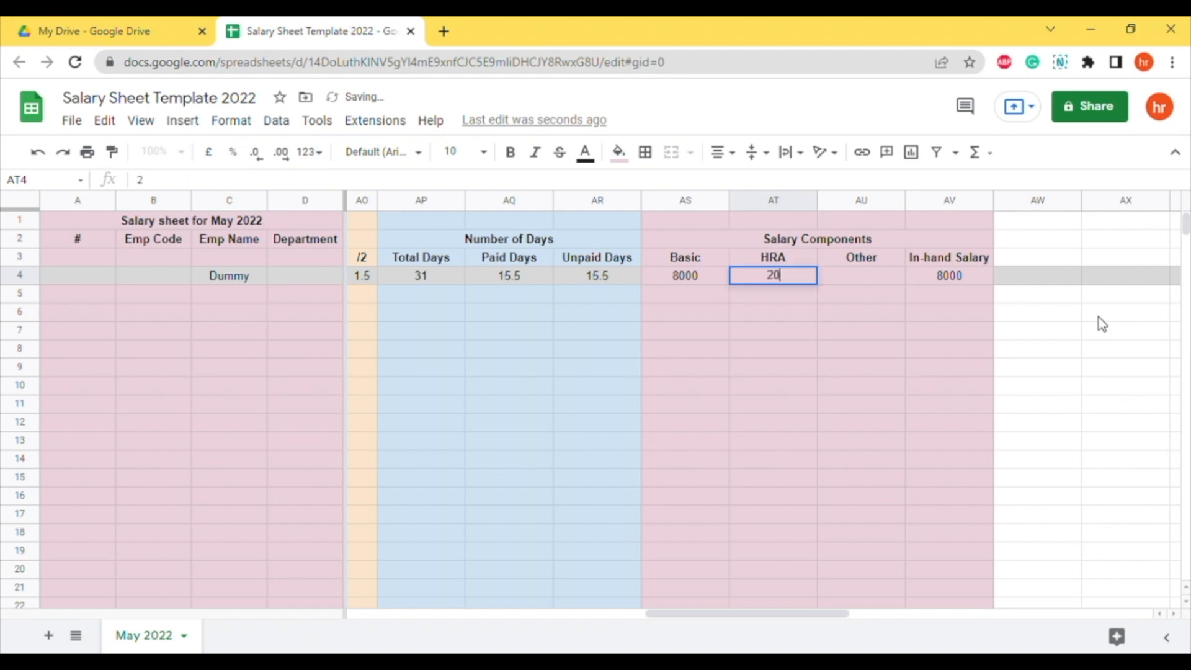
pyautogui.press('Tab')
pyautogui.write('0')
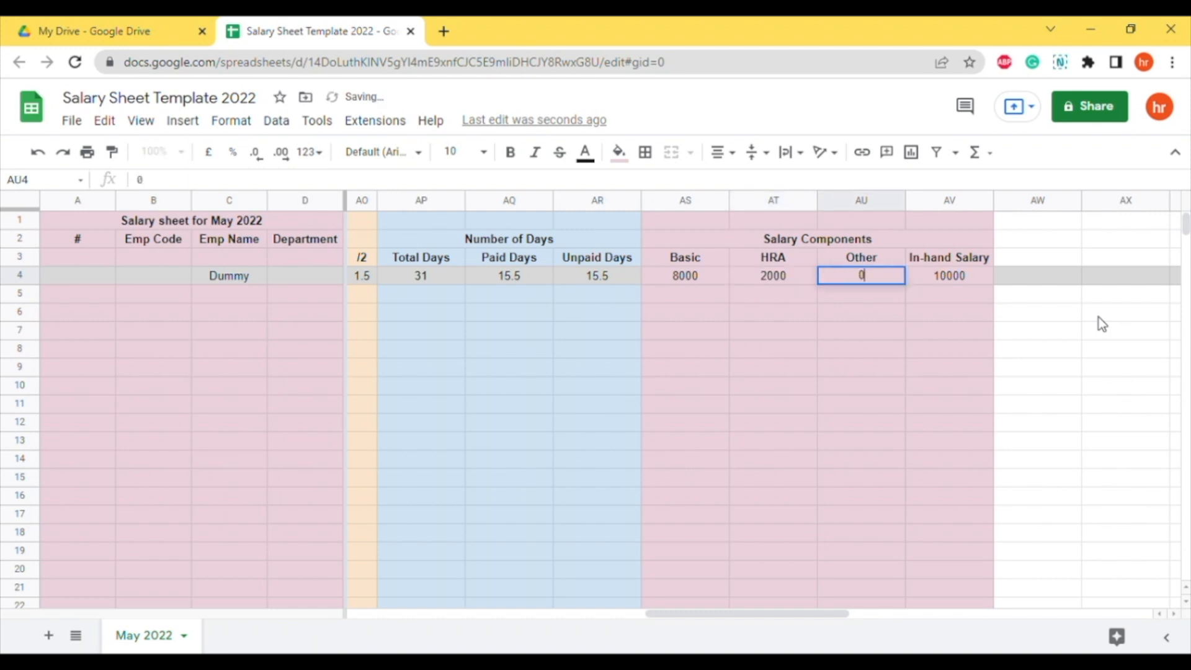
pyautogui.press('Tab')
# Set the Dummy row's salary components to 20000 for Basic, 5000 for HRA and 1000 for Other.
pyautogui.press('Left')
pyautogui.press('Left')
pyautogui.press('Left')
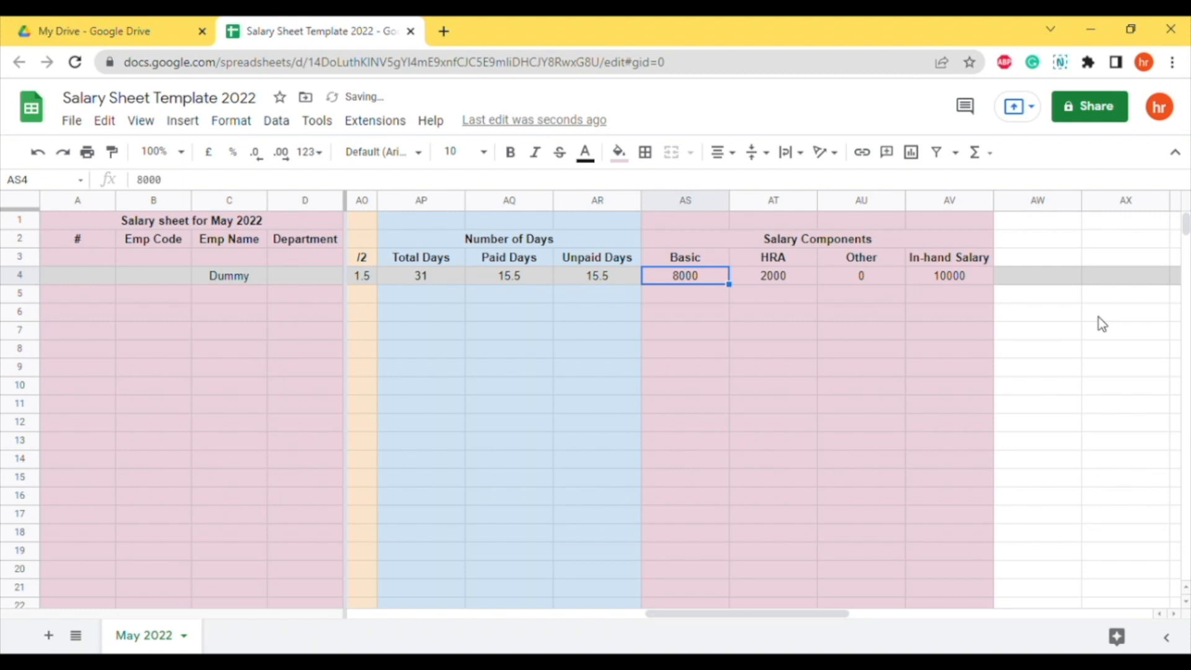
pyautogui.write('2000')
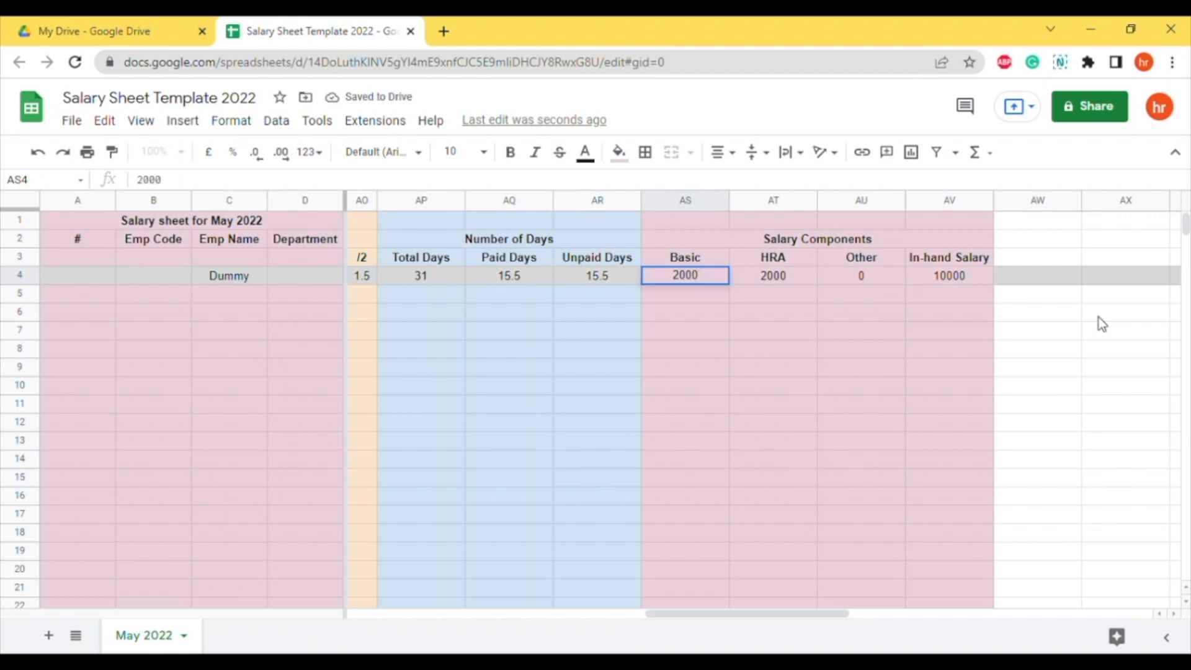
pyautogui.write('0')
pyautogui.press('Tab')
pyautogui.write('5000')
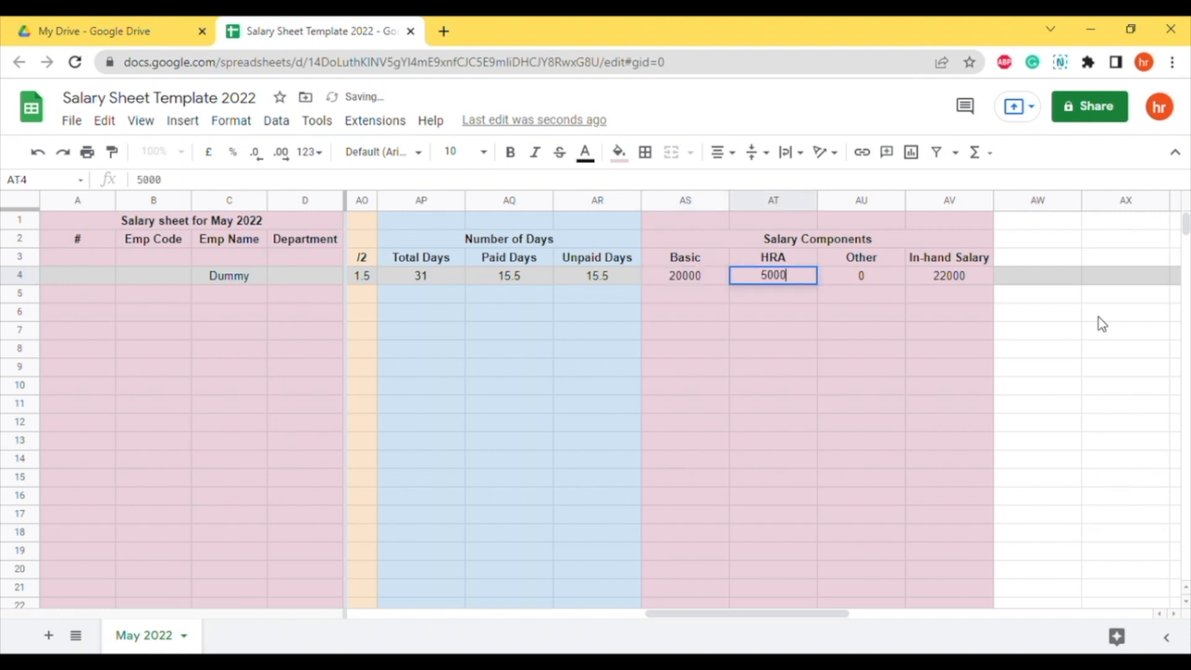
pyautogui.press('Tab')
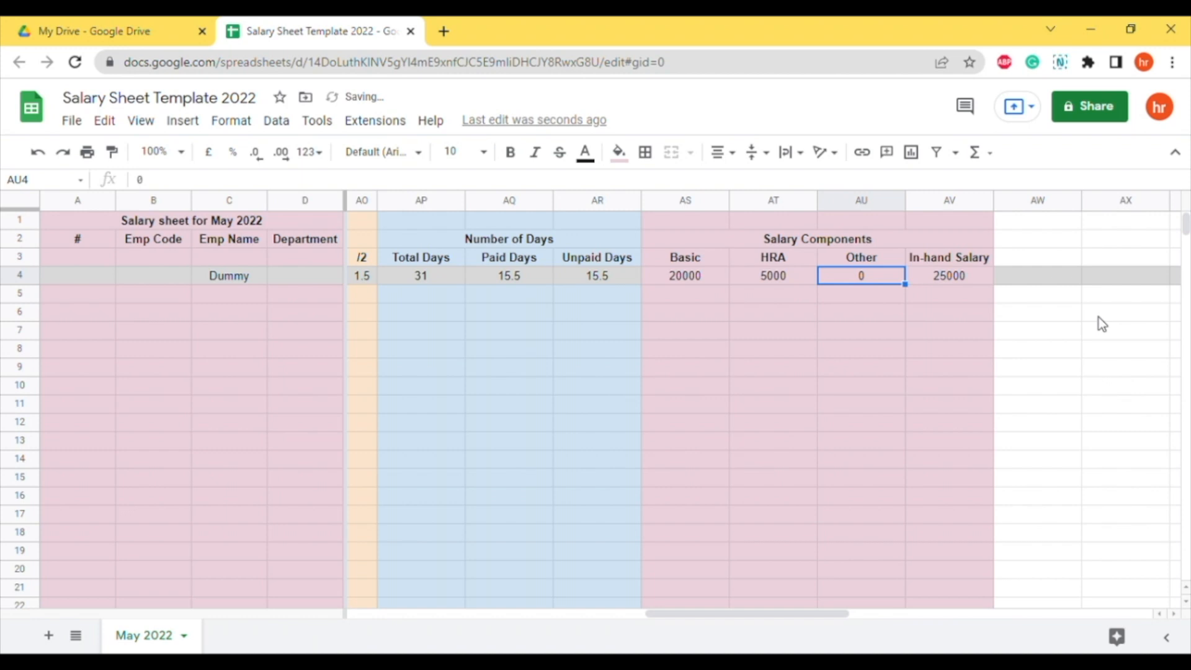
pyautogui.write('1000')
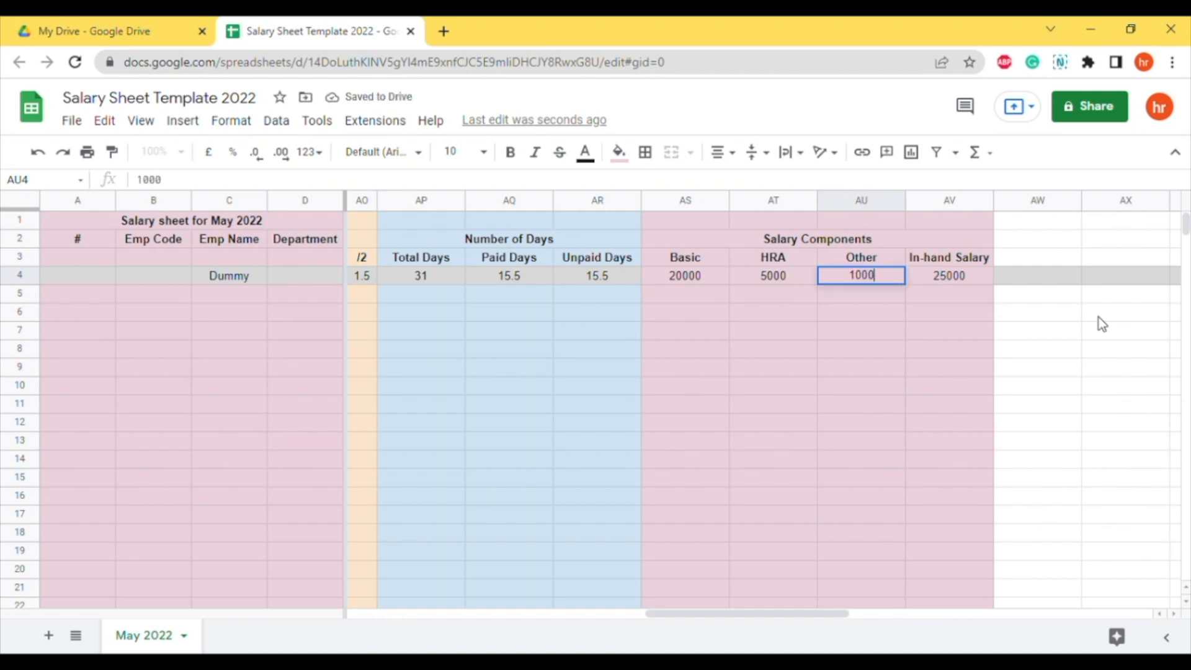
pyautogui.press('Tab')
# Rename the Other header in AU3 as "Other Allowance".
pyautogui.press('Left')
pyautogui.press('Up')
pyautogui.press('Return')
pyautogui.write('Allon')
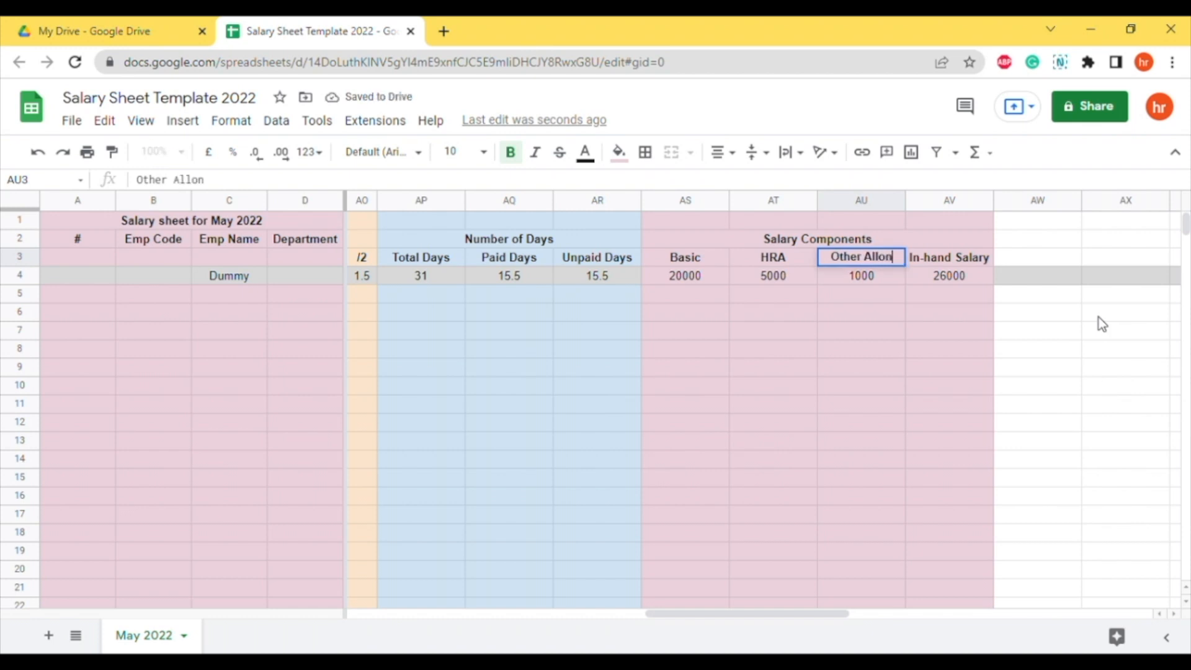
pyautogui.press('BackSpace')
pyautogui.write('wa')
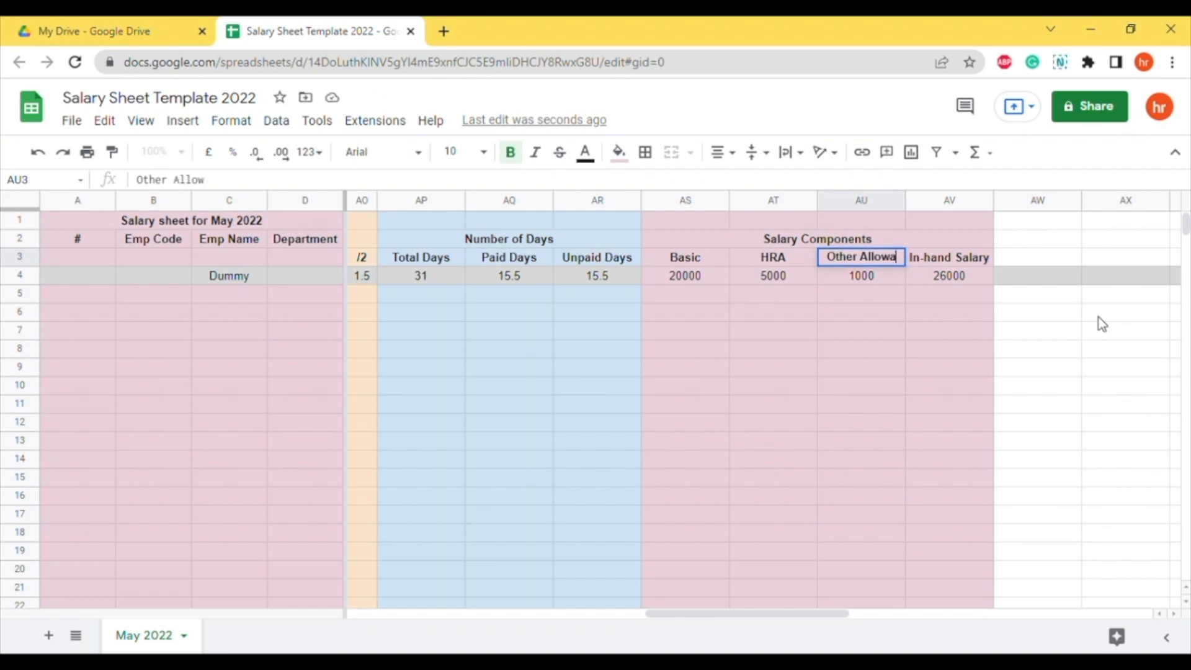
pyautogui.write('nce')
pyautogui.press('Return')
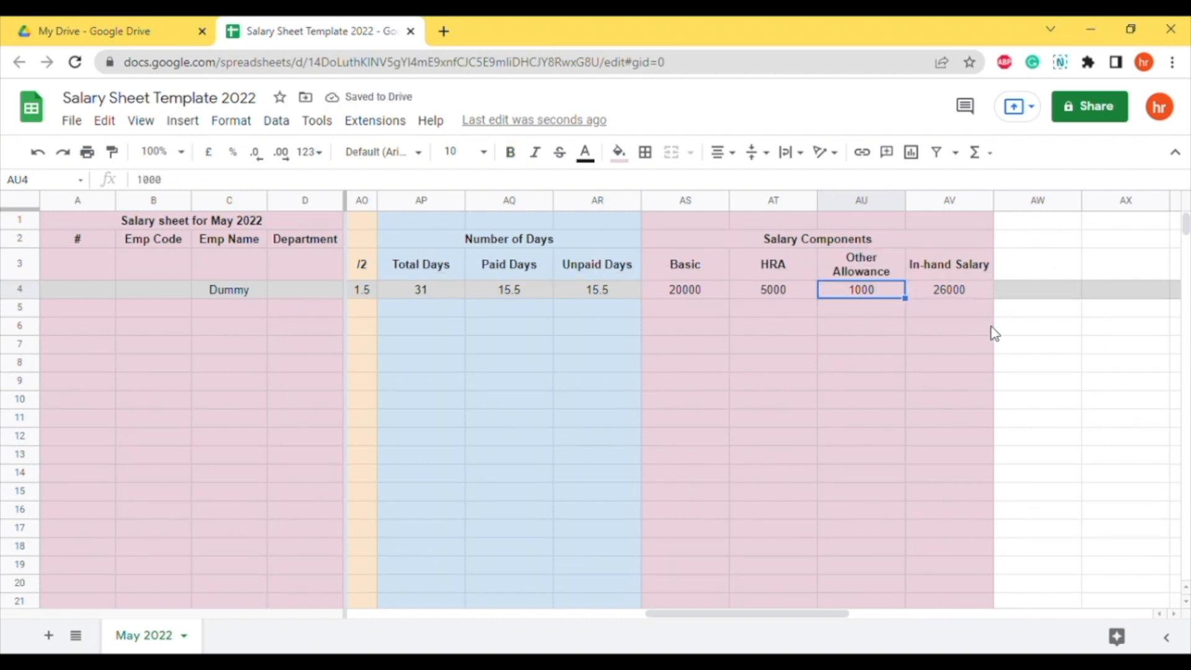
# Rename the salary header in AV3 as "Monthly In-hand Salary".
pyautogui.press('Up')
pyautogui.press('Right')
pyautogui.press('Right')
pyautogui.press('Down')
pyautogui.press('Left')
pyautogui.press('Up')
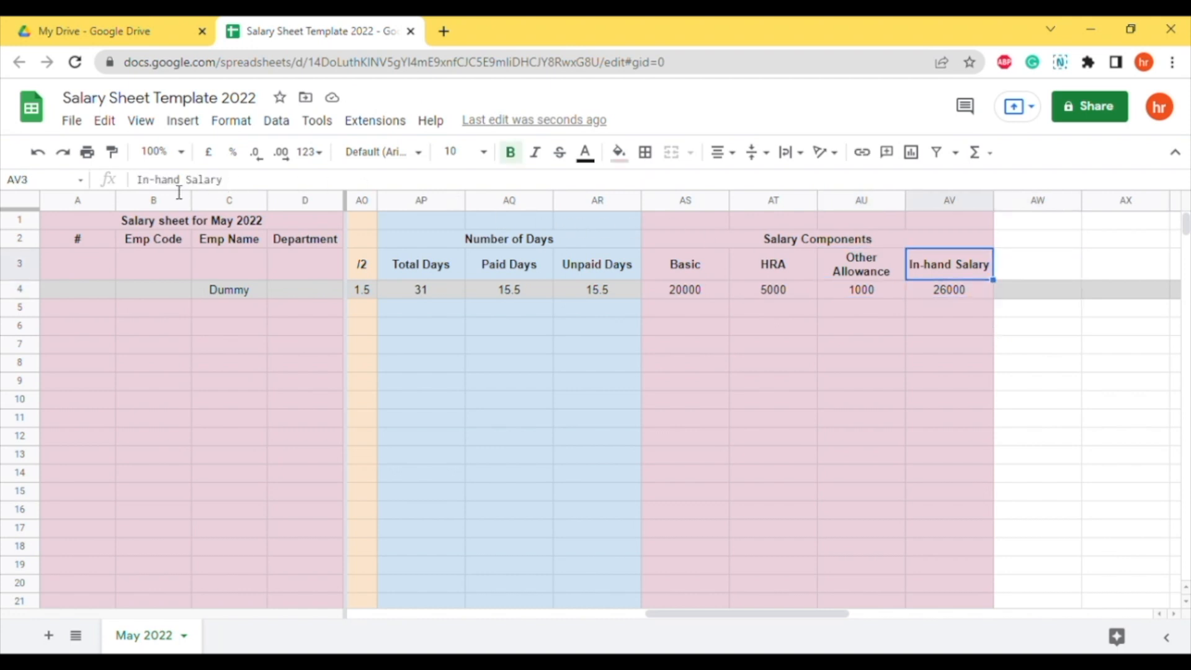
pyautogui.click(144, 180)
pyautogui.press('Home')
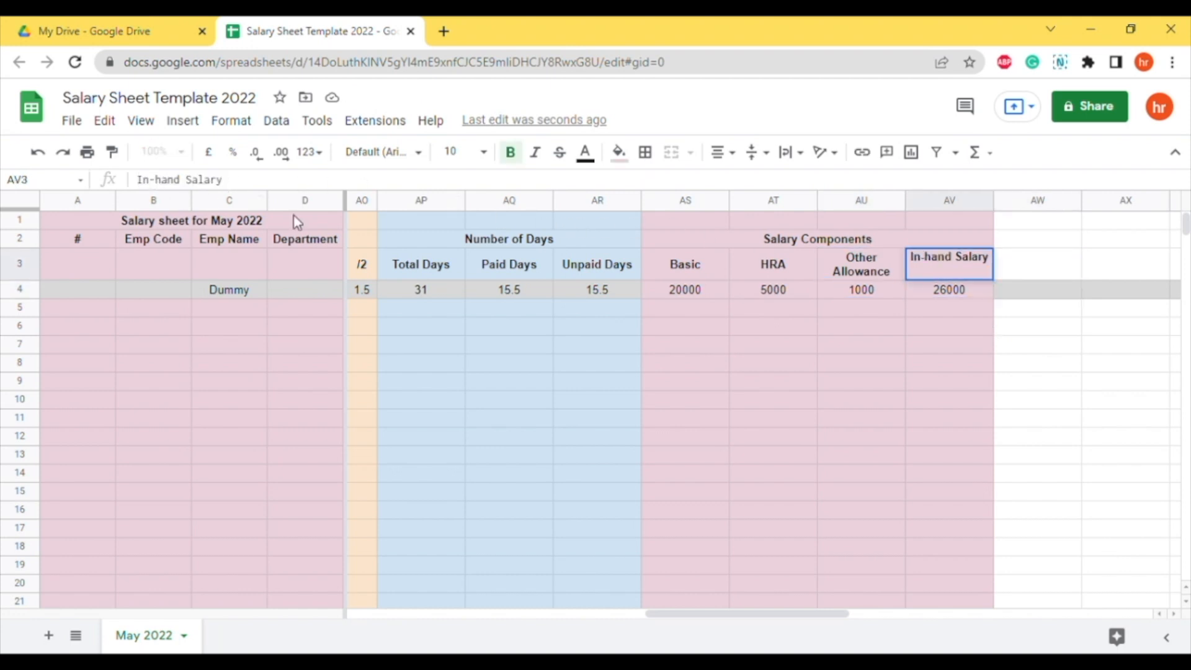
pyautogui.write('Monthly')
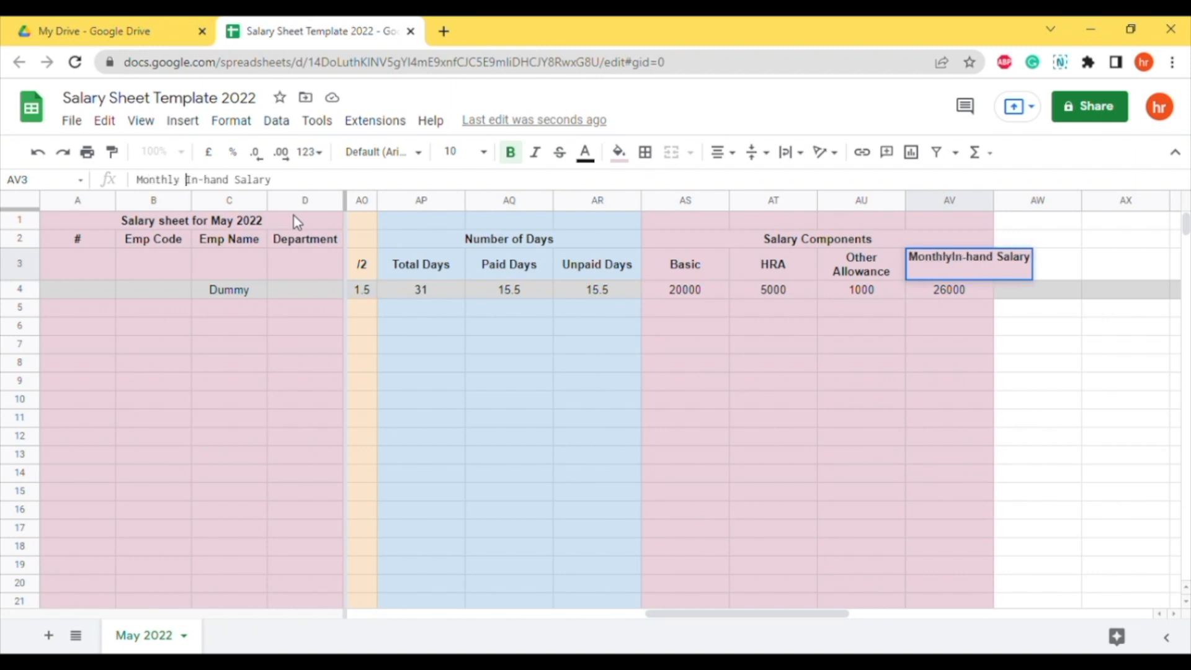
pyautogui.press('Return')
pyautogui.press('Up')
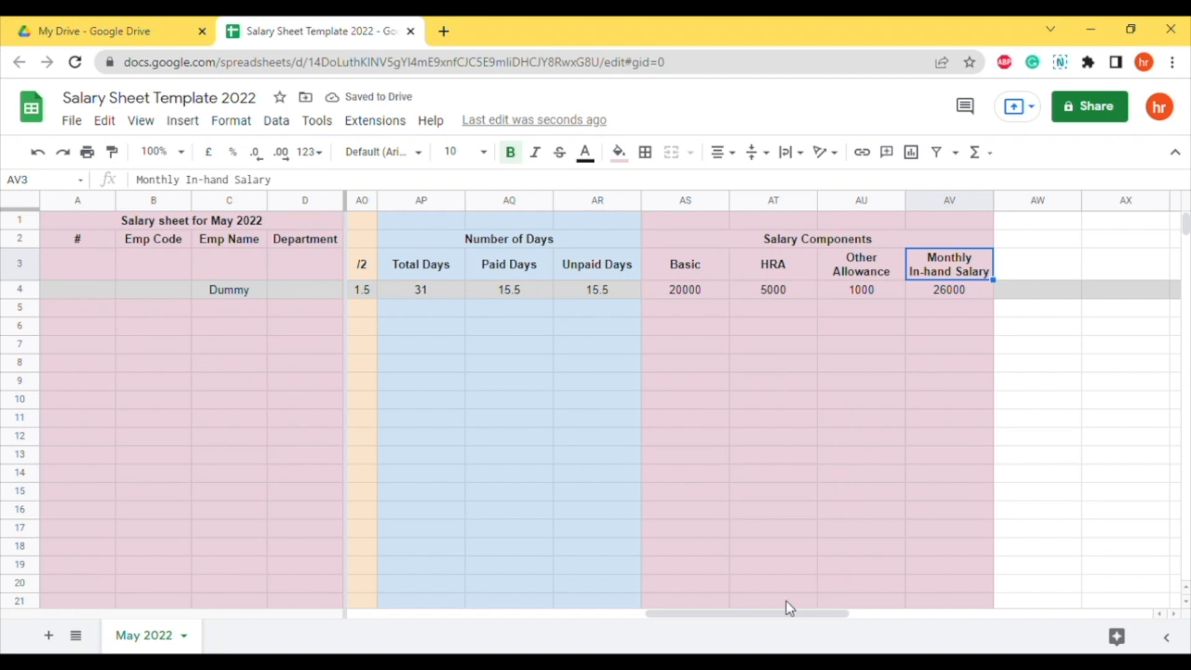
# Add the header "Current Month Salary" in cell AW3, beside the monthly in-hand salary.
pyautogui.moveTo(780, 612); pyautogui.dragTo(840, 616)
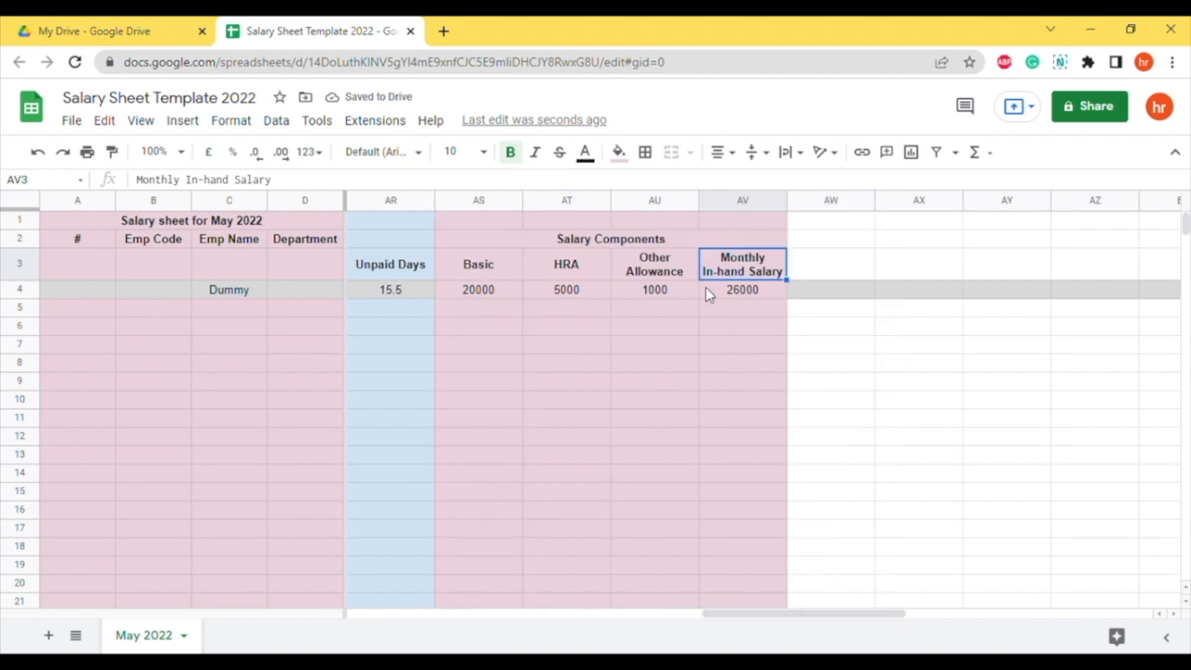
pyautogui.click(851, 268)
pyautogui.click(834, 241)
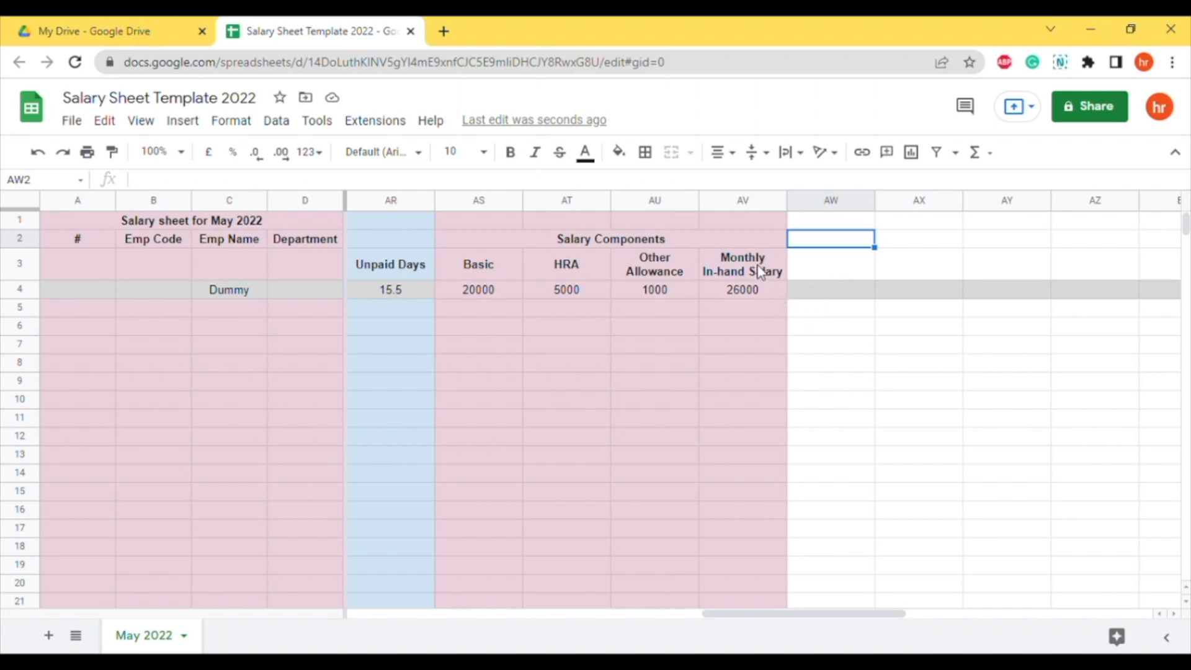
pyautogui.click(832, 268)
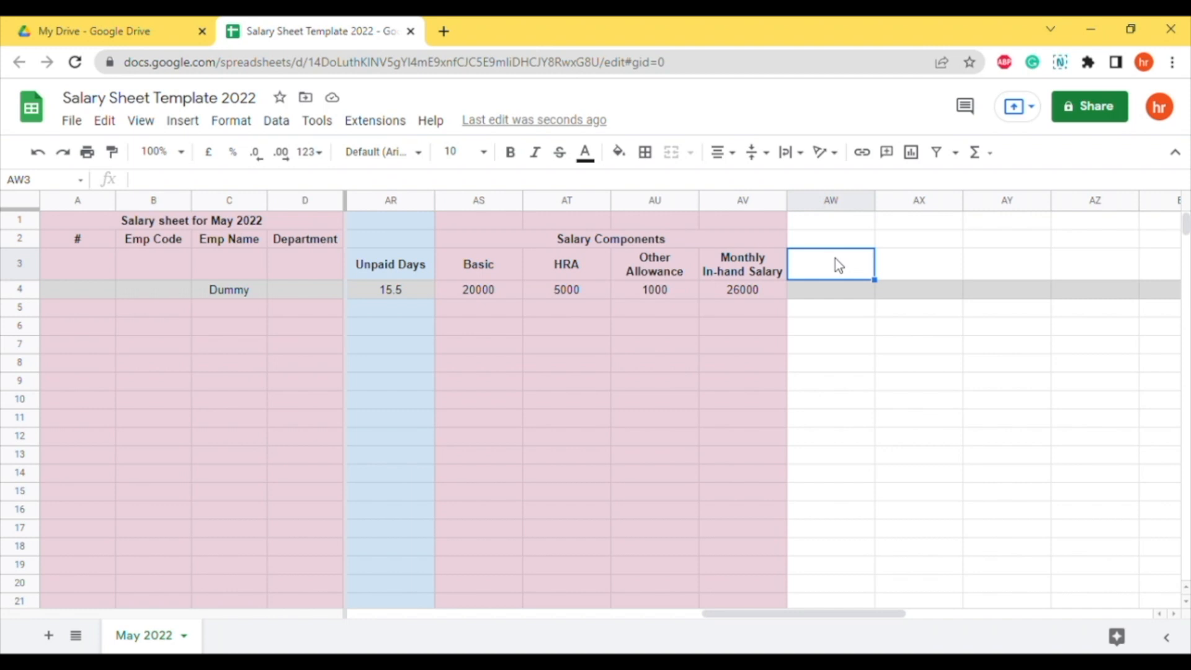
pyautogui.write('Current Month Salary')
pyautogui.press('Return')
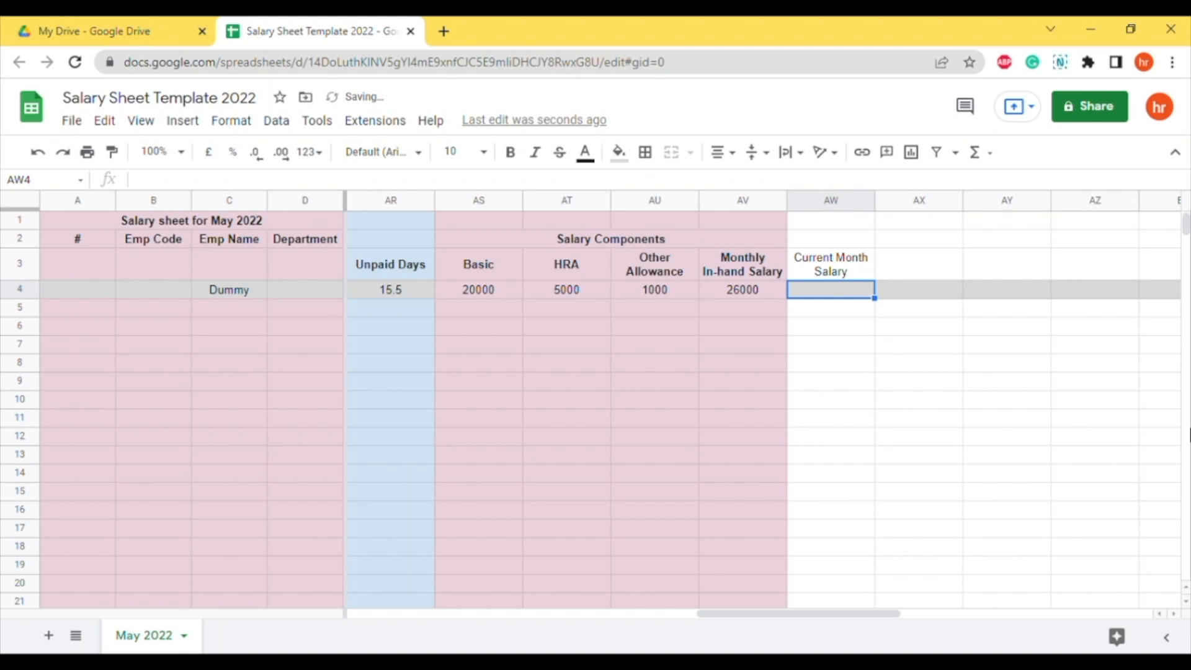
# Calculate the Dummy row's current month salary in AW4 with the formula =AV4*AQ4/AP4.
pyautogui.moveTo(845, 614); pyautogui.dragTo(821, 615)
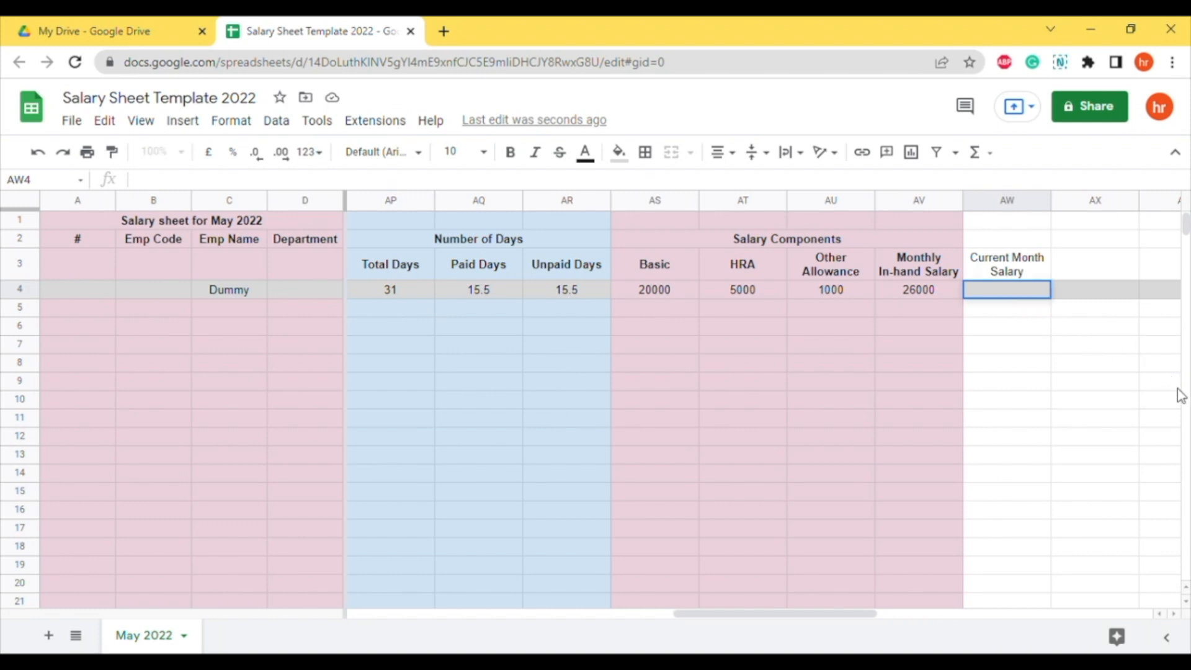
pyautogui.write('=')
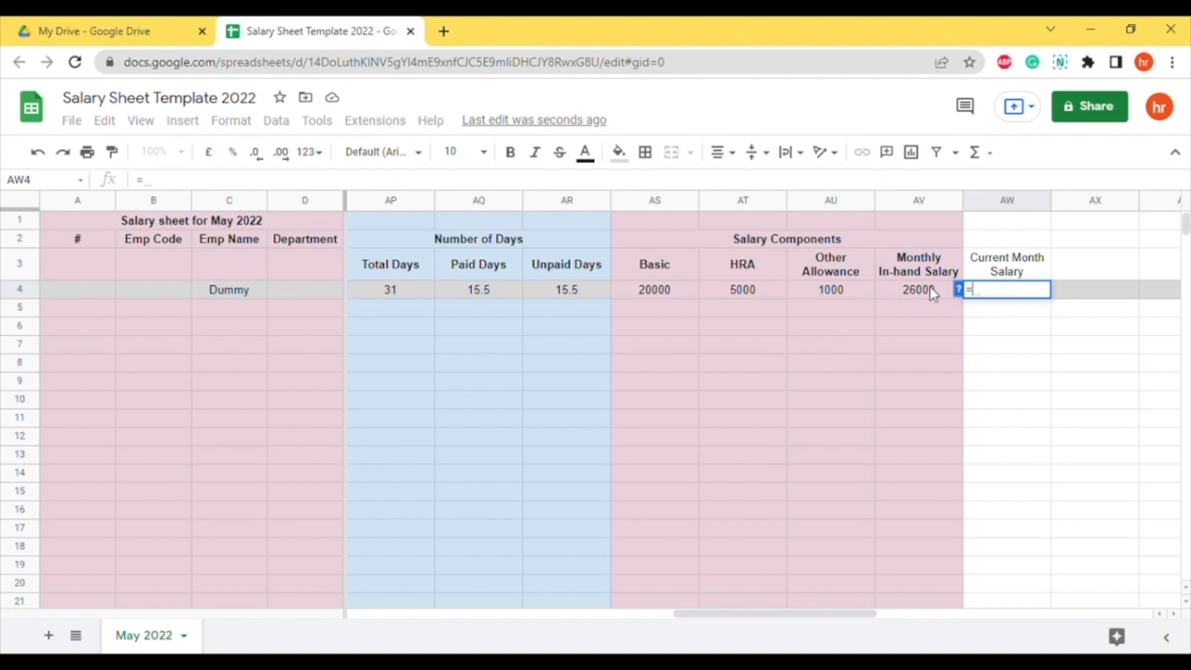
pyautogui.click(942, 299)
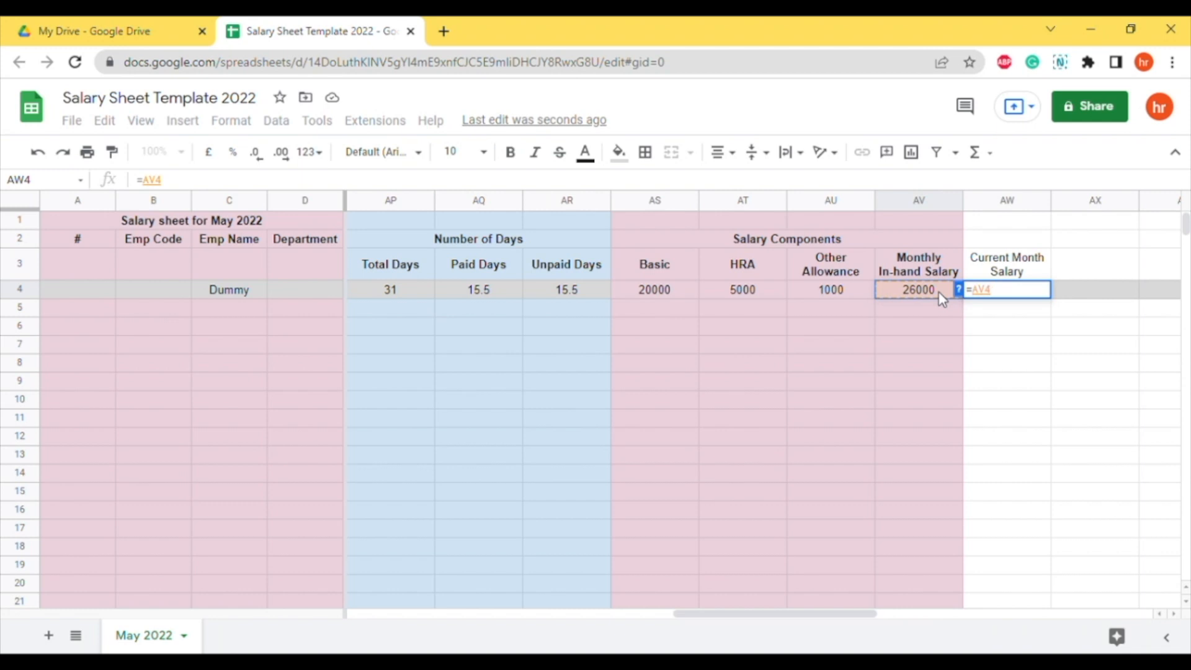
pyautogui.write('*')
pyautogui.click(467, 290)
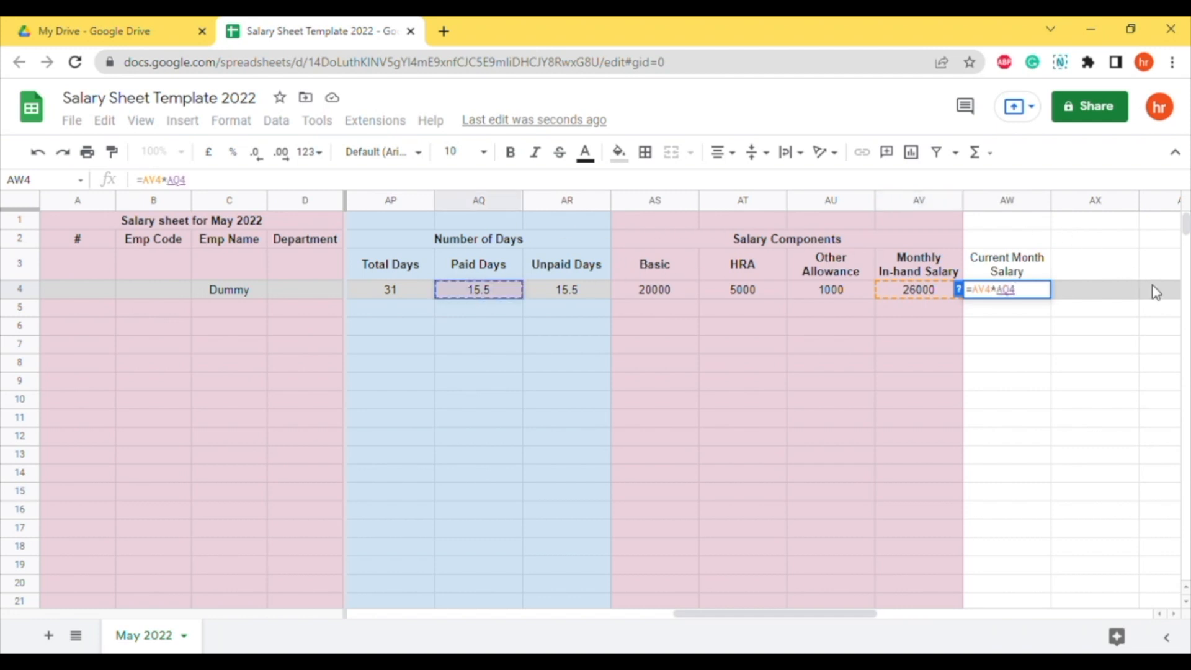
pyautogui.write('/')
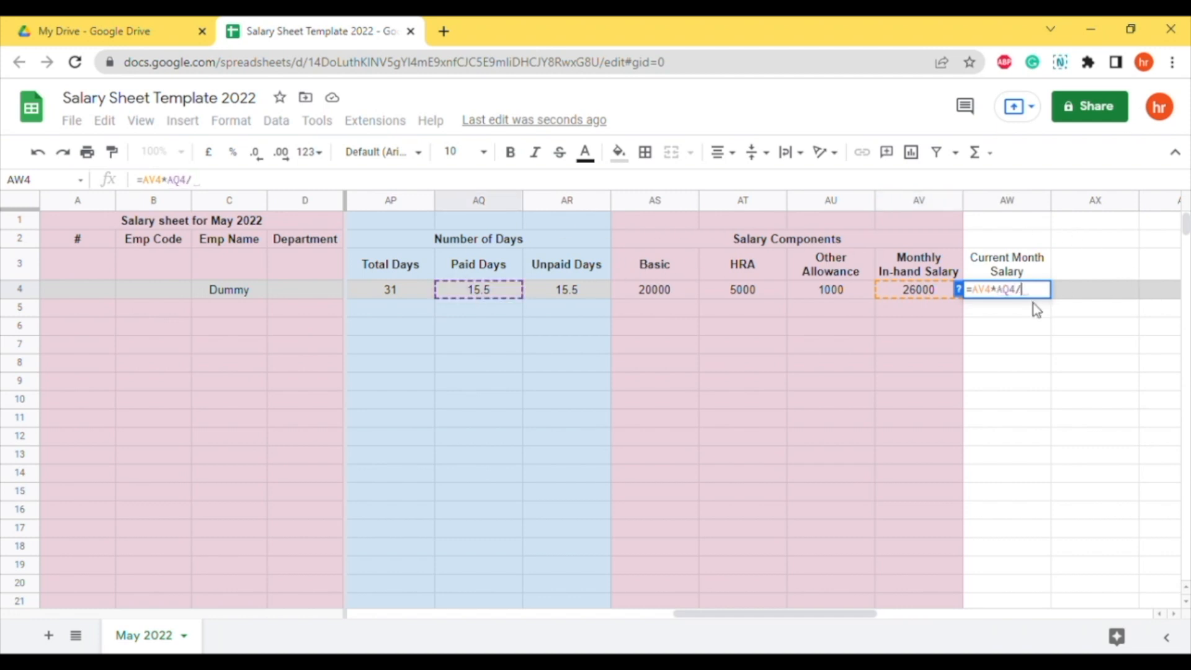
pyautogui.click(392, 293)
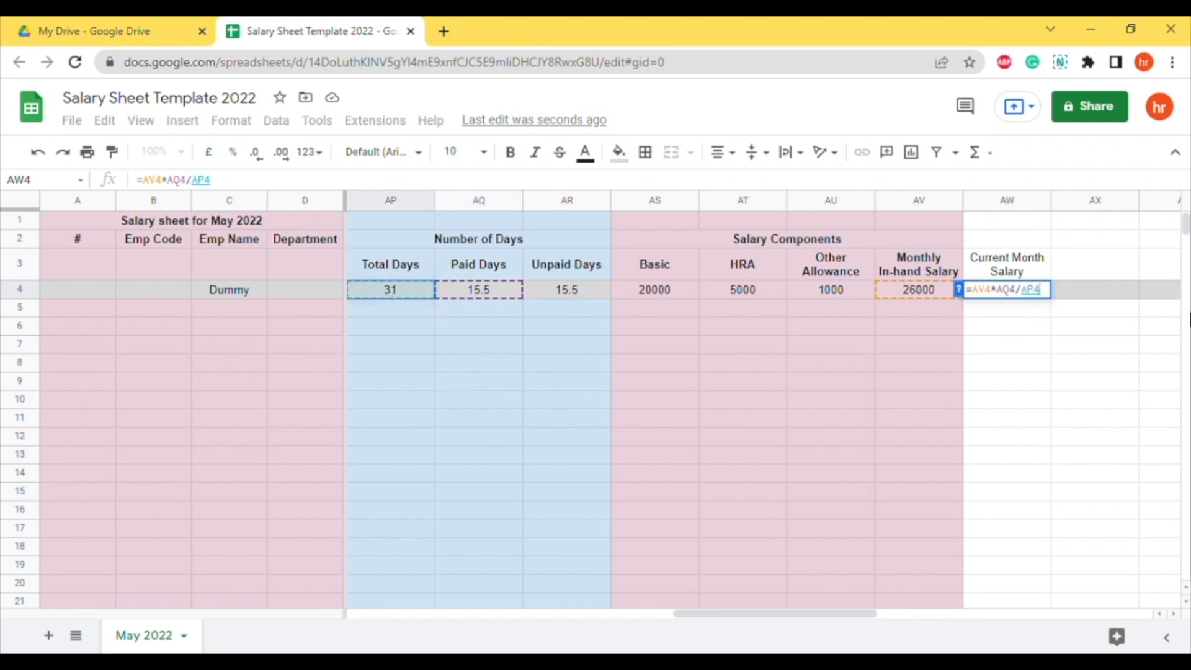
pyautogui.press('Return')
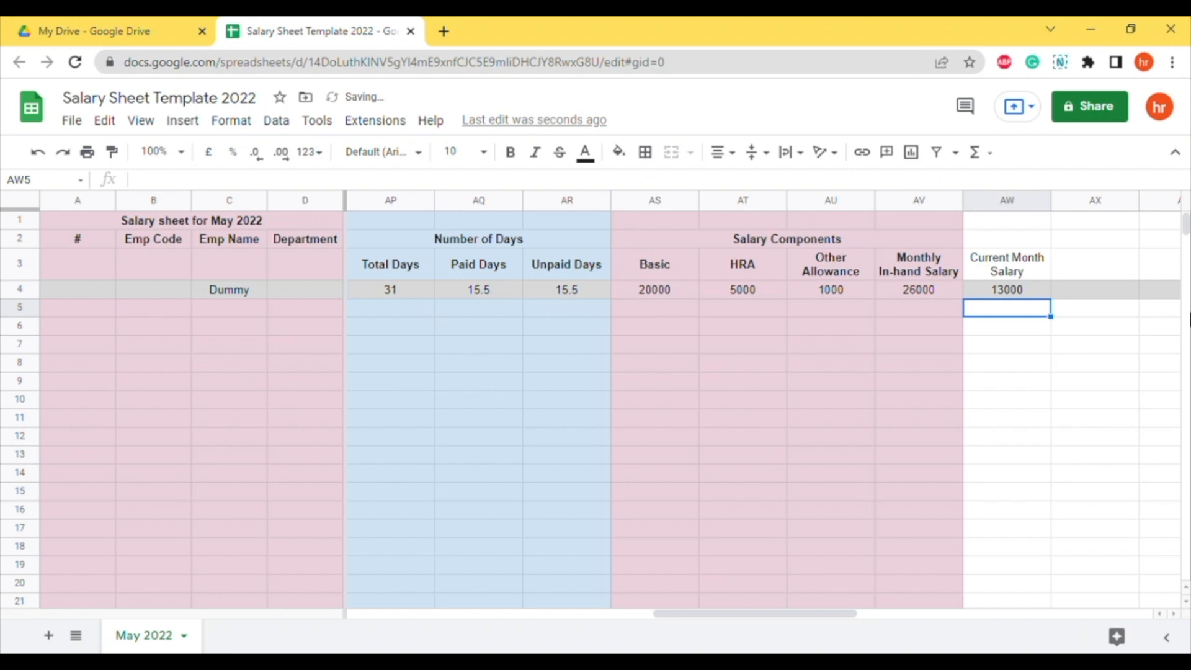
pyautogui.press('Up')
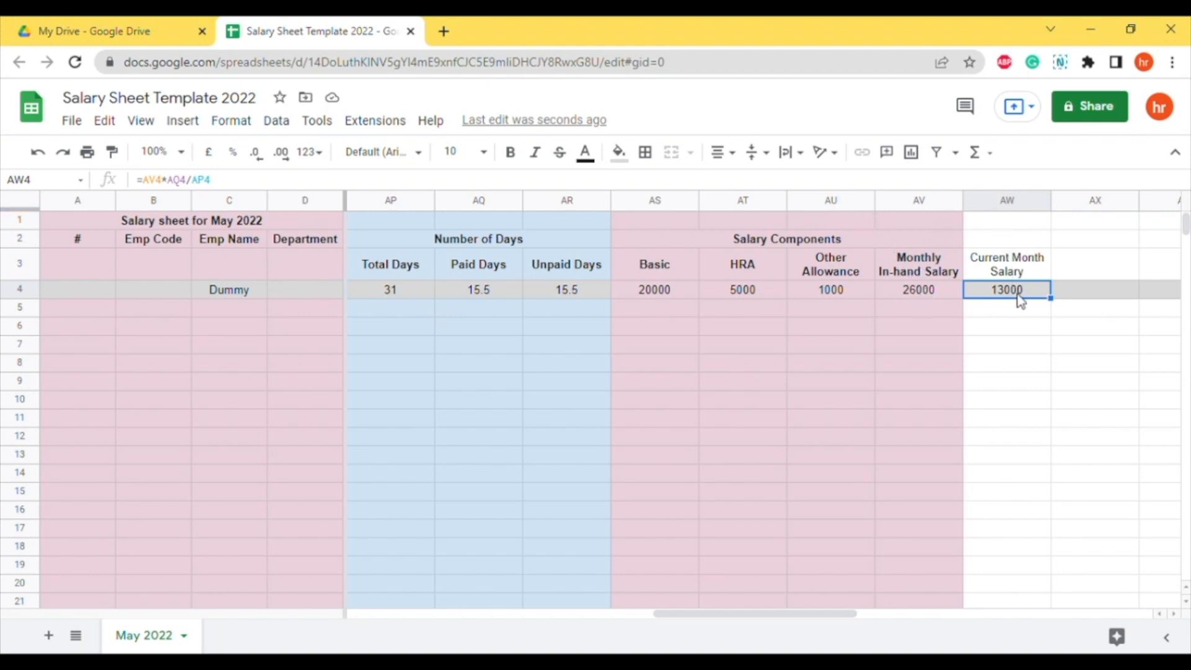
# Fill the whole Current Month Salary column AW with light yellow.
pyautogui.click(1006, 201)
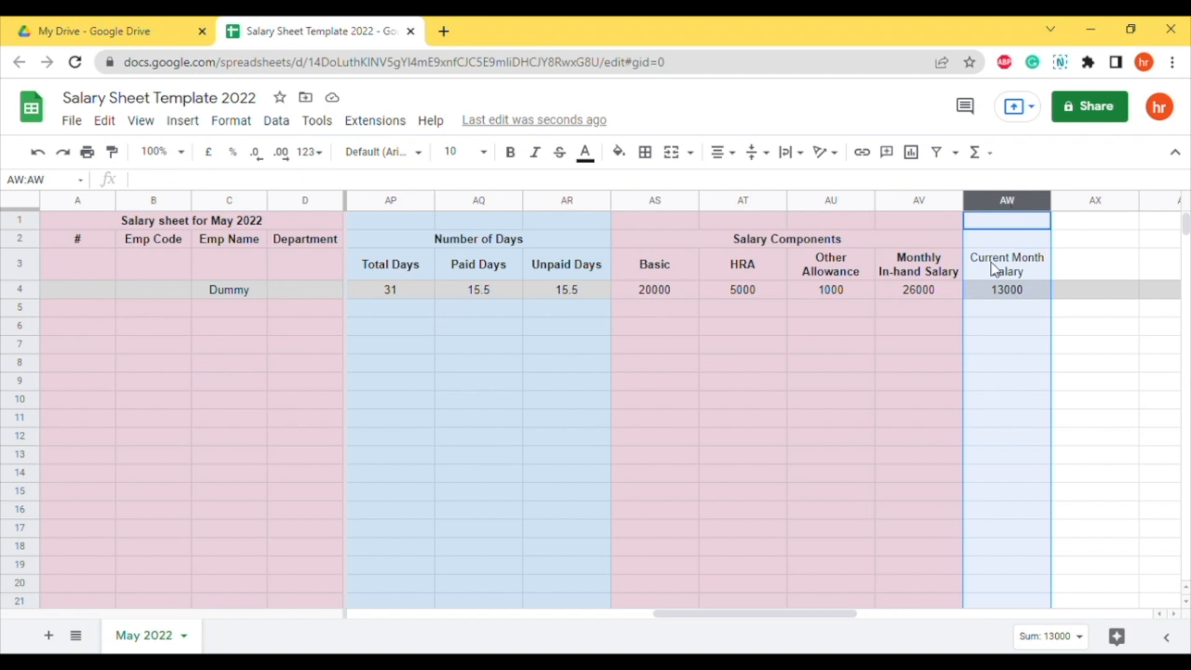
pyautogui.click(618, 152)
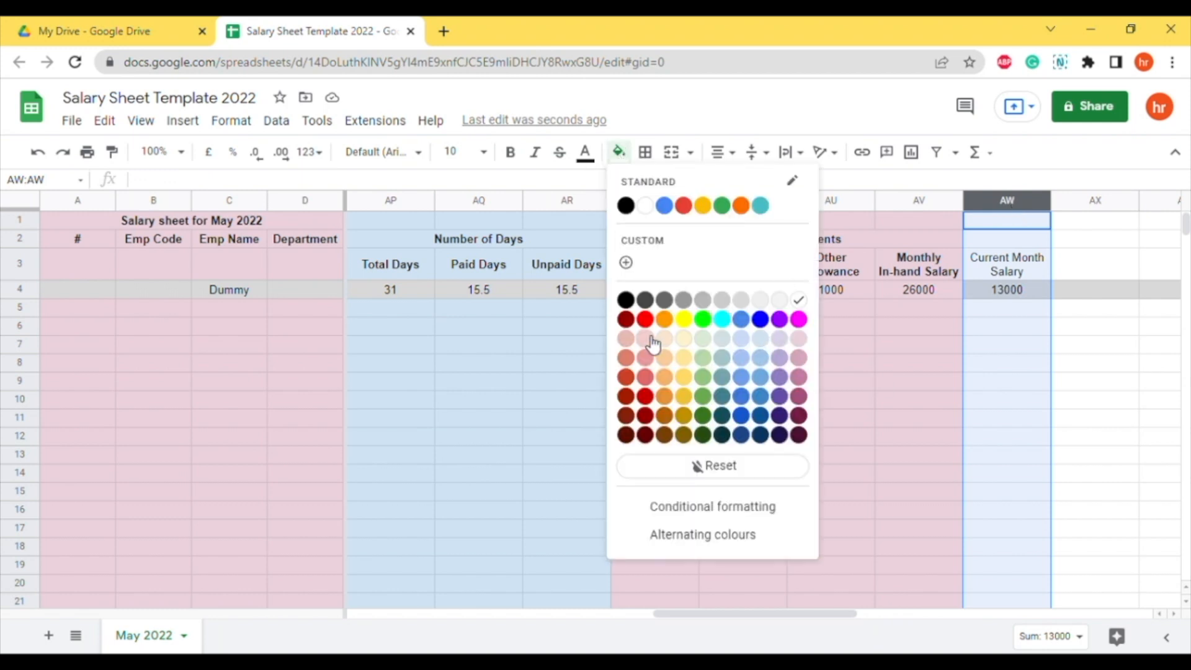
pyautogui.click(648, 339)
pyautogui.click(618, 152)
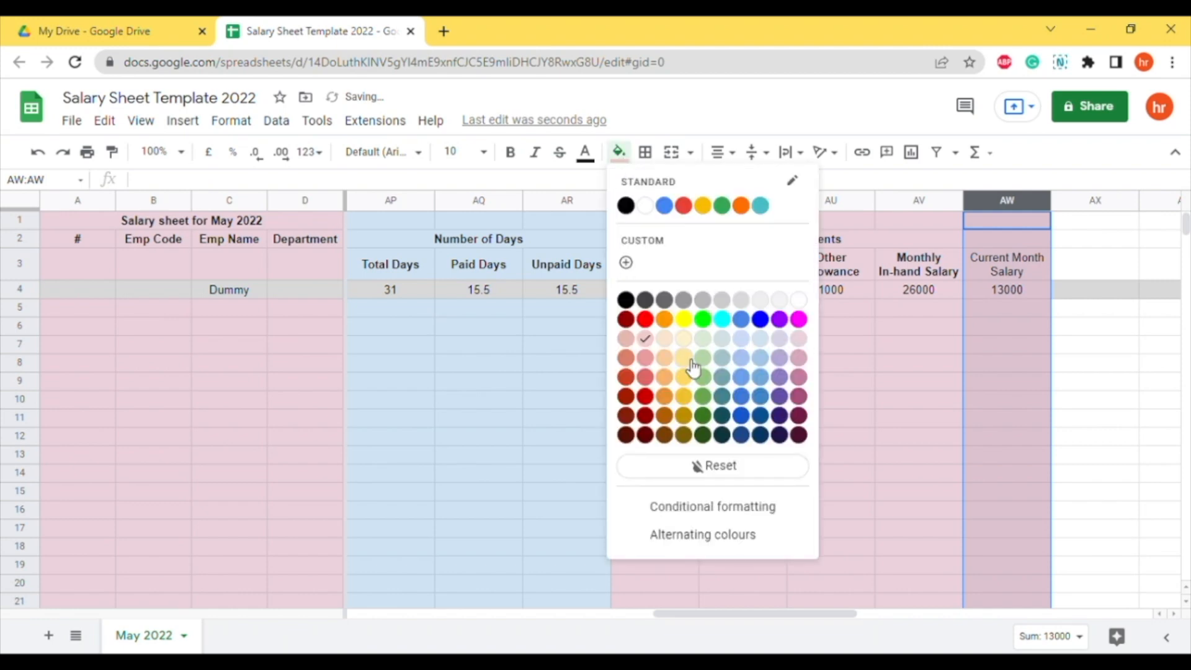
pyautogui.click(686, 345)
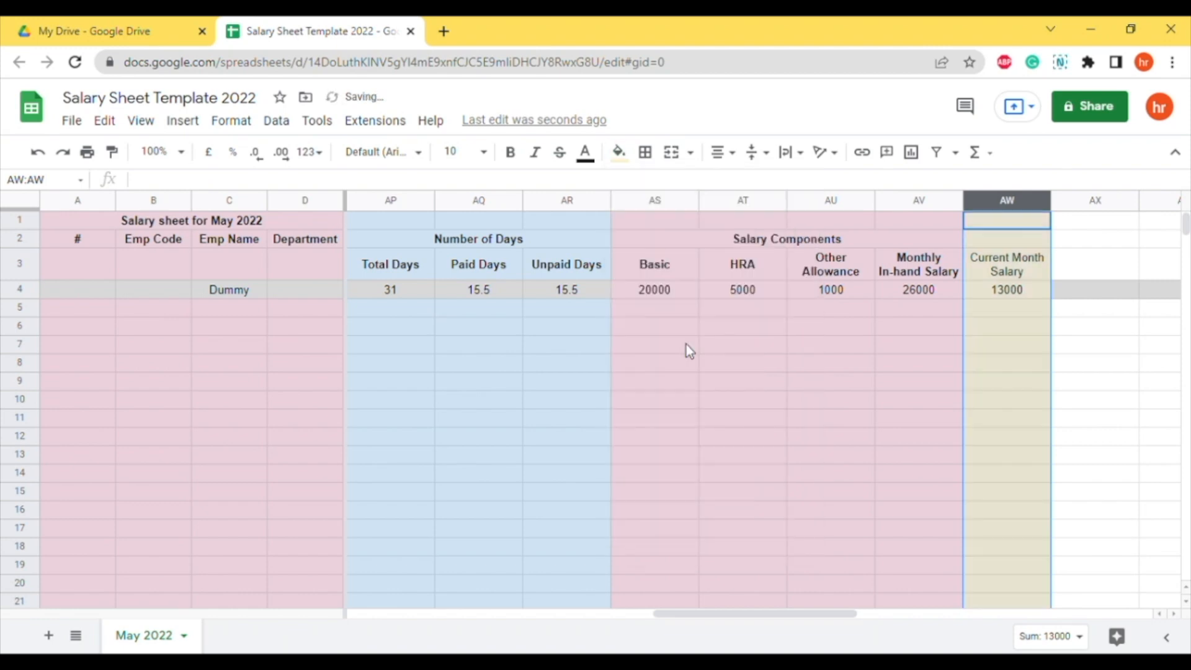
pyautogui.click(1005, 332)
# Make the Current Month Salary header in AW3 bold.
pyautogui.click(1017, 263)
pyautogui.click(512, 153)
pyautogui.click(819, 422)
pyautogui.moveTo(819, 613); pyautogui.dragTo(895, 614)
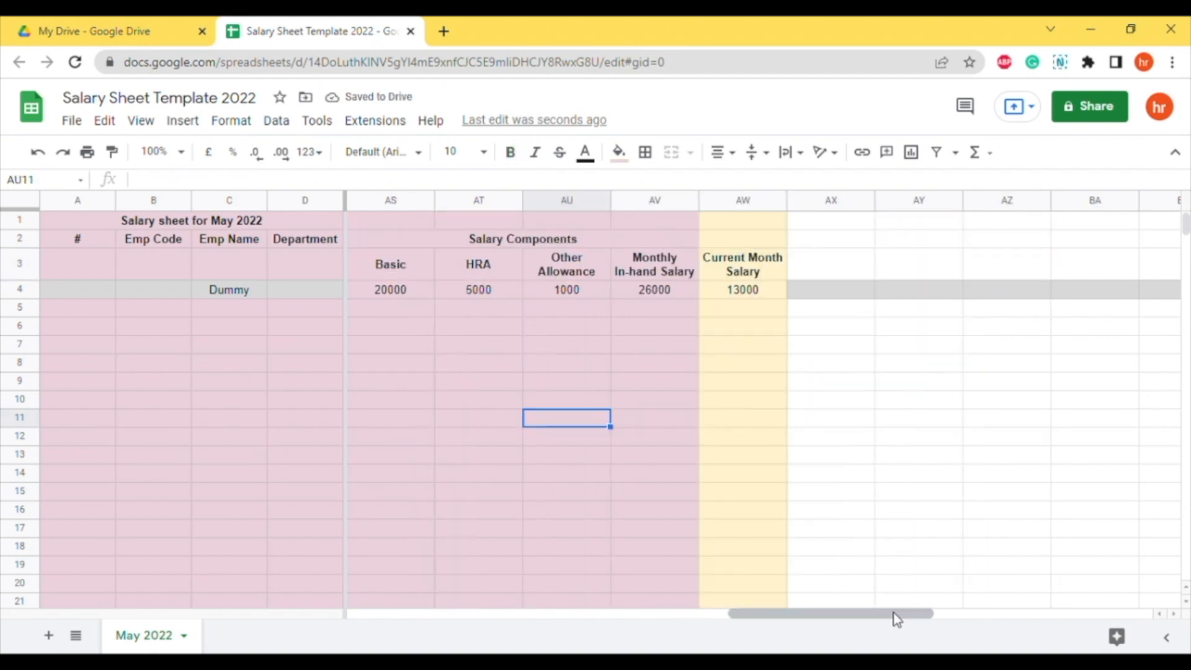
# Add the headers "Arrears", "Deductions" and "Final Payout" in cells AX3, AY3 and AZ3.
pyautogui.doubleClick(836, 262)
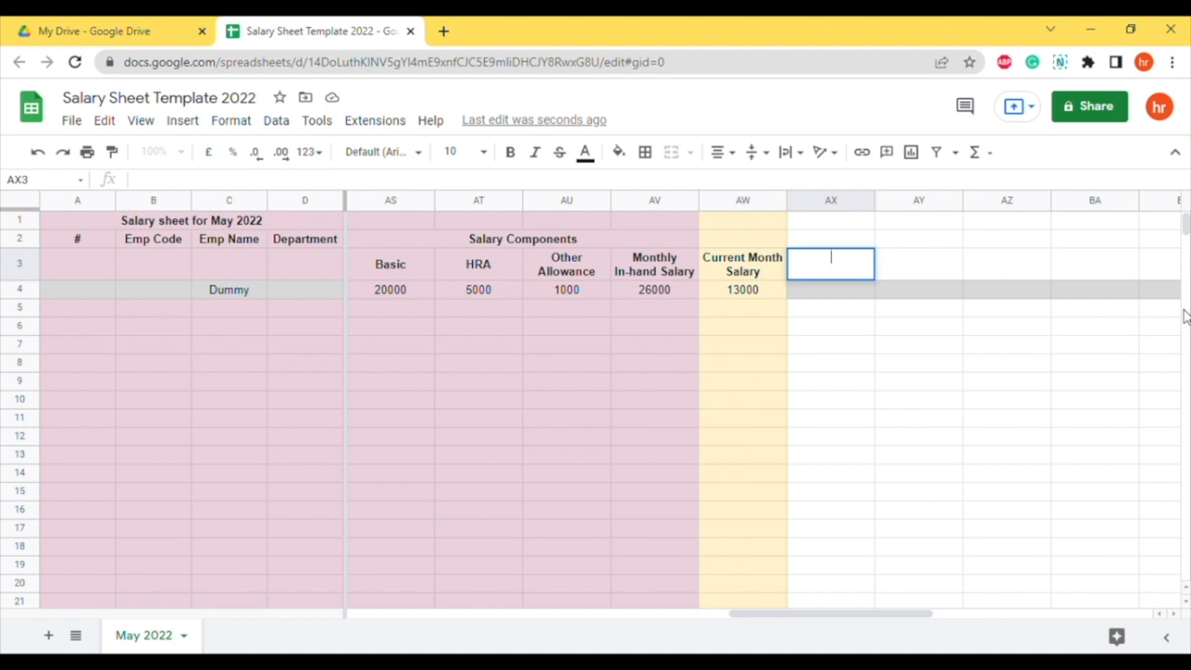
pyautogui.write('Arrear')
pyautogui.write('s')
pyautogui.press('Tab')
pyautogui.write('D')
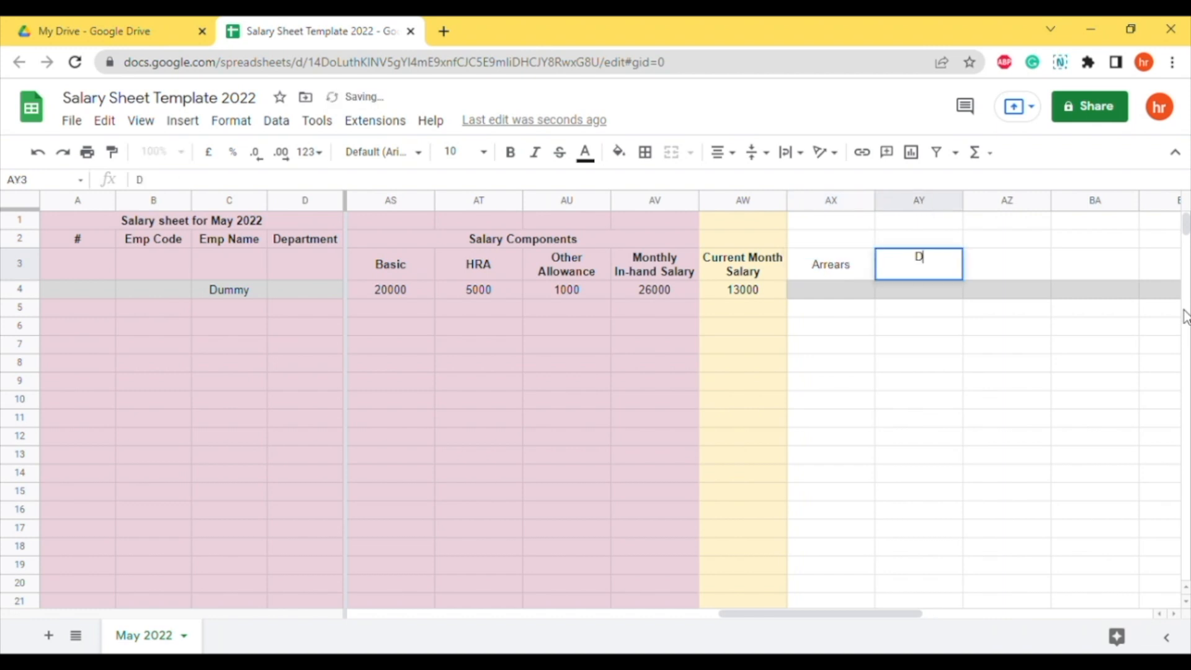
pyautogui.write('eductions')
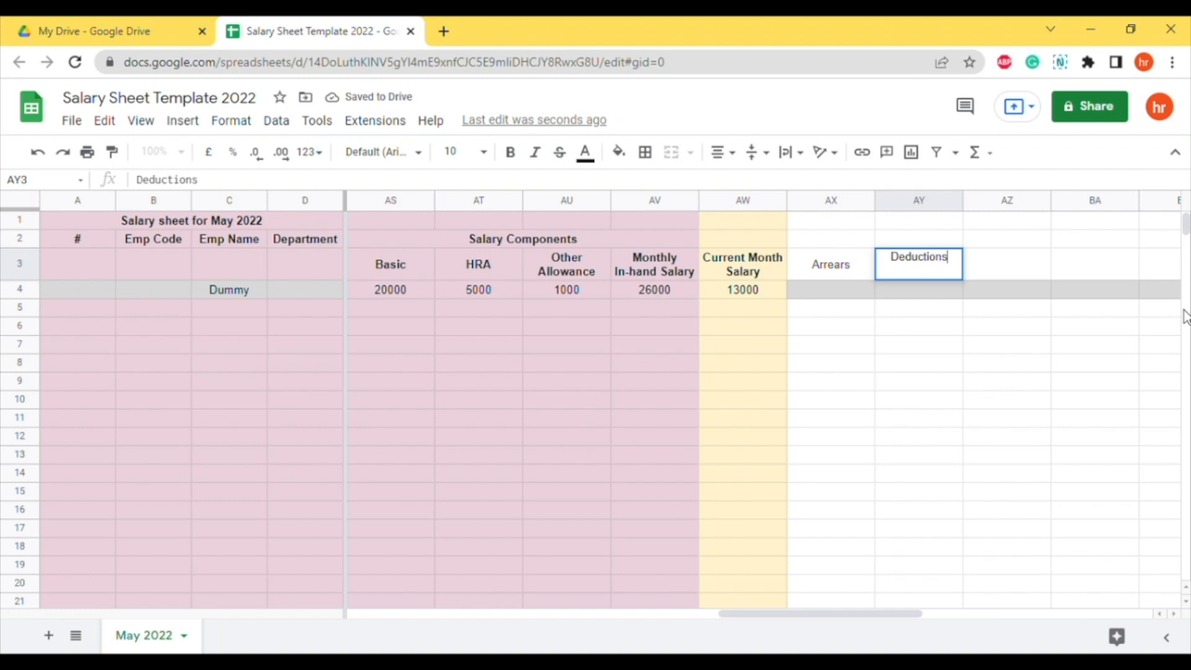
pyautogui.press('Tab')
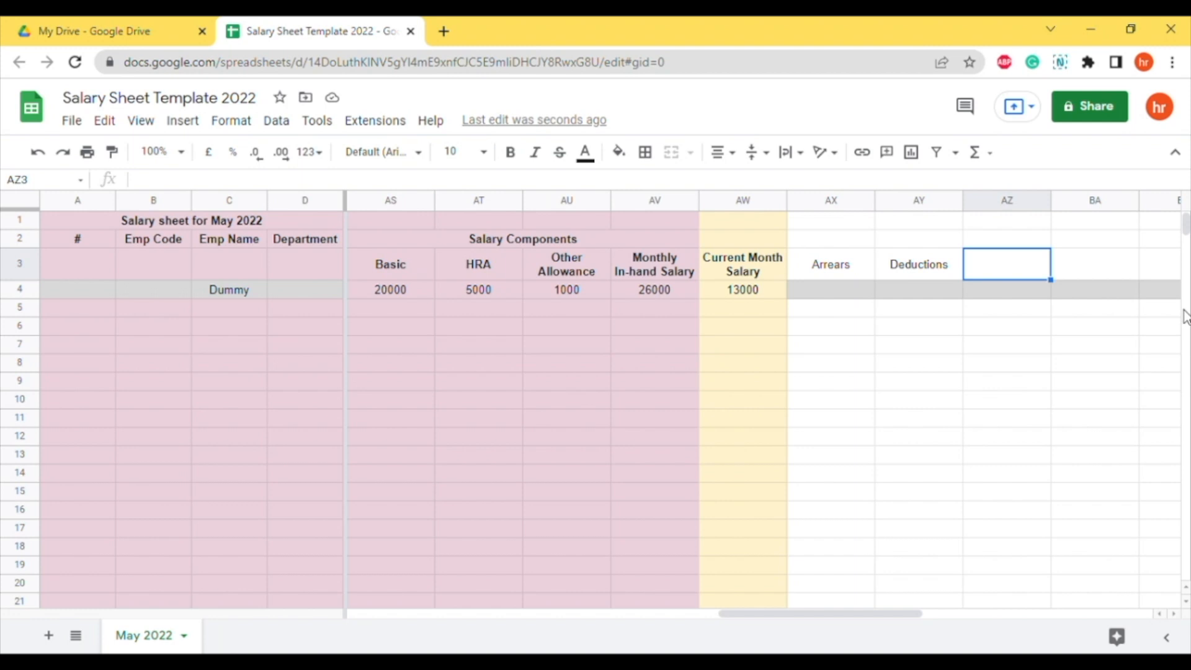
pyautogui.write('Final')
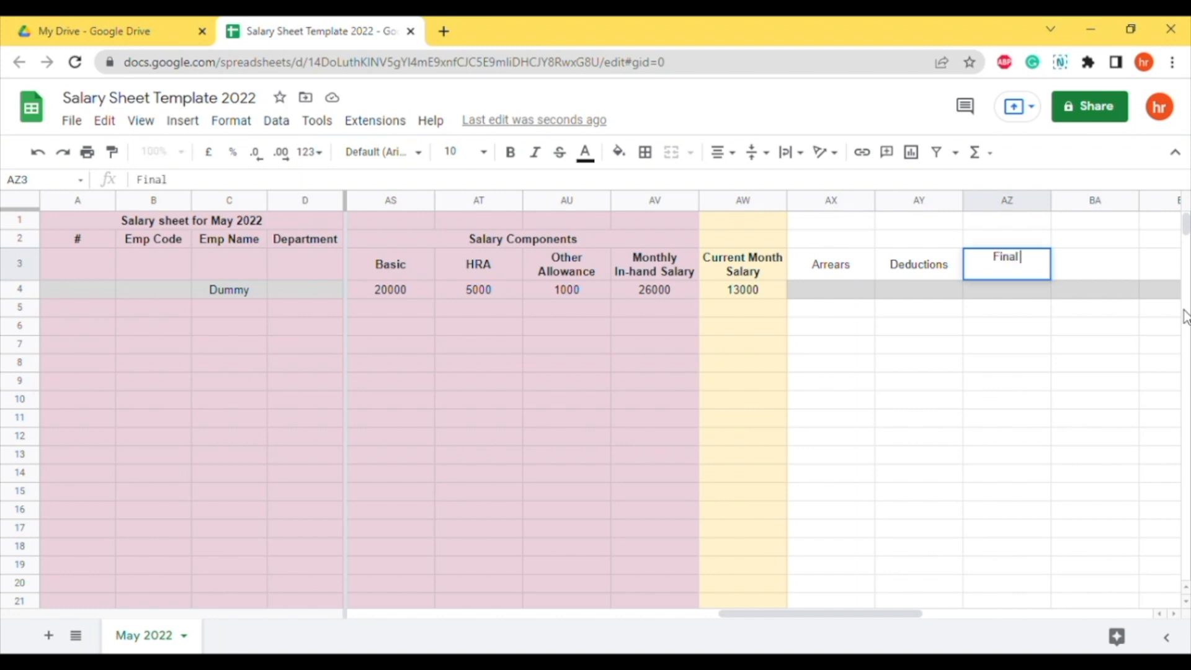
pyautogui.write(' Payout')
pyautogui.press('Return')
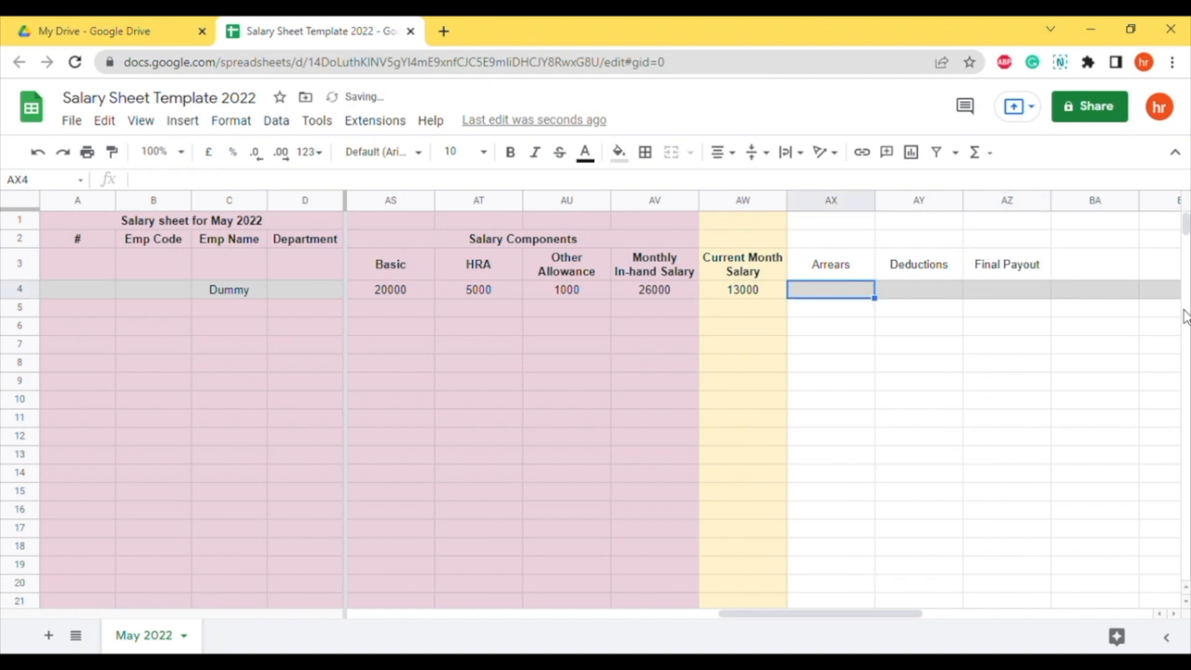
# Calculate the Dummy row's final payout in AZ4 with the formula =AW4+AX4-AY4.
pyautogui.press('Right')
pyautogui.press('Right')
pyautogui.press('Return')
pyautogui.write('=')
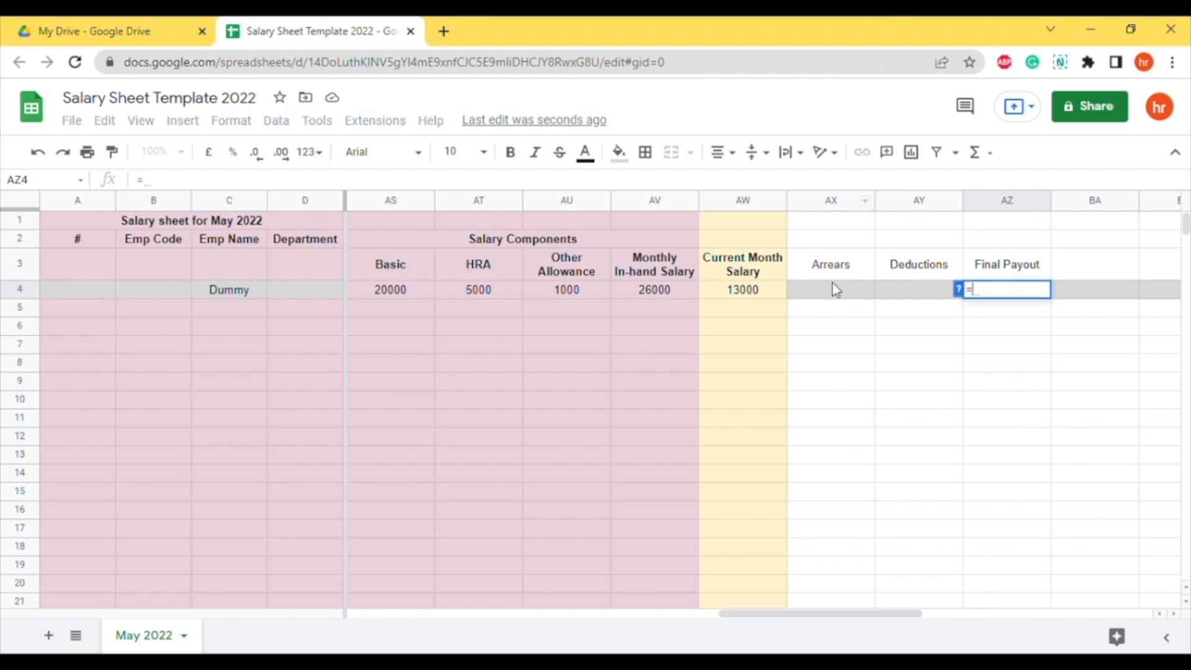
pyautogui.click(750, 299)
pyautogui.write('+')
pyautogui.click(823, 296)
pyautogui.write('-')
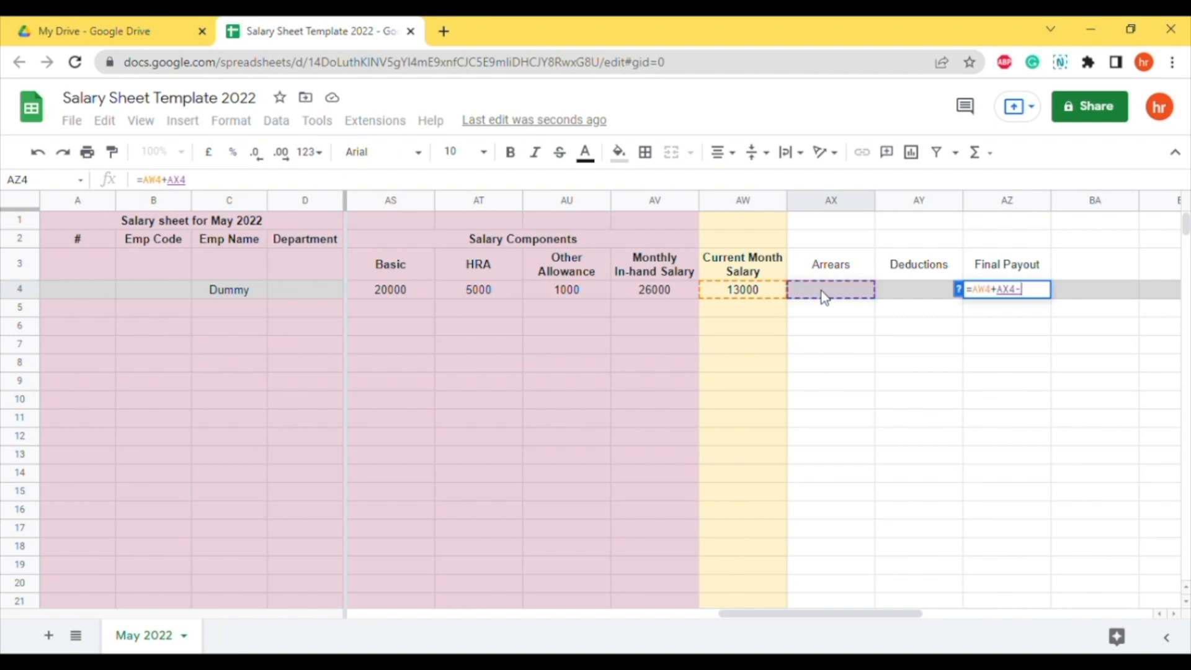
pyautogui.click(902, 294)
pyautogui.press('Return')
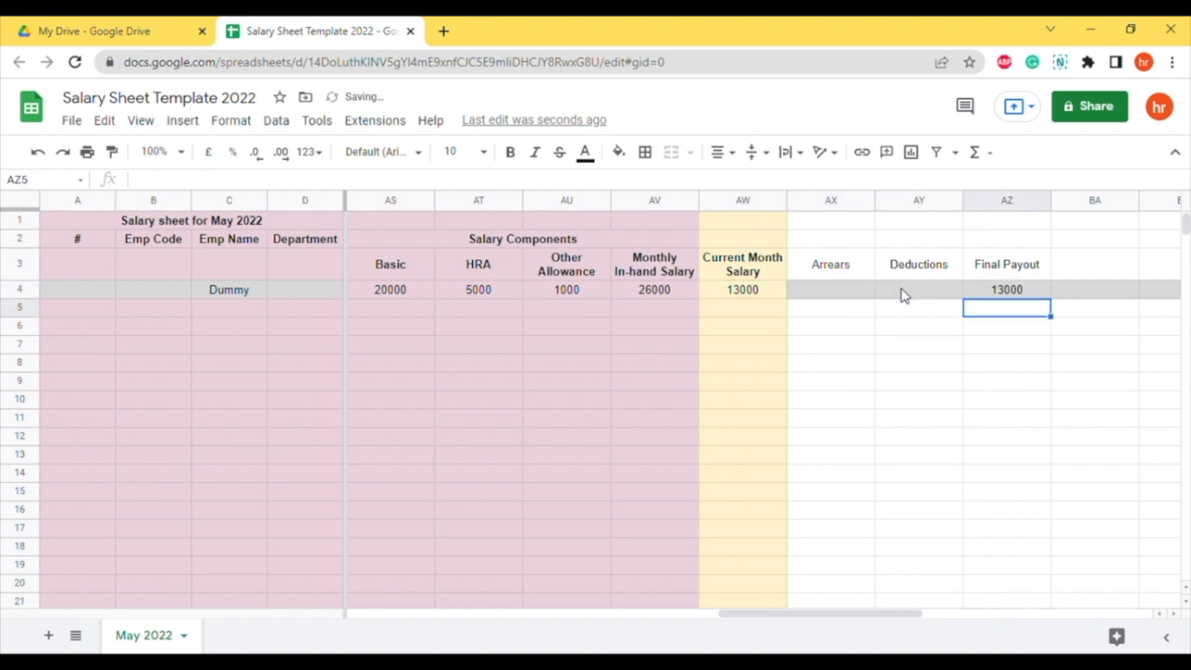
# Enter 0 for both the Dummy row's arrears in AX4 and its deductions in AY4.
pyautogui.click(811, 291)
pyautogui.write('0')
pyautogui.click(920, 291)
pyautogui.write('0')
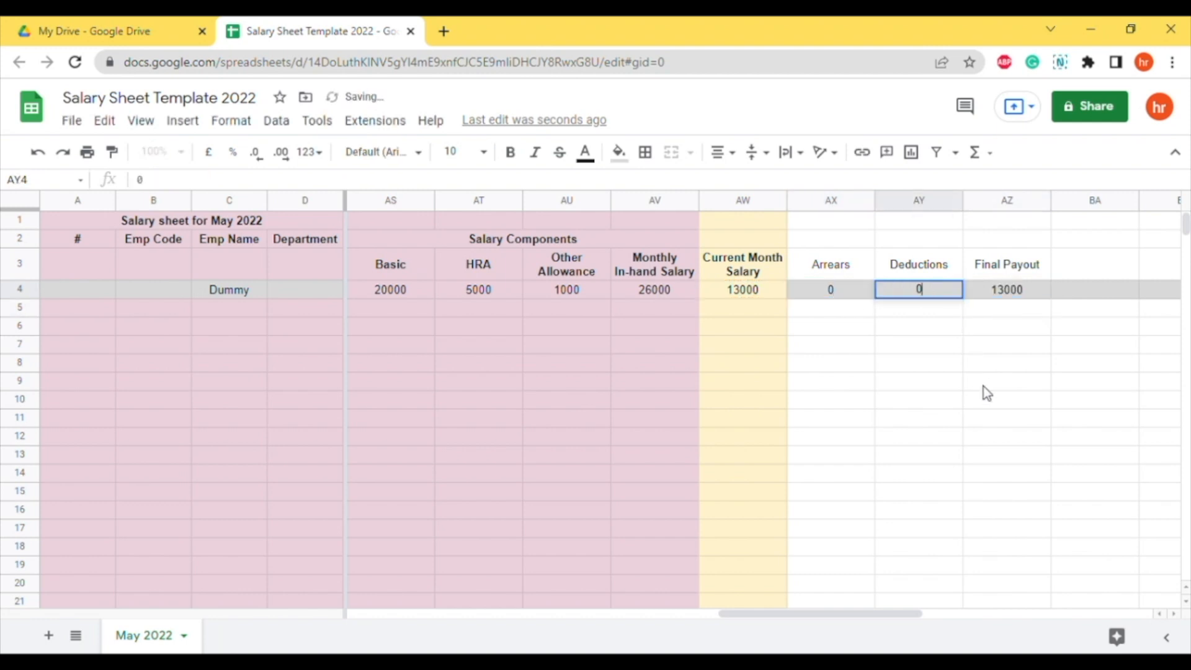
pyautogui.click(1002, 405)
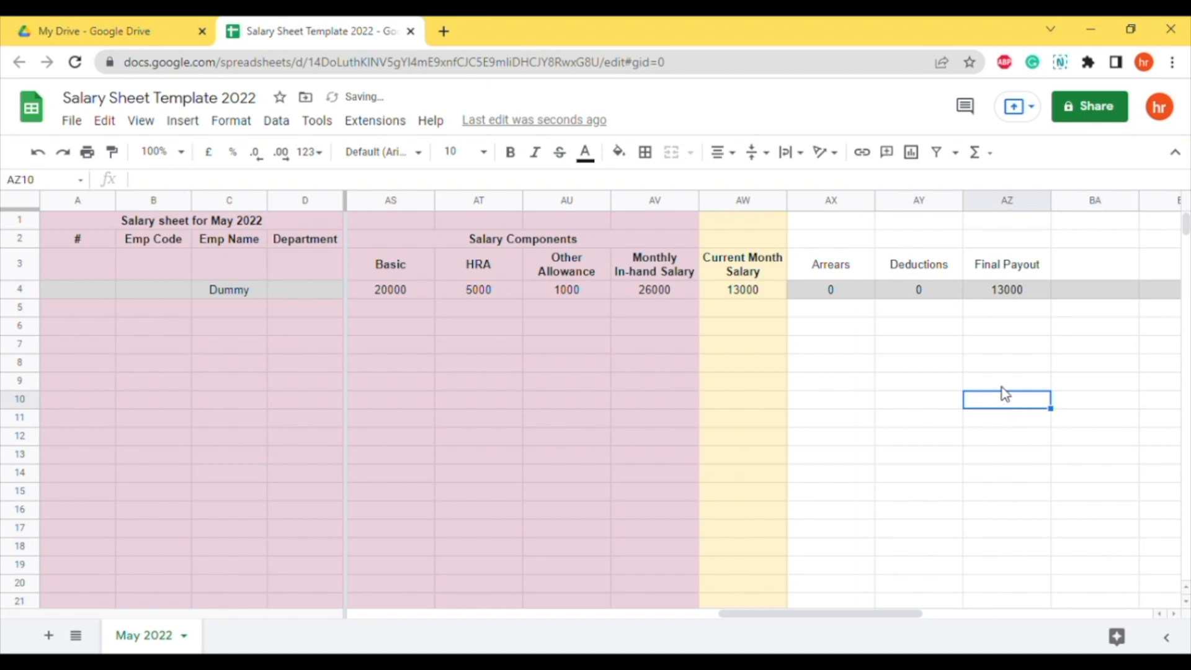
# Extend the merged Salary Components header across AS2:AZ2 so it spans through the Final Payout column.
pyautogui.moveTo(583, 237); pyautogui.dragTo(1030, 244)
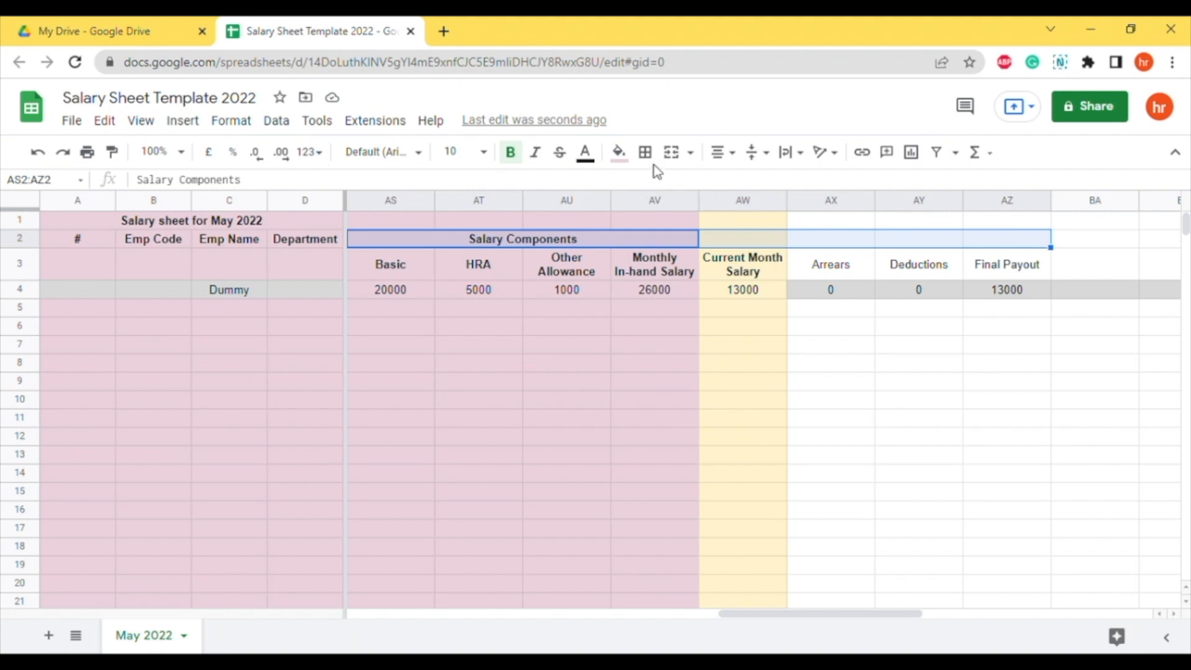
pyautogui.click(672, 153)
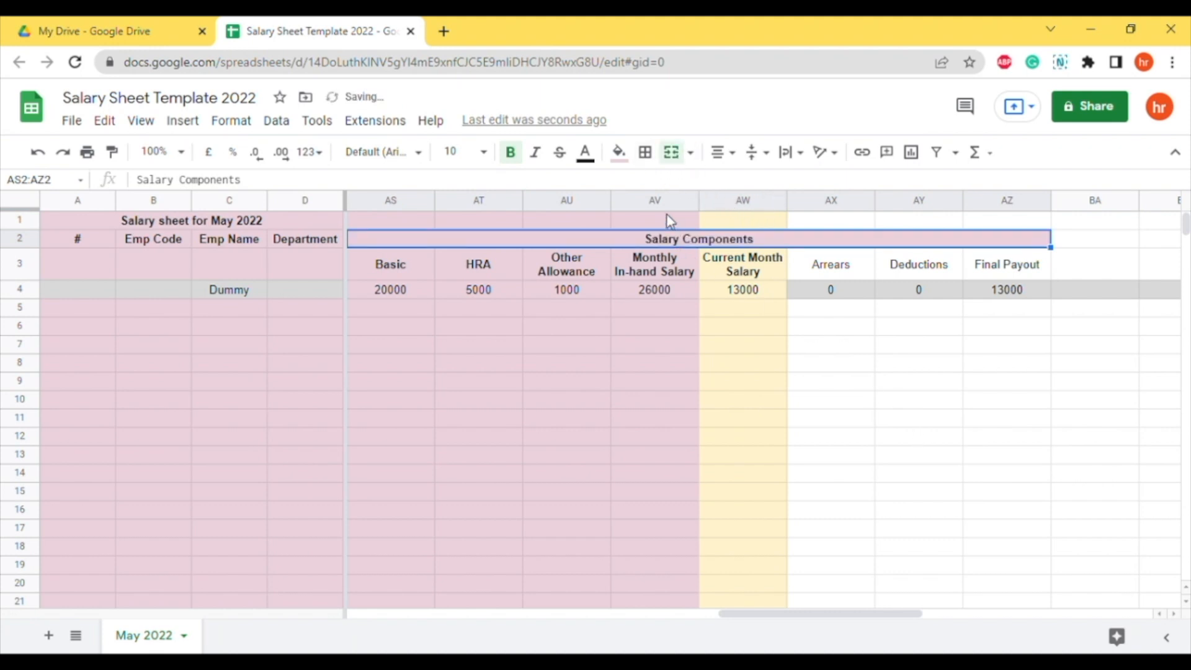
pyautogui.click(933, 421)
# Fill the entire Arrears, Deductions and Final Payout columns AX:AZ with light blue.
pyautogui.moveTo(828, 200); pyautogui.dragTo(1009, 203)
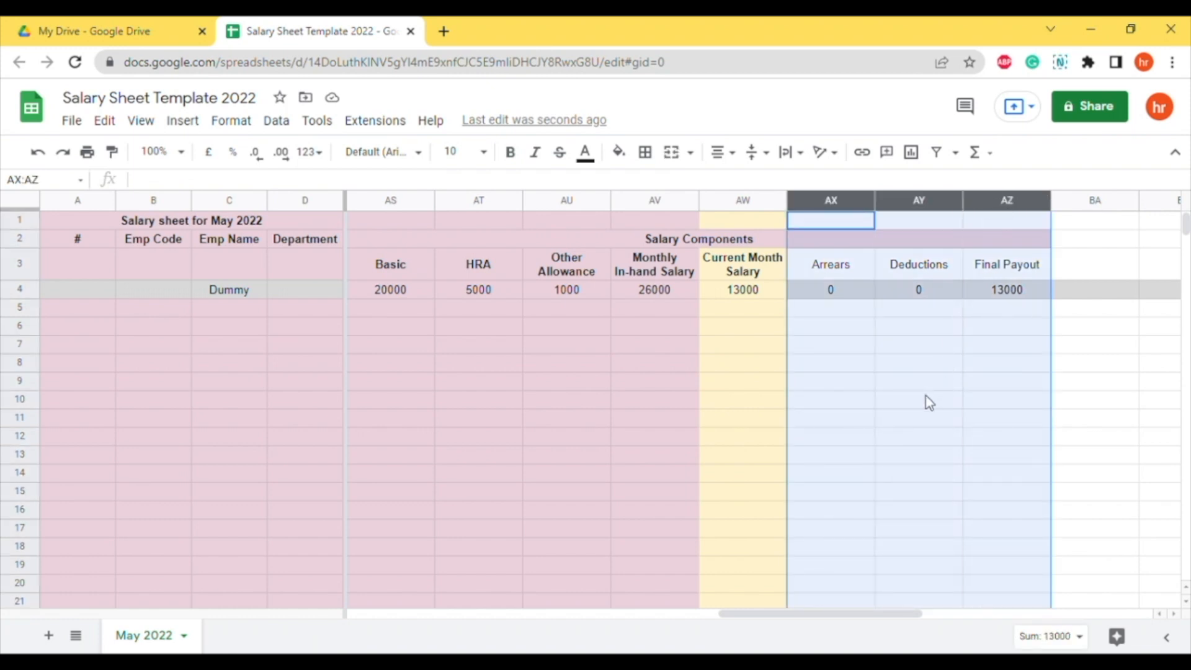
pyautogui.click(618, 151)
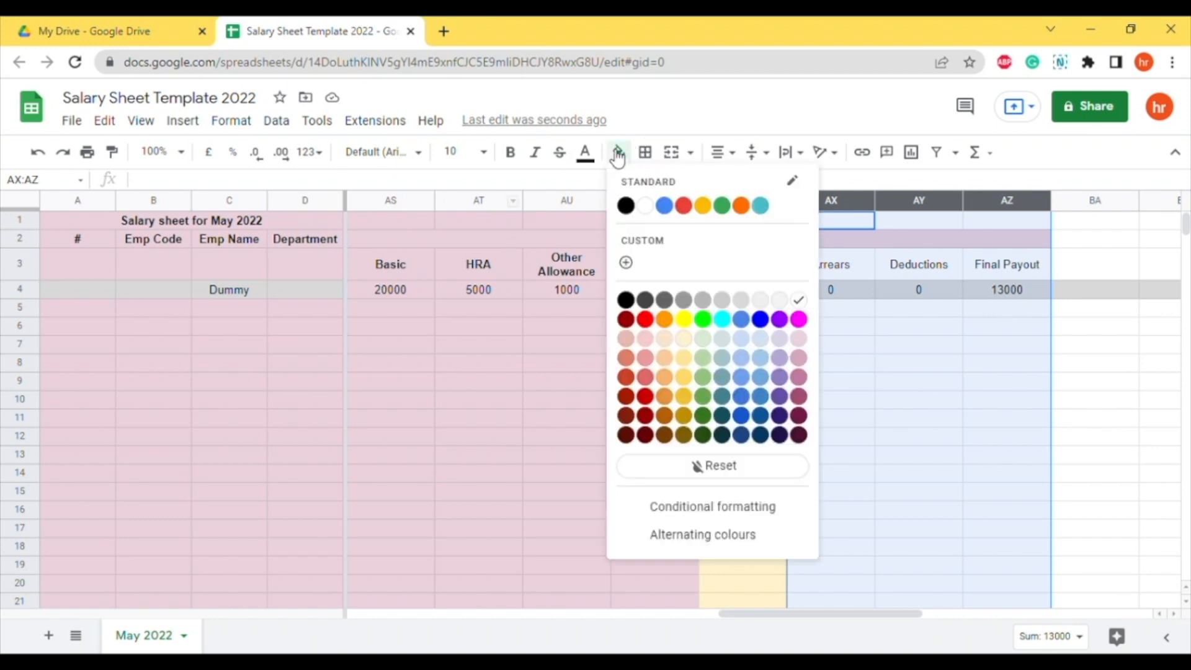
pyautogui.click(759, 342)
pyautogui.click(1001, 420)
# Fill the whole Final Payout column AZ with light red.
pyautogui.click(1008, 200)
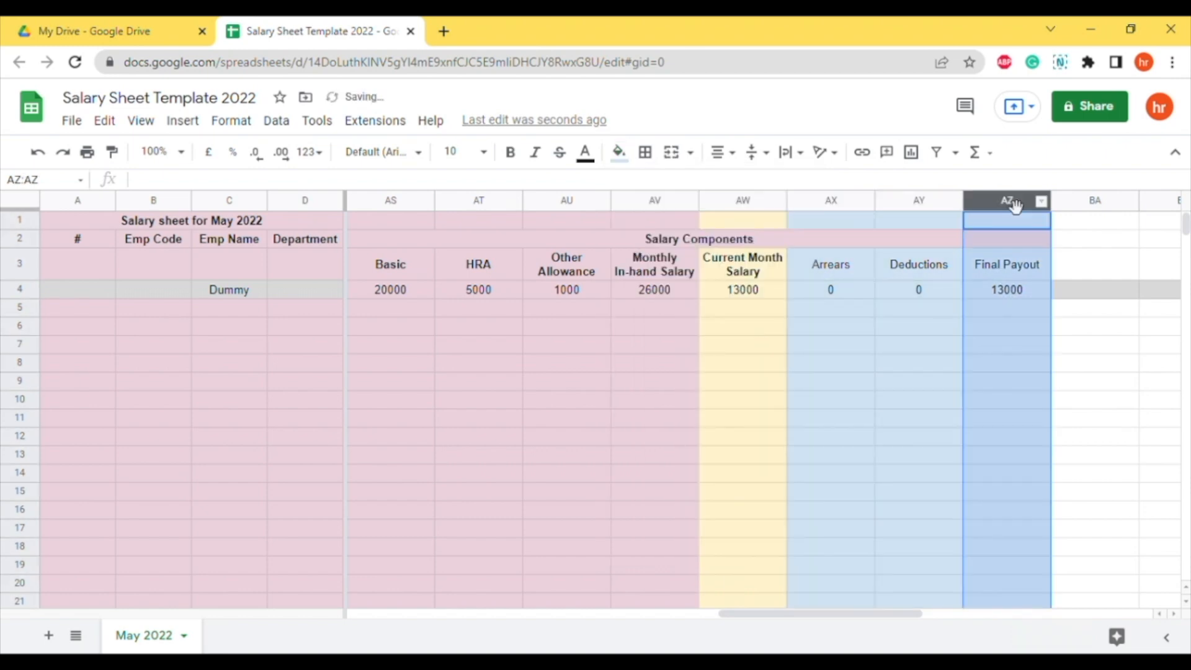
pyautogui.click(618, 152)
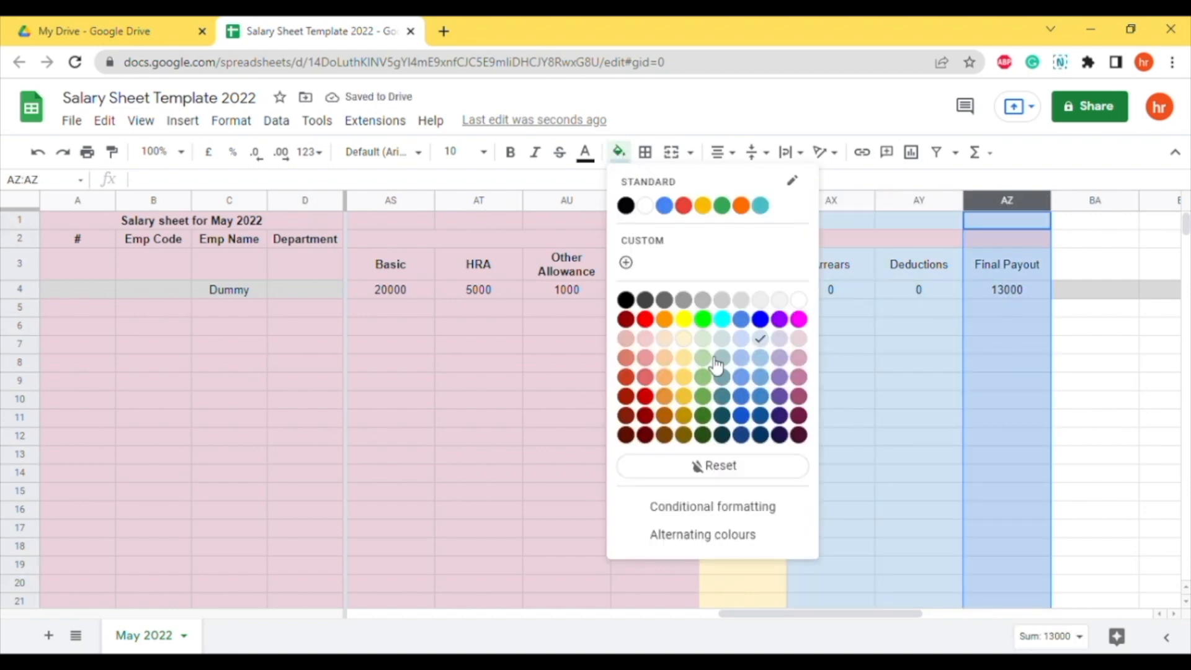
pyautogui.click(653, 360)
pyautogui.click(919, 388)
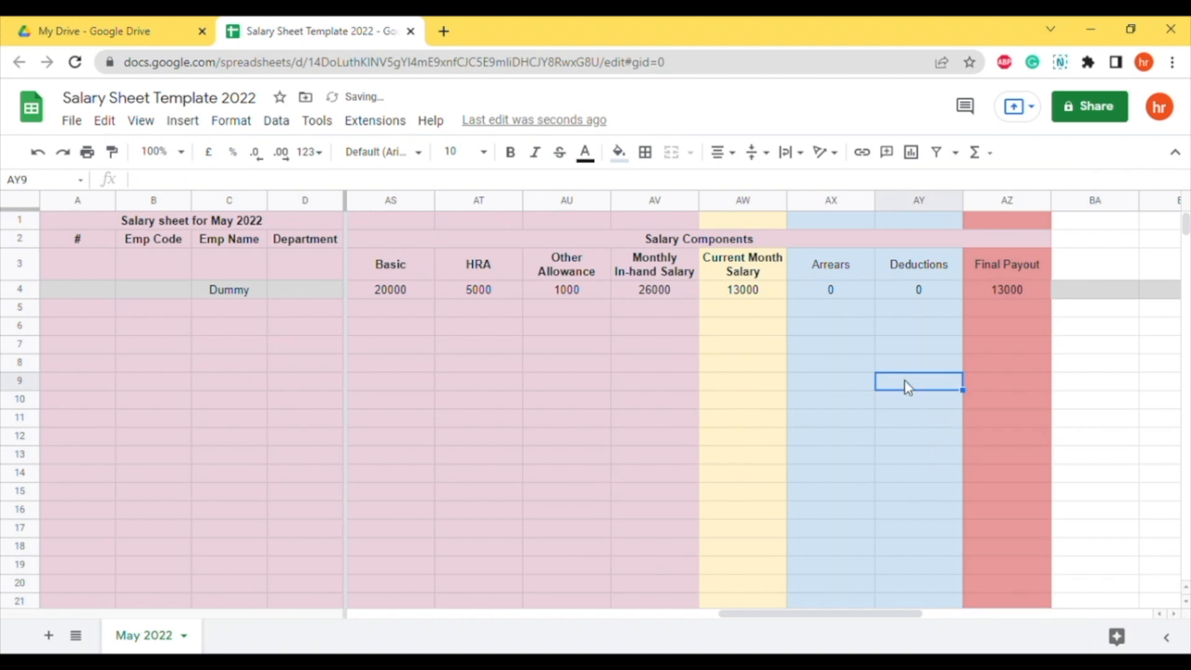
# Fill the merged Salary Components header in row 2 with light grey.
pyautogui.click(599, 241)
pyautogui.click(618, 152)
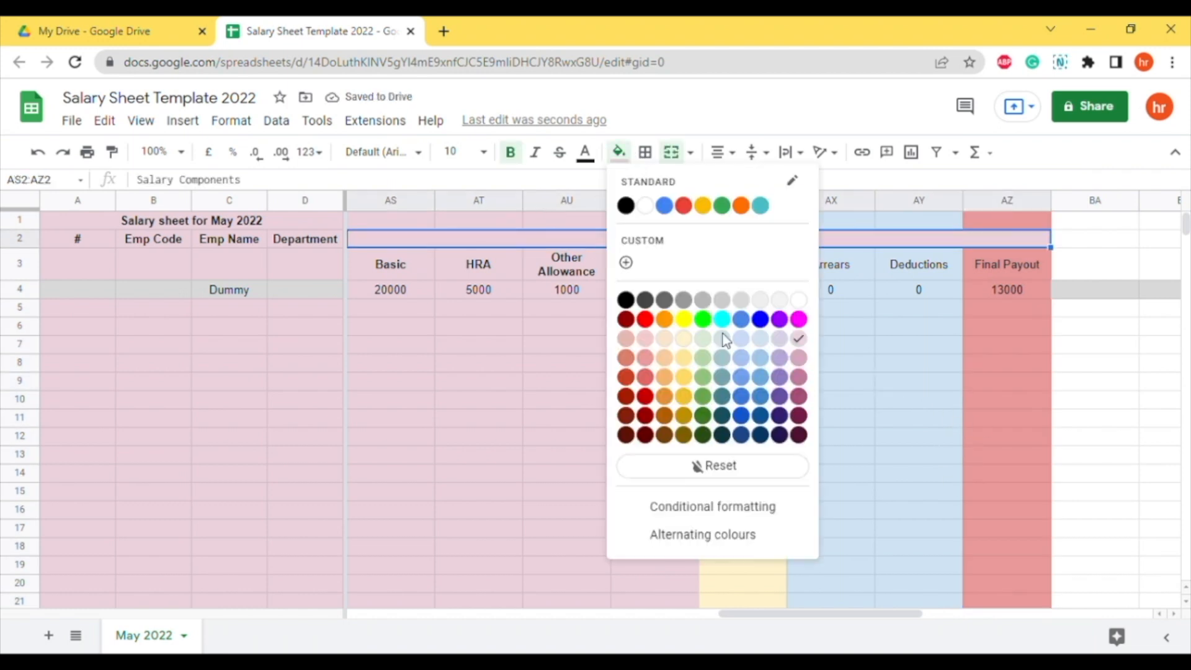
pyautogui.click(739, 300)
pyautogui.click(627, 402)
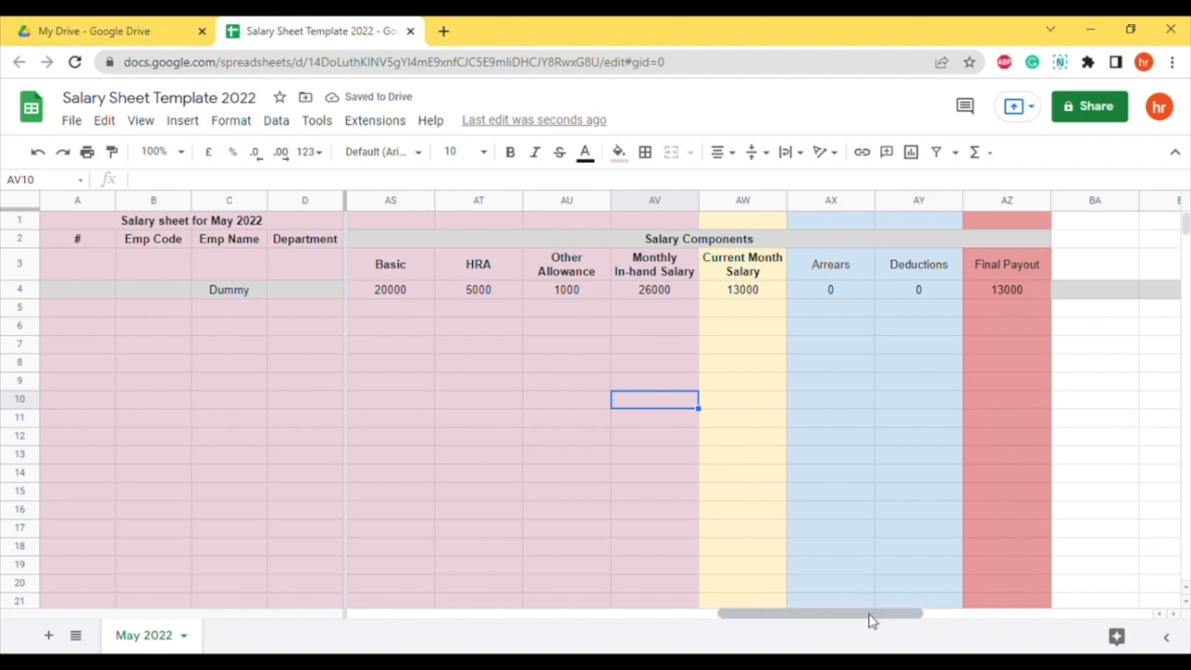
# Look over the sheet's columns from the first May date through to Final Payout.
pyautogui.moveTo(868, 614); pyautogui.dragTo(337, 604)
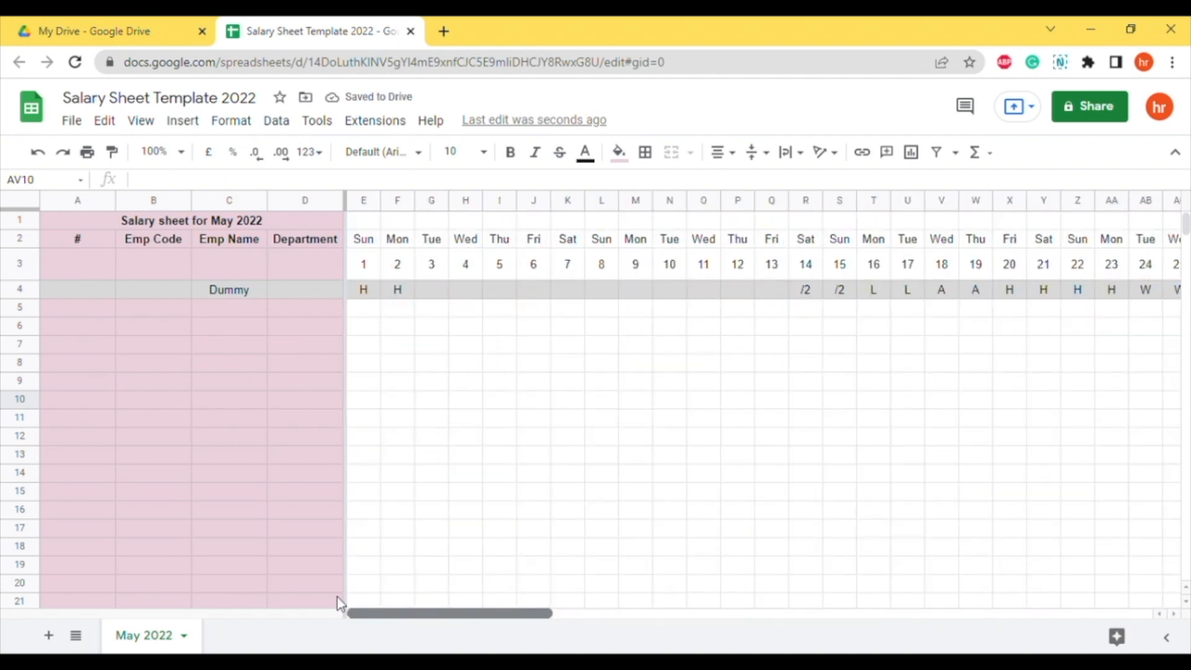
pyautogui.click(400, 220)
pyautogui.press('Right')
pyautogui.press('Right')
pyautogui.press('Right')
pyautogui.press('Right')
pyautogui.press('Right')
pyautogui.press('Right')
pyautogui.press('Right')
pyautogui.press('Right')
pyautogui.press('Right')
pyautogui.press('Right')
pyautogui.press('Right')
pyautogui.press('Right')
pyautogui.press('Right')
pyautogui.press('Right')
pyautogui.press('Right')
pyautogui.press('Right')
pyautogui.press('Right')
pyautogui.press('Right')
pyautogui.press('Right')
pyautogui.press('Right')
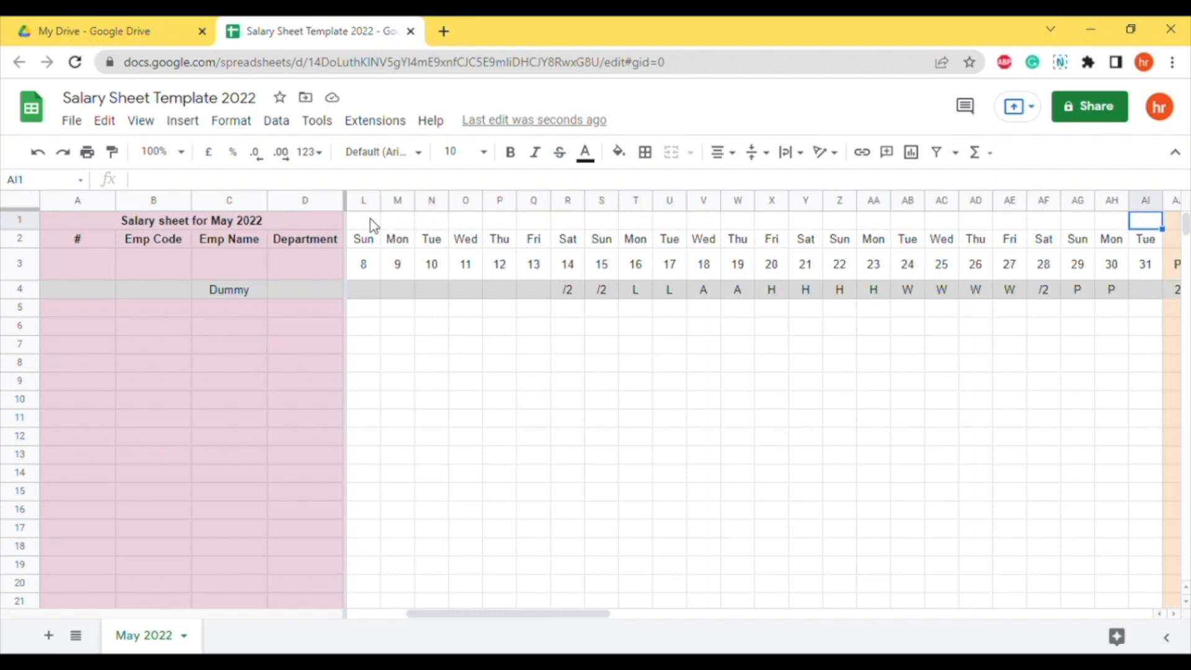
pyautogui.press('Right')
pyautogui.press('Right')
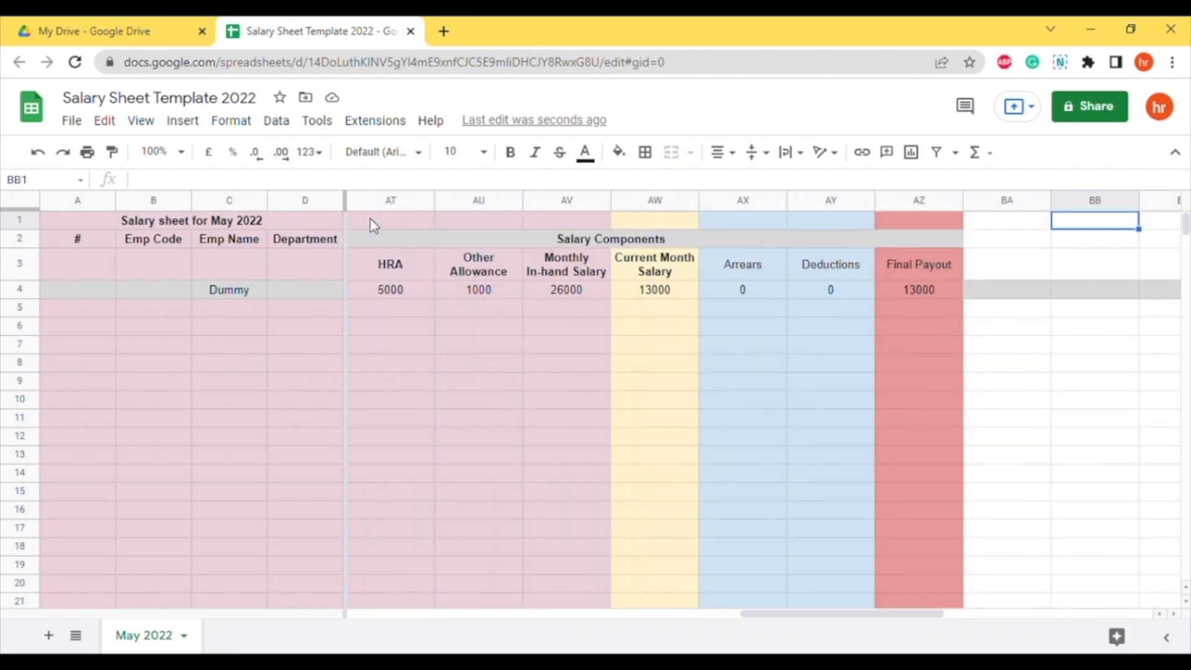
pyautogui.press('Left')
pyautogui.press('Left')
pyautogui.press('Left')
pyautogui.press('Left')
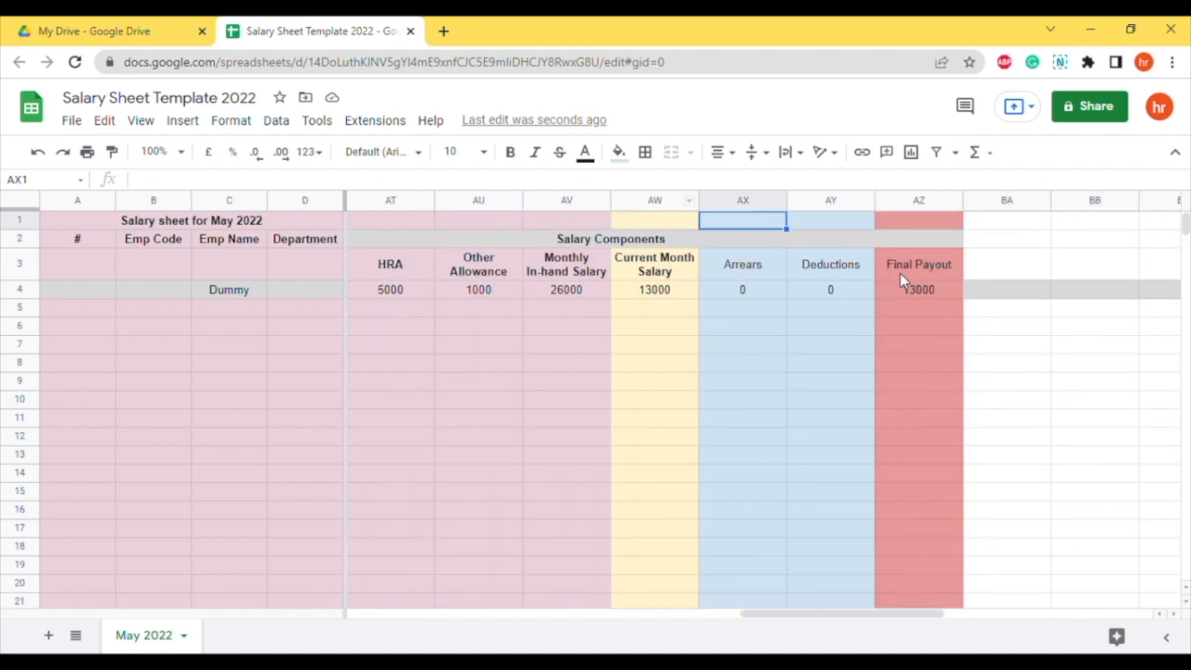
# Apply all borders to the header rows across the range A2:AZ3.
pyautogui.moveTo(928, 274); pyautogui.dragTo(90, 238)
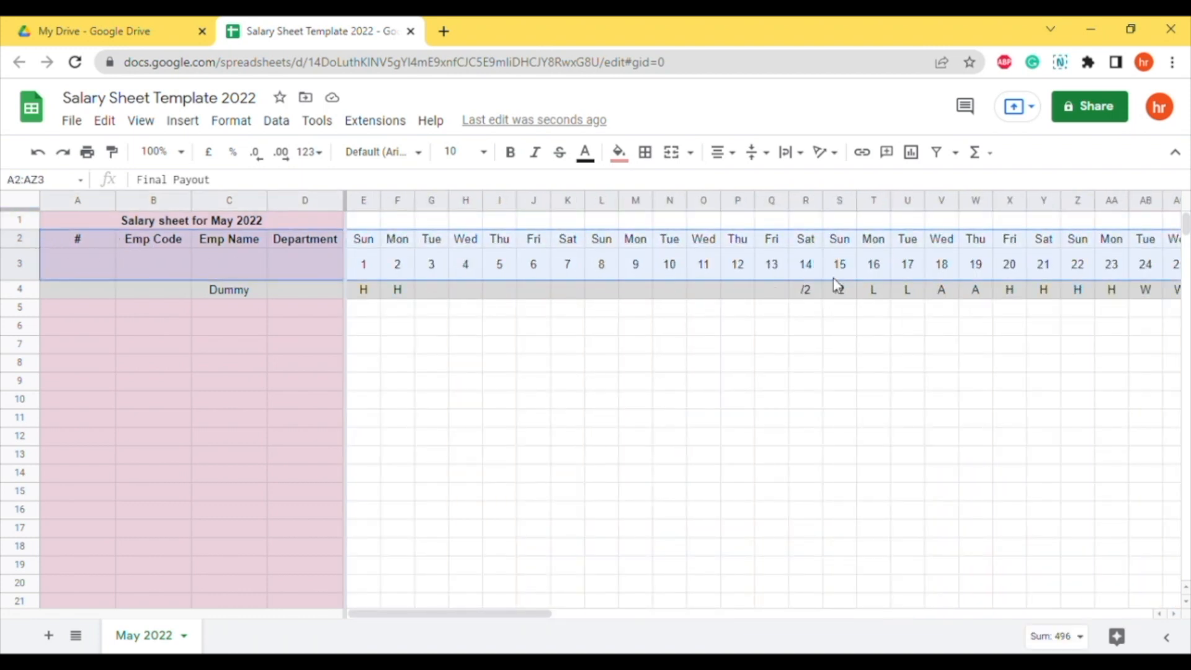
pyautogui.click(645, 152)
pyautogui.click(663, 186)
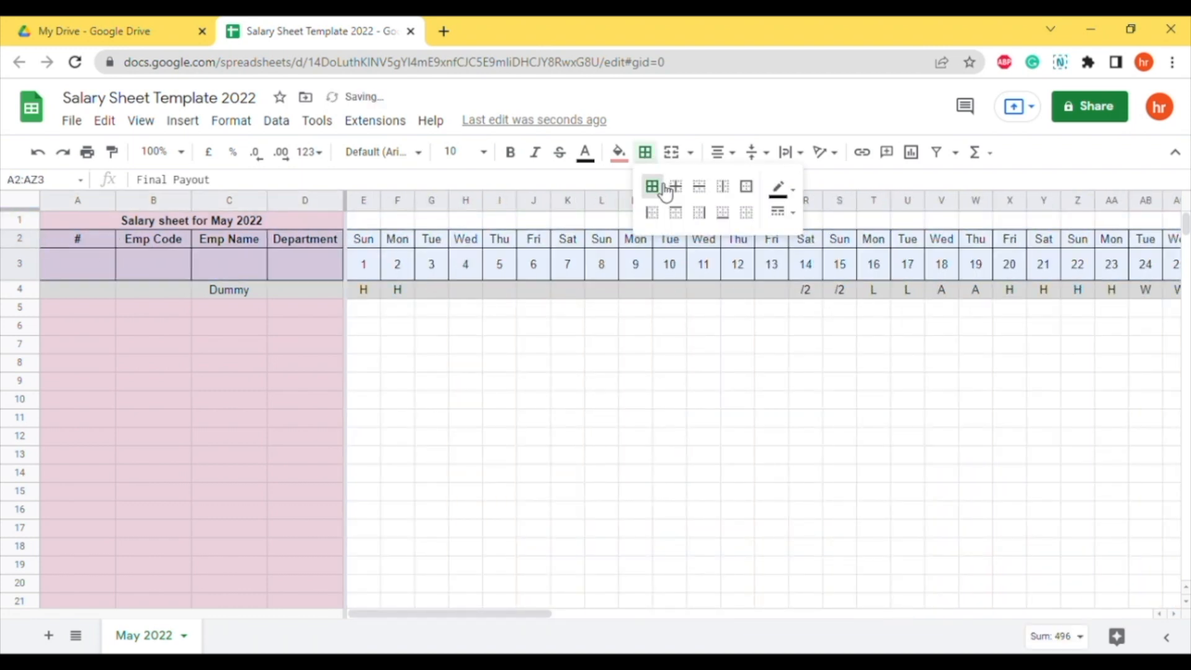
pyautogui.click(529, 362)
# Apply all borders to the merged "Salary sheet for May 2022" title in A1:D1.
pyautogui.click(263, 223)
pyautogui.click(645, 152)
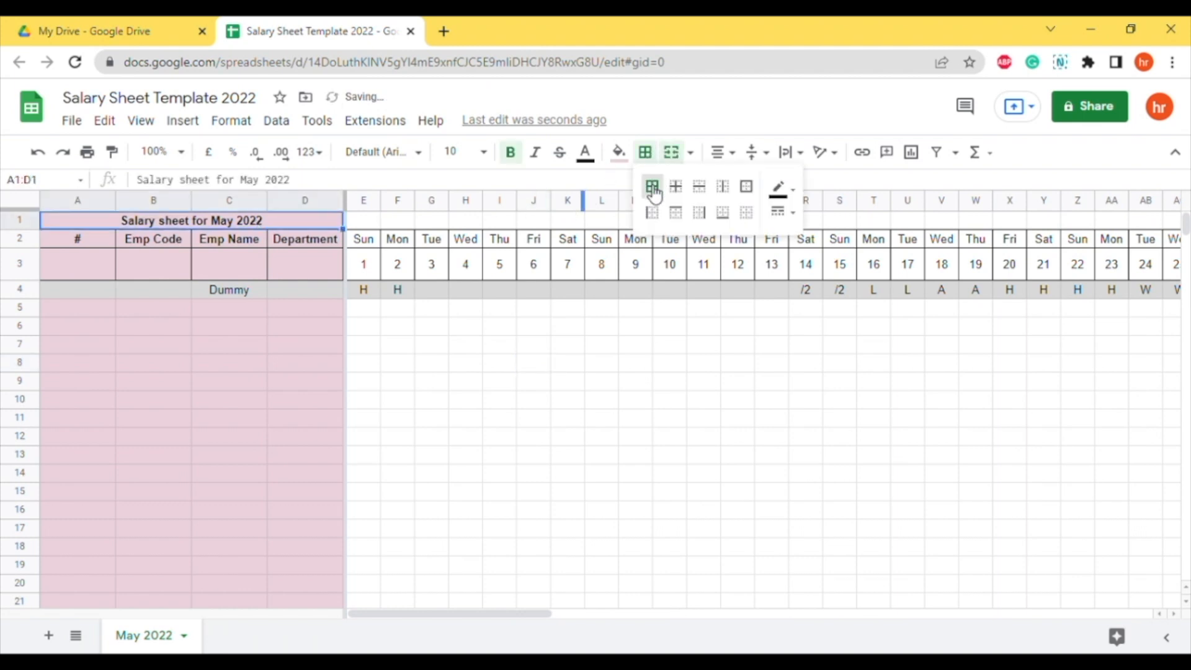
pyautogui.click(643, 264)
# Examine the bordered headers across the date, attendance, day count and salary columns.
pyautogui.press('Right')
pyautogui.press('Right')
pyautogui.press('Right')
pyautogui.press('Right')
pyautogui.press('Right')
pyautogui.press('Right')
pyautogui.press('Right')
pyautogui.press('Right')
pyautogui.press('Right')
pyautogui.press('Right')
pyautogui.press('Right')
pyautogui.press('Right')
pyautogui.press('Right')
pyautogui.press('Right')
pyautogui.press('Right')
pyautogui.press('Right')
pyautogui.press('Right')
pyautogui.press('Right')
pyautogui.press('Right')
pyautogui.press('Right')
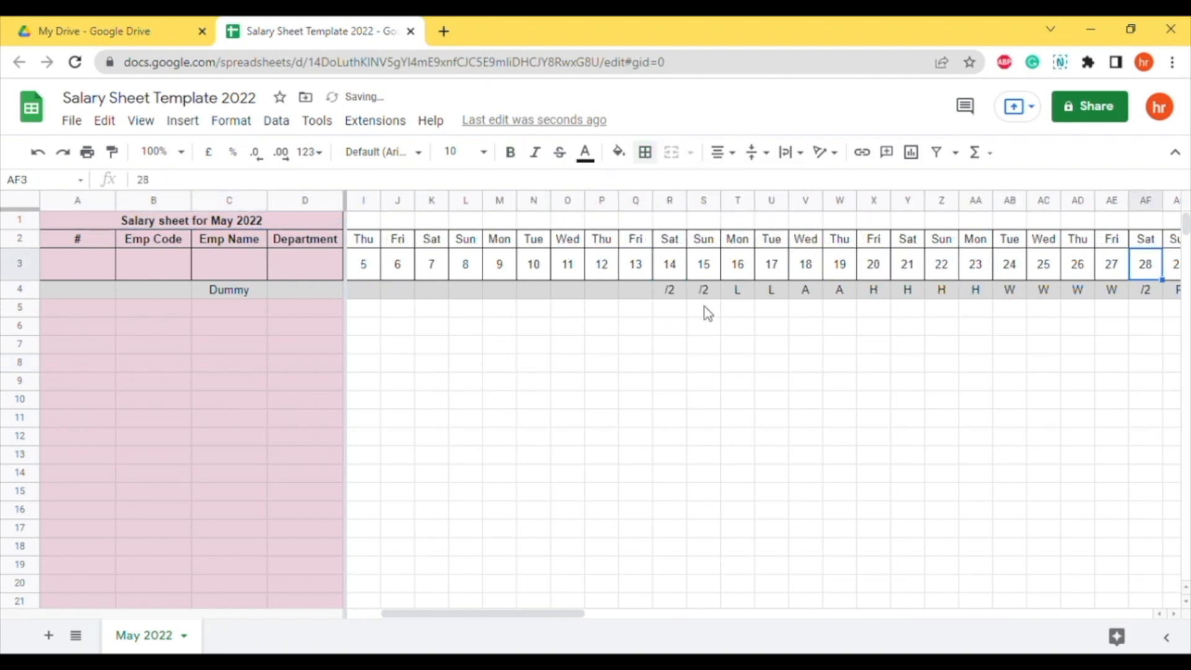
pyautogui.press('Right')
pyautogui.press('Right')
pyautogui.press('Right')
pyautogui.press('Right')
pyautogui.press('Right')
pyautogui.press('Right')
pyautogui.press('Right')
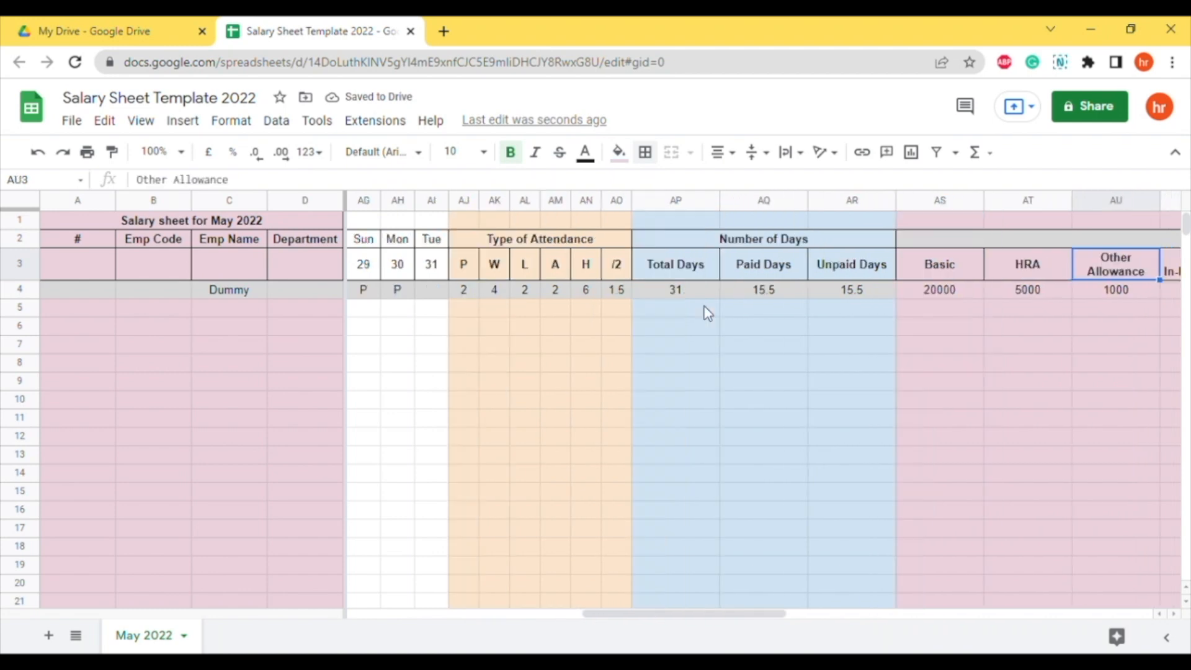
pyautogui.press('Right')
pyautogui.press('Right')
pyautogui.press('Right')
pyautogui.press('Right')
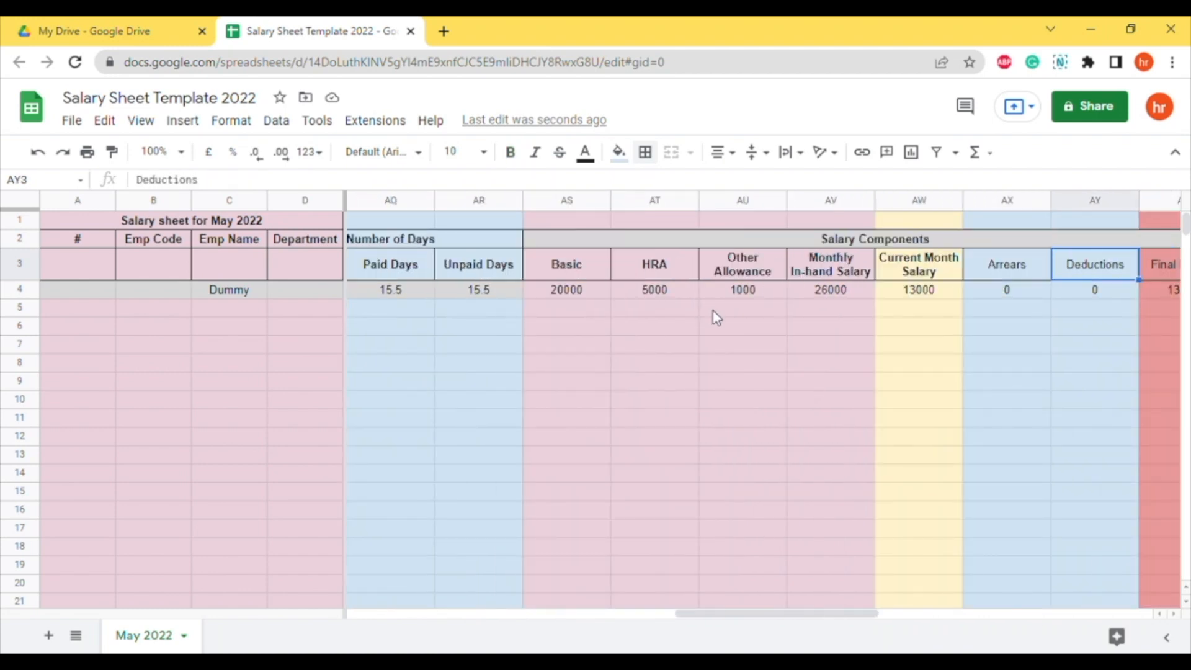
pyautogui.press('Left')
pyautogui.press('Left')
pyautogui.press('Left')
pyautogui.press('Left')
pyautogui.press('Left')
pyautogui.press('Left')
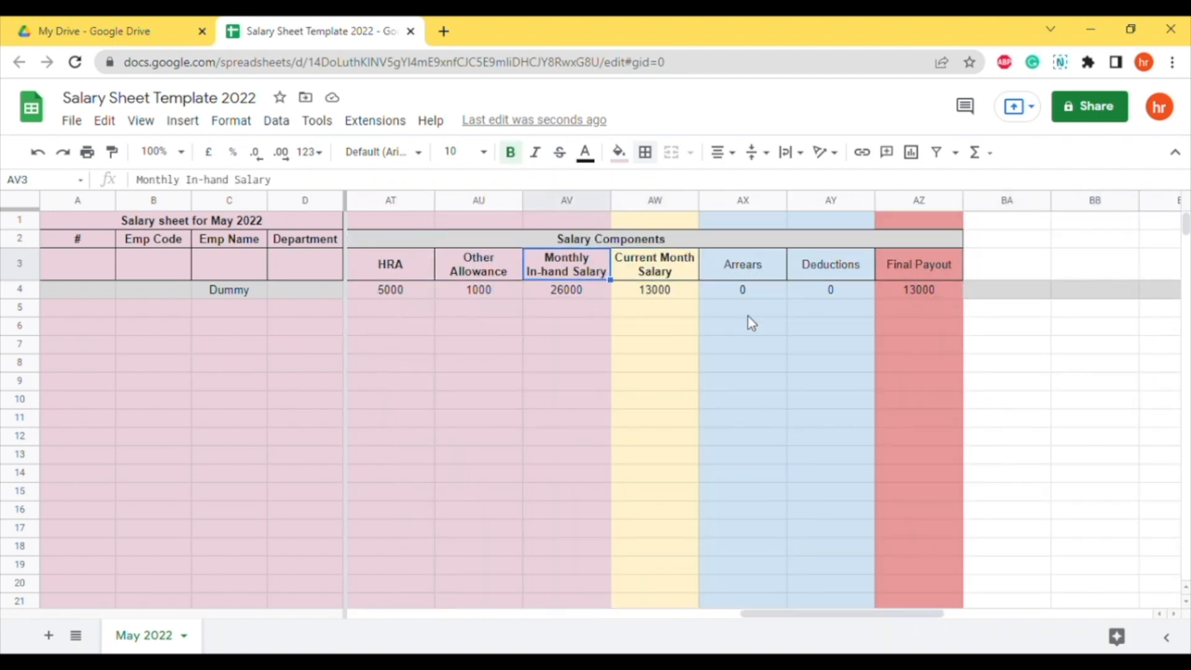
pyautogui.moveTo(845, 614); pyautogui.dragTo(407, 614)
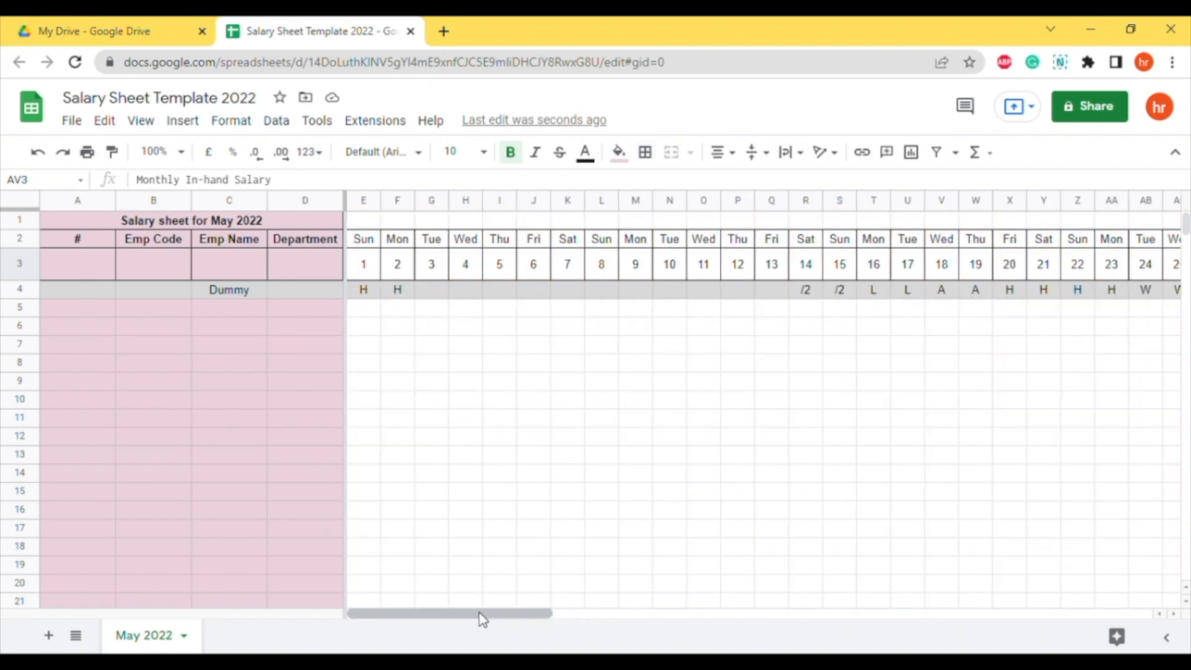
pyautogui.moveTo(481, 614); pyautogui.dragTo(699, 614)
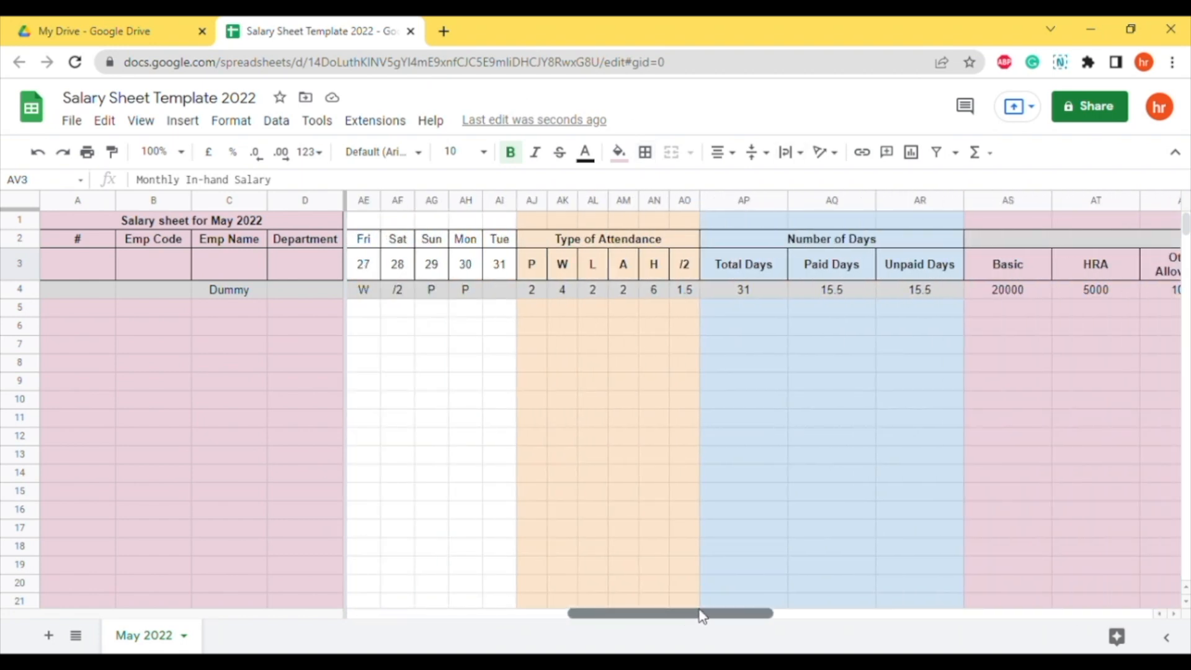
# Fill the P count formula in AJ4 down the column through AJ1001.
pyautogui.click(537, 289)
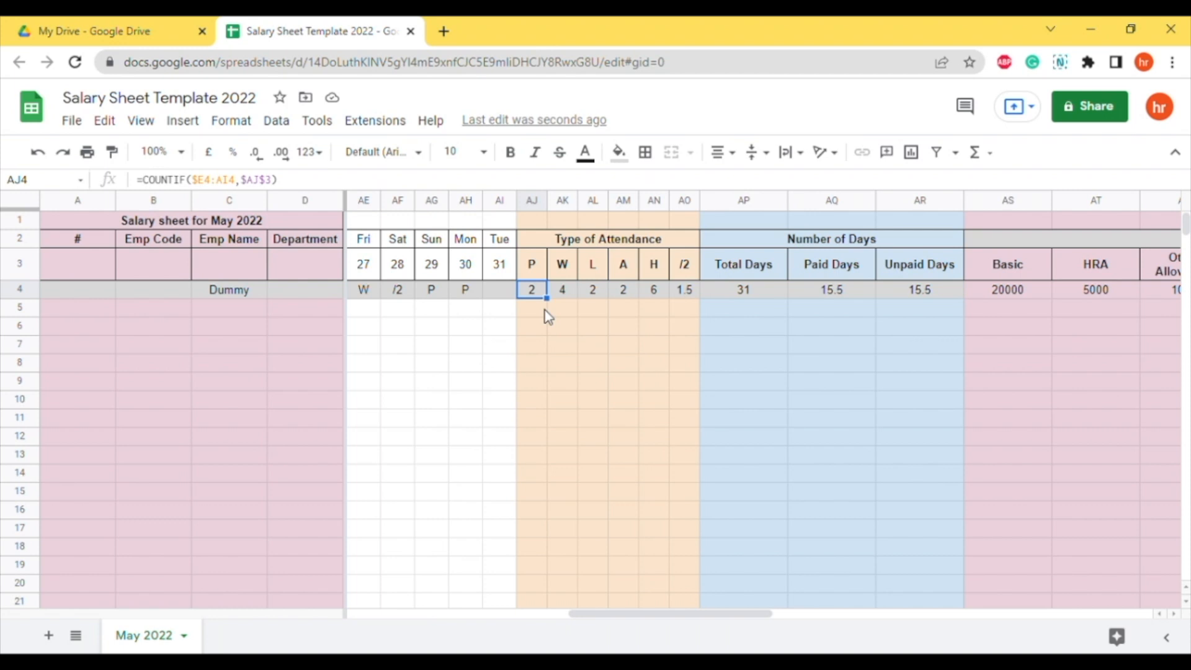
pyautogui.hotkey('ctrl', 'shift', 'Down')
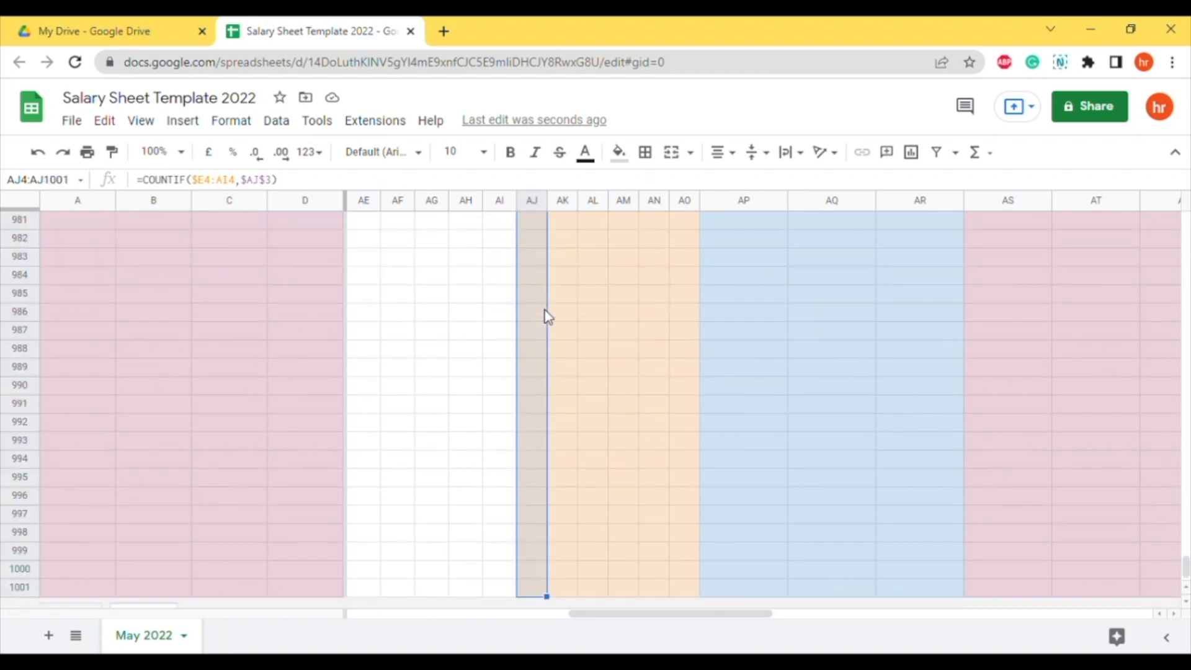
pyautogui.hotkey('ctrl', 'd')
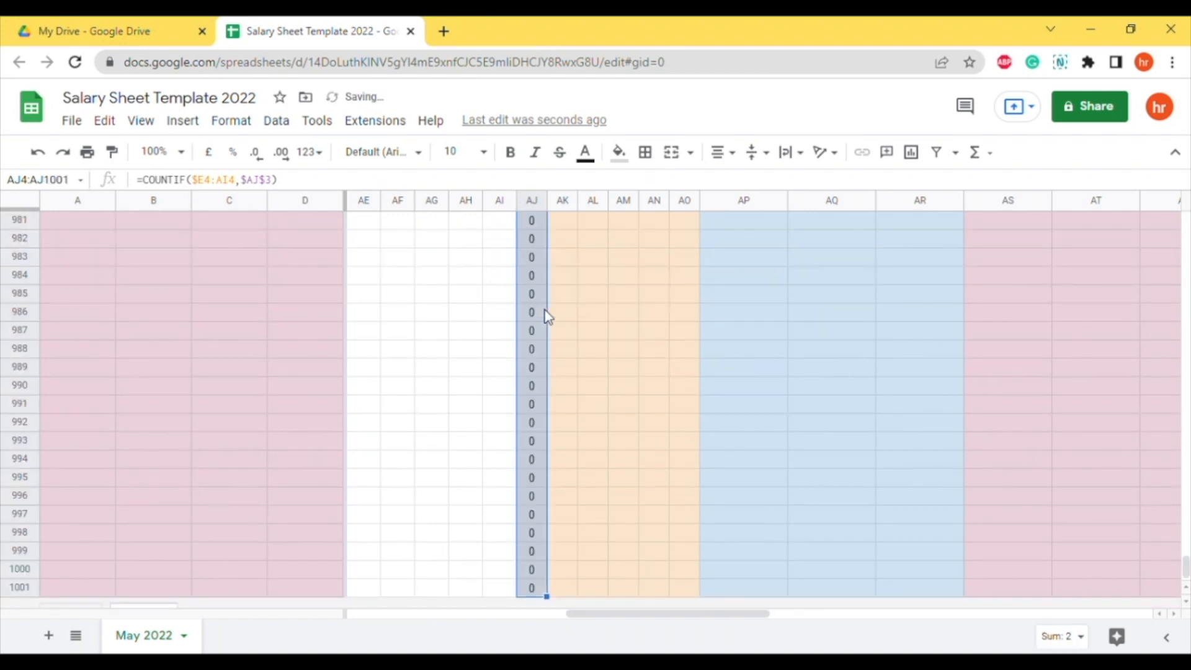
pyautogui.scroll(15, 546, 317)
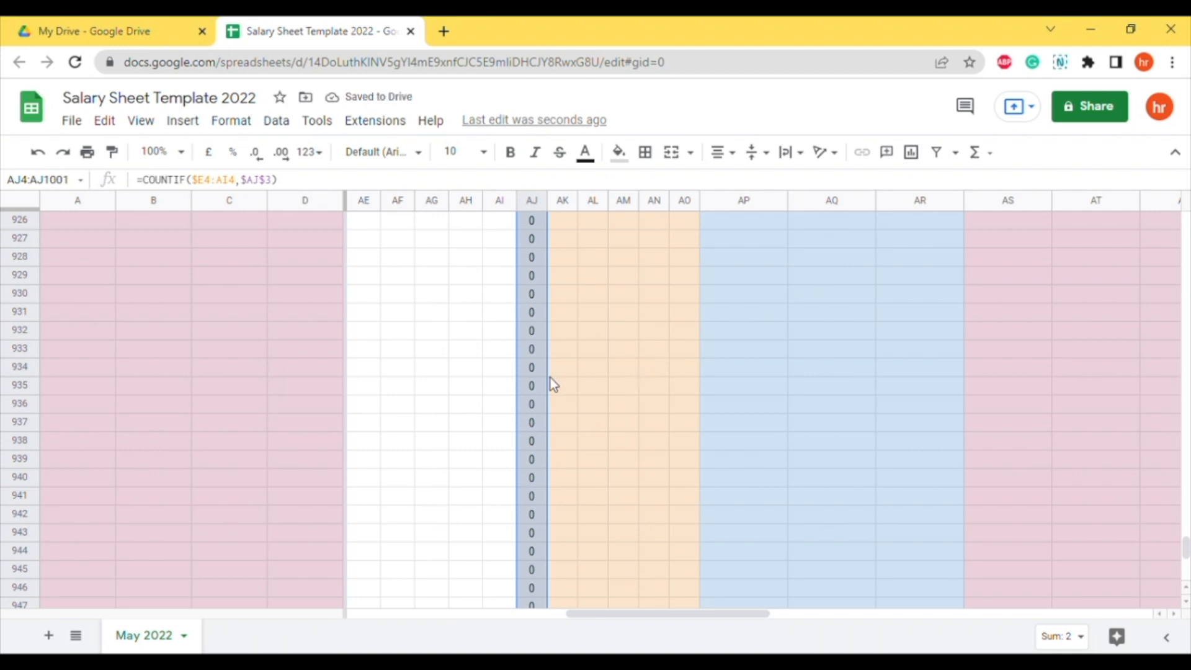
pyautogui.moveTo(1185, 538); pyautogui.dragTo(1189, 166)
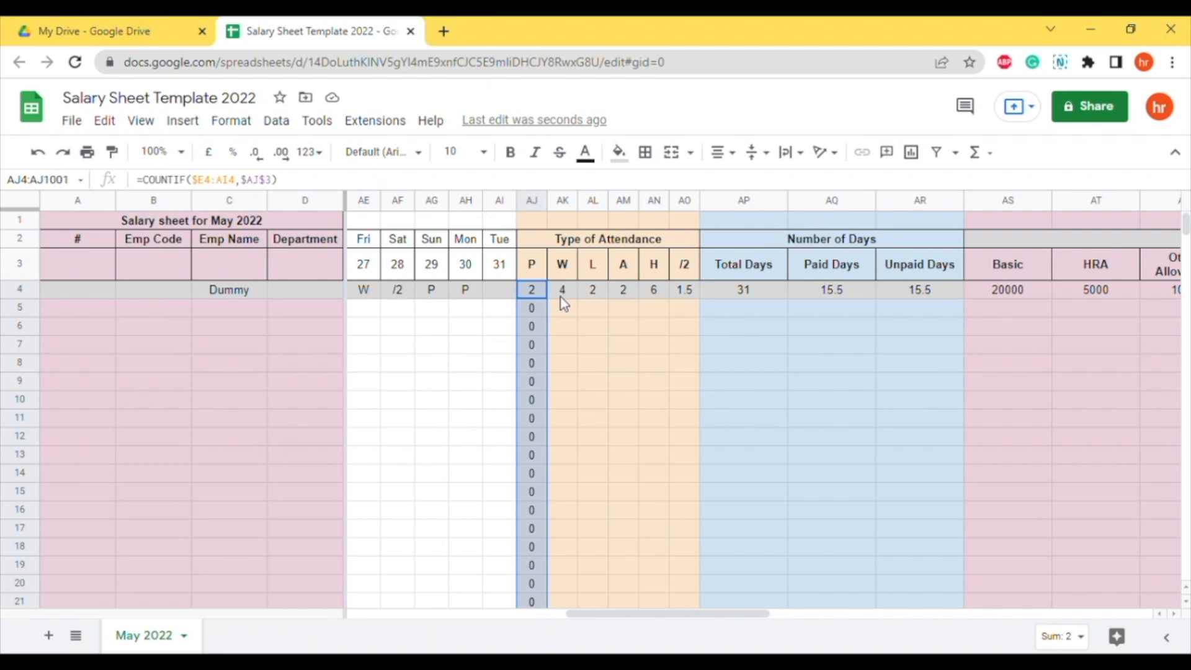
# Inspect the filled COUNTIF formulas in the P column, checking the cells referenced by AJ5.
pyautogui.click(531, 291)
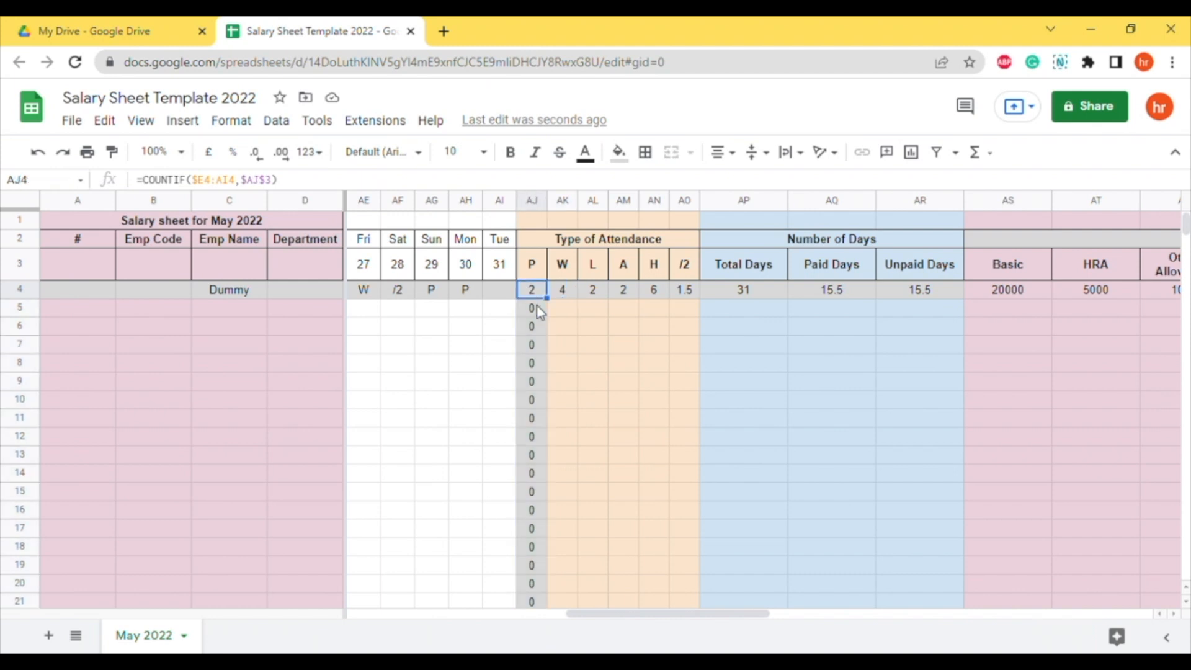
pyautogui.click(537, 307)
pyautogui.press('Down')
pyautogui.press('Down')
pyautogui.press('Down')
pyautogui.press('Down')
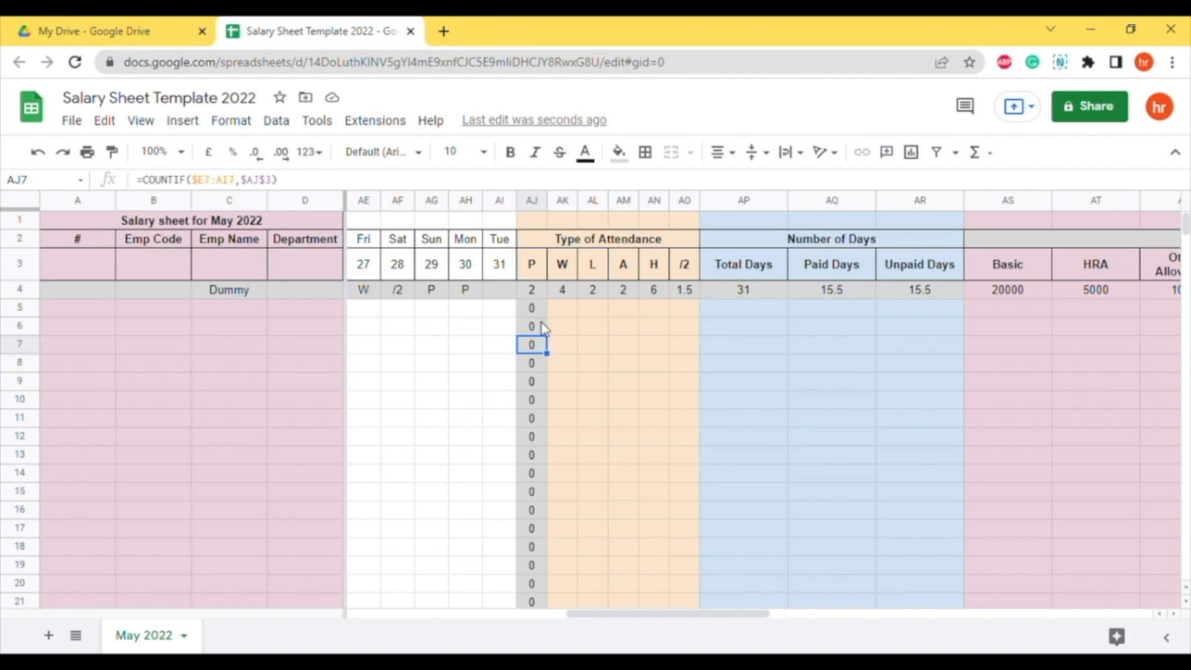
pyautogui.press('Down')
pyautogui.press('Down')
pyautogui.press('Up')
pyautogui.press('Up')
pyautogui.press('Up')
pyautogui.press('Up')
pyautogui.press('Up')
pyautogui.press('Up')
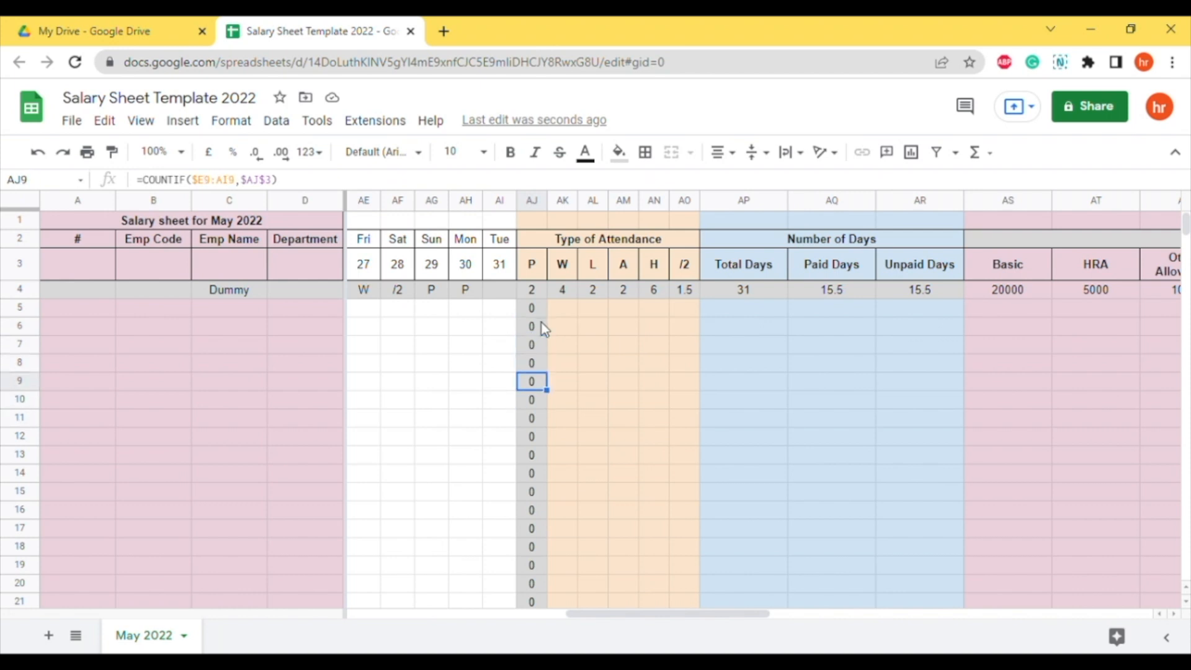
pyautogui.press('F2')
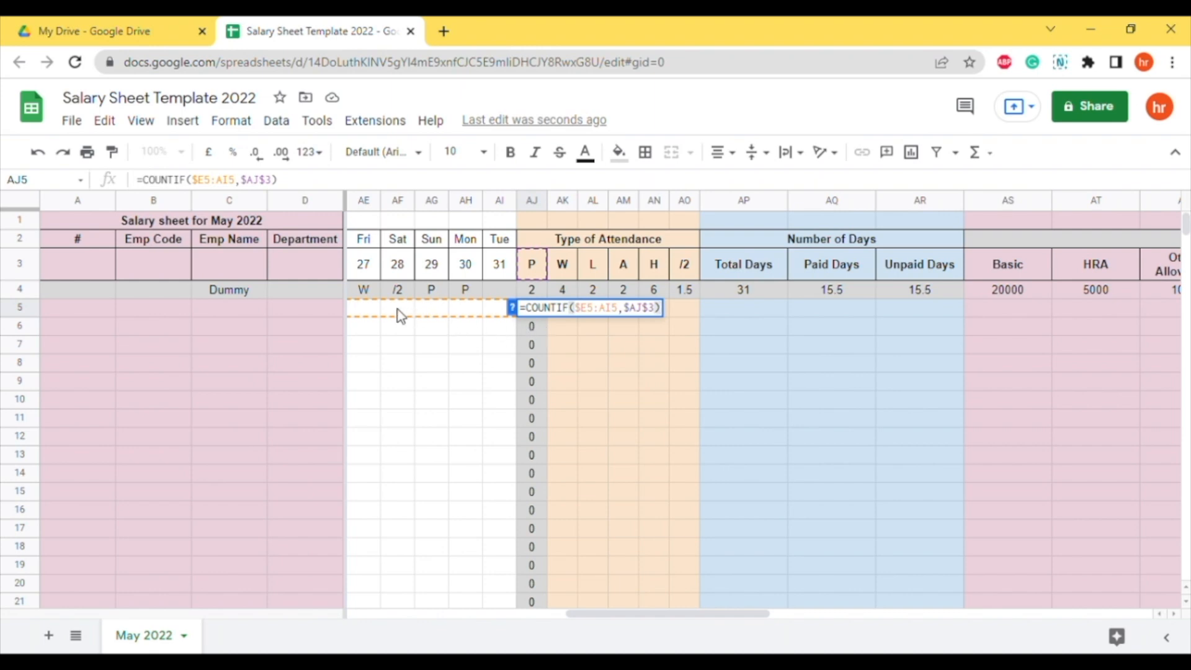
pyautogui.moveTo(649, 612); pyautogui.dragTo(542, 614)
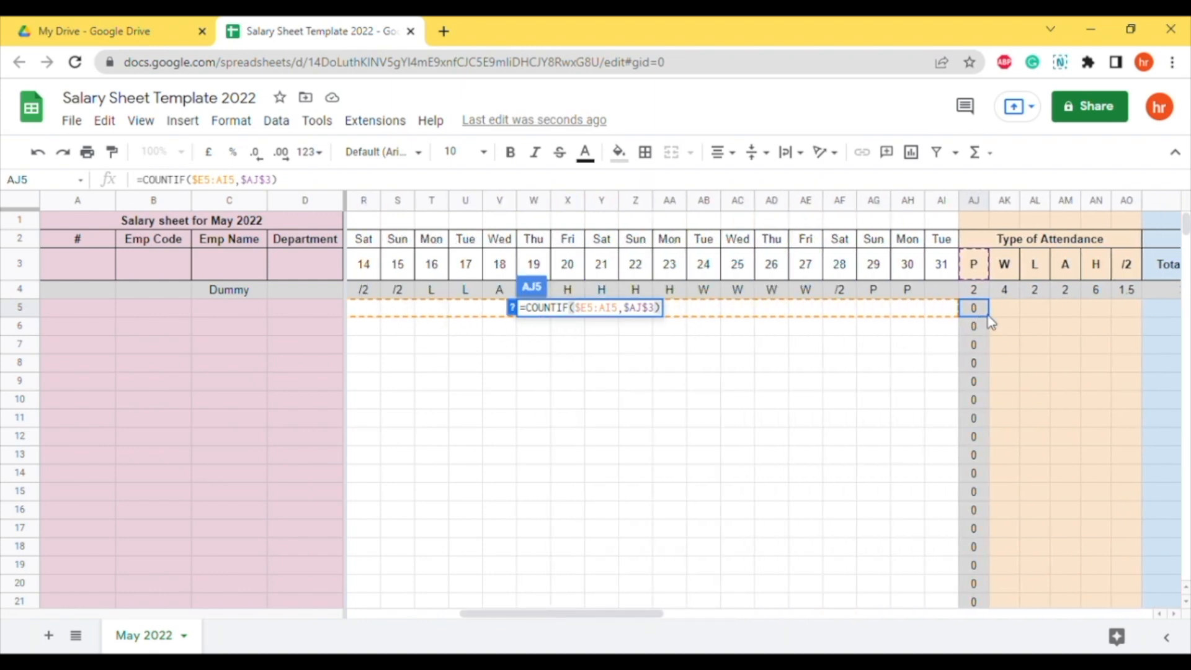
pyautogui.press('Escape')
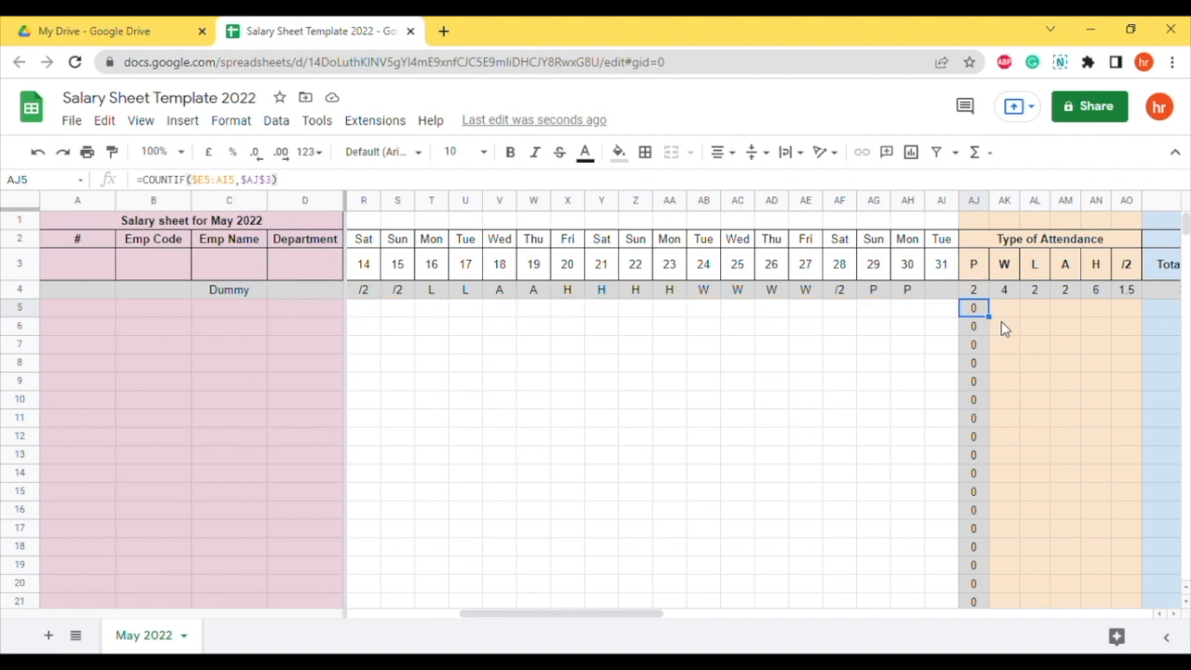
# Fill the W count formula in AK4 down to the sheet's last row.
pyautogui.press('Right')
pyautogui.press('Right')
pyautogui.press('Right')
pyautogui.press('Left')
pyautogui.press('Left')
pyautogui.click(1005, 293)
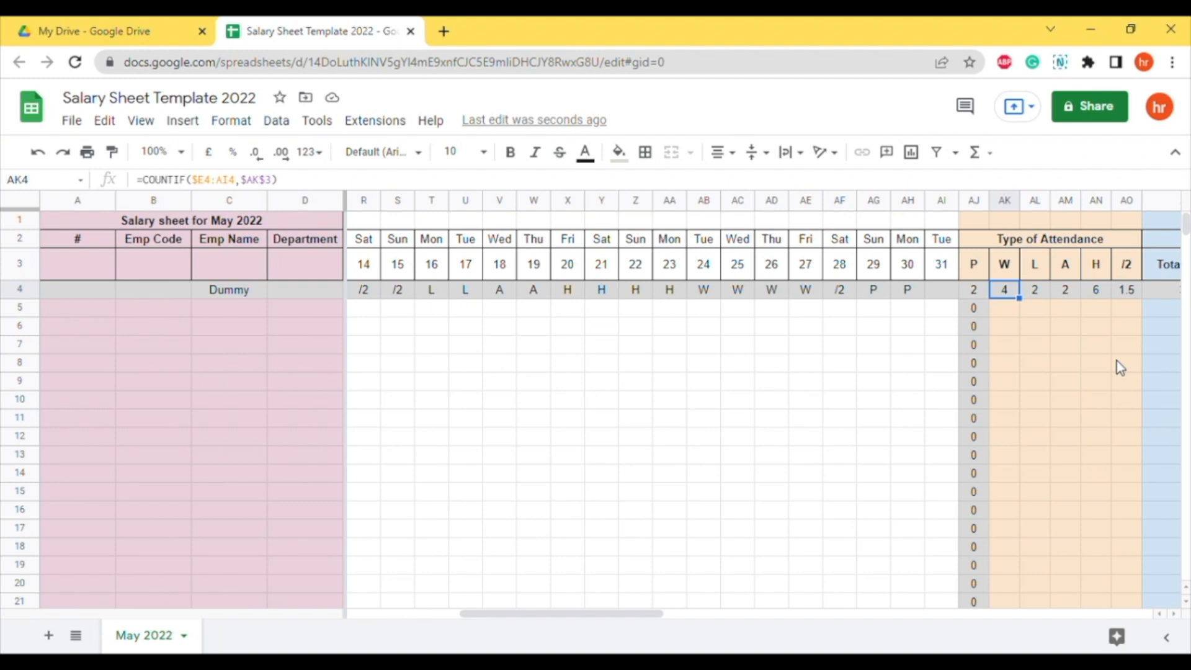
pyautogui.hotkey('ctrl', 'shift', 'Down')
pyautogui.hotkey('ctrl', 'd')
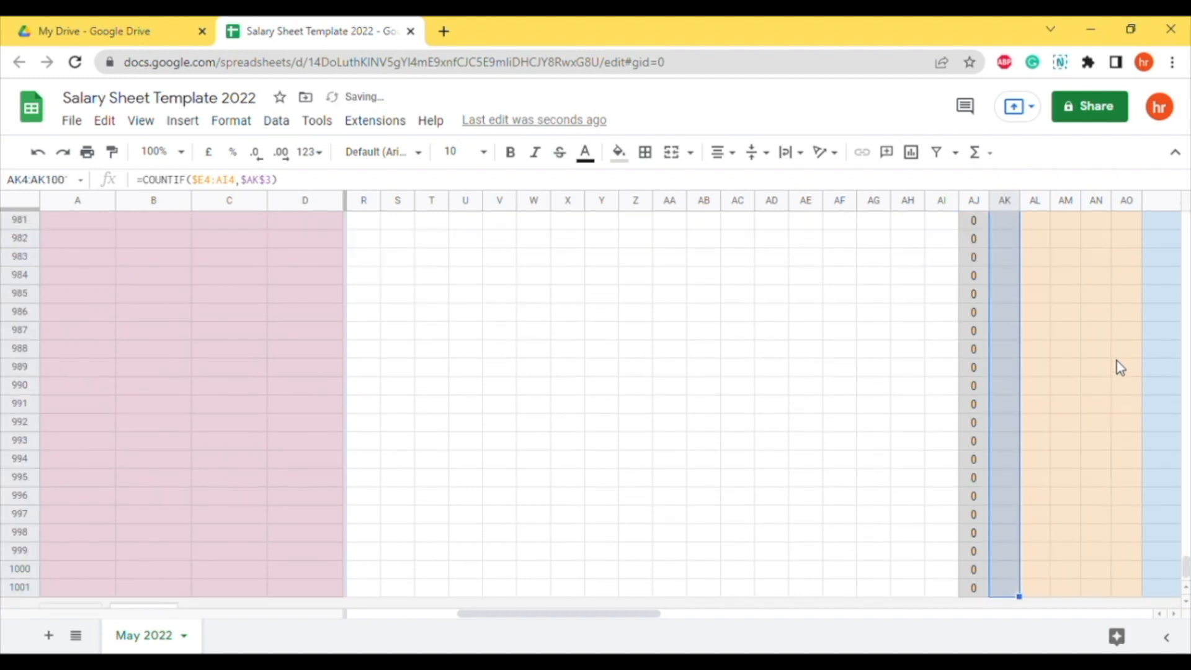
# Fill the L count formula in AL4 down the column through AL1001.
pyautogui.press('Right')
pyautogui.press('Right')
pyautogui.press('Right')
pyautogui.press('Left')
pyautogui.press('Left')
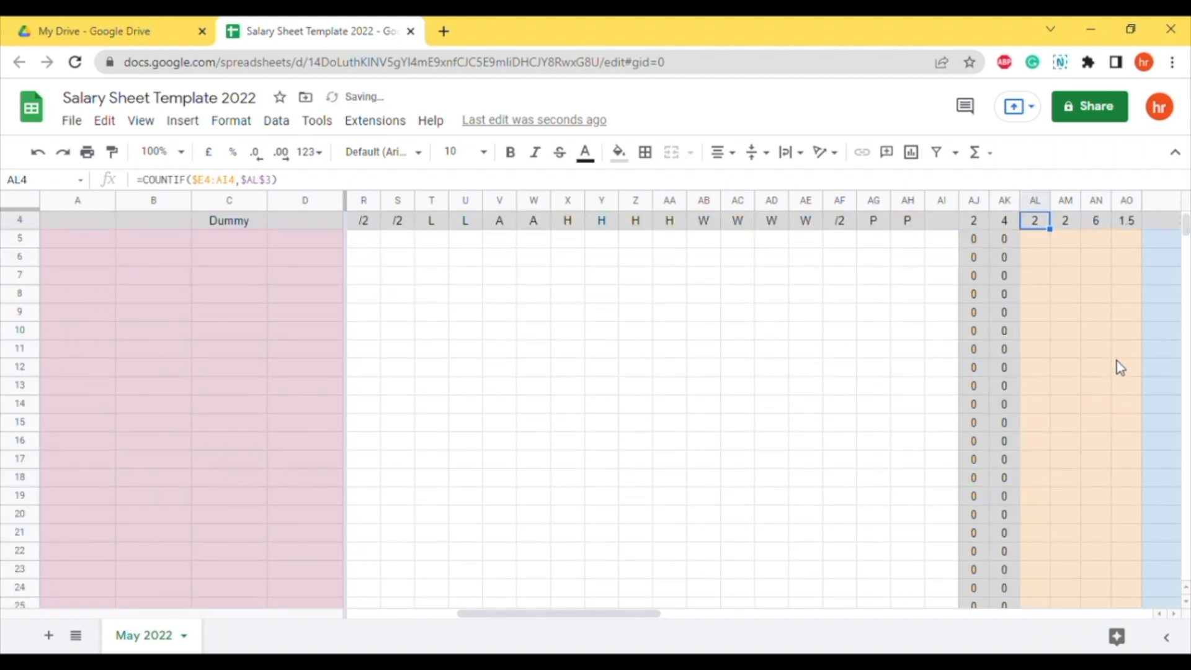
pyautogui.hotkey('ctrl', 'shift', 'Down')
pyautogui.hotkey('ctrl', 'd')
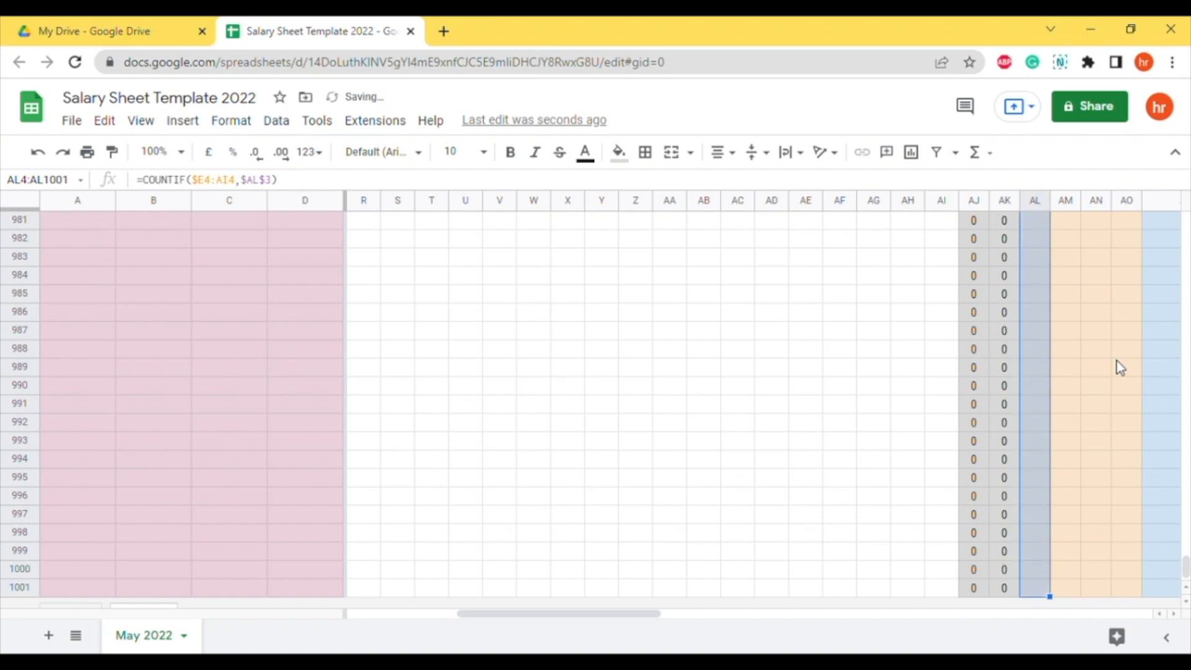
# Fill the A count formula in AM4 down to the sheet's last row.
pyautogui.press('Right')
pyautogui.press('Right')
pyautogui.press('Right')
pyautogui.press('Up')
pyautogui.press('Up')
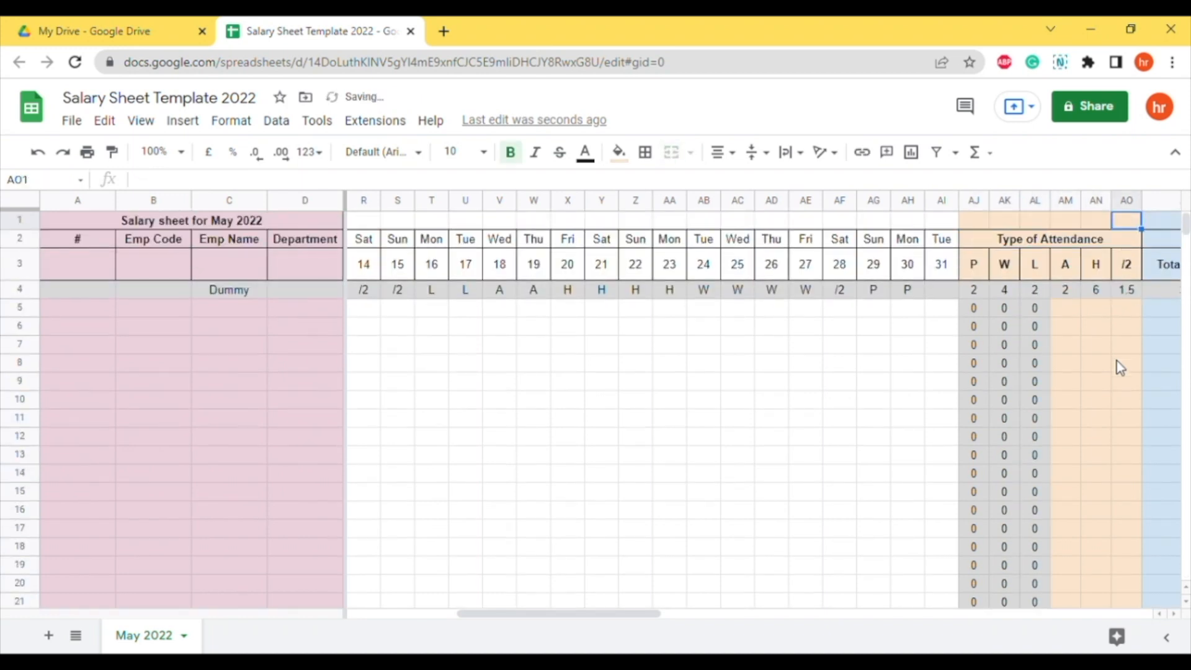
pyautogui.press('Down')
pyautogui.press('Down')
pyautogui.press('Left')
pyautogui.press('Left')
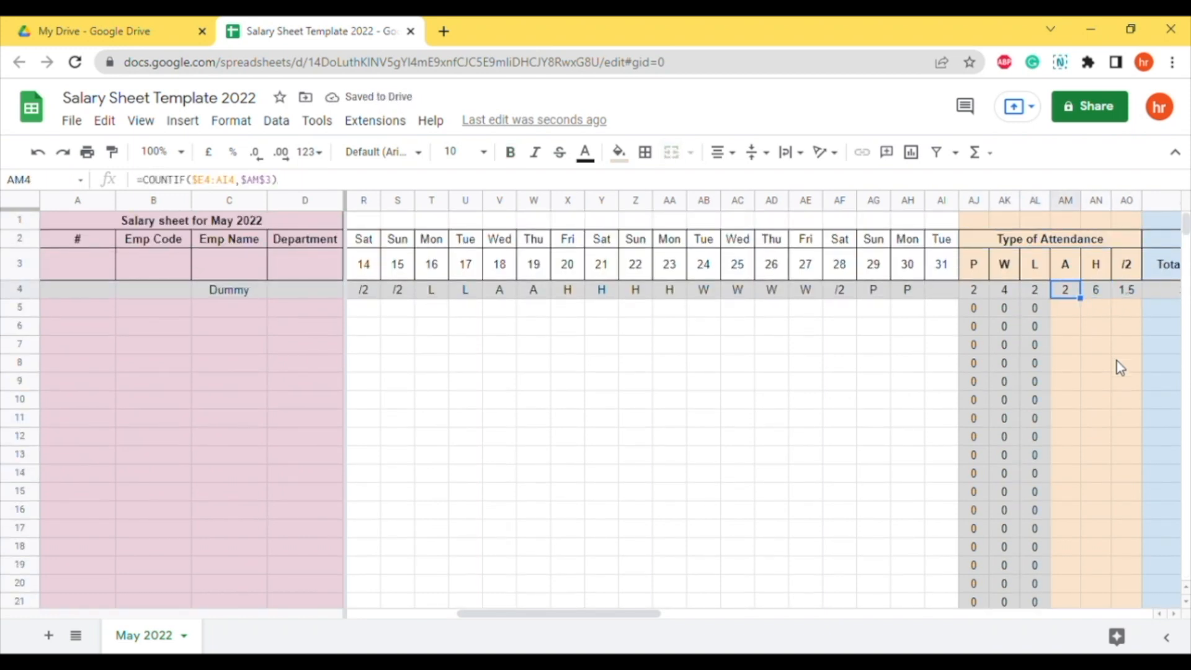
pyautogui.hotkey('ctrl', 'shift', 'Down')
pyautogui.hotkey('ctrl', 'd')
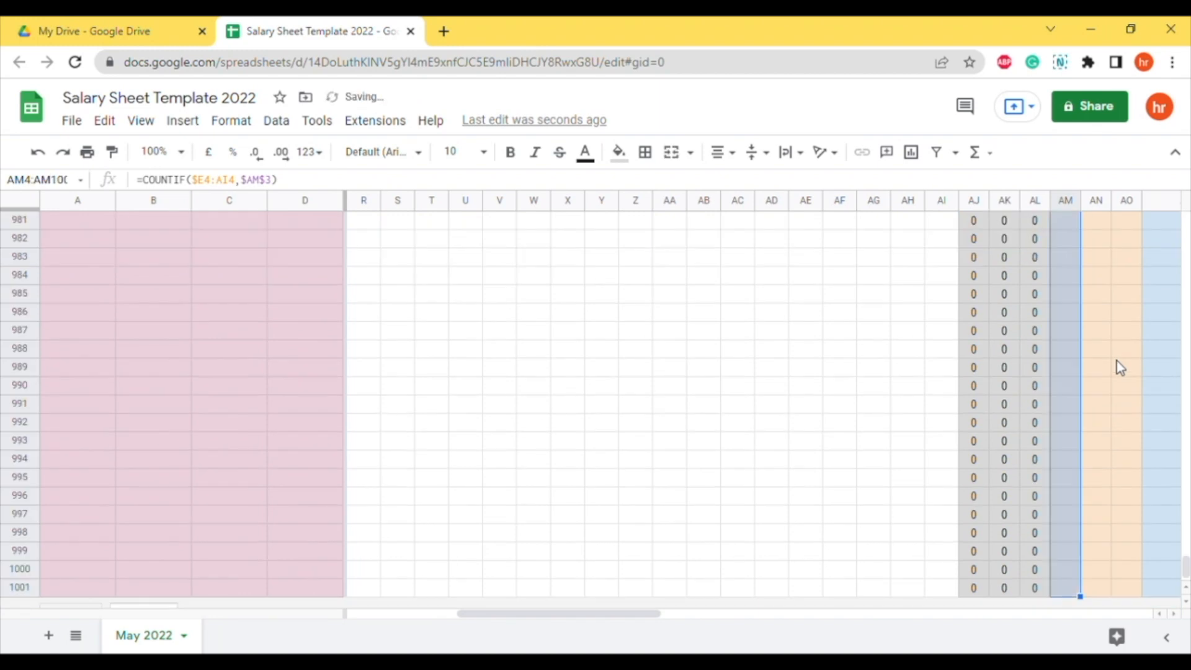
# Fill the H count formula in AN4 down to the last row and return to the column's header.
pyautogui.press('Right')
pyautogui.press('Right')
pyautogui.press('Right')
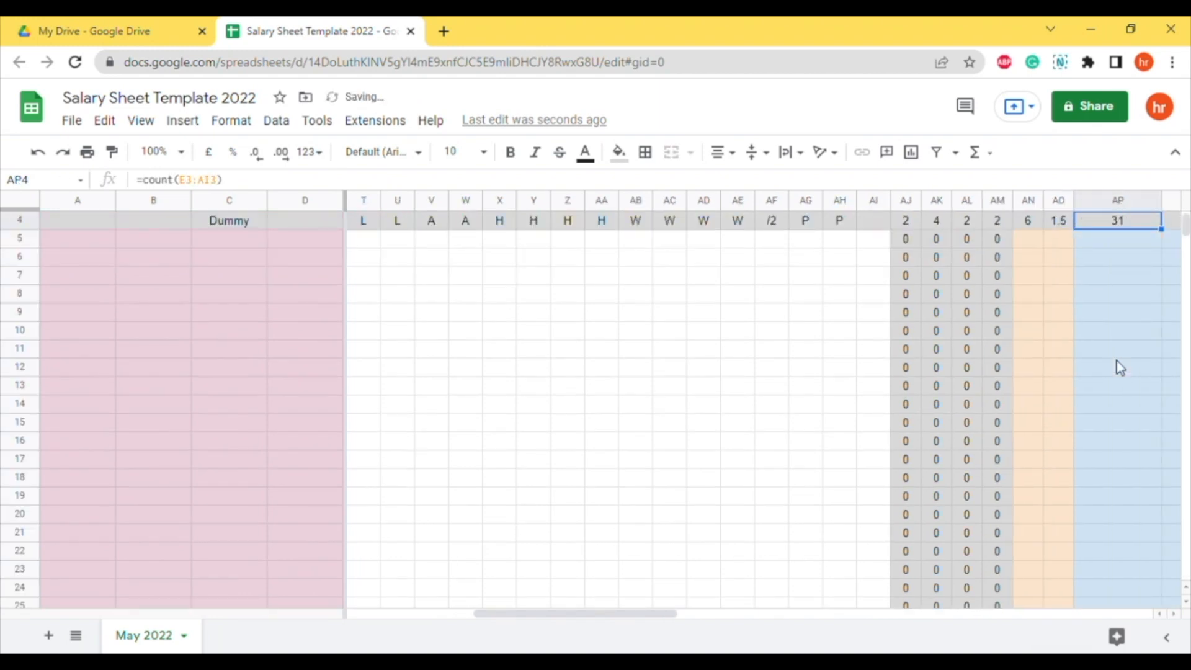
pyautogui.scroll(1, 1119, 367)
pyautogui.click(1033, 292)
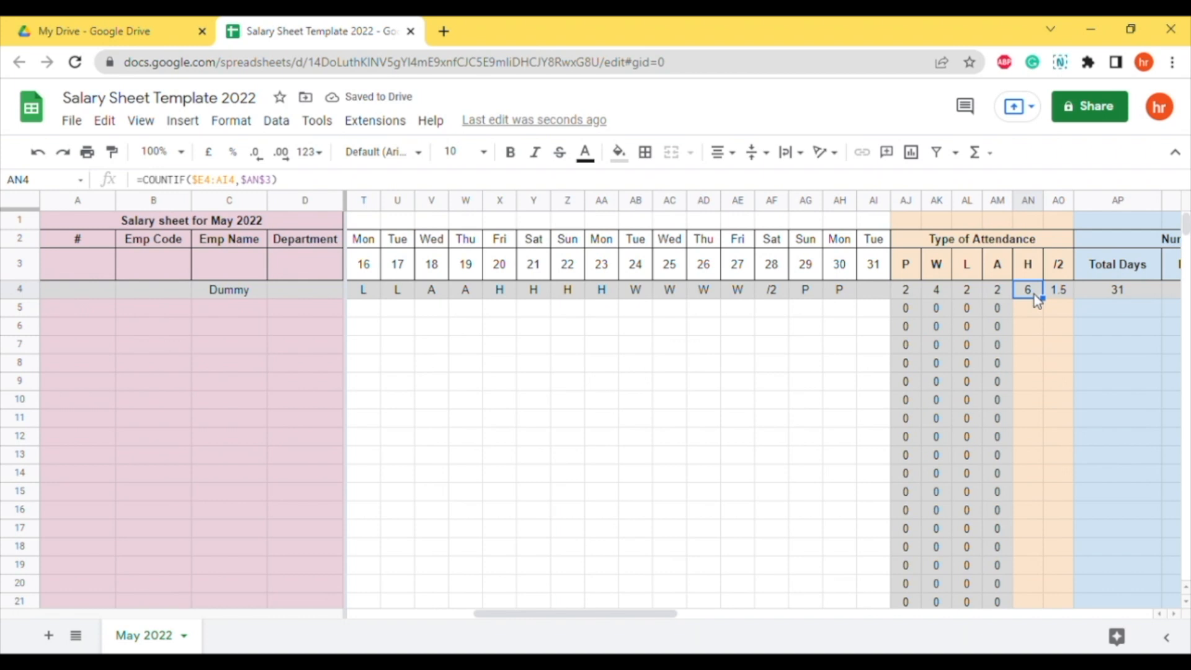
pyautogui.hotkey('ctrl', 'shift', 'Down')
pyautogui.hotkey('ctrl', 'd')
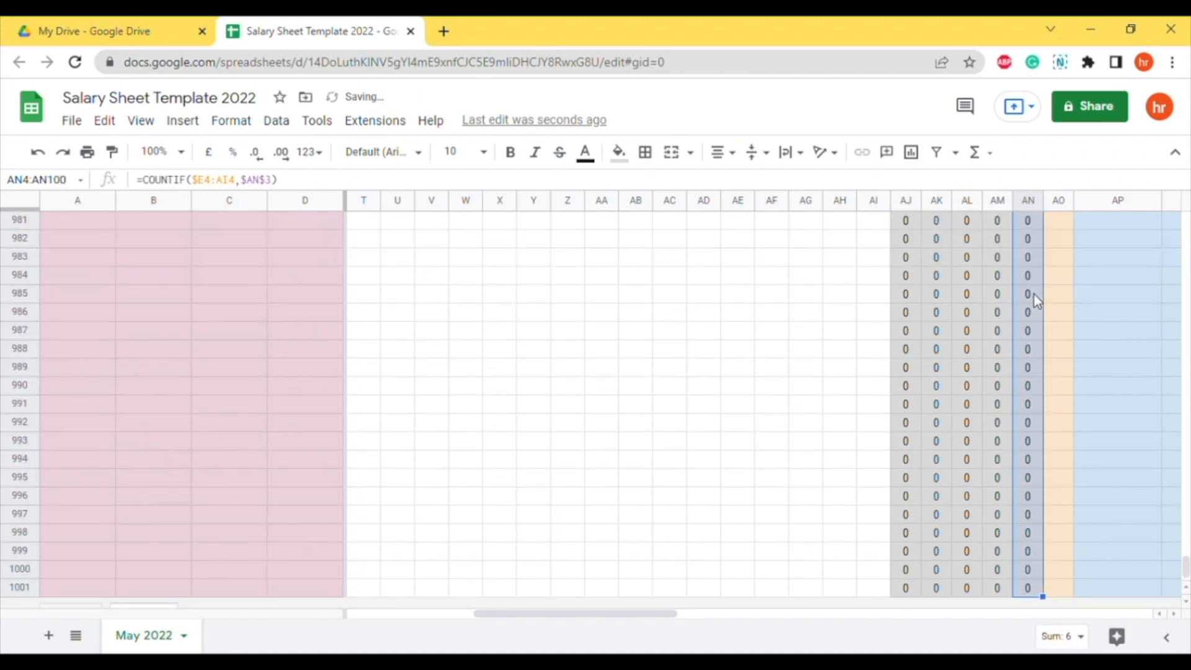
pyautogui.scroll(15, 1036, 310)
pyautogui.scroll(20, 1035, 318)
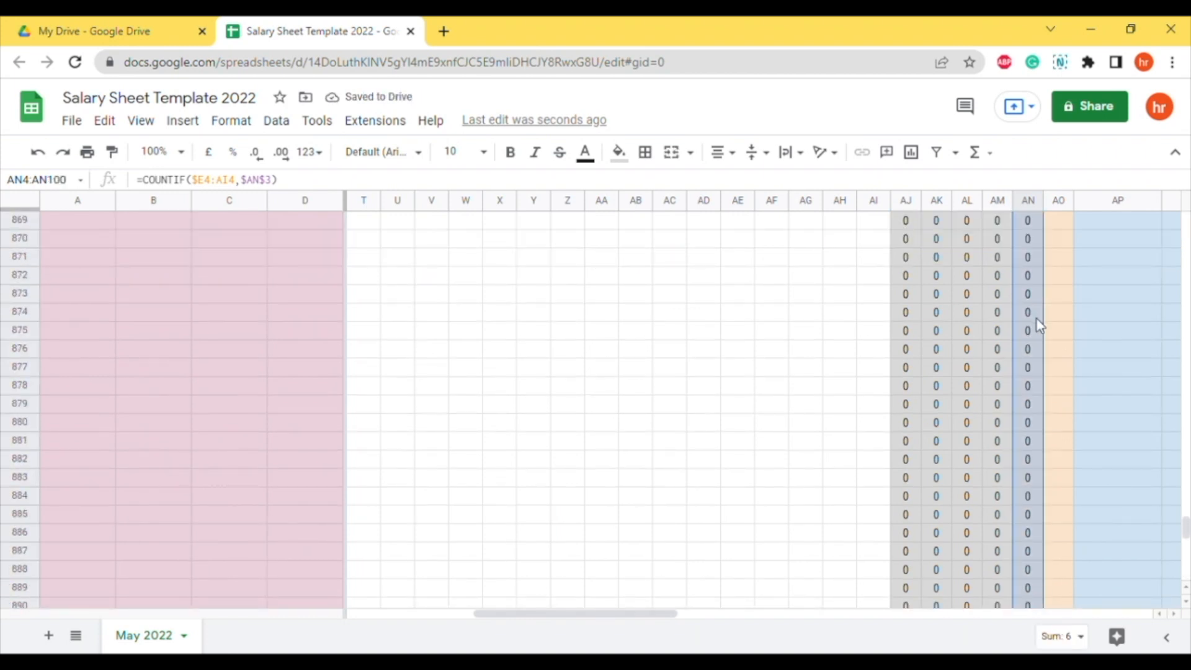
pyautogui.click(1035, 318)
pyautogui.hotkey('ctrl', 'Up')
pyautogui.hotkey('ctrl', 'Up')
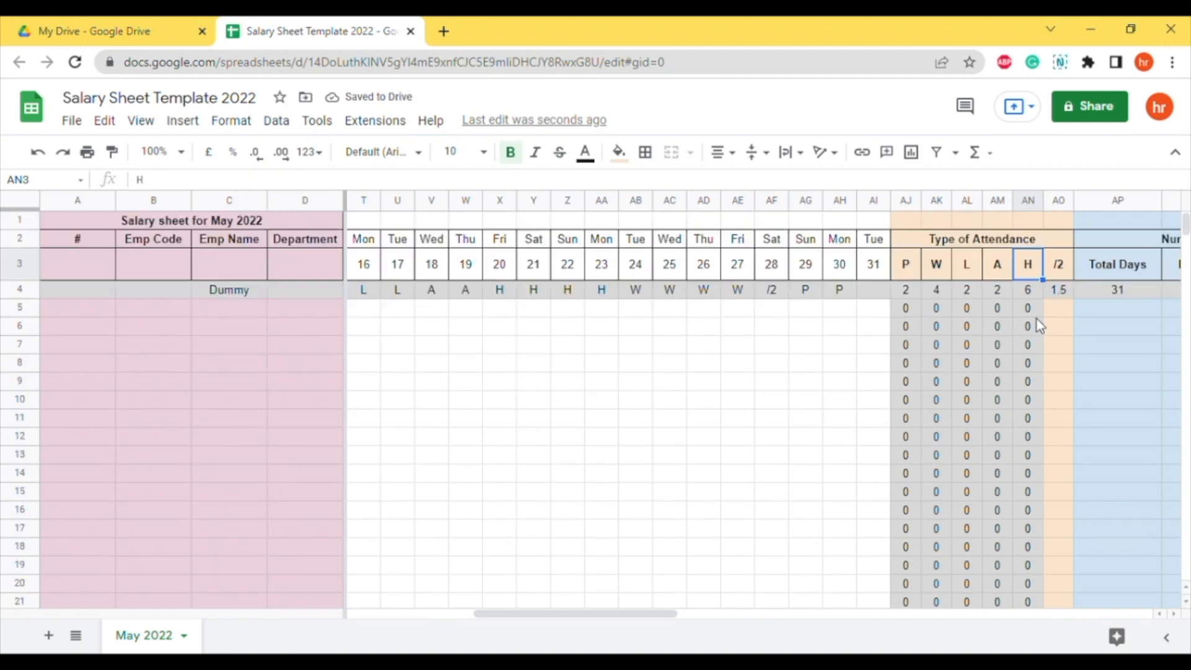
# Fill the half-day (/2) count formula in AO4 down to the sheet's last row.
pyautogui.click(1060, 290)
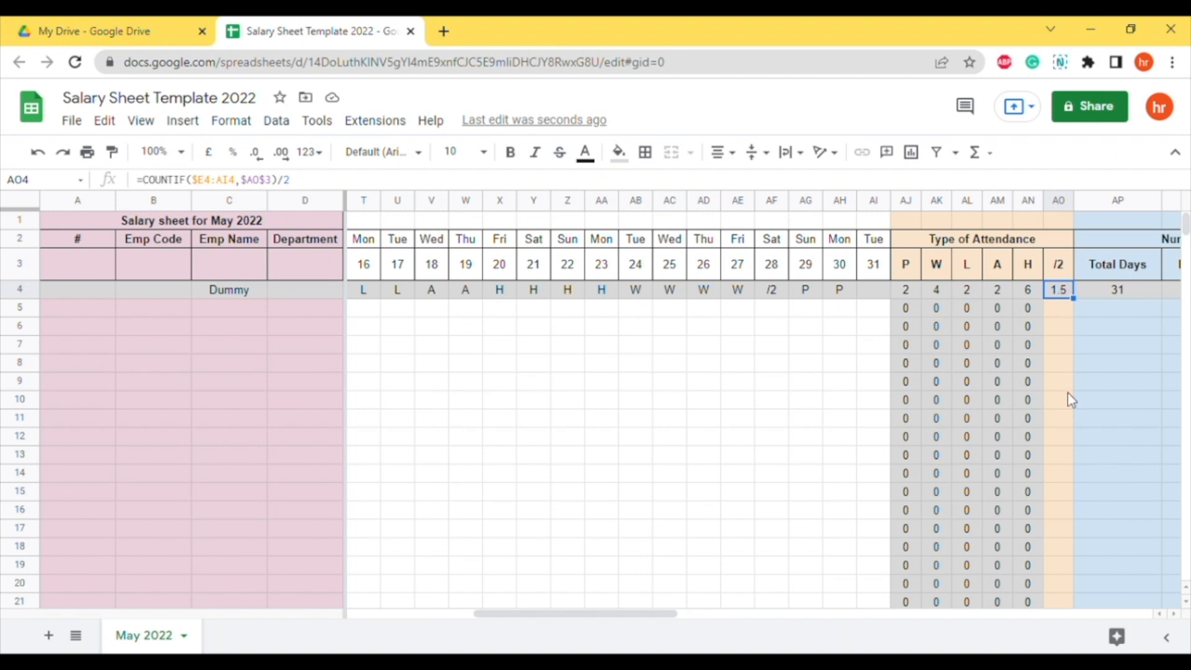
pyautogui.hotkey('ctrl', 'shift', 'Down')
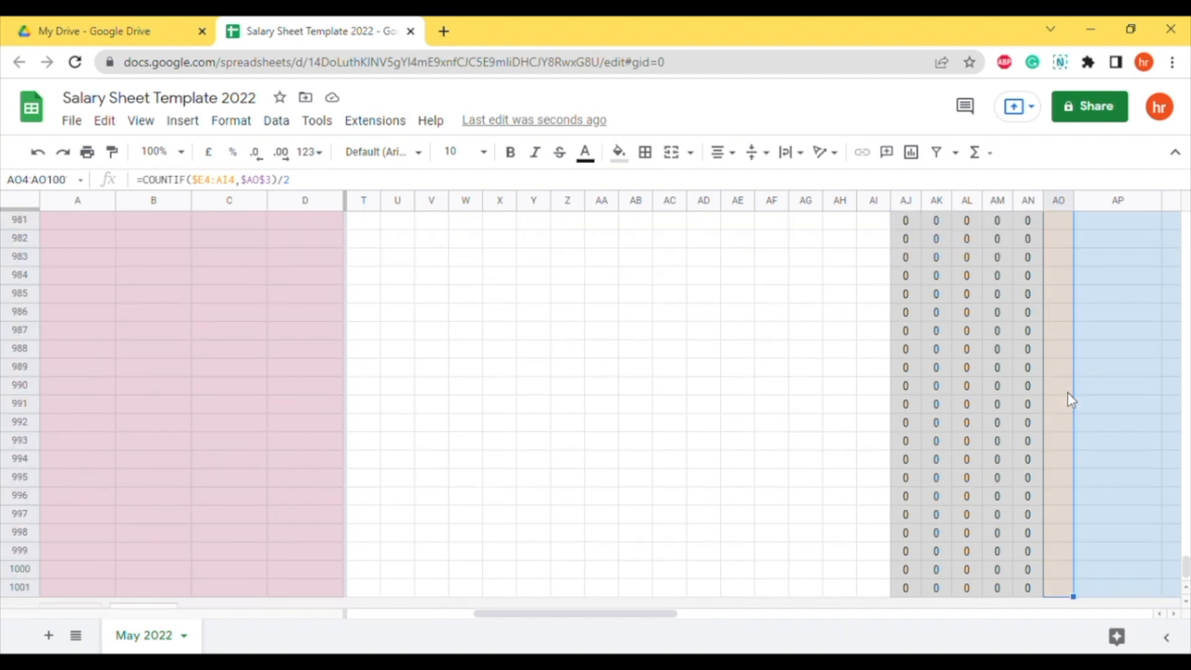
pyautogui.hotkey('ctrl', 'd')
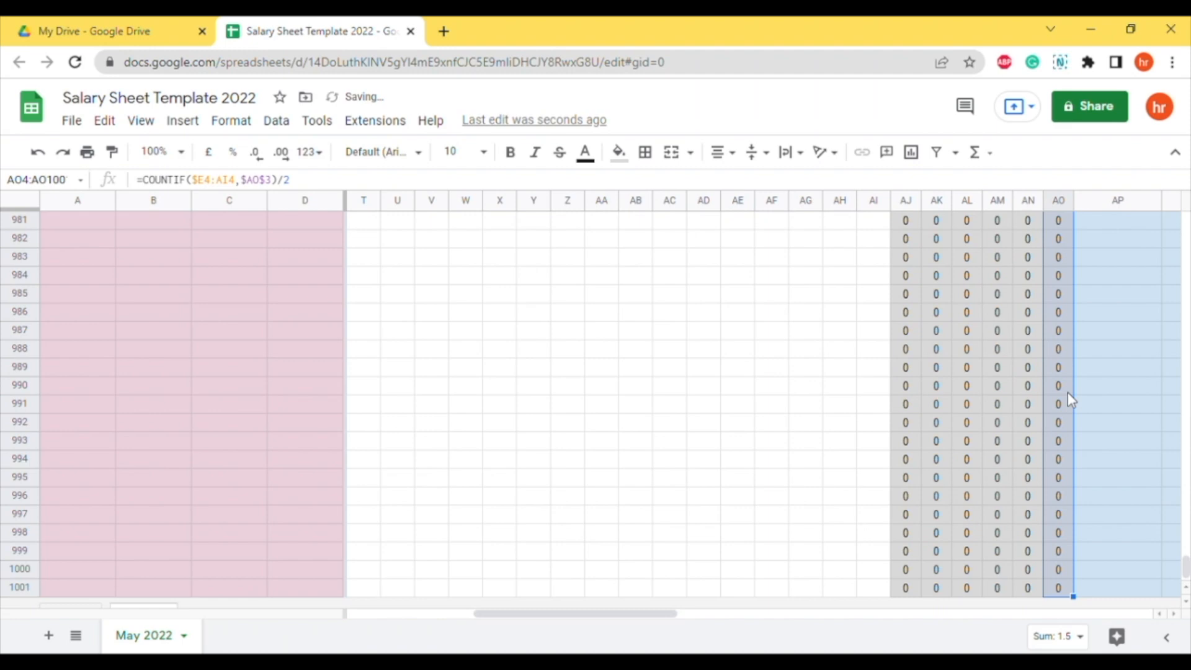
pyautogui.scroll(20, 1066, 392)
pyautogui.scroll(20, 1053, 304)
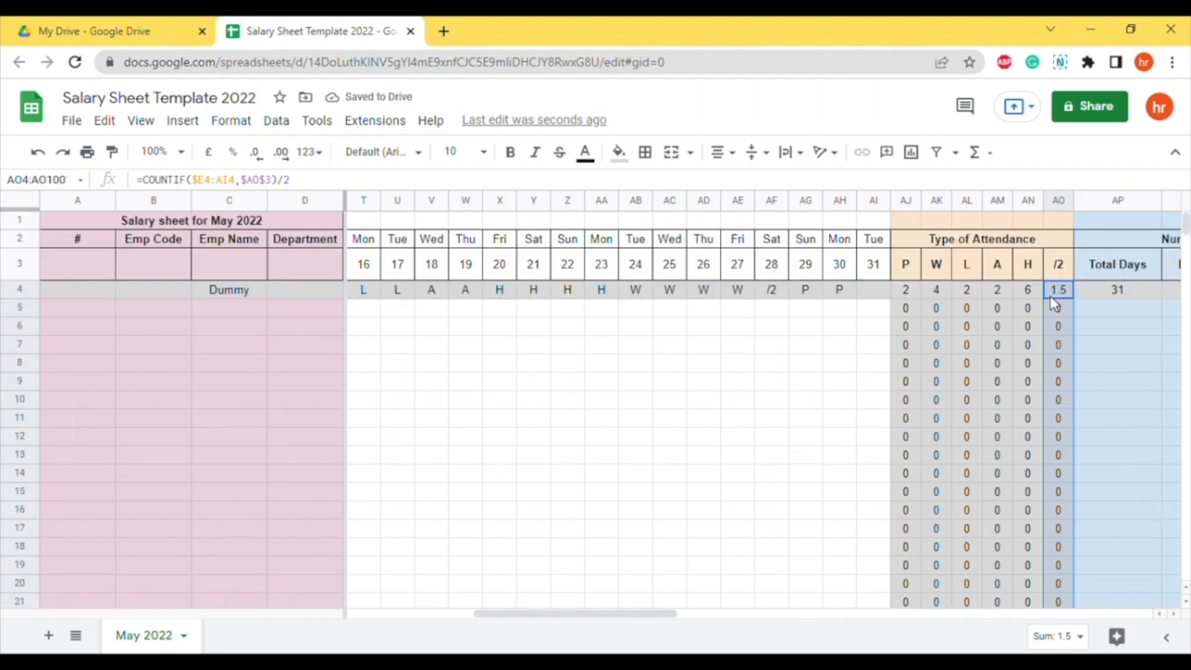
# Enter =AP4 in AP5 under Total Days and accept the suggested auto-fill for the rows below.
pyautogui.press('Right')
pyautogui.press('Right')
pyautogui.press('Right')
pyautogui.press('Right')
pyautogui.press('Right')
pyautogui.press('Left')
pyautogui.press('Left')
pyautogui.press('Left')
pyautogui.press('Left')
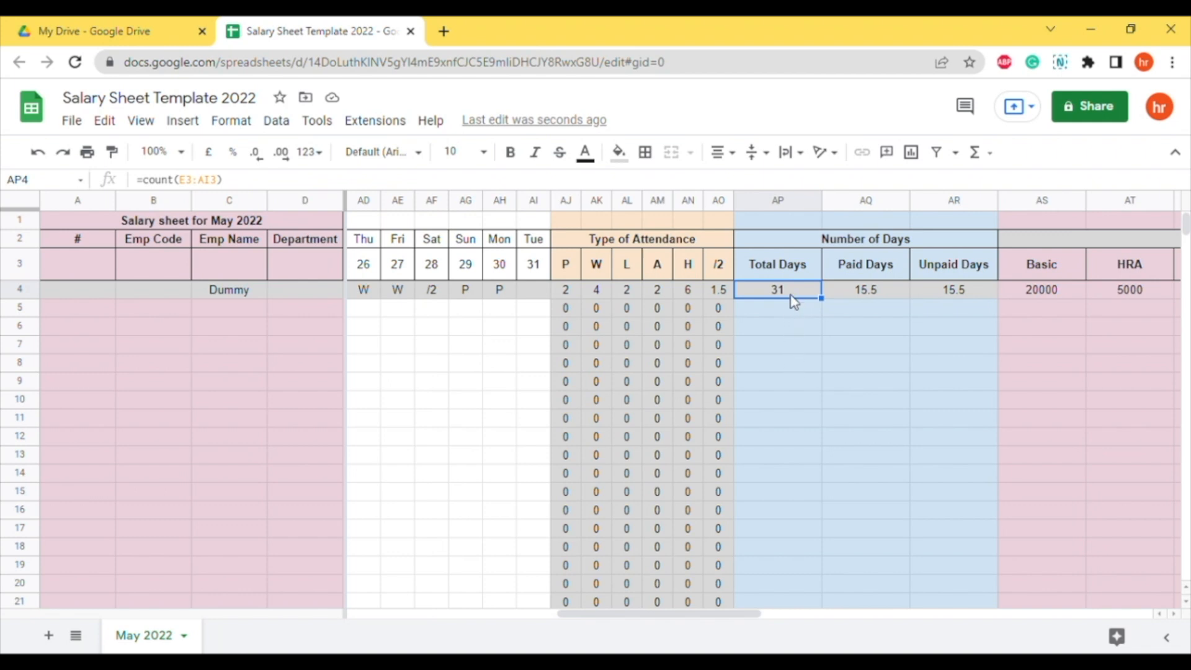
pyautogui.doubleClick(792, 310)
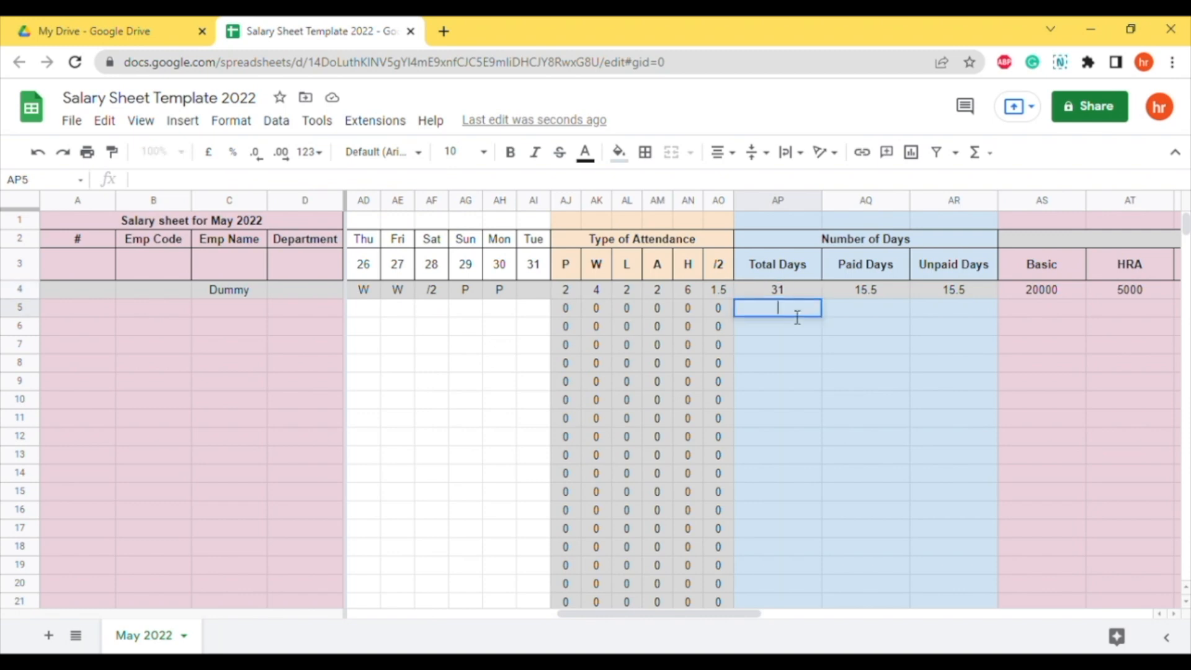
pyautogui.write('=')
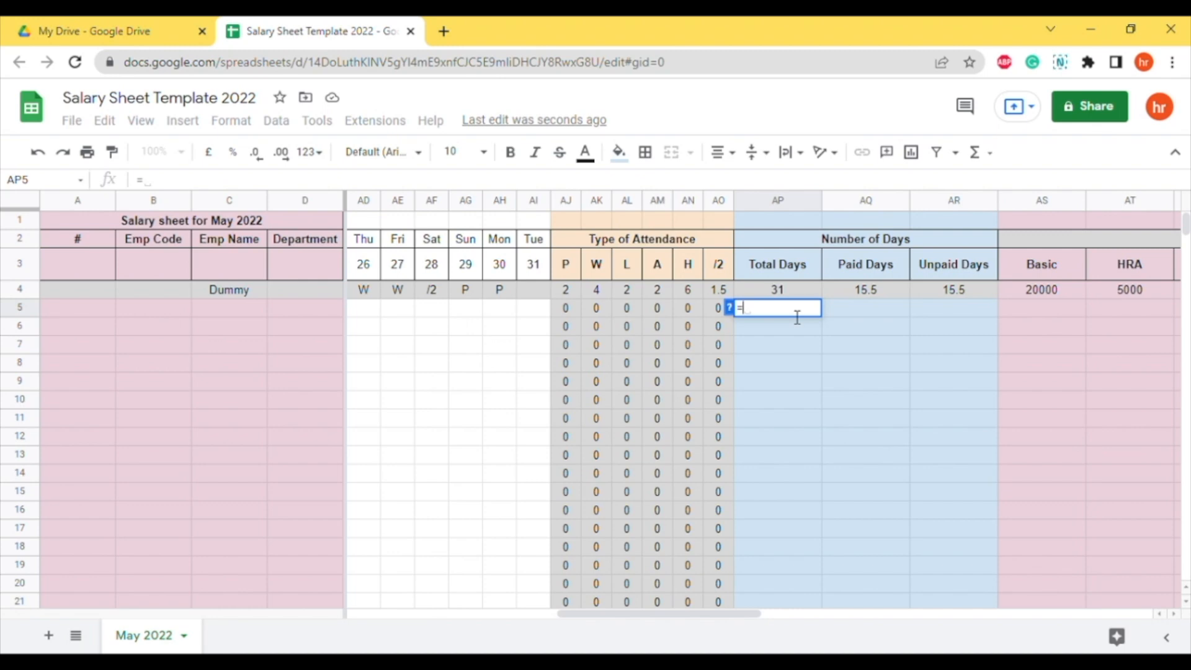
pyautogui.click(796, 290)
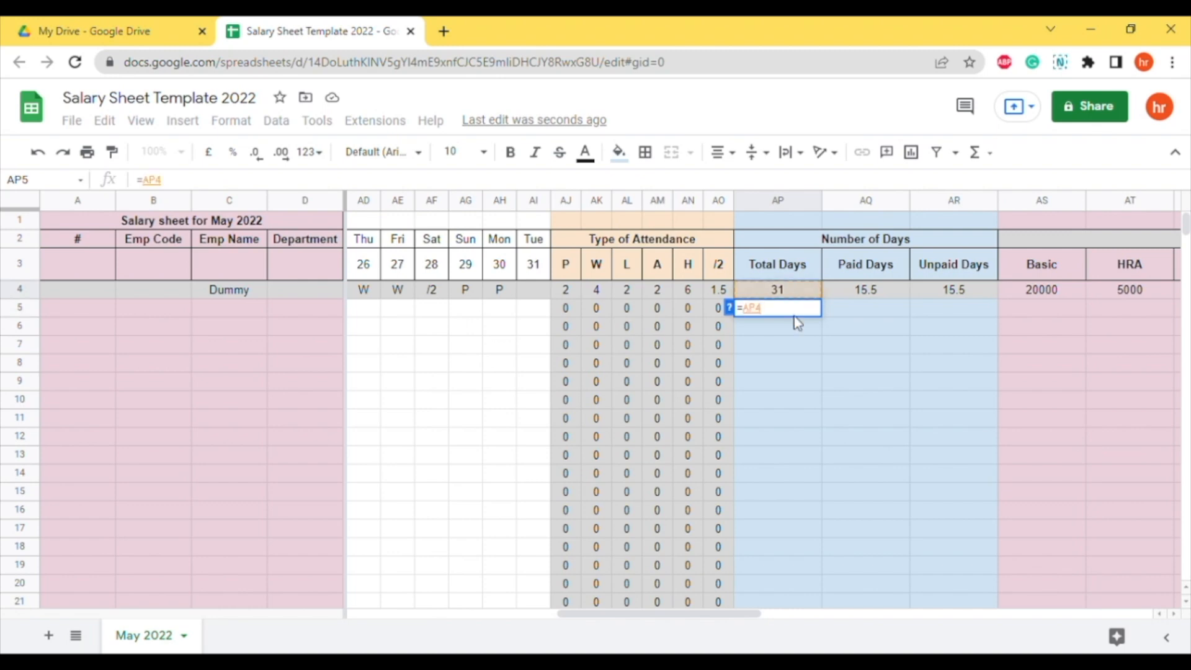
pyautogui.press('Return')
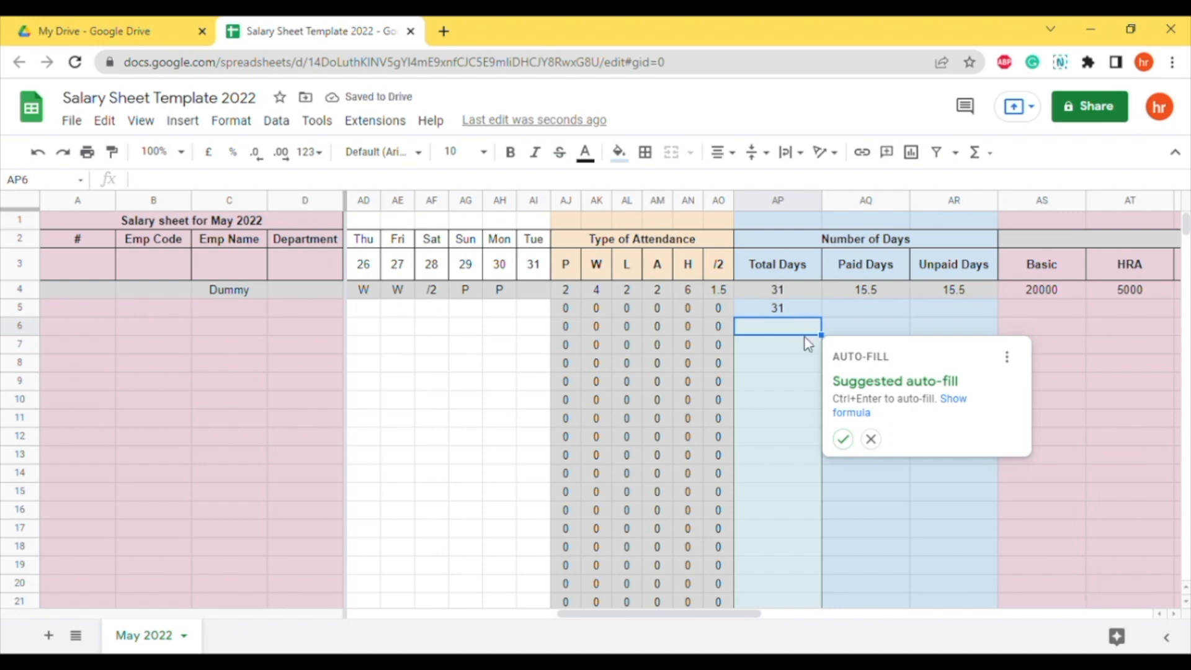
pyautogui.click(843, 439)
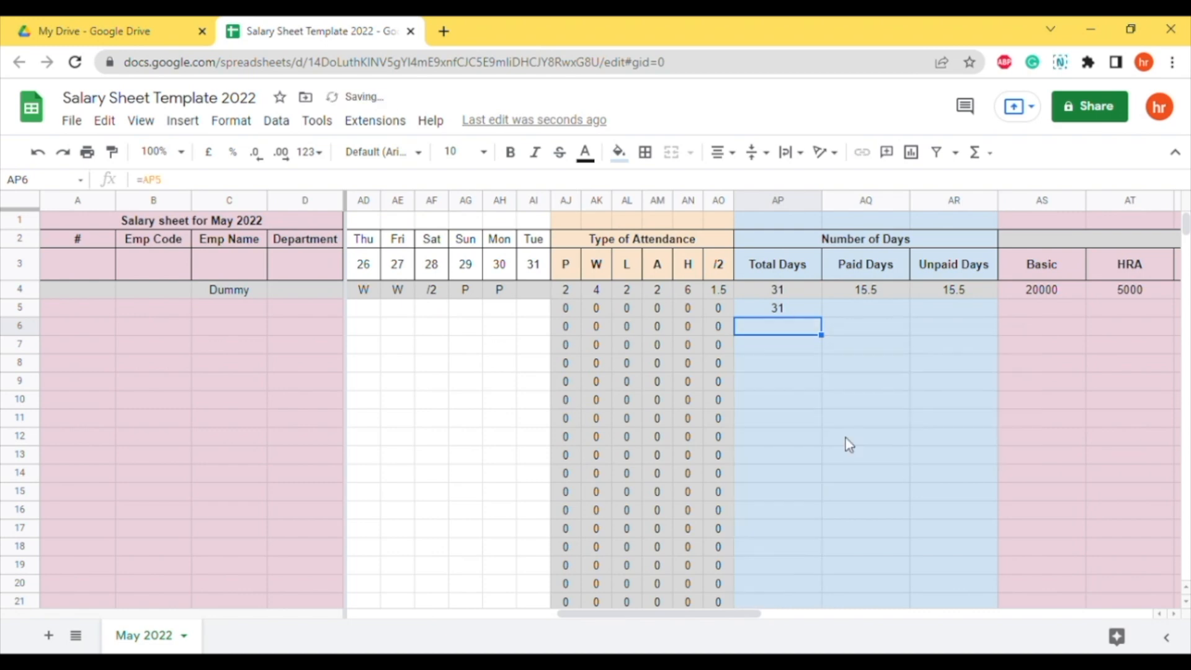
# Check the Total Days formula in AP4 and clear the date 31 from AI3 to test it.
pyautogui.click(794, 295)
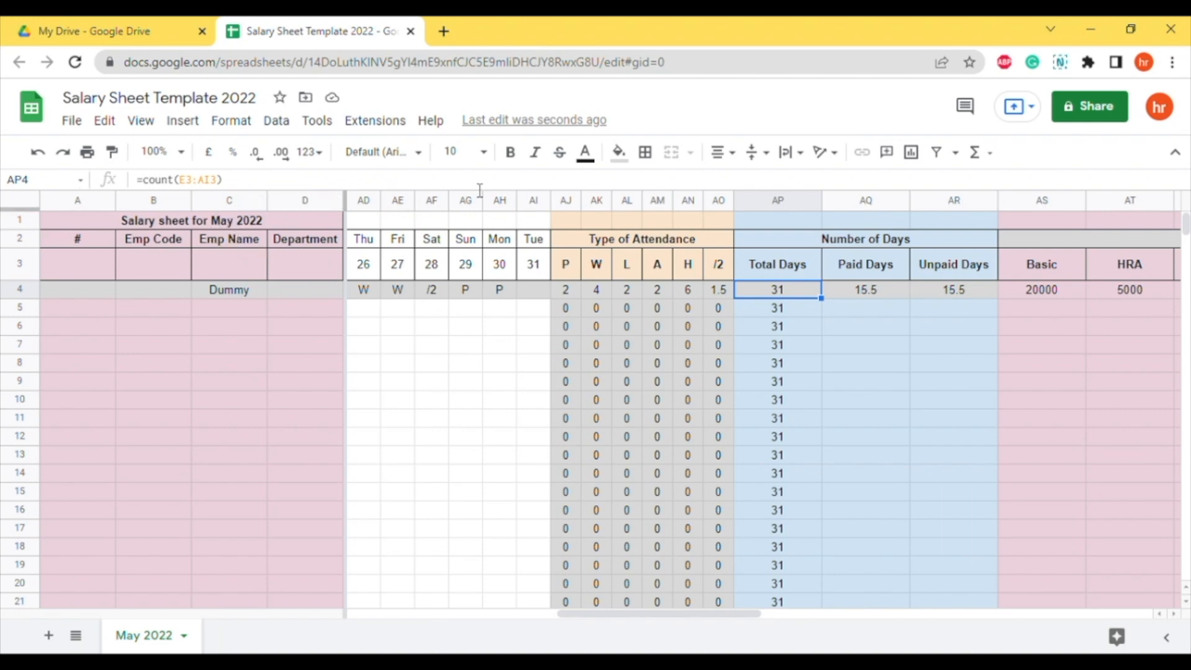
pyautogui.click(545, 273)
pyautogui.press('Delete')
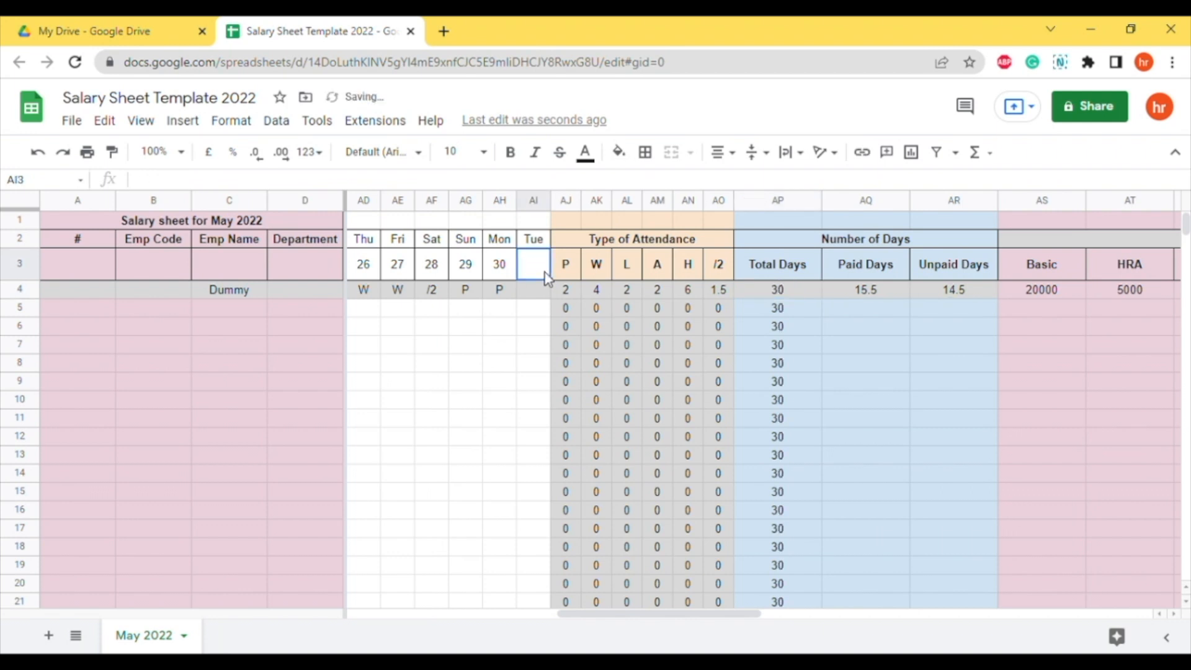
# Test clearing the weekday Tue from AI2, and undo the deletions to restore both the weekday and the date 31.
pyautogui.click(537, 240)
pyautogui.press('Delete')
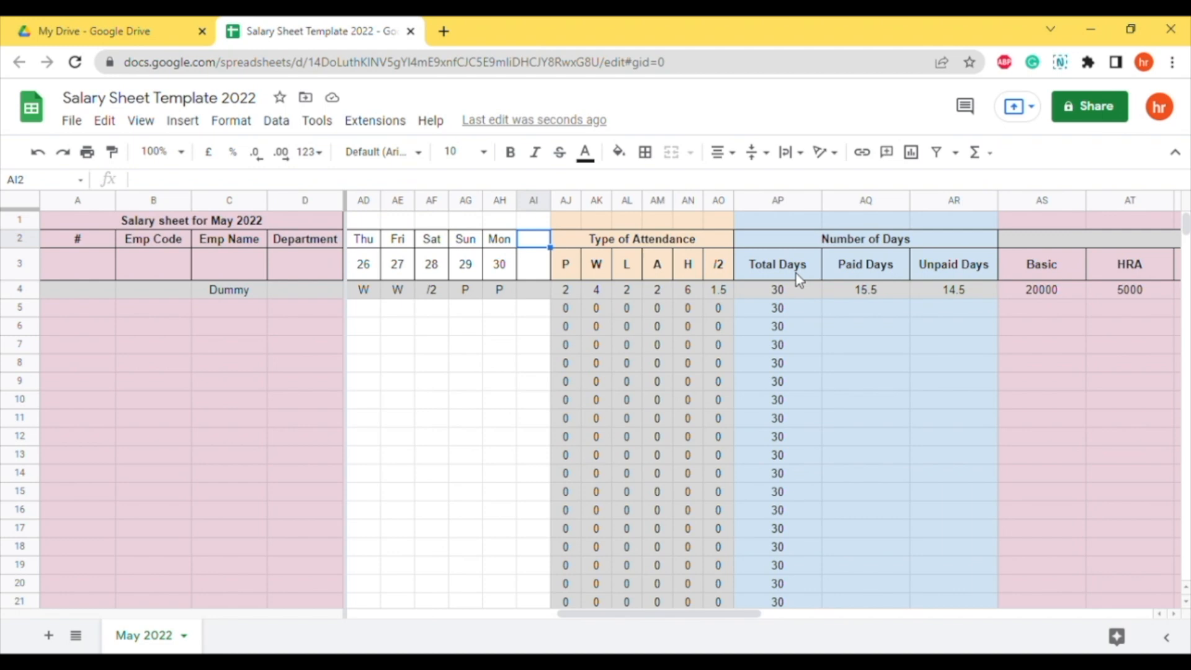
pyautogui.hotkey('ctrl', 'z')
pyautogui.hotkey('ctrl', 'z')
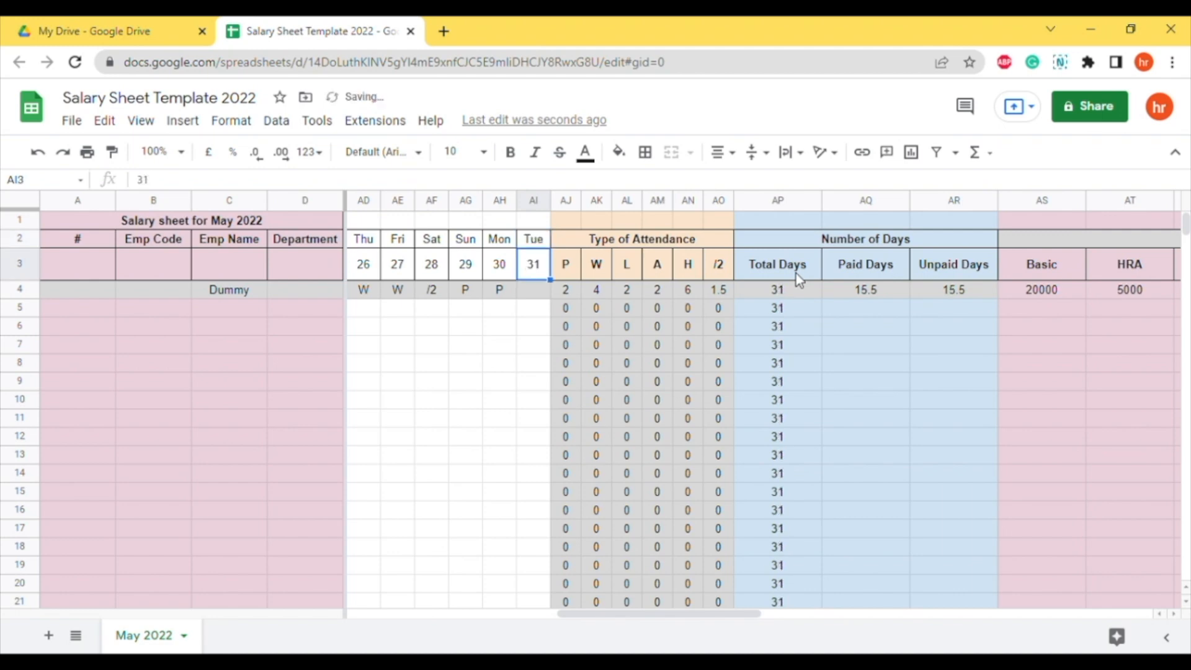
# Fill the Paid Days formula in AQ4 down to the sheet's last row and return to the header rows.
pyautogui.click(844, 299)
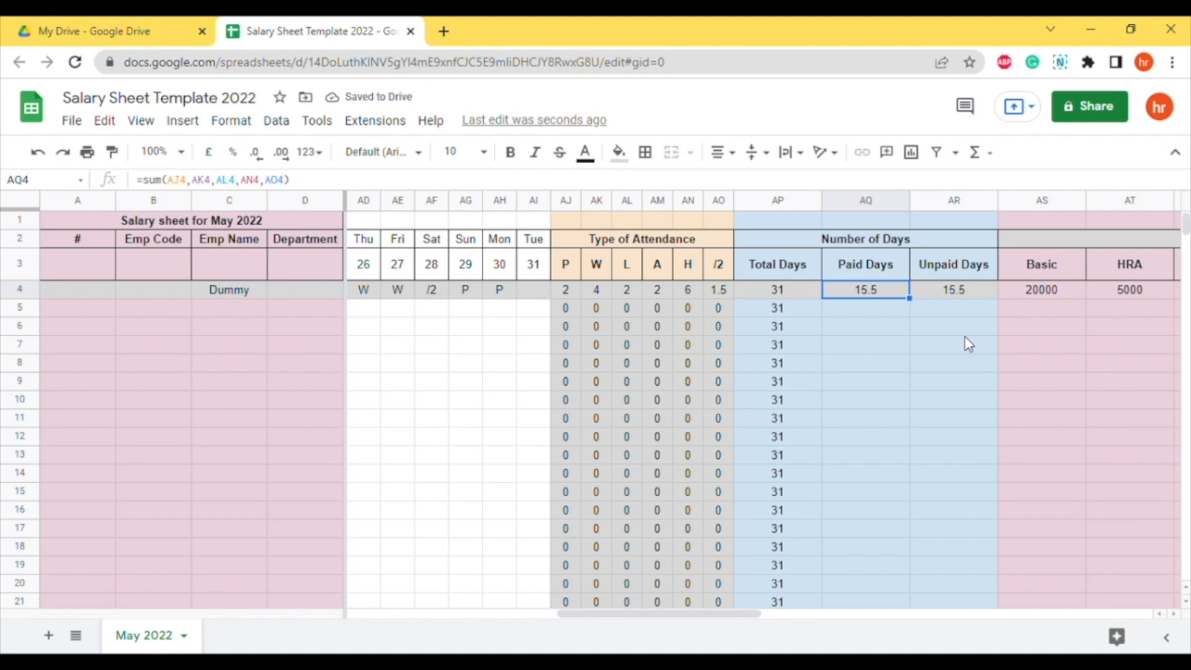
pyautogui.hotkey('ctrl', 'shift', 'Down')
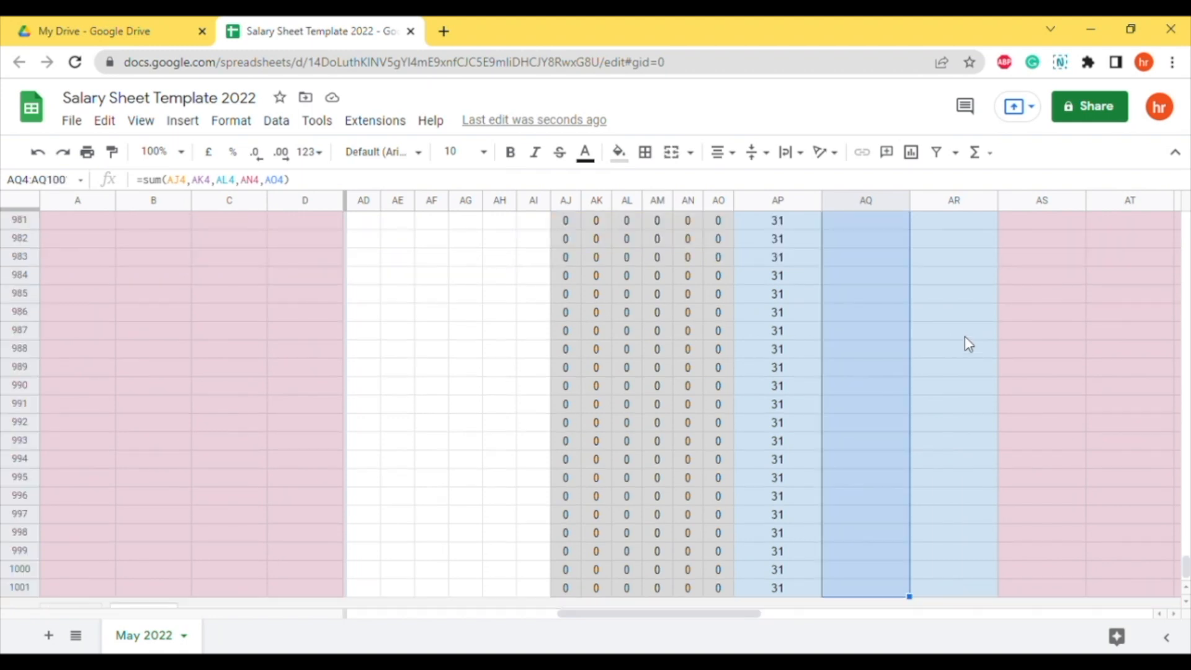
pyautogui.hotkey('ctrl', 'd')
pyautogui.scroll(20, 969, 344)
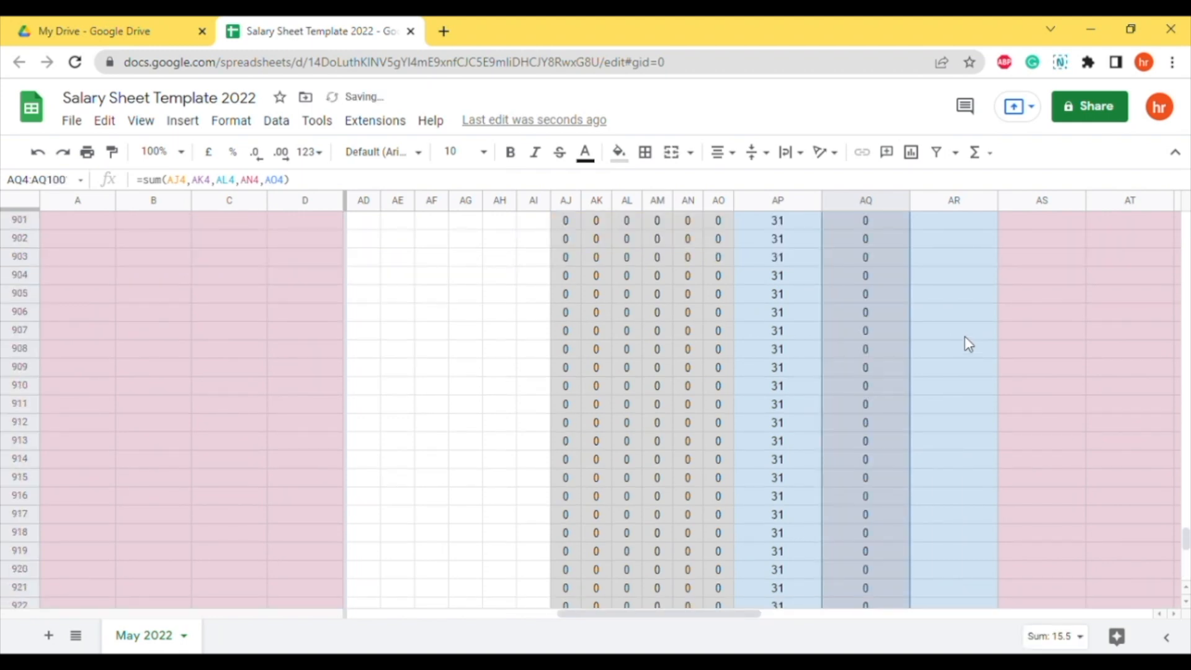
pyautogui.moveTo(1185, 538); pyautogui.dragTo(1185, 222)
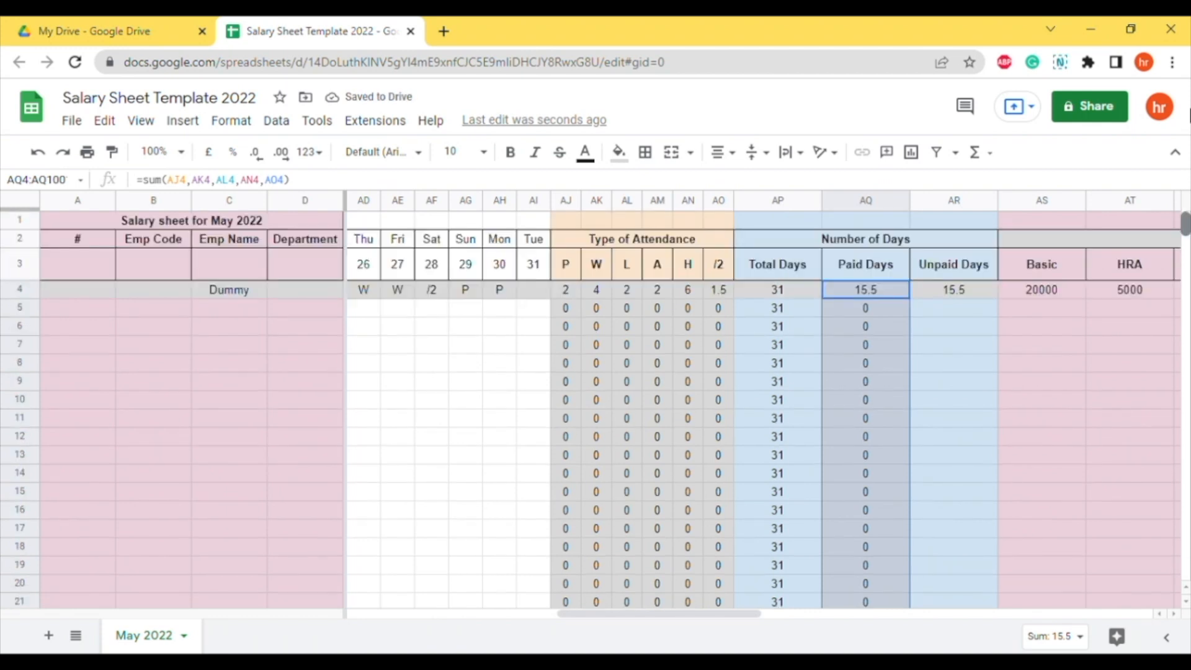
# Fill the Unpaid Days formula in AR4 down to the last row and return to the header rows.
pyautogui.click(963, 290)
pyautogui.hotkey('ctrl', 'shift', 'Down')
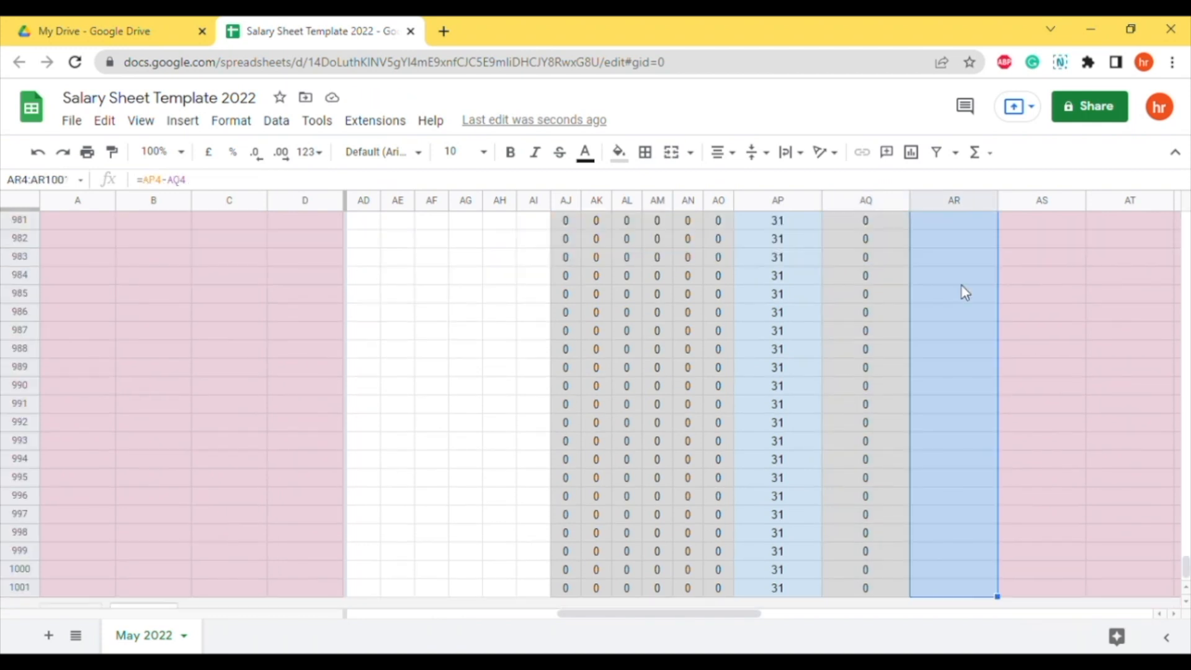
pyautogui.hotkey('ctrl', 'd')
pyautogui.scroll(20, 954, 340)
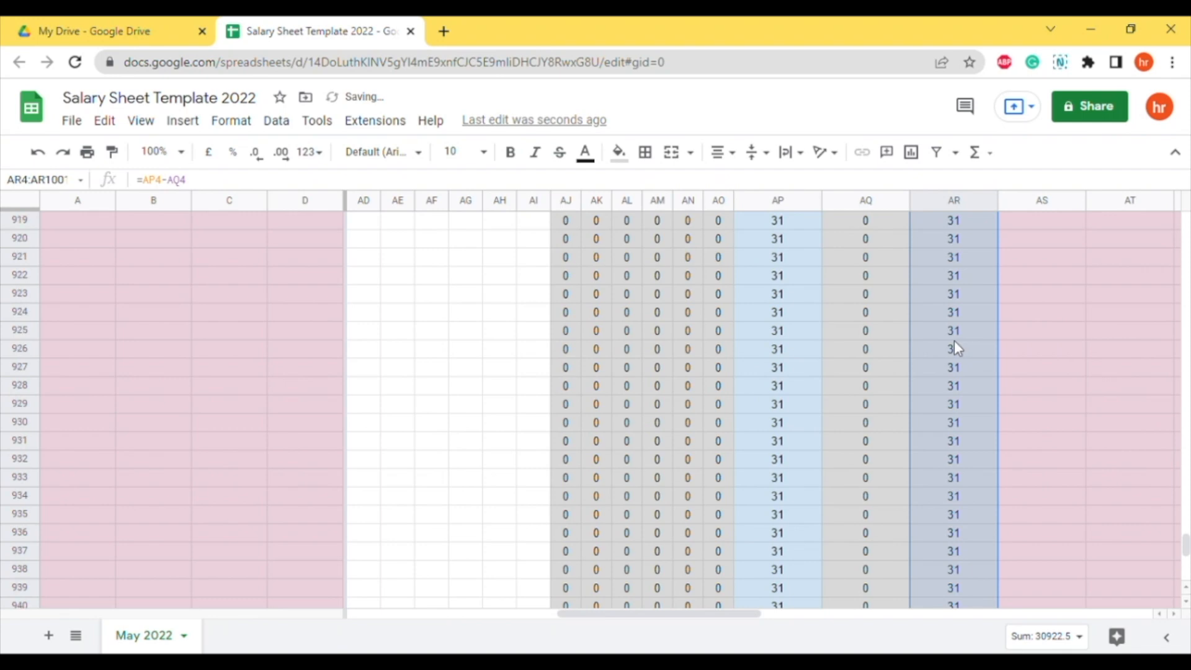
pyautogui.moveTo(1186, 535); pyautogui.dragTo(1189, 57)
# Examine the dummy row's salary component cells in row 4, starting from Basic in AS4.
pyautogui.click(1048, 296)
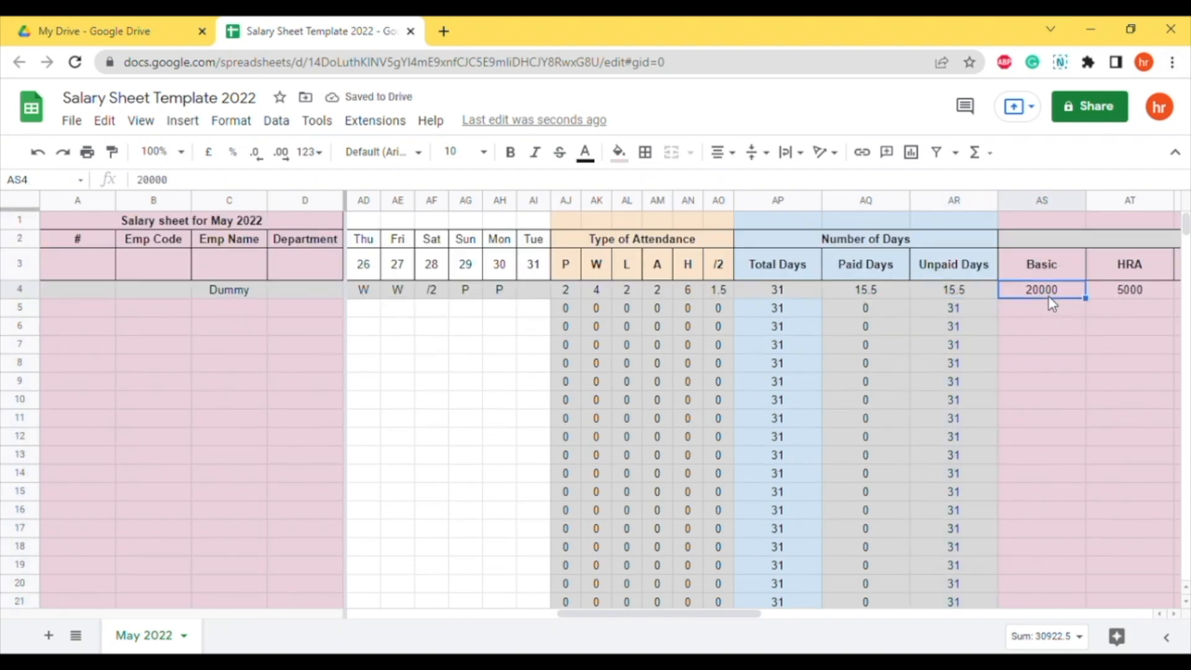
pyautogui.press('Right')
pyautogui.press('Right')
pyautogui.press('Right')
pyautogui.press('Right')
pyautogui.press('Left')
pyautogui.press('Left')
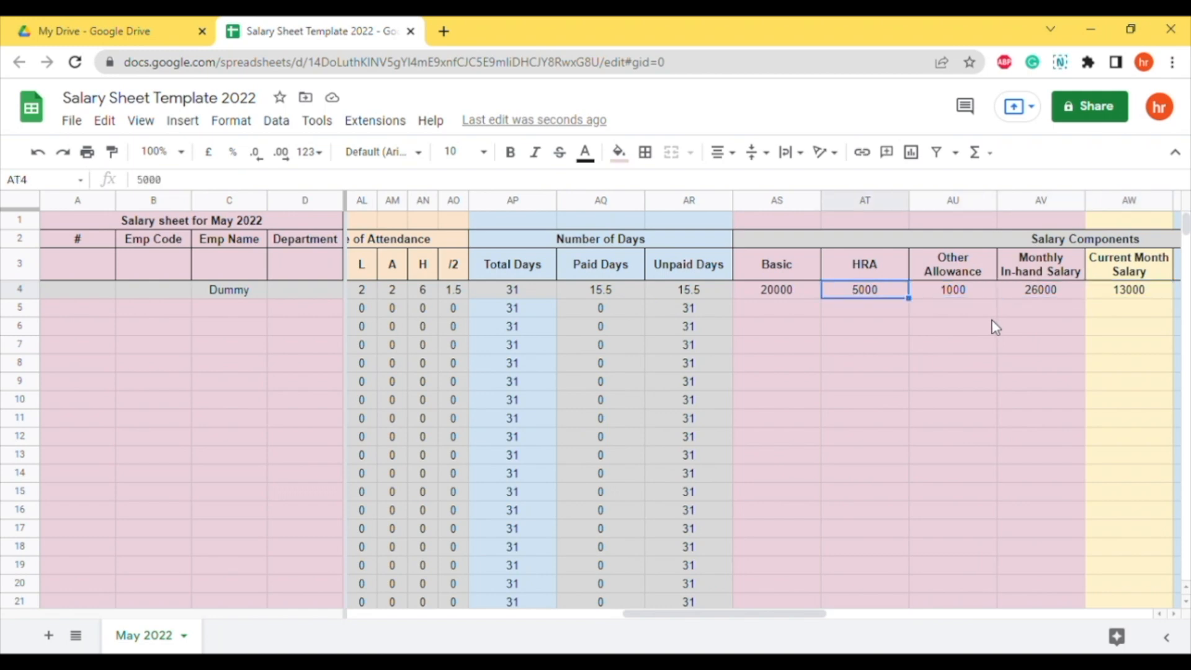
pyautogui.press('Left')
pyautogui.press('Left')
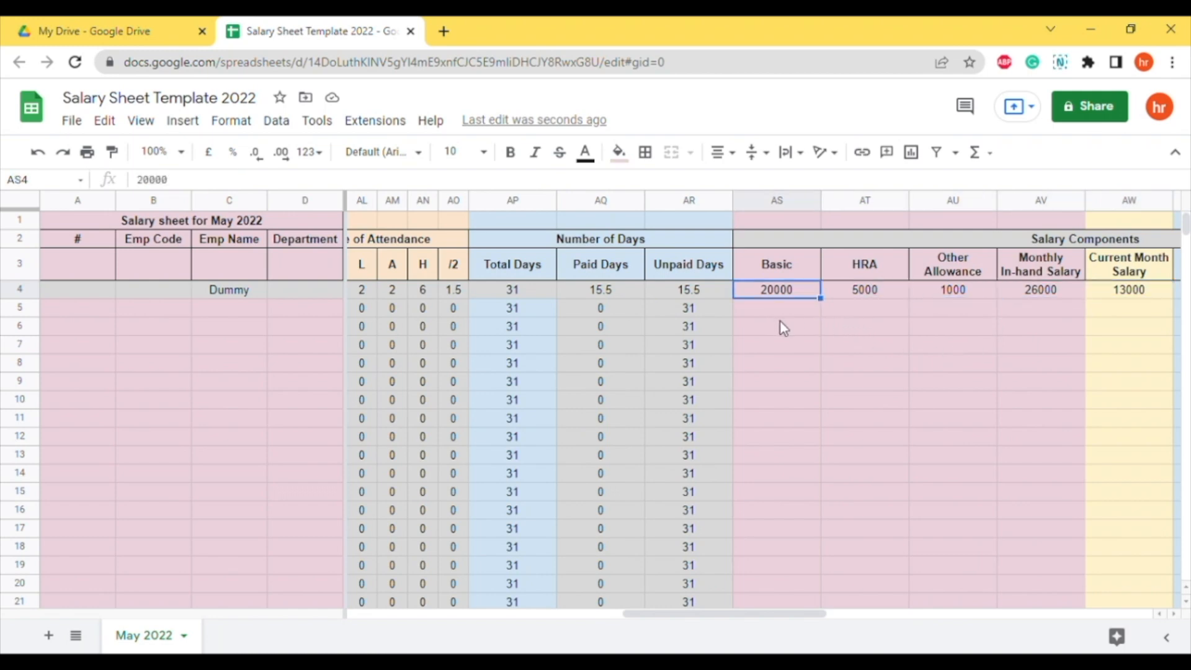
pyautogui.press('Right')
pyautogui.press('Right')
pyautogui.press('Right')
pyautogui.press('Right')
pyautogui.press('Right')
pyautogui.press('Right')
pyautogui.press('Left')
pyautogui.press('Left')
pyautogui.press('Left')
pyautogui.press('Left')
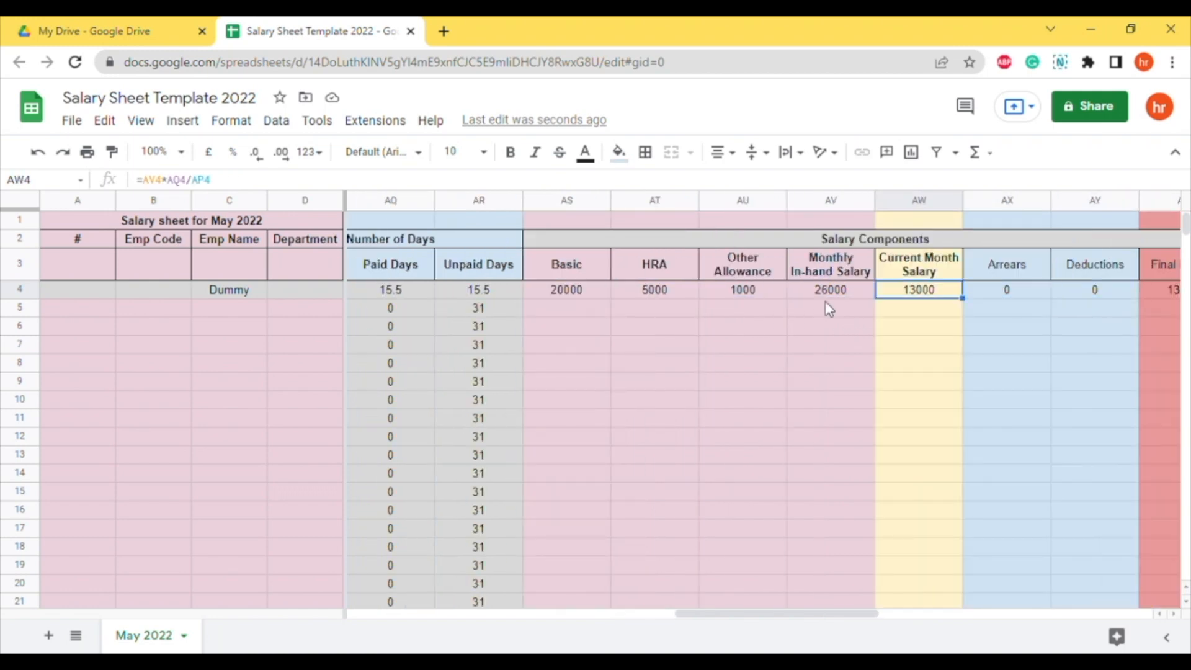
# Fill the Monthly In-hand Salary formula in AV4 down to the last row and return to the column's header.
pyautogui.press('Right')
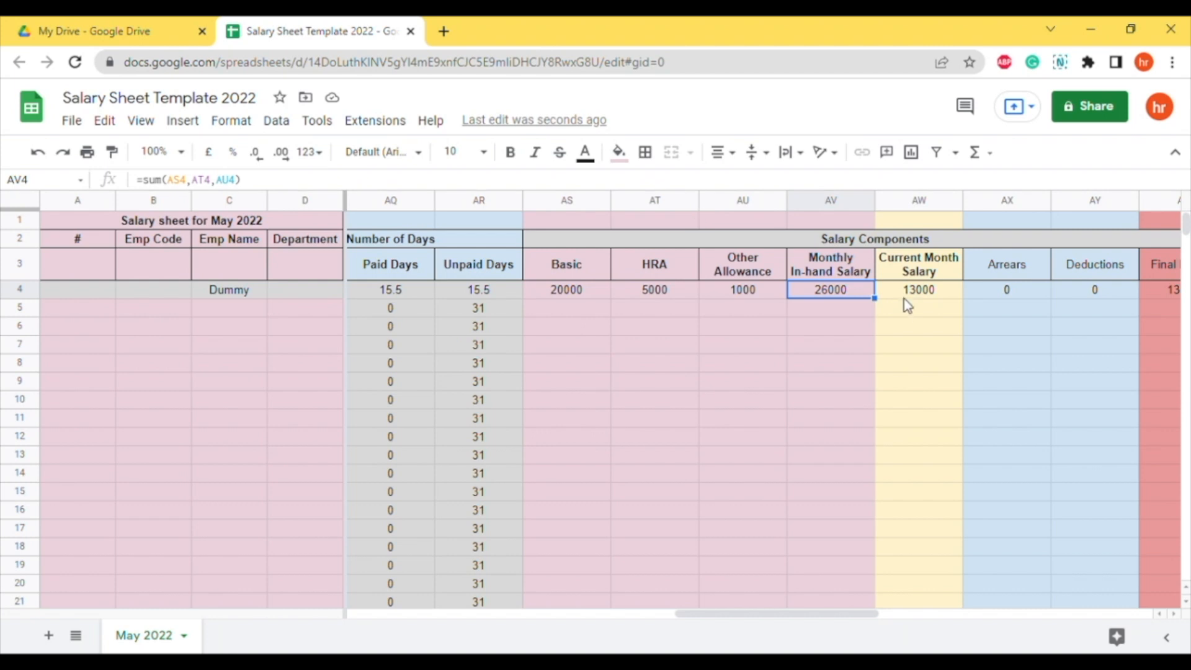
pyautogui.hotkey('ctrl', 'shift', 'Down')
pyautogui.hotkey('ctrl', 'd')
pyautogui.click(863, 350)
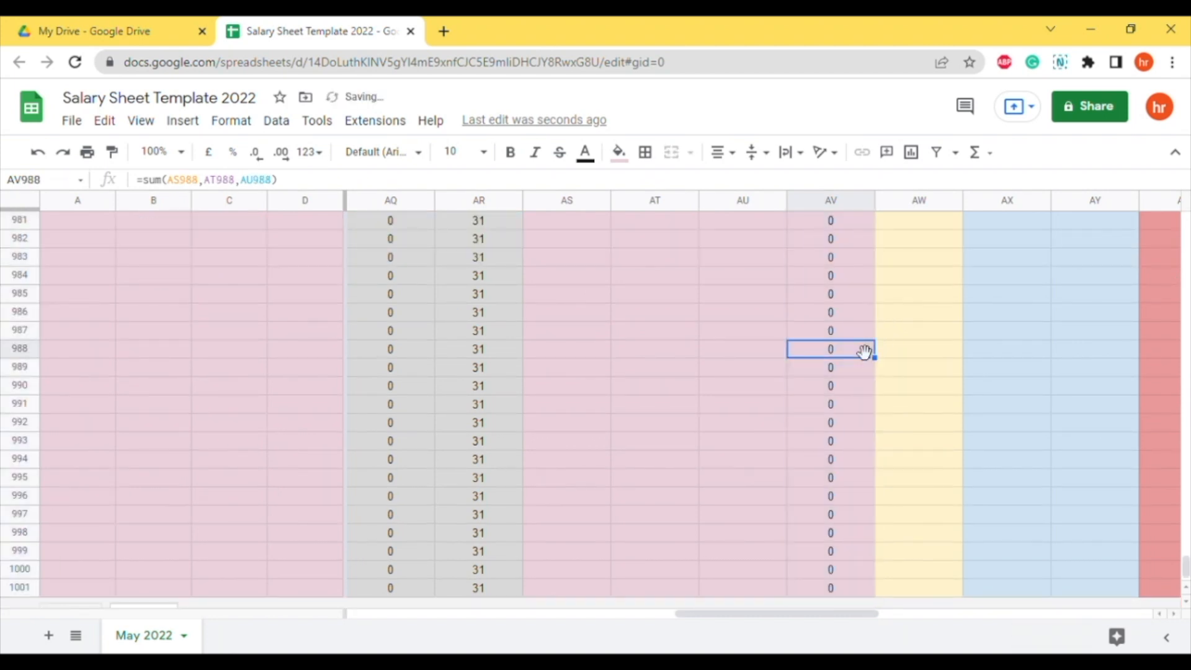
pyautogui.hotkey('ctrl', 'Up')
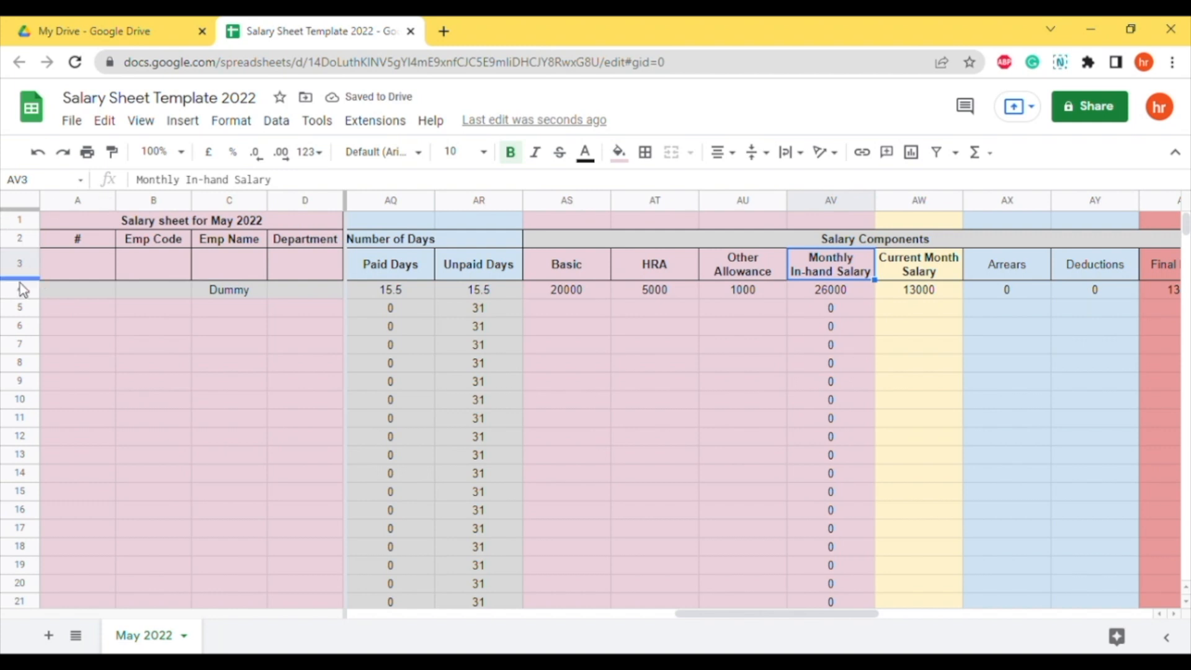
# Make header row 3 slightly taller and fill the Current Month Salary formula in AW4 down to the last row.
pyautogui.moveTo(16, 281); pyautogui.dragTo(16, 298)
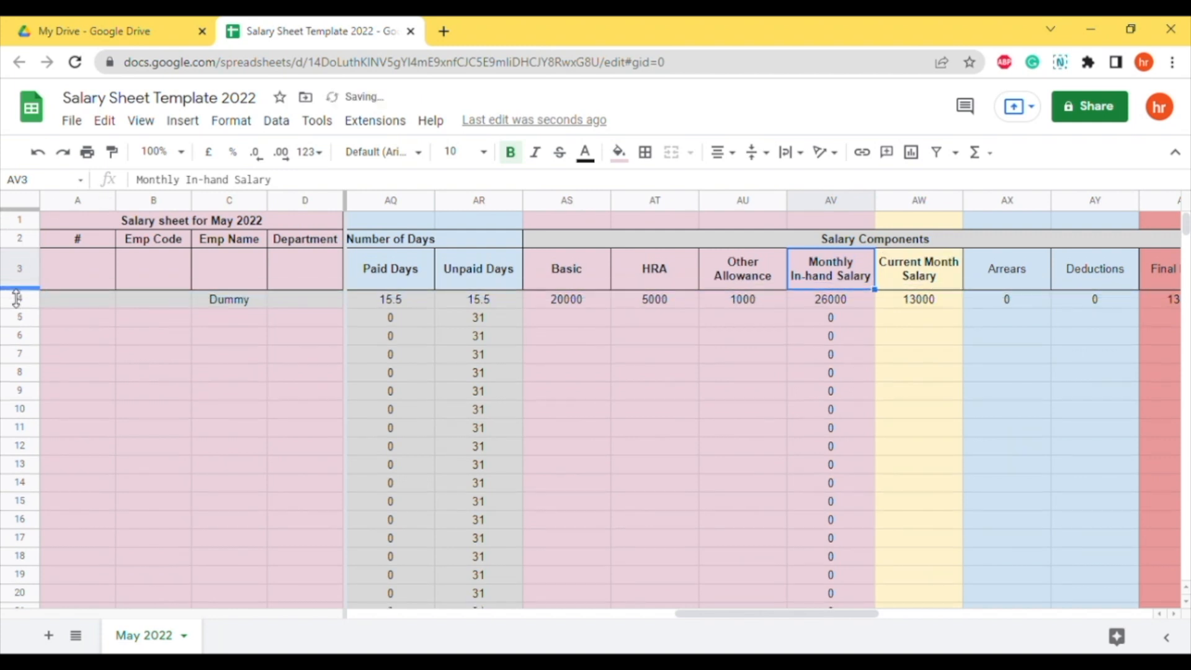
pyautogui.click(935, 307)
pyautogui.hotkey('ctrl', 'shift', 'Down')
pyautogui.hotkey('ctrl', 'd')
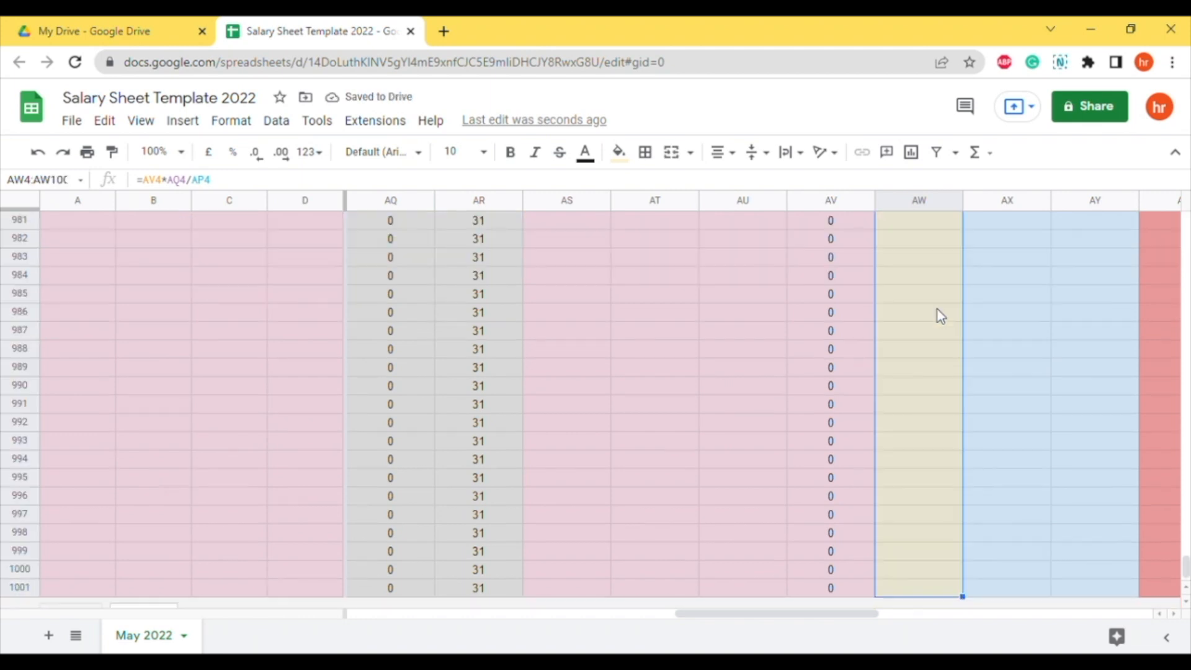
pyautogui.scroll(20, 936, 310)
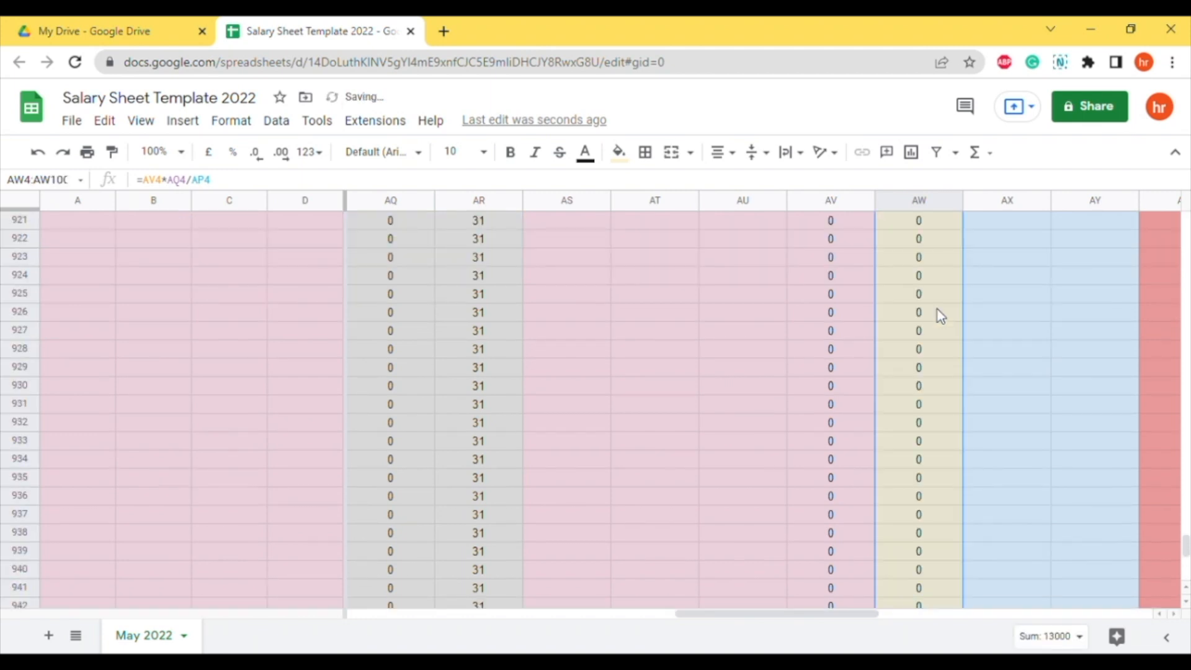
pyautogui.click(937, 310)
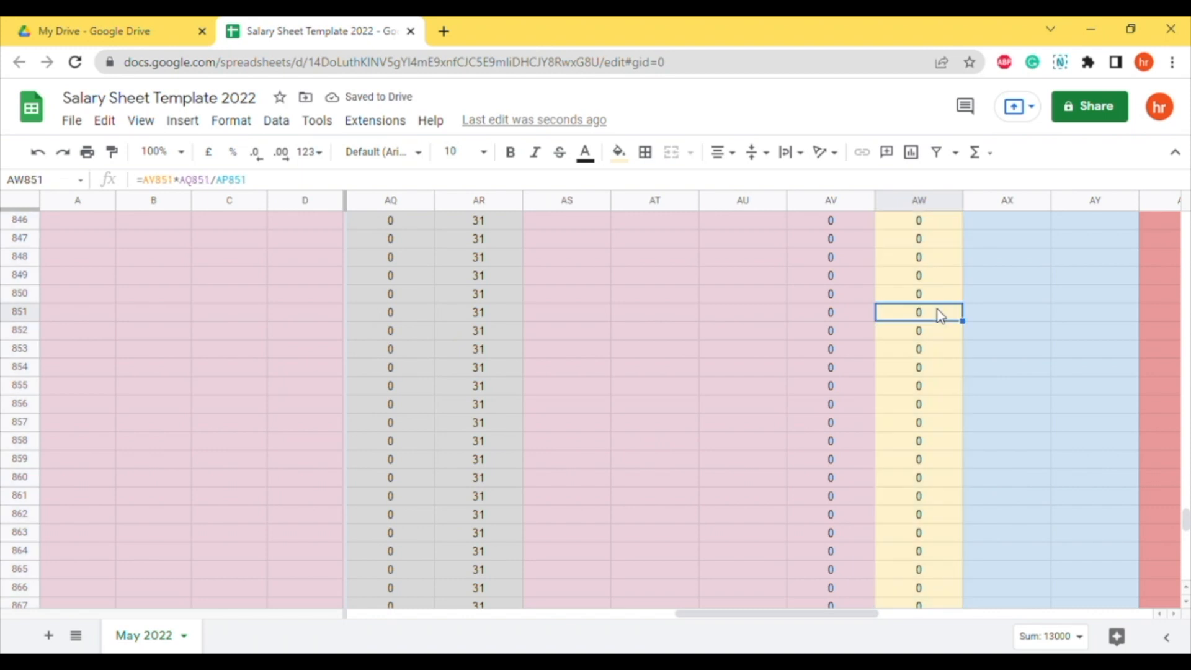
pyautogui.hotkey('ctrl', 'Up')
# Fill the Final Payout formula in AZ4 down to the last row and return to row 4.
pyautogui.click(1019, 298)
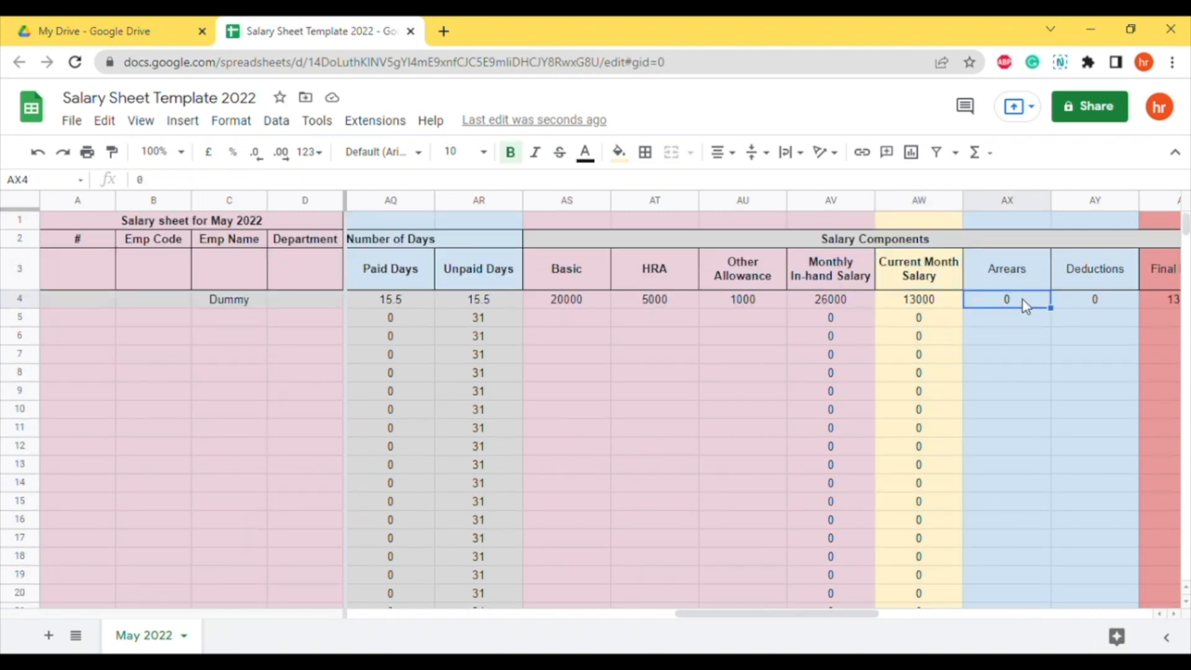
pyautogui.press('Right')
pyautogui.press('Right')
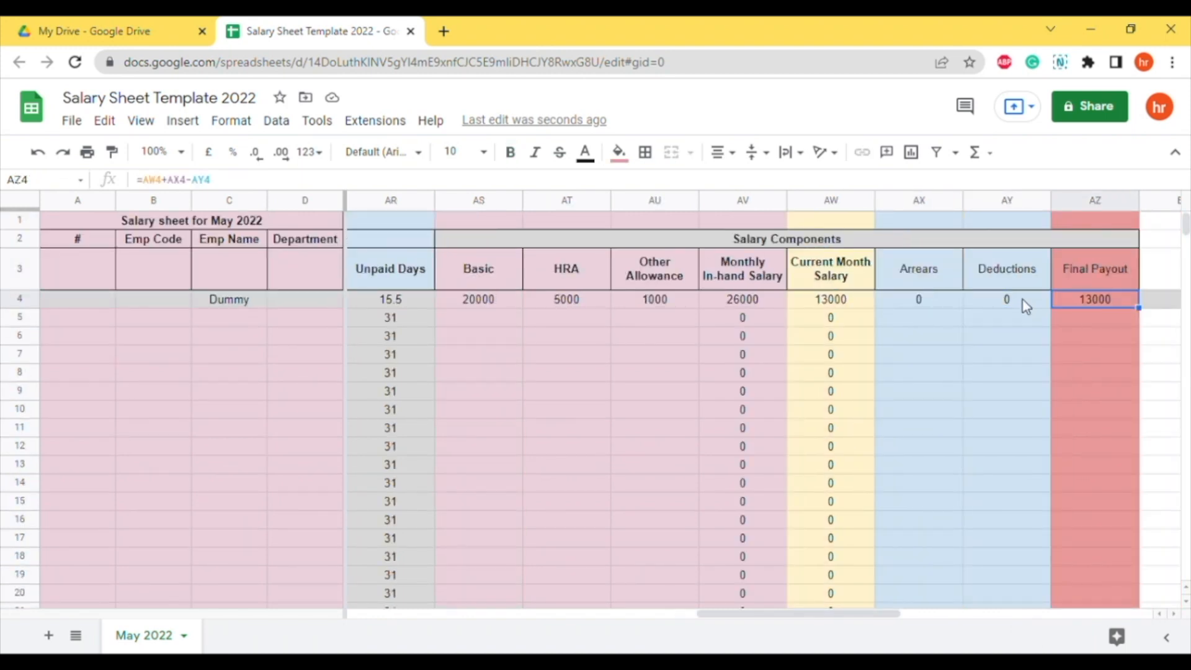
pyautogui.hotkey('ctrl', 'shift', 'Down')
pyautogui.hotkey('ctrl', 'Return')
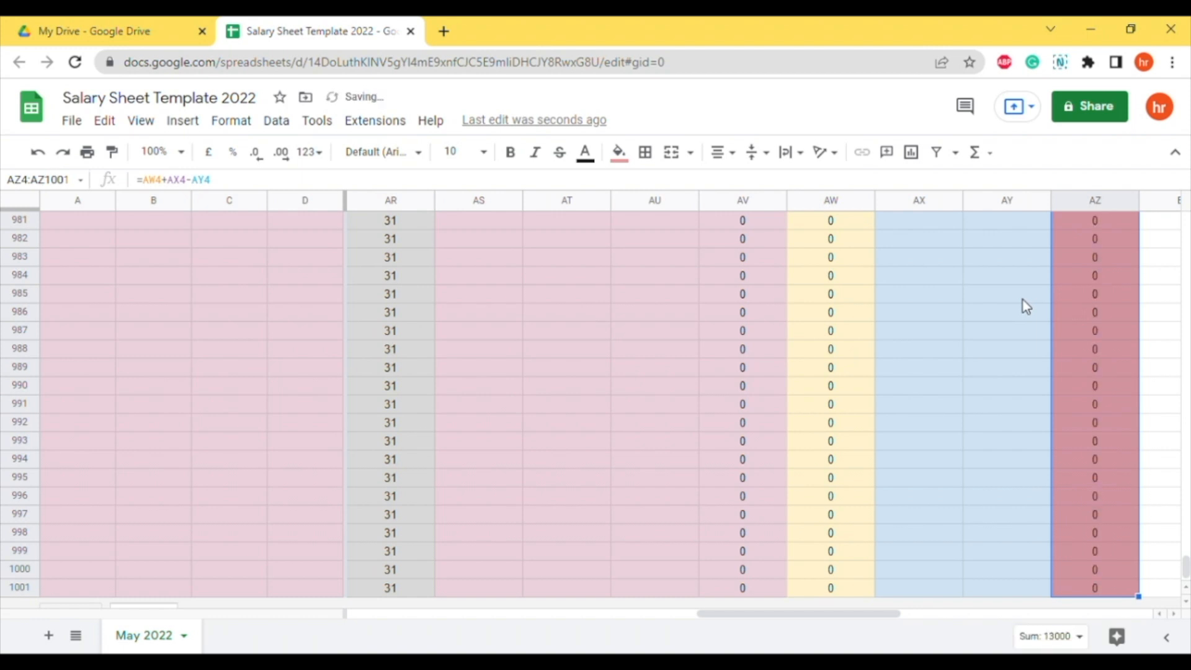
pyautogui.click(949, 335)
pyautogui.hotkey('ctrl', 'Up')
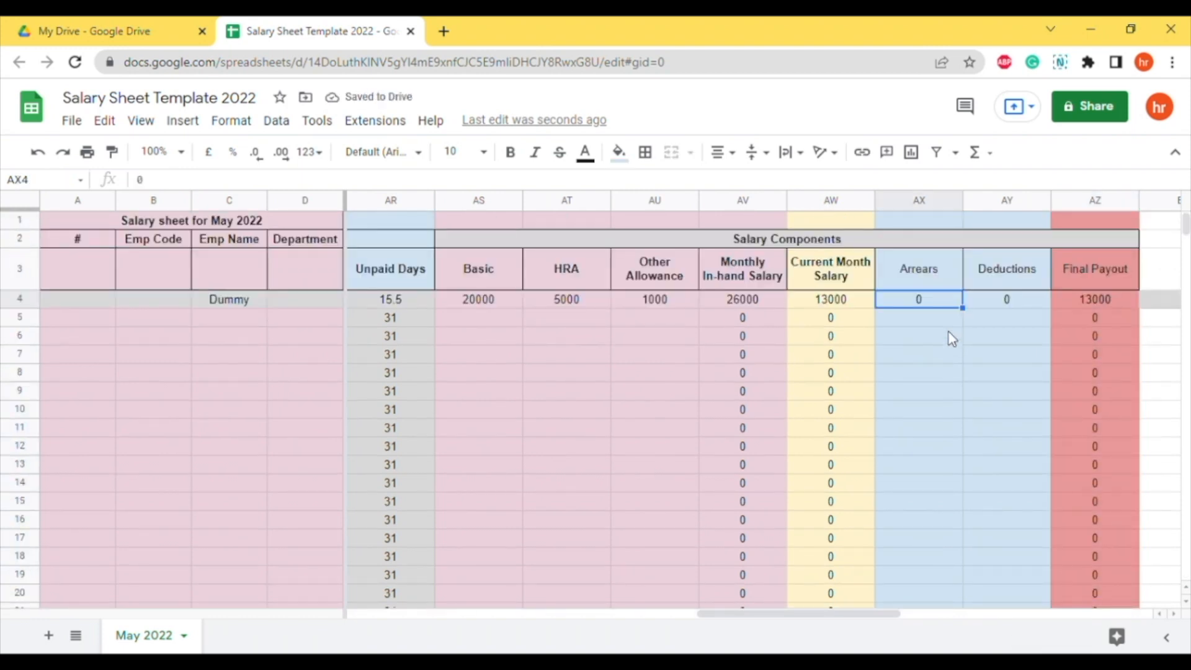
# Review row 4 from Arrears through Final Payout and go back across the sheet to A4.
pyautogui.press('Right')
pyautogui.press('Right')
pyautogui.press('Right')
pyautogui.press('Right')
pyautogui.press('Left')
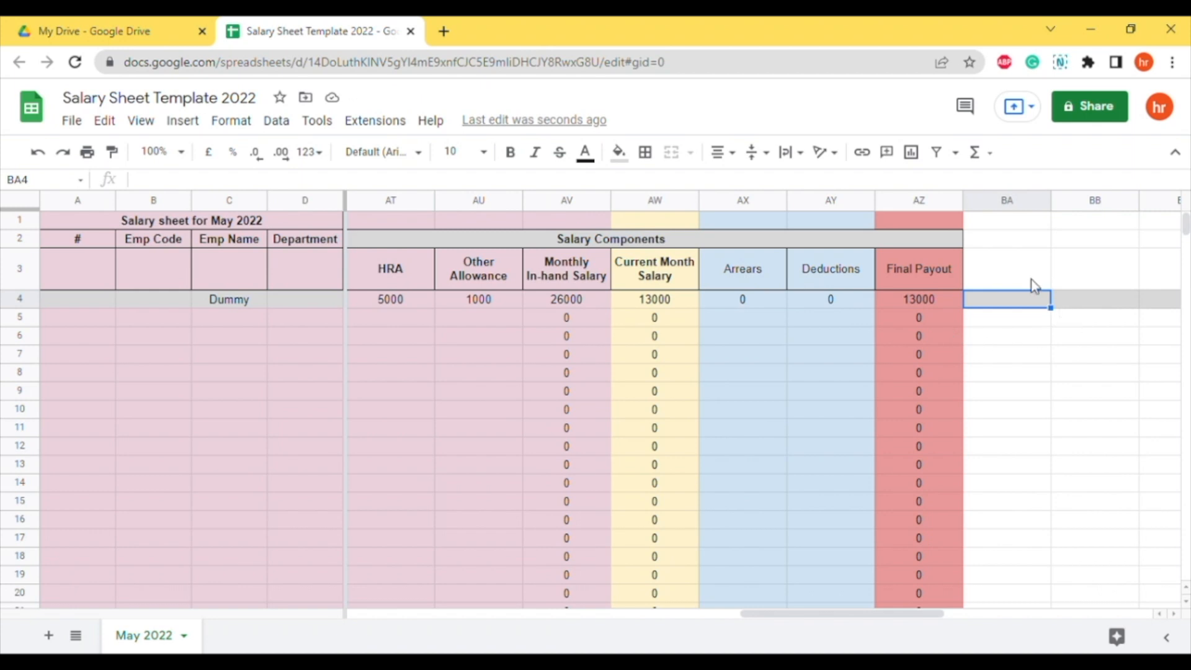
pyautogui.scroll(-5, 899, 384)
pyautogui.scroll(5, 899, 385)
pyautogui.press('Left')
pyautogui.press('Left')
pyautogui.press('Left')
pyautogui.press('Left')
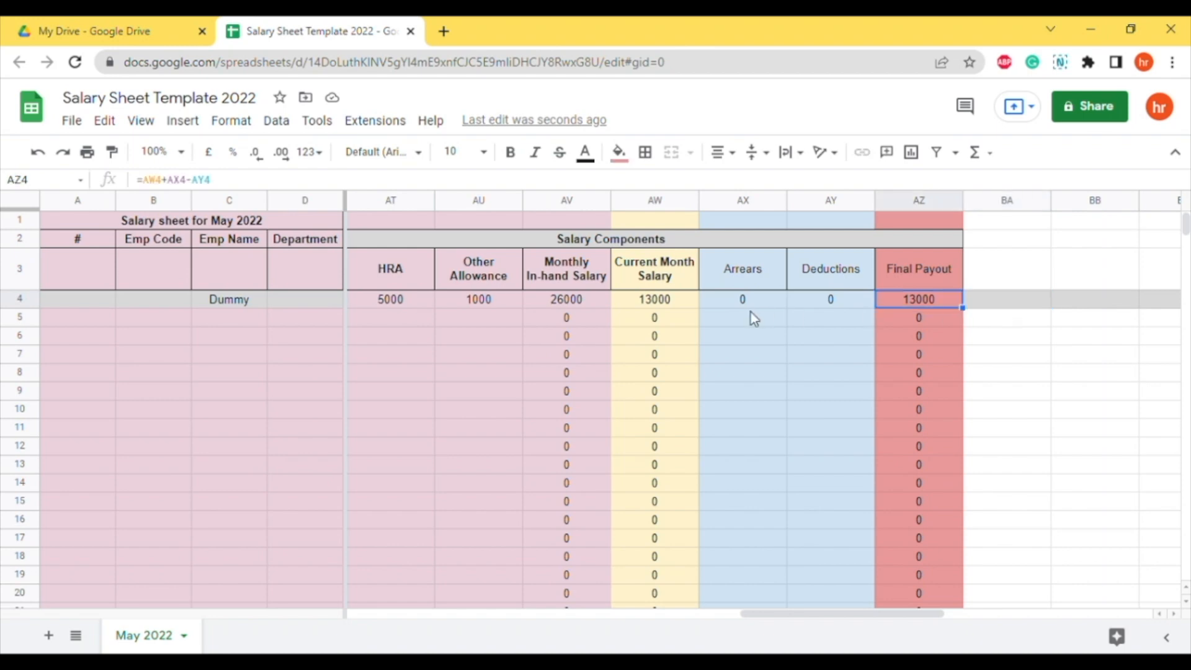
pyautogui.press('Left')
pyautogui.press('Left')
pyautogui.press('Left')
pyautogui.press('Left')
pyautogui.press('Left')
pyautogui.press('Left')
pyautogui.press('Left')
pyautogui.press('Left')
pyautogui.press('Left')
pyautogui.press('Left')
pyautogui.press('Left')
pyautogui.press('Left')
pyautogui.press('Left')
pyautogui.press('Left')
pyautogui.press('Left')
pyautogui.press('Left')
pyautogui.press('Left')
pyautogui.press('Left')
pyautogui.press('Left')
pyautogui.press('Left')
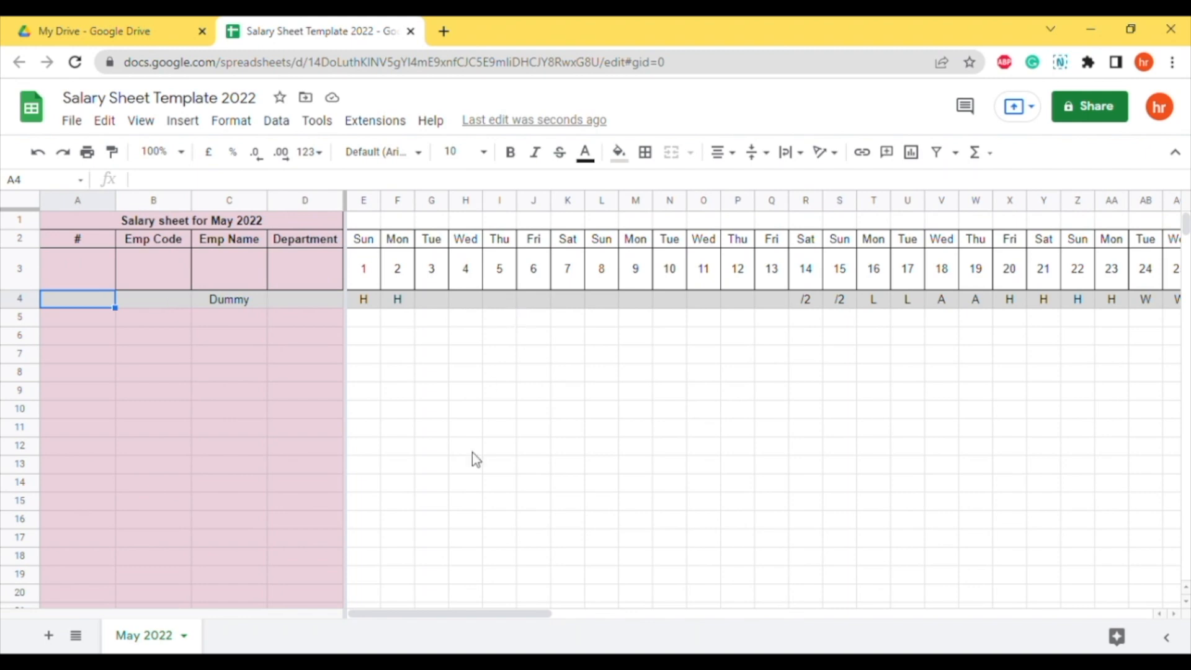
# Enter the first employee's record in row 5: serial number 1, the employee code, the employee's name and department Admin.
pyautogui.moveTo(451, 612); pyautogui.dragTo(314, 608)
pyautogui.click(95, 316)
pyautogui.write('1')
pyautogui.press('Tab')
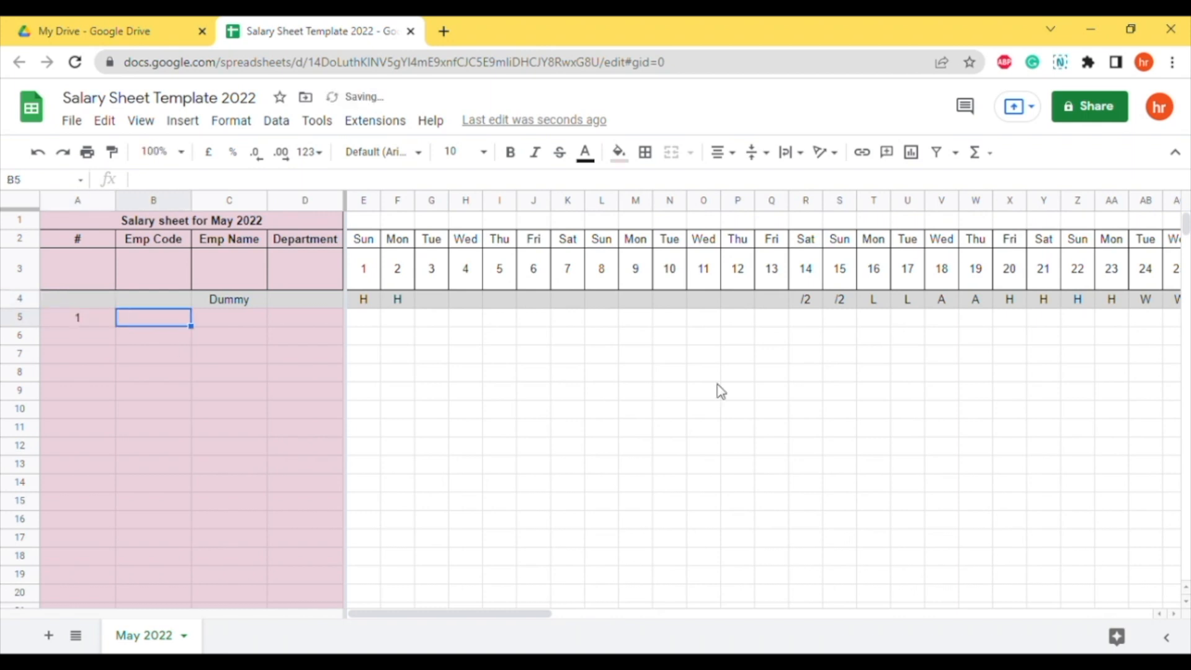
pyautogui.write('123')
pyautogui.press('Tab')
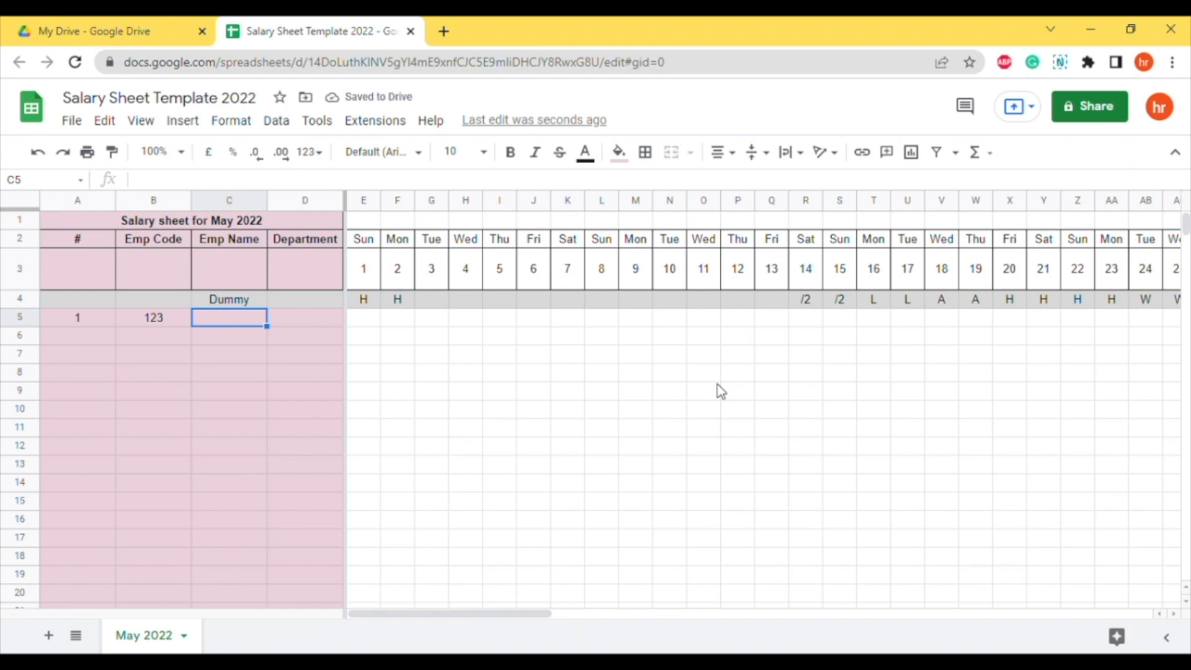
pyautogui.write('Ram')
pyautogui.press('Tab')
pyautogui.write('Admin')
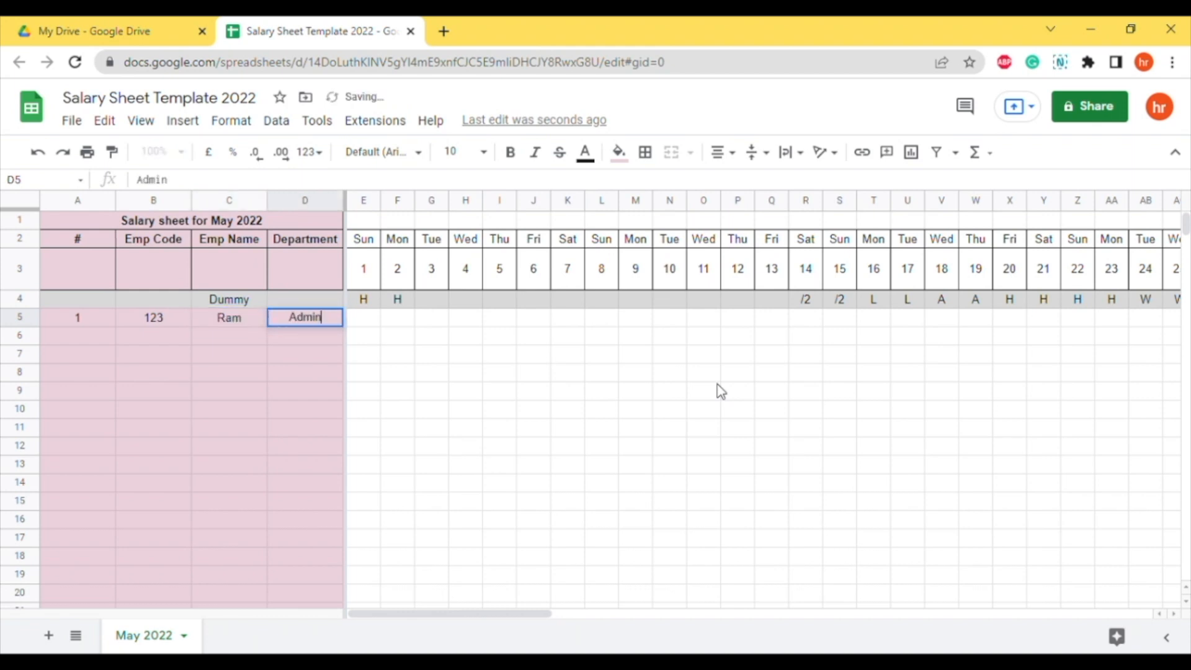
pyautogui.press('Tab')
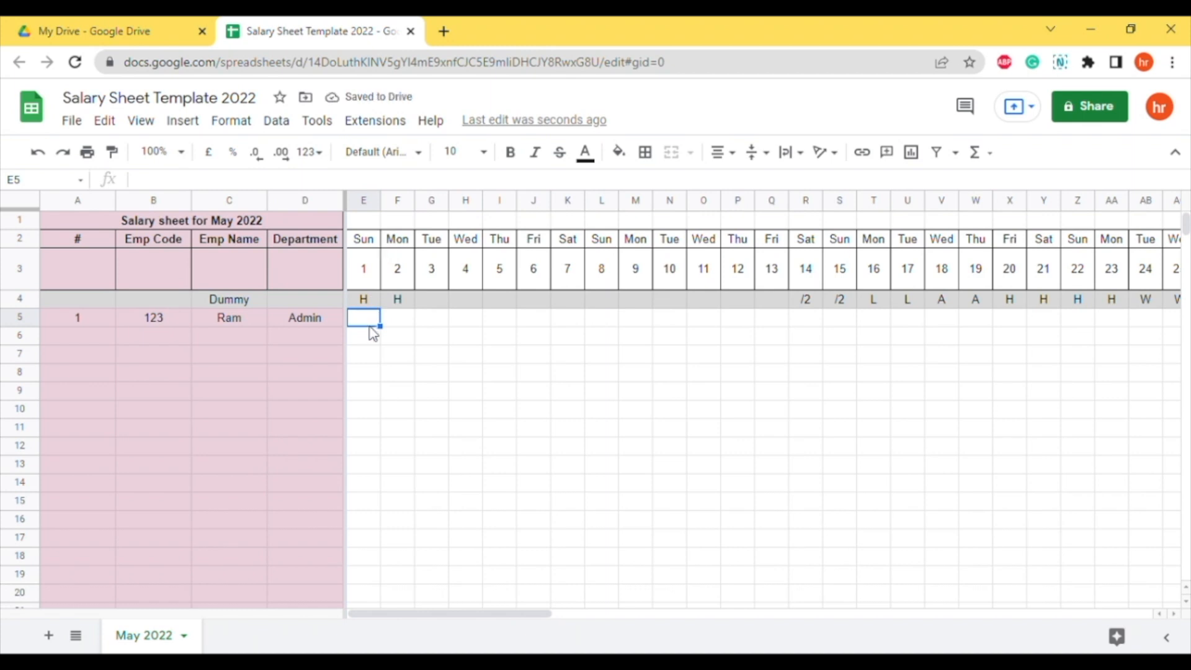
# Mark the employee's attendance in row 5 as W for date 1 and P for dates 2 to 6.
pyautogui.write('w')
pyautogui.press('BackSpace')
pyautogui.write('W')
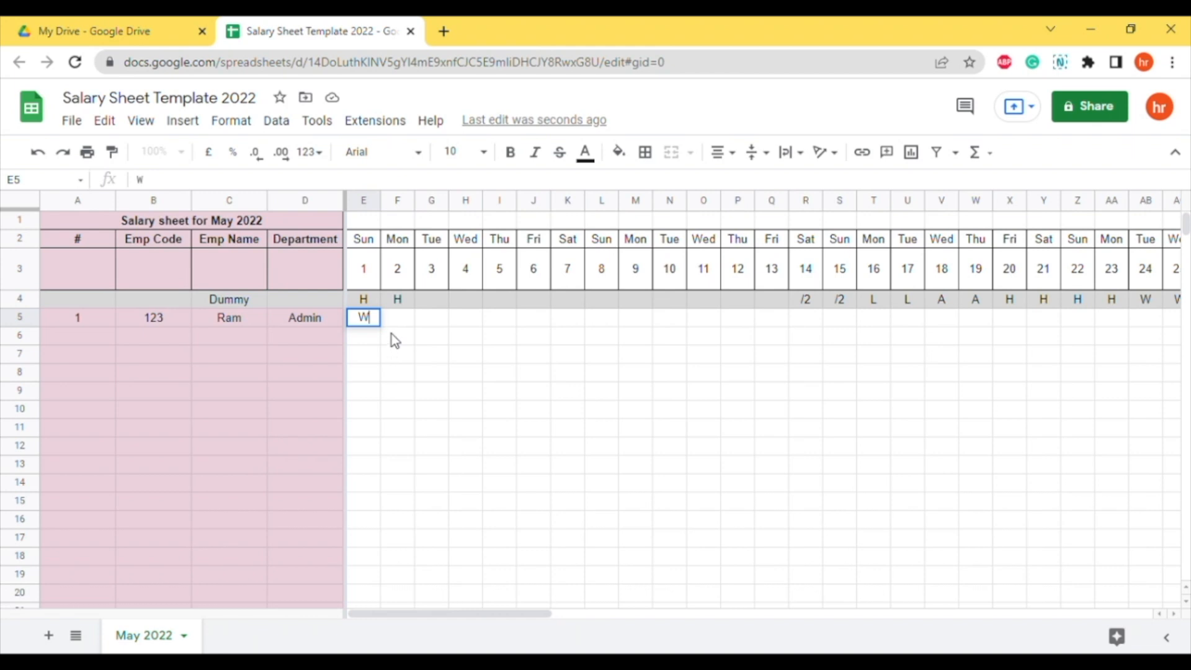
pyautogui.click(391, 323)
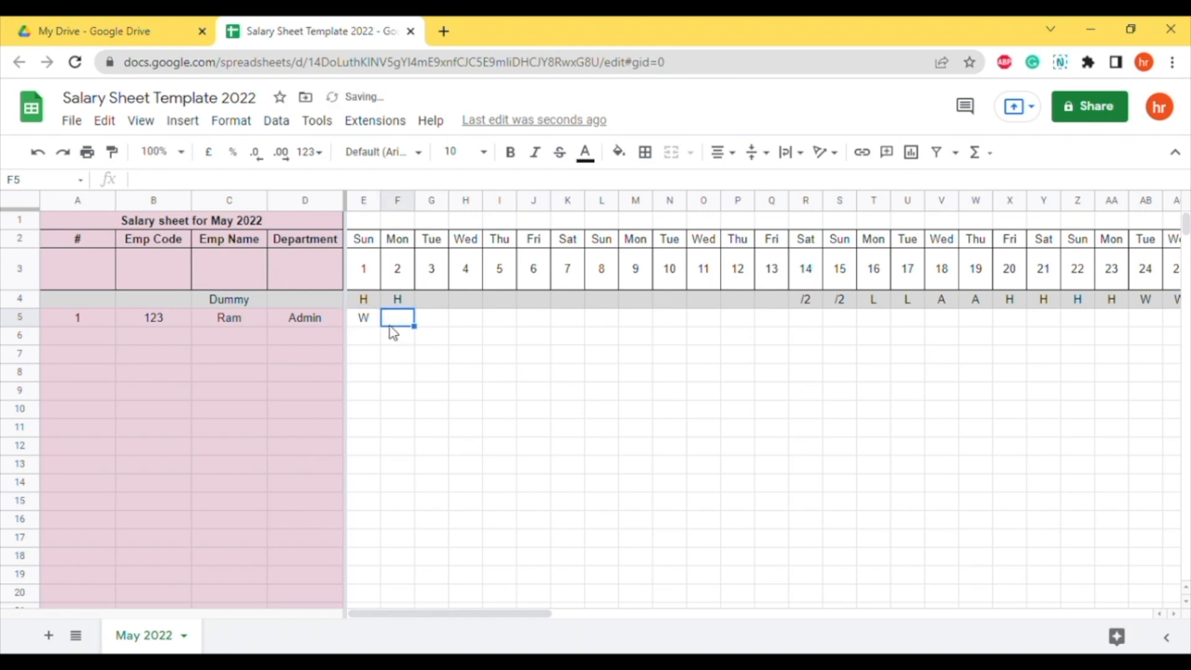
pyautogui.write('P')
pyautogui.click(431, 319)
pyautogui.write('P')
pyautogui.click(470, 327)
pyautogui.write('P')
pyautogui.click(502, 323)
pyautogui.write('P')
pyautogui.click(536, 321)
pyautogui.write('P')
pyautogui.click(570, 318)
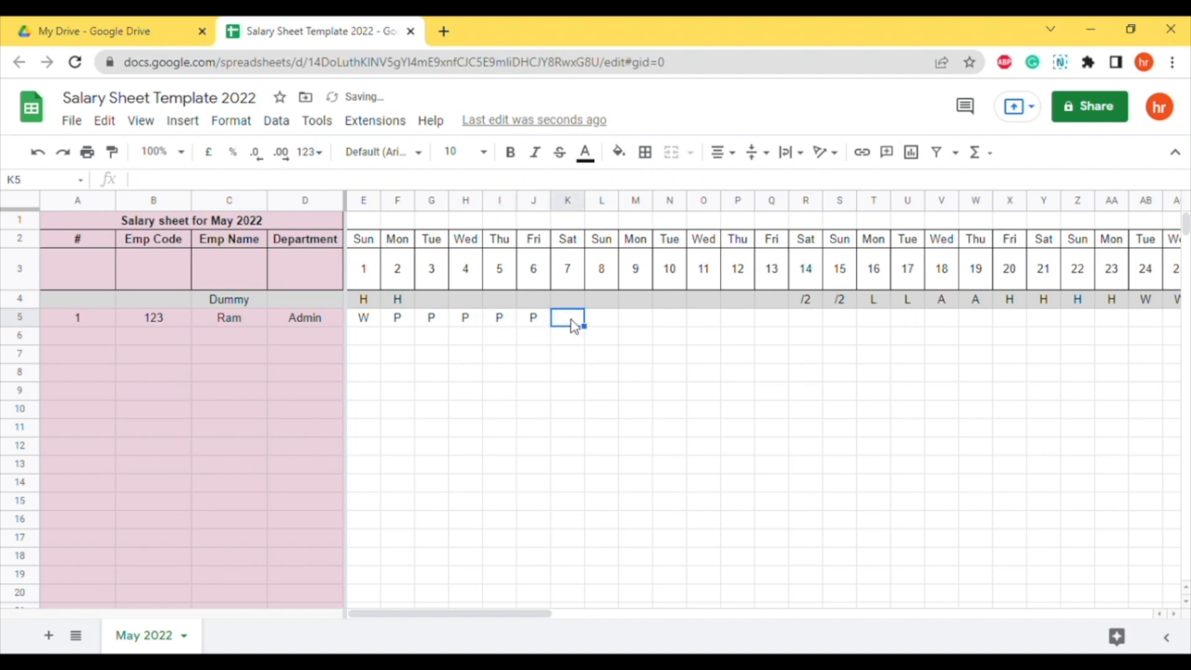
# Mark the employee's attendance in row 5 as W for dates 7 and 8 and P for dates 9 to 13.
pyautogui.write('W')
pyautogui.click(597, 322)
pyautogui.write('W')
pyautogui.click(625, 327)
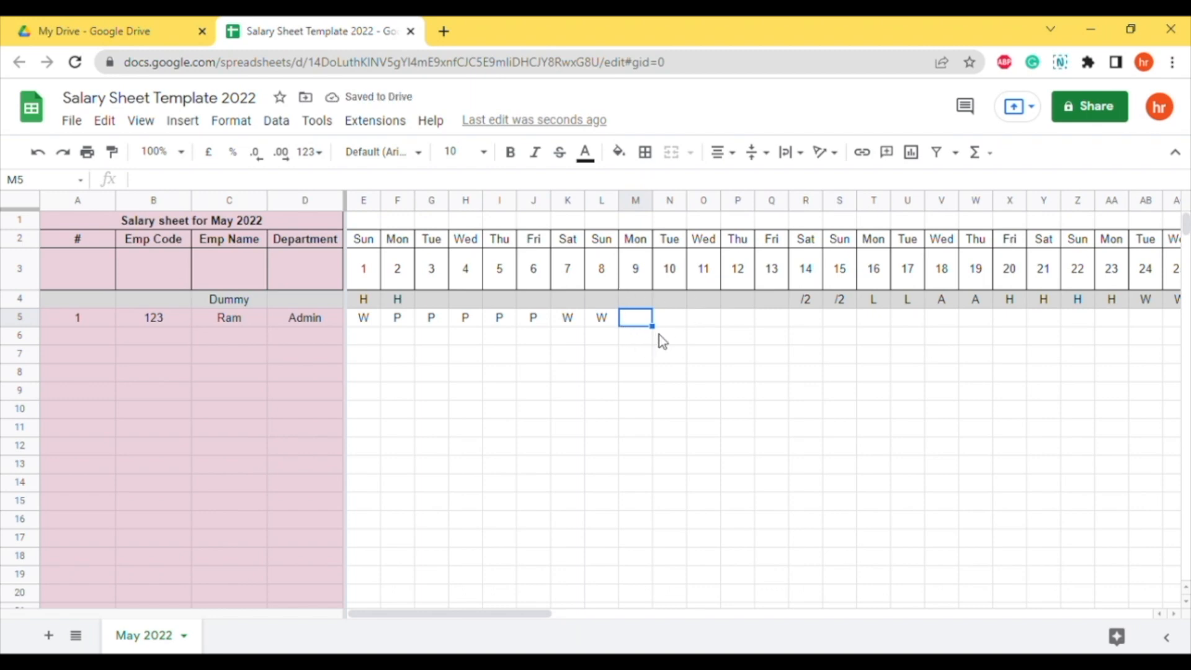
pyautogui.moveTo(457, 613)
pyautogui.mouseDown()
pyautogui.moveTo(500, 617)
pyautogui.moveTo(438, 608)
pyautogui.mouseUp()
pyautogui.write('P')
pyautogui.press('Tab')
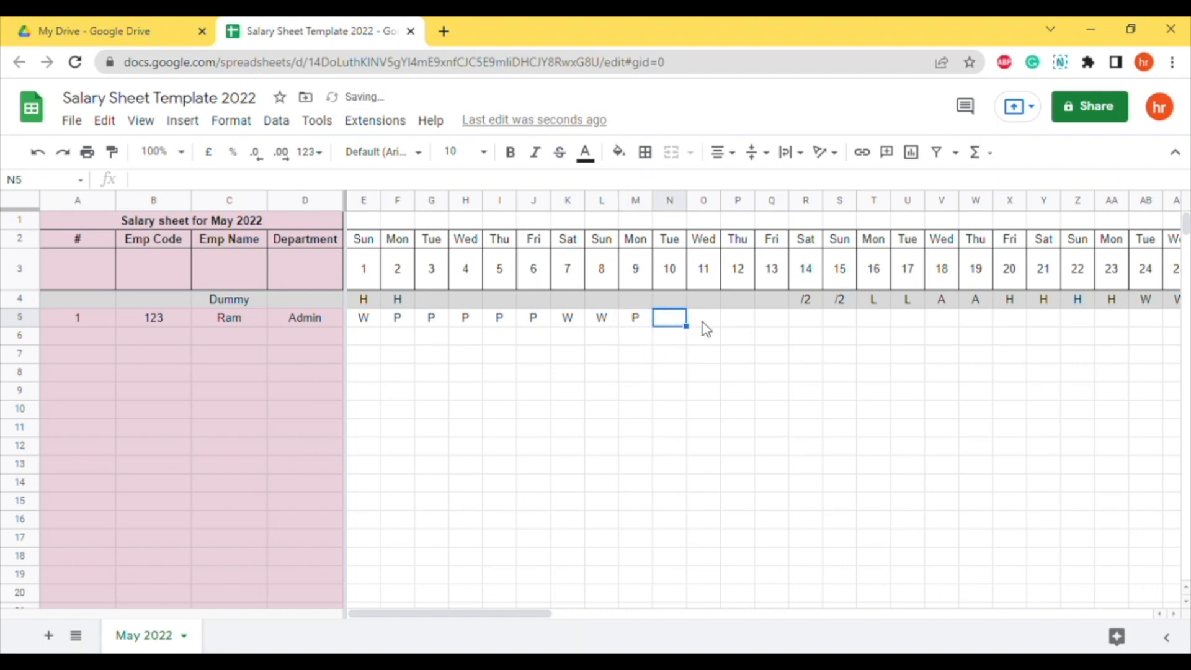
pyautogui.write('P')
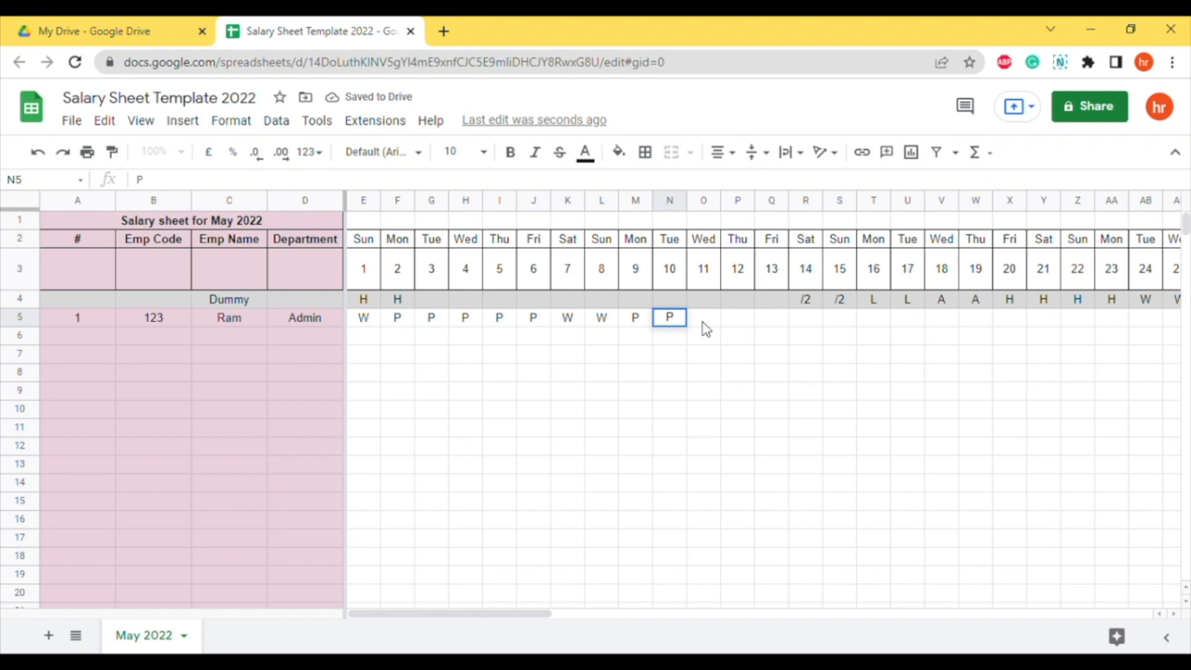
pyautogui.press('Tab')
pyautogui.write('P')
pyautogui.press('Tab')
pyautogui.write('P')
pyautogui.press('Tab')
pyautogui.write('P')
pyautogui.press('Tab')
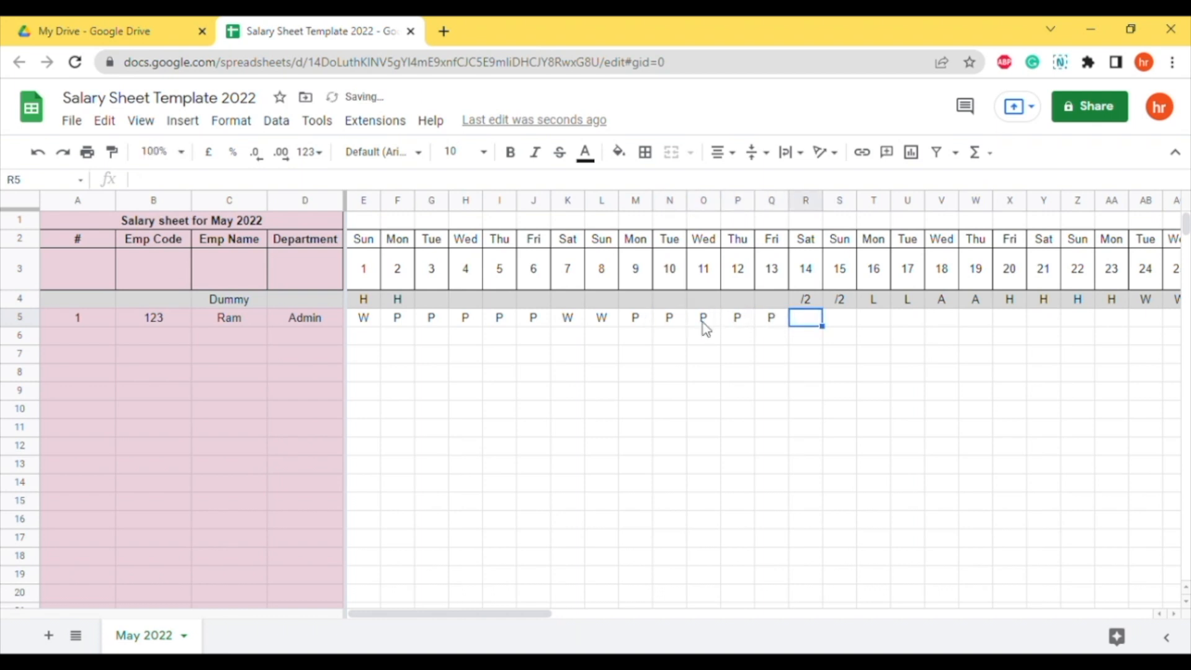
# Mark the employee's attendance in row 5 as W for dates 14 and 15 and P for dates 16 to 20.
pyautogui.write('W')
pyautogui.press('Tab')
pyautogui.write('W')
pyautogui.press('Tab')
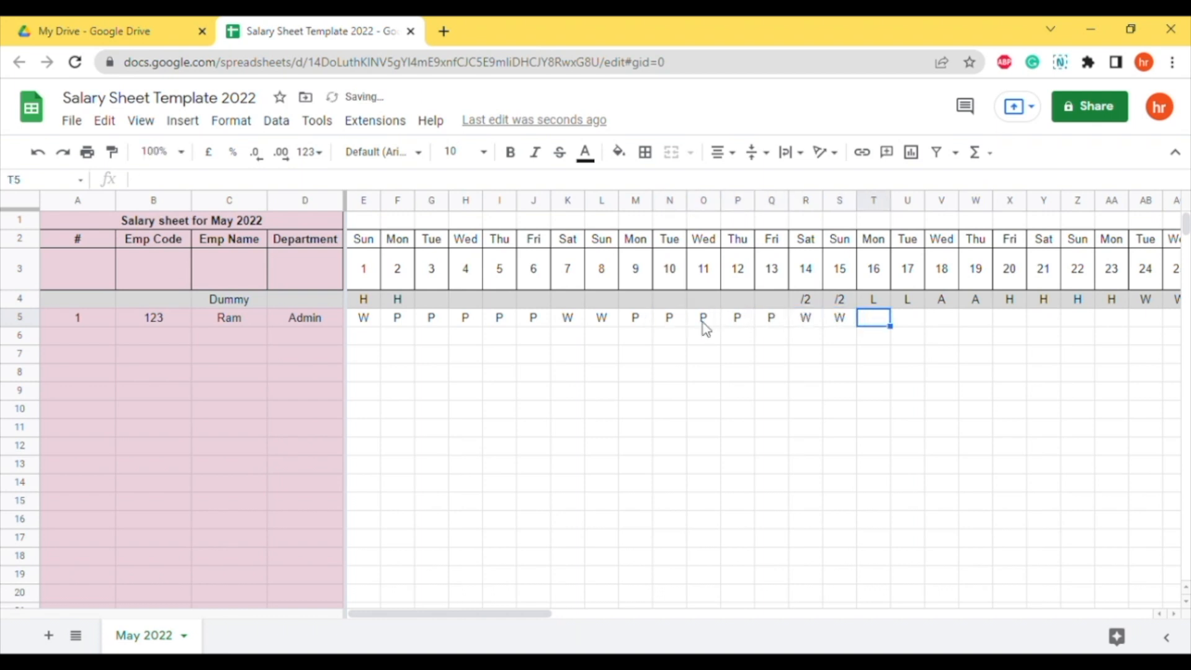
pyautogui.write('P')
pyautogui.press('Tab')
pyautogui.write('P')
pyautogui.press('Tab')
pyautogui.write('P')
pyautogui.press('Tab')
pyautogui.write('P')
pyautogui.press('Tab')
pyautogui.write('P')
pyautogui.press('Tab')
# Mark the employee's attendance in row 5 as W for dates 21 and 22 and P for dates 23 to 27.
pyautogui.write('W')
pyautogui.press('Tab')
pyautogui.write('W')
pyautogui.press('Tab')
pyautogui.write('P')
pyautogui.press('Tab')
pyautogui.write('P')
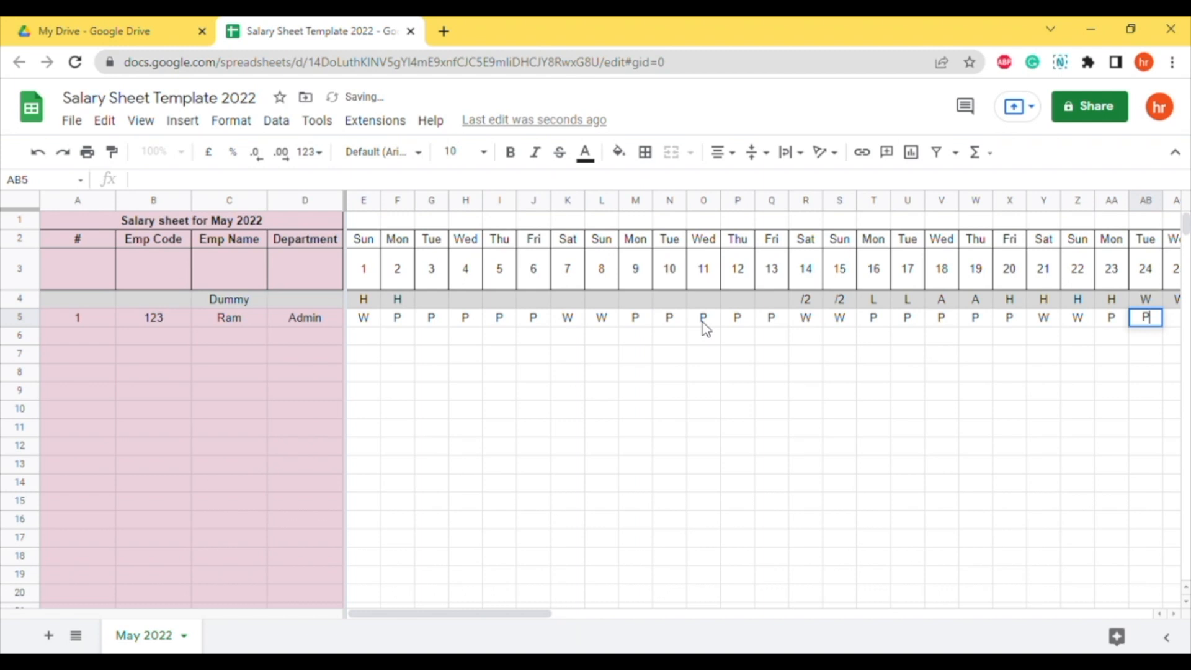
pyautogui.press('Tab')
pyautogui.write('P')
pyautogui.press('Tab')
pyautogui.write('P')
pyautogui.press('Tab')
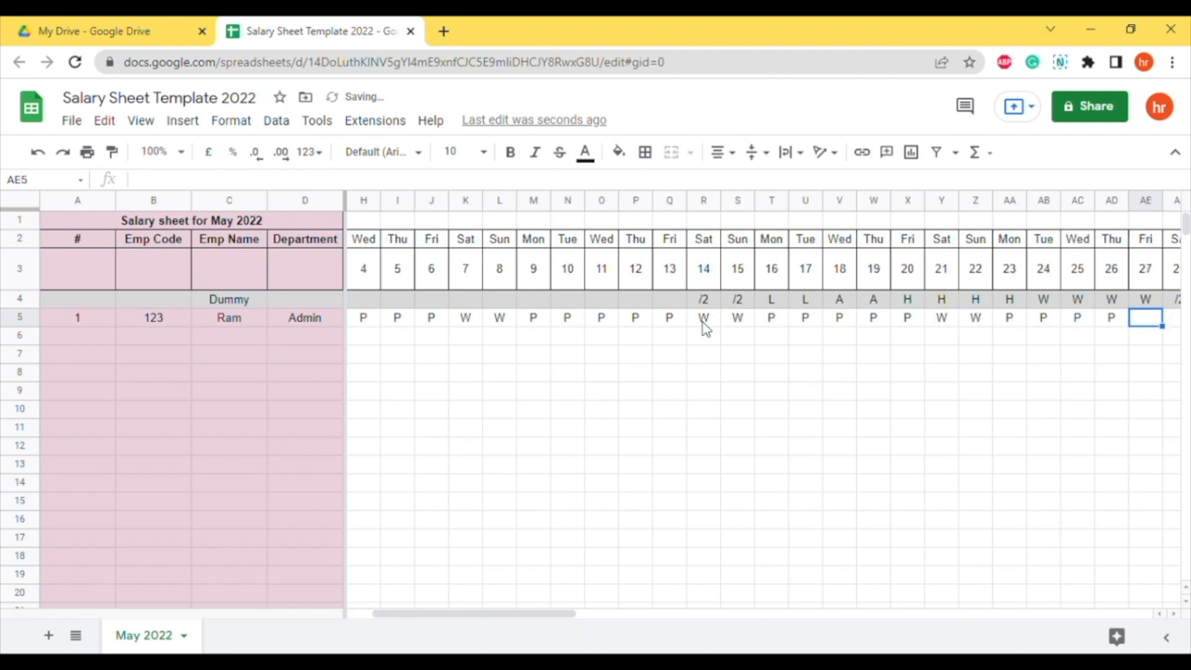
pyautogui.write('P')
pyautogui.press('Tab')
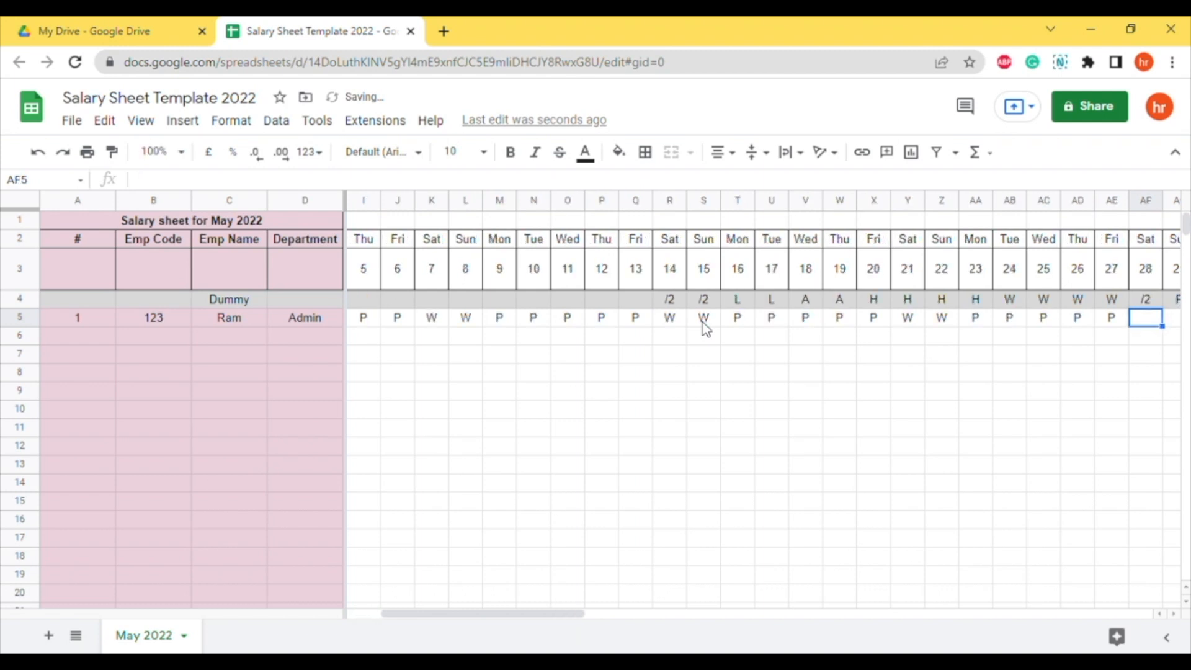
# Complete the month's attendance in row 5 with W for dates 28 and 29 and P for dates 30 and 31.
pyautogui.write('W')
pyautogui.press('Tab')
pyautogui.write('W')
pyautogui.press('Tab')
pyautogui.write('P')
pyautogui.press('Tab')
pyautogui.write('P')
pyautogui.press('Tab')
# Review the attendance entries along row 5, going back to the serial number in A5.
pyautogui.click(702, 322)
pyautogui.press('Left')
pyautogui.press('Left')
pyautogui.press('Left')
pyautogui.press('Left')
pyautogui.press('Left')
pyautogui.press('Left')
pyautogui.press('Left')
pyautogui.press('Left')
pyautogui.press('Left')
pyautogui.press('Left')
pyautogui.press('Left')
pyautogui.press('Left')
pyautogui.press('Left')
pyautogui.press('Left')
pyautogui.press('Left')
pyautogui.press('Left')
pyautogui.press('Left')
pyautogui.press('Left')
pyautogui.press('Left')
pyautogui.press('Left')
# Check row 5's counts for each attendance type, its day totals and the salary columns up to Current Month Salary.
pyautogui.moveTo(417, 617); pyautogui.dragTo(631, 604)
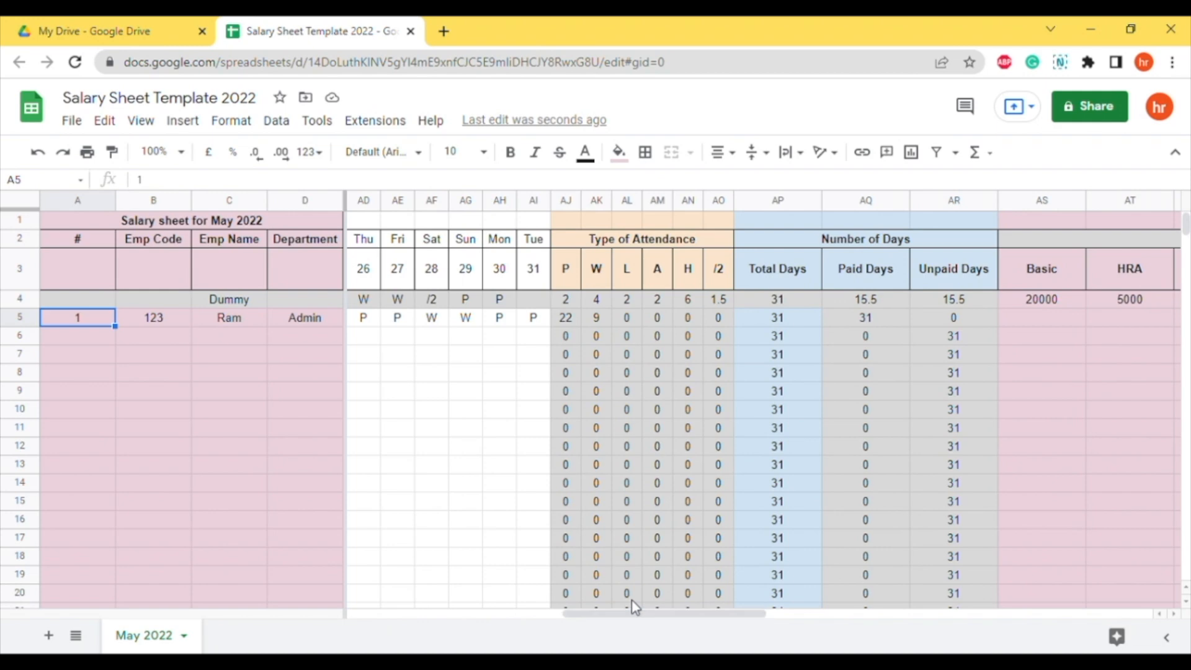
pyautogui.click(567, 318)
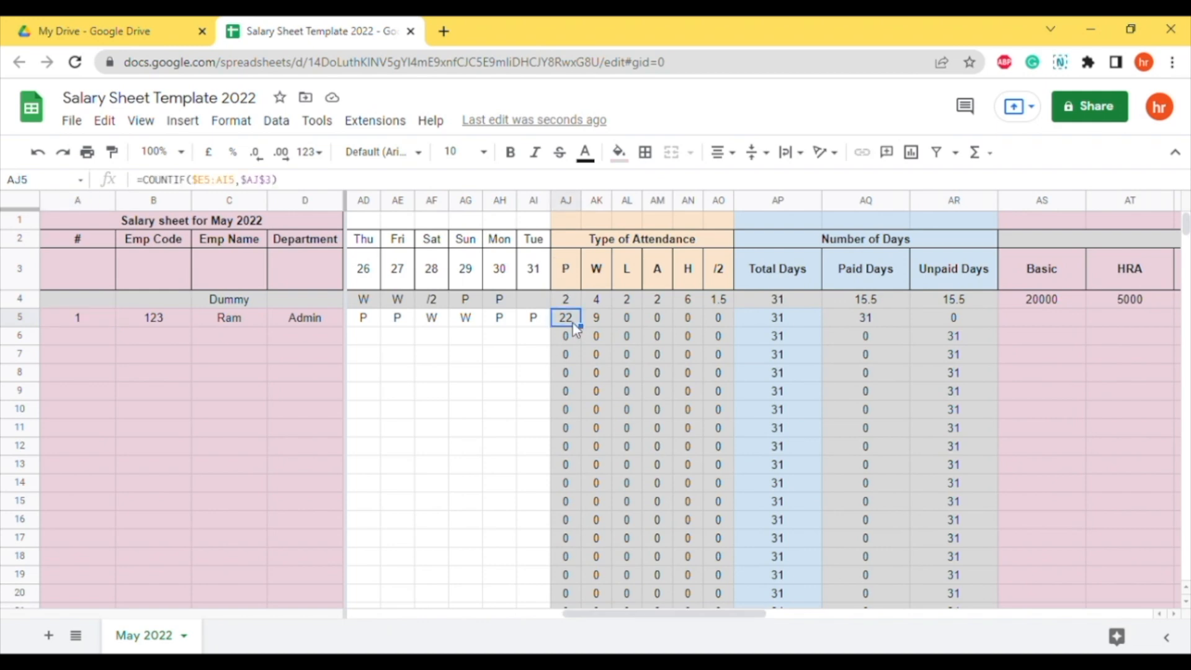
pyautogui.click(597, 318)
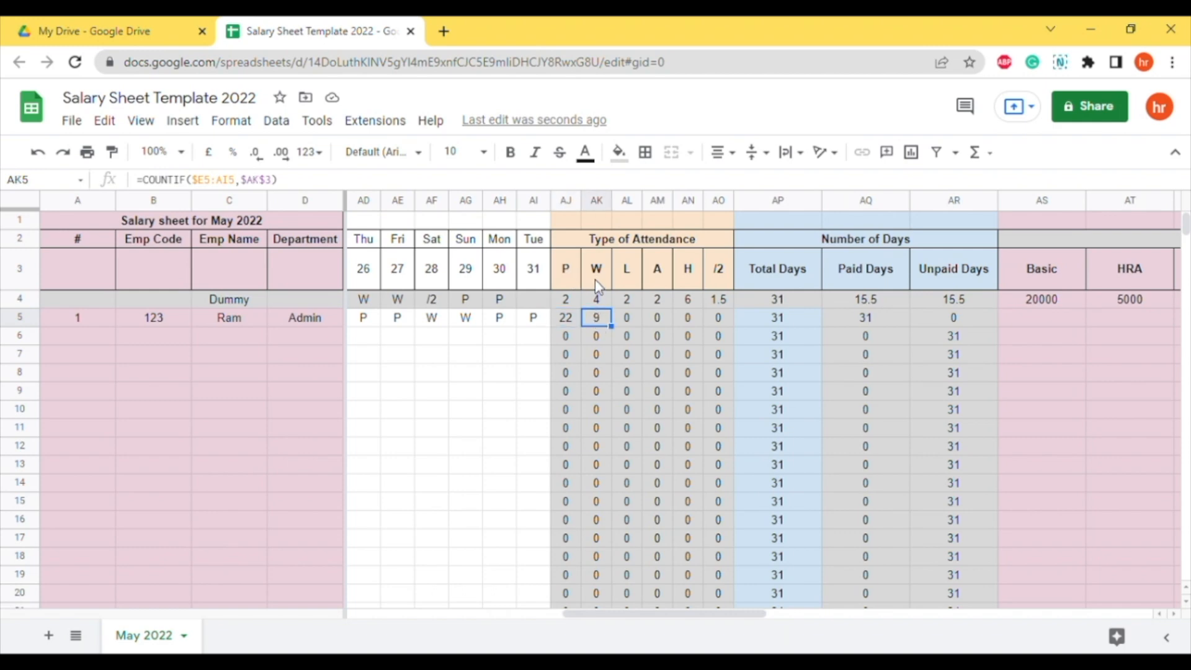
pyautogui.click(628, 324)
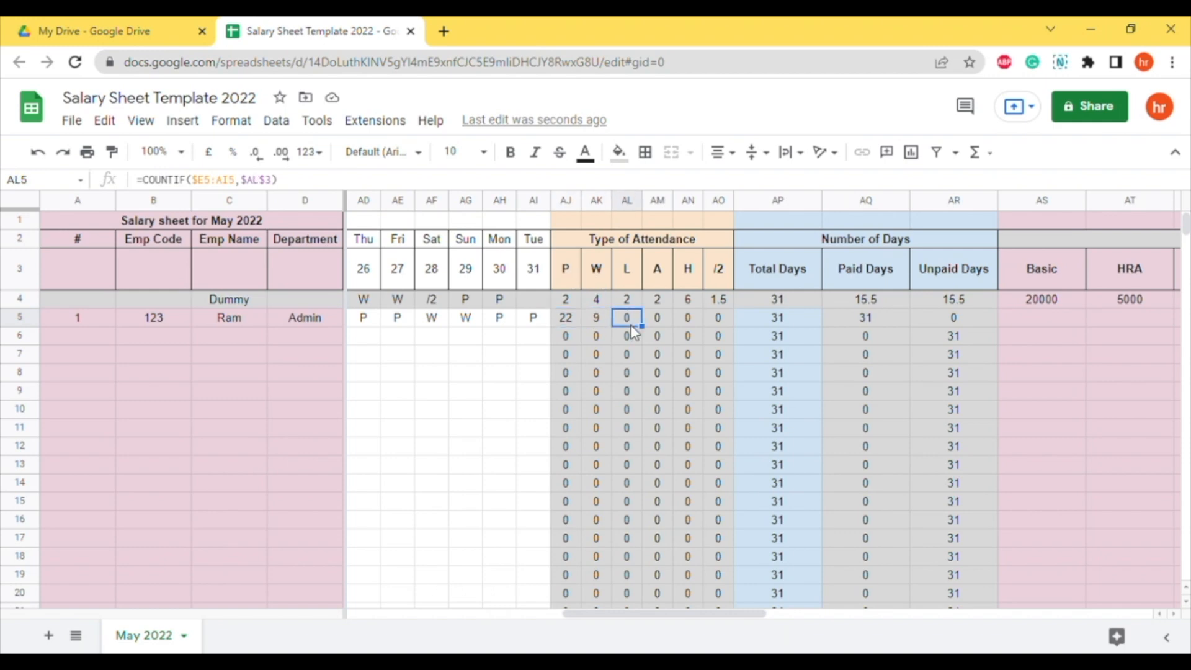
pyautogui.click(660, 320)
pyautogui.click(688, 321)
pyautogui.click(719, 321)
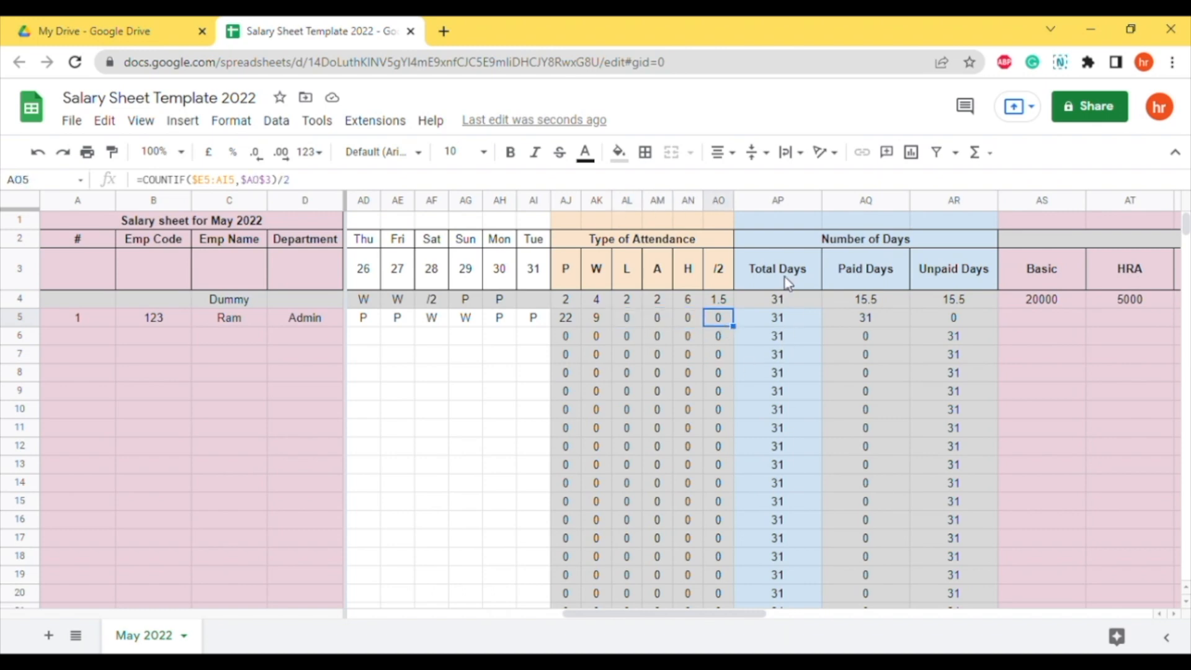
pyautogui.click(780, 322)
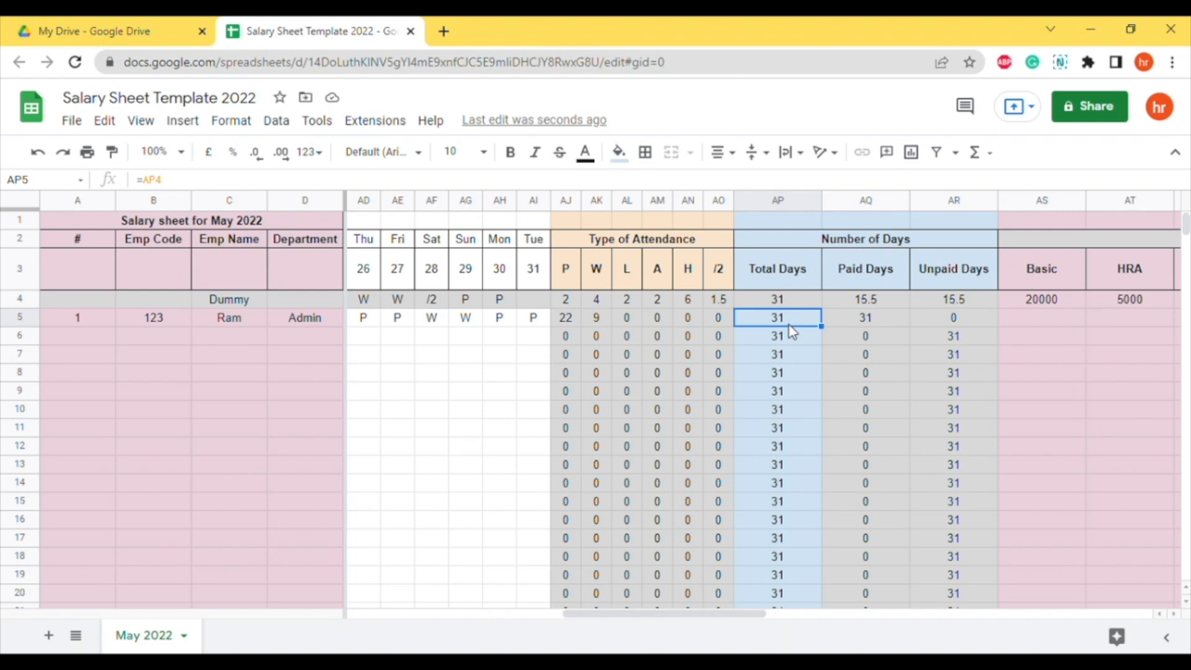
pyautogui.click(881, 323)
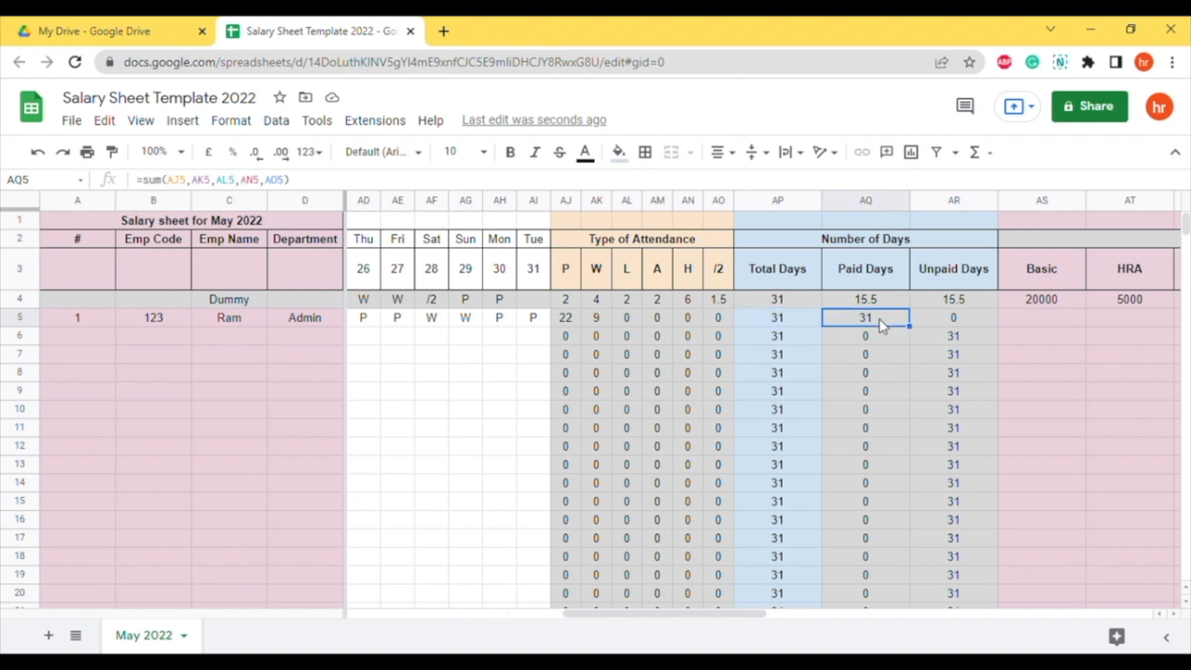
pyautogui.press('Right')
pyautogui.press('Right')
pyautogui.press('Right')
pyautogui.press('Right')
pyautogui.press('Right')
pyautogui.press('Right')
pyautogui.press('Right')
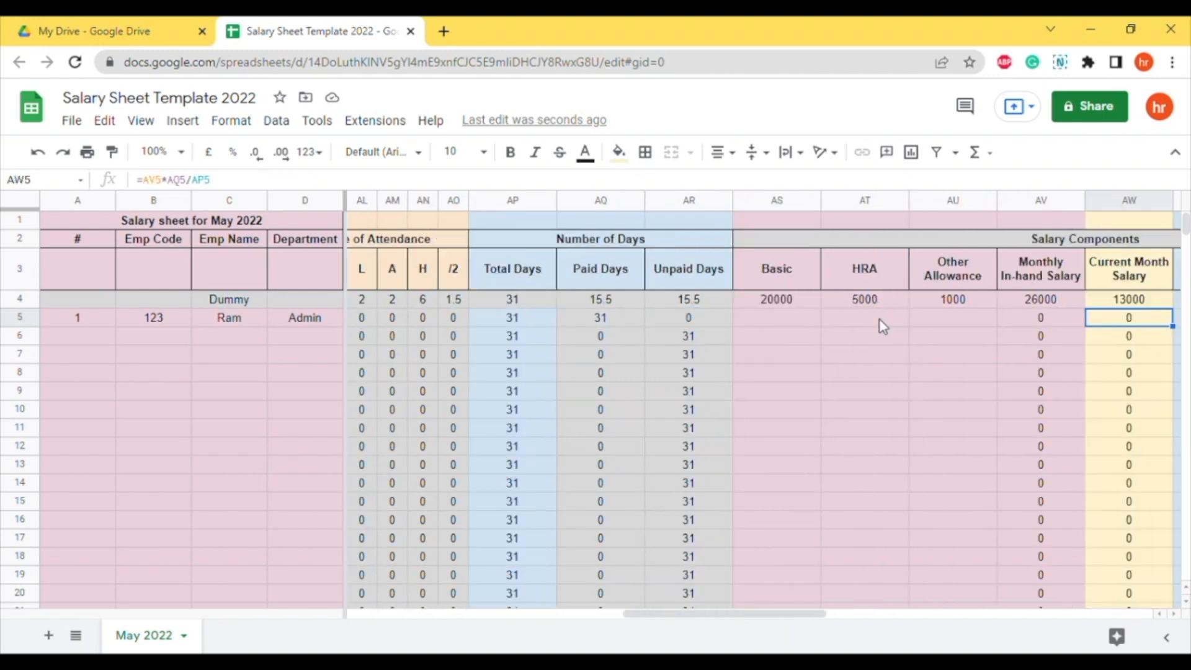
# Enter the employee's salary components in row 5: Basic 10000, HRA 0 and Other Allowance 500.
pyautogui.press('Left')
pyautogui.press('Left')
pyautogui.press('Left')
pyautogui.press('Left')
pyautogui.press('Left')
pyautogui.press('Left')
pyautogui.press('Right')
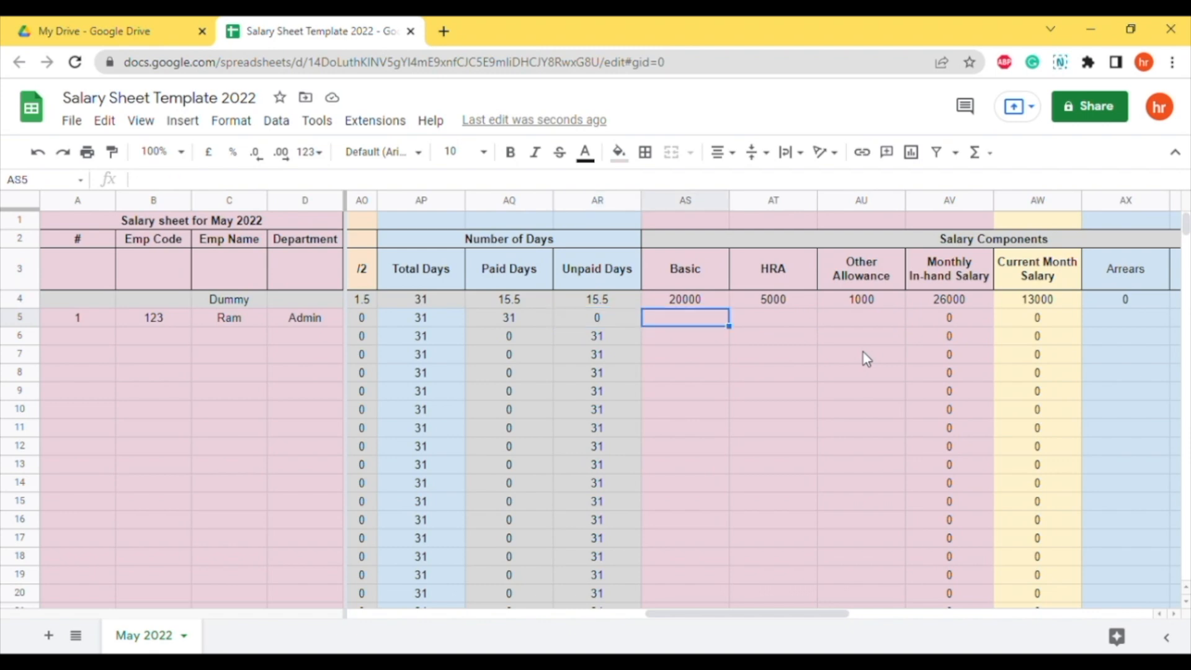
pyautogui.click(254, 322)
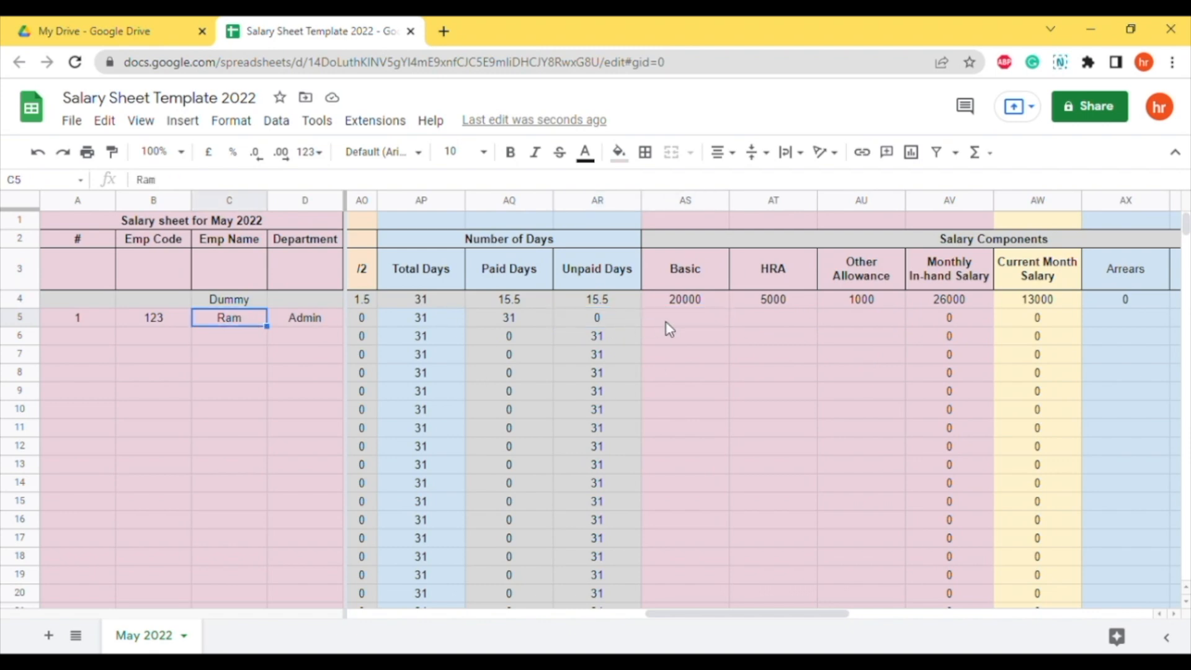
pyautogui.click(682, 317)
pyautogui.write('1000')
pyautogui.write('0')
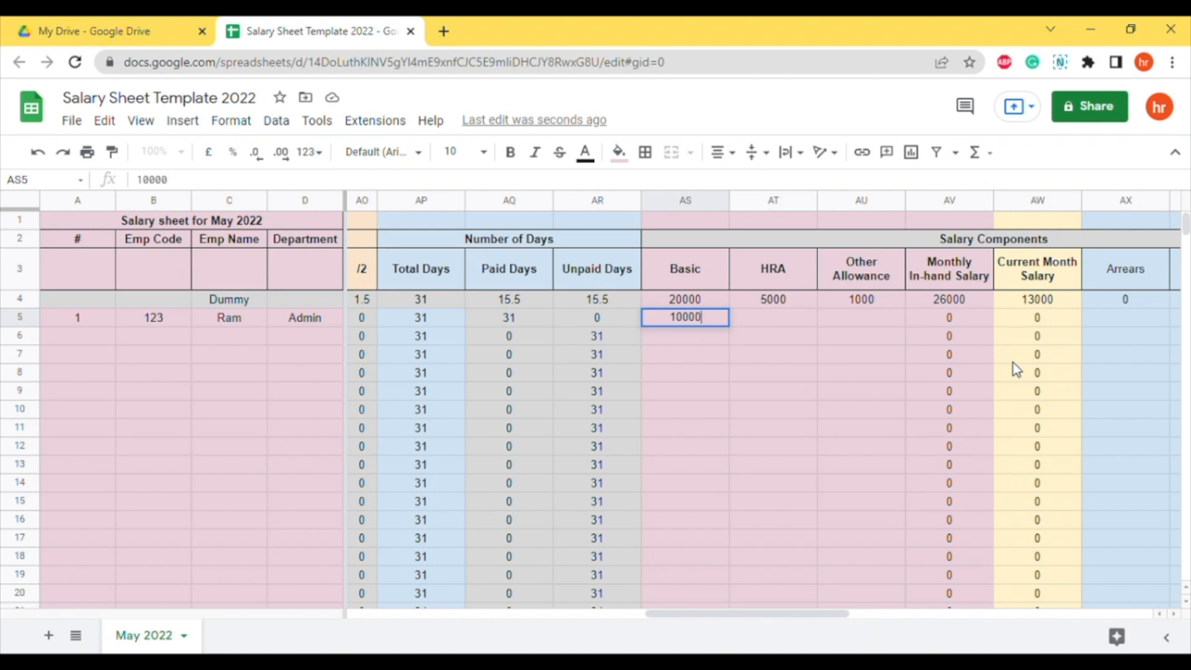
pyautogui.press('Tab')
pyautogui.write('0')
pyautogui.press('Tab')
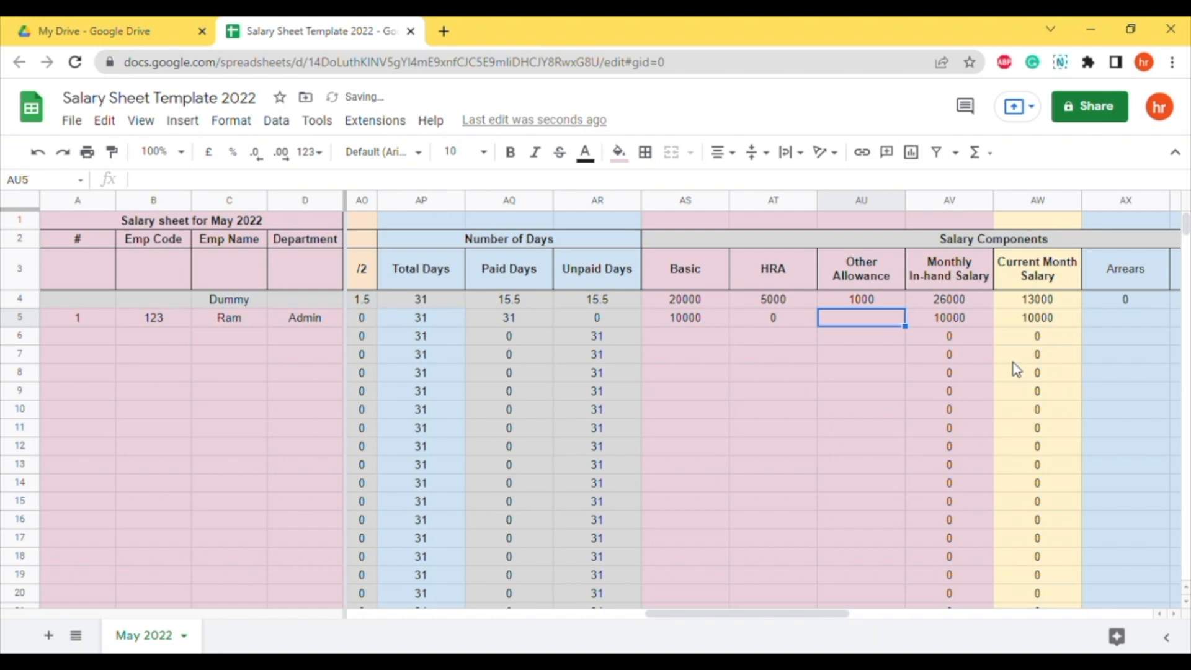
pyautogui.write('500')
pyautogui.press('Tab')
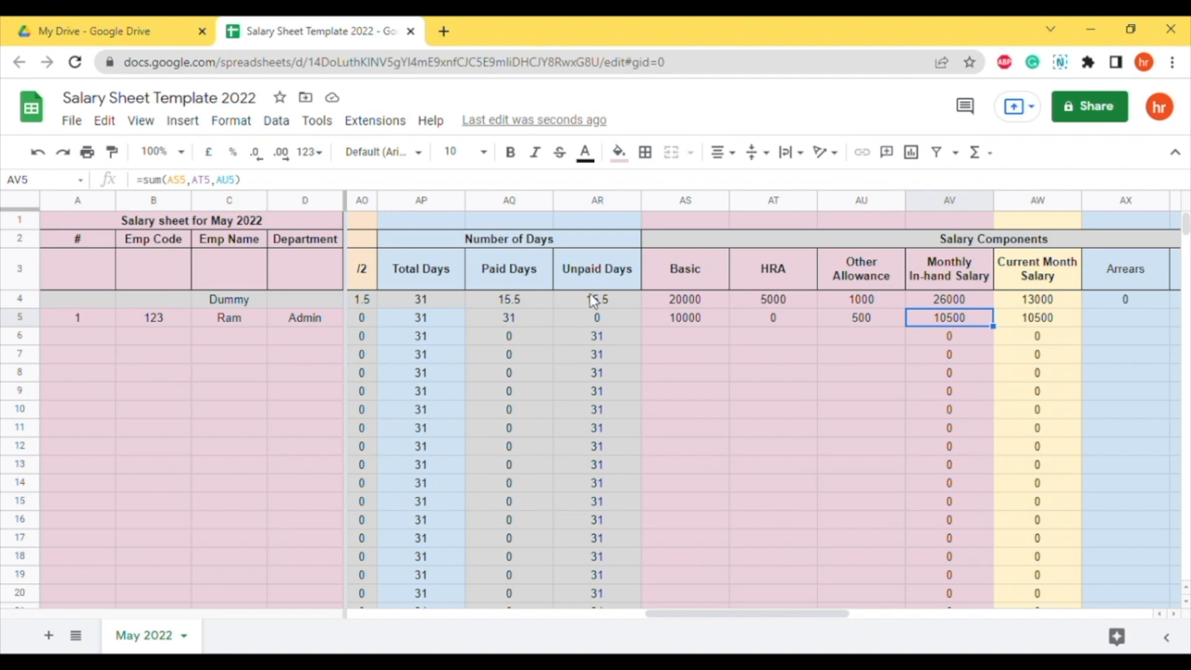
# Check the Current Month Salary in row 5 and change the employee's attendance to A for dates 30 and 31.
pyautogui.click(1043, 323)
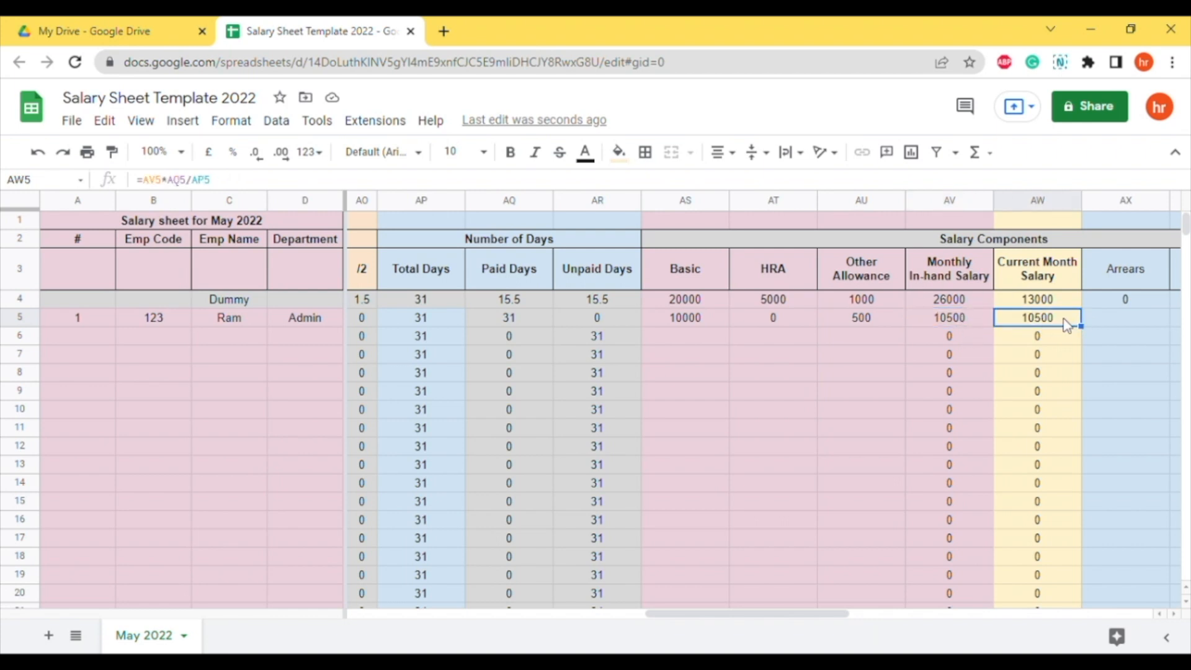
pyautogui.press('Left')
pyautogui.press('Left')
pyautogui.press('Left')
pyautogui.press('Left')
pyautogui.press('Left')
pyautogui.press('Left')
pyautogui.press('Left')
pyautogui.press('Left')
pyautogui.press('Left')
pyautogui.press('Left')
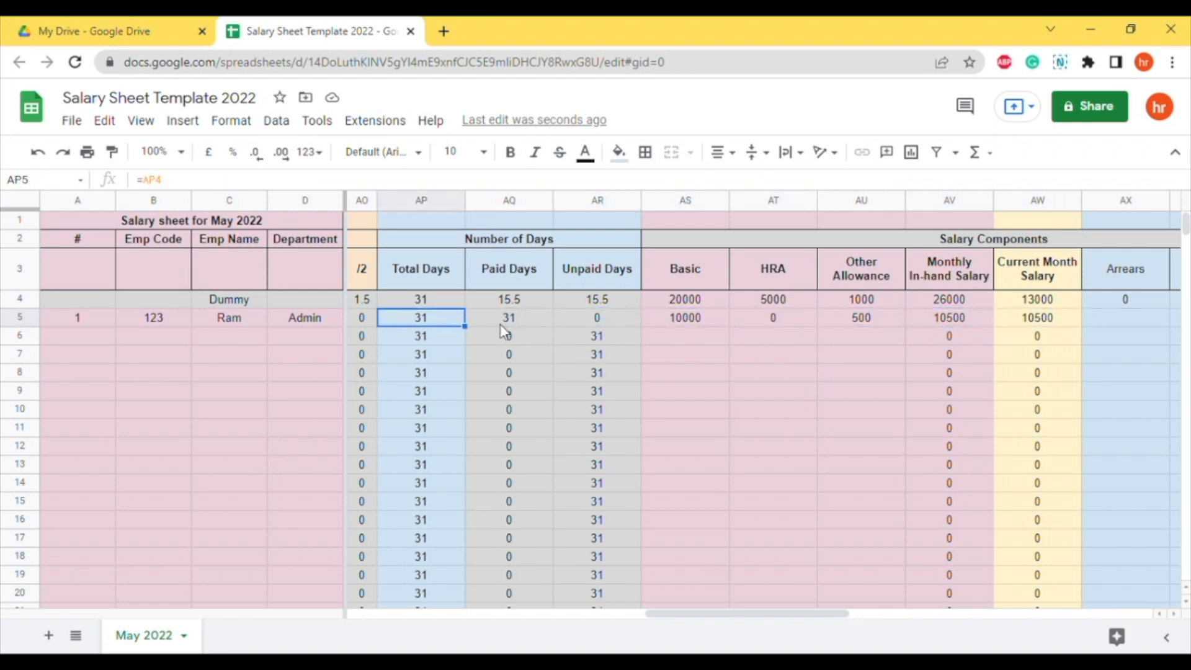
pyautogui.press('Left')
pyautogui.press('Left')
pyautogui.press('Left')
pyautogui.press('Left')
pyautogui.press('Left')
pyautogui.press('Left')
pyautogui.press('Left')
pyautogui.press('Left')
pyautogui.press('Left')
pyautogui.press('Left')
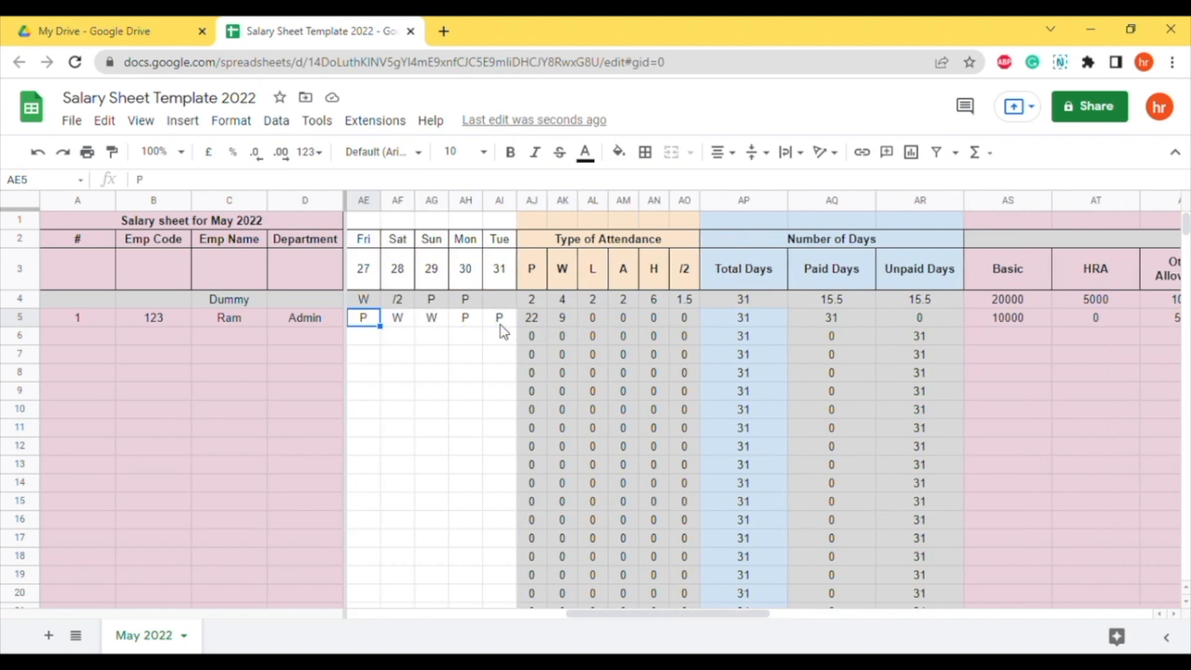
pyautogui.press('Left')
pyautogui.press('Right')
pyautogui.press('Right')
pyautogui.press('Right')
pyautogui.press('Right')
pyautogui.press('Right')
pyautogui.press('Right')
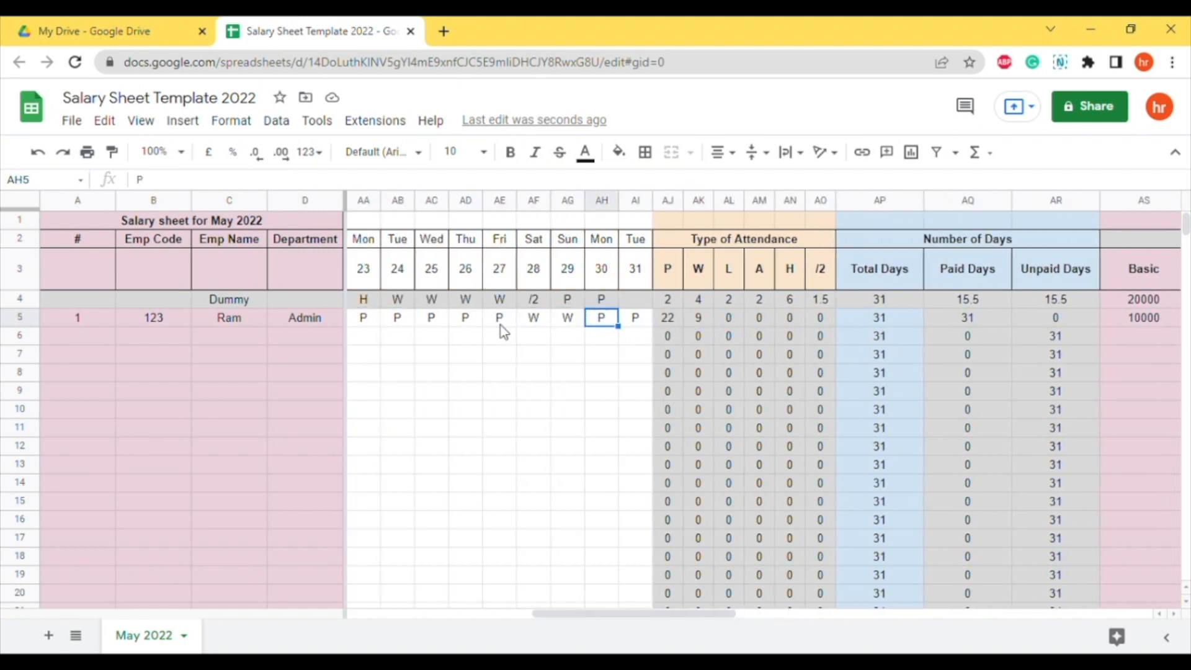
pyautogui.write('A')
pyautogui.press('Right')
pyautogui.write('A')
pyautogui.press('Right')
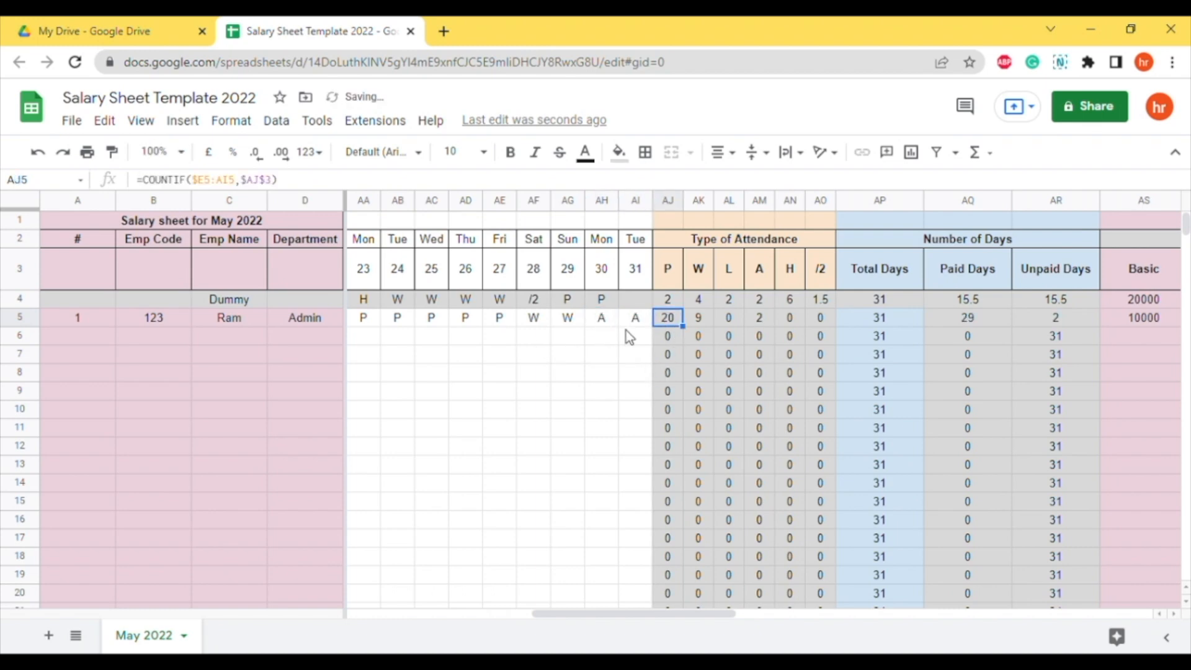
# Check the recalculated P, W and A counts in row 5 against the absences on dates 30 and 31.
pyautogui.click(606, 320)
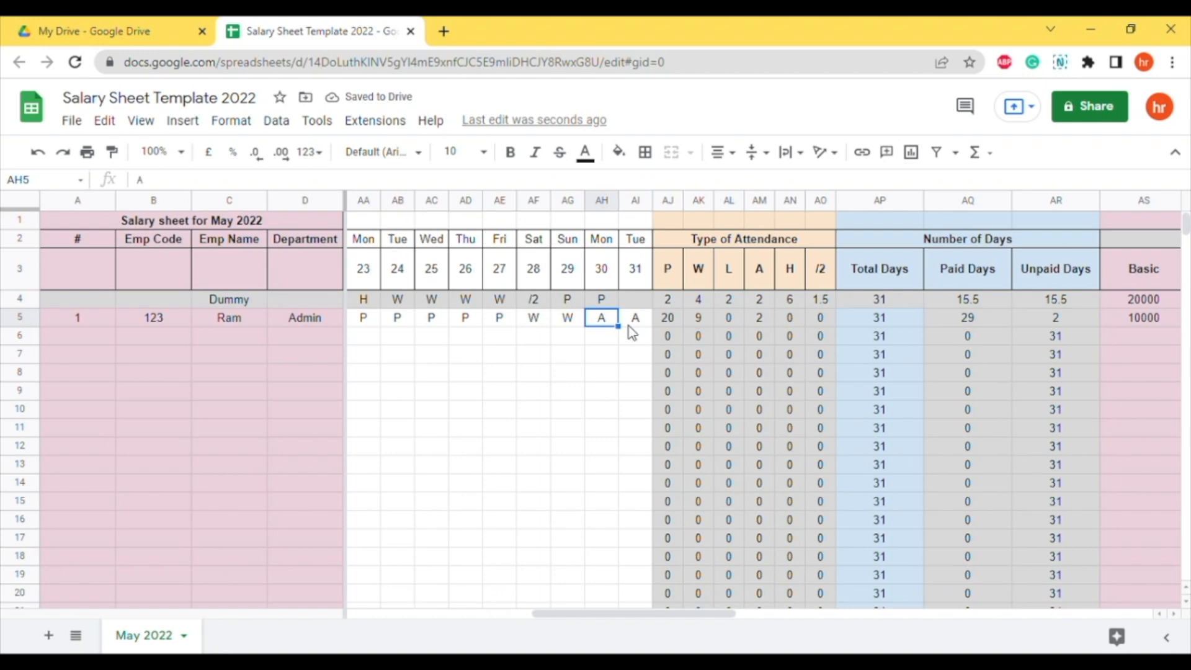
pyautogui.click(669, 320)
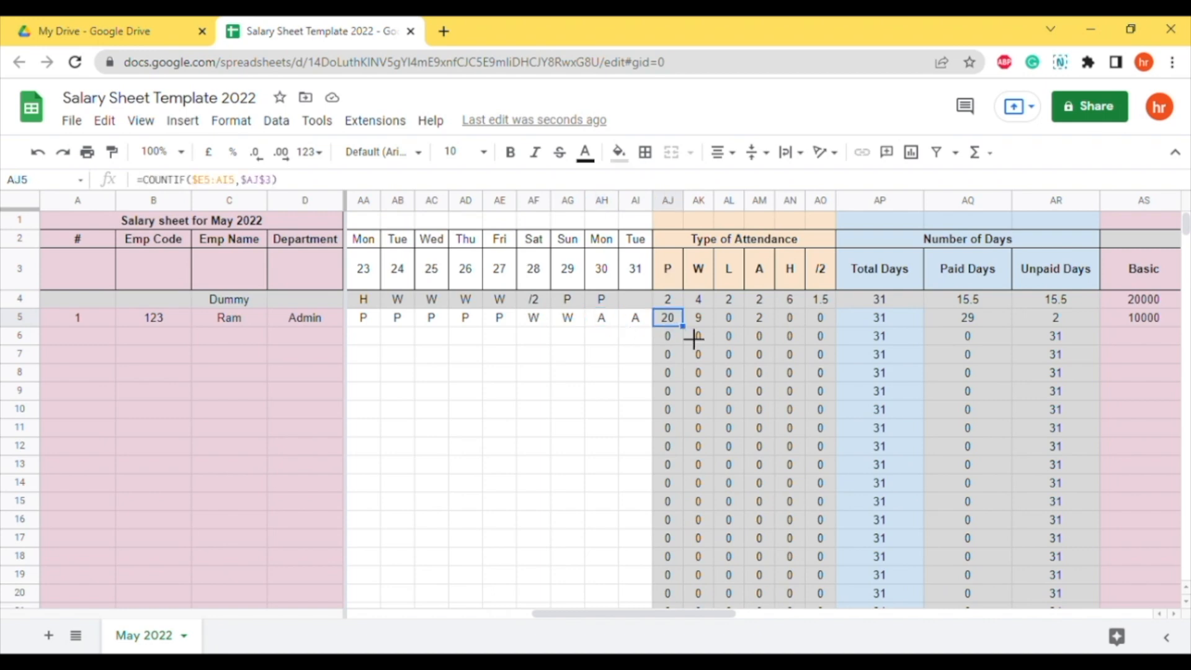
pyautogui.click(707, 320)
pyautogui.click(758, 322)
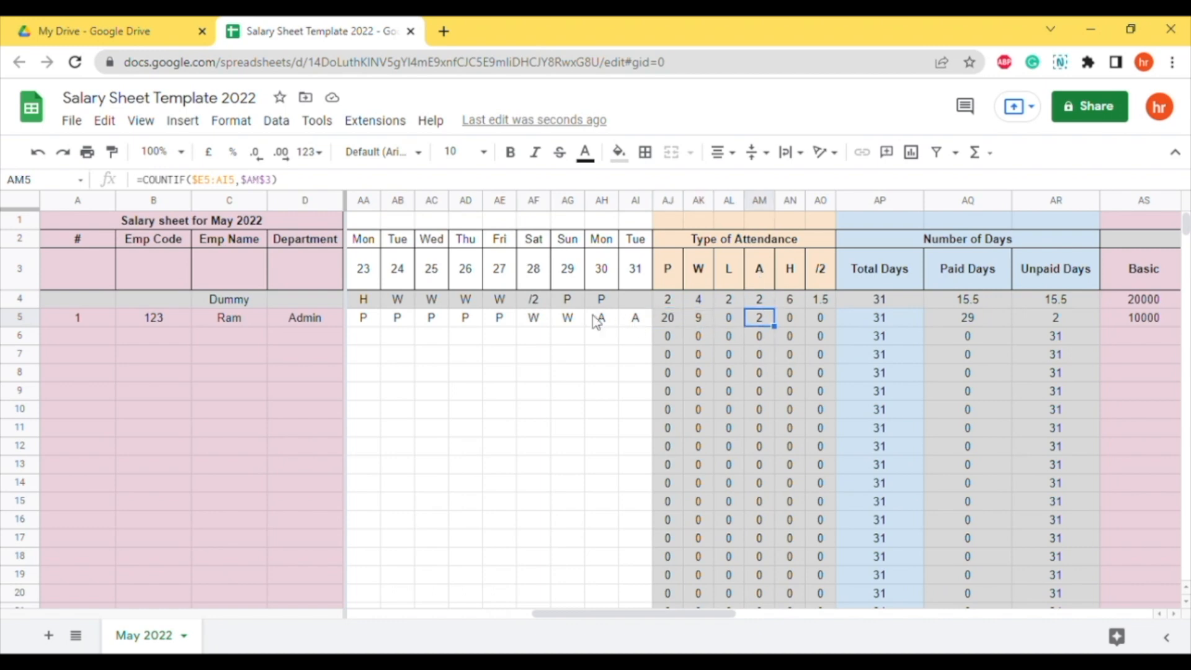
pyautogui.press('Right')
pyautogui.press('Right')
pyautogui.press('Right')
pyautogui.press('Right')
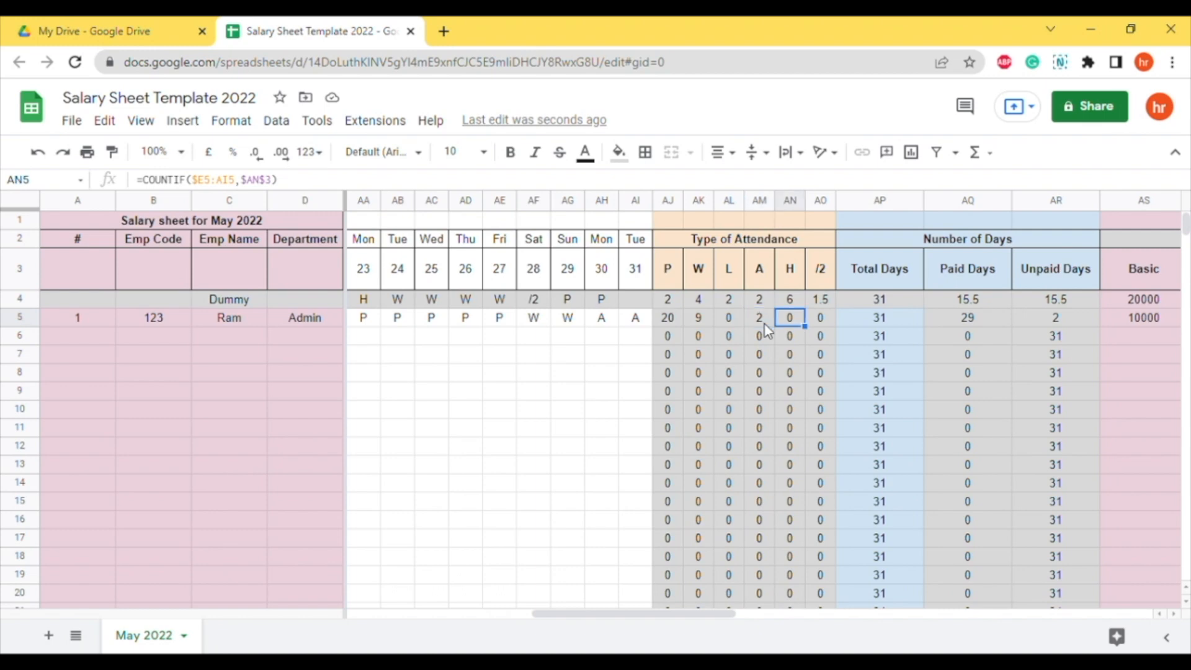
pyautogui.press('Left')
# Check Paid Days, Unpaid Days and Current Month Salary in row 5 after the attendance change.
pyautogui.click(992, 324)
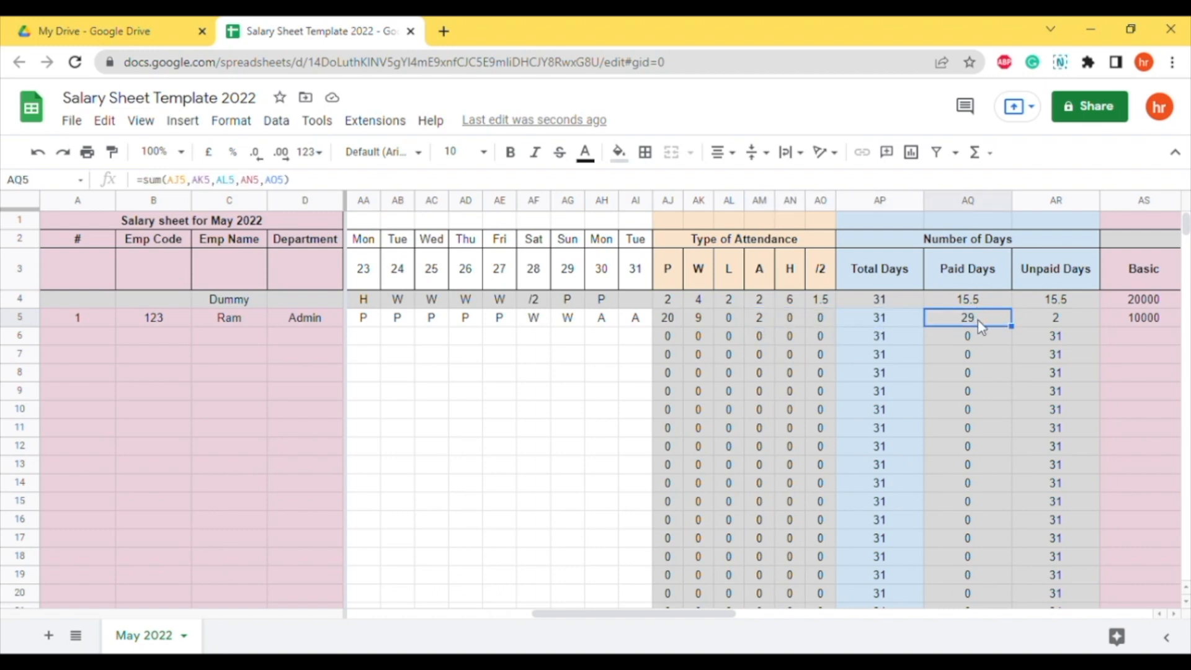
pyautogui.click(1068, 329)
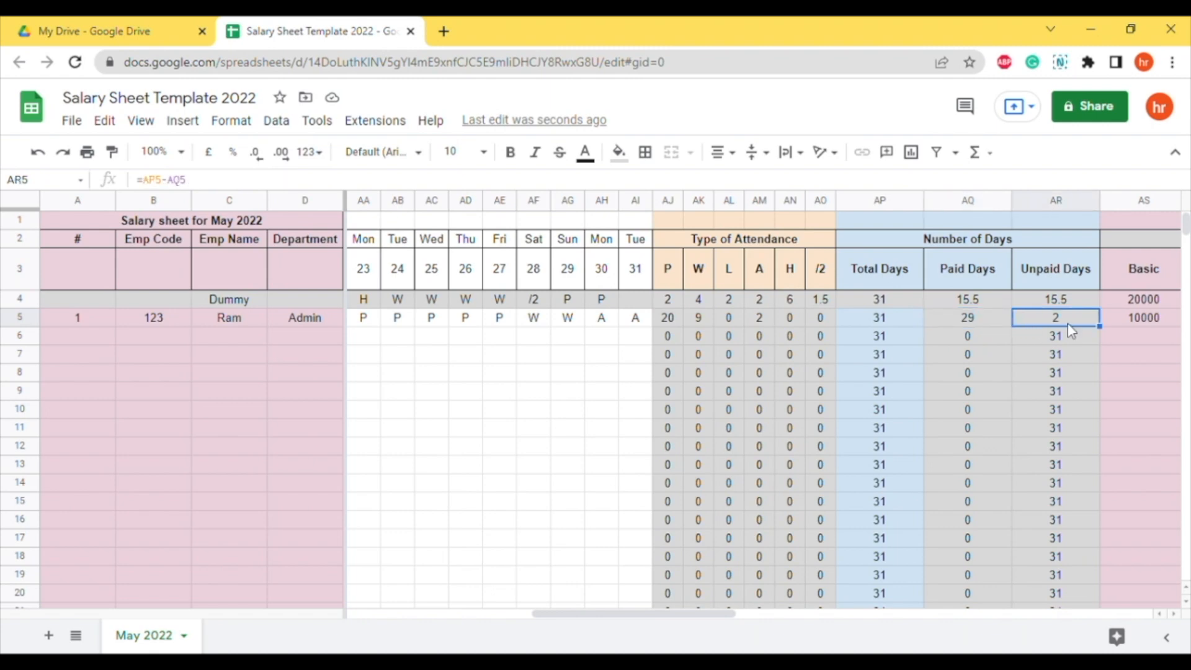
pyautogui.press('Right')
pyautogui.press('Right')
pyautogui.press('Right')
pyautogui.press('Right')
pyautogui.press('Right')
pyautogui.press('Right')
pyautogui.press('Right')
pyautogui.press('Right')
pyautogui.press('Left')
pyautogui.press('Left')
pyautogui.click(841, 324)
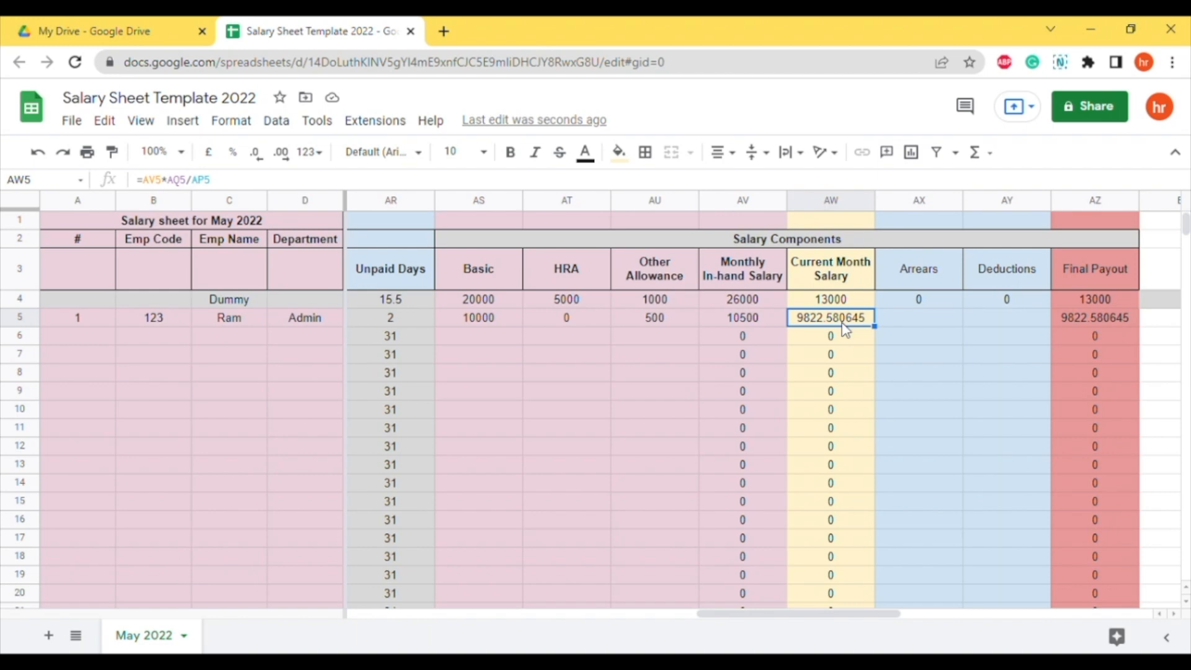
# Enter 0 for both Arrears and Deductions in the employee's row 5.
pyautogui.press('Right')
pyautogui.write('0')
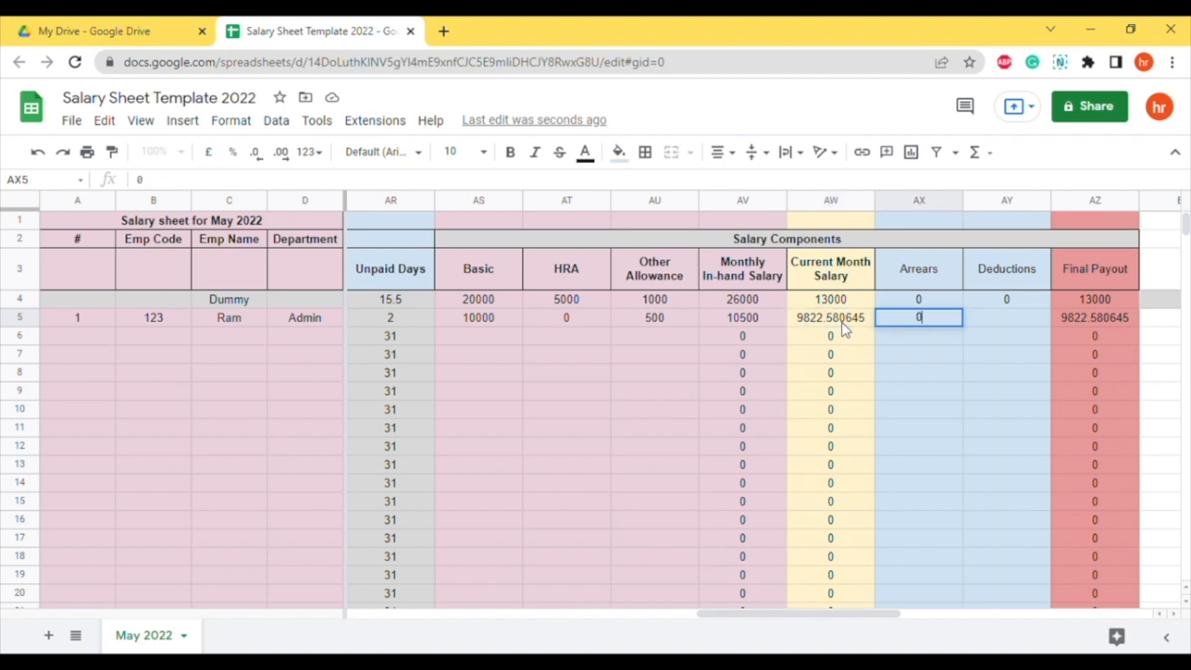
pyautogui.press('Tab')
pyautogui.write('0')
pyautogui.press('Right')
pyautogui.press('Left')
pyautogui.press('Left')
pyautogui.press('Right')
pyautogui.press('Left')
pyautogui.press('Left')
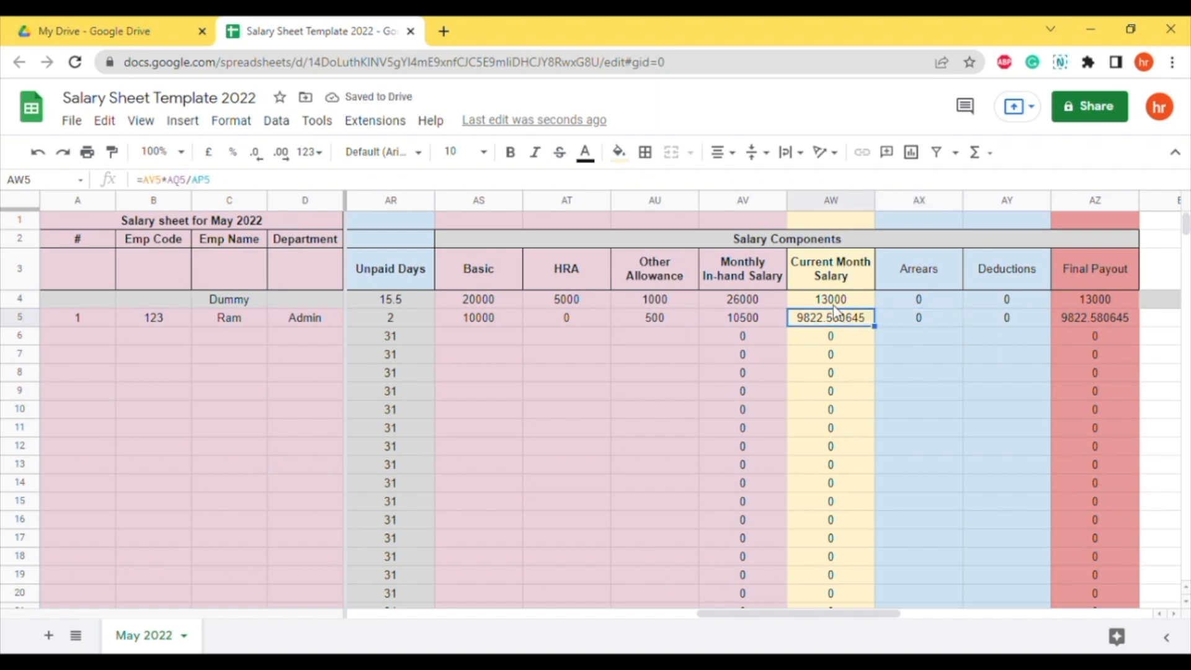
# Format the Current Month Salary values from row 4 down to the last row with no decimal places.
pyautogui.click(834, 303)
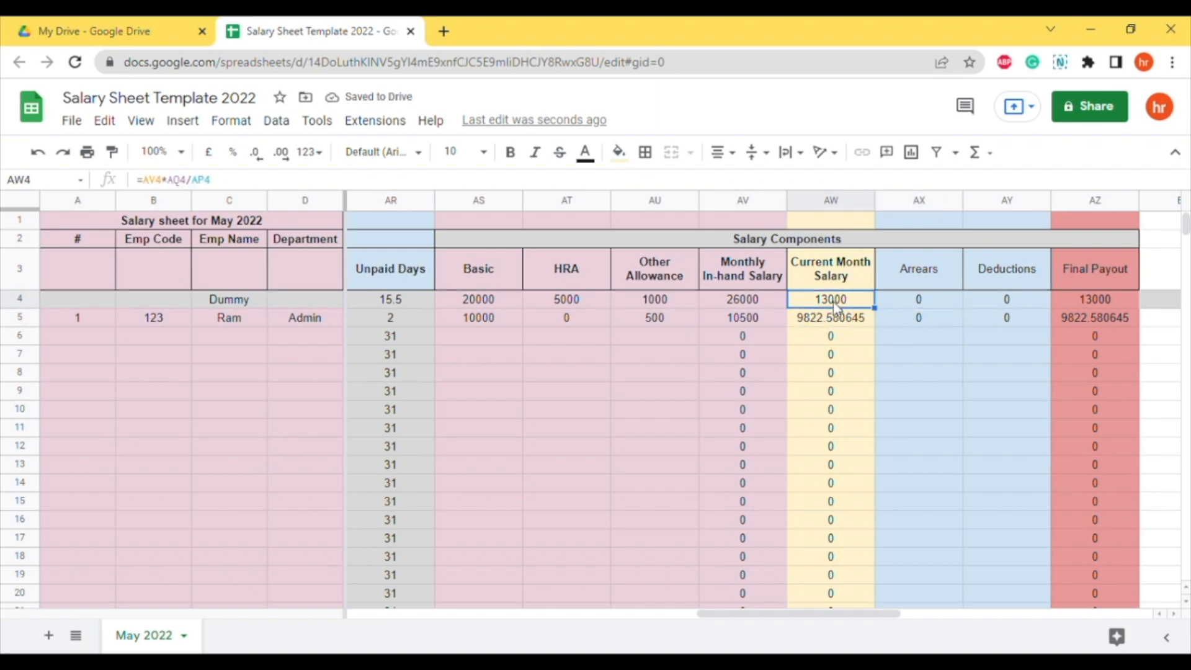
pyautogui.hotkey('ctrl', 'shift', 'Down')
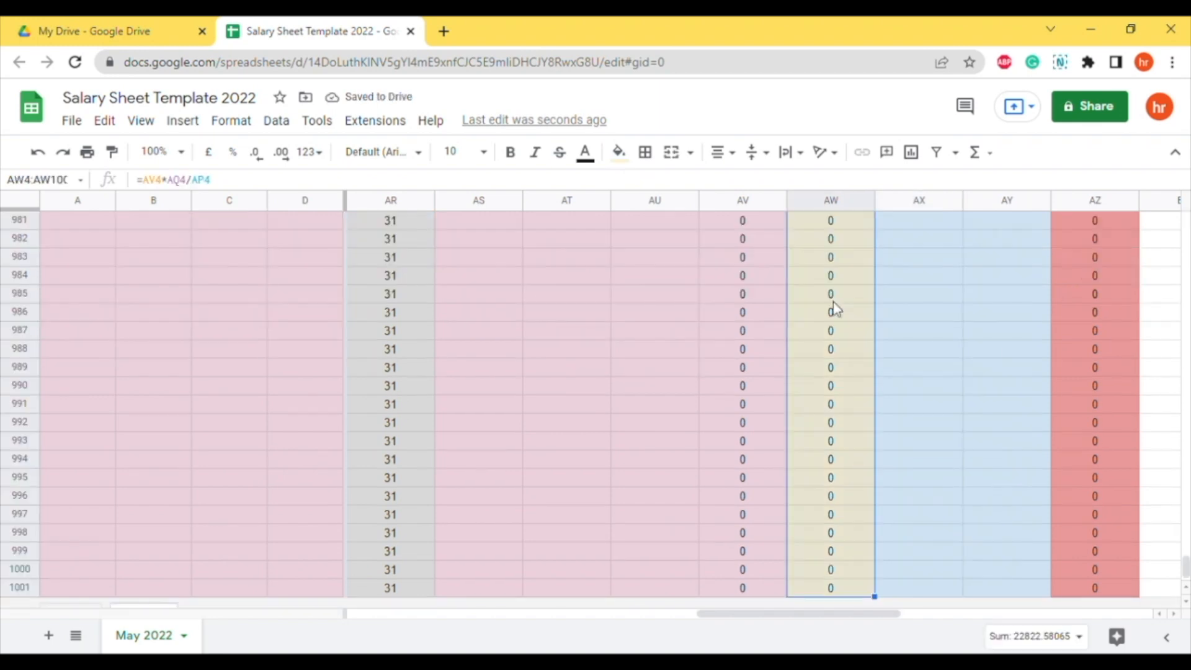
pyautogui.click(255, 152)
pyautogui.moveTo(1186, 564); pyautogui.dragTo(1188, 152)
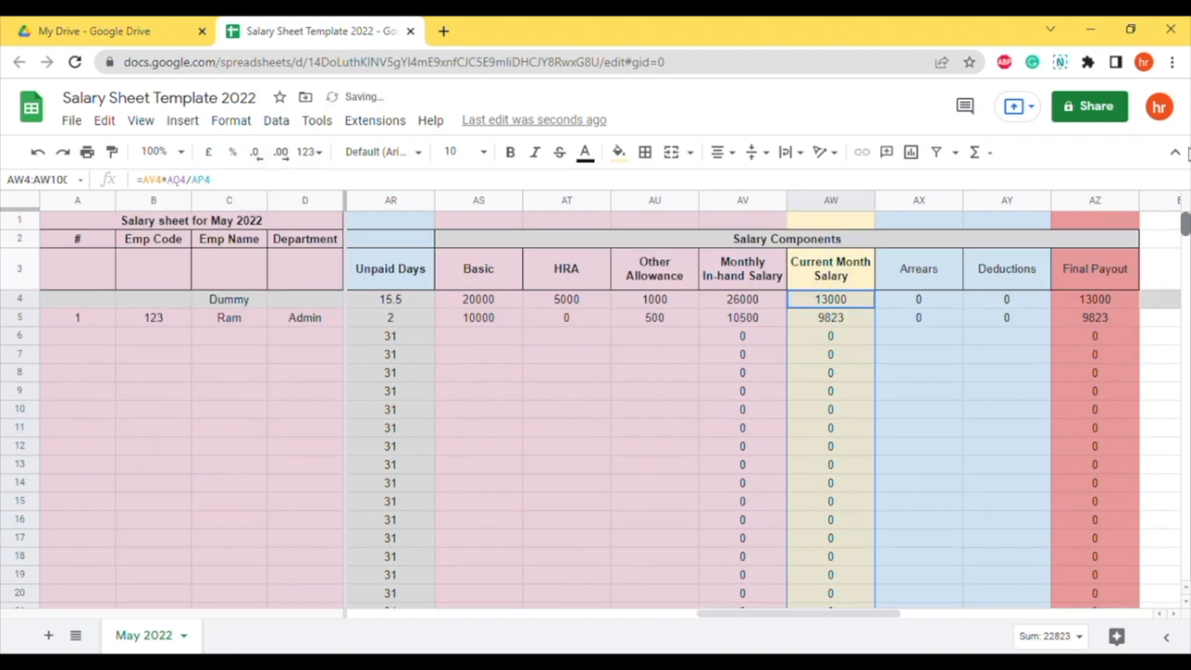
pyautogui.click(832, 325)
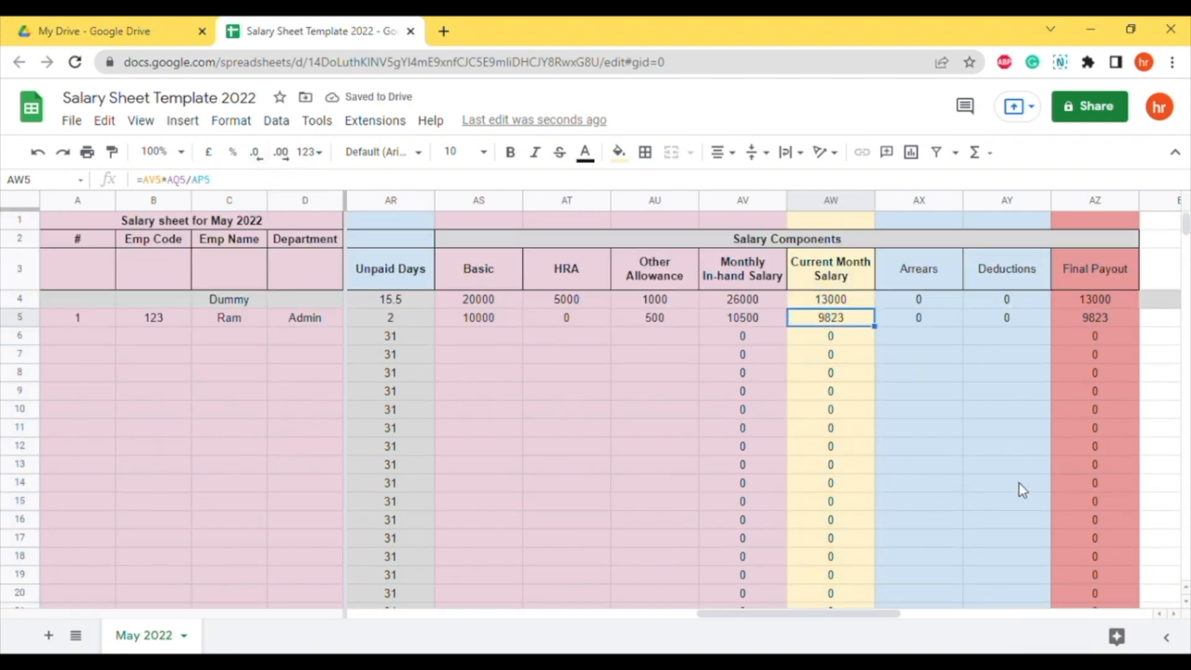
pyautogui.click(1093, 319)
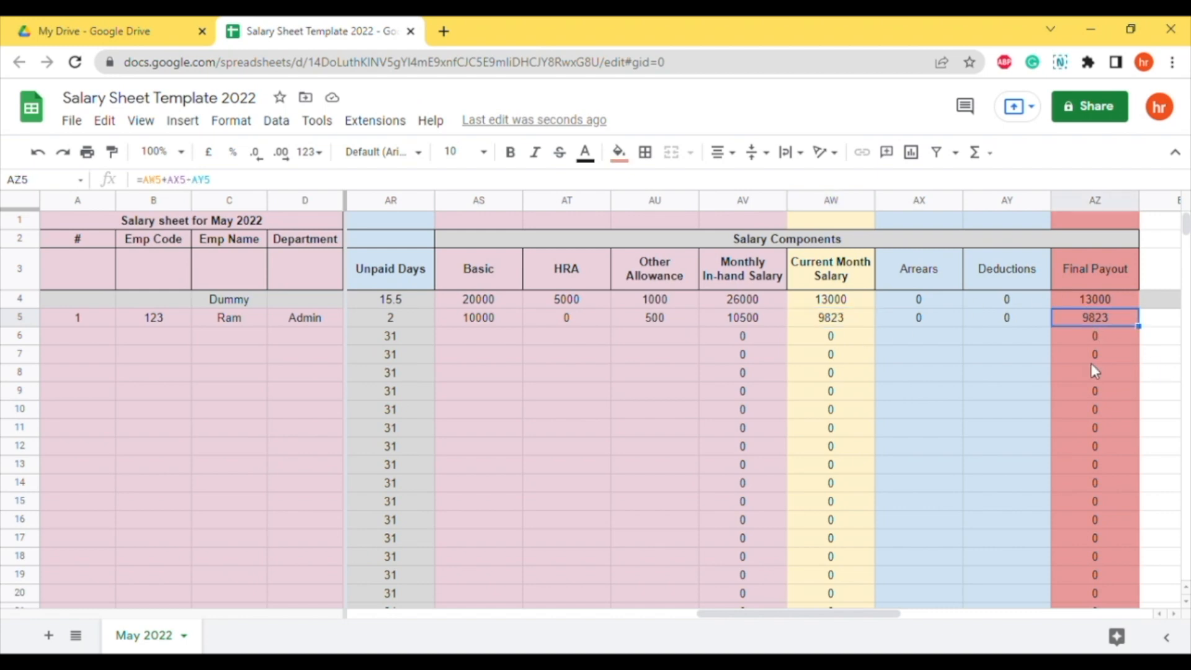
pyautogui.click(955, 340)
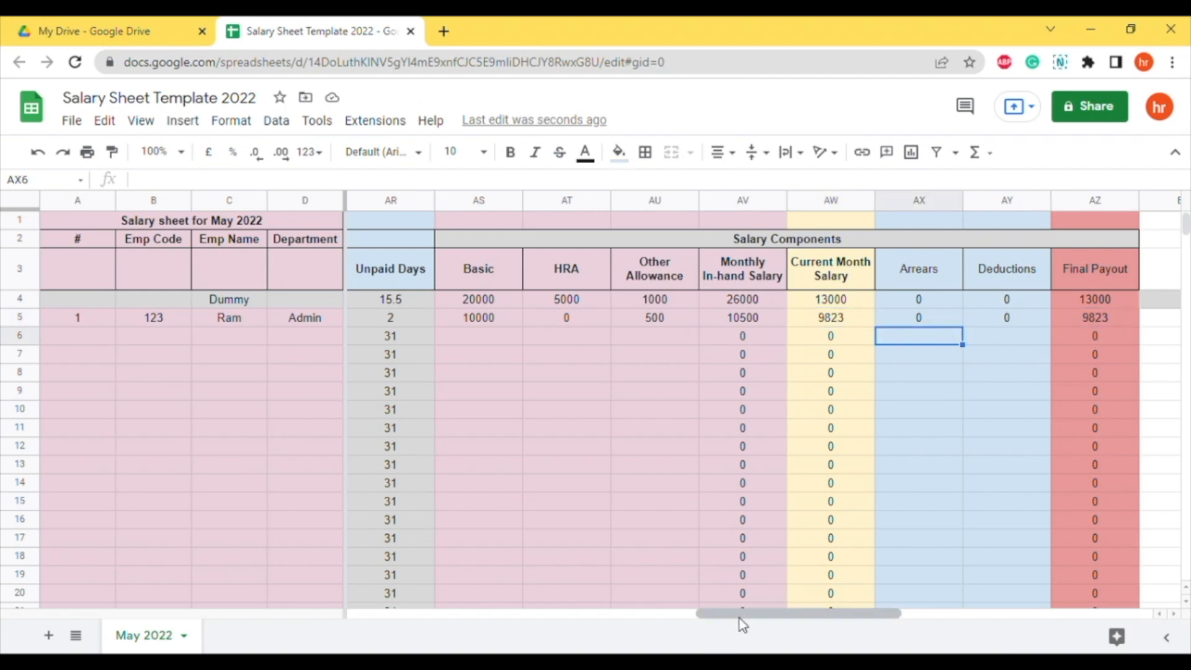
# Add left and right borders to the Total Days, Paid Days and Unpaid Days block from row 4 down to the last row.
pyautogui.moveTo(739, 616)
pyautogui.mouseDown()
pyautogui.moveTo(344, 617)
pyautogui.moveTo(487, 601)
pyautogui.moveTo(879, 598)
pyautogui.moveTo(735, 597)
pyautogui.mouseUp()
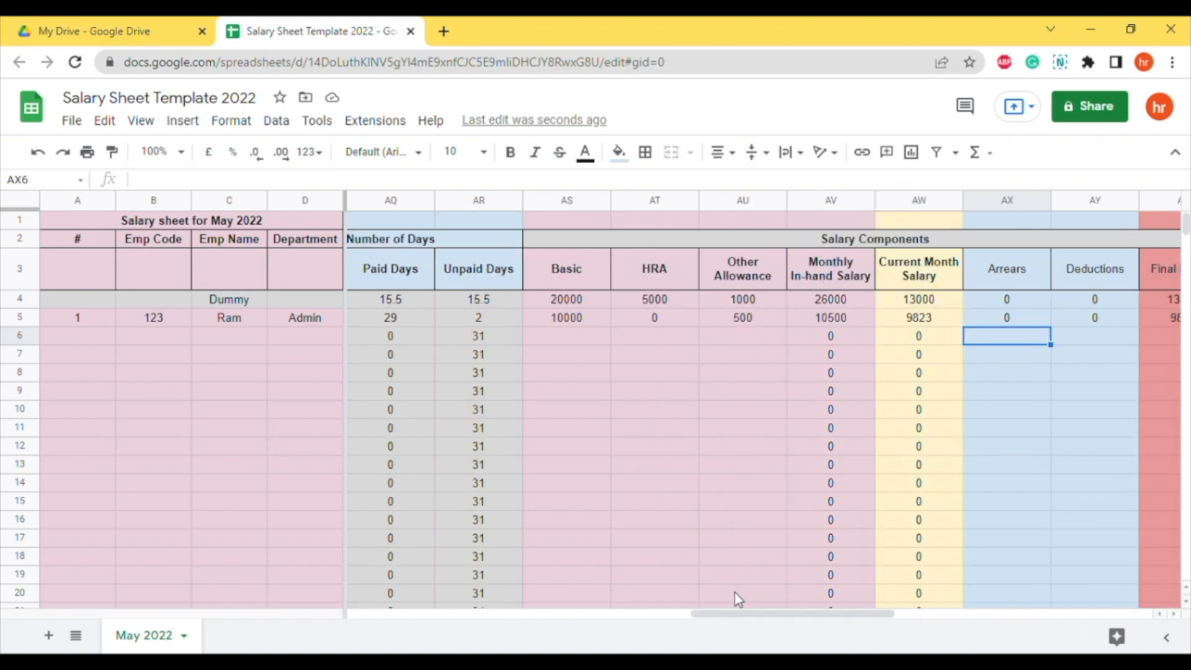
pyautogui.moveTo(769, 617); pyautogui.dragTo(712, 622)
pyautogui.click(692, 416)
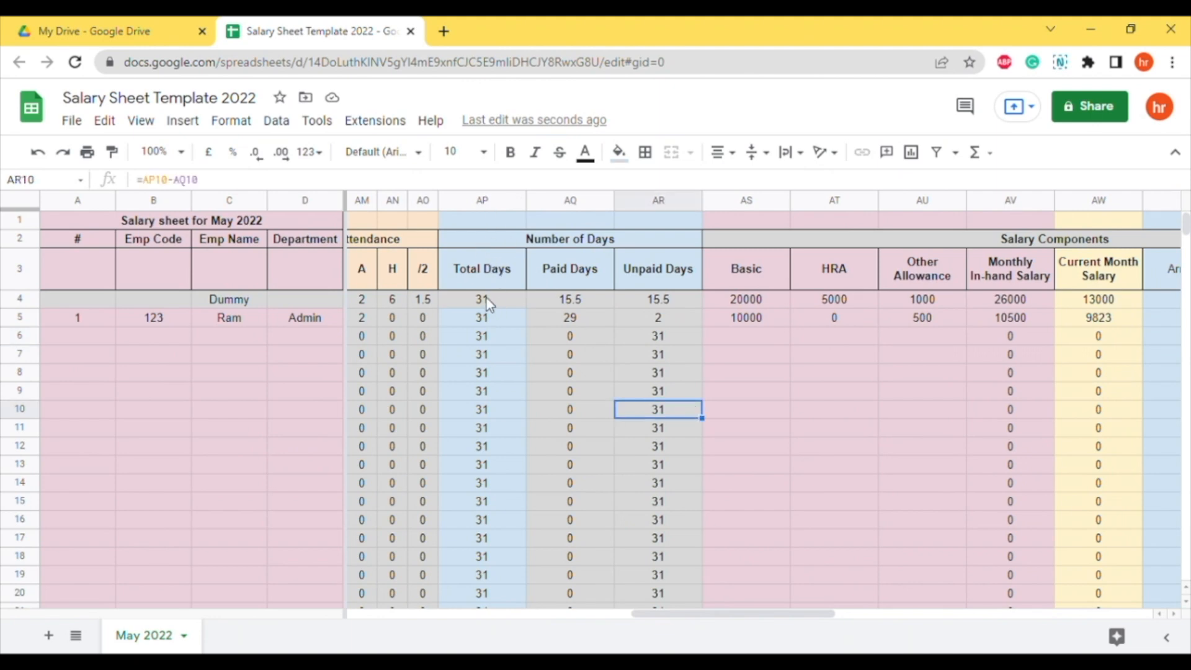
pyautogui.moveTo(488, 303); pyautogui.dragTo(628, 306)
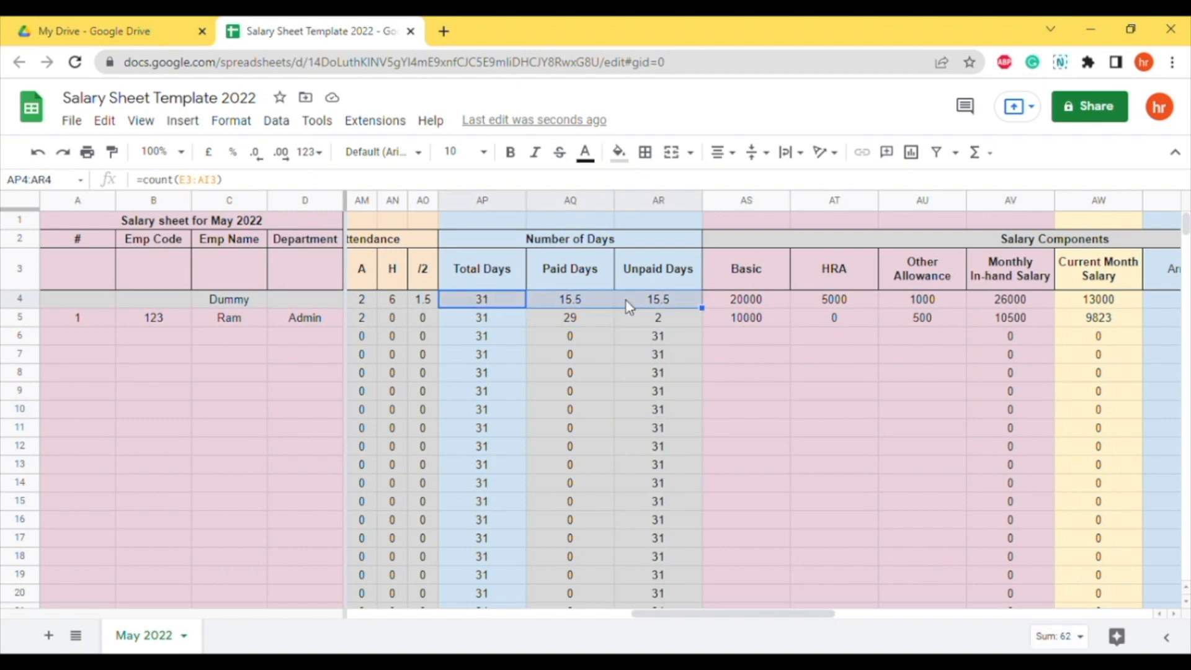
pyautogui.hotkey('ctrl', 'shift', 'Down')
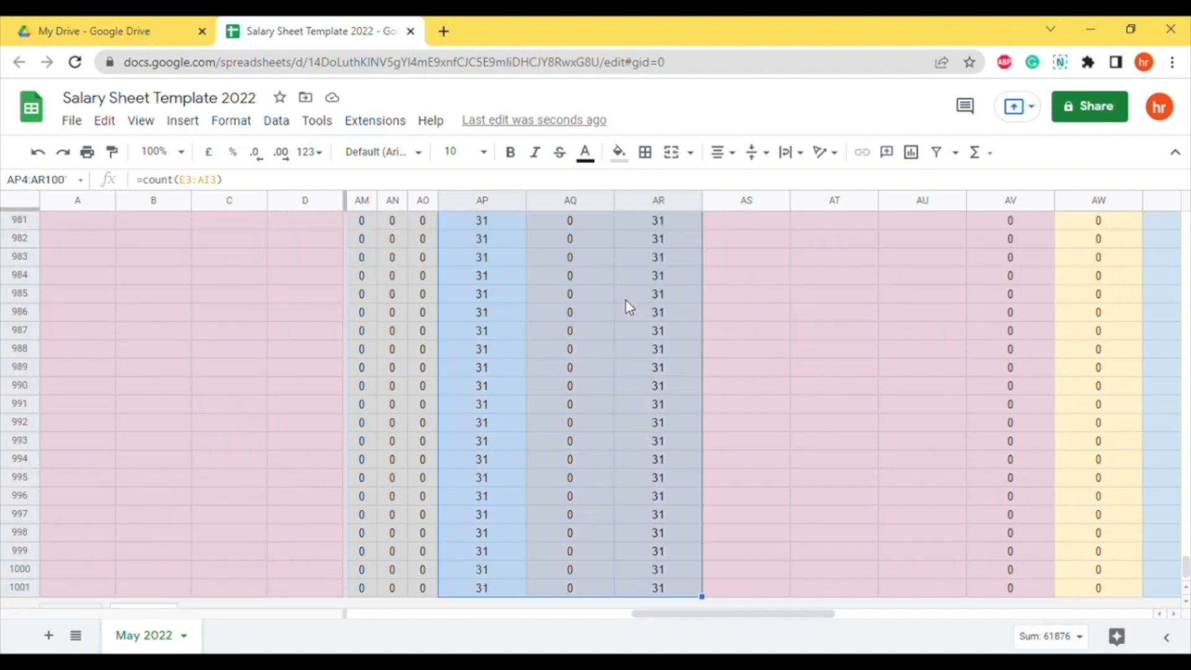
pyautogui.click(645, 153)
pyautogui.click(651, 213)
pyautogui.click(703, 214)
pyautogui.click(552, 392)
pyautogui.scroll(10, 552, 393)
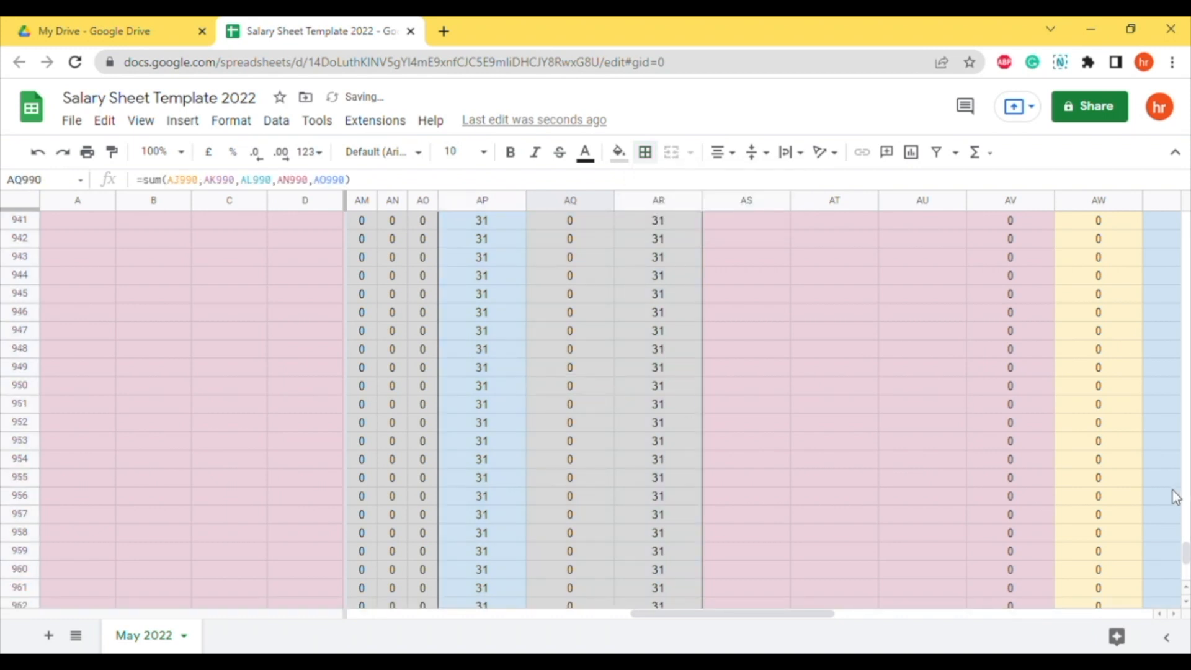
pyautogui.moveTo(1185, 553); pyautogui.dragTo(1185, 223)
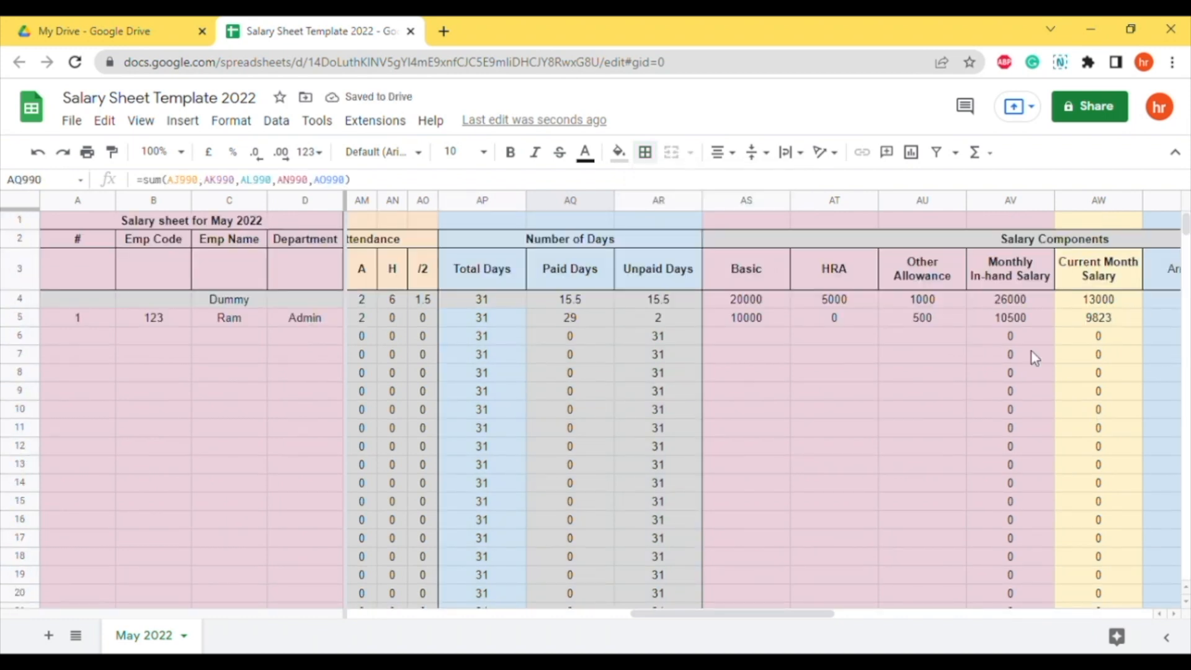
# Add left and right borders to the Monthly In-hand Salary column from its header down to the last row.
pyautogui.click(1014, 276)
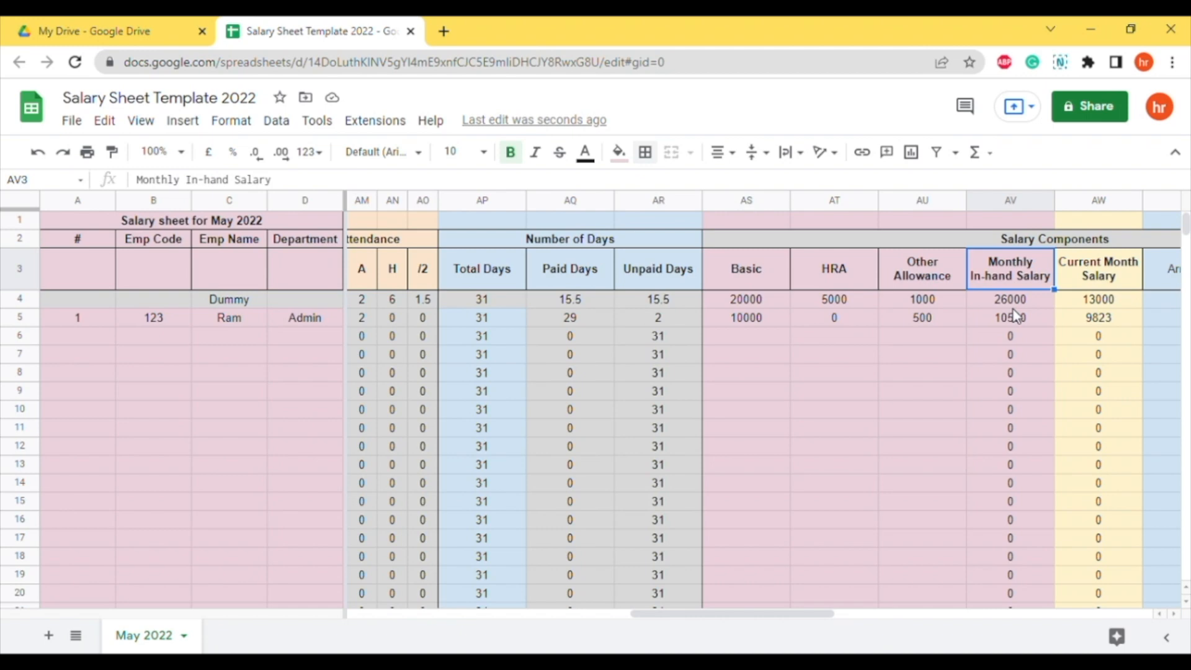
pyautogui.hotkey('ctrl', 'shift', 'Down')
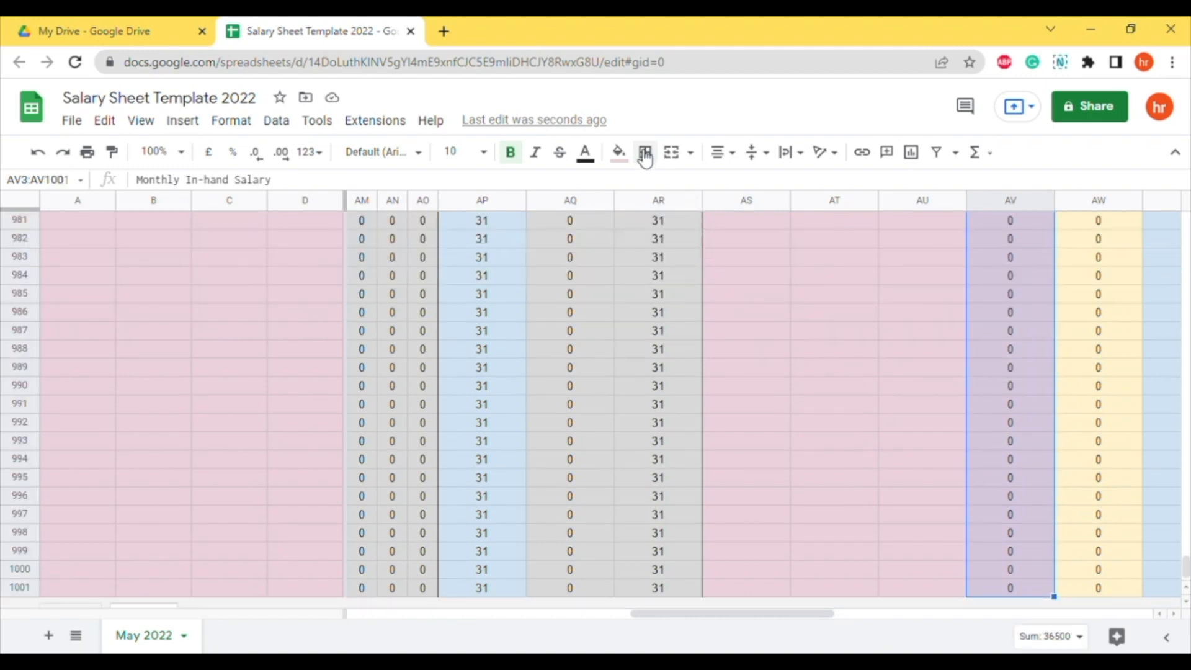
pyautogui.click(645, 152)
pyautogui.click(651, 212)
pyautogui.click(706, 217)
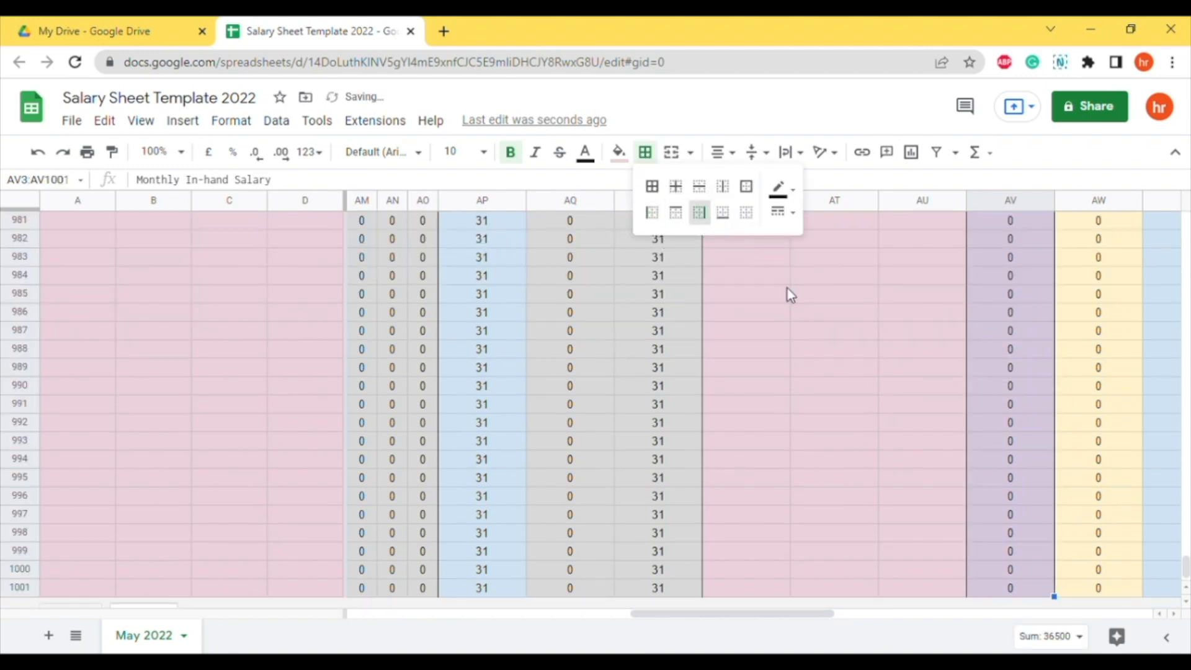
# Add a right border to the Current Month Salary column from its header down to the last row.
pyautogui.click(1084, 419)
pyautogui.hotkey('ctrl', 'Up')
pyautogui.scroll(1, 1084, 420)
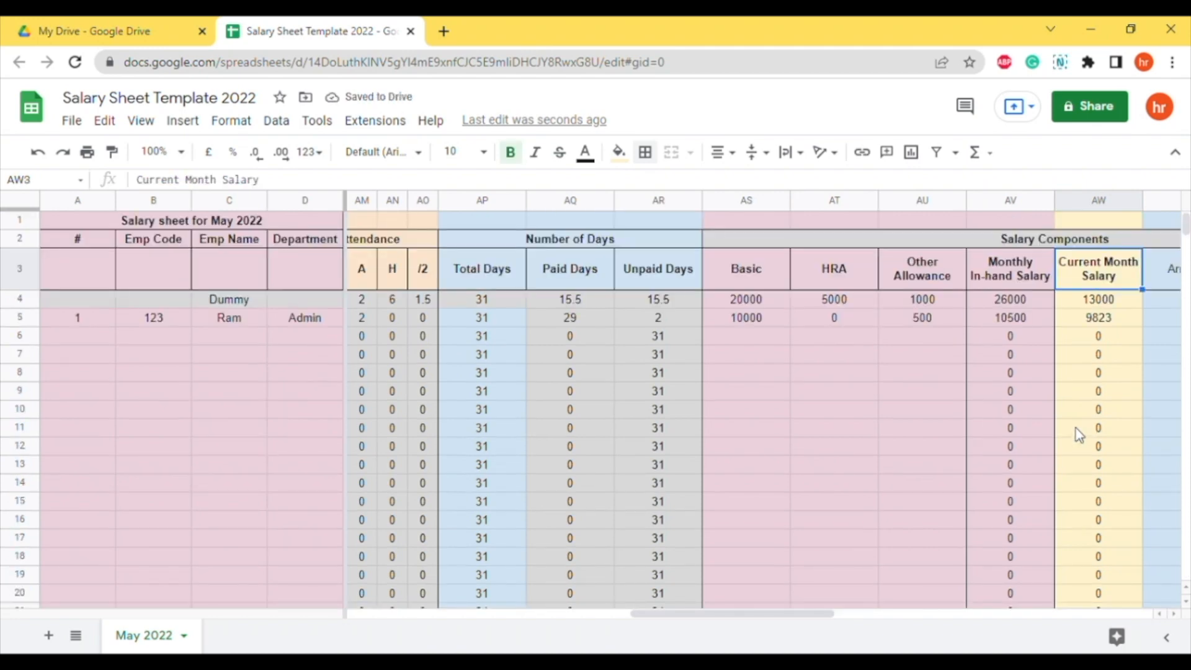
pyautogui.moveTo(837, 615); pyautogui.dragTo(924, 600)
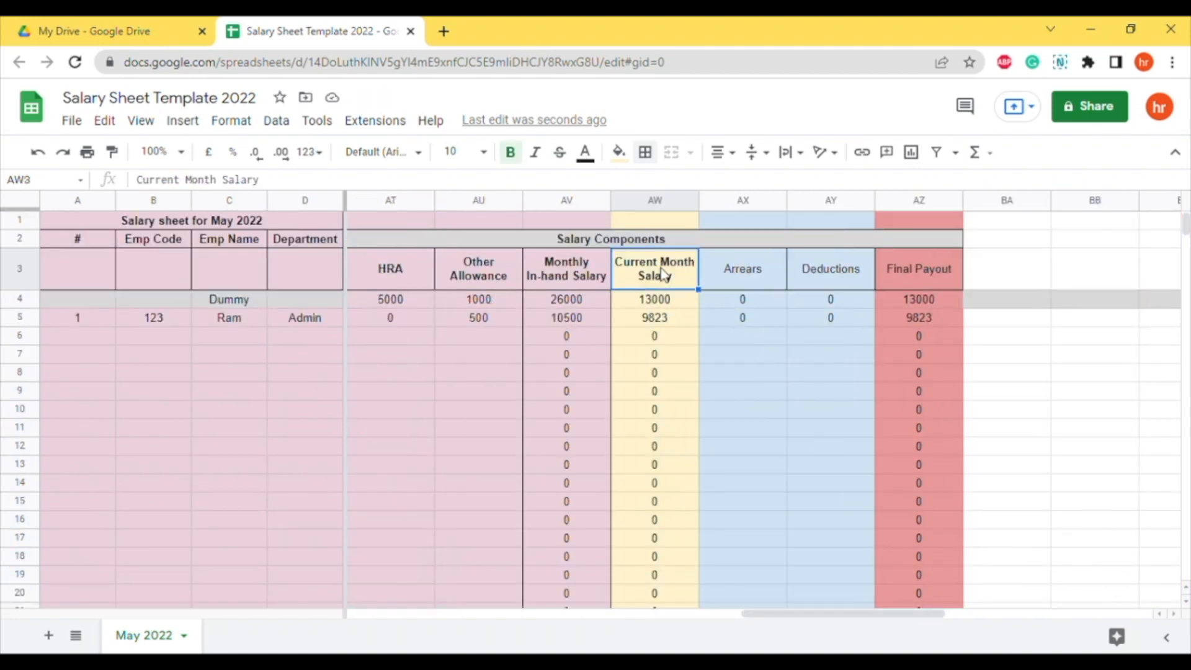
pyautogui.hotkey('ctrl', 'shift', 'Down')
pyautogui.click(644, 152)
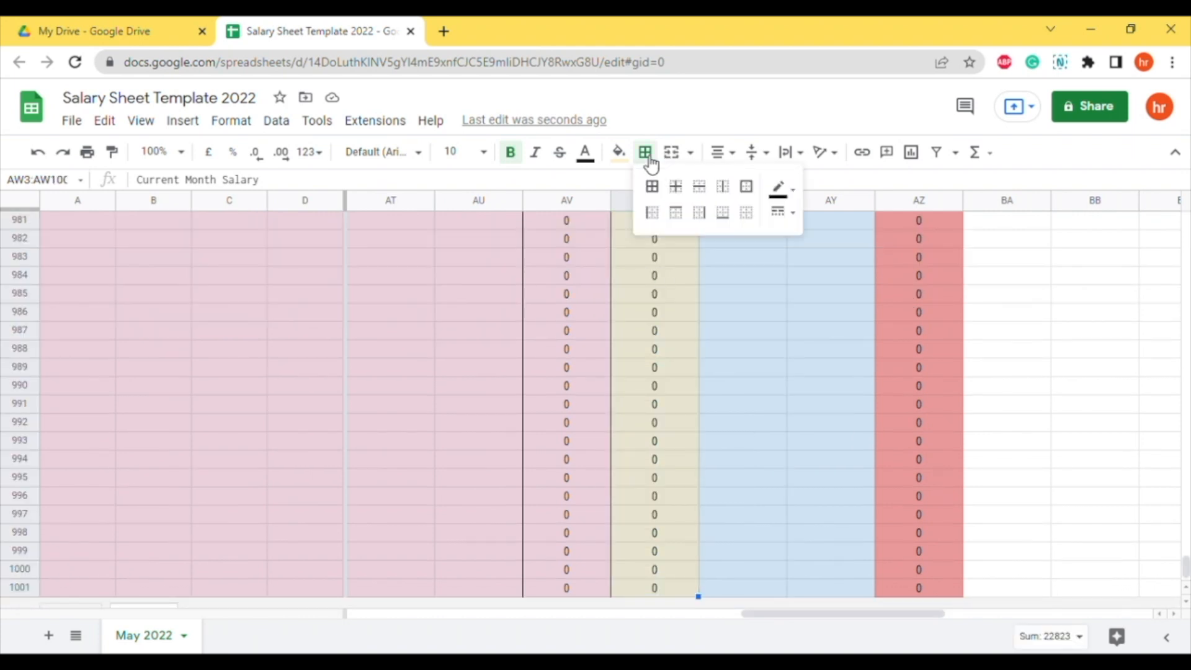
pyautogui.click(704, 218)
# Add a left border to the Final Payout column from its header down to the last row.
pyautogui.click(903, 348)
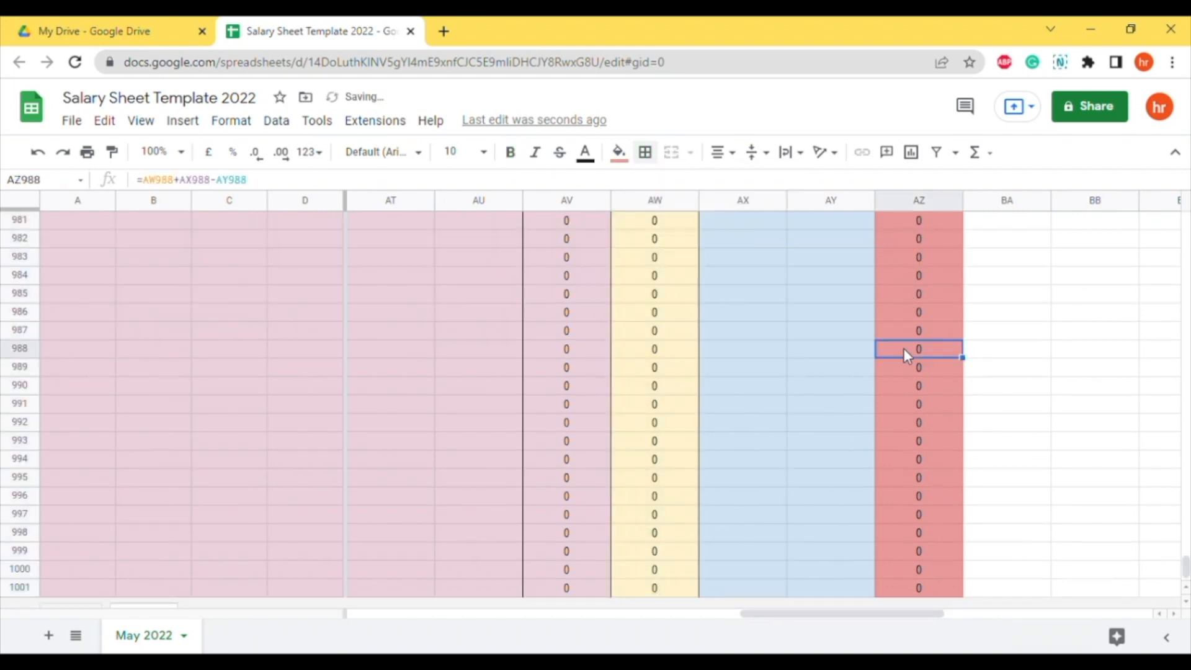
pyautogui.hotkey('ctrl', 'Up')
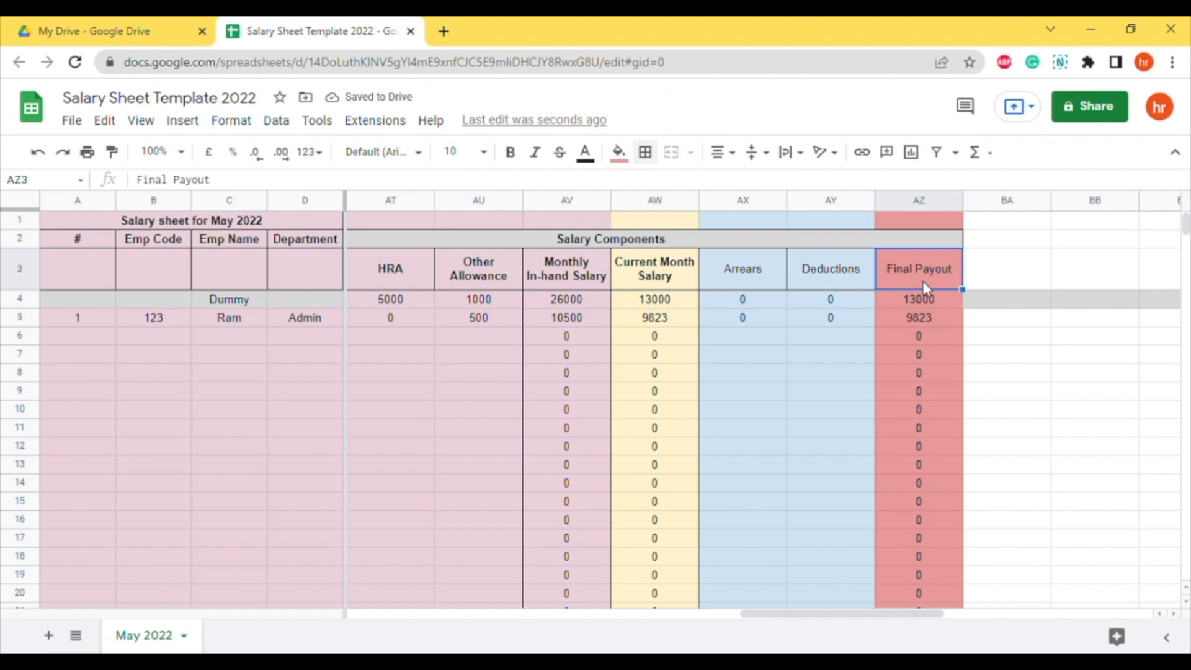
pyautogui.hotkey('ctrl', 'shift', 'Down')
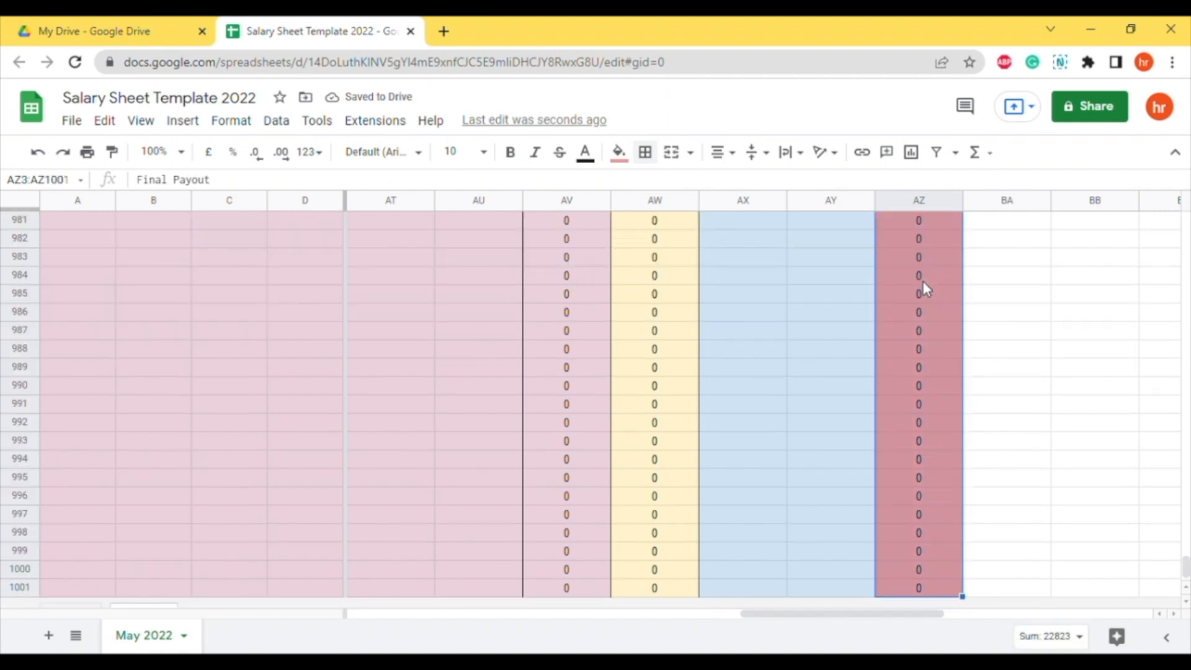
pyautogui.click(645, 152)
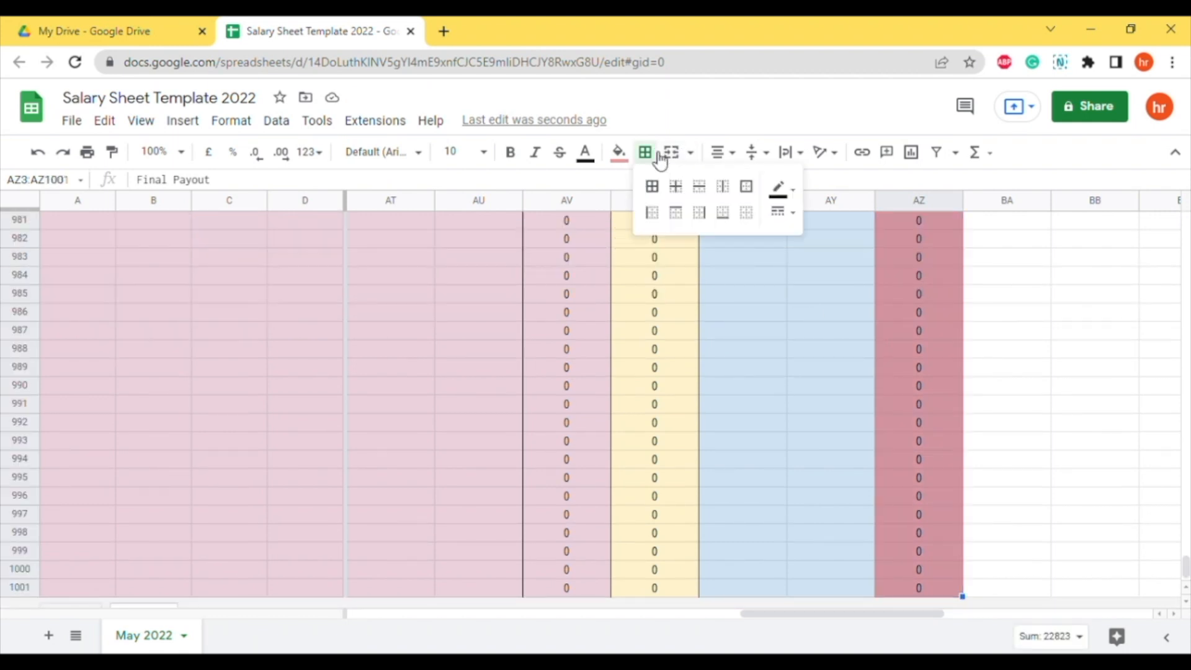
pyautogui.click(657, 217)
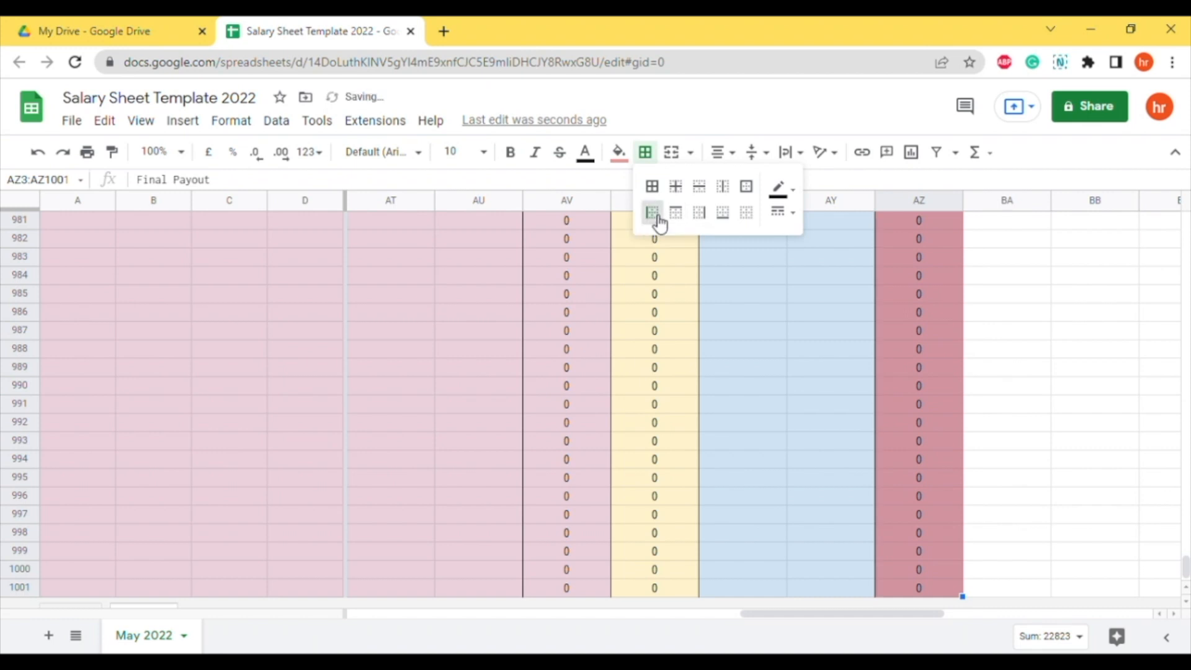
pyautogui.click(918, 387)
pyautogui.scroll(7, 936, 484)
pyautogui.scroll(20, 992, 496)
# Add a left border to the P attendance count column from row 4 down to the last row.
pyautogui.moveTo(918, 613); pyautogui.dragTo(699, 617)
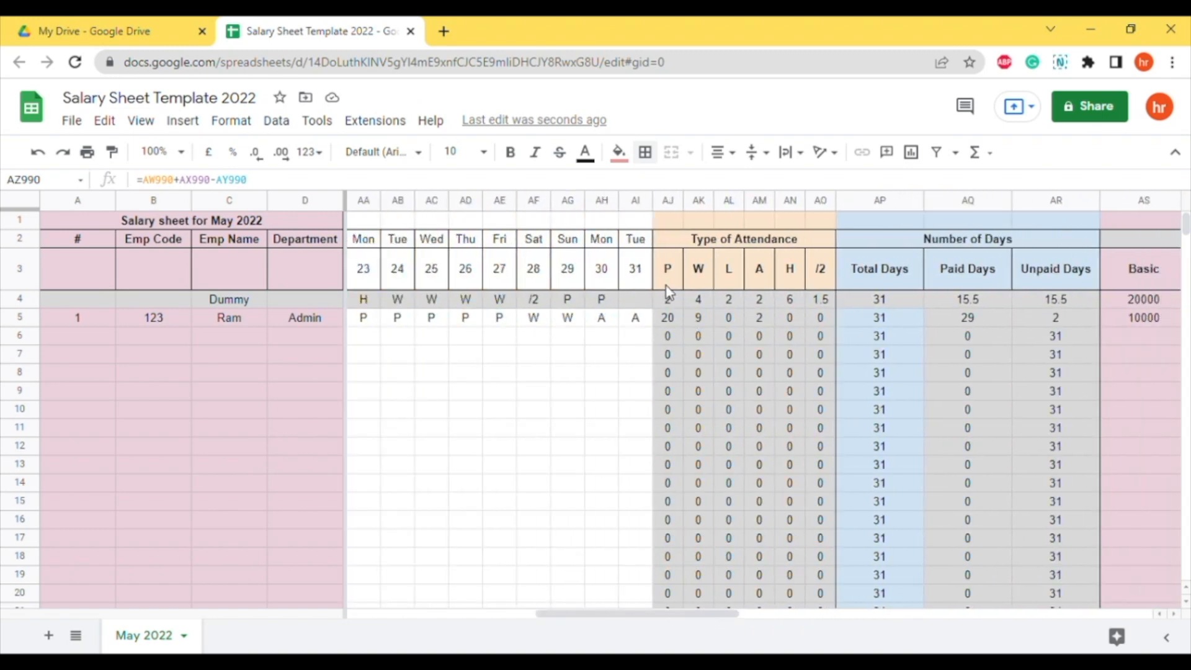
pyautogui.click(676, 301)
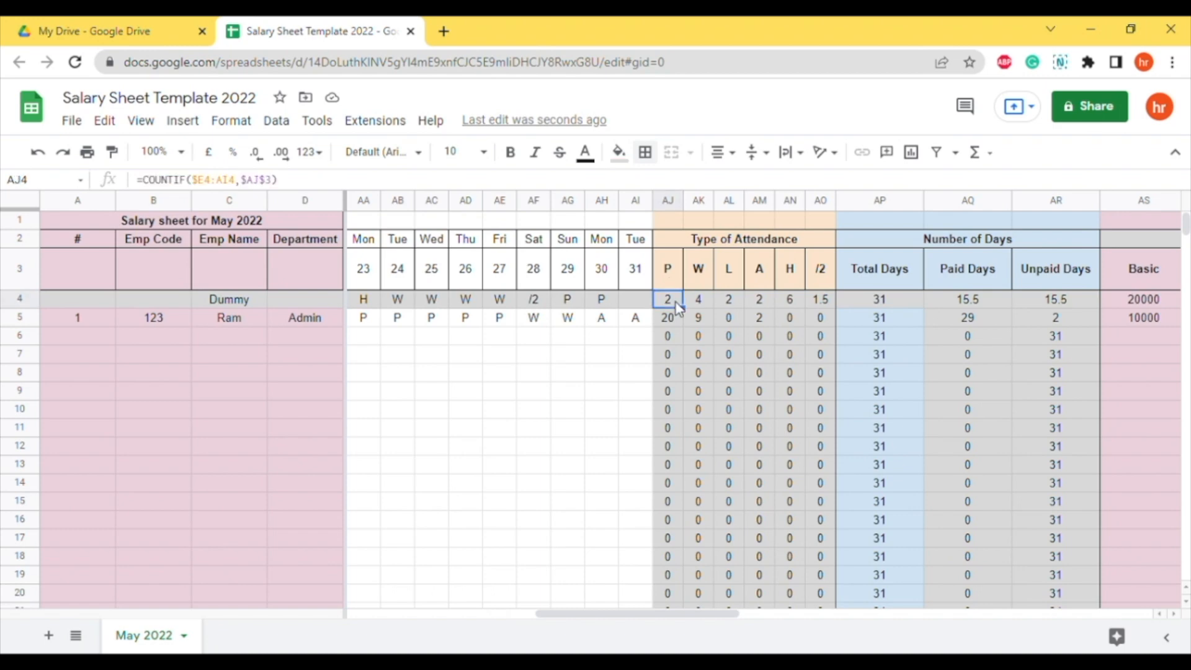
pyautogui.hotkey('ctrl', 'shift', 'Down')
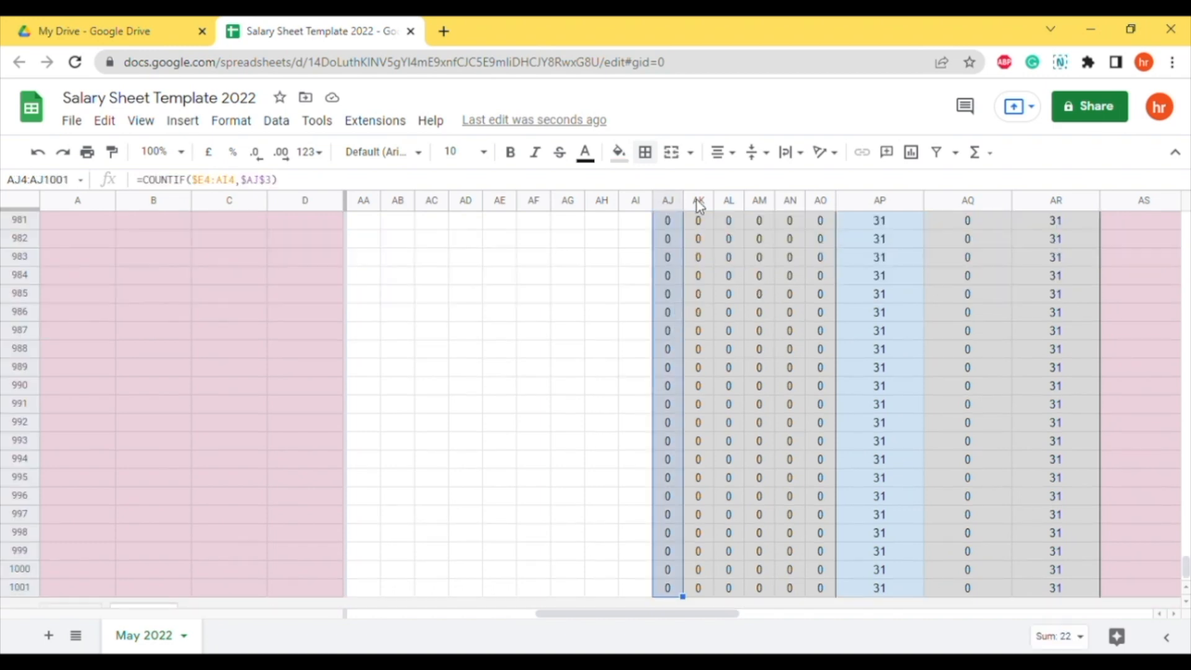
pyautogui.click(647, 153)
pyautogui.click(652, 212)
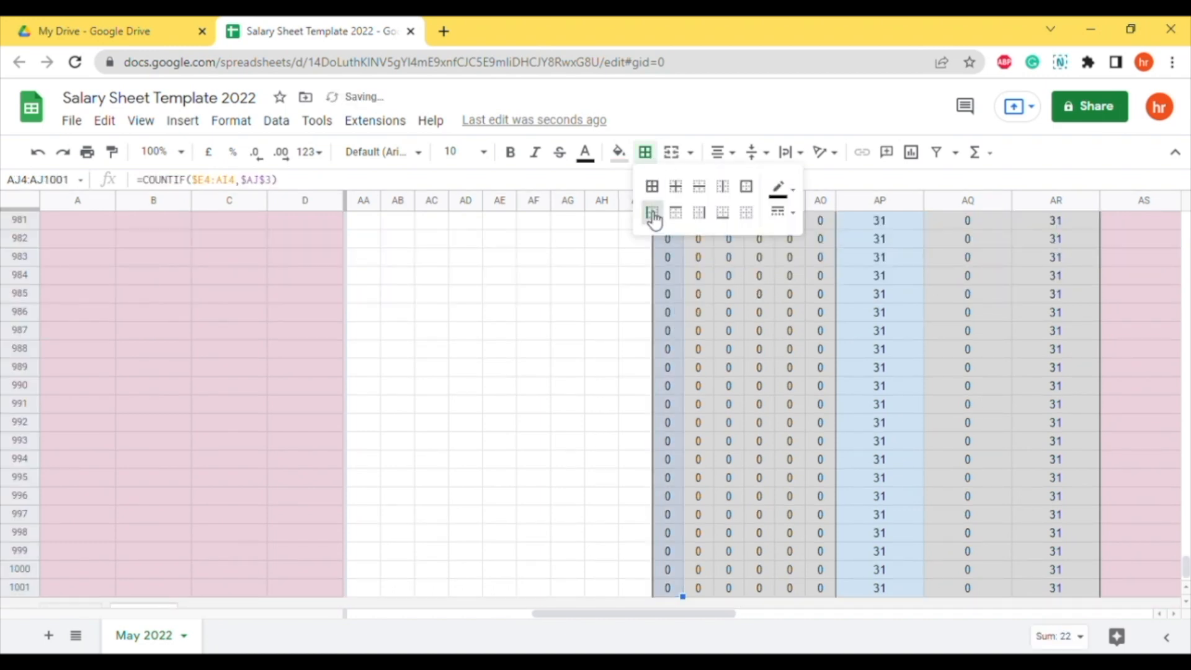
pyautogui.click(729, 422)
pyautogui.scroll(12, 726, 489)
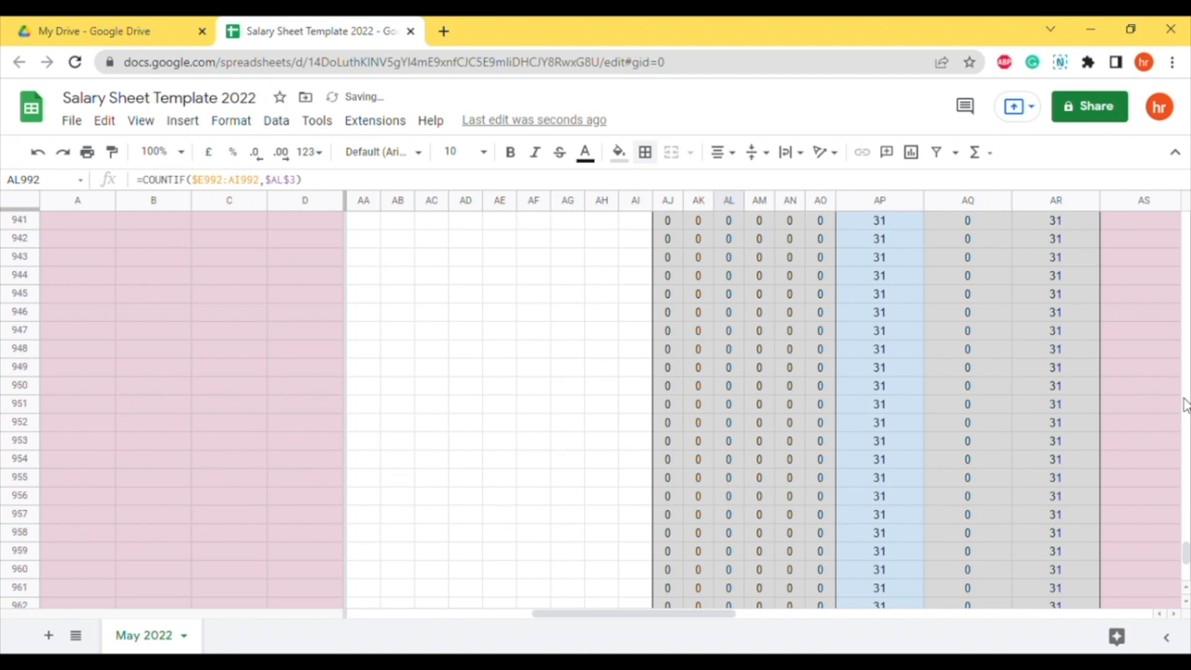
pyautogui.moveTo(1186, 552); pyautogui.dragTo(1186, 217)
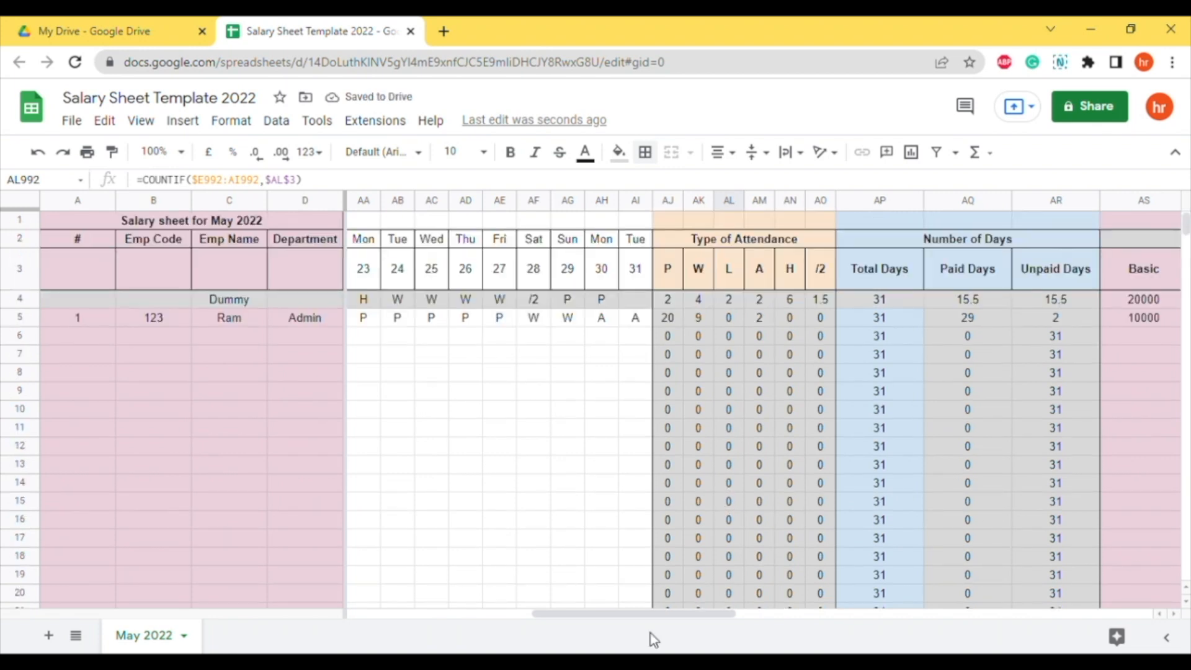
# Hide row 4, which holds the Dummy record.
pyautogui.moveTo(636, 612); pyautogui.dragTo(389, 617)
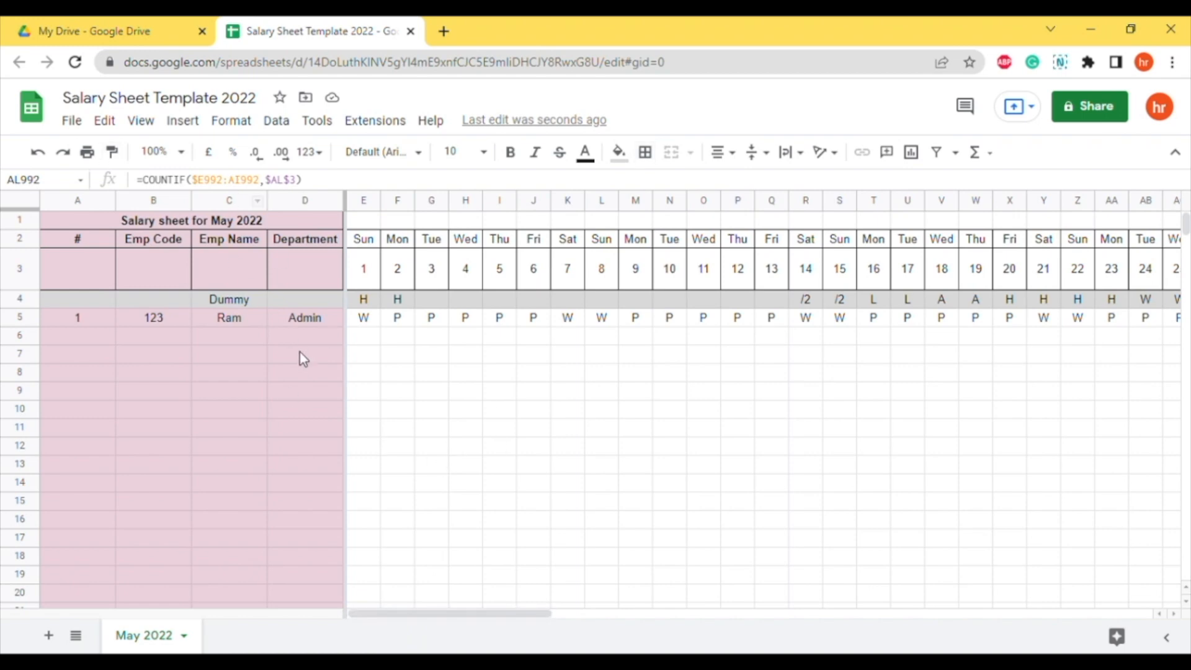
pyautogui.moveTo(407, 619); pyautogui.dragTo(760, 595)
pyautogui.click(14, 299)
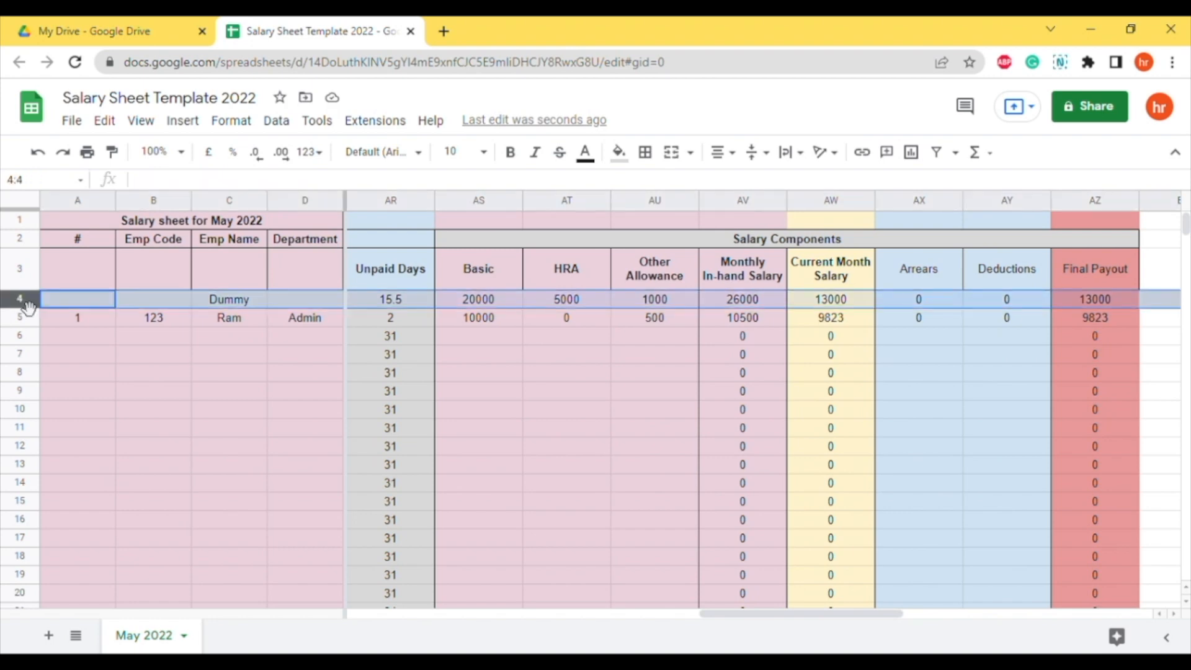
pyautogui.rightClick(14, 299)
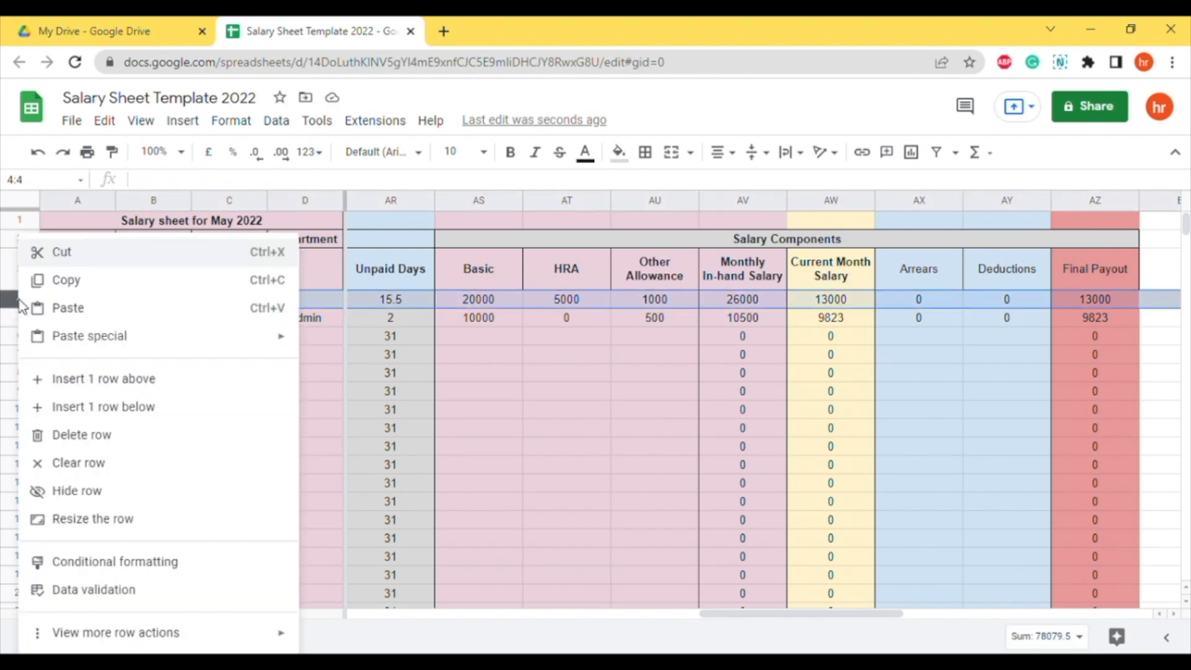
pyautogui.click(95, 492)
pyautogui.click(583, 375)
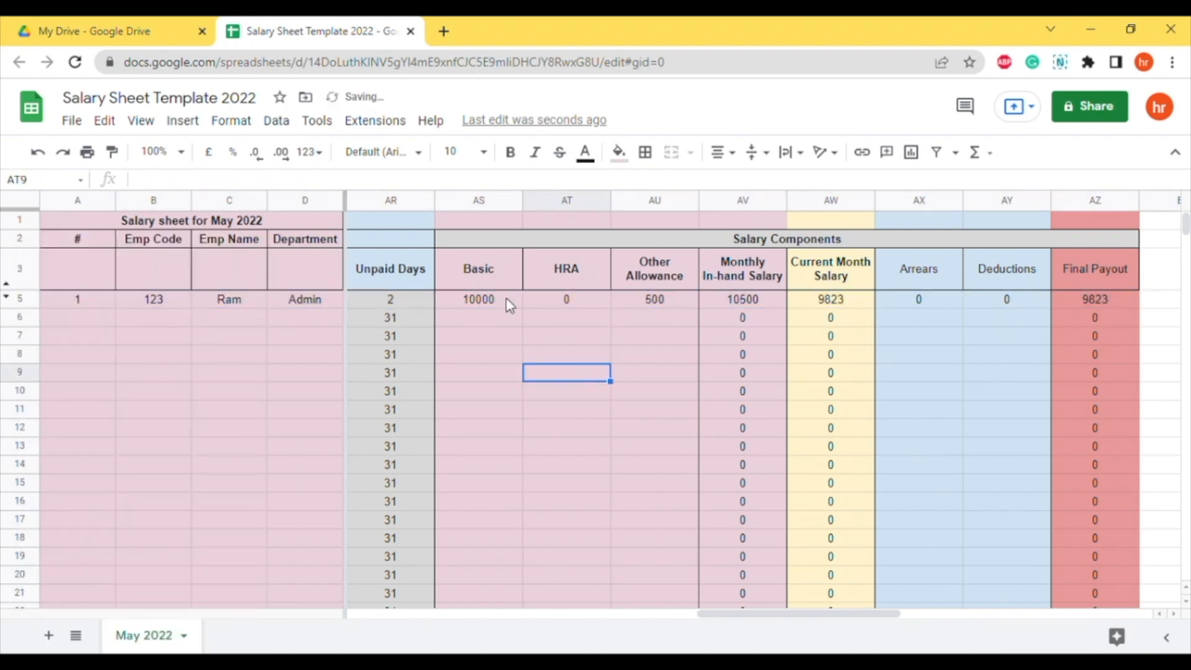
# Add a conditional format rule to the entire sheet for cells whose text is exactly P.
pyautogui.moveTo(751, 616); pyautogui.dragTo(613, 580)
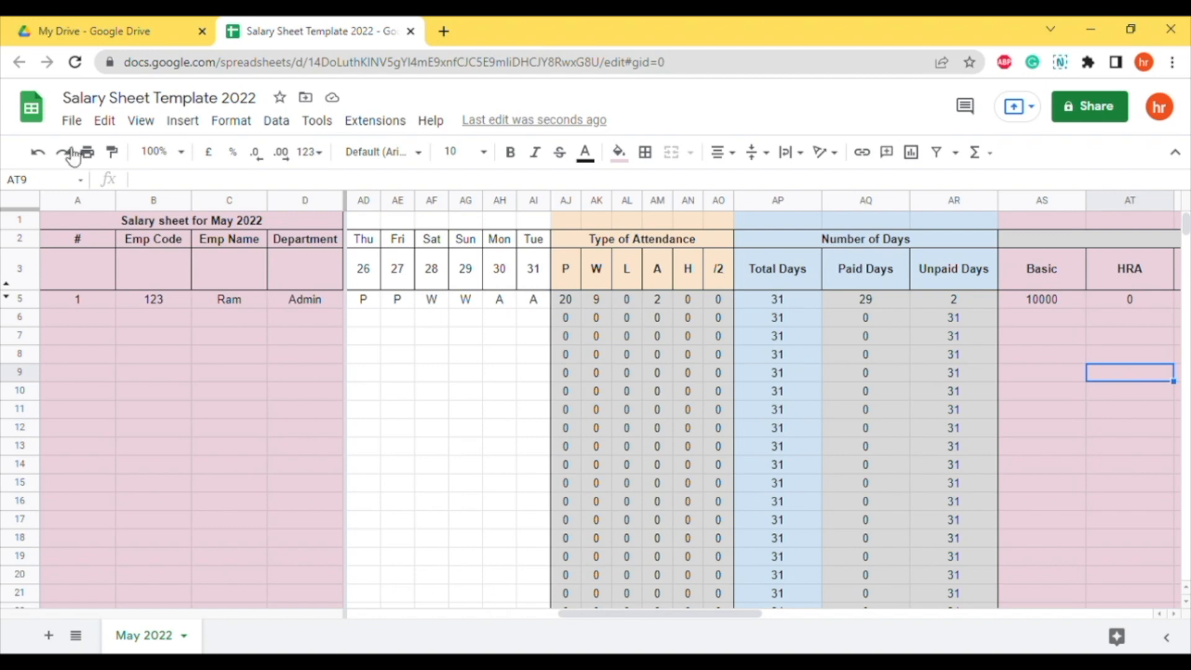
pyautogui.click(27, 208)
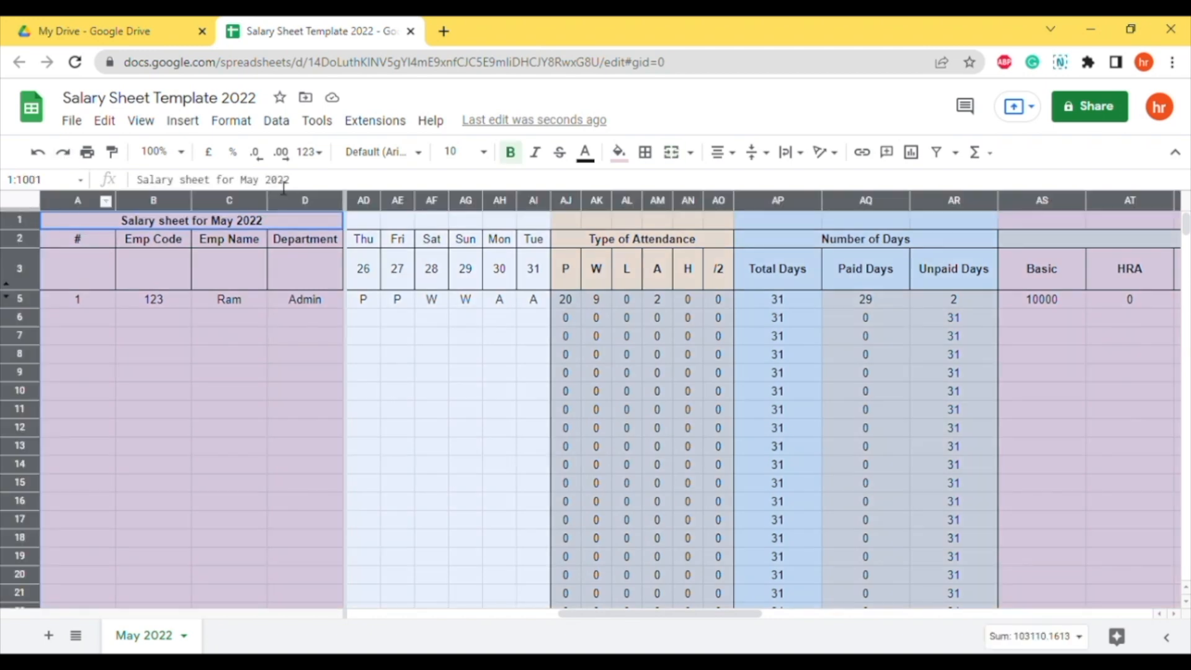
pyautogui.rightClick(269, 351)
pyautogui.moveTo(411, 643)
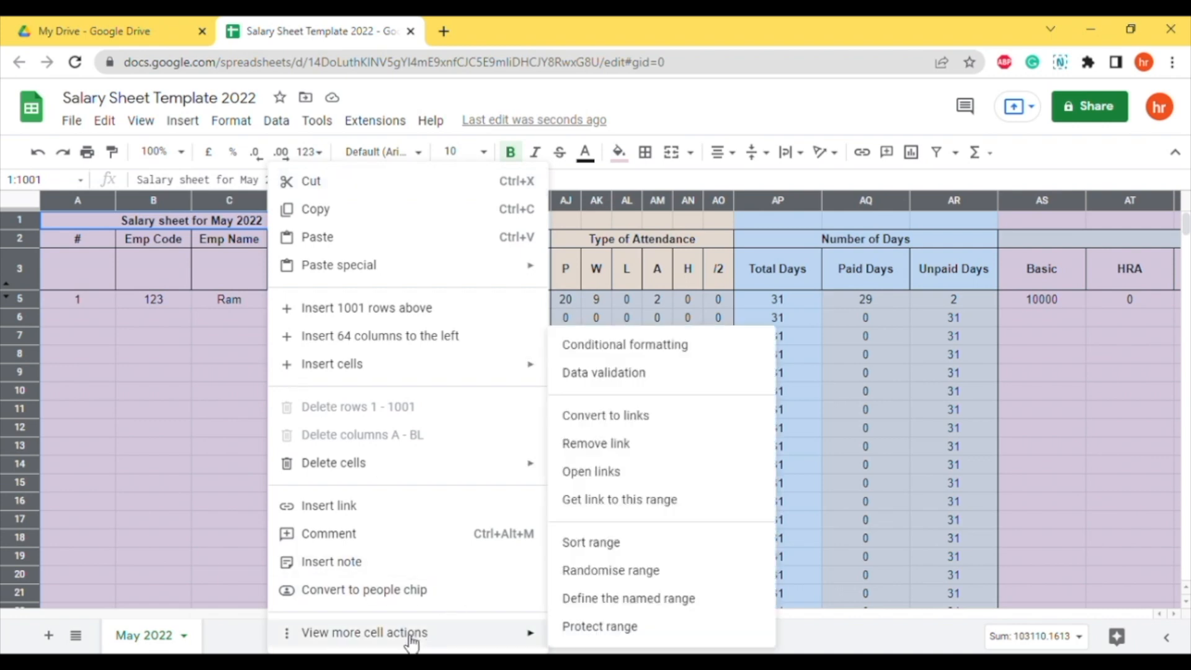
pyautogui.click(655, 351)
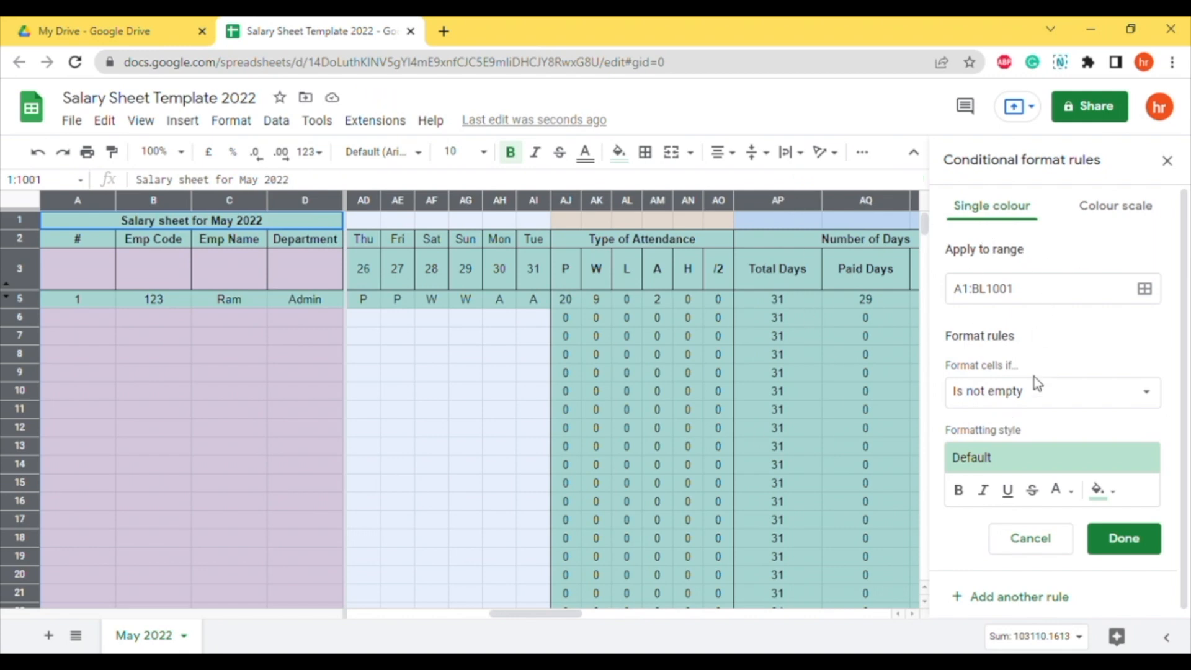
pyautogui.click(1145, 402)
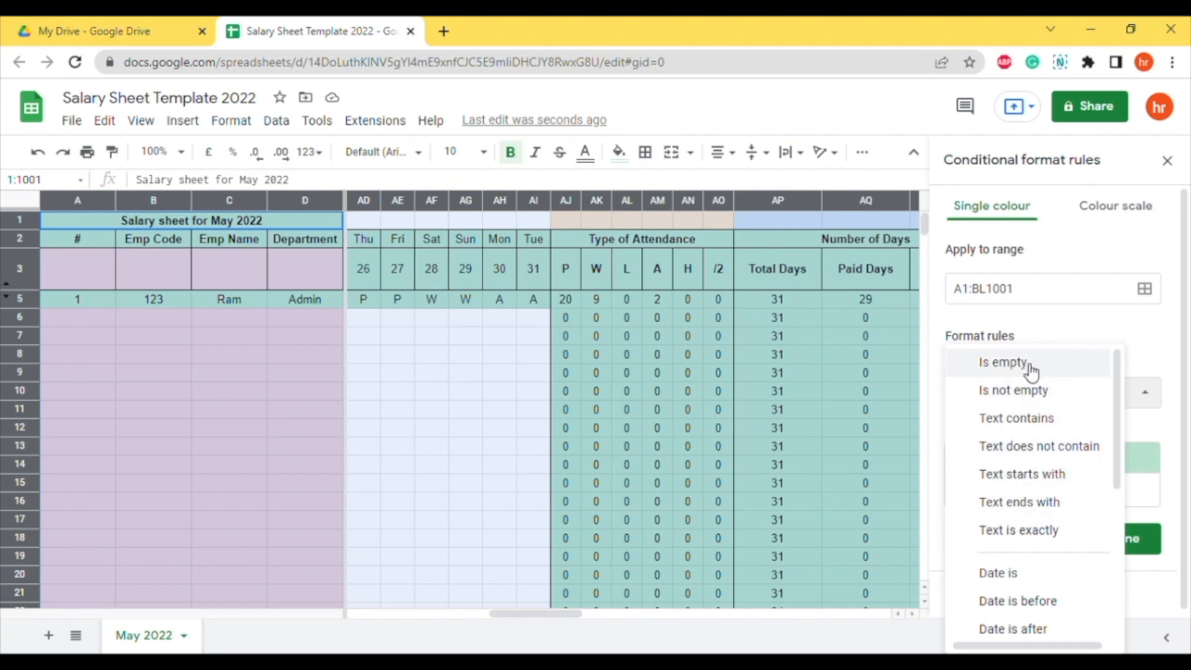
pyautogui.click(1044, 532)
pyautogui.click(994, 433)
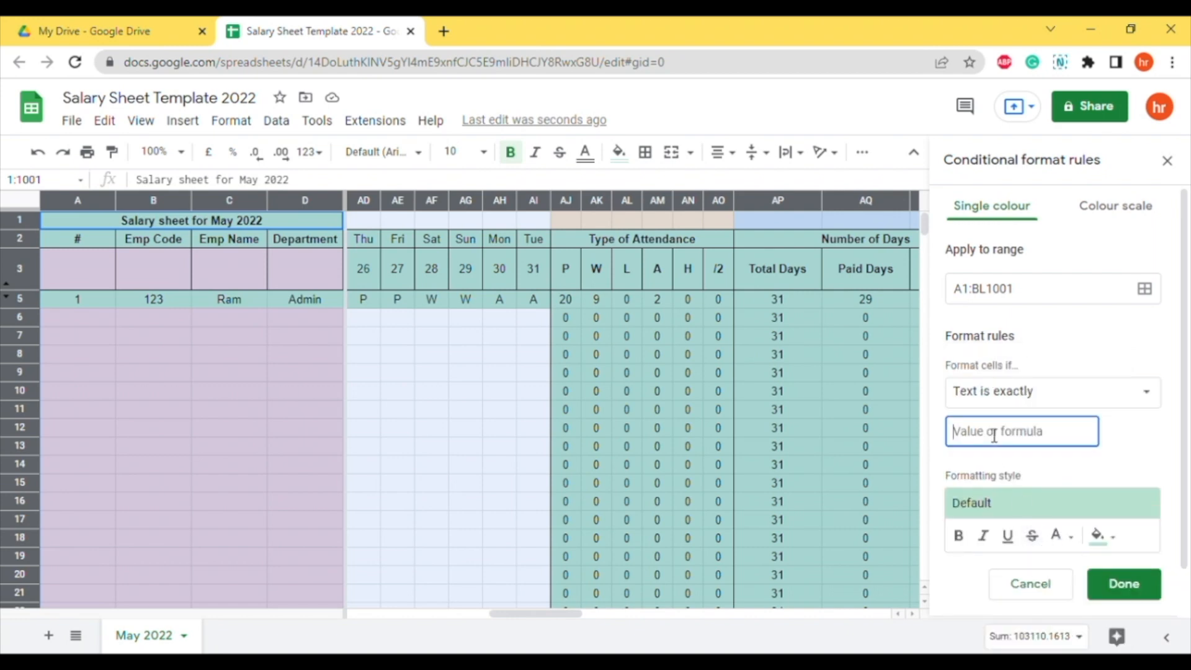
pyautogui.write('P')
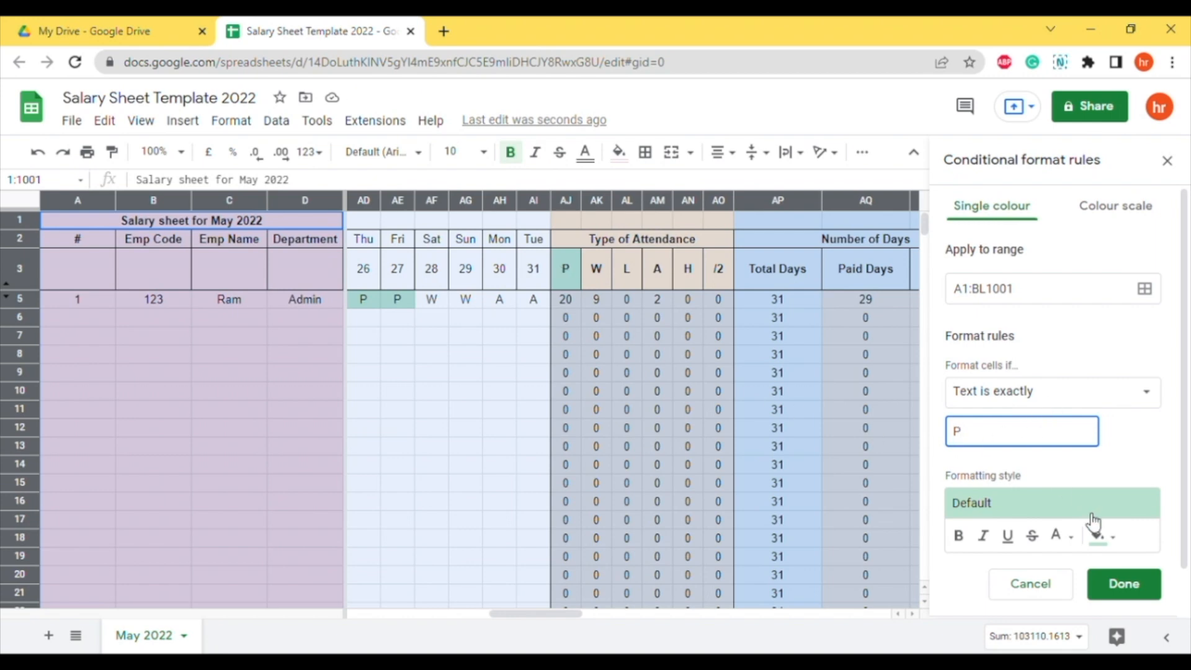
# Give the P rule a light green fill and save the rule.
pyautogui.click(1107, 541)
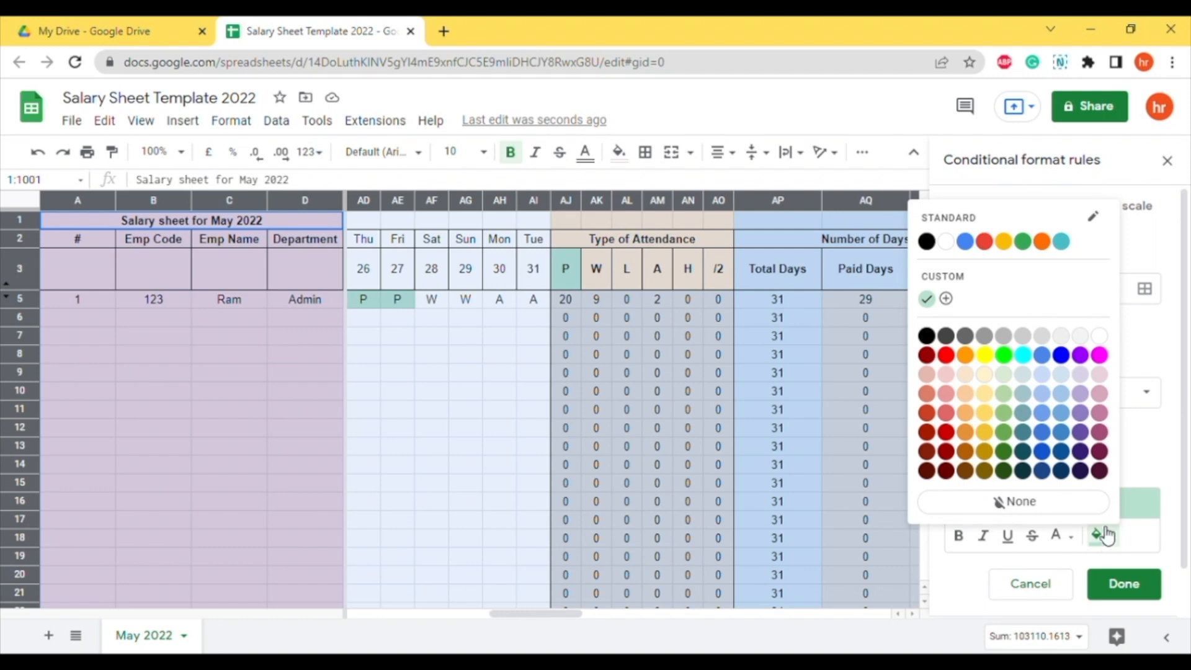
pyautogui.click(1005, 432)
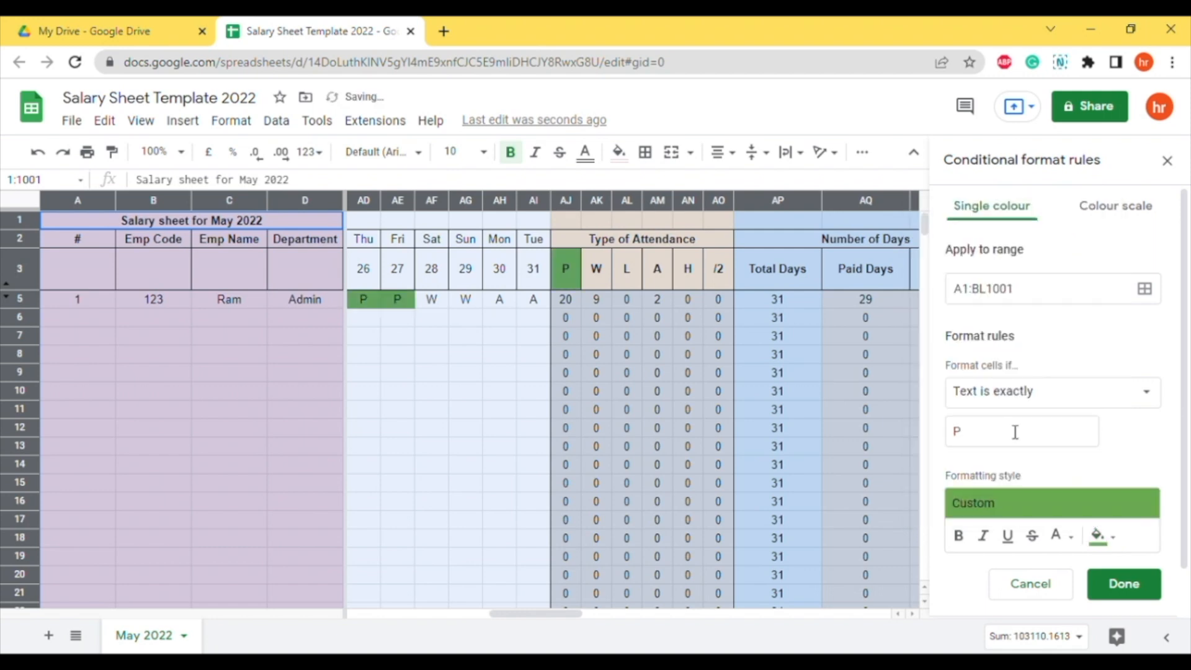
pyautogui.click(1099, 537)
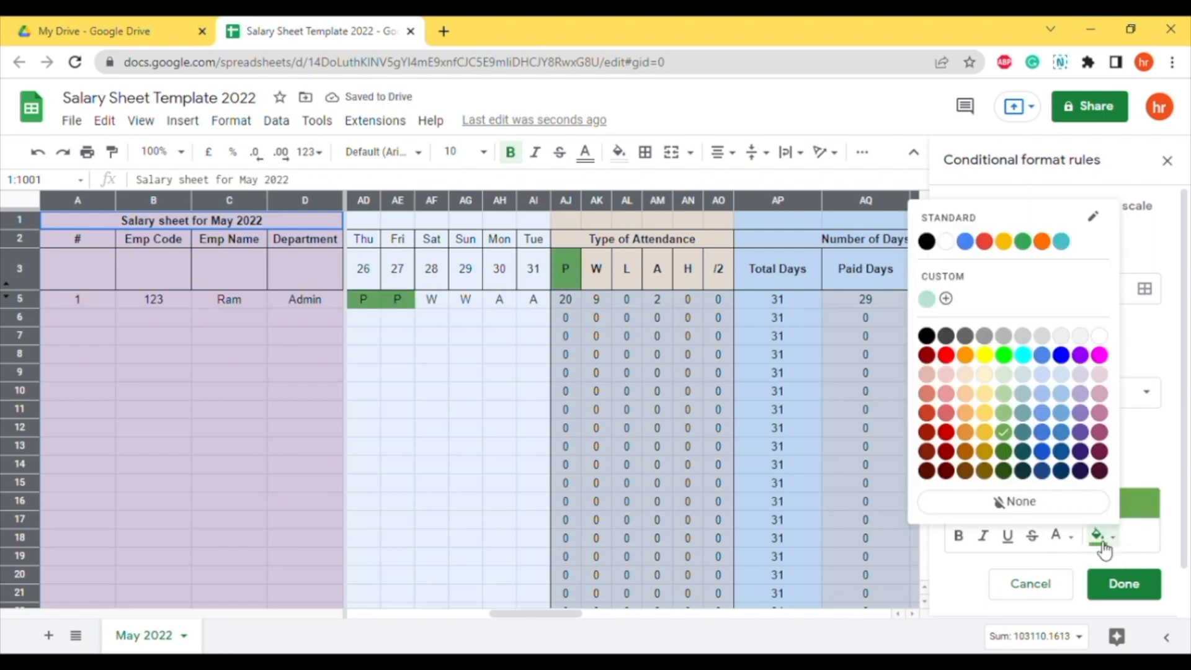
pyautogui.click(1003, 412)
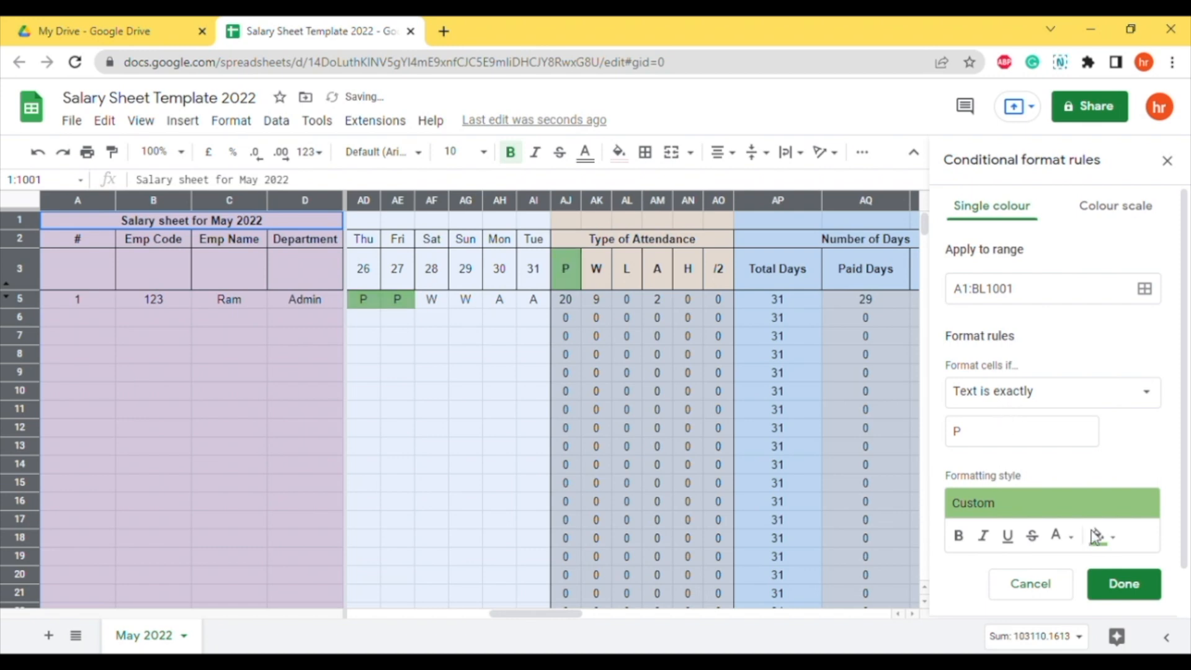
pyautogui.click(1123, 584)
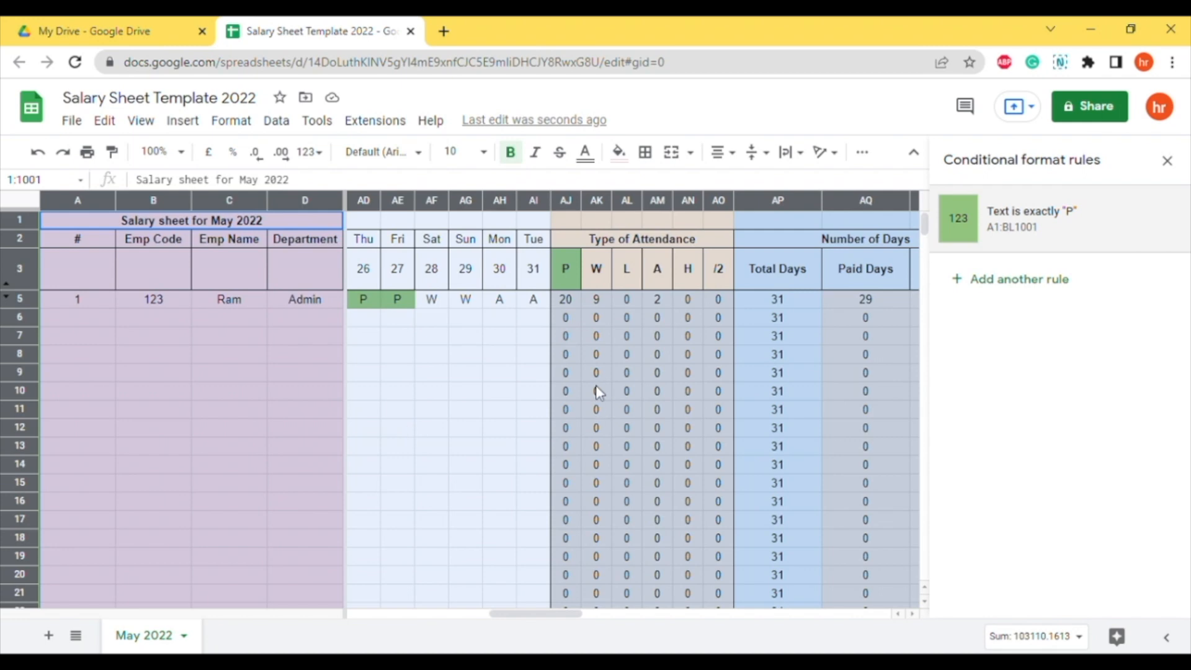
# Add another conditional format rule for cells whose text is exactly W, with a light orange fill.
pyautogui.click(1037, 287)
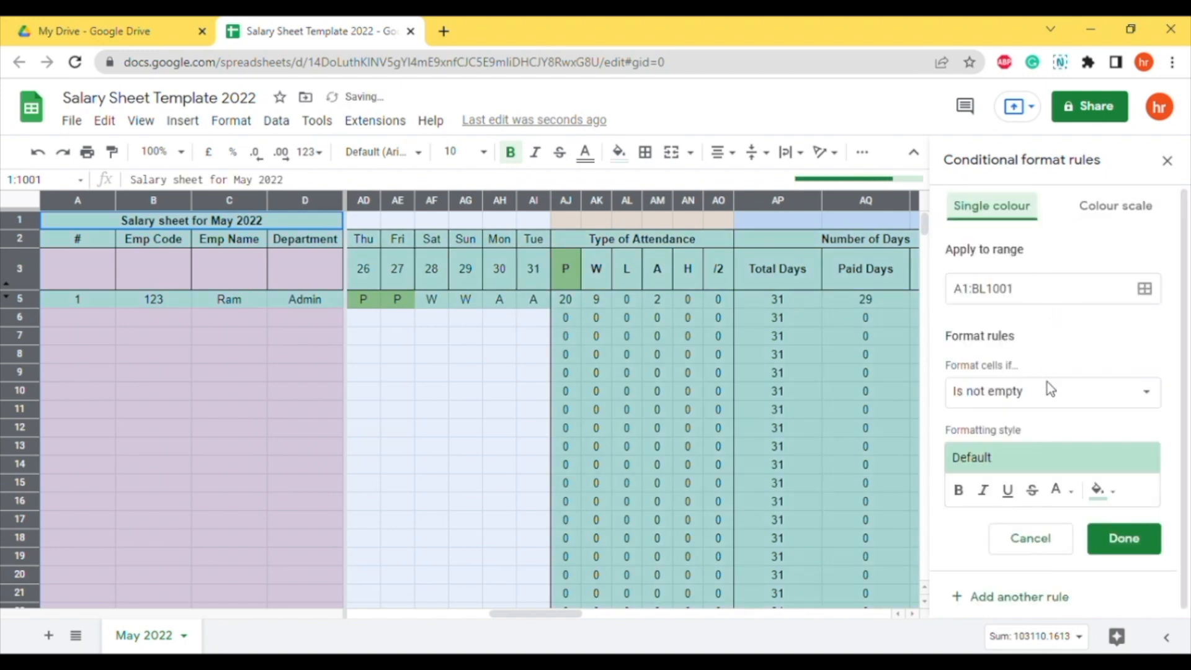
pyautogui.click(1151, 397)
pyautogui.click(1034, 531)
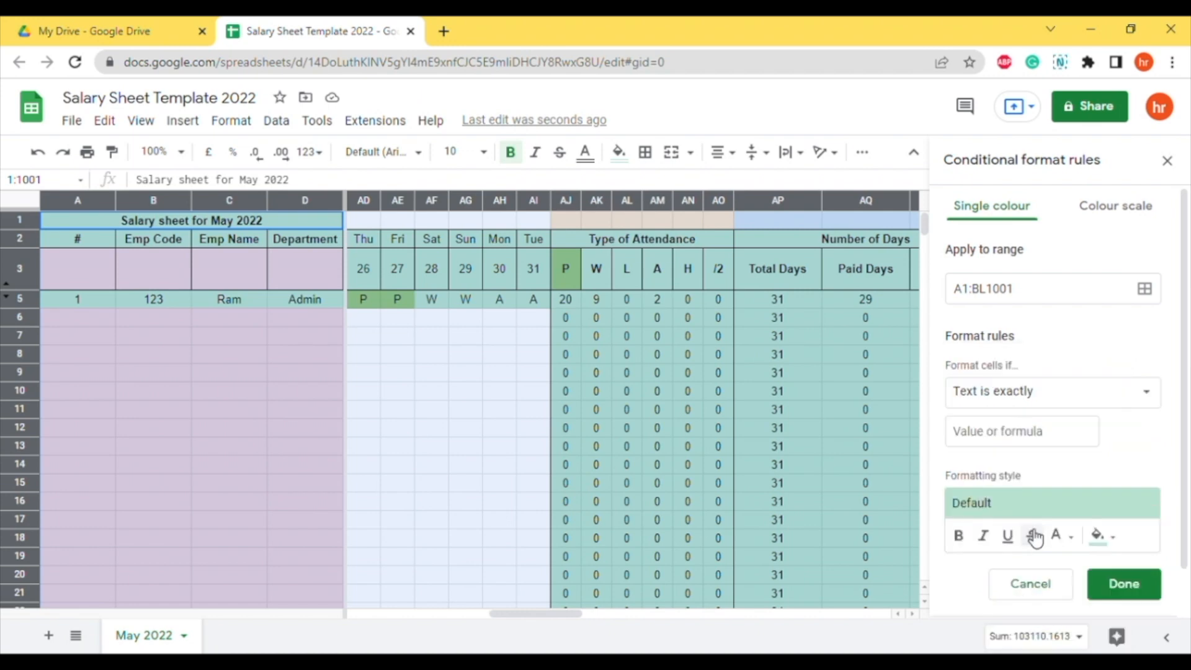
pyautogui.click(1005, 434)
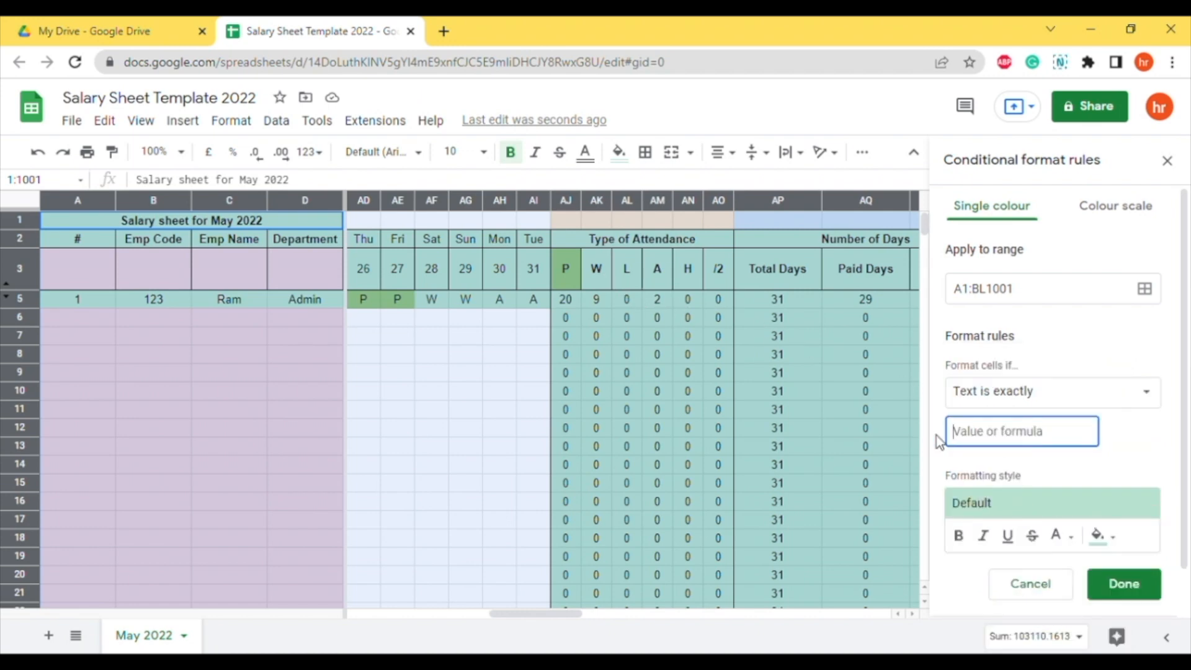
pyautogui.write('W')
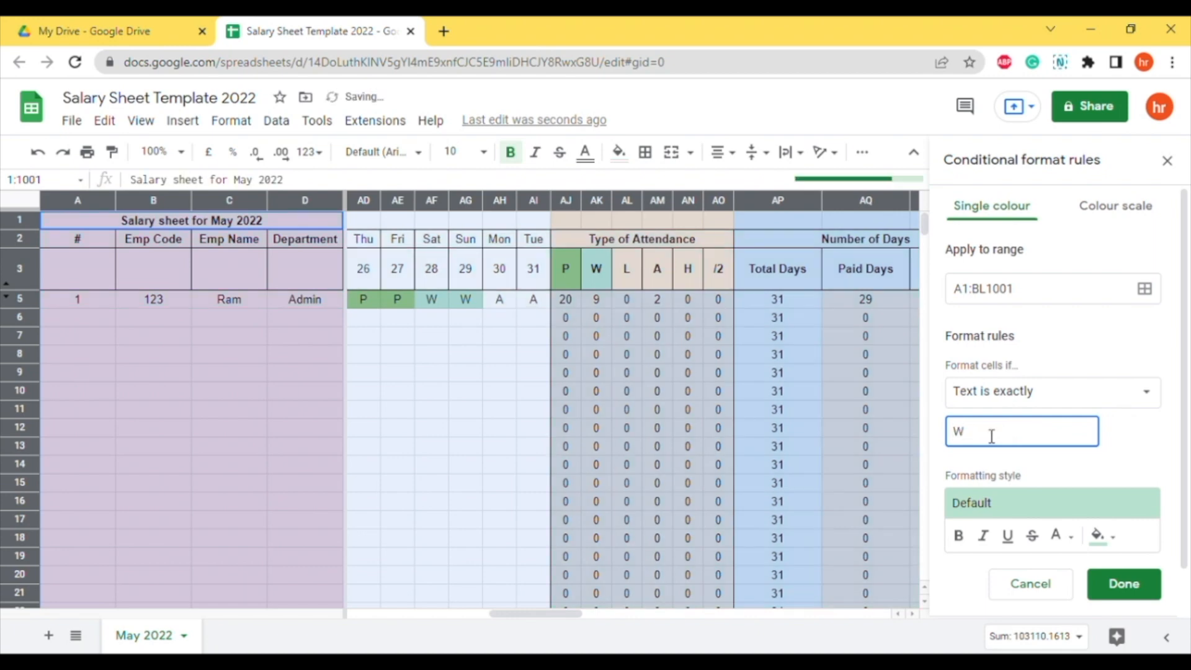
pyautogui.click(1109, 544)
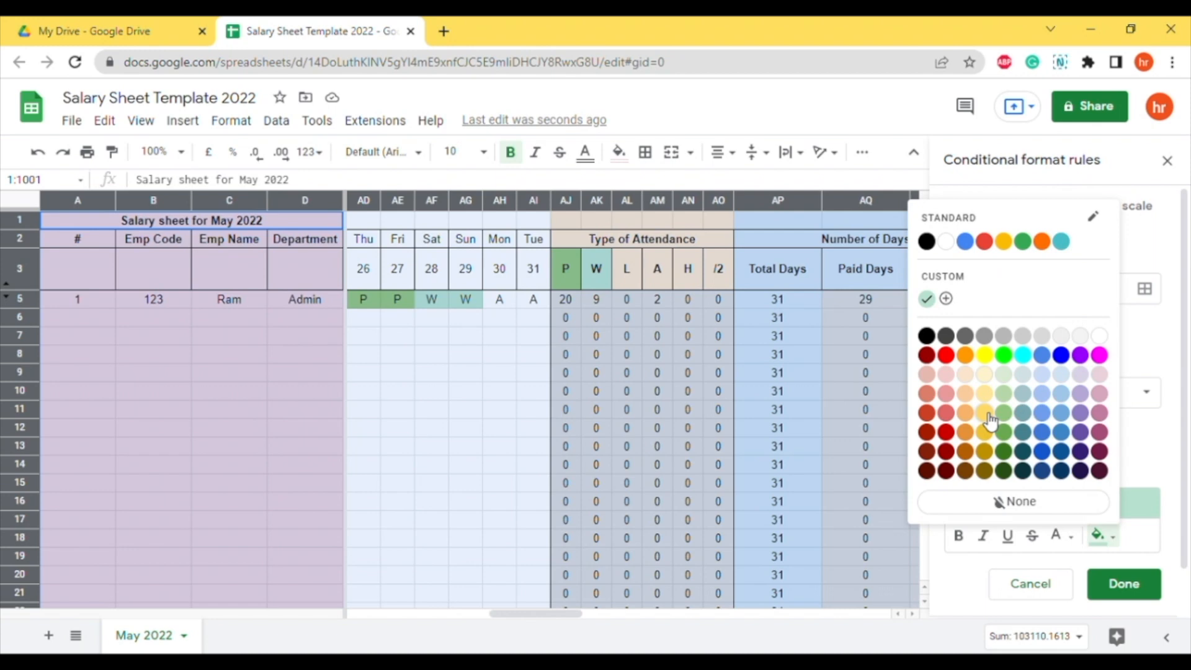
pyautogui.click(967, 413)
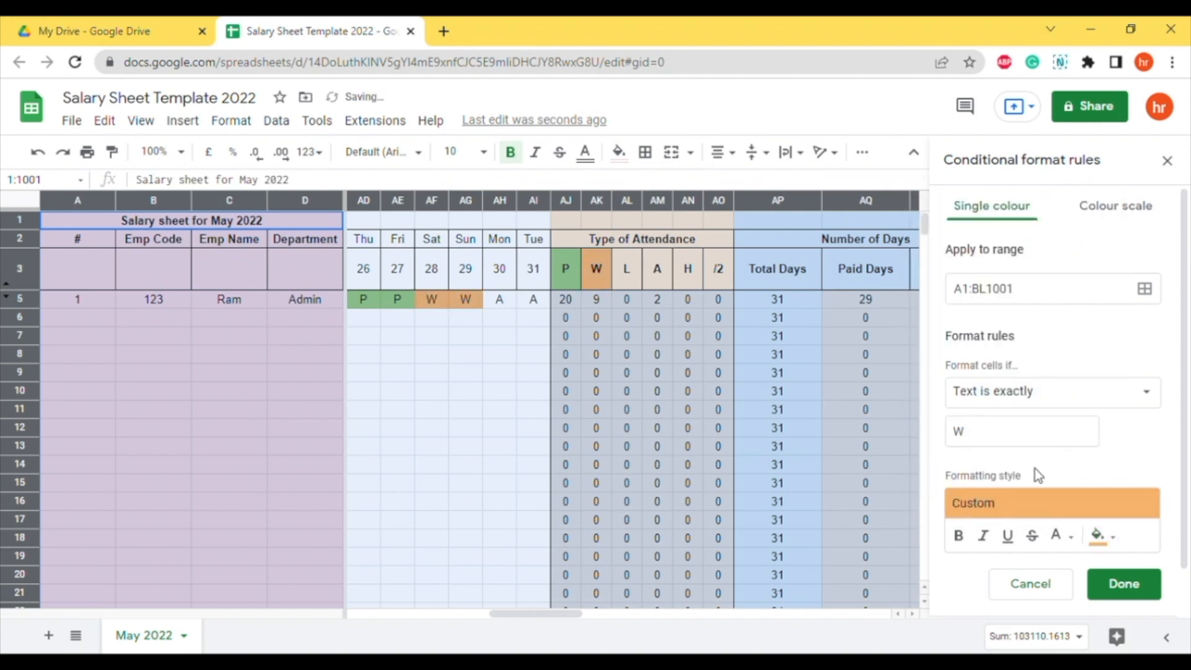
# Try a paler and a darker orange fill for the W rule.
pyautogui.click(1099, 536)
pyautogui.click(966, 395)
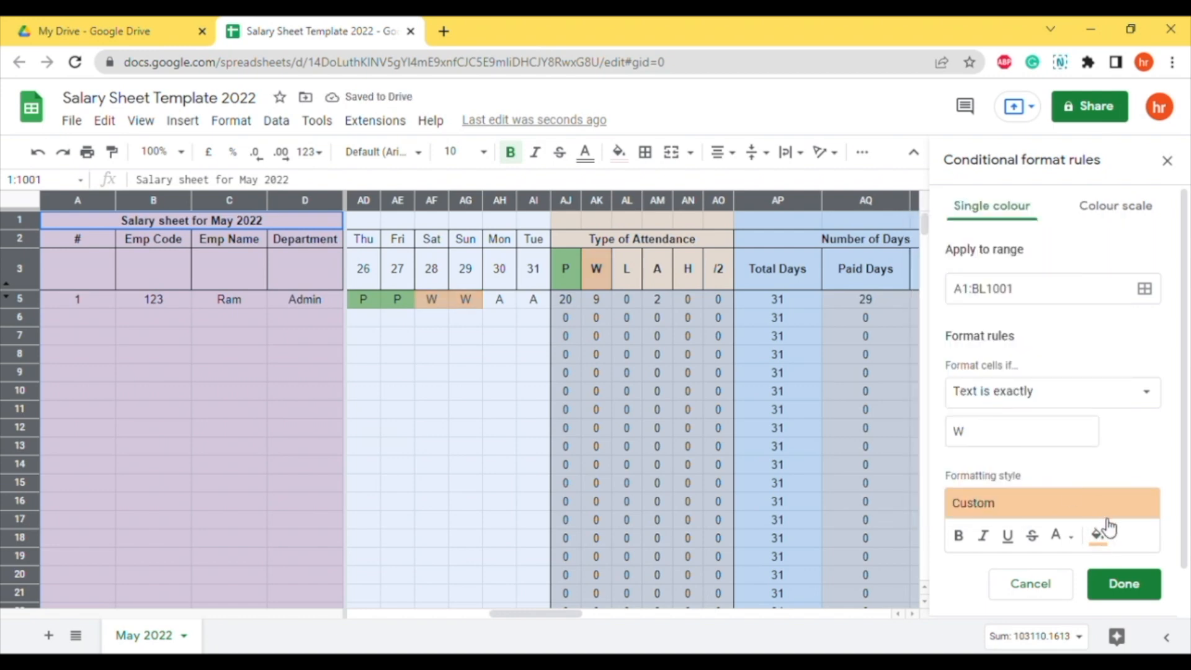
pyautogui.click(1097, 536)
pyautogui.click(973, 417)
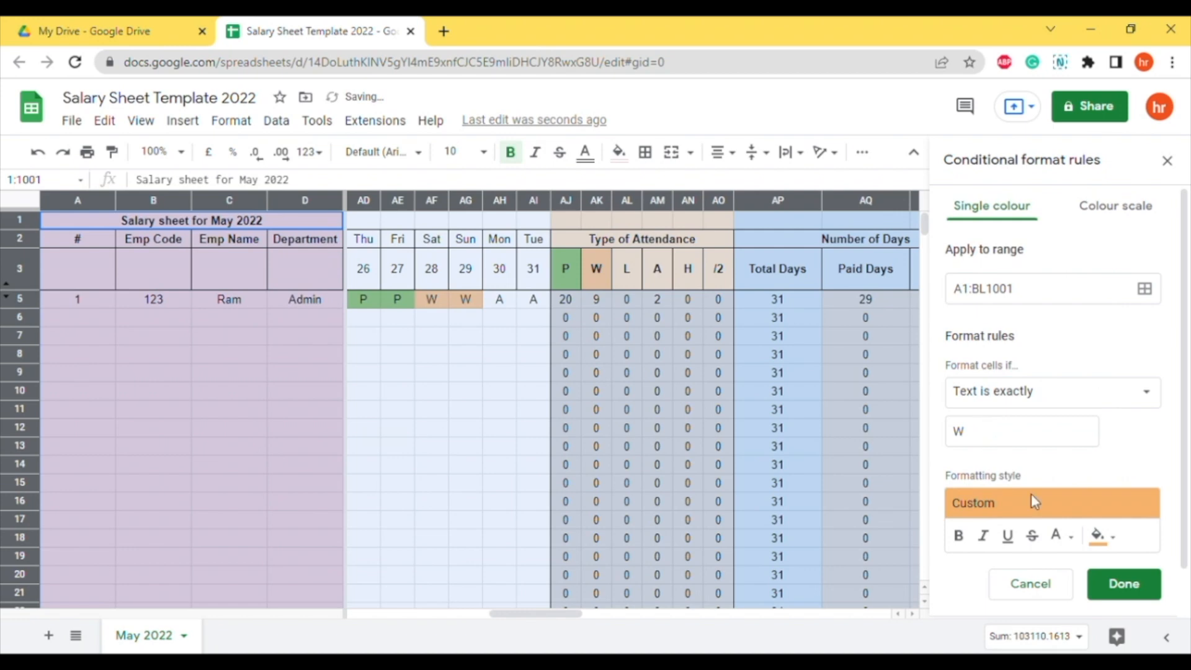
pyautogui.click(1097, 535)
pyautogui.click(967, 432)
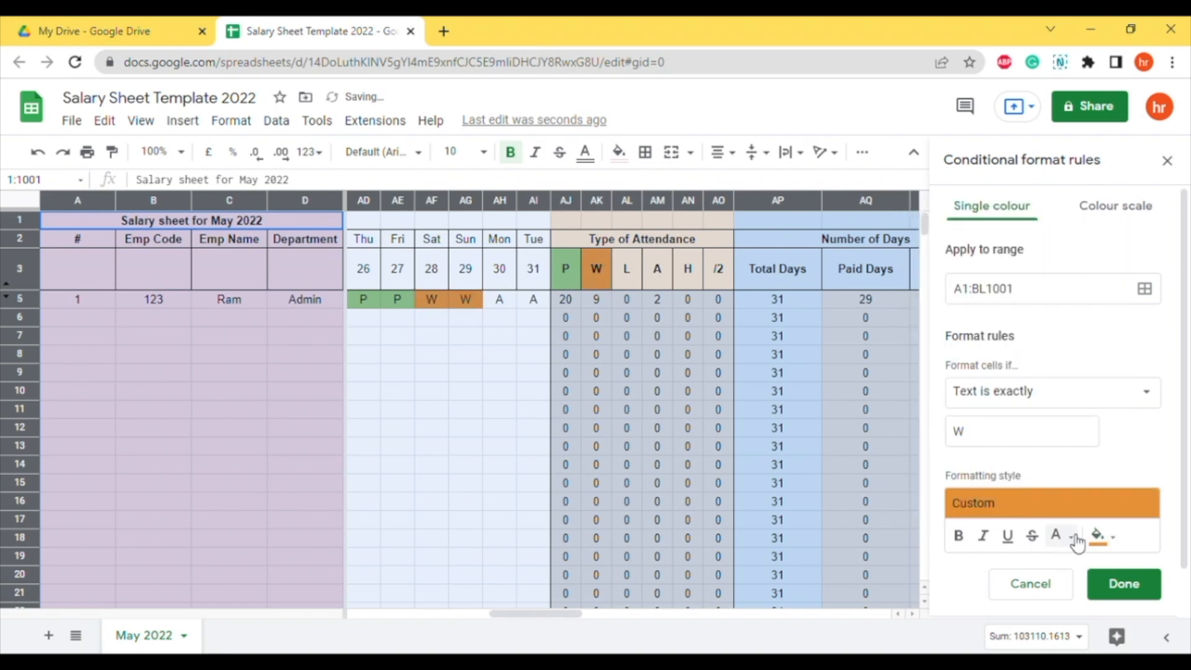
# Set the W rule's fill to the medium light orange shade and save the rule.
pyautogui.click(1103, 540)
pyautogui.click(965, 417)
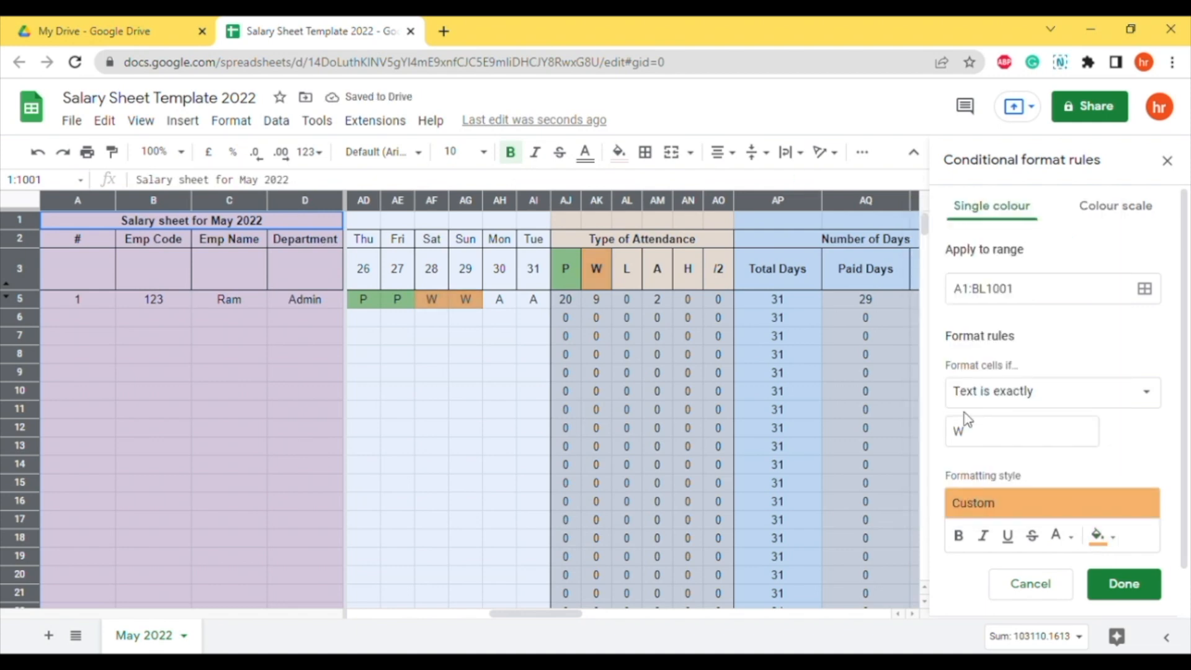
pyautogui.click(1135, 586)
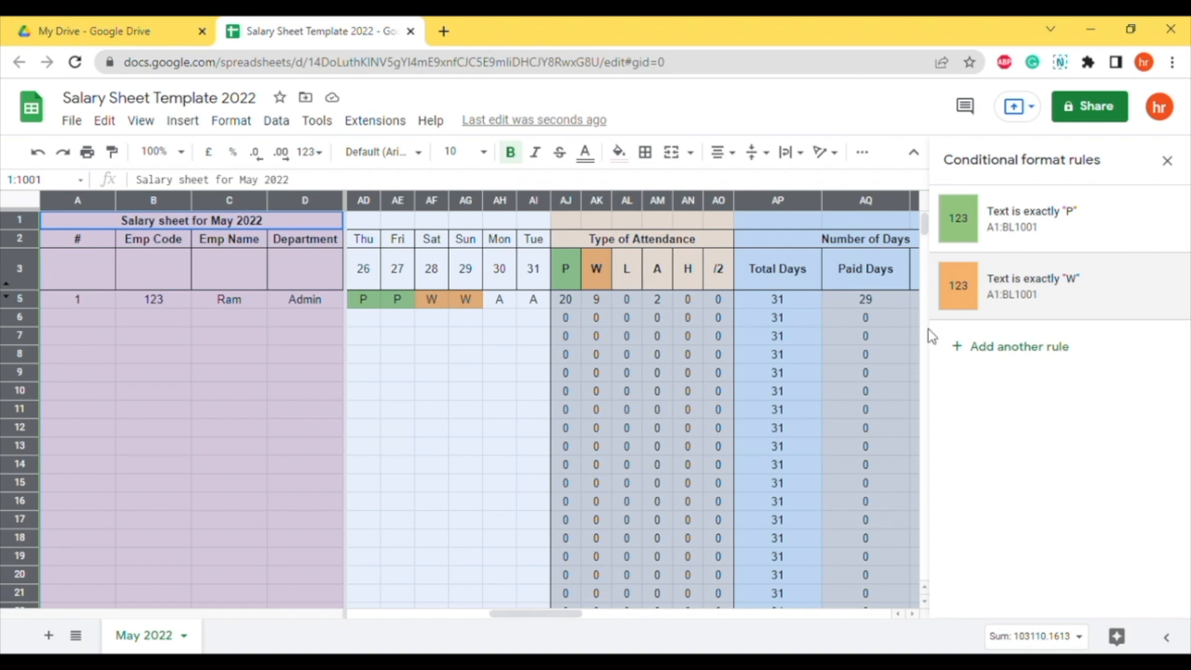
# Add and save a conditional format rule for cells whose text is exactly L, with a golden yellow fill.
pyautogui.click(1021, 351)
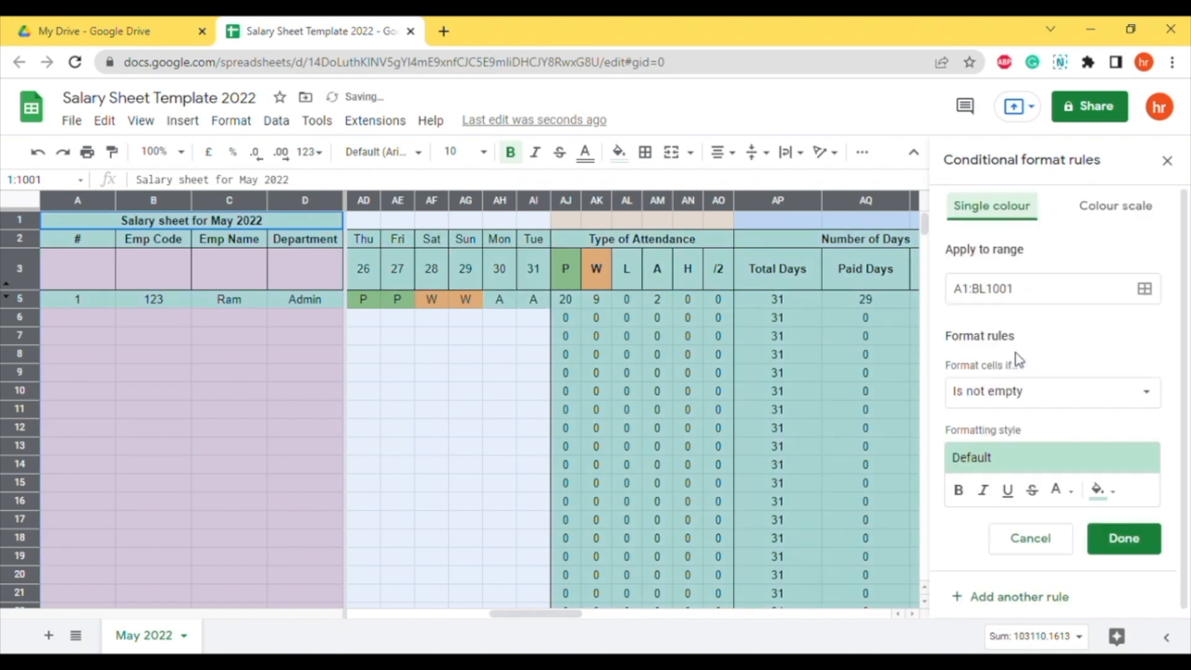
pyautogui.click(1148, 395)
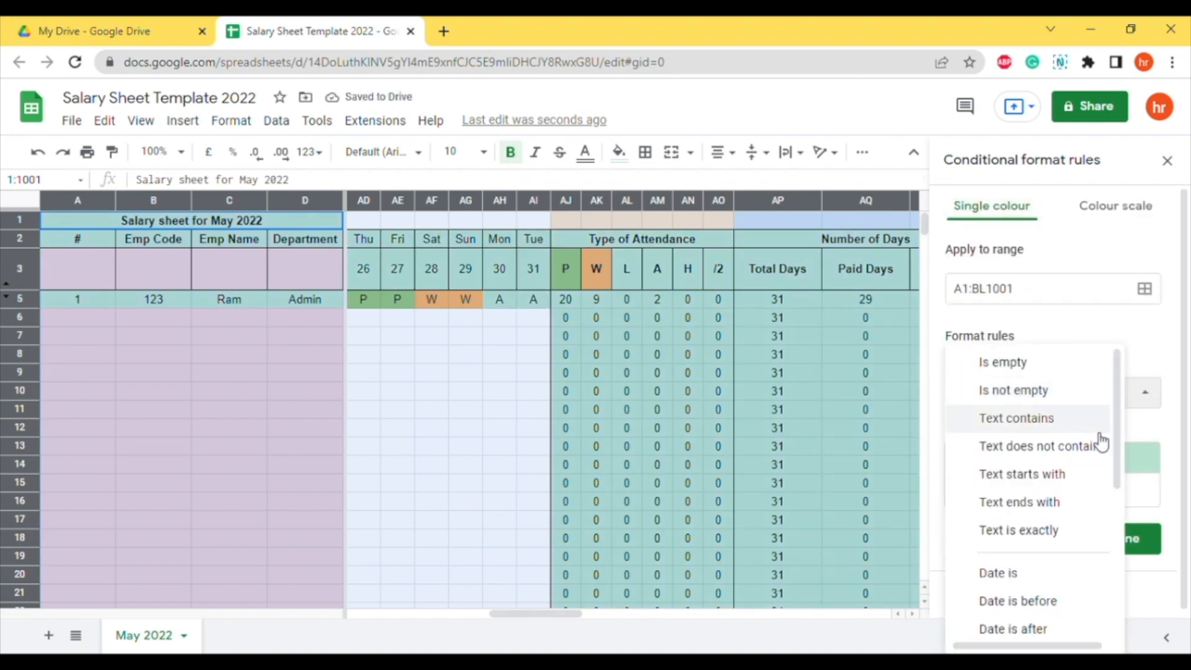
pyautogui.click(1053, 533)
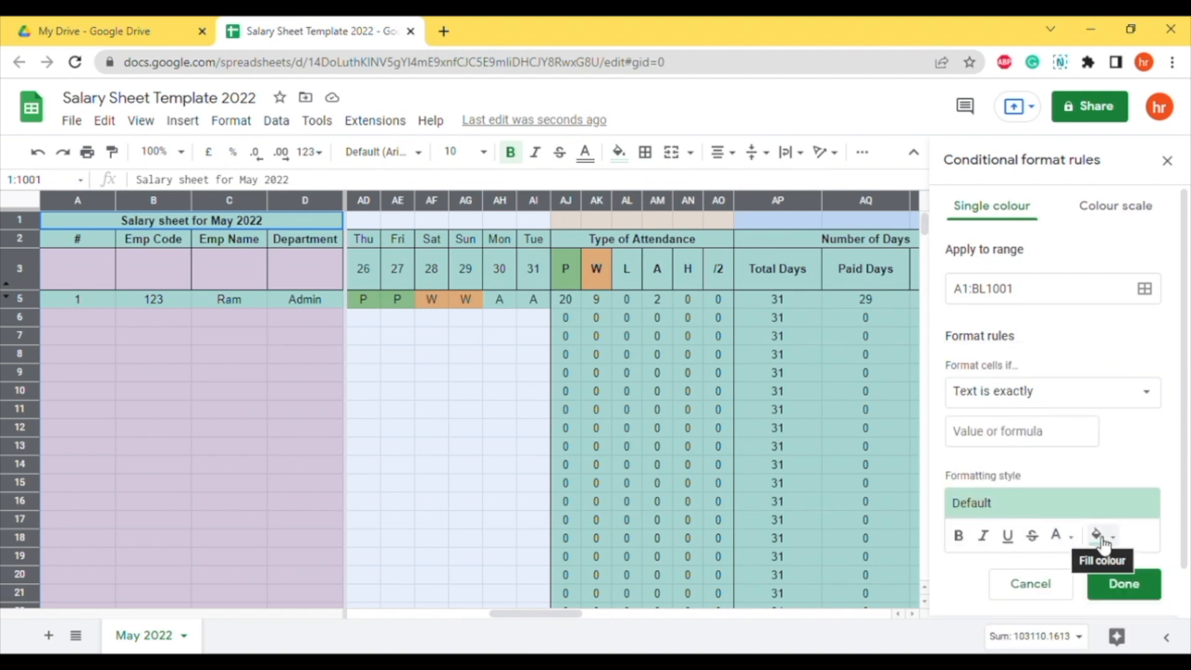
pyautogui.click(999, 437)
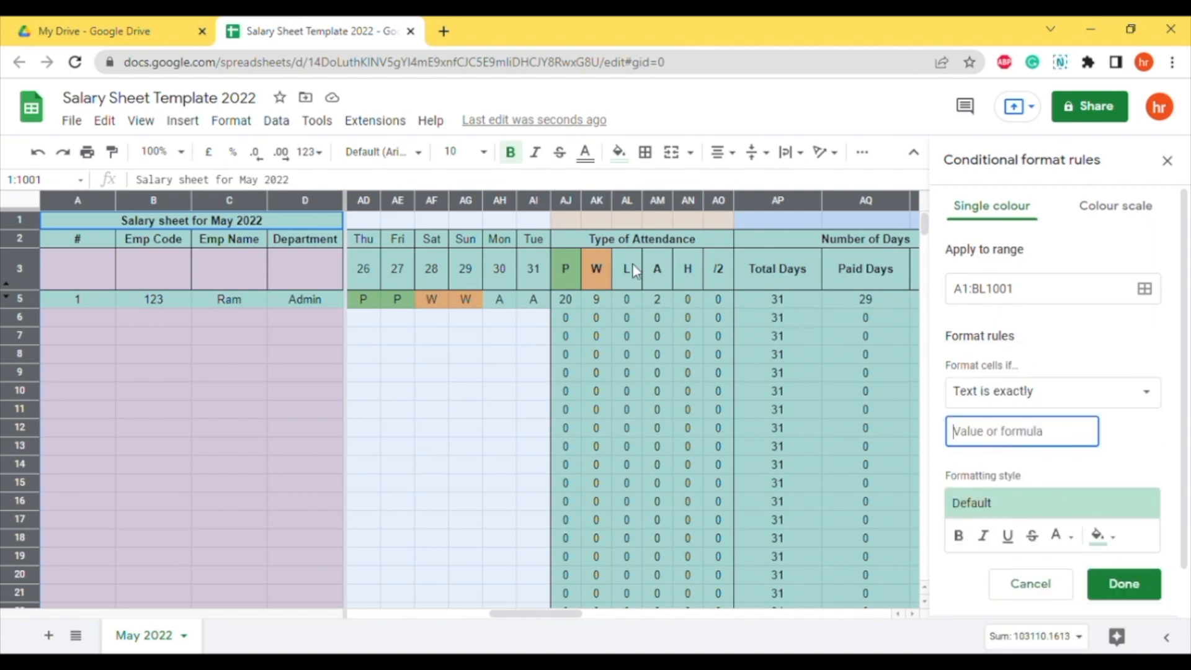
pyautogui.write('L')
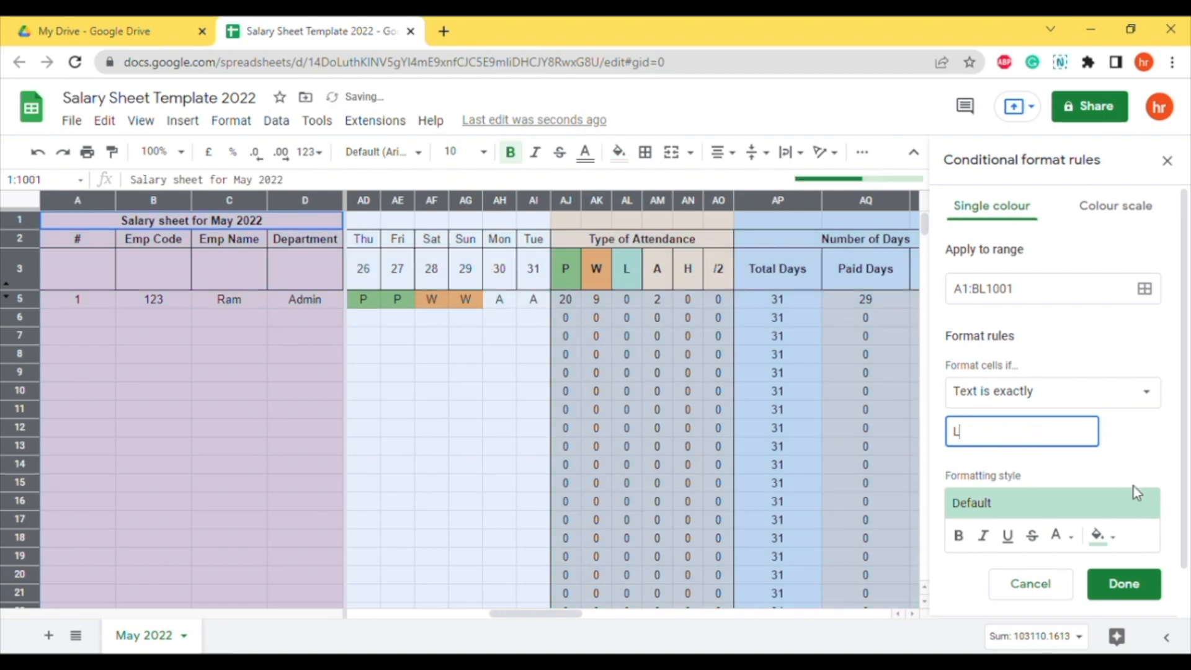
pyautogui.click(1112, 538)
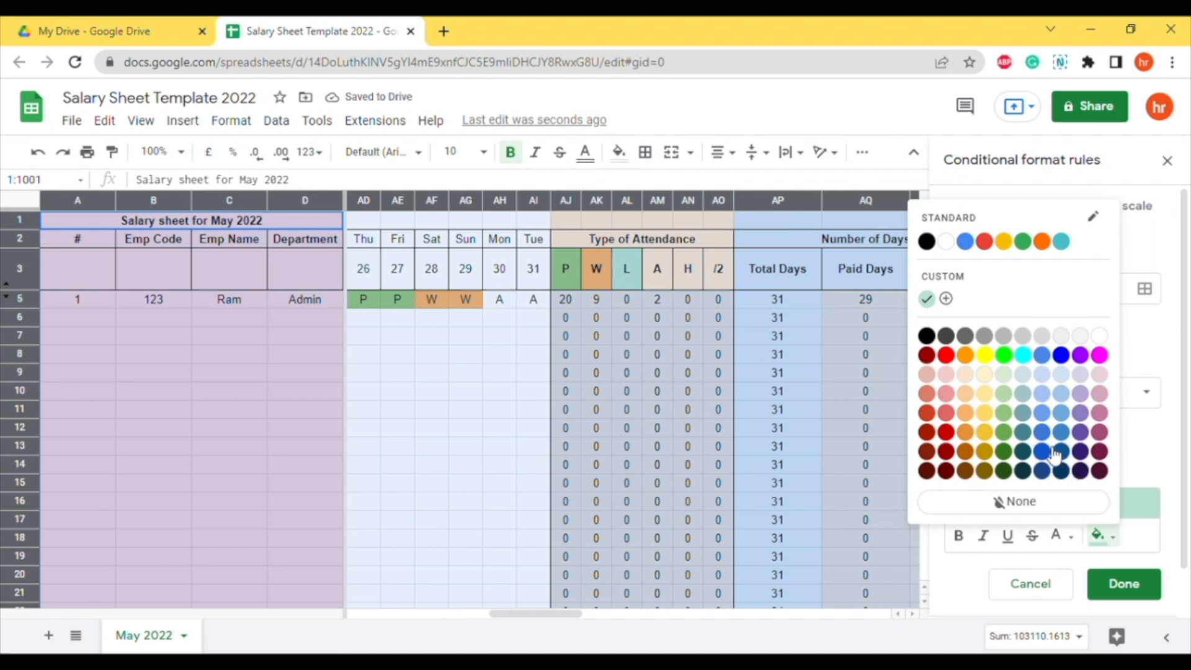
pyautogui.click(988, 433)
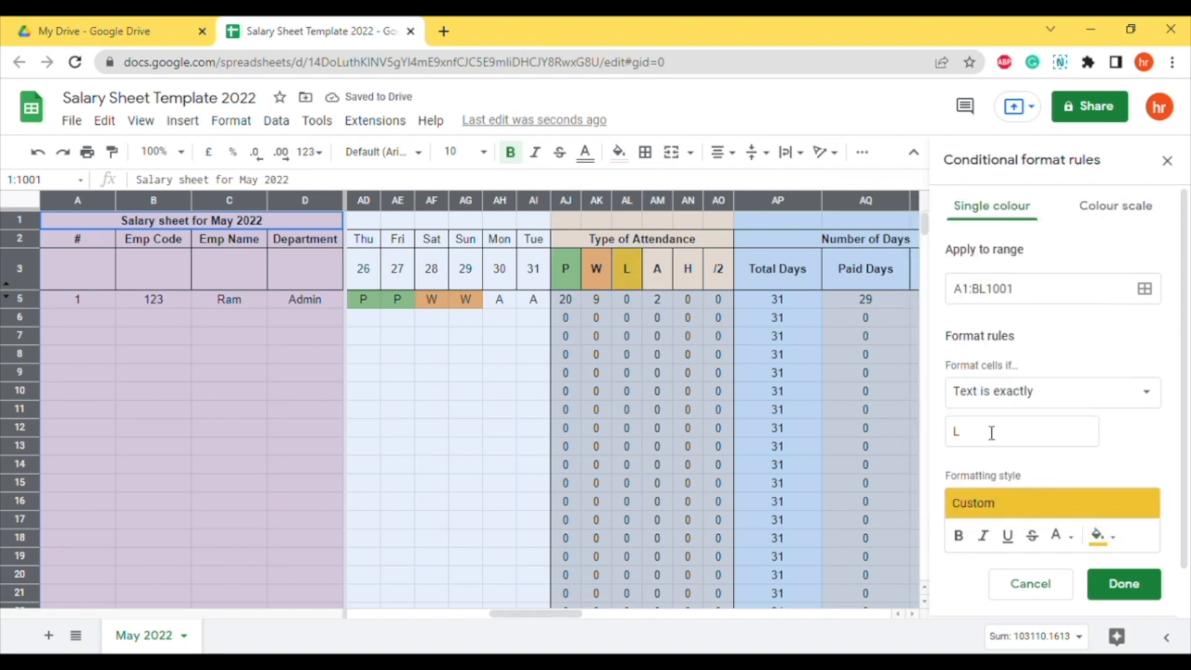
pyautogui.click(1146, 584)
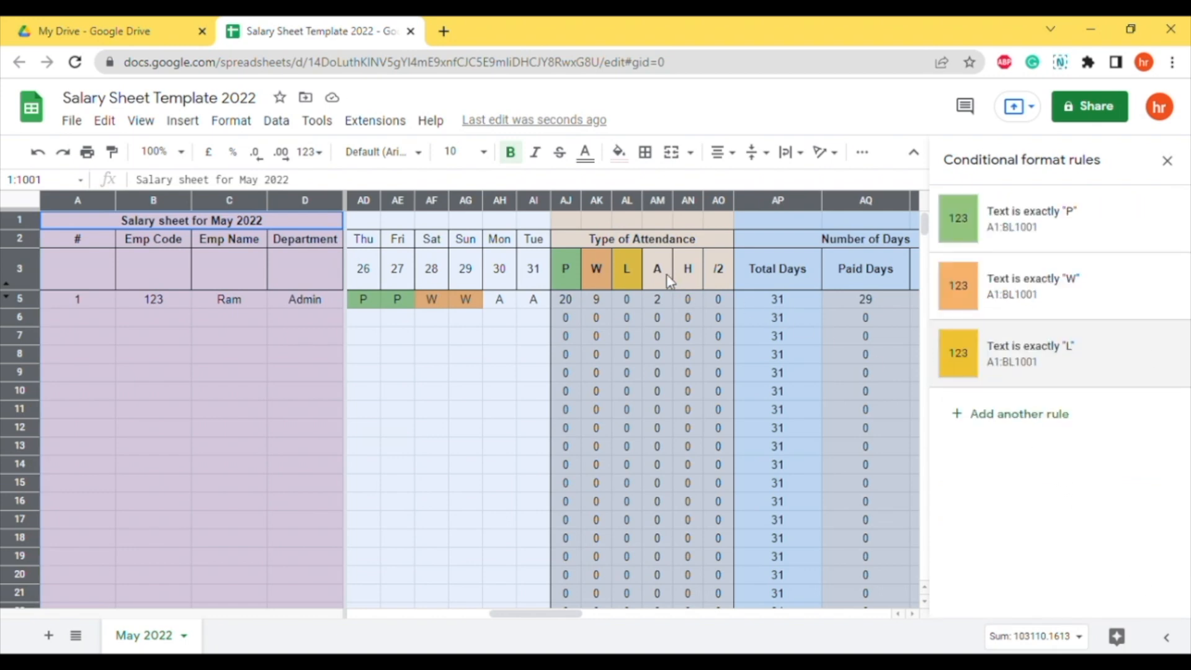
# Add and save a conditional format rule for cells whose text is exactly A, with a light red fill.
pyautogui.click(1032, 420)
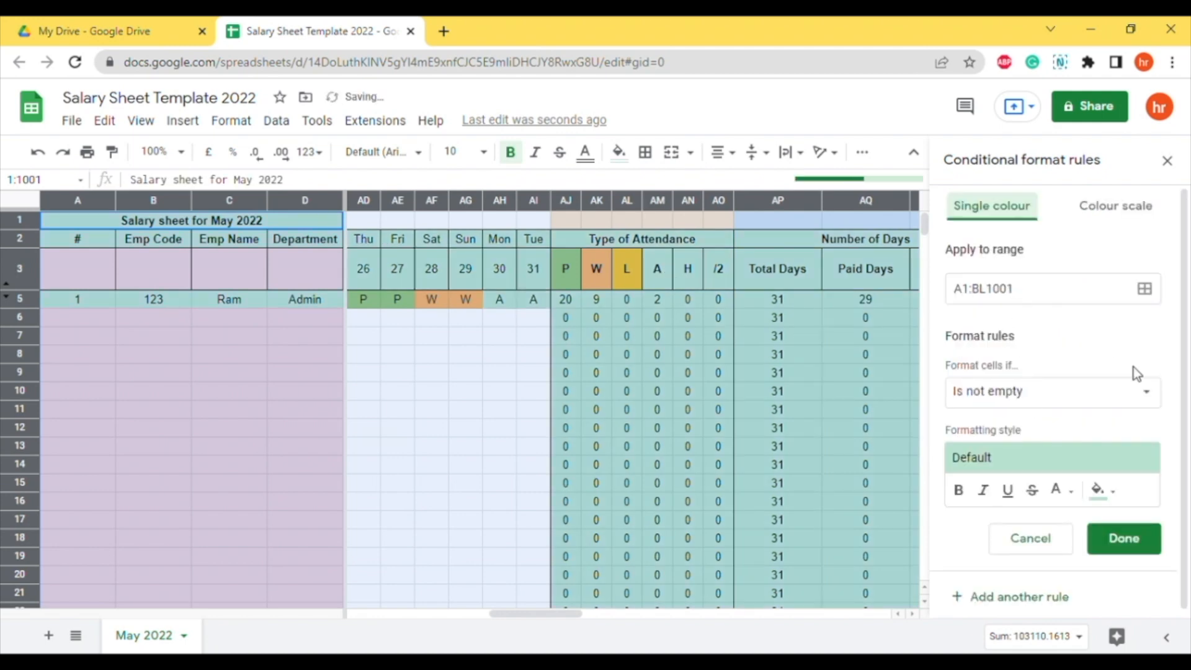
pyautogui.click(1146, 392)
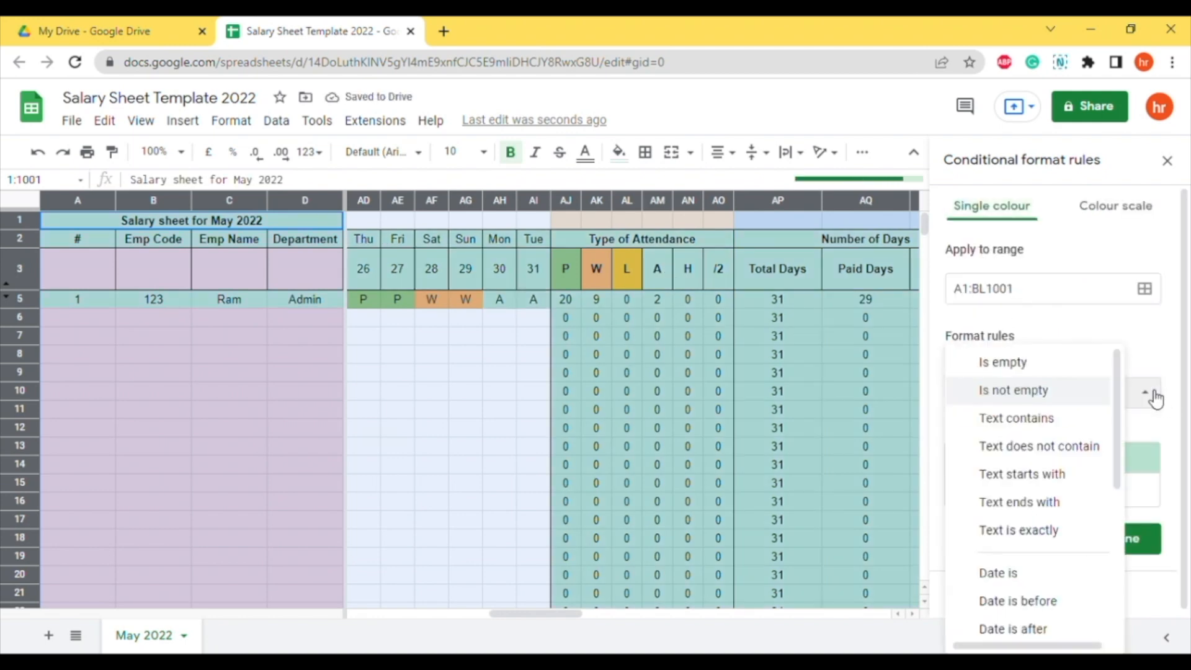
pyautogui.click(1054, 528)
pyautogui.click(987, 434)
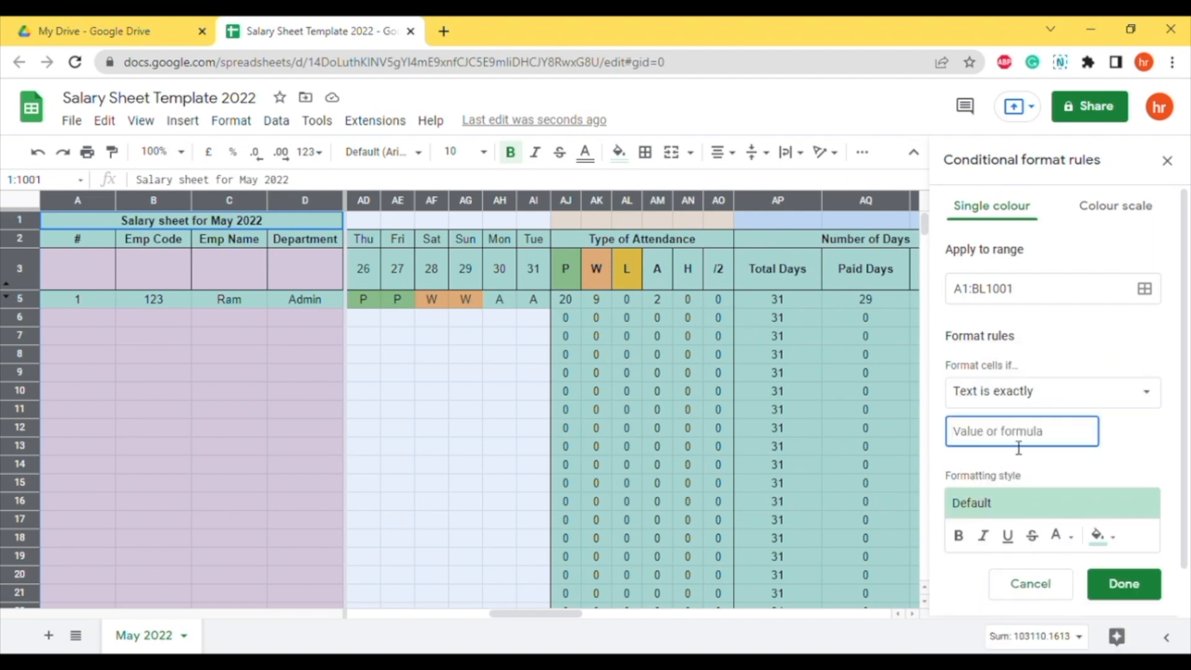
pyautogui.write('A')
pyautogui.press('BackSpace')
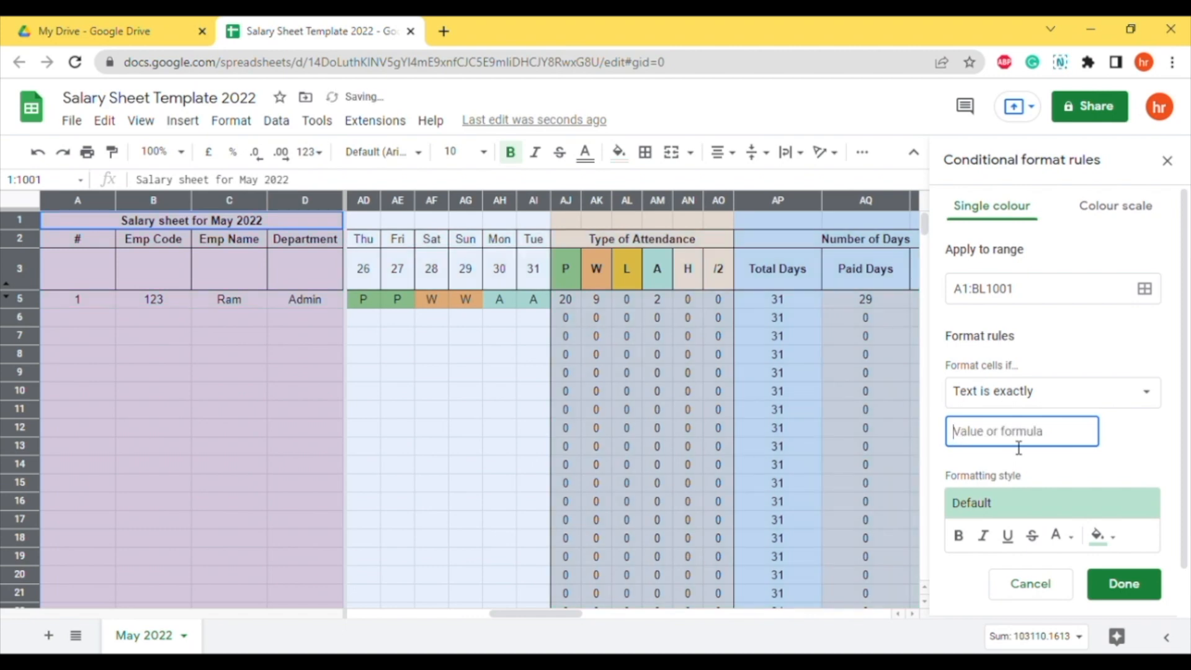
pyautogui.write('A')
pyautogui.click(1114, 538)
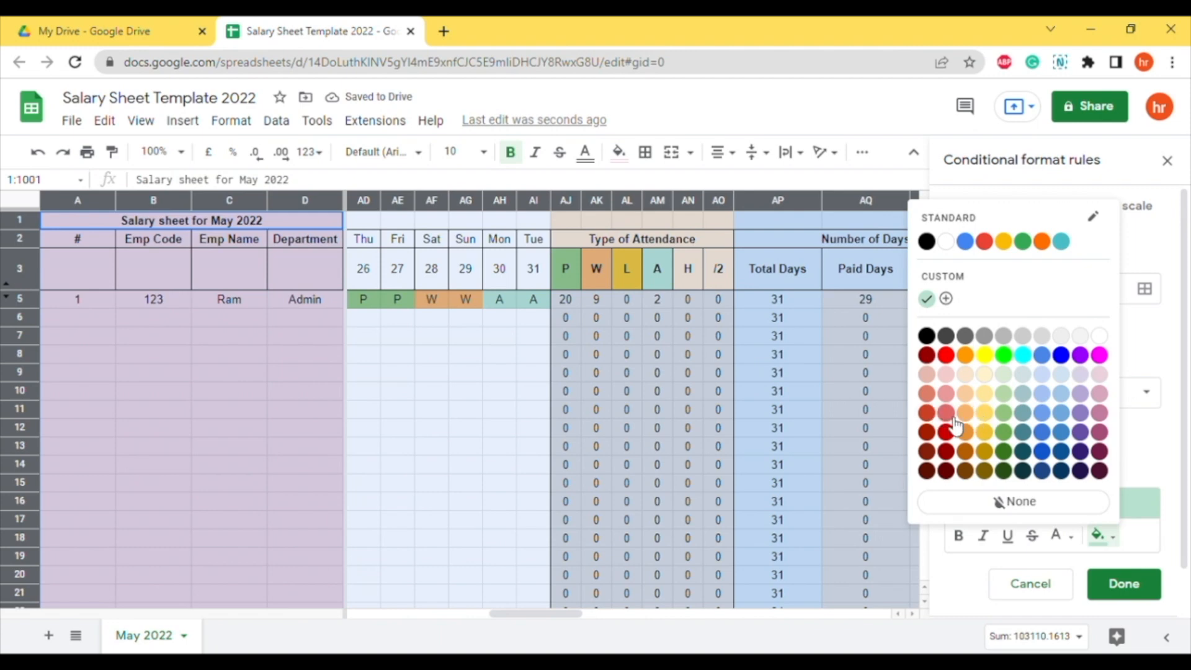
pyautogui.click(947, 394)
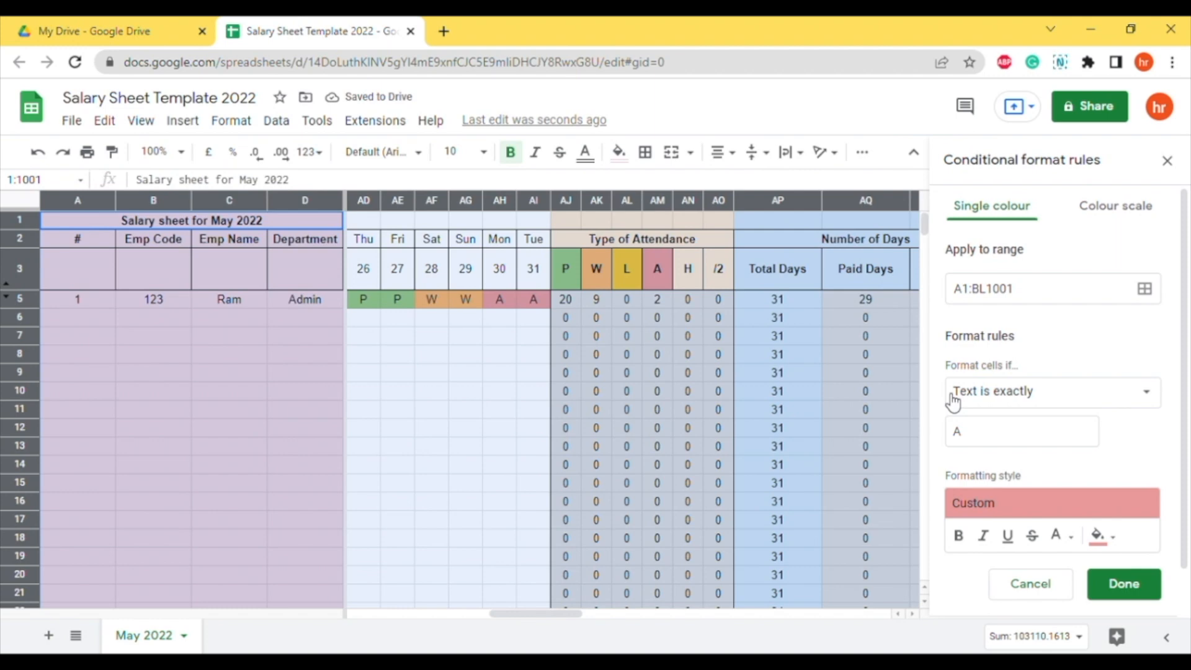
pyautogui.click(1144, 584)
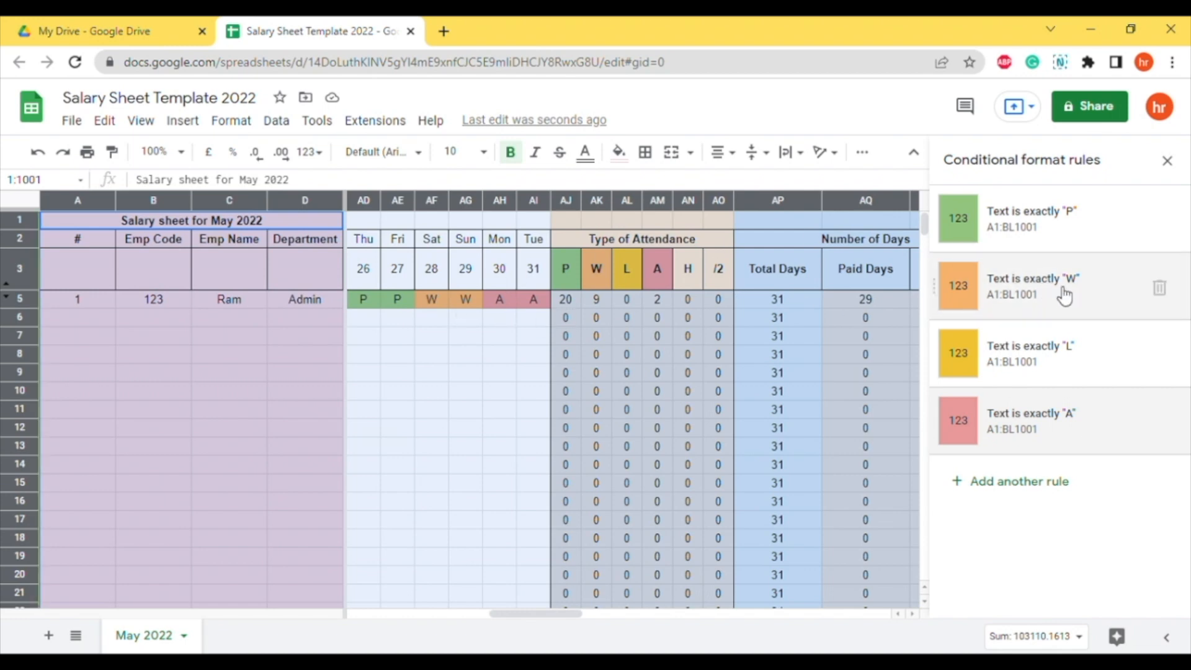
# Add and save a conditional format rule for cells whose text is exactly H, with a pale yellow fill.
pyautogui.click(1056, 490)
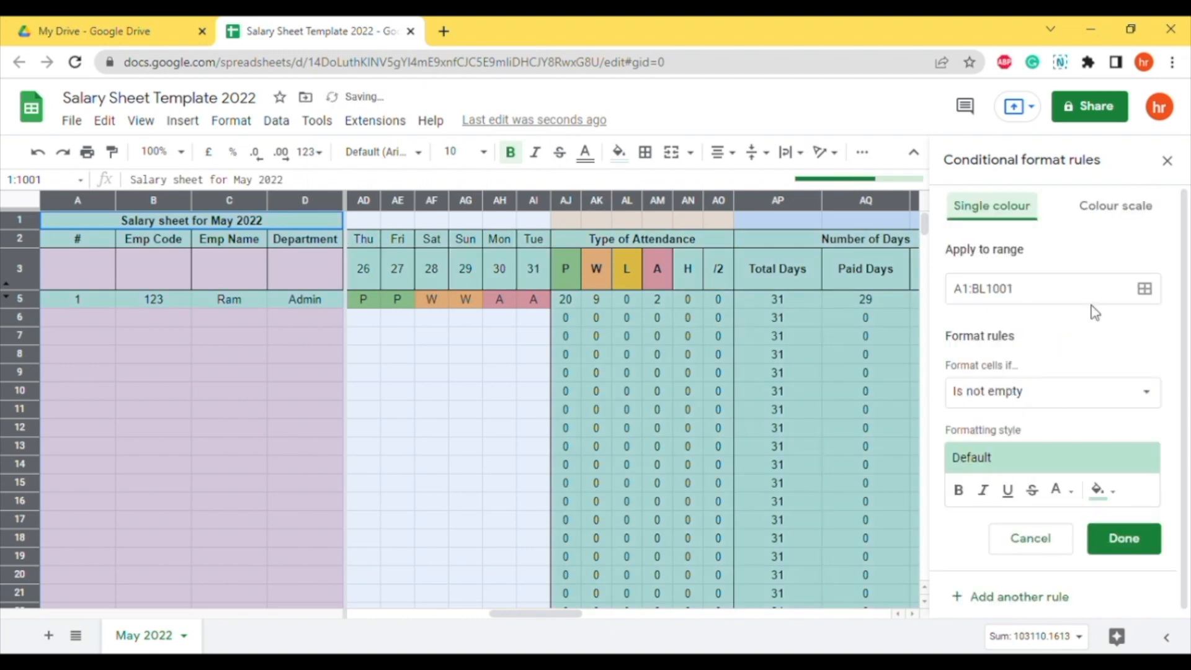
pyautogui.click(1154, 407)
pyautogui.click(1020, 529)
pyautogui.click(990, 434)
pyautogui.write('H')
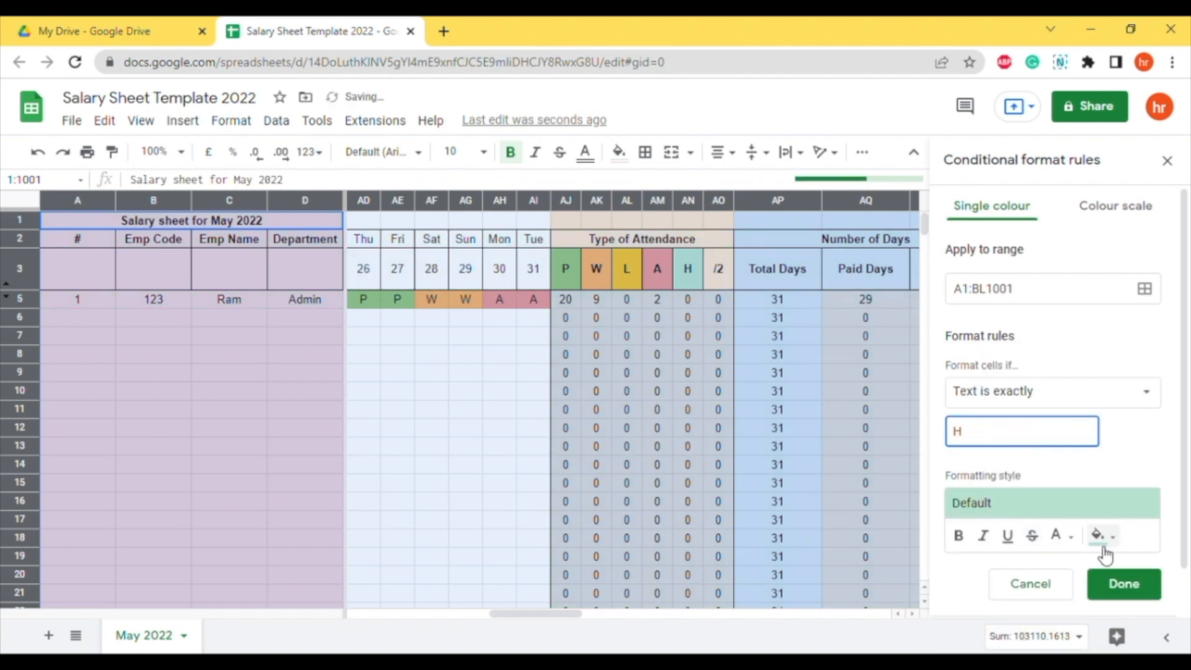
pyautogui.click(1101, 545)
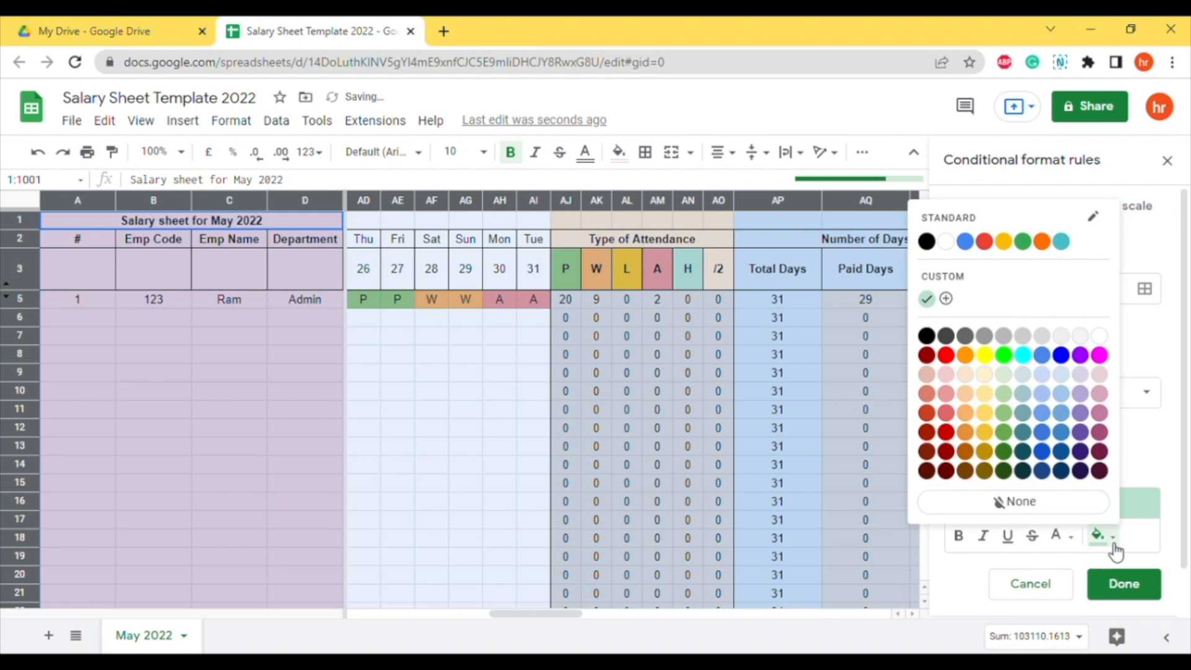
pyautogui.click(986, 411)
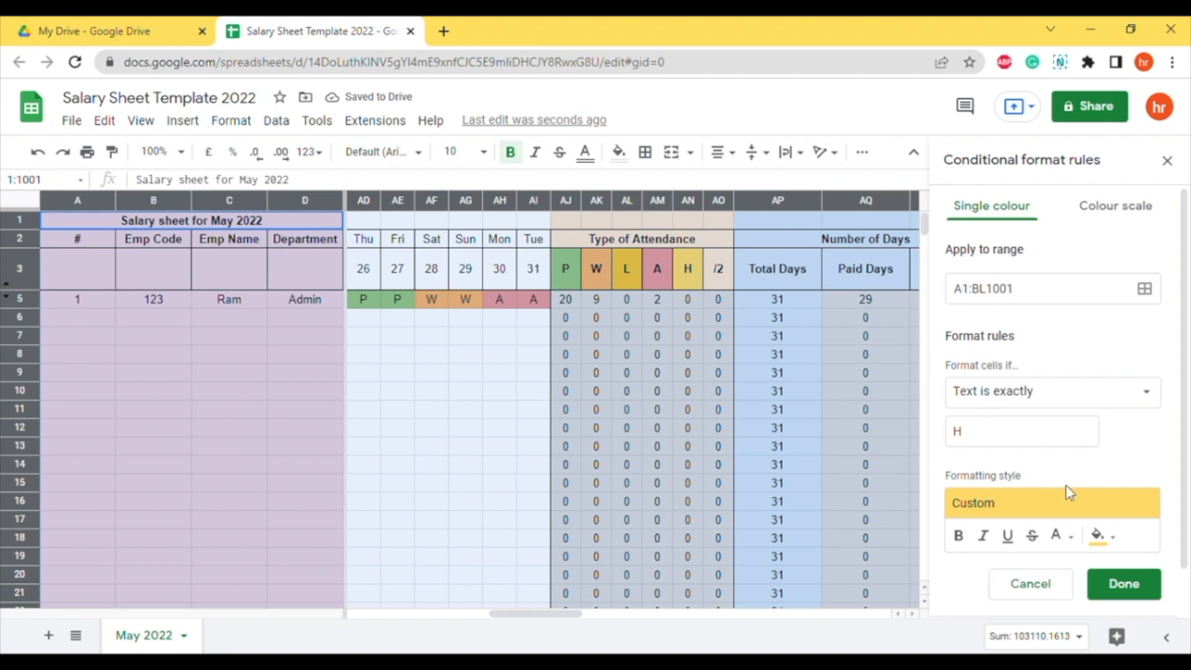
pyautogui.click(1098, 535)
pyautogui.click(993, 410)
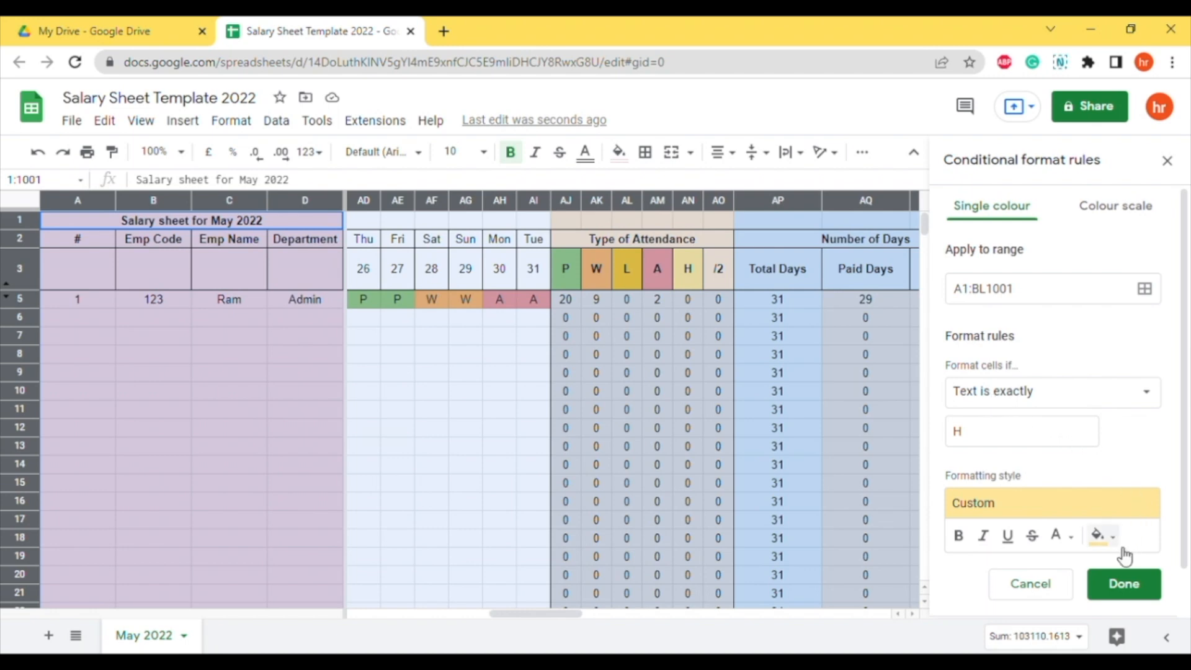
pyautogui.click(1124, 585)
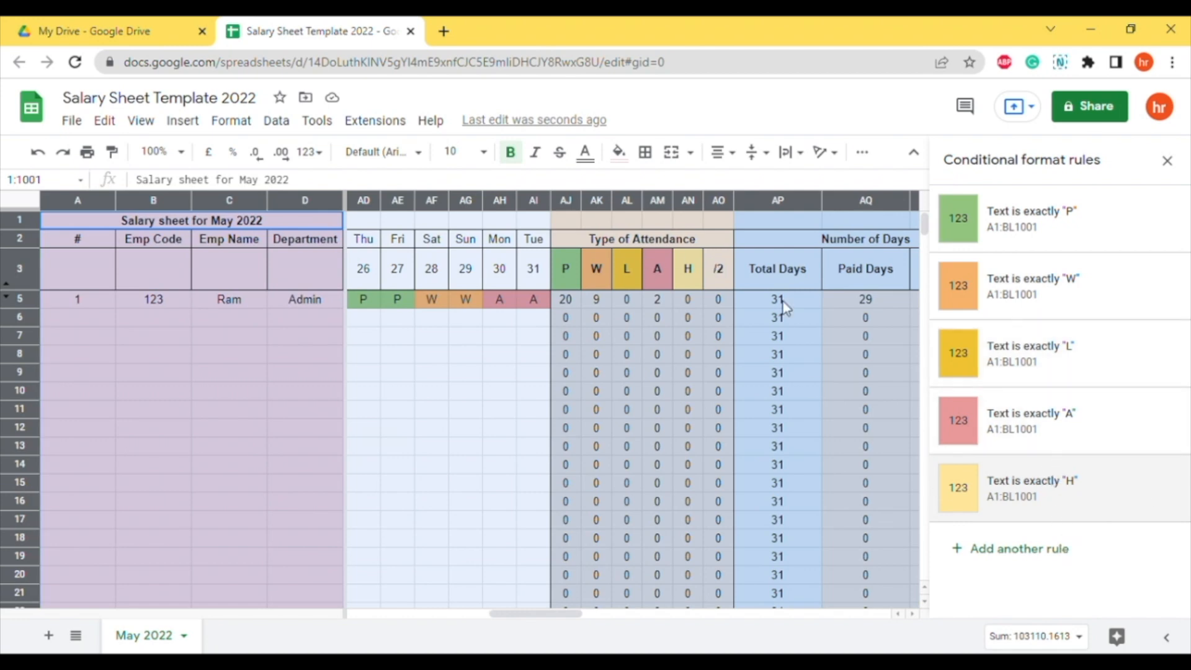
# Add a conditional format rule for cells whose text is exactly /2, with a bright green fill.
pyautogui.click(1065, 549)
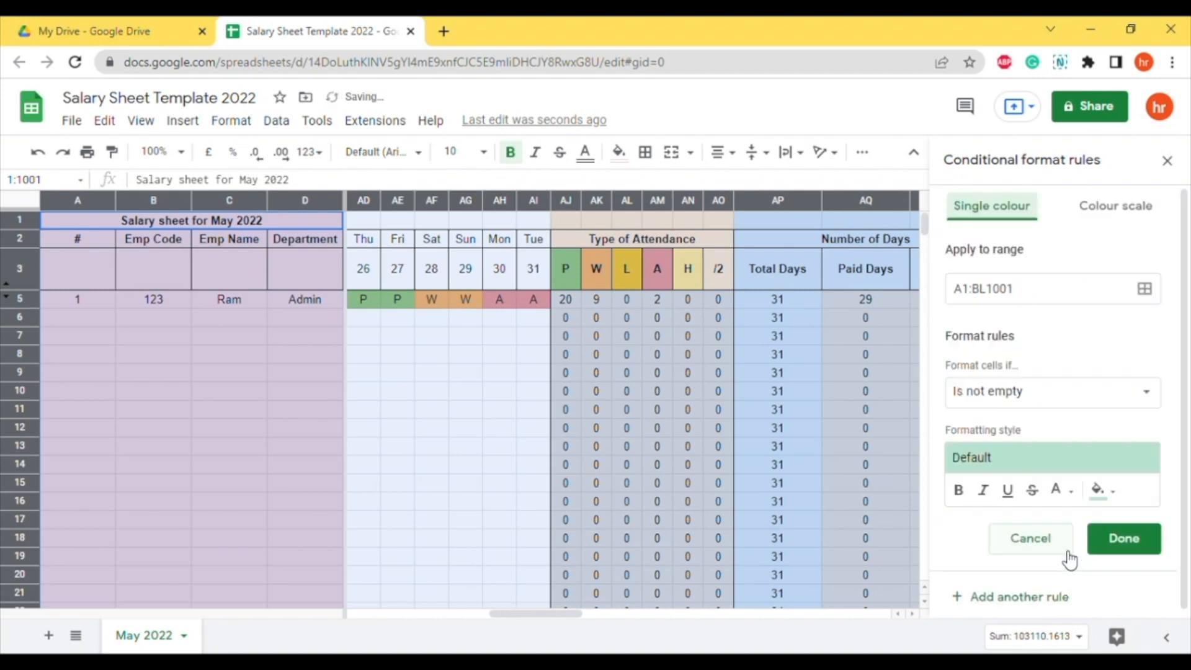
pyautogui.click(1155, 399)
pyautogui.click(1054, 531)
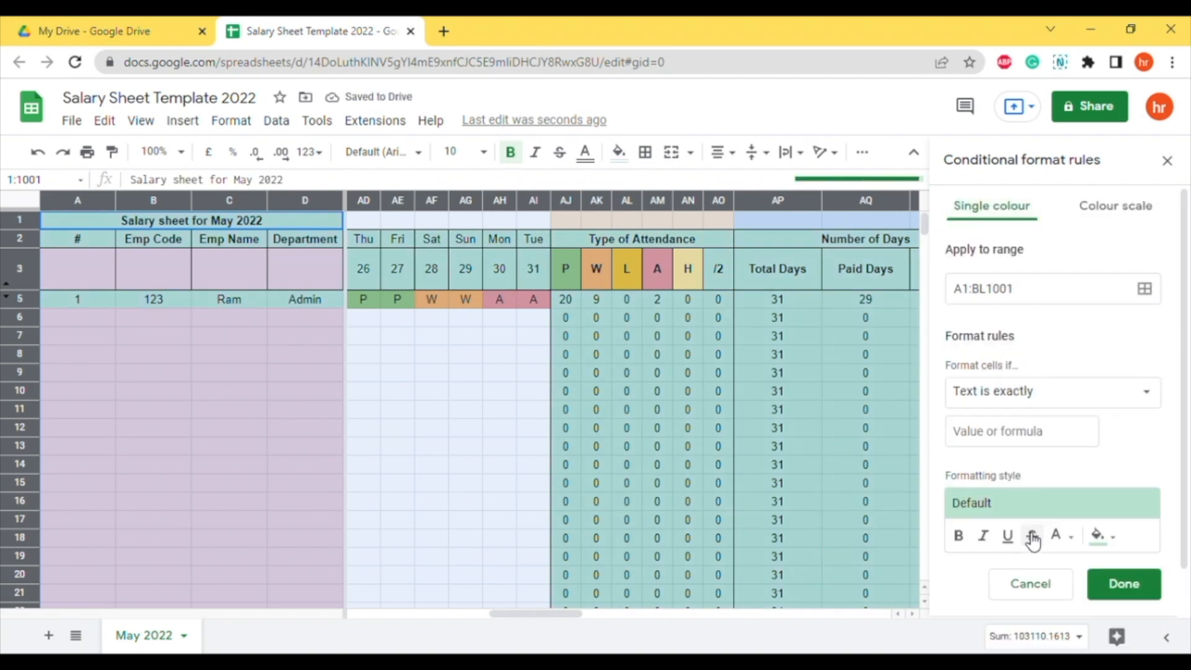
pyautogui.click(997, 429)
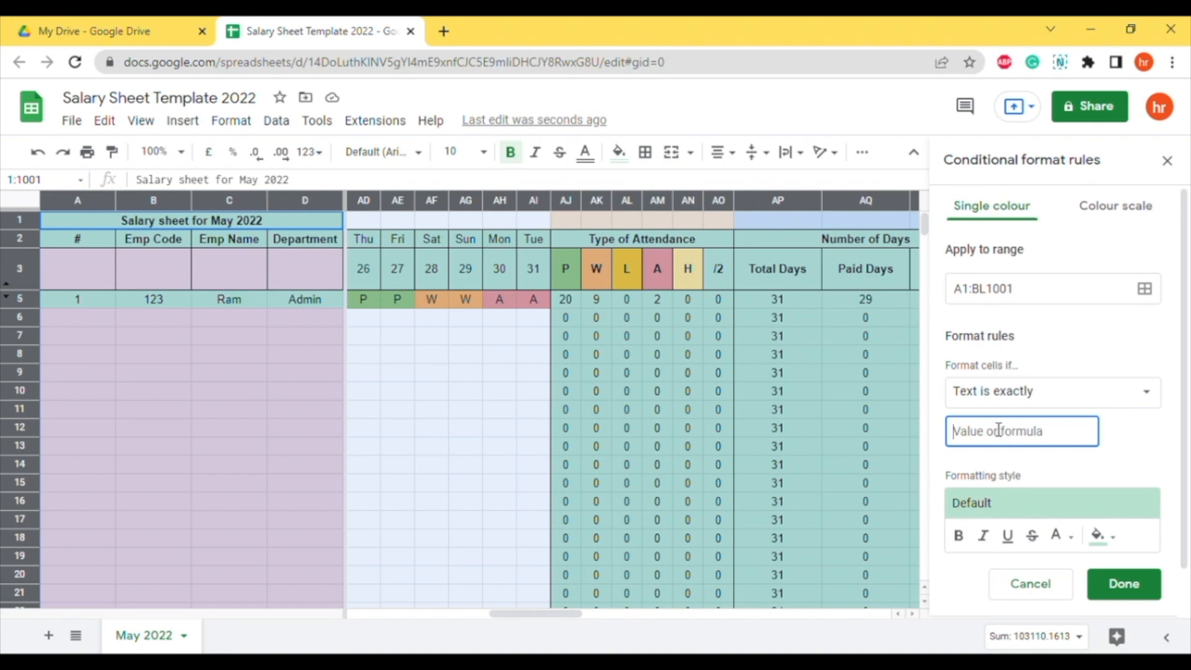
pyautogui.write('/2')
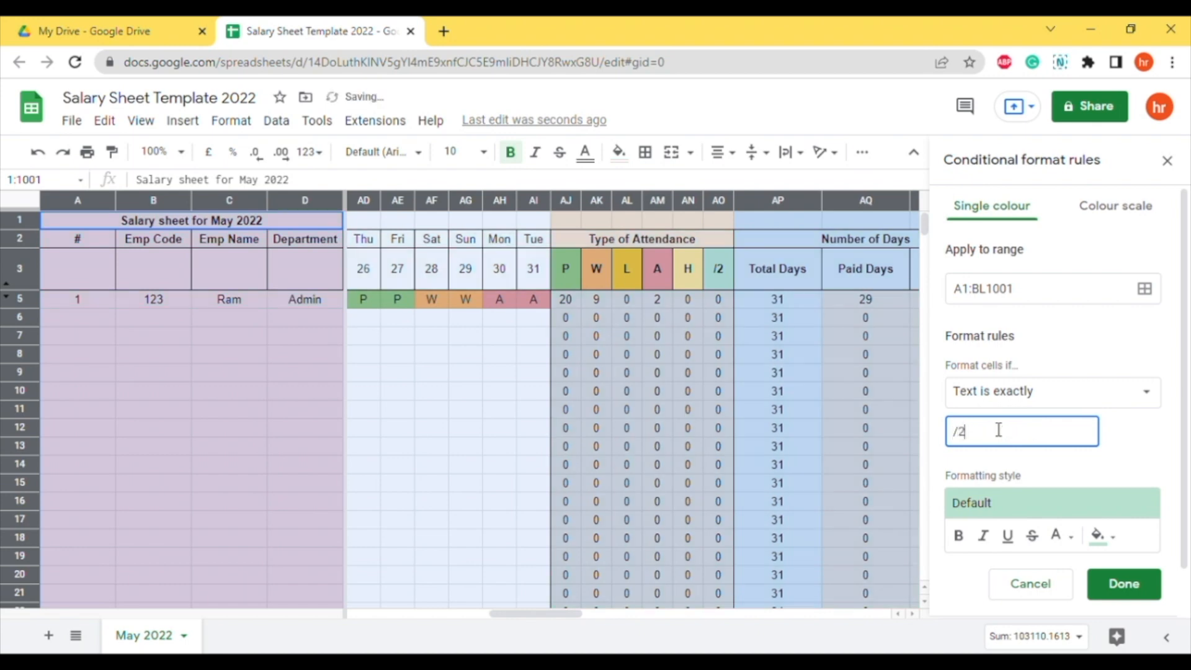
pyautogui.click(1112, 537)
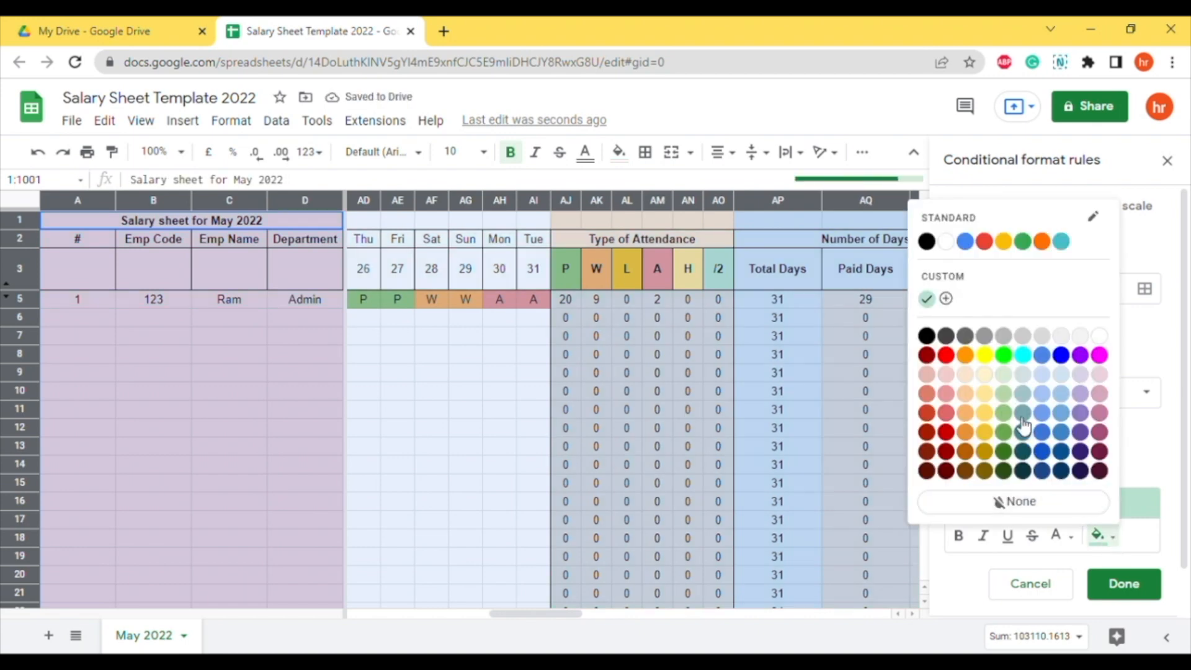
pyautogui.click(1003, 357)
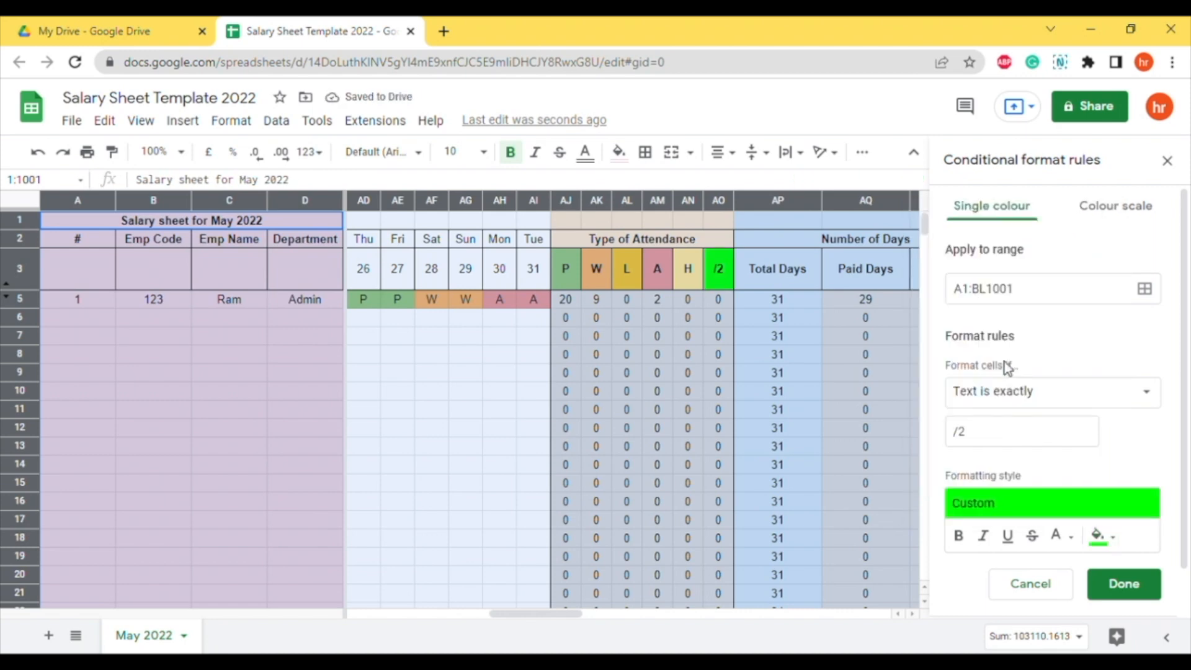
# Change the /2 rule's fill to light green, save the rule and close the conditional formatting settings.
pyautogui.click(1106, 541)
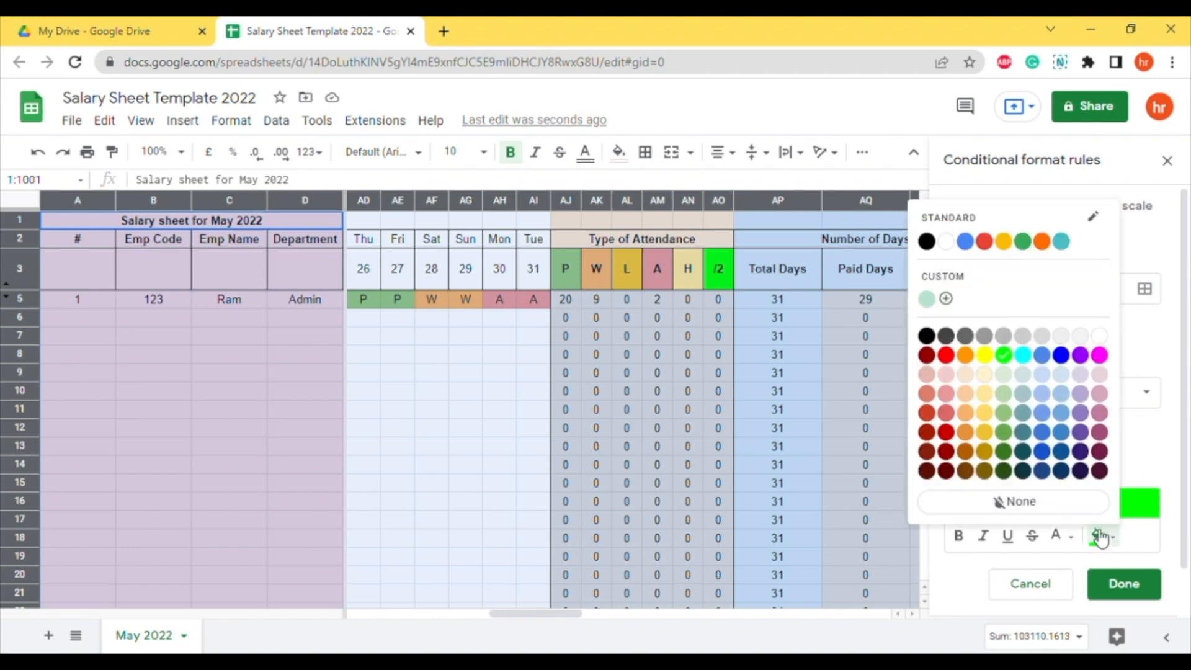
pyautogui.click(1014, 390)
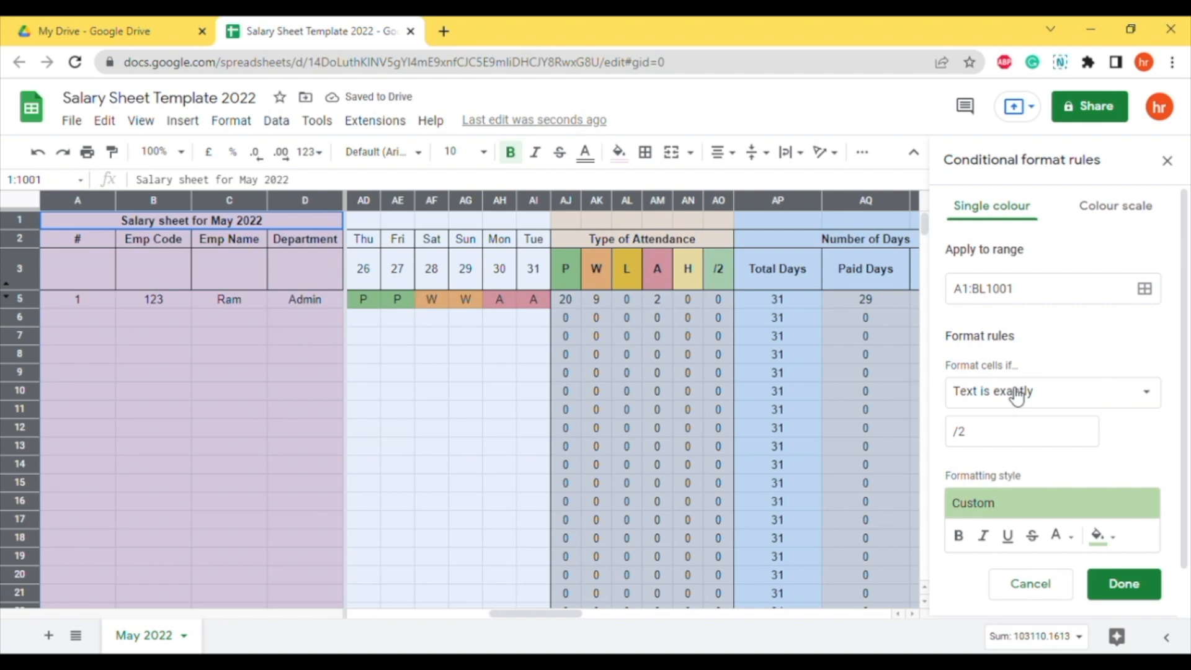
pyautogui.click(1146, 584)
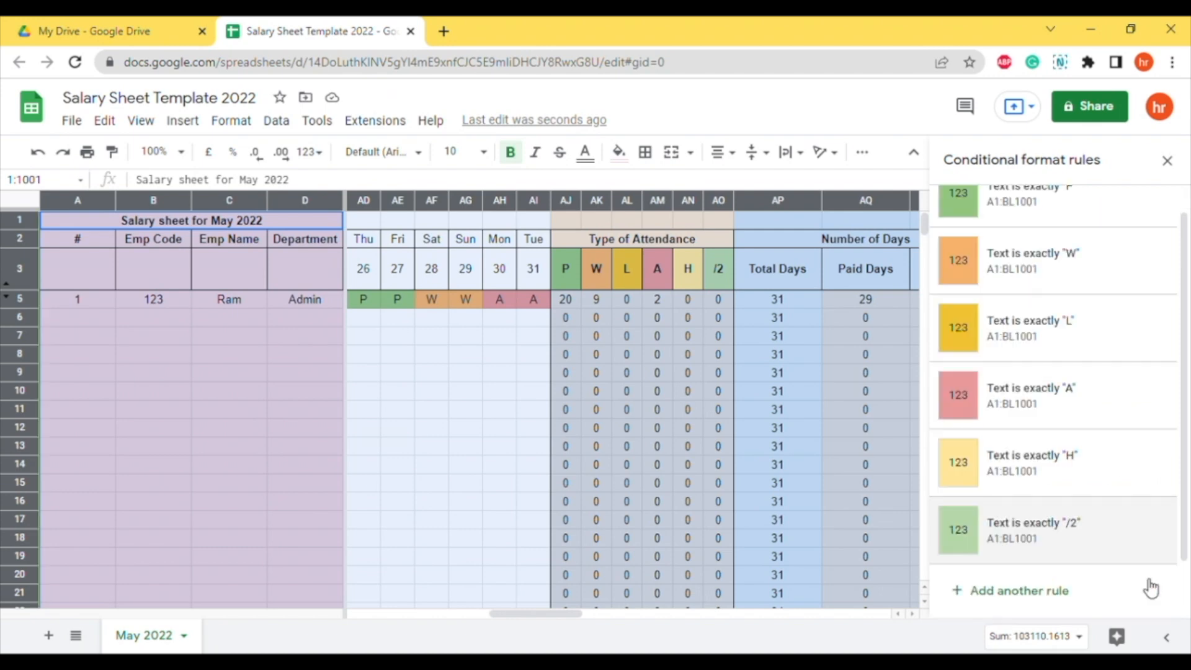
pyautogui.click(1167, 161)
# Start a second employee record in row 6 with serial number 2 and the employee code.
pyautogui.click(438, 361)
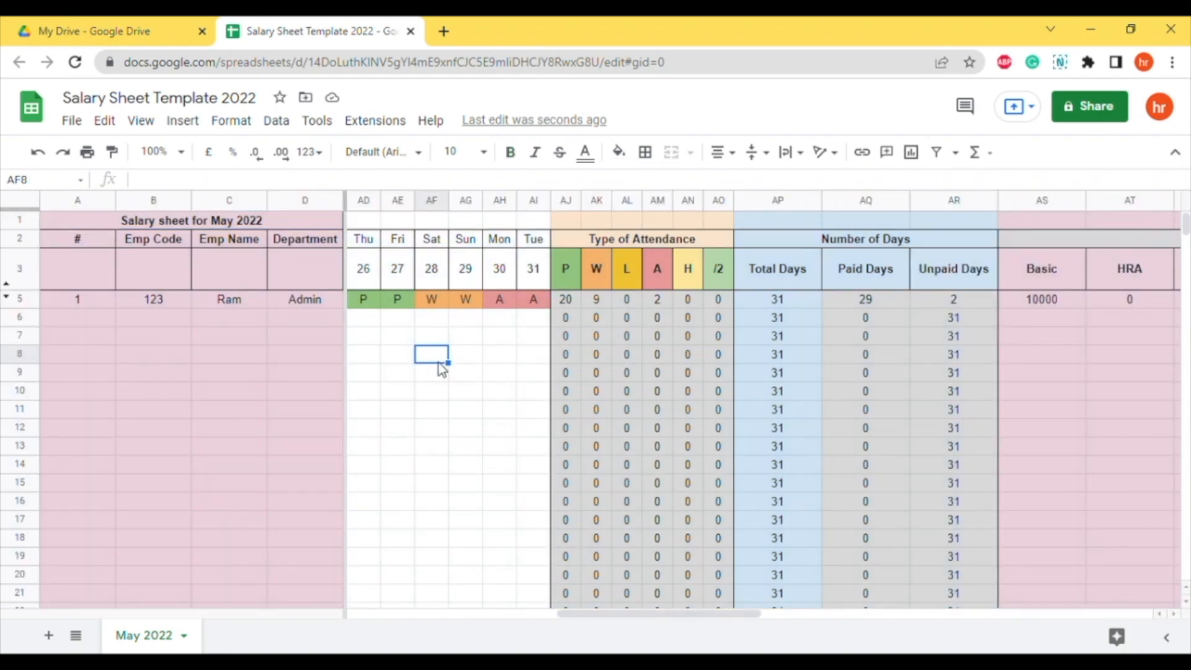
pyautogui.moveTo(697, 613); pyautogui.dragTo(439, 620)
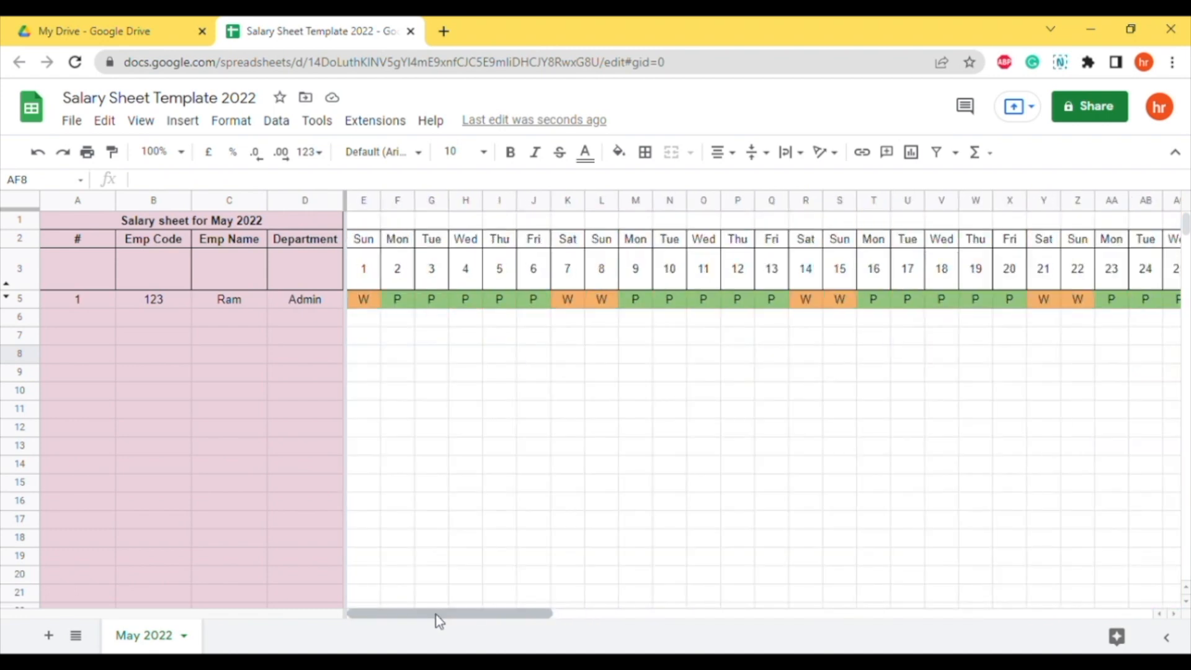
pyautogui.click(417, 335)
pyautogui.click(77, 318)
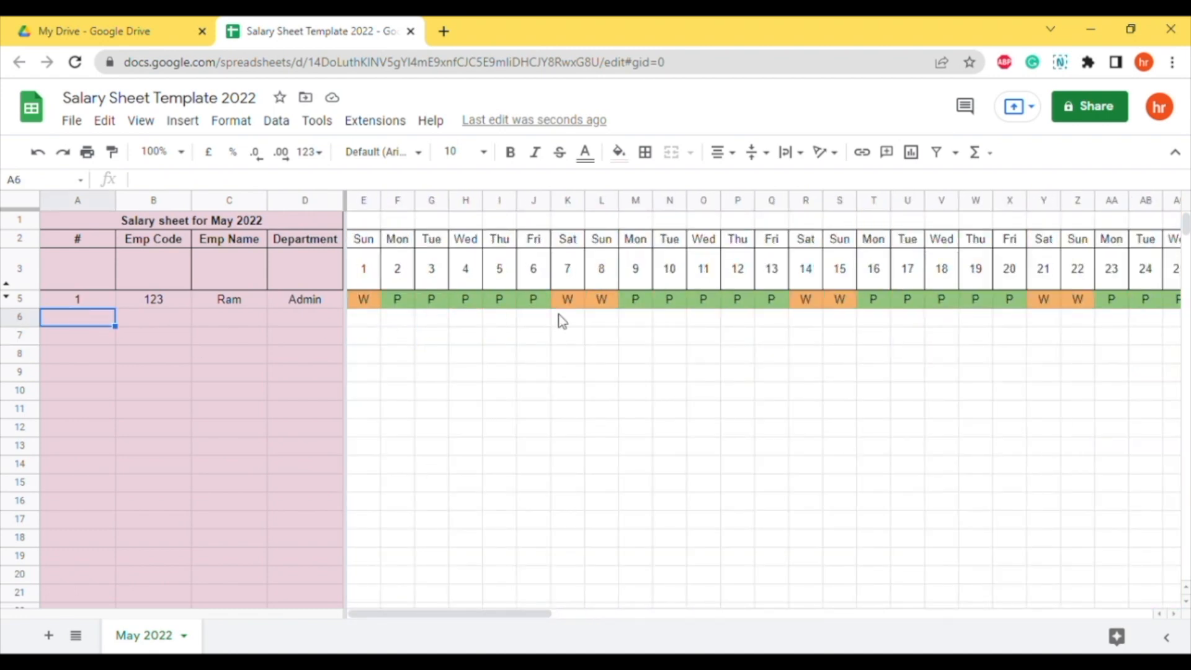
pyautogui.write('2')
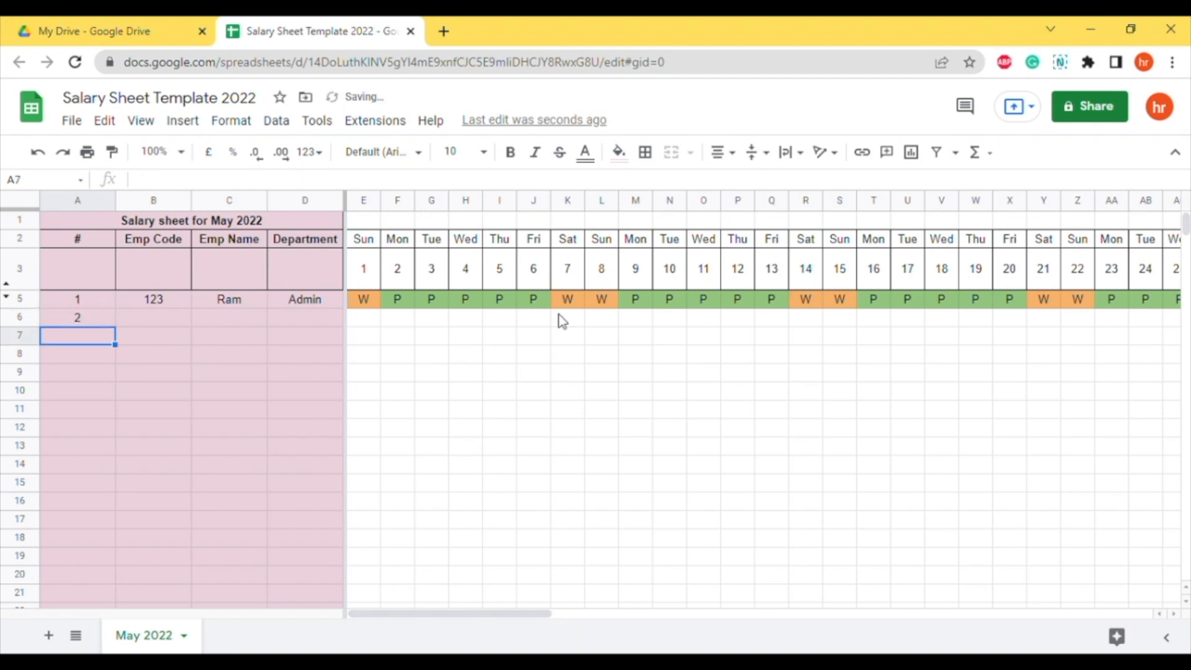
pyautogui.press('Tab')
pyautogui.write('456')
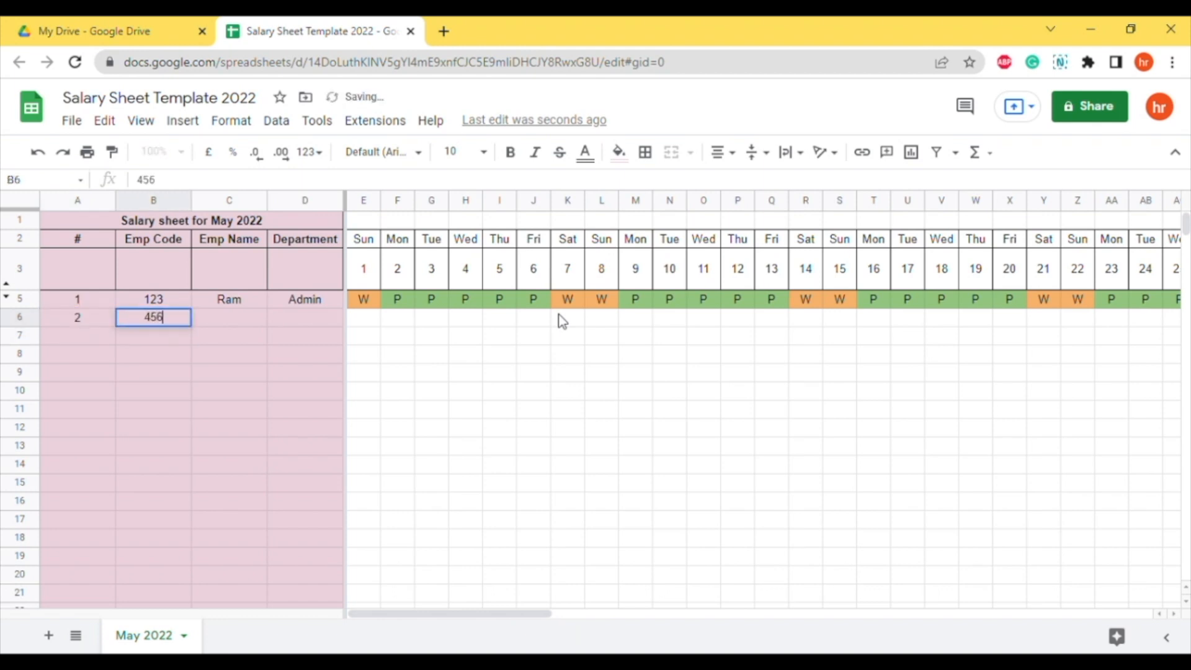
pyautogui.press('Tab')
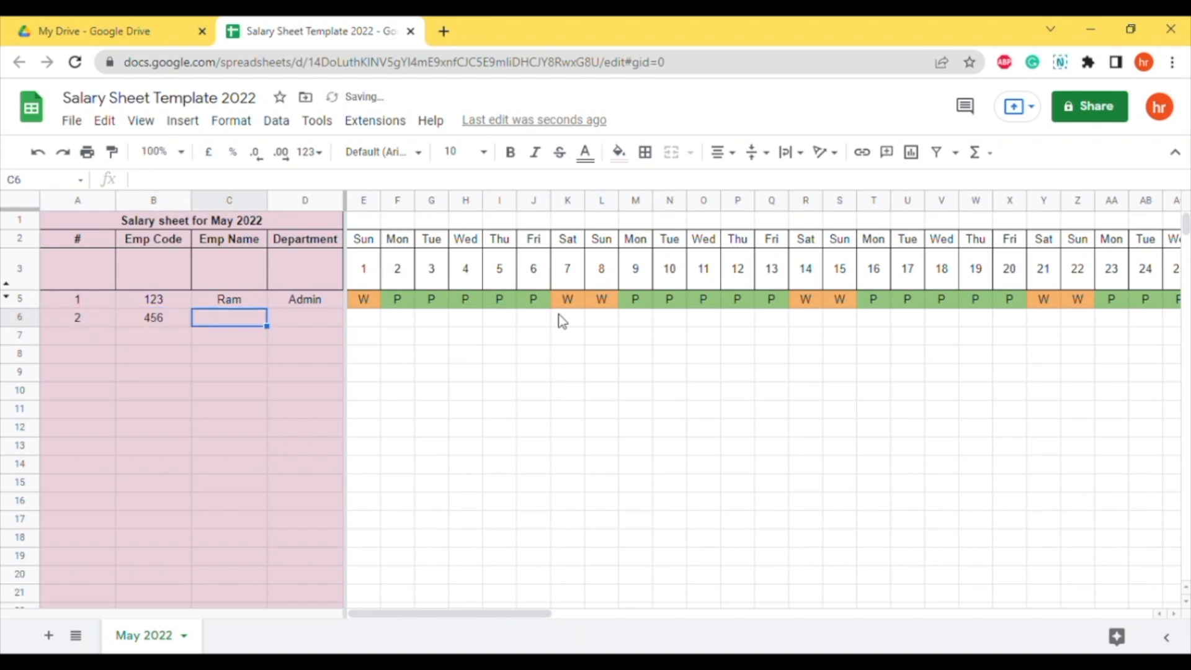
# Fill in the second employee's name in C6 and the department Sales in D6.
pyautogui.write('sHAM')
pyautogui.press('Tab')
pyautogui.hotkey('shift', 'Tab')
pyautogui.write('Sham,')
pyautogui.press('Tab')
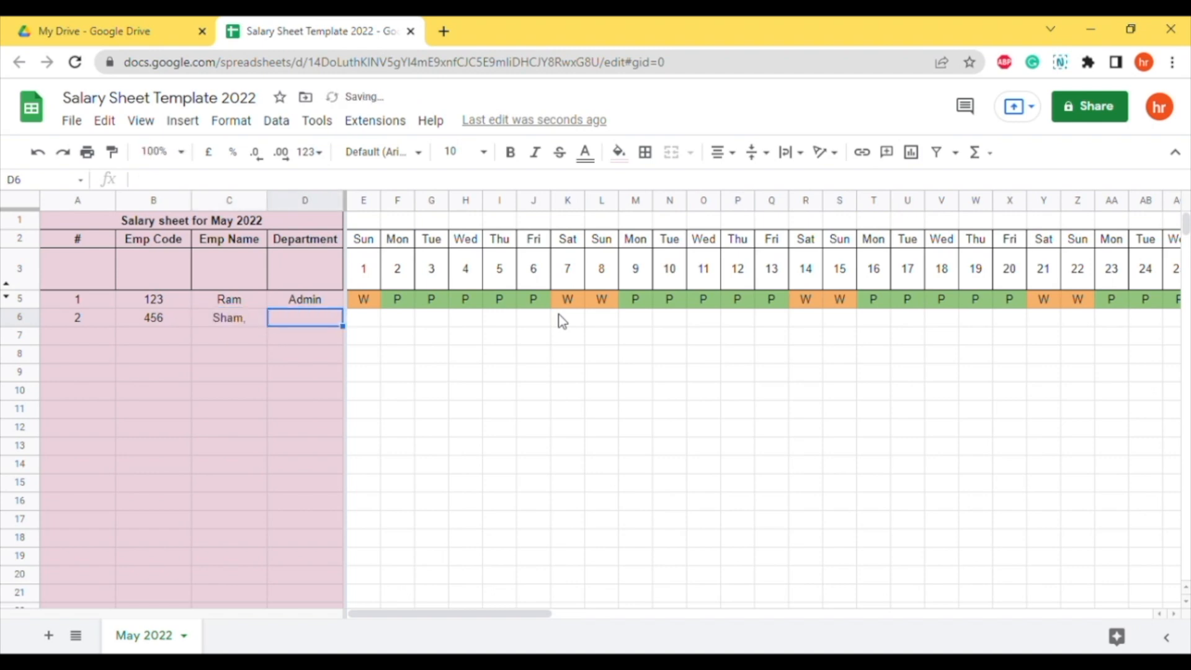
pyautogui.hotkey('shift', 'Tab')
pyautogui.write('Sham')
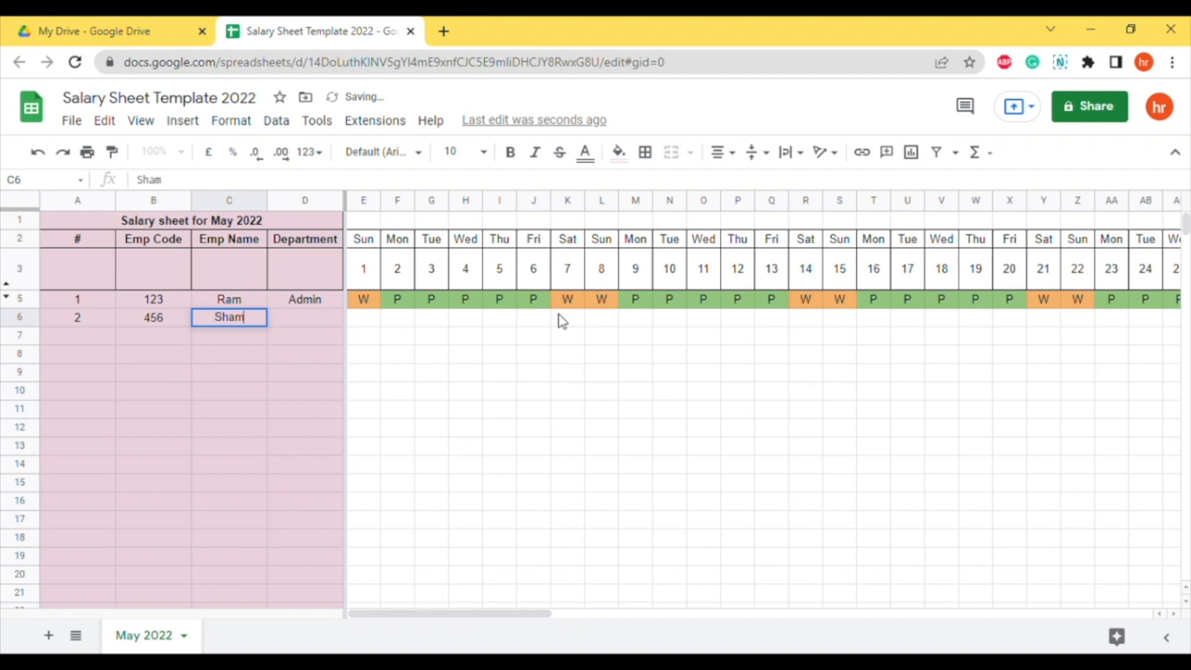
pyautogui.press('Tab')
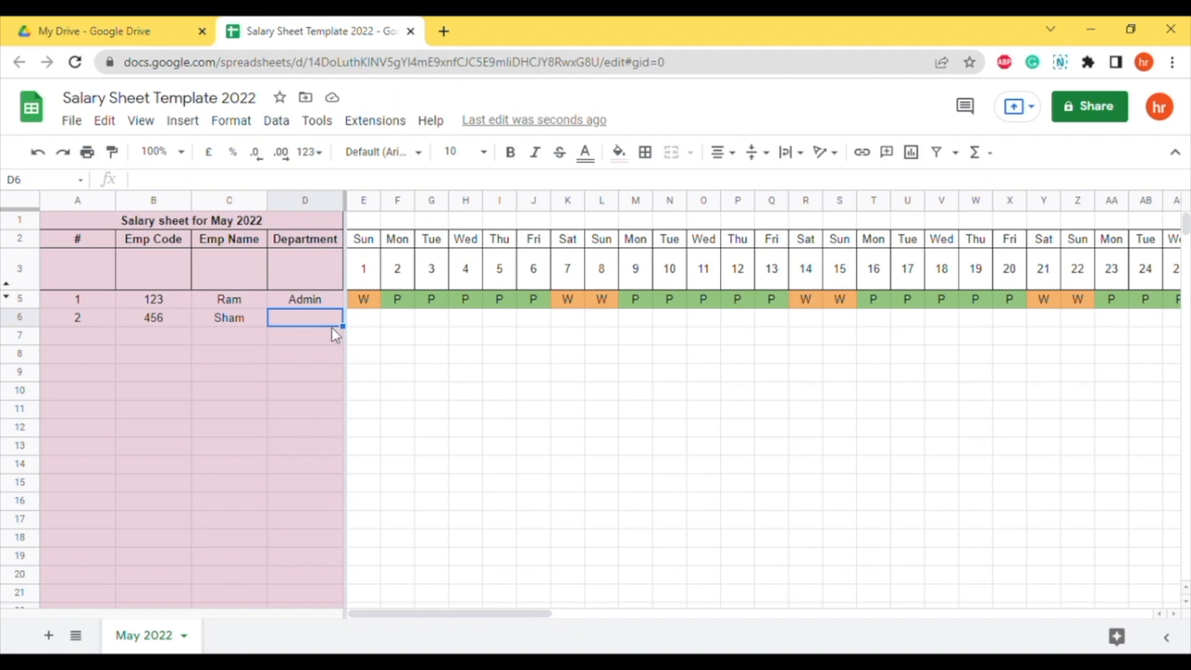
pyautogui.write('Sales')
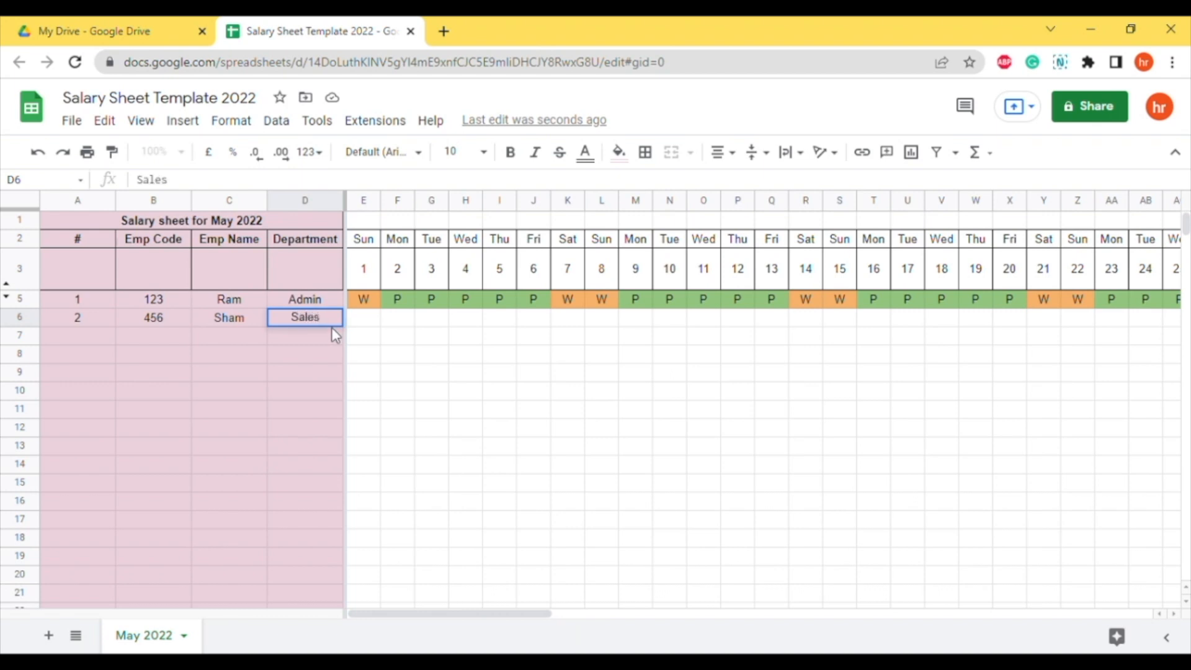
pyautogui.press('Tab')
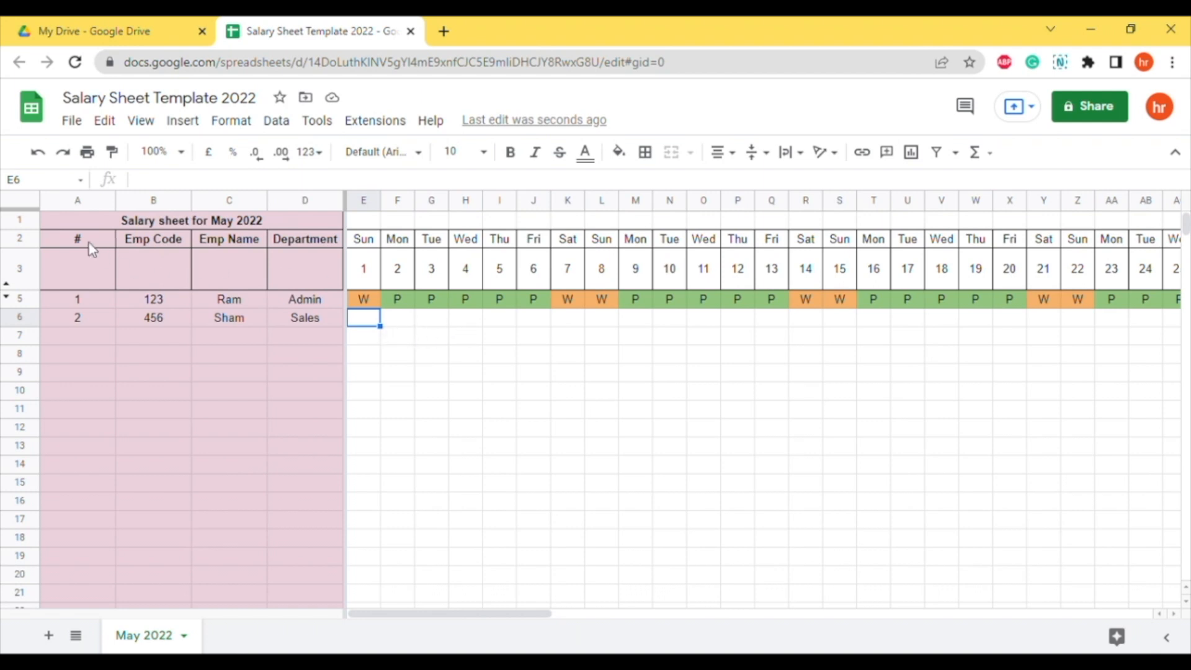
# Merge the # header cells A2:A3 and the Emp Code header cells B2:B3 vertically.
pyautogui.moveTo(91, 244); pyautogui.dragTo(90, 269)
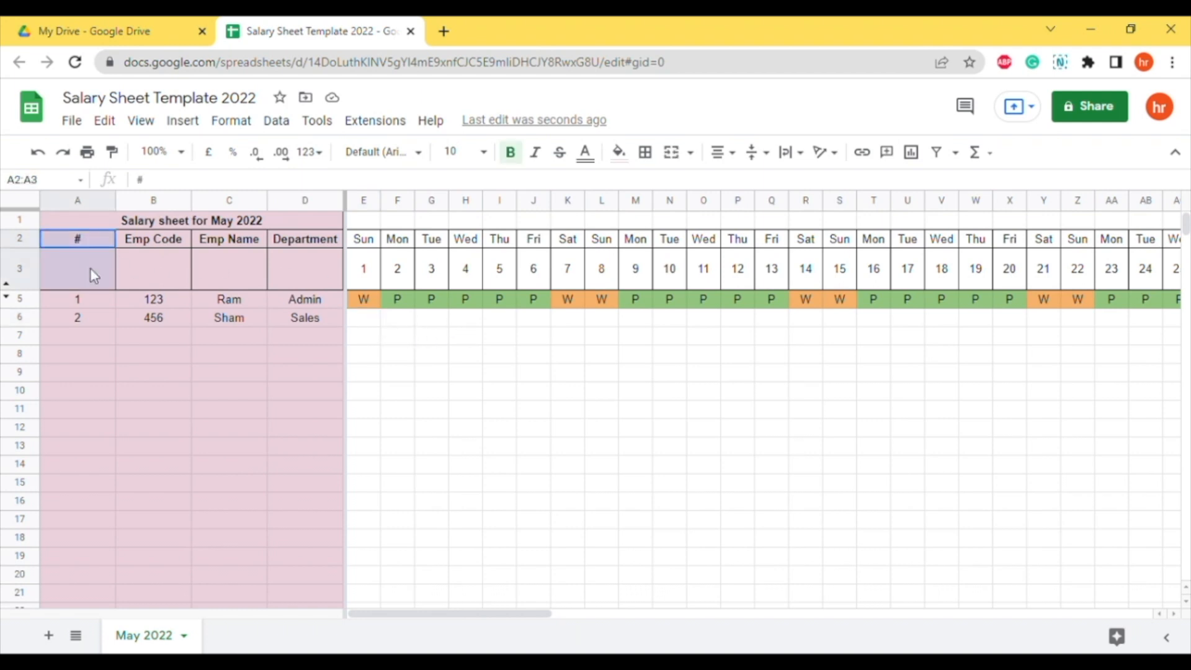
pyautogui.click(680, 162)
pyautogui.moveTo(144, 240); pyautogui.dragTo(144, 273)
pyautogui.click(674, 153)
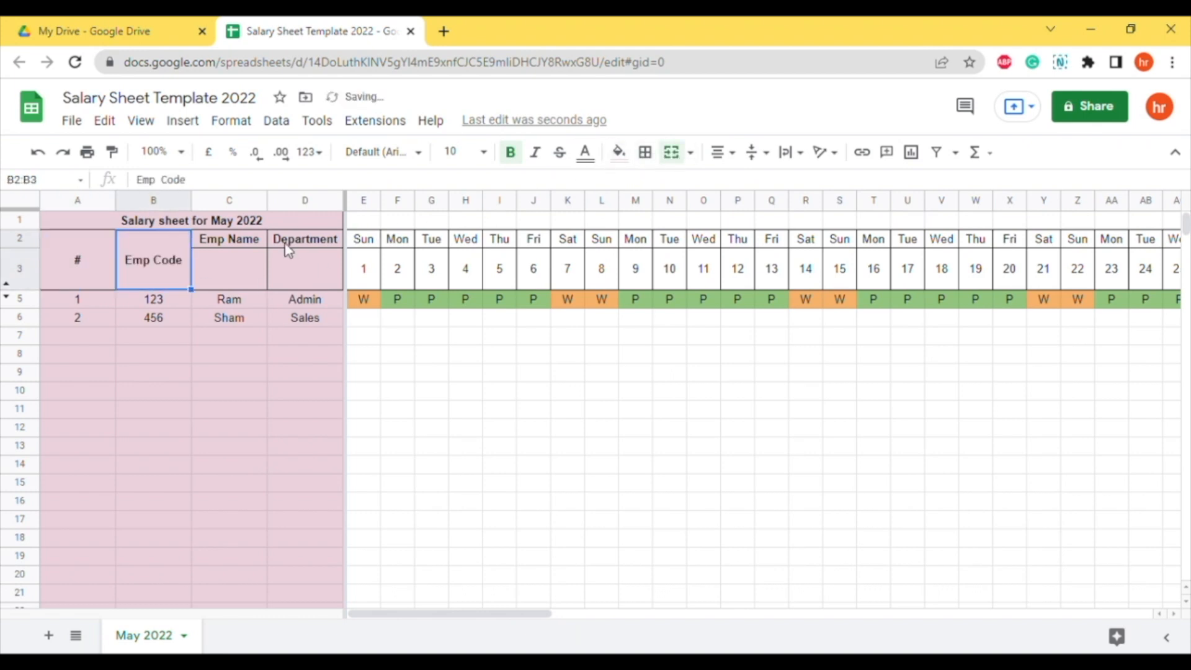
# Merge the Emp Name header cells C2:C3 and the Department header cells D2:D3 vertically, and make row 1 slightly taller.
pyautogui.moveTo(252, 243); pyautogui.dragTo(251, 273)
pyautogui.click(672, 153)
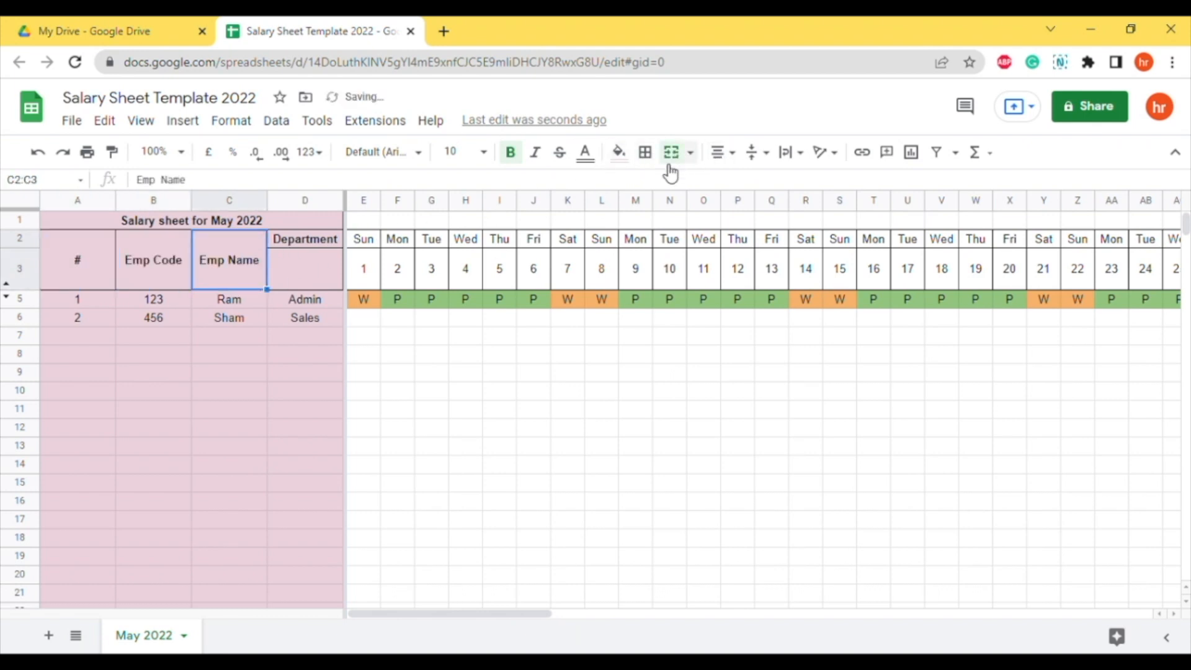
pyautogui.moveTo(322, 239); pyautogui.dragTo(322, 270)
pyautogui.click(675, 154)
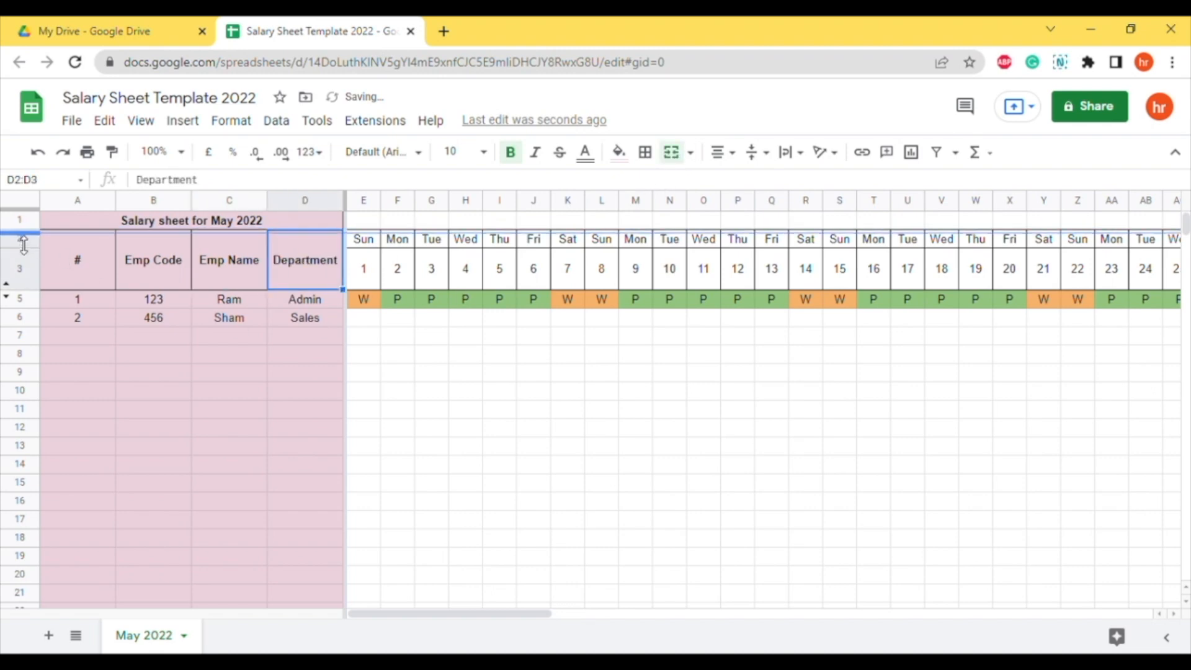
pyautogui.moveTo(23, 245); pyautogui.dragTo(23, 252)
pyautogui.click(494, 366)
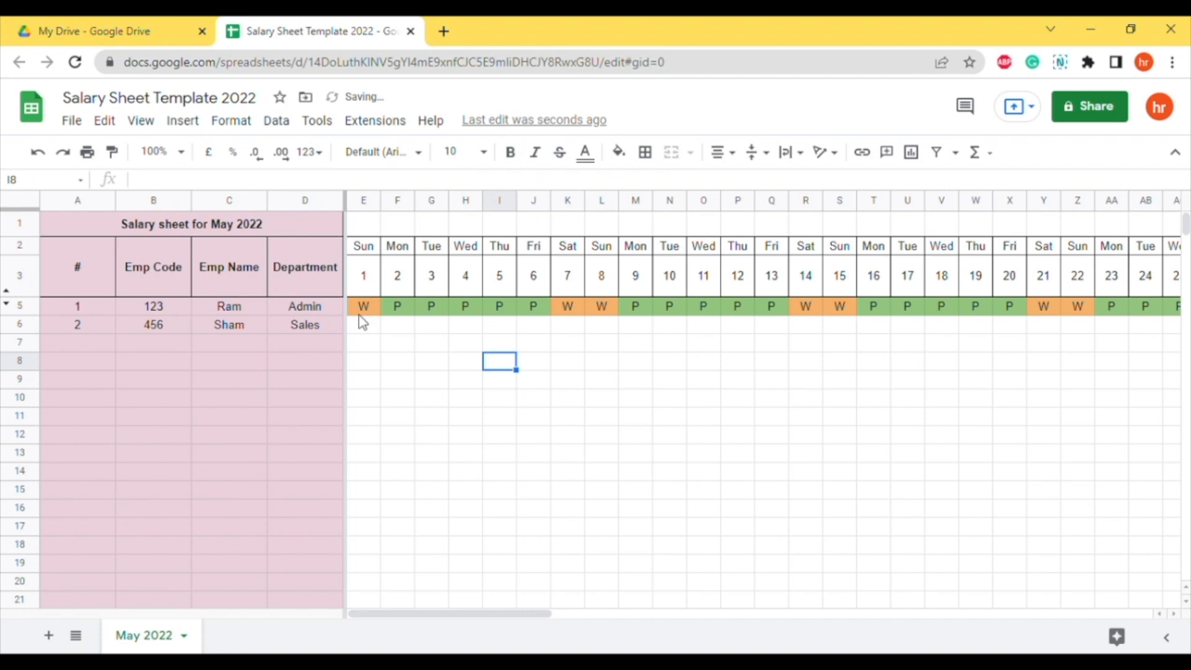
# Enter the second employee's attendance for days 1 to 5 in row 6: W in E6 and P in F6:I6.
pyautogui.click(368, 326)
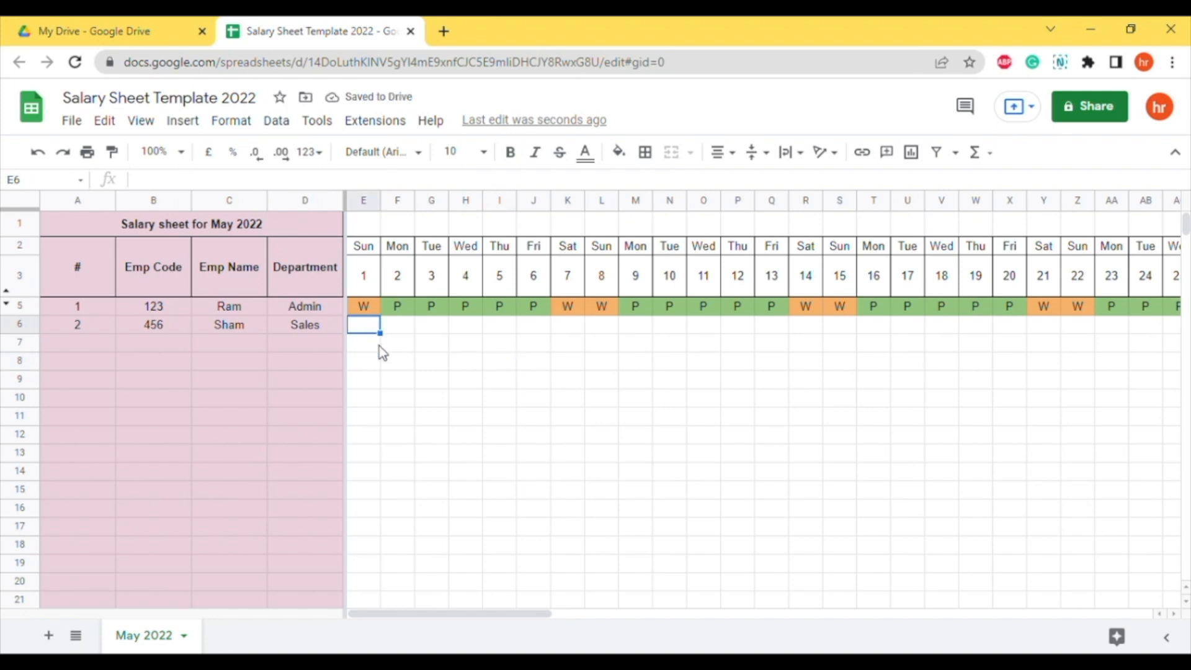
pyautogui.write('W')
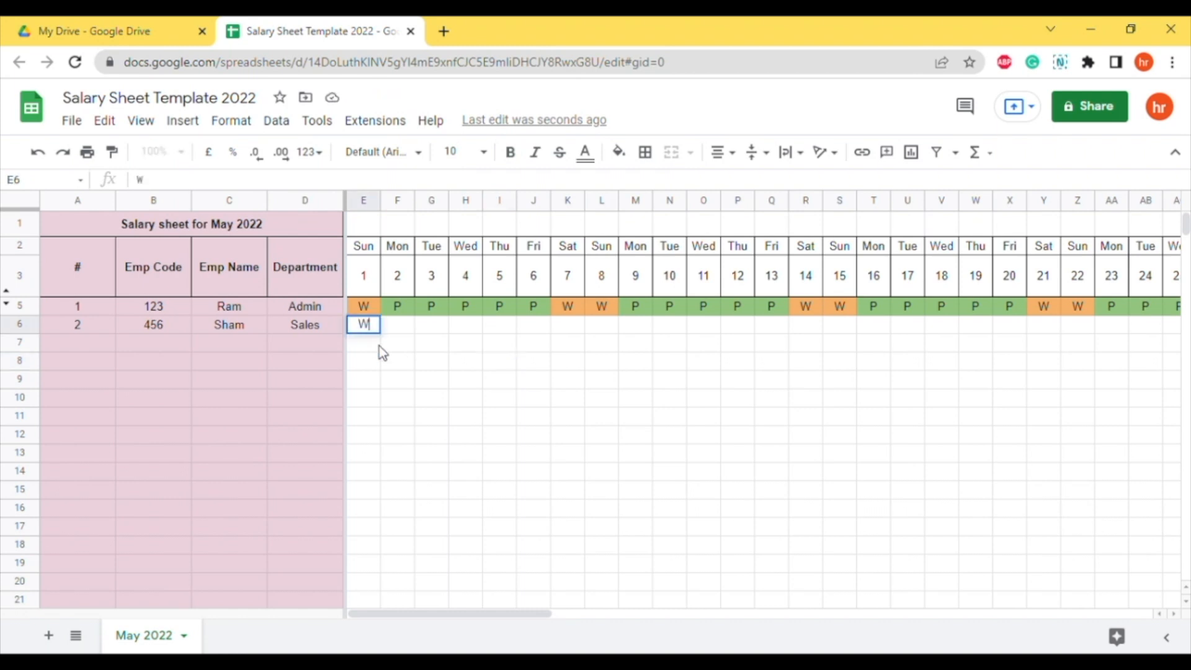
pyautogui.press('Tab')
pyautogui.write('P')
pyautogui.press('Tab')
pyautogui.write('P')
pyautogui.press('Tab')
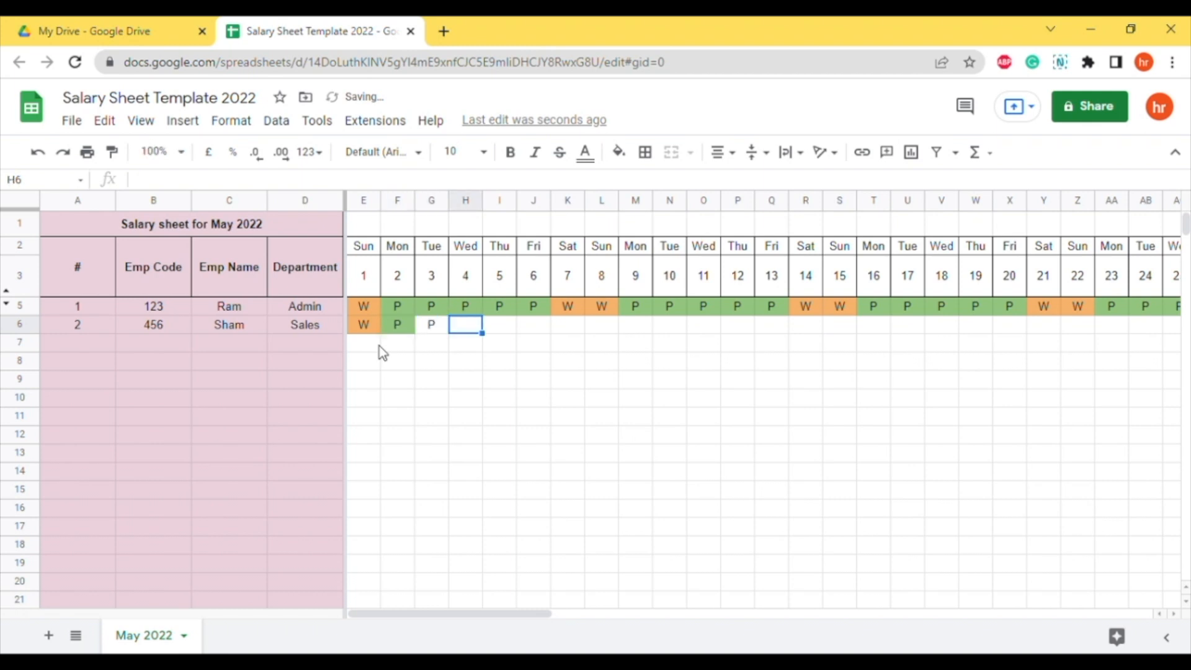
pyautogui.write('P')
pyautogui.press('Tab')
pyautogui.write('P')
pyautogui.press('Tab')
# Fill in row 6 for days 6 to 8: A in J6, P in K6 and W in L6.
pyautogui.press('Tab')
pyautogui.write('P')
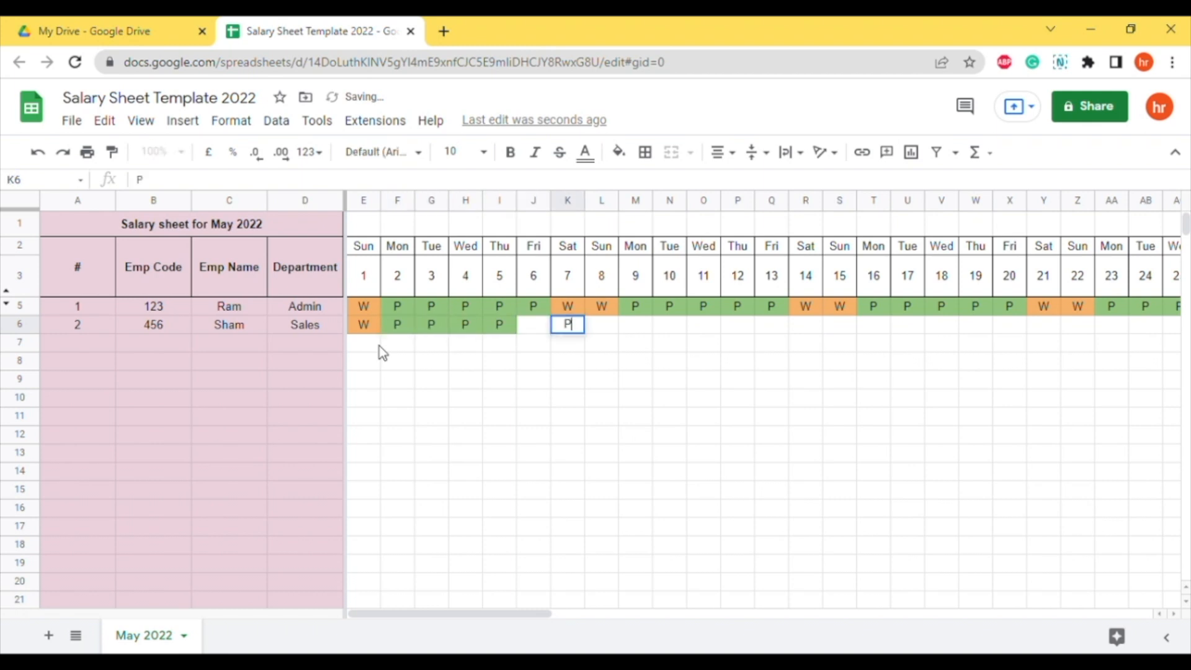
pyautogui.press('Tab')
pyautogui.write('W')
pyautogui.press('Left')
pyautogui.press('Left')
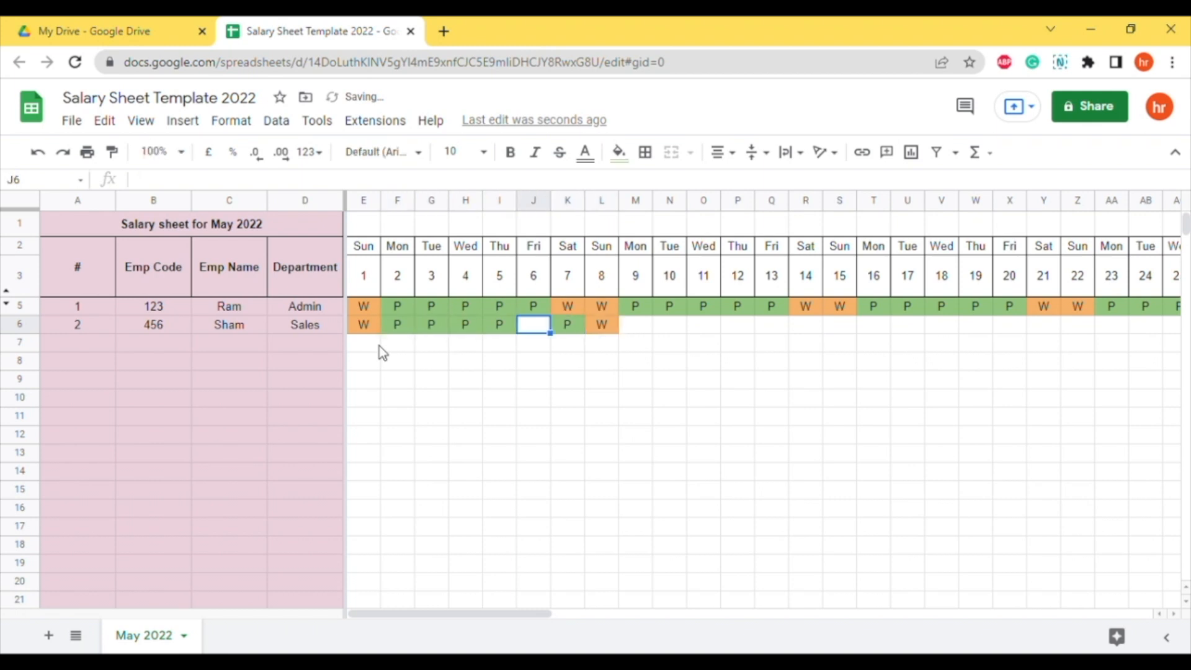
pyautogui.write('A')
pyautogui.press('Tab')
pyautogui.press('Tab')
pyautogui.press('Tab')
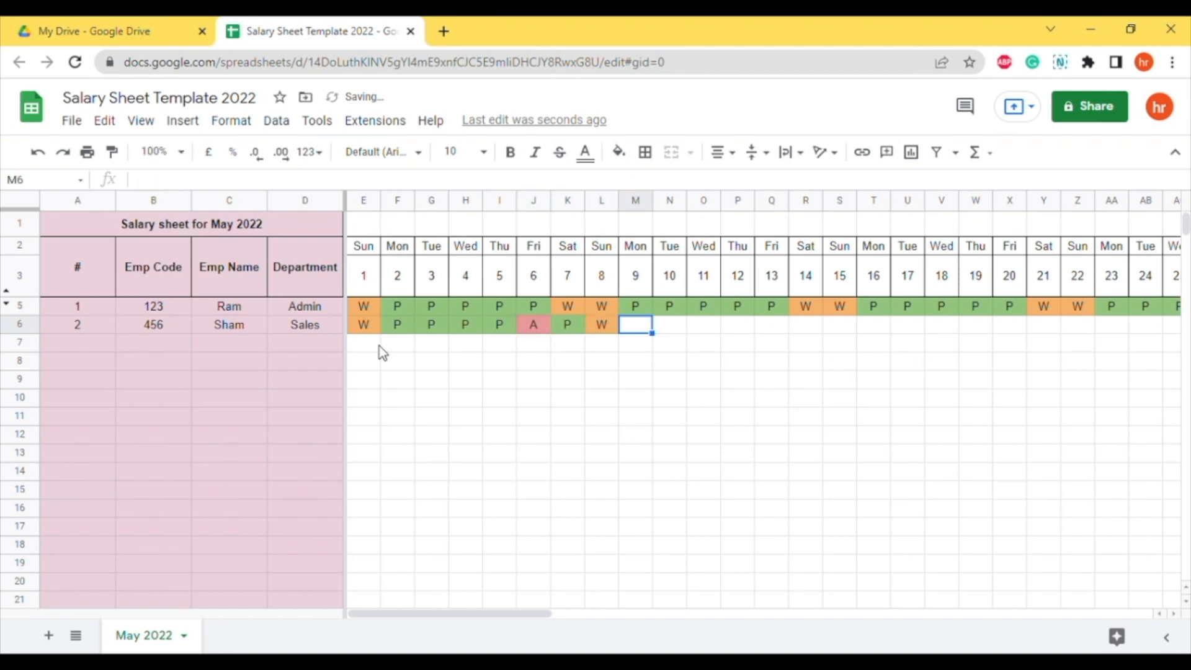
# Enter P for days 9 to 14 in M6:R6 and W for day 15 in S6.
pyautogui.write('P\tP\tP\tP')
pyautogui.press('Tab')
pyautogui.hotkey('shift', 'Tab')
pyautogui.write('P')
pyautogui.press('Tab')
pyautogui.write('P')
pyautogui.press('Tab')
pyautogui.write('W')
pyautogui.press('Tab')
pyautogui.press('Tab')
pyautogui.hotkey('shift', 'Tab')
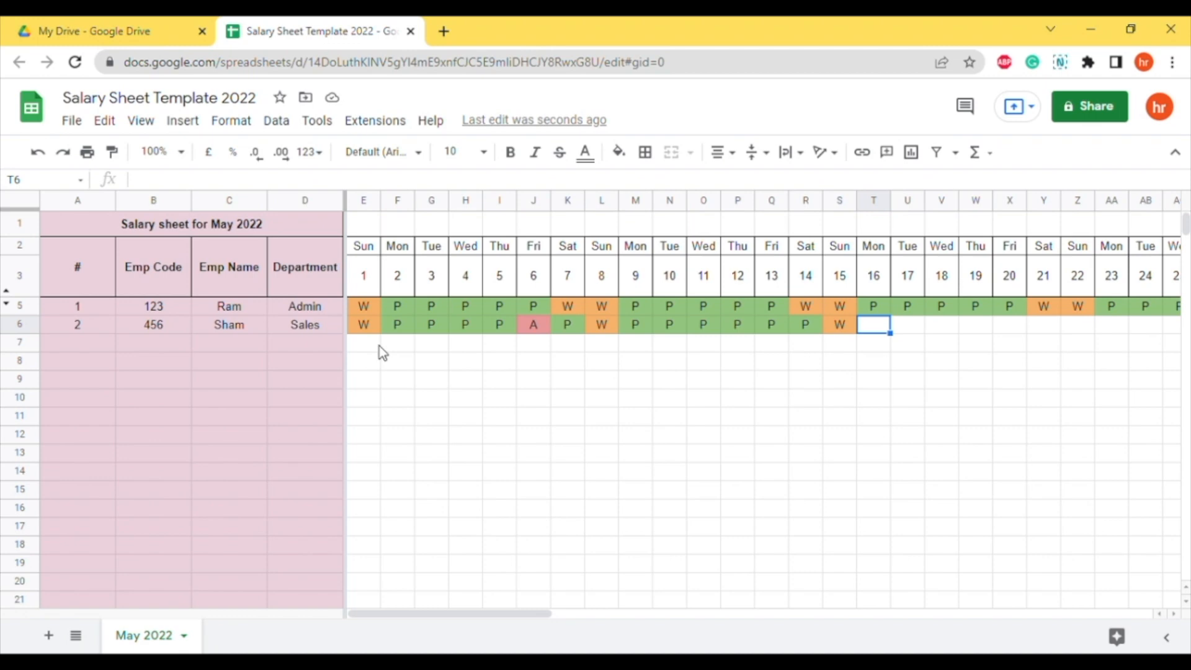
# Enter /2 for day 16 in T6 and P for days 17 to 19 in U6:W6.
pyautogui.write('/2')
pyautogui.press('Tab')
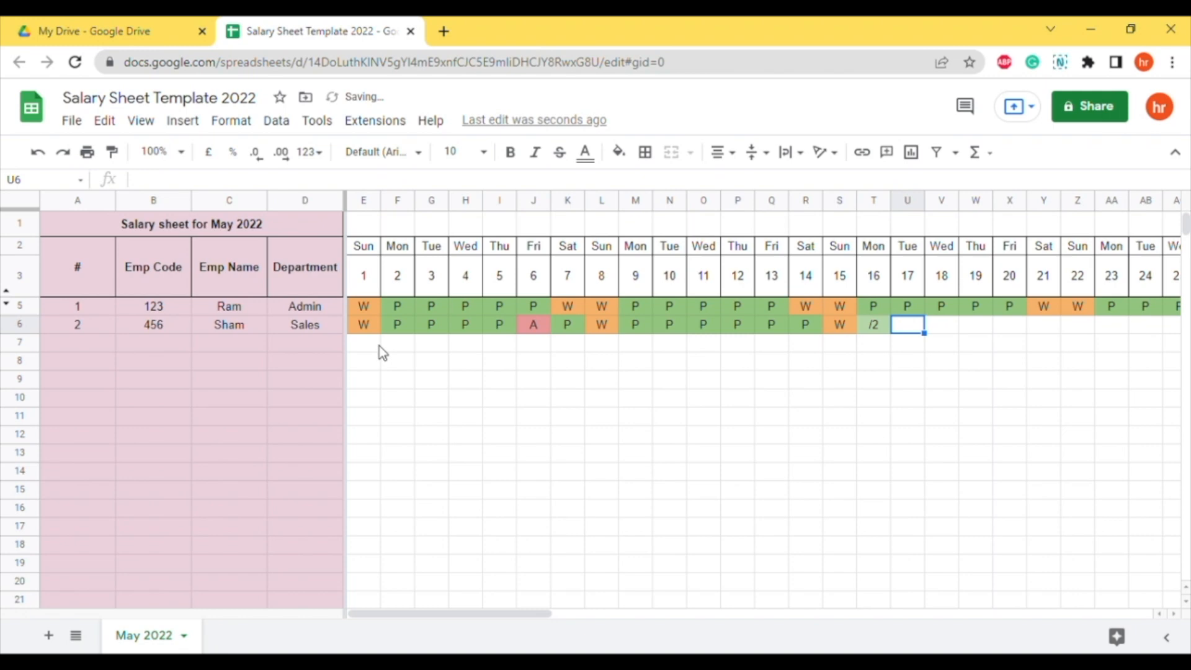
pyautogui.write('P')
pyautogui.press('Tab')
pyautogui.write('P')
pyautogui.press('Tab')
pyautogui.write('P')
pyautogui.press('Tab')
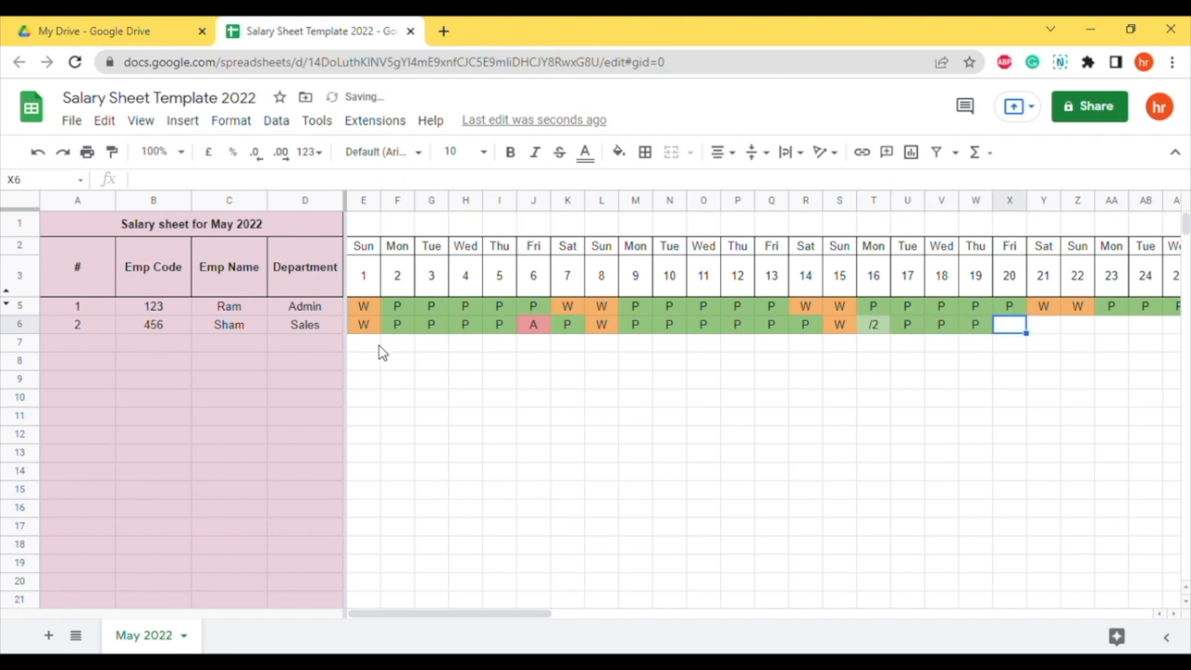
# Enter A for day 20 in X6 and W for days 21 and 22 in Y6:Z6.
pyautogui.write('A')
pyautogui.press('Tab')
pyautogui.write('W')
pyautogui.press('Tab')
pyautogui.write('W')
pyautogui.press('Tab')
# Enter P for days 23 to 27 in AA6:AE6 of the second employee's row.
pyautogui.press('Tab')
pyautogui.press('Tab')
pyautogui.press('Tab')
pyautogui.press('Tab')
pyautogui.press('Tab')
pyautogui.press('Tab')
pyautogui.press('Tab')
pyautogui.press('Tab')
pyautogui.press('Tab')
pyautogui.press('Tab')
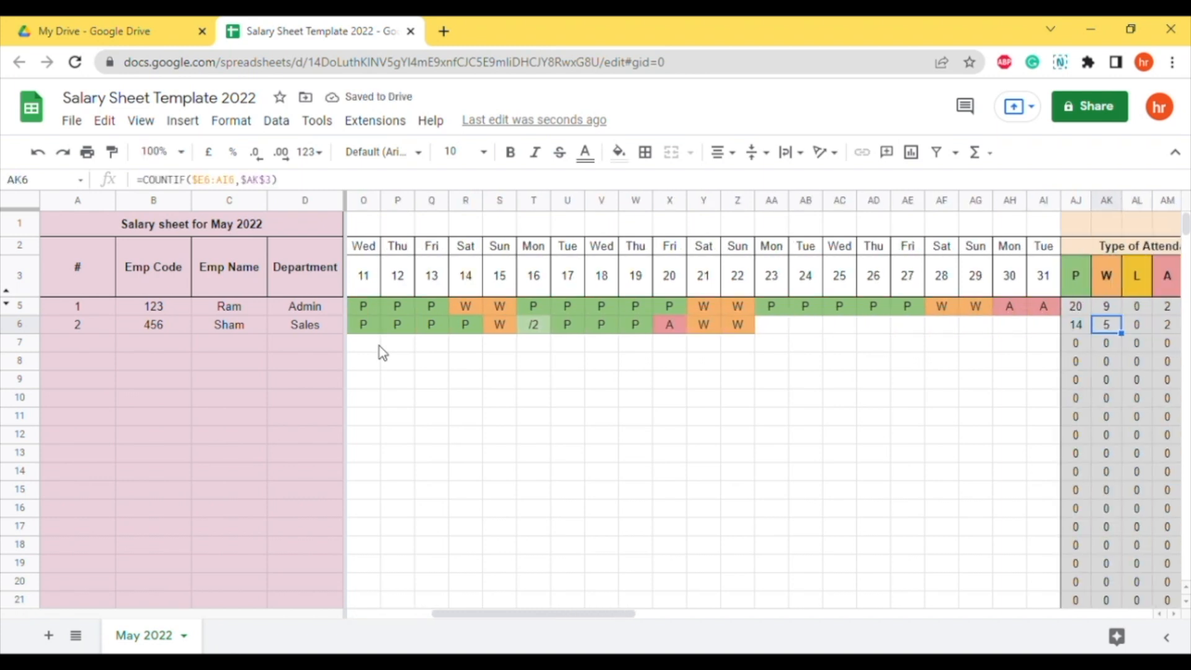
pyautogui.press('Left')
pyautogui.press('Left')
pyautogui.press('Left')
pyautogui.press('Left')
pyautogui.press('Left')
pyautogui.press('Left')
pyautogui.press('Left')
pyautogui.press('Left')
pyautogui.press('Left')
pyautogui.press('Left')
pyautogui.write('P')
pyautogui.press('Tab')
pyautogui.write('P')
pyautogui.press('Tab')
pyautogui.write('P')
pyautogui.press('Tab')
pyautogui.write('P')
pyautogui.press('Tab')
pyautogui.write('P')
pyautogui.press('Tab')
# Enter P for day 30 in AH6 and A for day 31 in AI6.
pyautogui.press('Tab')
pyautogui.press('Tab')
pyautogui.write('P')
pyautogui.press('Tab')
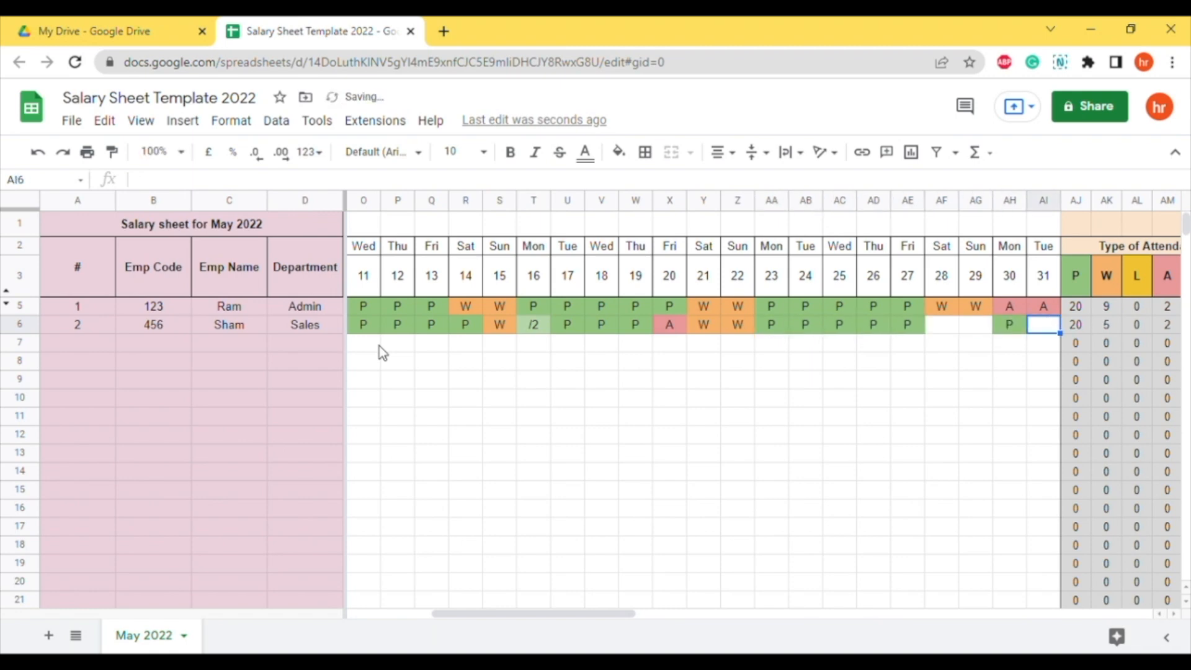
pyautogui.write('A')
# Fill the remaining gap in row 6 with W for day 29 in AG6 and /2 for day 28 in AF6.
pyautogui.press('Left')
pyautogui.press('Left')
pyautogui.press('Left')
pyautogui.press('Right')
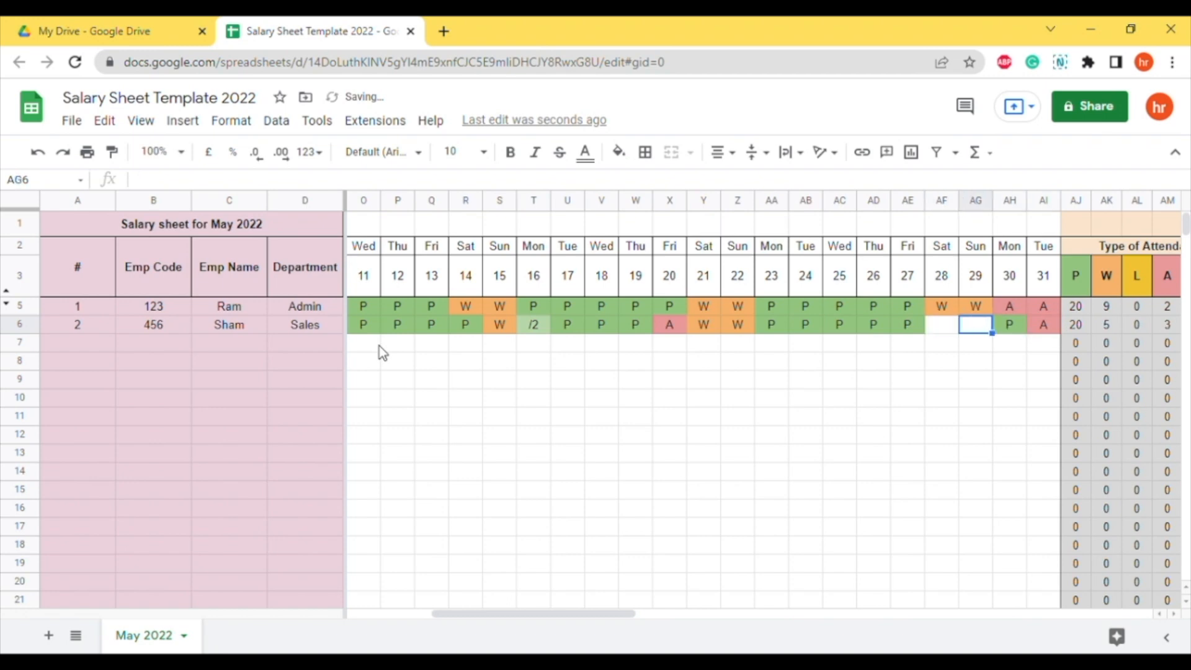
pyautogui.write('W')
pyautogui.press('Left')
pyautogui.write('/2')
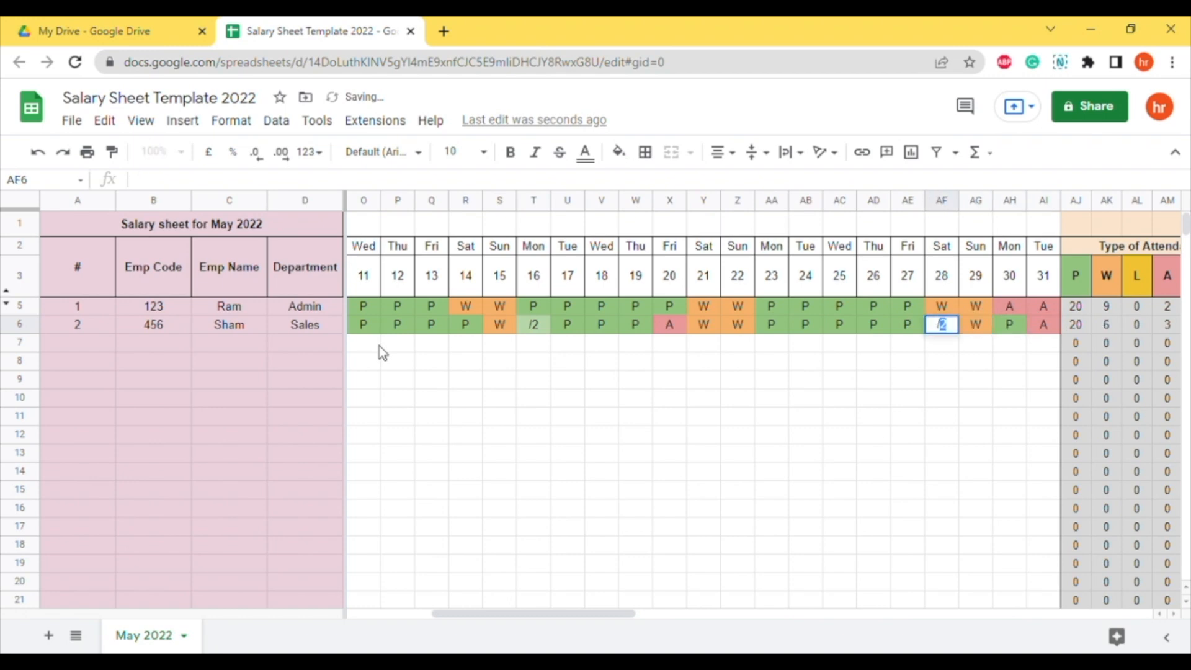
pyautogui.press('Tab')
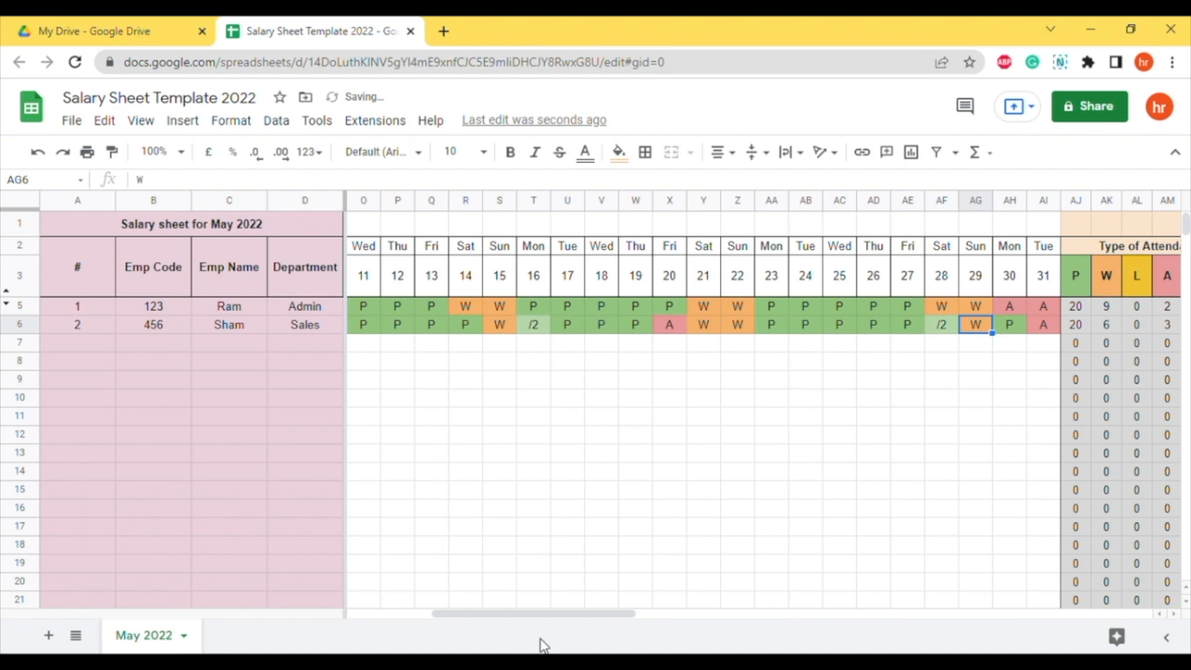
# Review the second employee's attendance type counts and number of days in row 6.
pyautogui.press('Right')
pyautogui.press('Right')
pyautogui.press('Right')
pyautogui.press('Right')
pyautogui.press('Right')
pyautogui.press('Right')
pyautogui.press('Right')
pyautogui.press('Right')
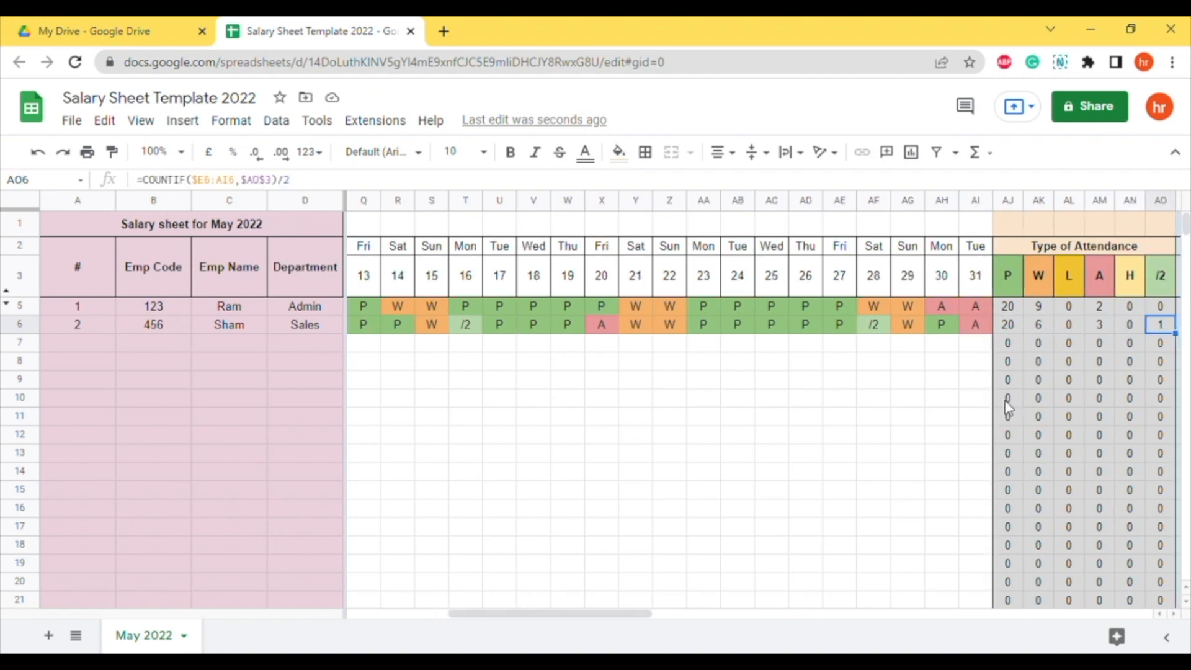
pyautogui.press('Right')
pyautogui.press('Right')
pyautogui.press('Right')
pyautogui.press('Right')
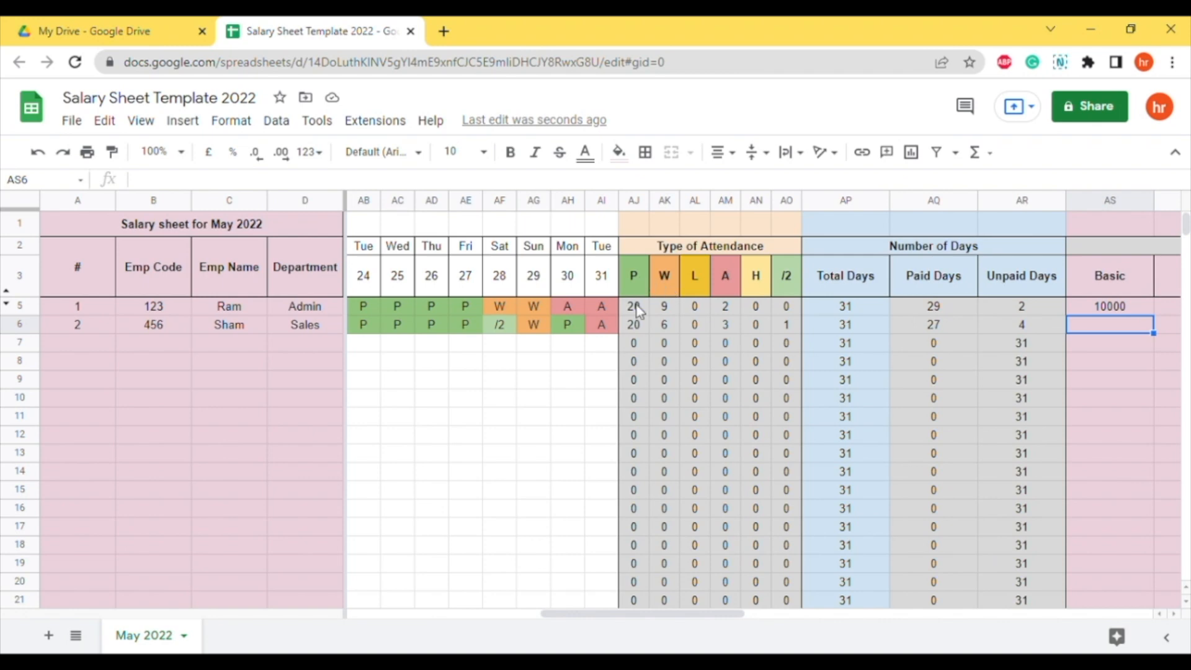
pyautogui.click(634, 330)
pyautogui.click(668, 329)
# Change the second employee's attendance code for day 31 in AI6 to L.
pyautogui.press('Left')
pyautogui.press('Left')
pyautogui.press('Left')
pyautogui.press('Left')
pyautogui.press('Left')
pyautogui.press('Left')
pyautogui.press('Left')
pyautogui.press('Left')
pyautogui.press('Left')
pyautogui.press('Right')
pyautogui.press('Right')
pyautogui.press('Right')
pyautogui.press('Right')
pyautogui.press('Right')
pyautogui.press('Right')
pyautogui.press('Right')
pyautogui.write('L')
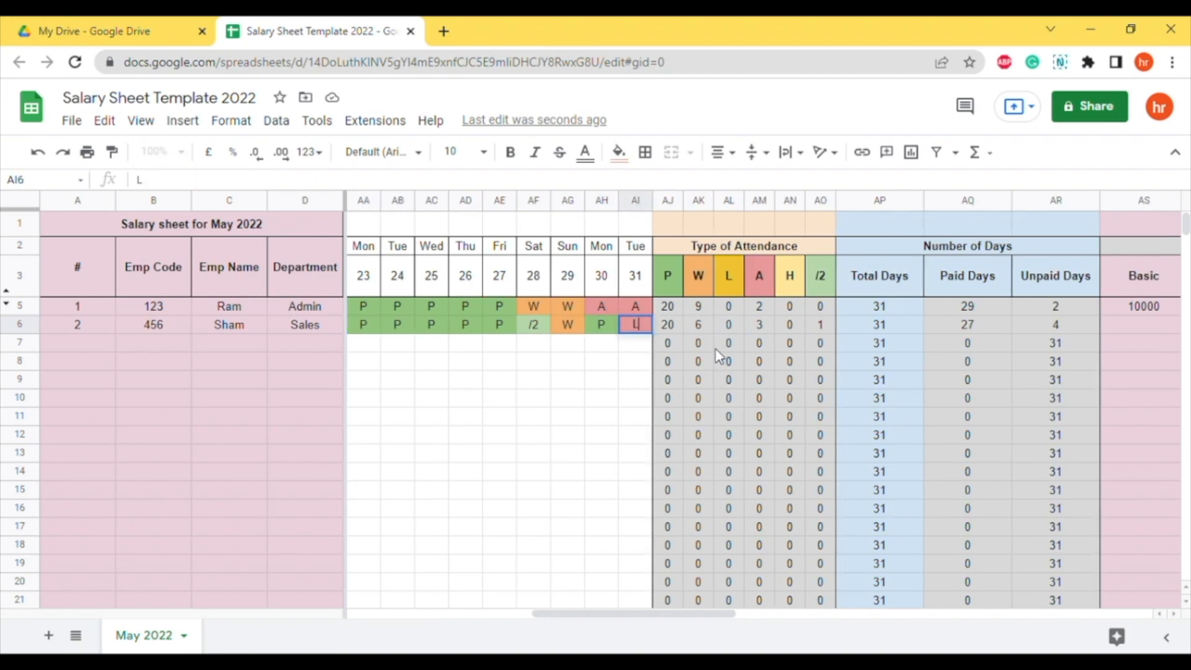
pyautogui.press('Tab')
# Check row 6's attendance counts against the daily codes, then examine its Paid Days and Unpaid Days cells.
pyautogui.press('Left')
pyautogui.press('Right')
pyautogui.press('Right')
pyautogui.press('Right')
pyautogui.press('Right')
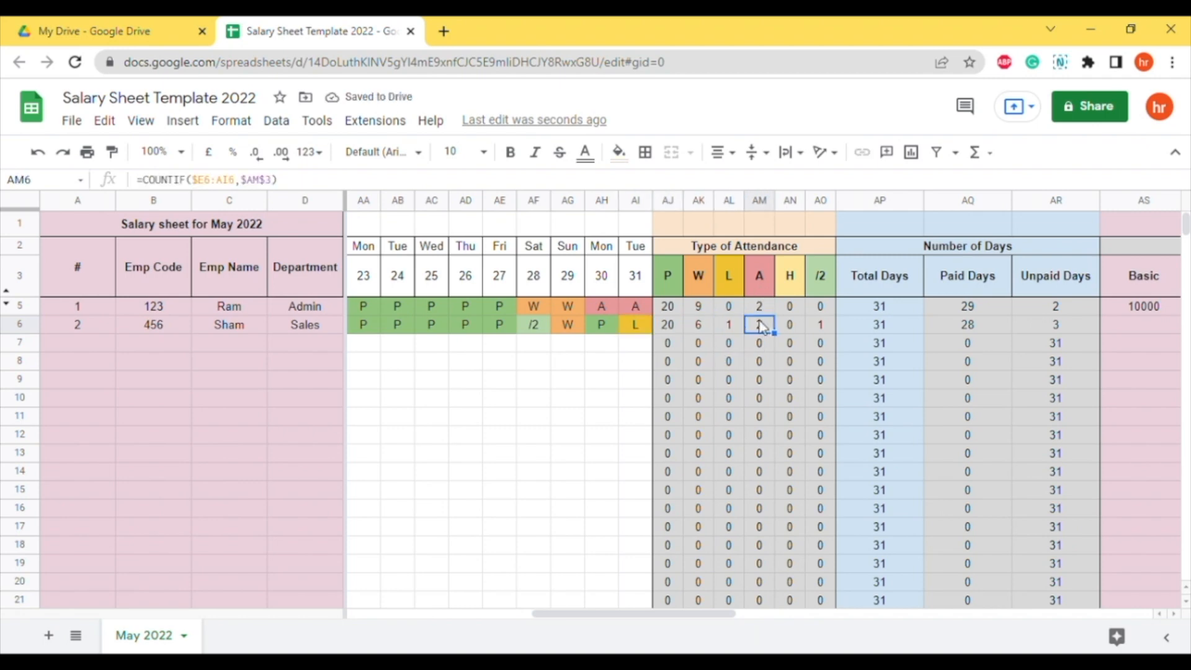
pyautogui.press('Left')
pyautogui.moveTo(705, 615); pyautogui.dragTo(536, 614)
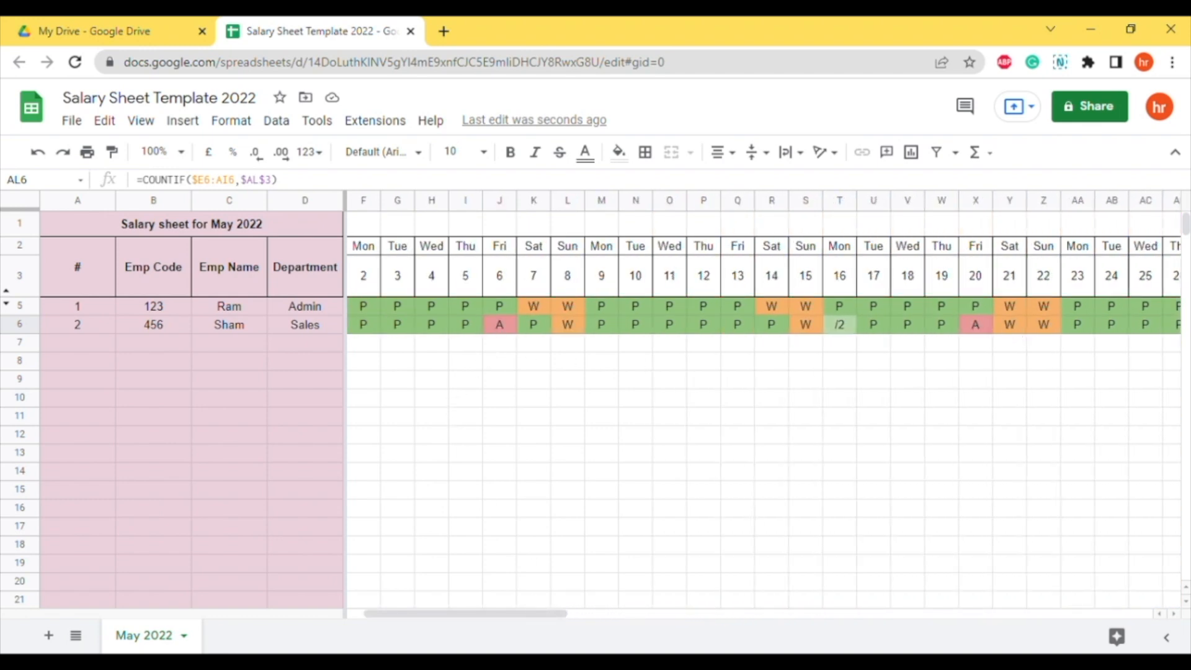
pyautogui.moveTo(444, 616); pyautogui.dragTo(656, 617)
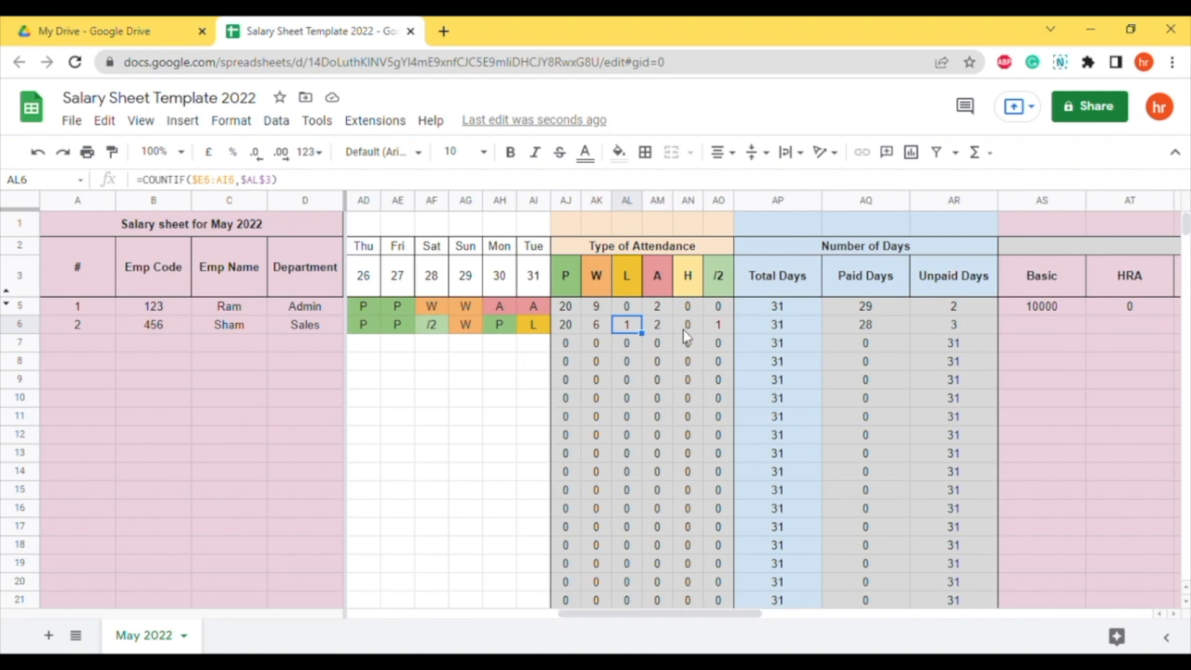
pyautogui.moveTo(708, 625); pyautogui.dragTo(532, 619)
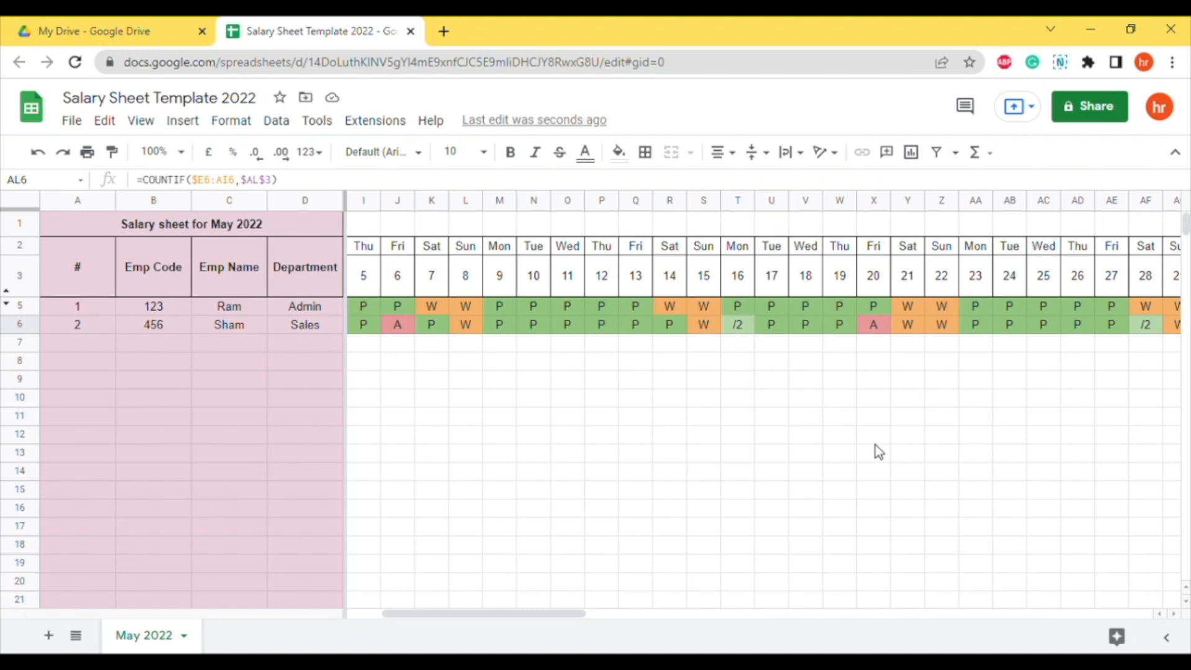
pyautogui.moveTo(486, 619); pyautogui.dragTo(682, 617)
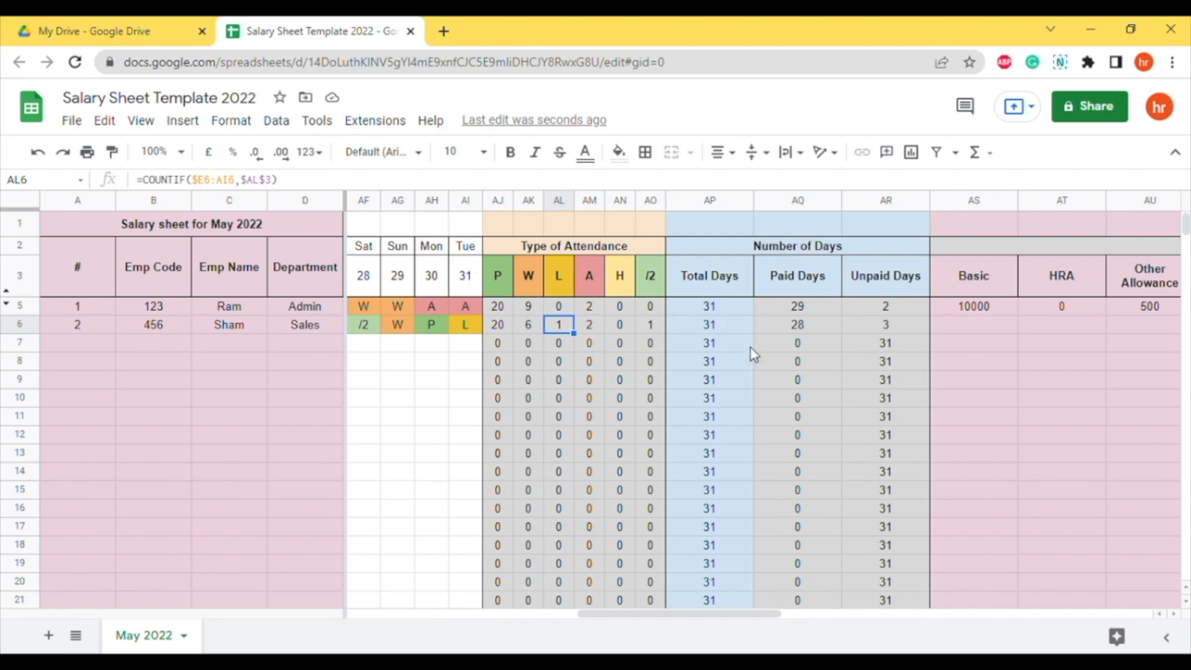
pyautogui.click(811, 327)
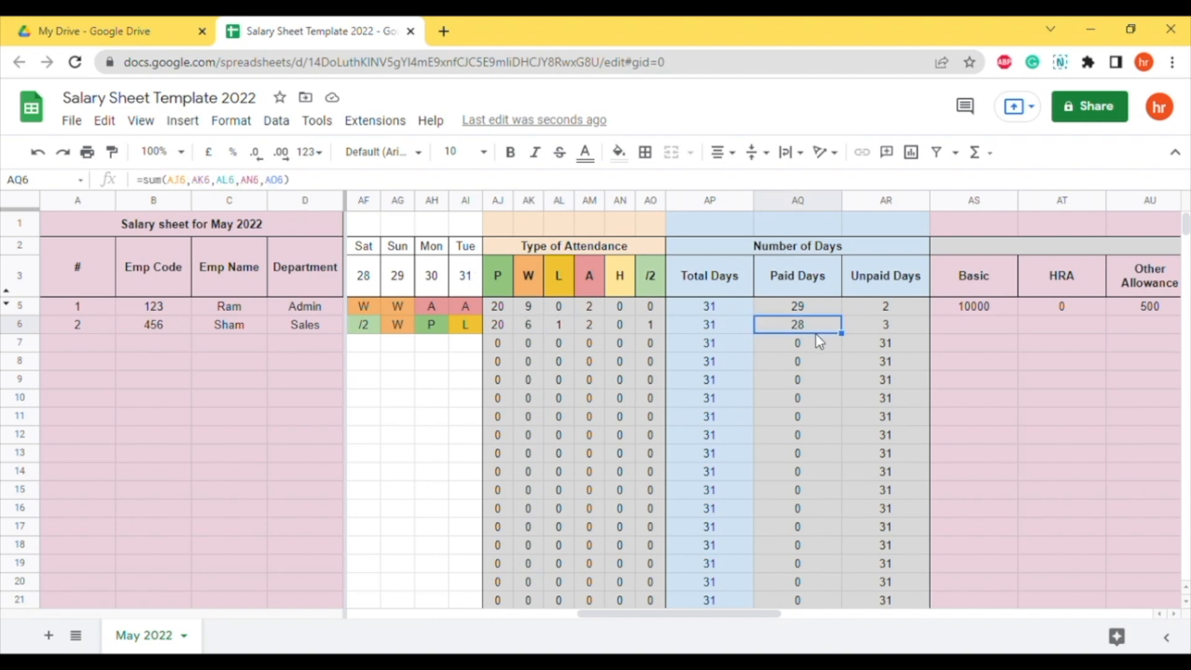
pyautogui.click(896, 333)
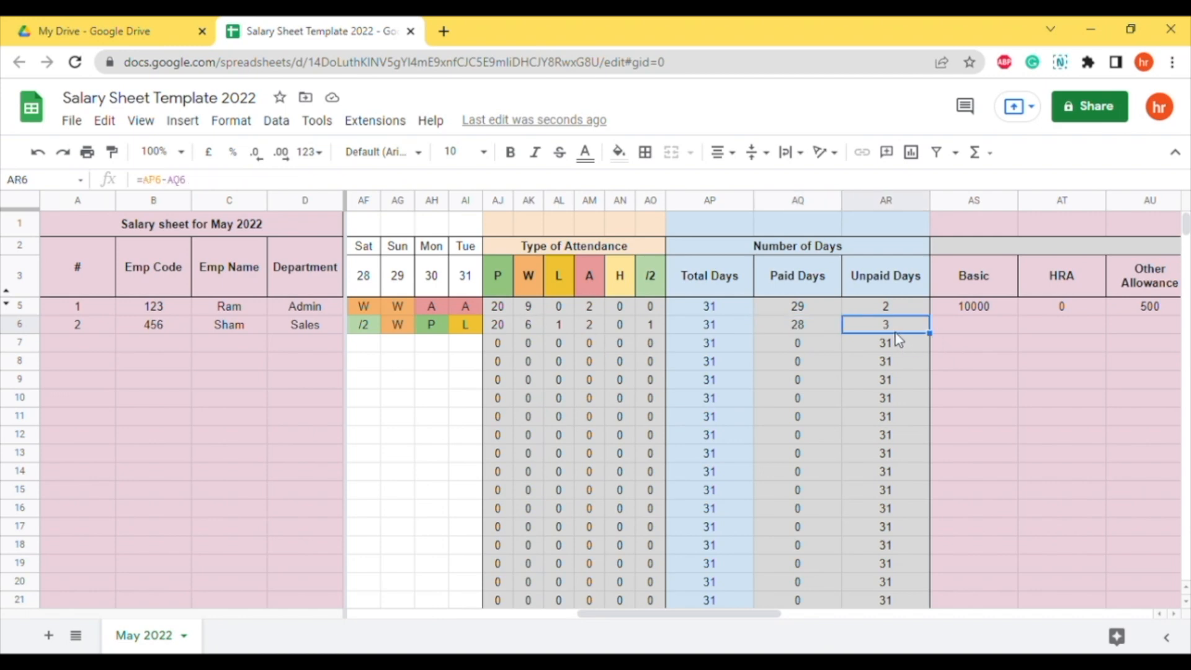
# Enter the second employee's Basic 25000, HRA 5000 and Other Allowance 2000 in AS6:AU6.
pyautogui.moveTo(695, 616); pyautogui.dragTo(779, 611)
pyautogui.click(653, 326)
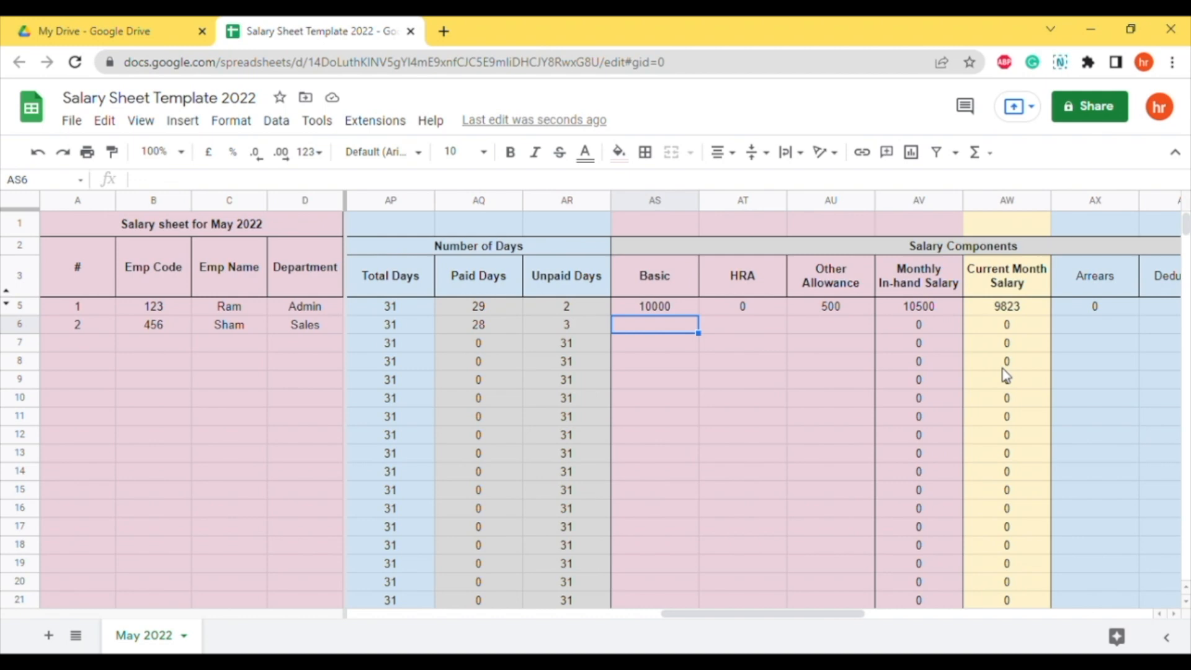
pyautogui.write('25000')
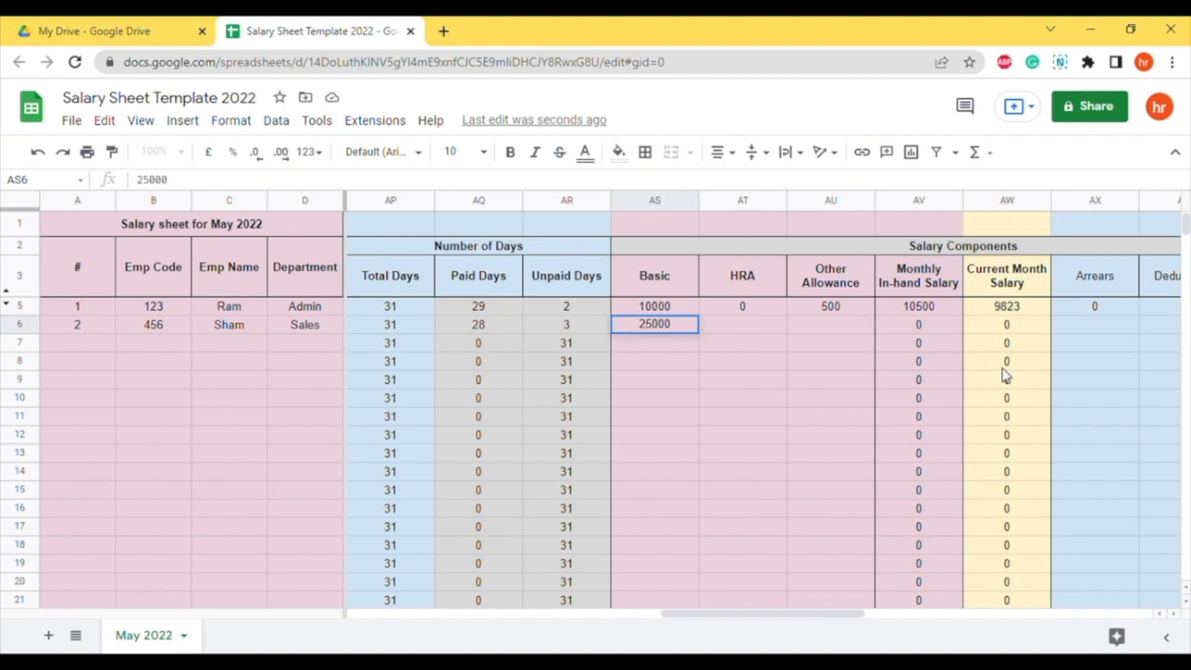
pyautogui.press('Tab')
pyautogui.write('50000')
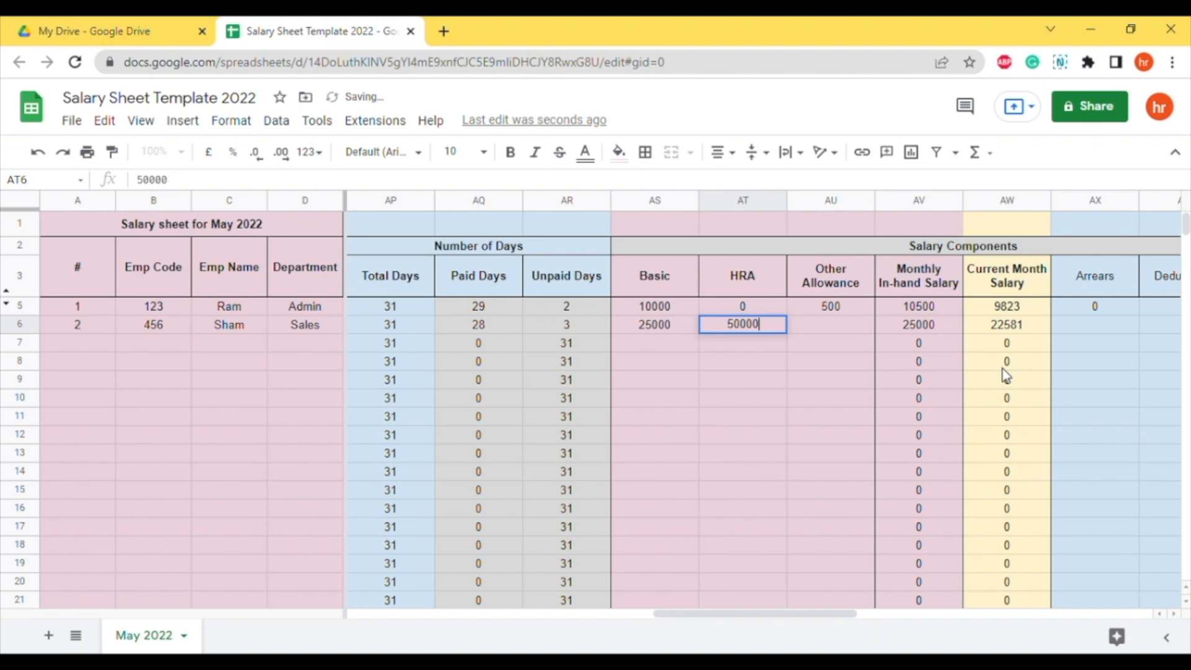
pyautogui.press('BackSpace')
pyautogui.press('Tab')
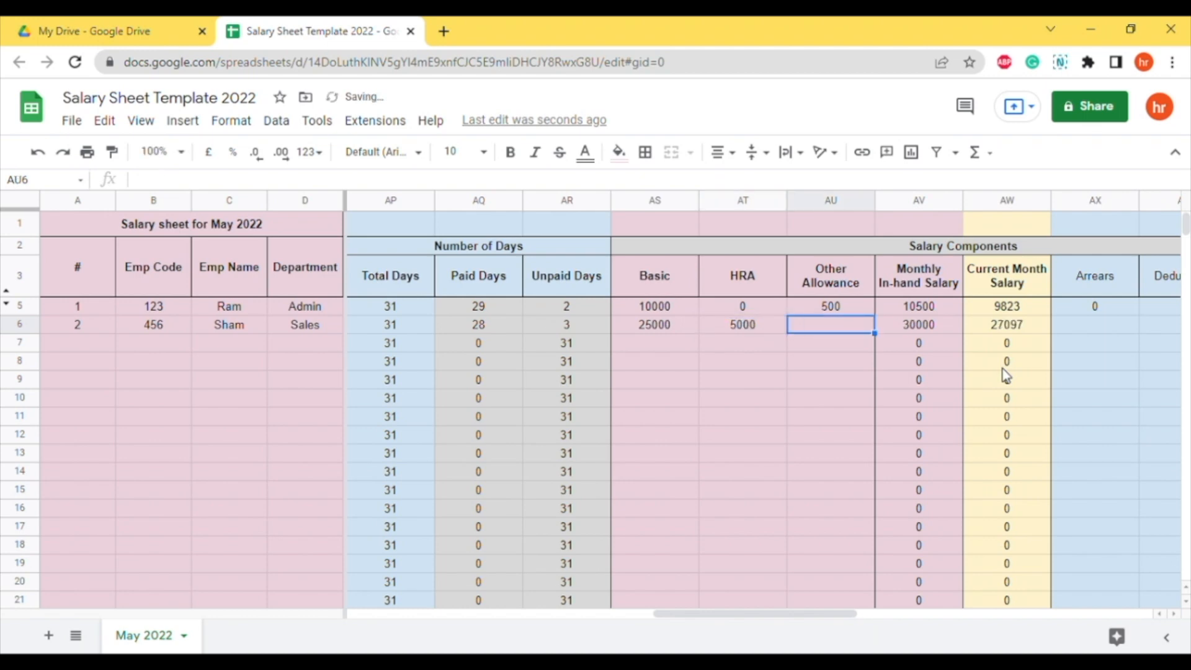
pyautogui.write('2000')
pyautogui.press('Tab')
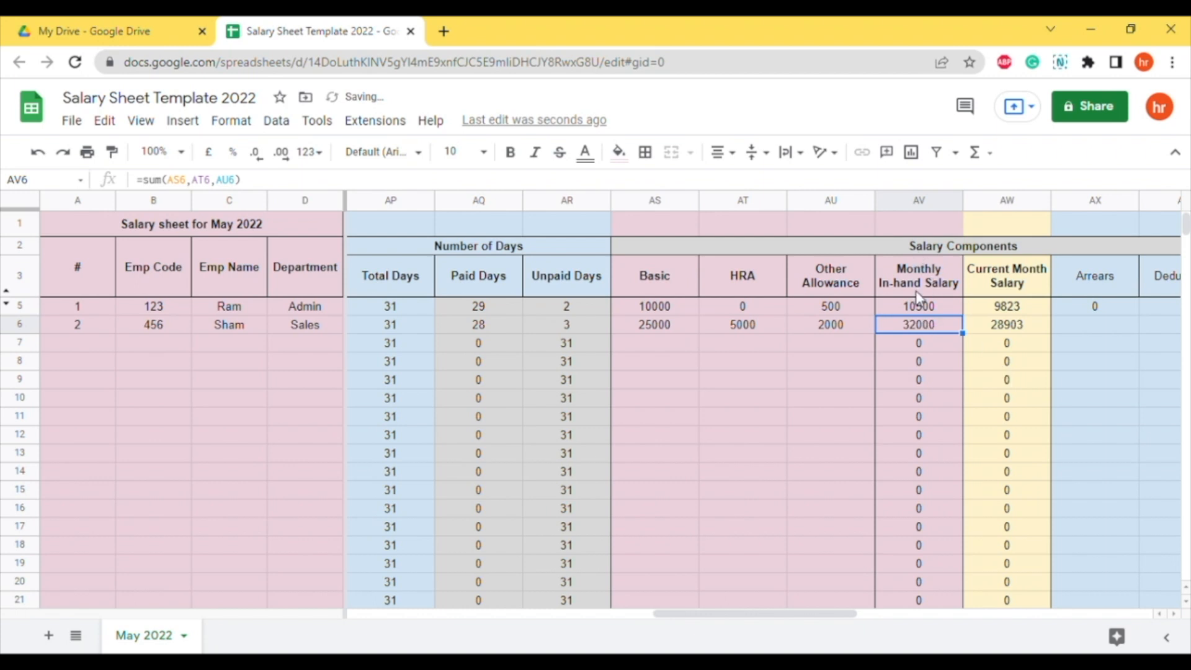
# Check the second employee's Current Month Salary and Paid Days, and enter 0 for both Arrears and Deductions in row 6.
pyautogui.click(822, 403)
pyautogui.click(1014, 332)
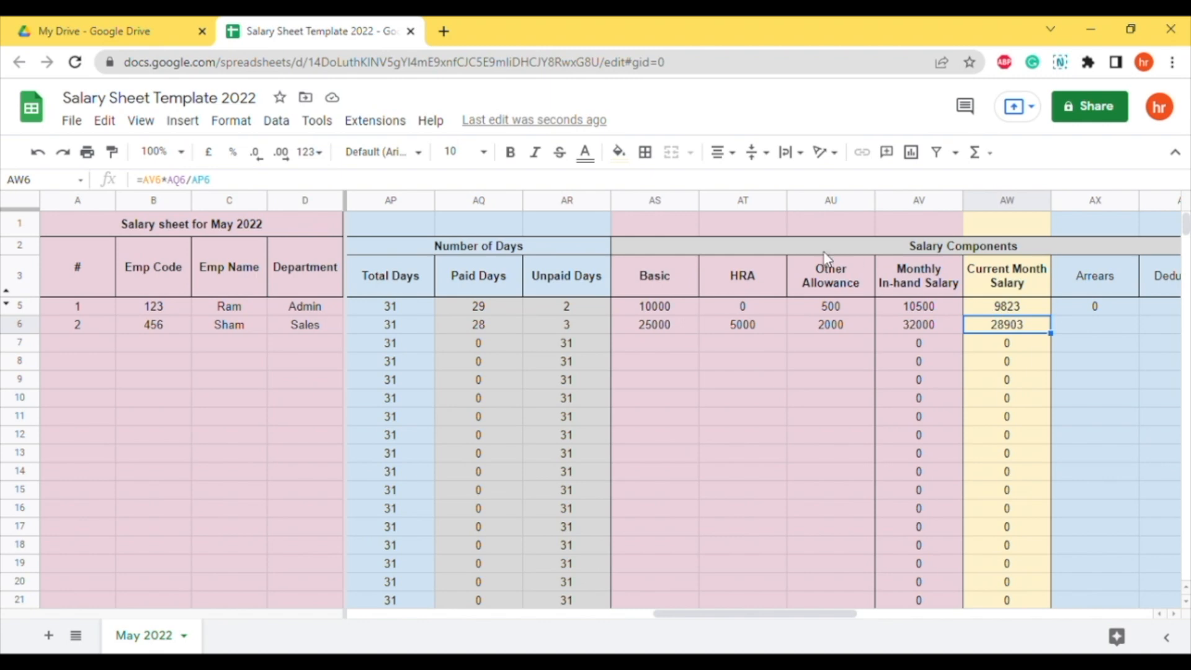
pyautogui.click(492, 328)
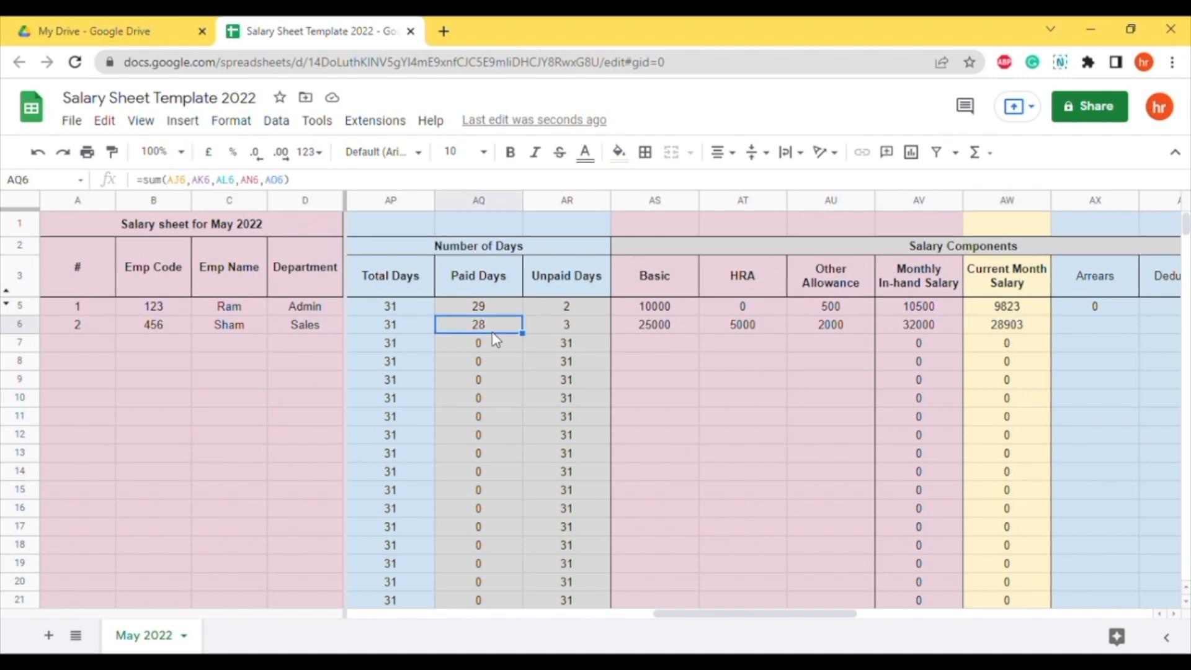
pyautogui.click(1026, 334)
pyautogui.press('Right')
pyautogui.write('0')
pyautogui.press('Tab')
pyautogui.write('0')
pyautogui.press('Tab')
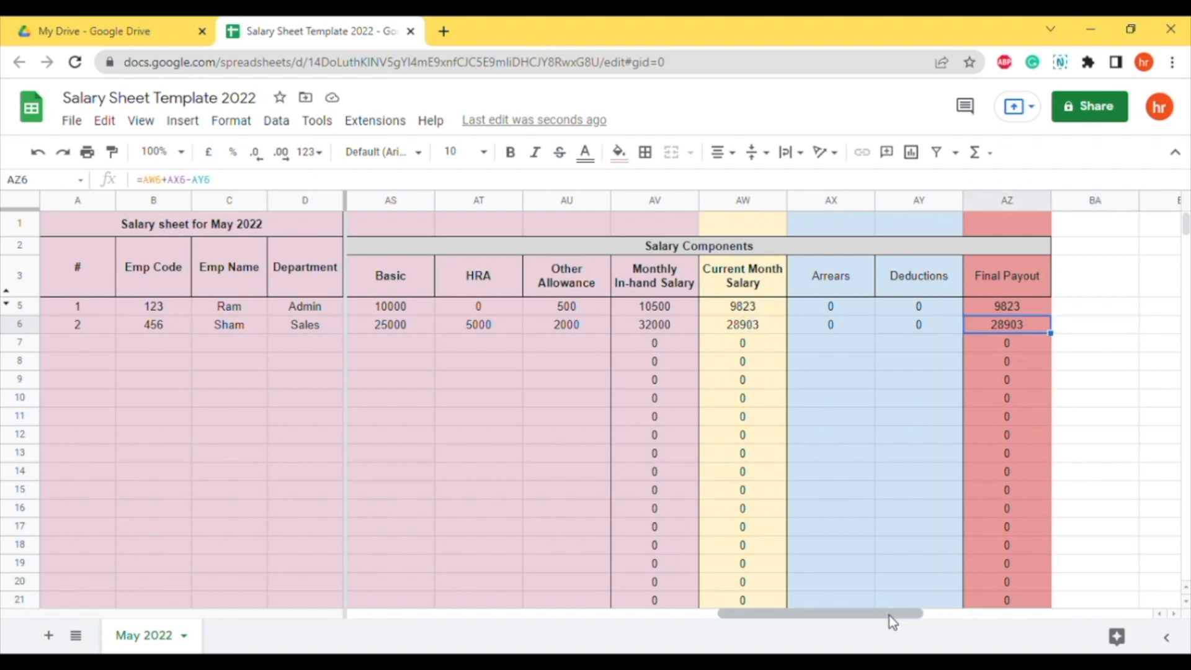
pyautogui.moveTo(881, 620); pyautogui.dragTo(316, 611)
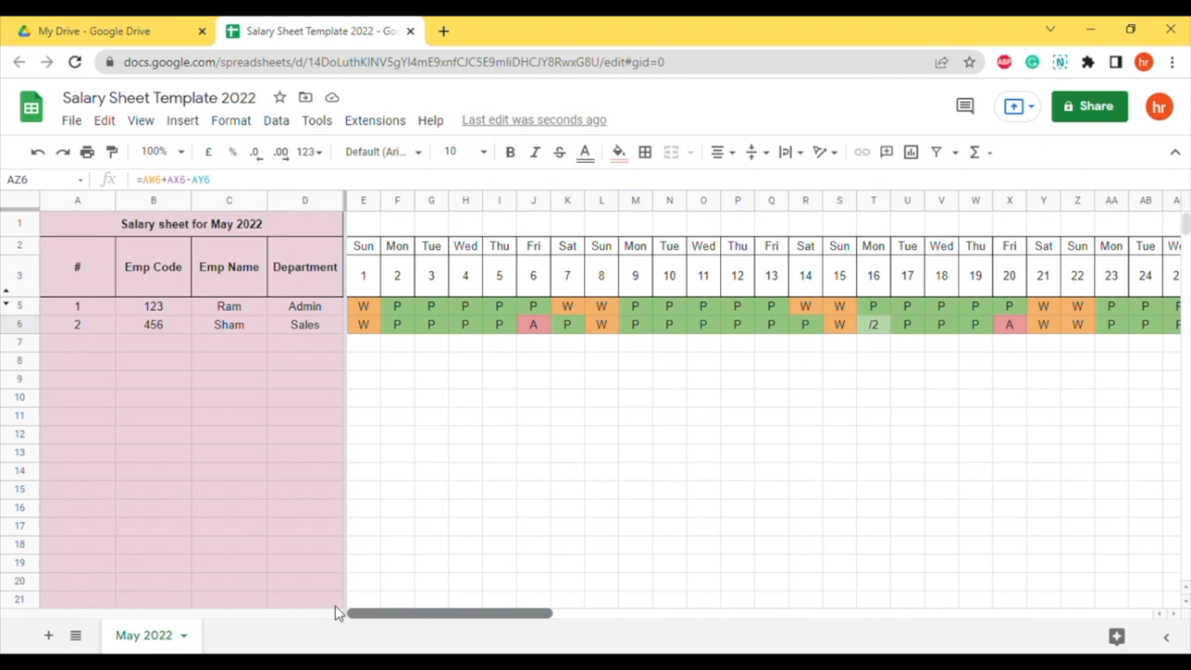
pyautogui.moveTo(397, 612); pyautogui.dragTo(354, 614)
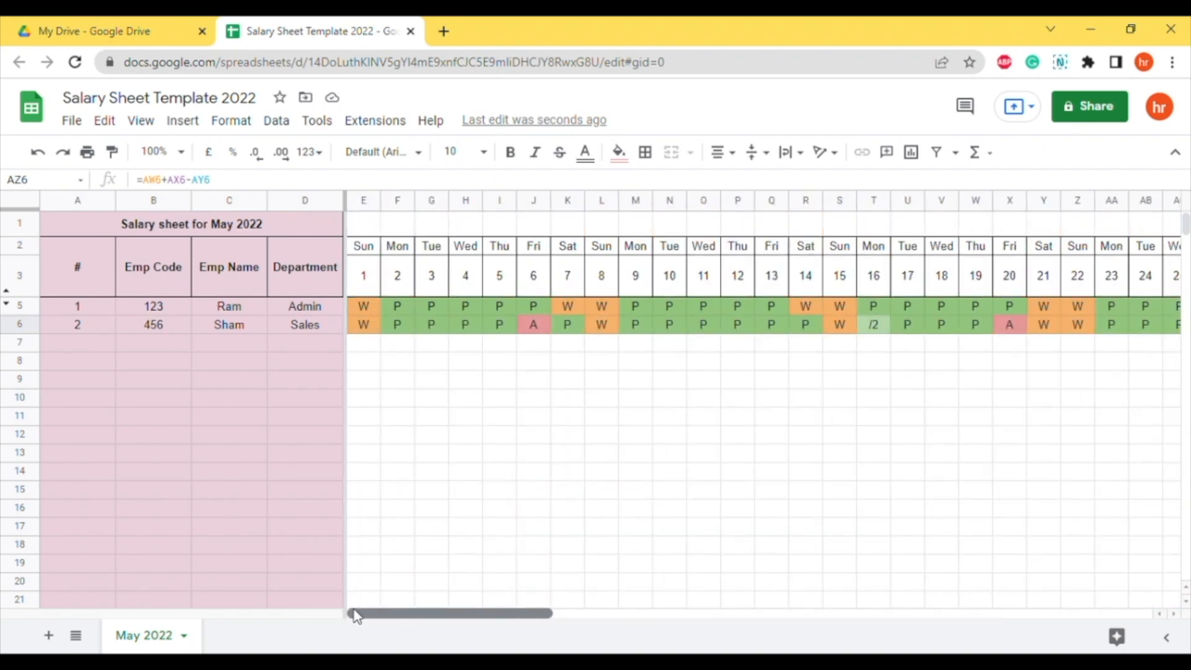